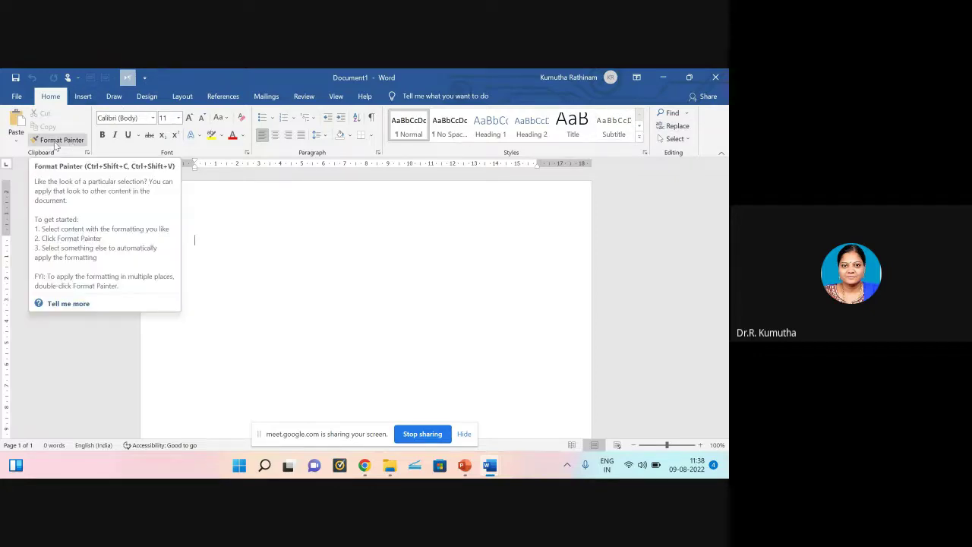
Step: Look through the paste options and the Paste Special formats, closing the dialog without pasting anything
click(16, 143)
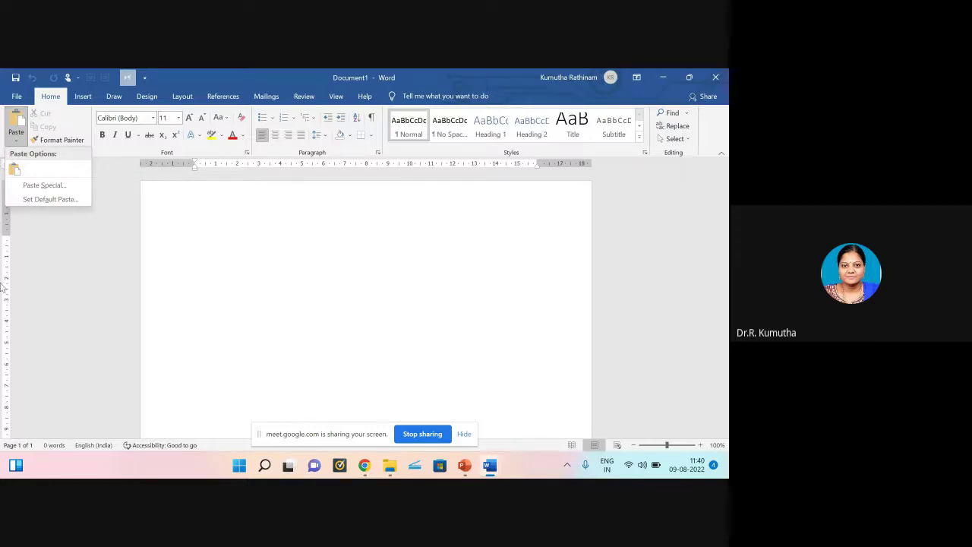
click(16, 144)
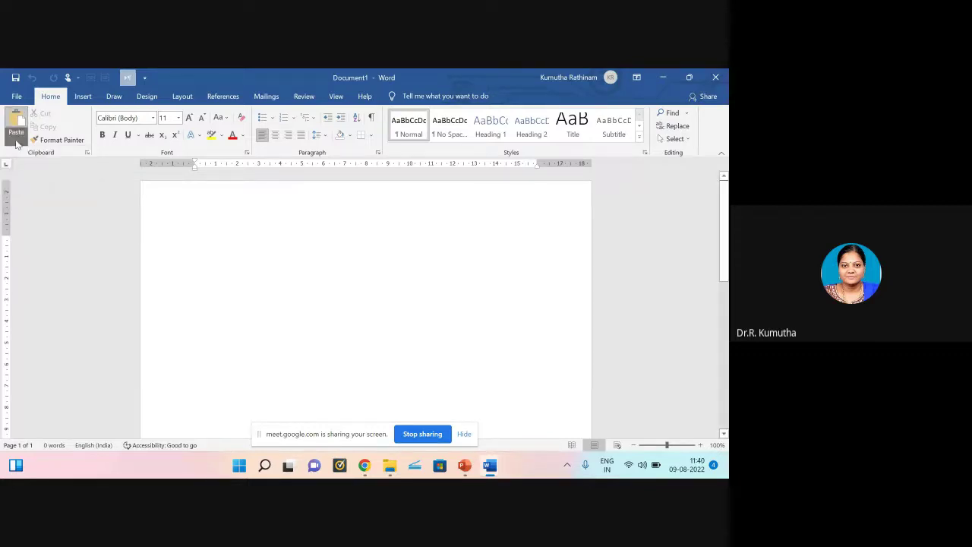
click(16, 144)
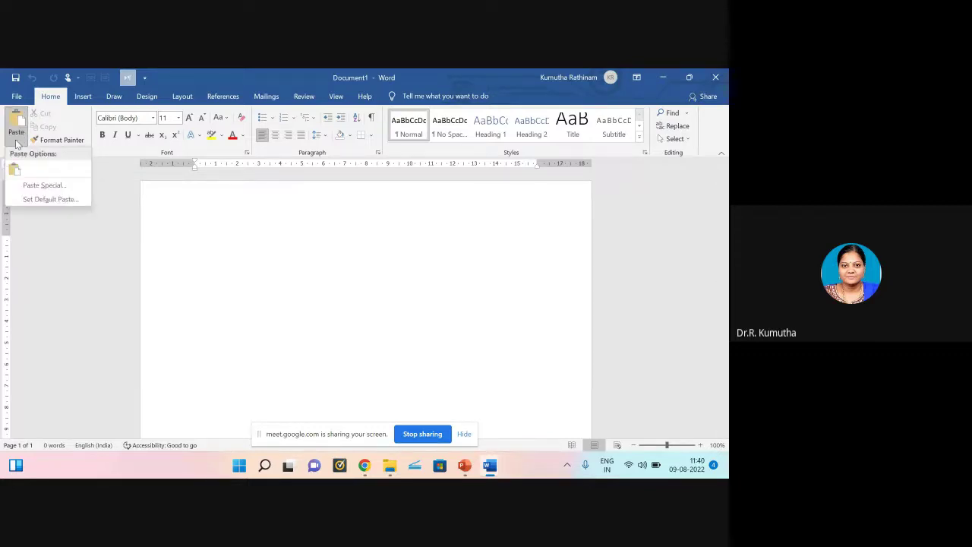
click(37, 186)
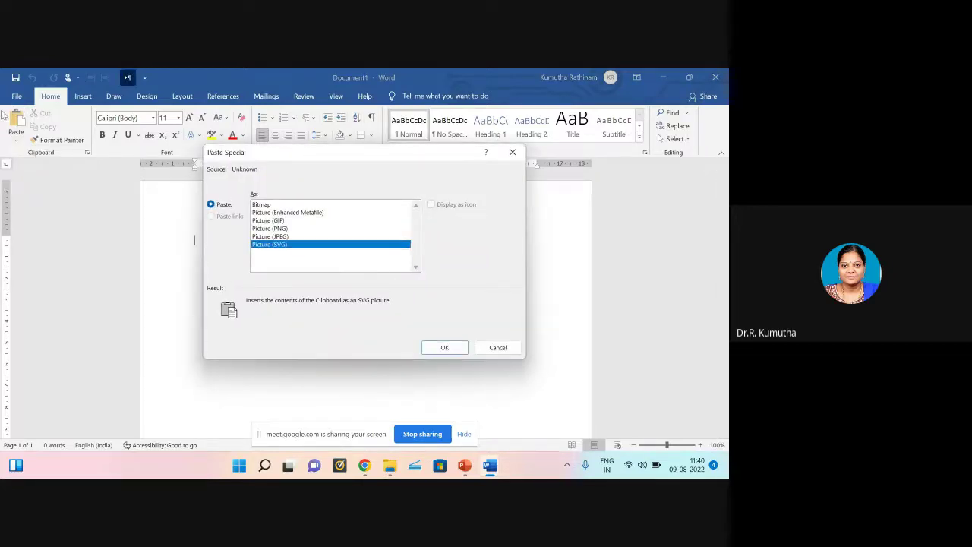
click(512, 153)
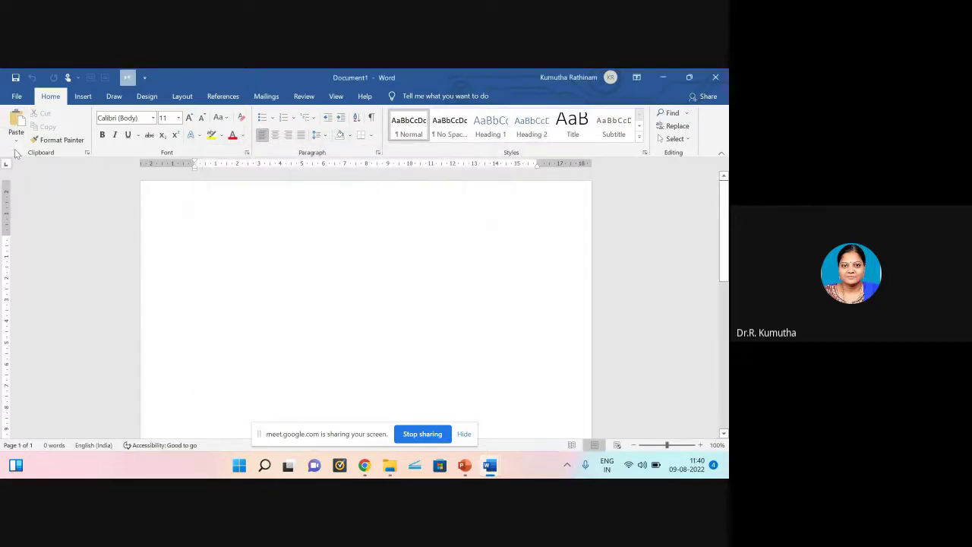
click(16, 139)
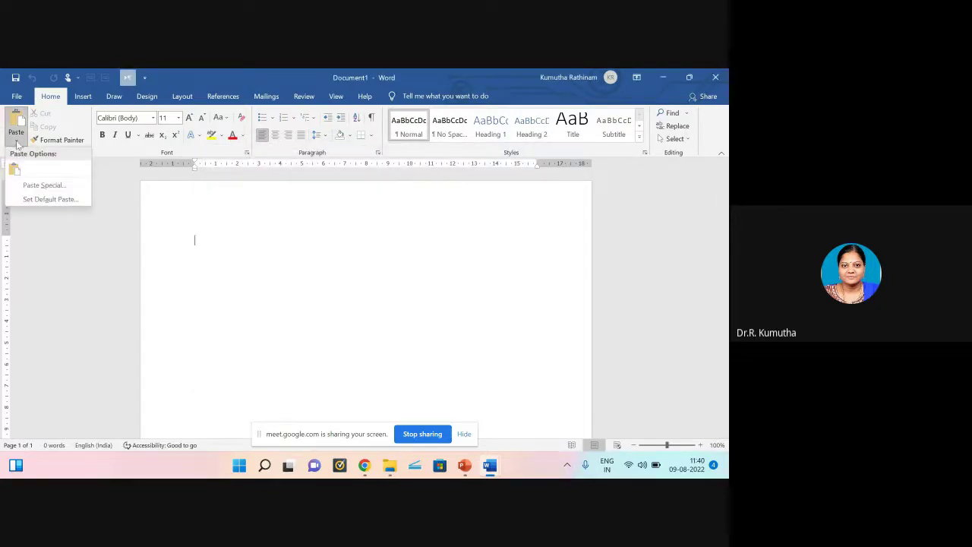
click(236, 236)
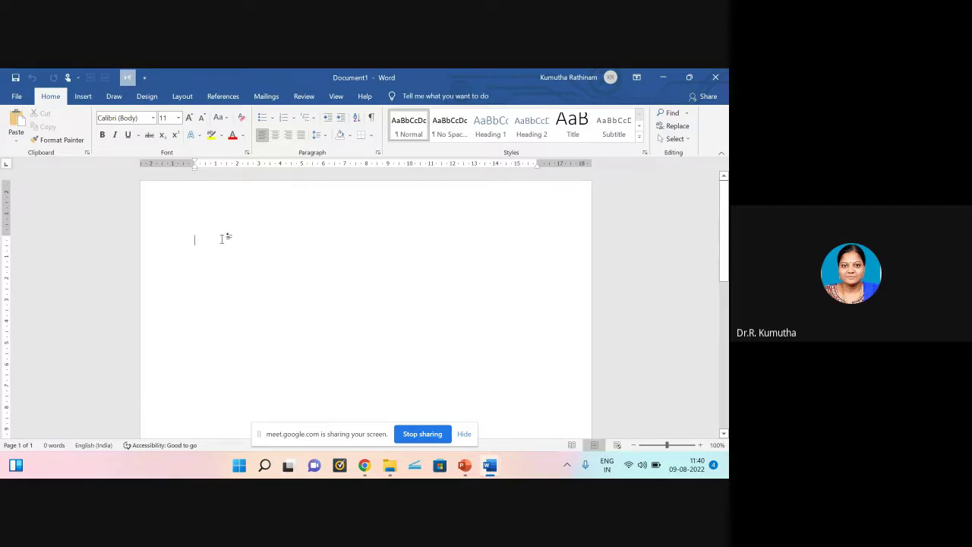
click(16, 144)
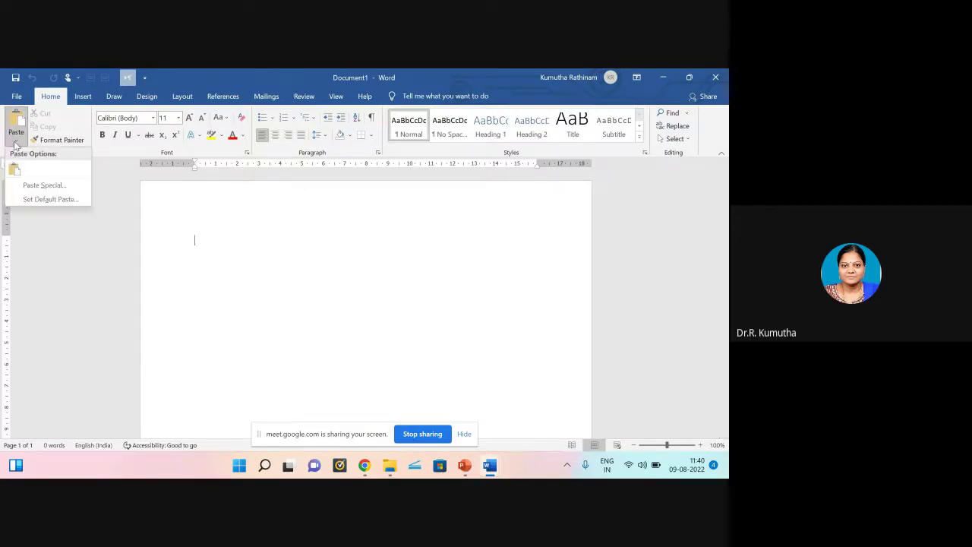
click(36, 187)
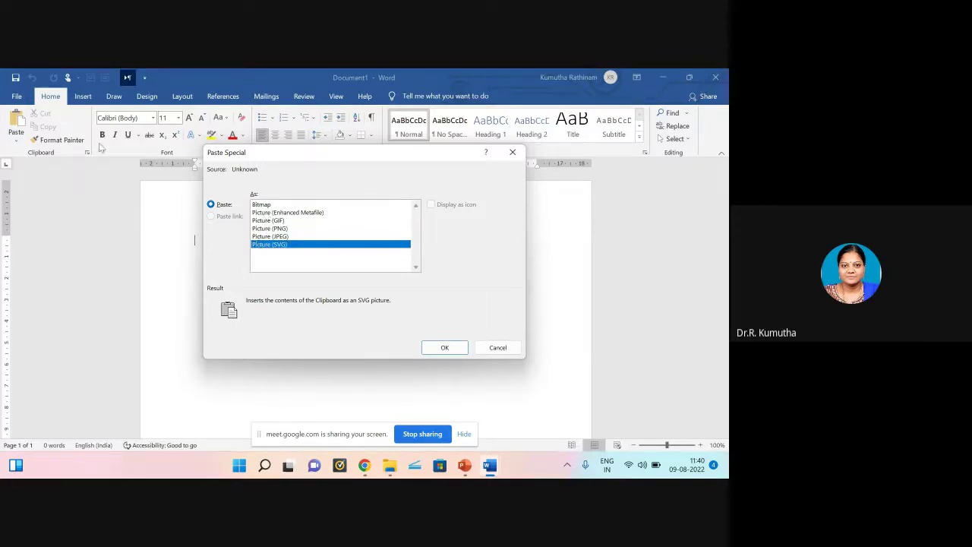
click(514, 156)
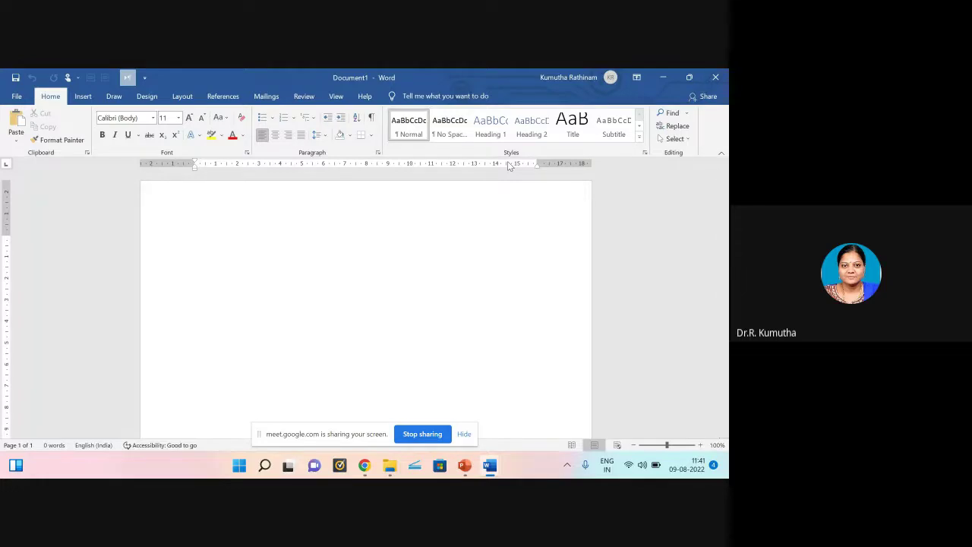
Step: Enter three lines of sample text in the blank document: two long runs of lowercase a and one of capital A
click(76, 143)
click(219, 240)
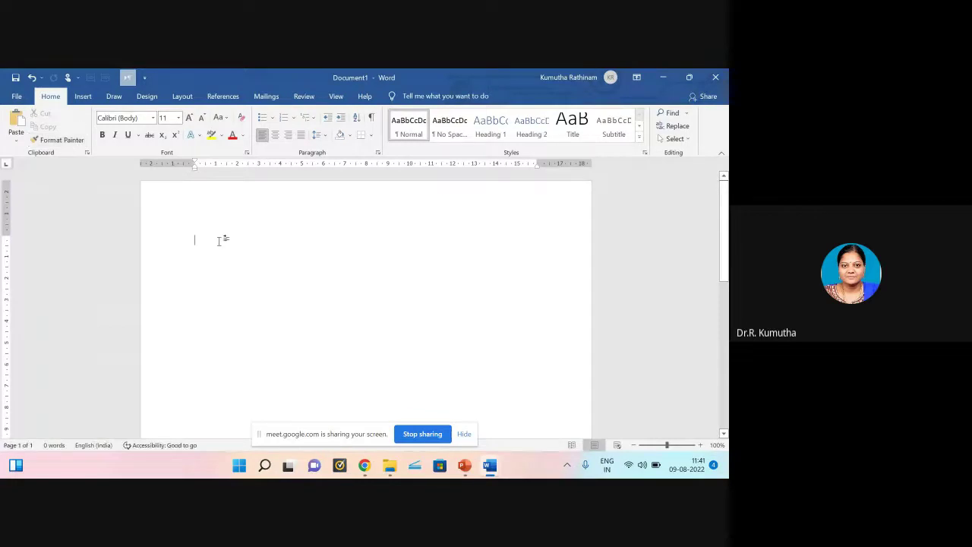
text(aaaaaa)
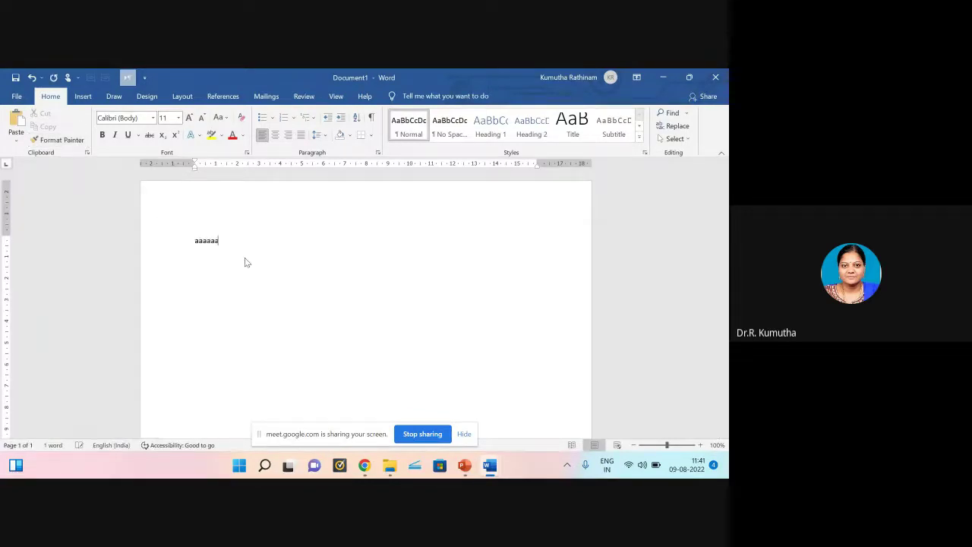
text(aaaaaaaaaaaaaaaaaaaaaaaaaaaaaaaaa)
key(Return)
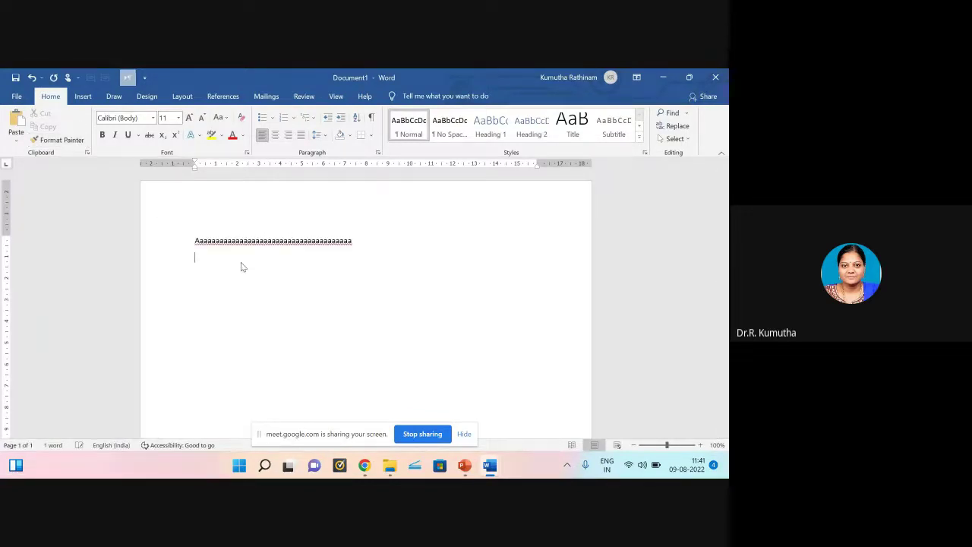
text(aaaaaaaaaaaaaaaaaaaaaaaaaaaaaaa)
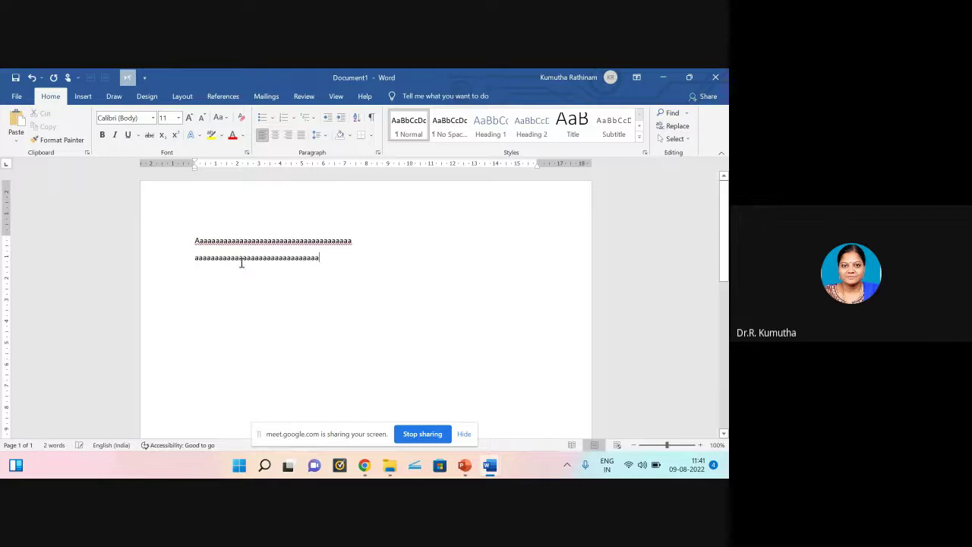
key(Return)
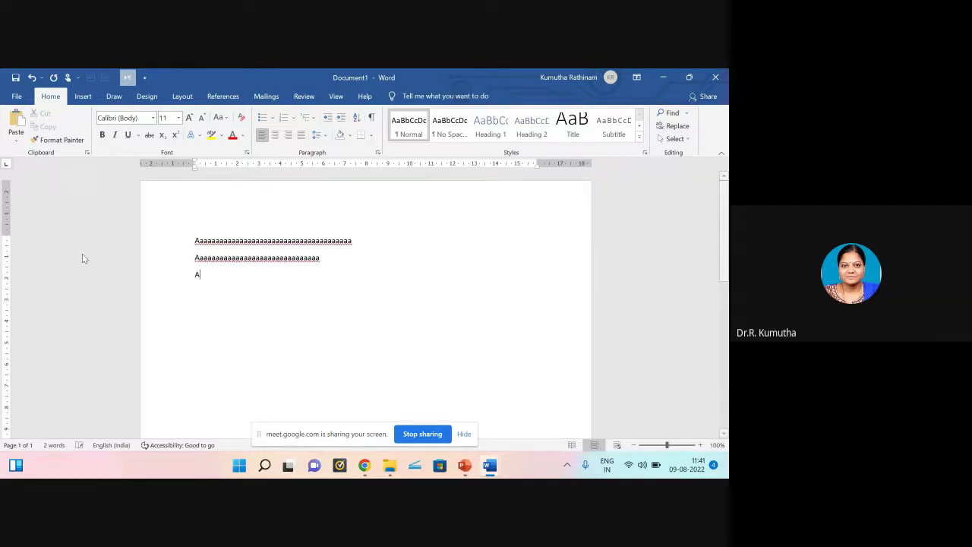
text(AAAAAAAAAAAAAAAAAAAAAAAAAAAAA)
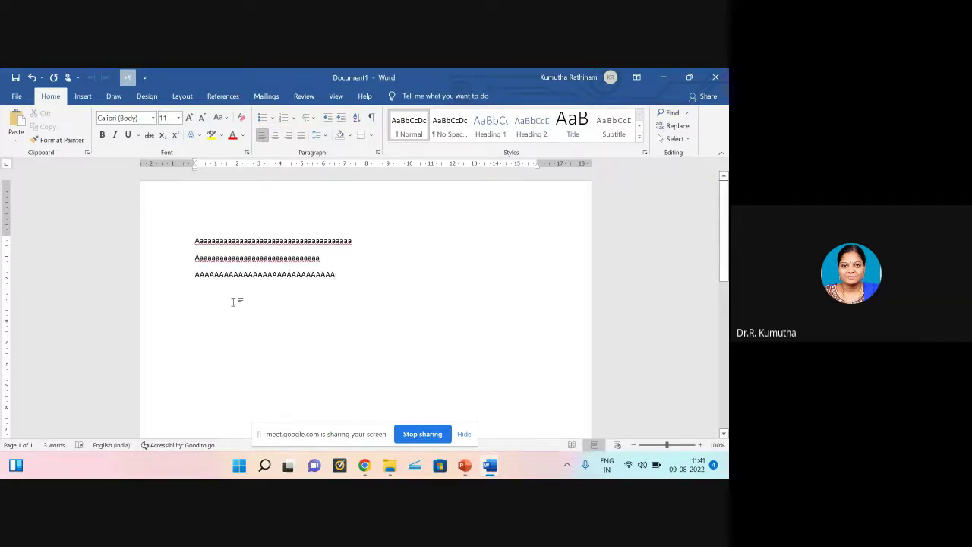
Step: Add a fourth line made of "aa" followed by a long run of lowercase g, erasing the mistyped characters
key(Return)
key(Return)
key(Return)
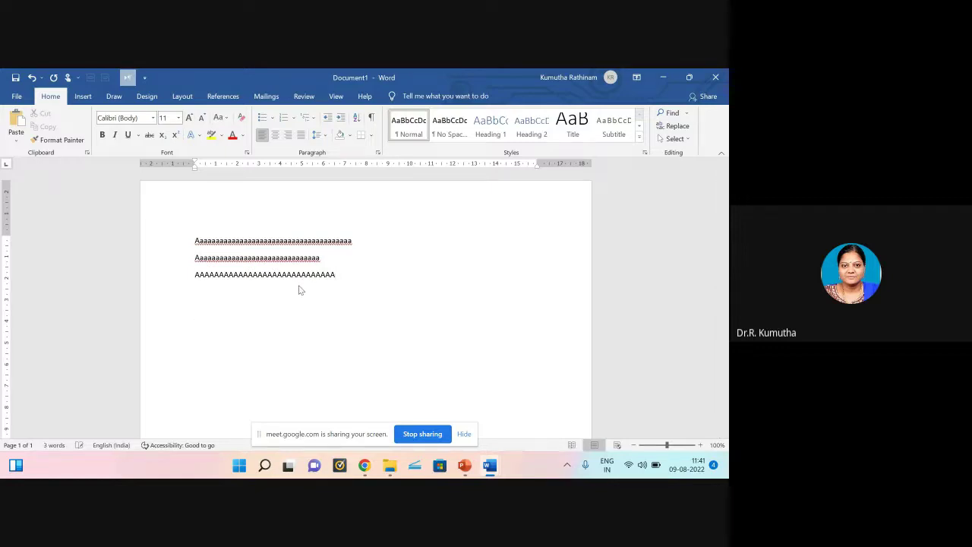
text(AAGGF)
key(BackSpace)
key(BackSpace)
key(BackSpace)
key(BackSpace)
key(BackSpace)
key(BackSpace)
text(ss)
key(BackSpace)
key(BackSpace)
key(BackSpace)
text(aagggggggggggggggggggggg)
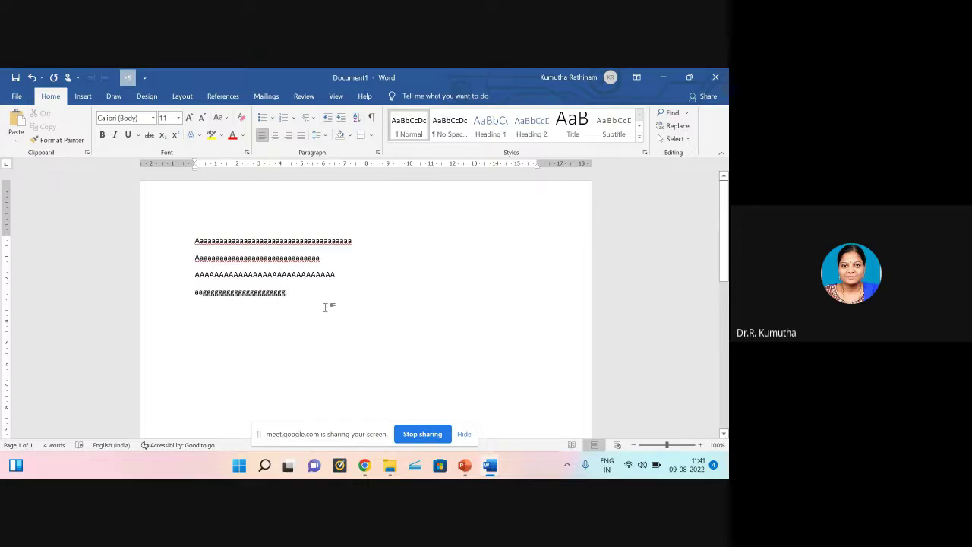
Step: Try to copy formatting between the capital A line and the "aagggg" line with Format Painter
drag(194, 275, 339, 278)
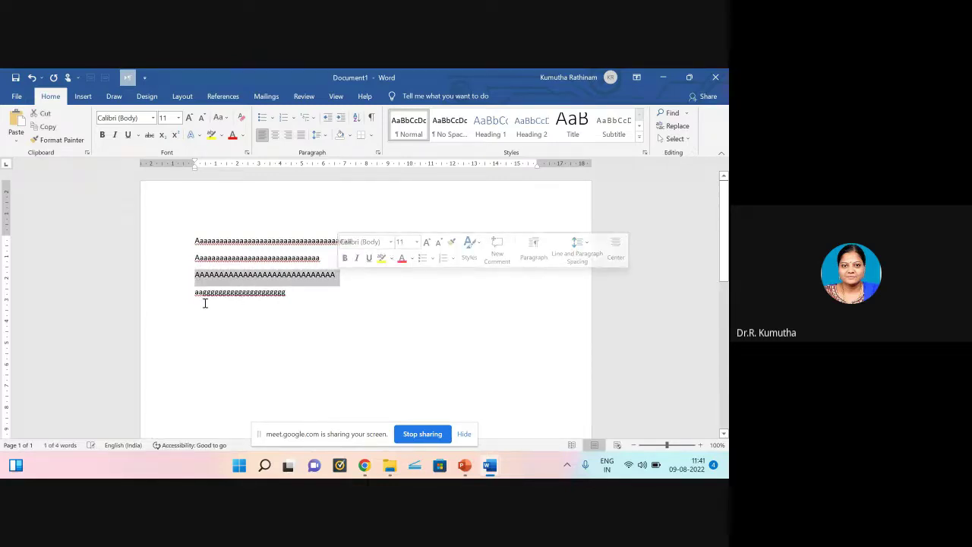
drag(195, 295, 288, 299)
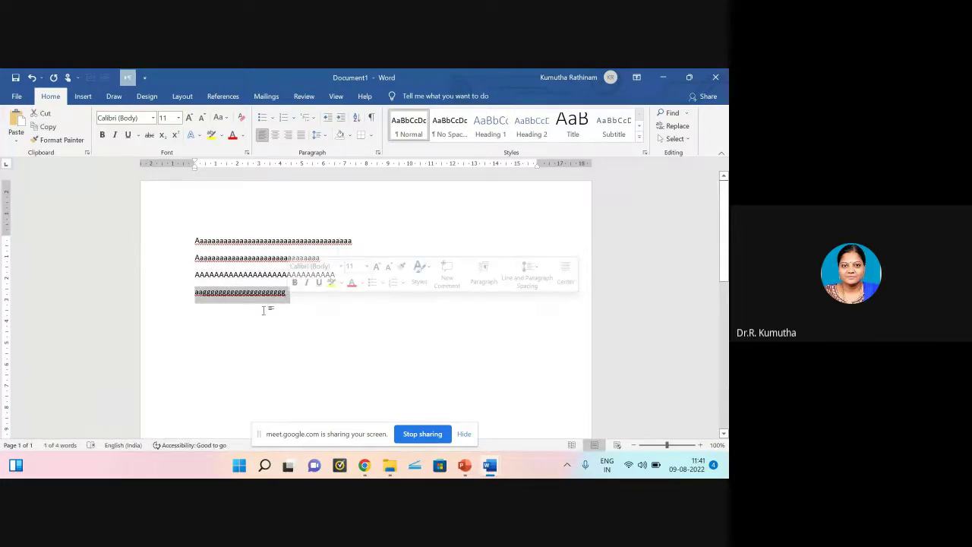
drag(195, 295, 284, 296)
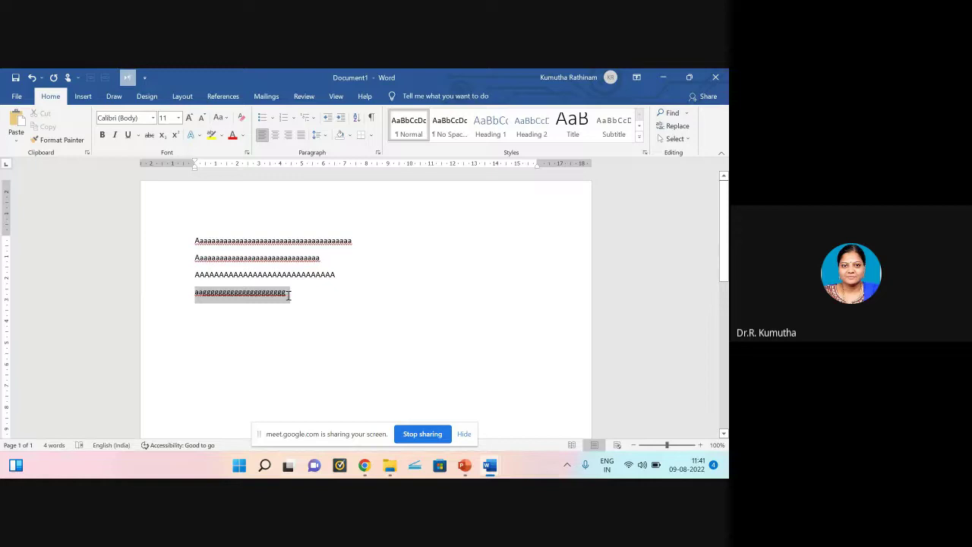
drag(338, 275, 263, 276)
click(199, 275)
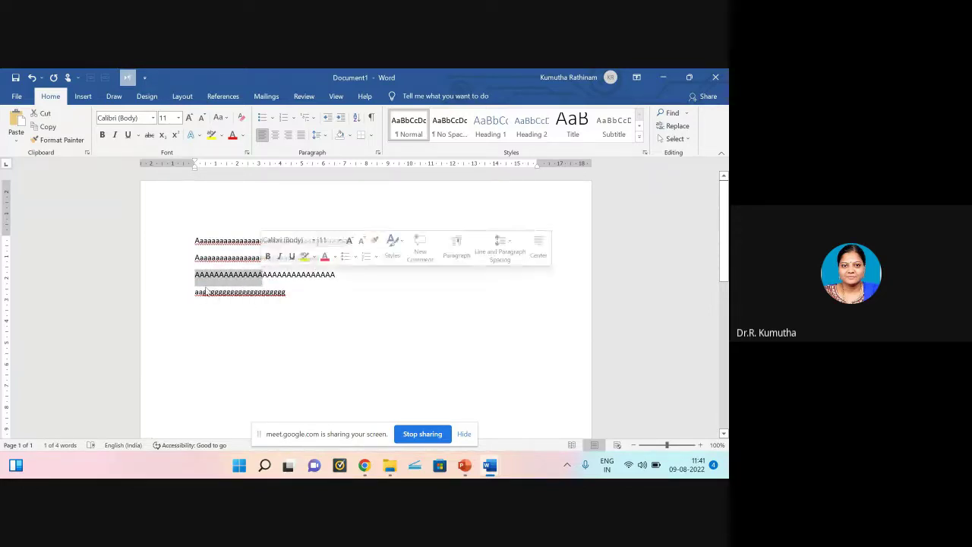
click(58, 140)
mouse_move(295, 295)
mouse_down()
mouse_move(190, 296)
mouse_move(228, 258)
mouse_move(196, 274)
mouse_move(224, 275)
mouse_up()
click(245, 319)
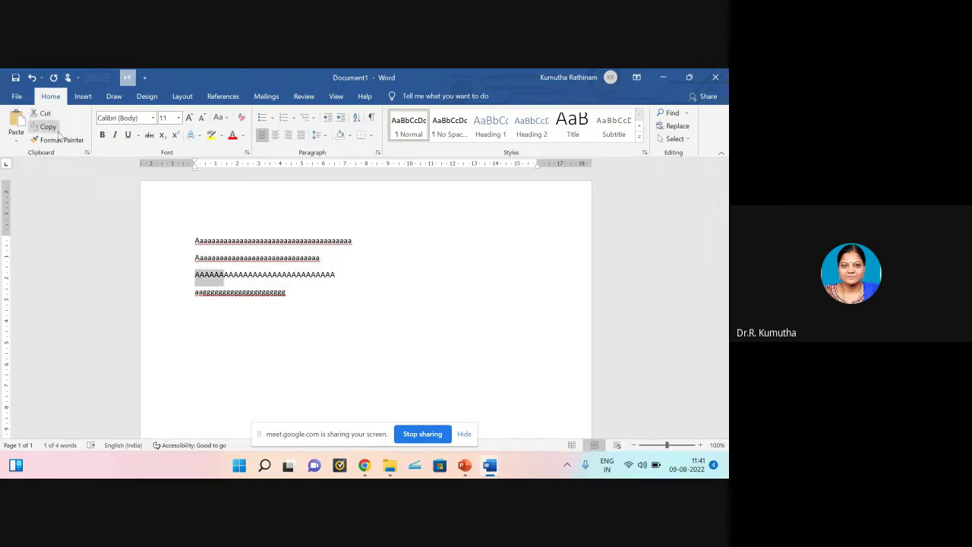
Step: Extend the "aagggg" line with a long run of lowercase a until it wraps well into a second line
click(287, 292)
text(a)
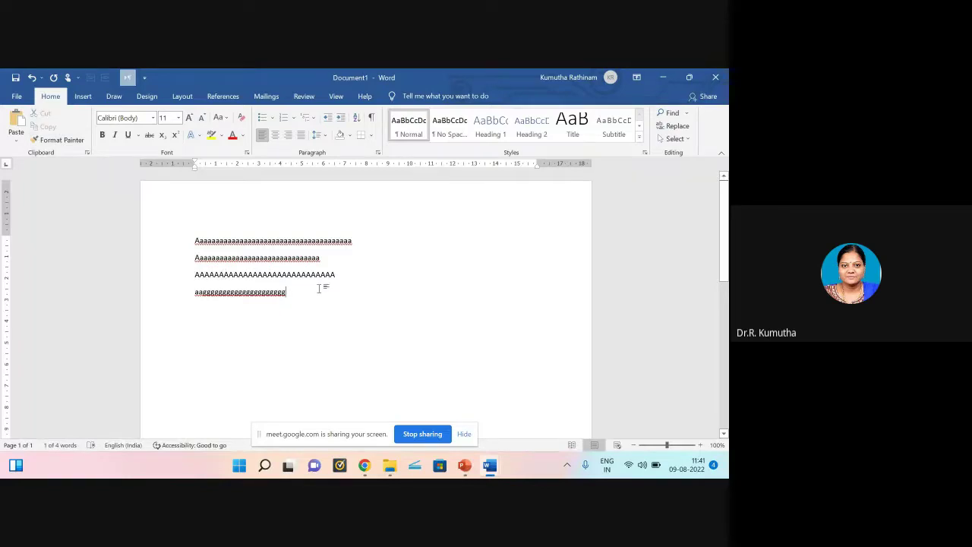
text(aaaaaaaaaaaaaaaaaaaaaaaaaaaaaaaa)
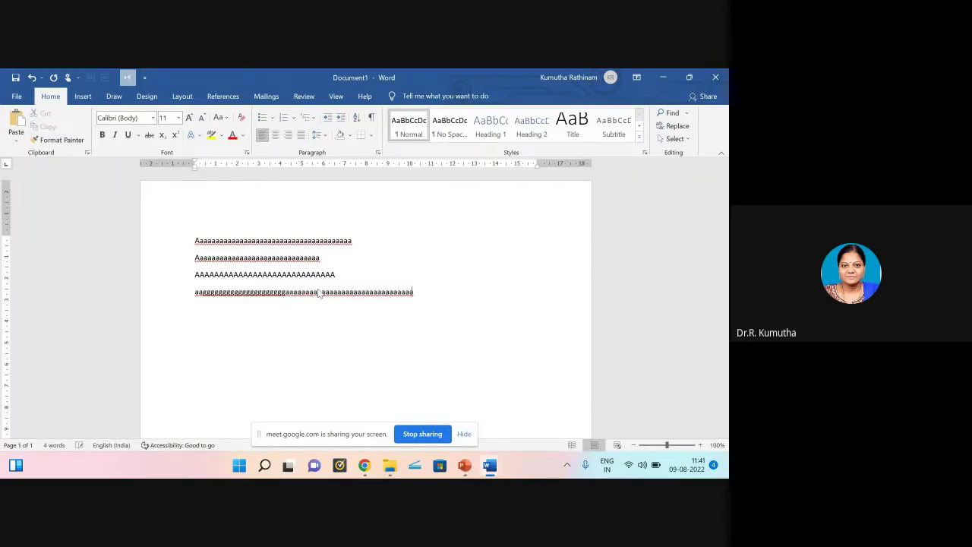
text(aaaaaaaaaaaaaaaaaaaaaaaaaaaaaaaaaaaaaaaaaaaaaaaaaaaaaaaaaaaaaaaaaaaaaaaaaaaaaaaaaa)
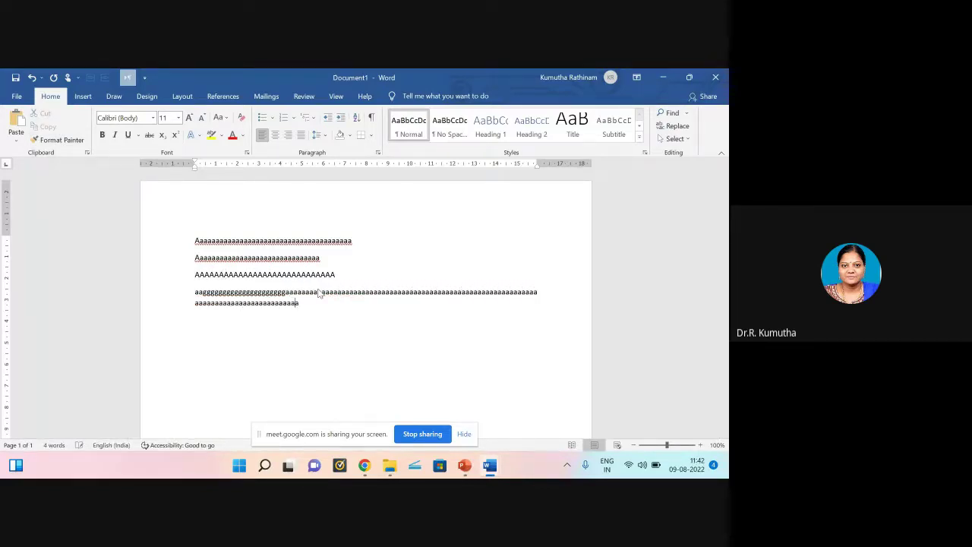
text(aaaaaa)
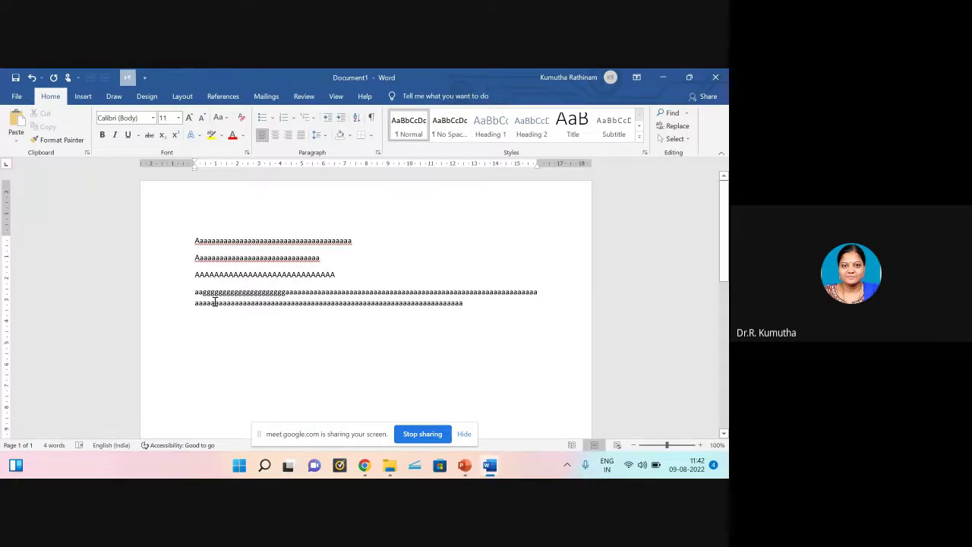
Step: Try justified and left alignment on the last paragraph, and finally center it
drag(214, 303, 242, 305)
drag(190, 293, 242, 304)
click(301, 134)
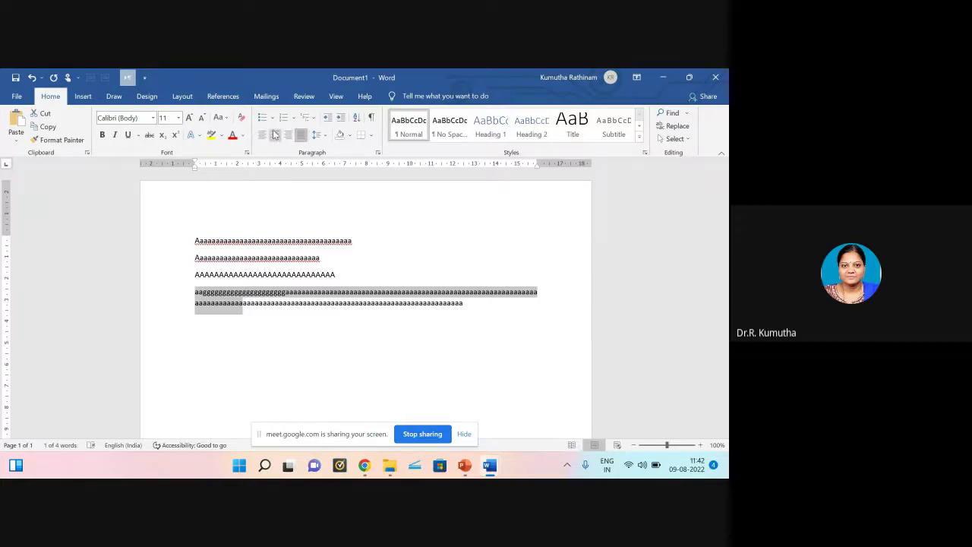
click(261, 134)
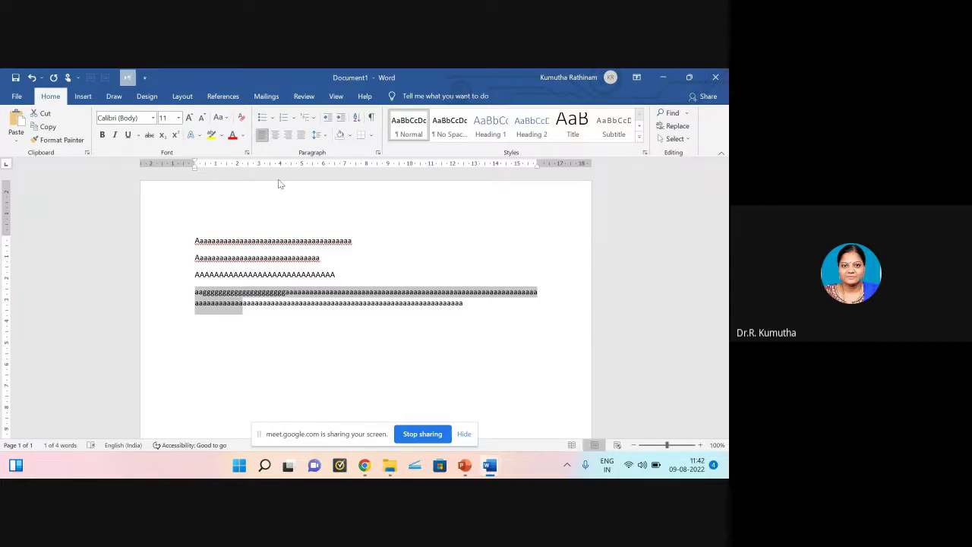
click(275, 135)
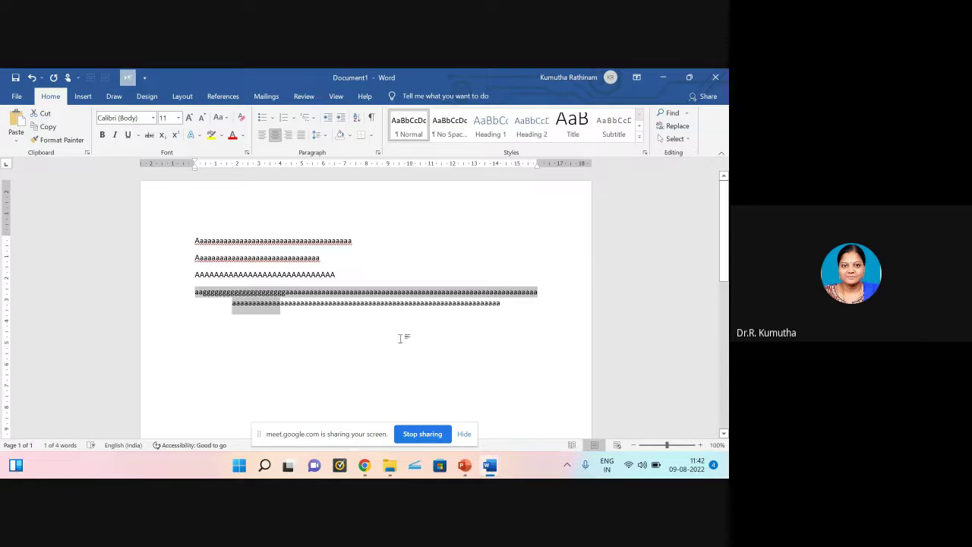
Step: Extend the capital A paragraph with more capital A characters until it nearly fills a second line
click(345, 273)
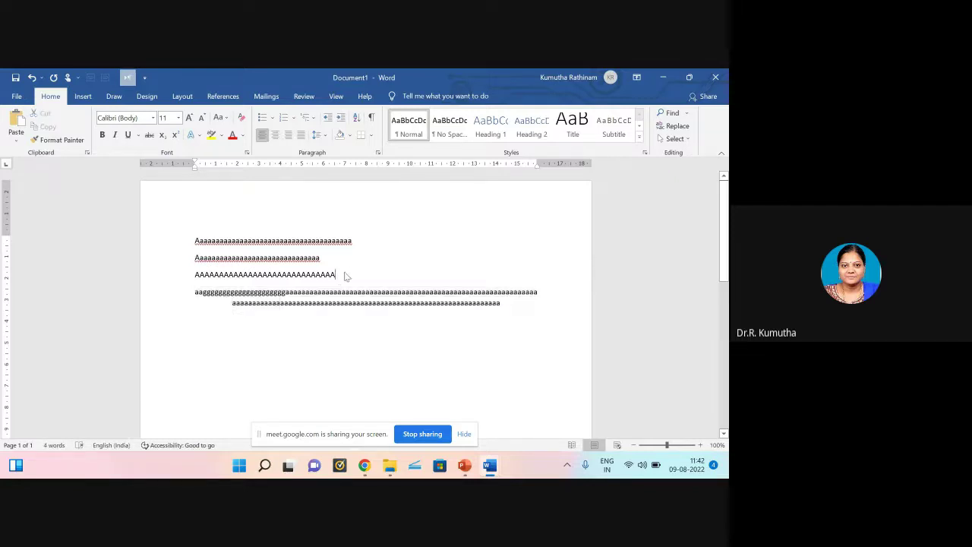
text(AAAAAAAAAAAAAAAAAAAAAAAAAAAAAAAAAAAAAAAAAAAAAAA)
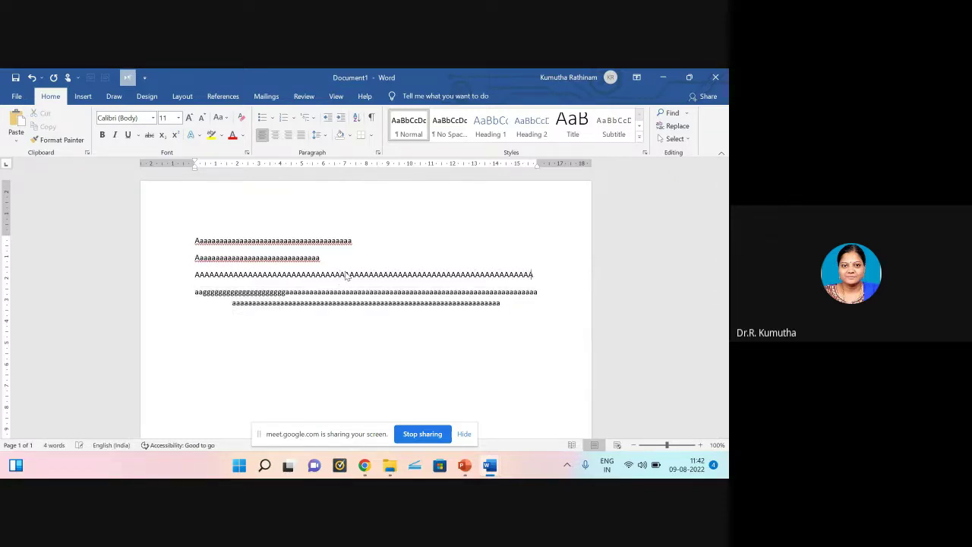
text(AAAAAAAAAAAAAAAAAAAAAAAAAAAAAAAAAAAAAAAAAAAAAAAAAAAAA)
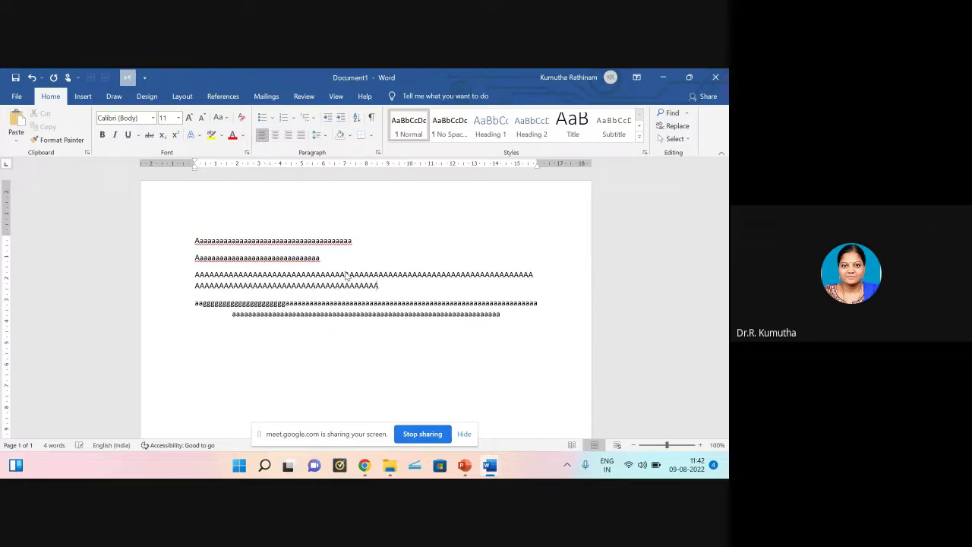
text(AAAAAAAAA)
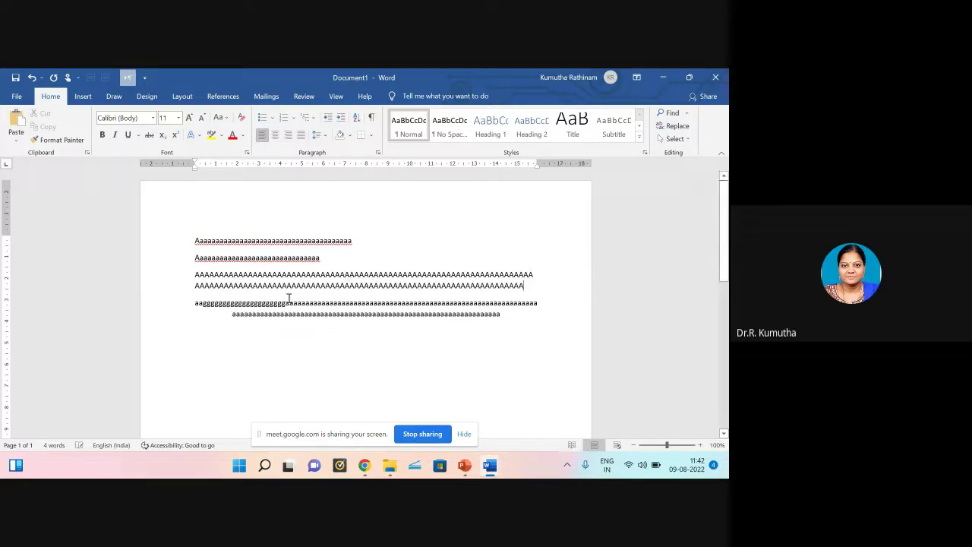
Step: Try copying the centered last paragraph's formatting onto the capital A paragraph with Format Painter, and undo it
drag(192, 304, 502, 319)
click(59, 140)
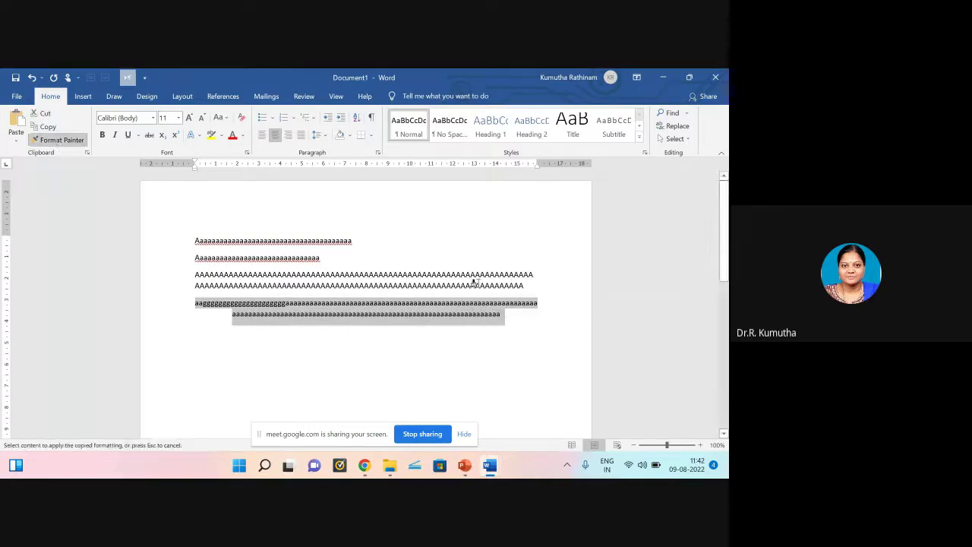
mouse_move(529, 286)
mouse_down()
mouse_move(452, 272)
mouse_move(191, 278)
mouse_move(321, 327)
mouse_move(522, 320)
mouse_up()
click(357, 348)
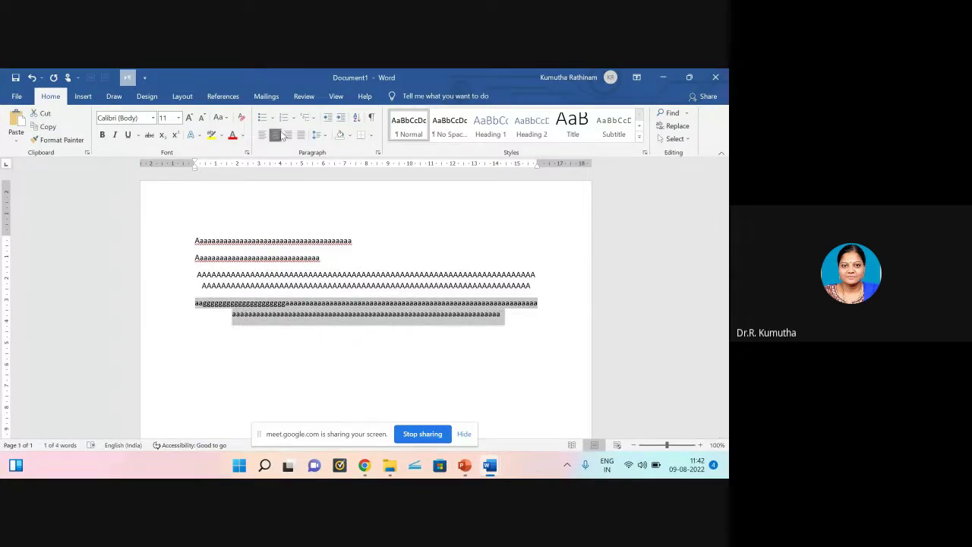
click(33, 78)
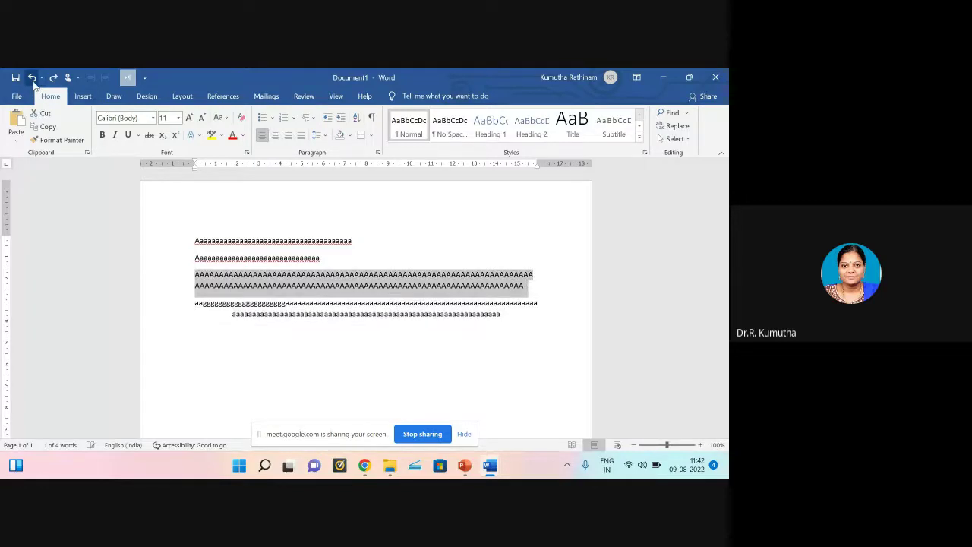
click(274, 312)
drag(203, 303, 517, 330)
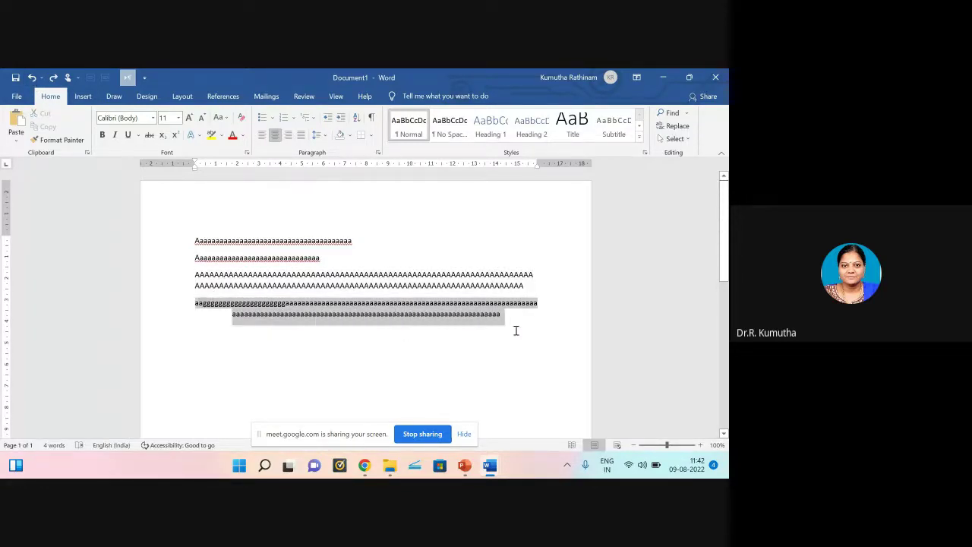
drag(200, 275, 524, 286)
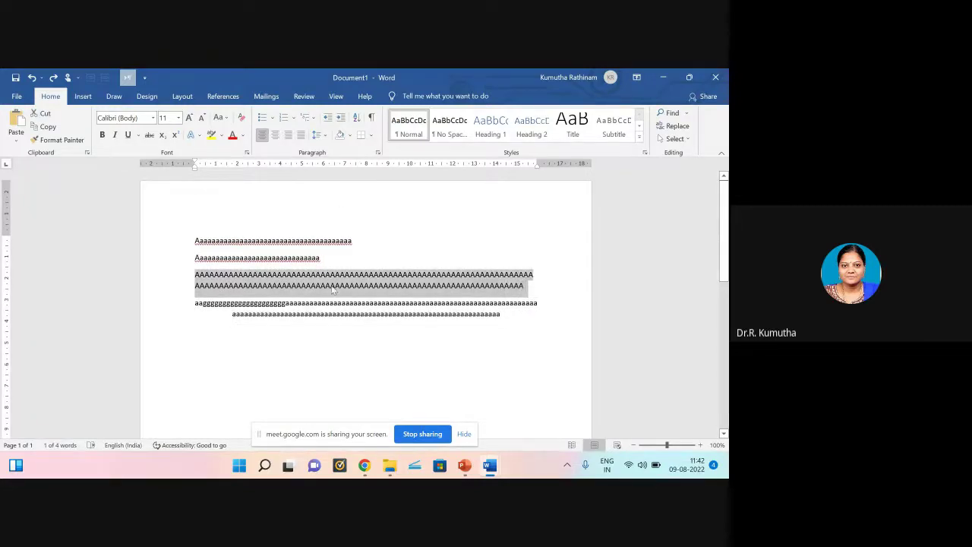
click(289, 314)
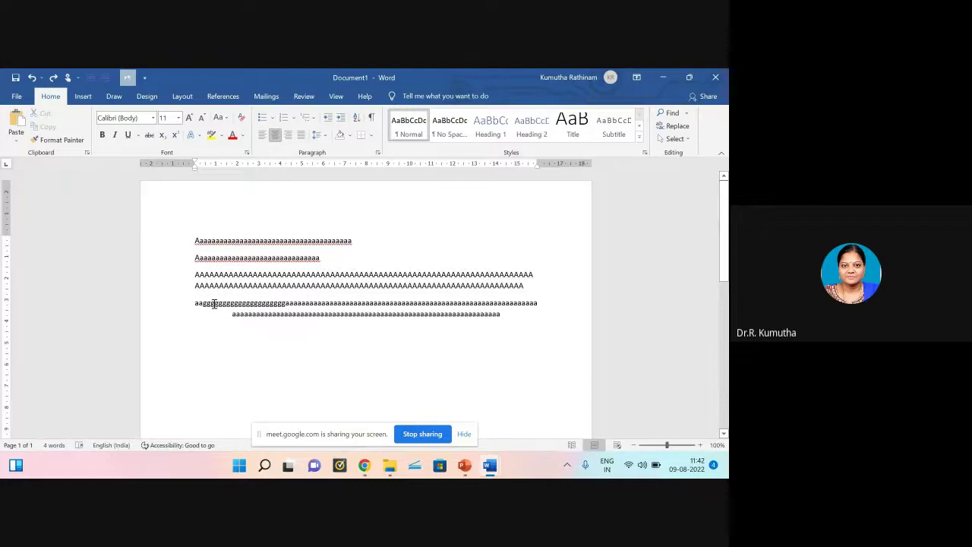
drag(201, 302, 352, 319)
drag(272, 275, 304, 315)
click(296, 360)
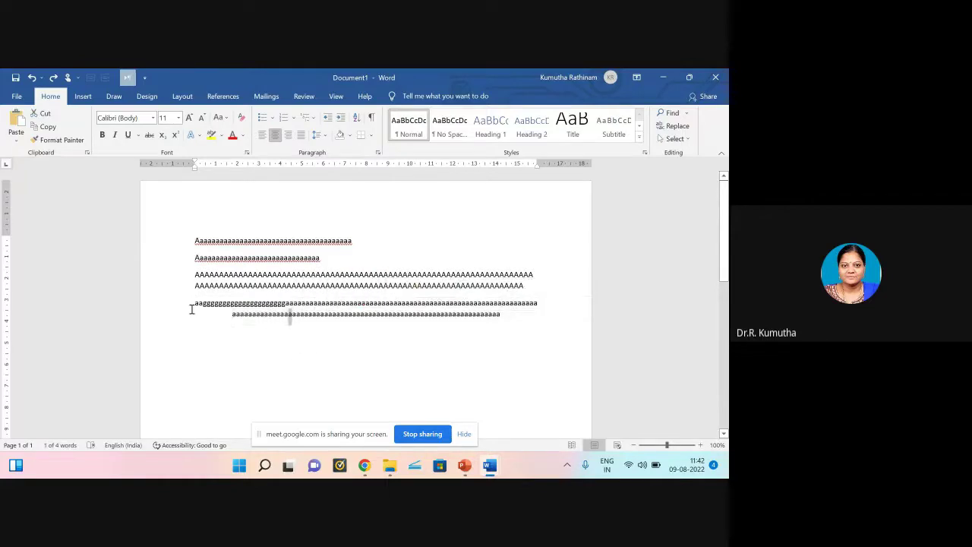
Step: Copy the centered formatting of the last paragraph onto the whole capital A paragraph with Format Painter
drag(195, 304, 509, 314)
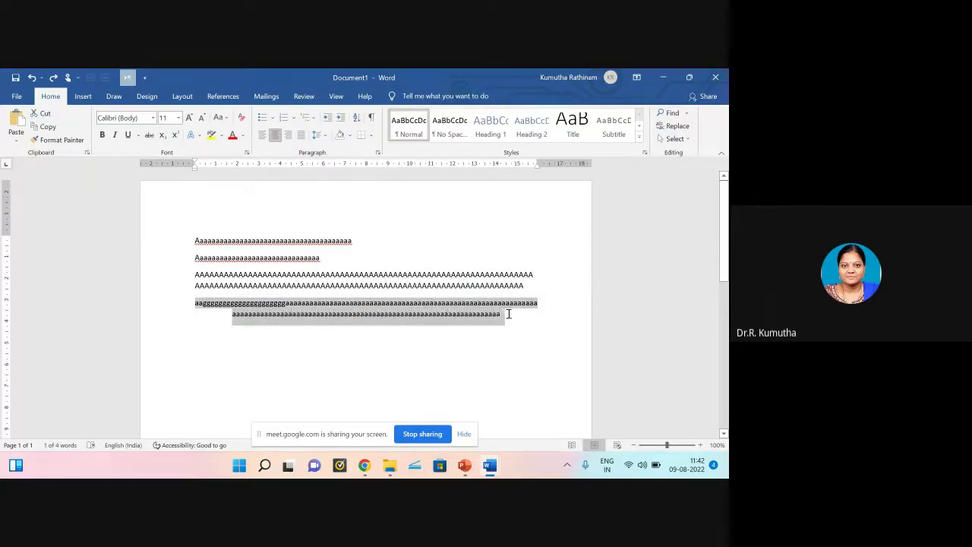
click(57, 140)
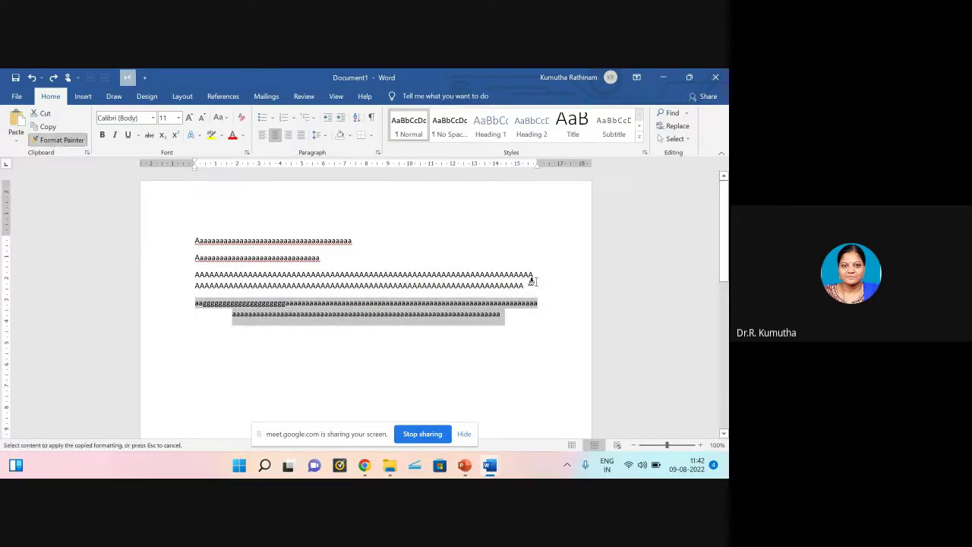
mouse_move(529, 283)
mouse_down()
mouse_move(191, 275)
mouse_move(413, 286)
mouse_move(514, 276)
mouse_move(527, 287)
mouse_up()
click(329, 353)
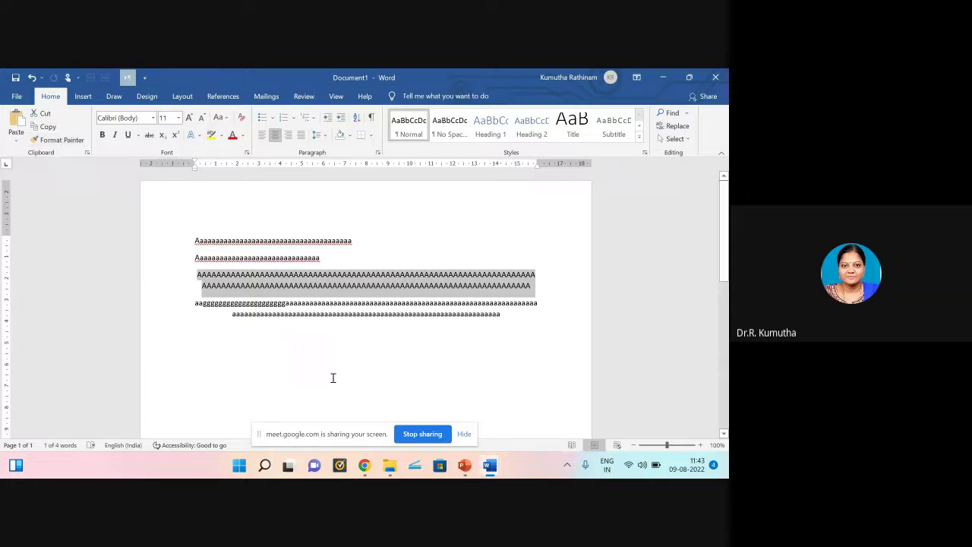
click(304, 326)
drag(192, 305, 518, 325)
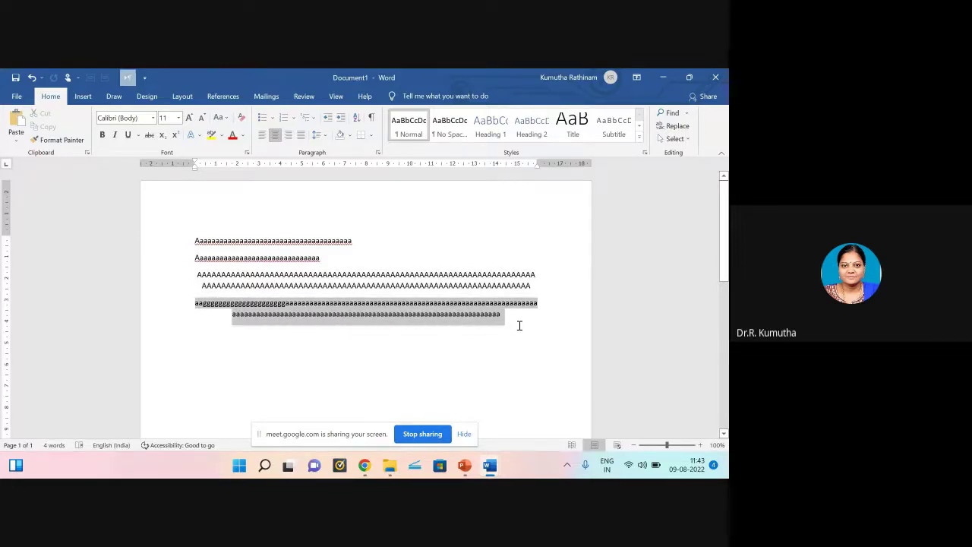
click(204, 305)
drag(198, 302, 515, 319)
drag(337, 274, 375, 287)
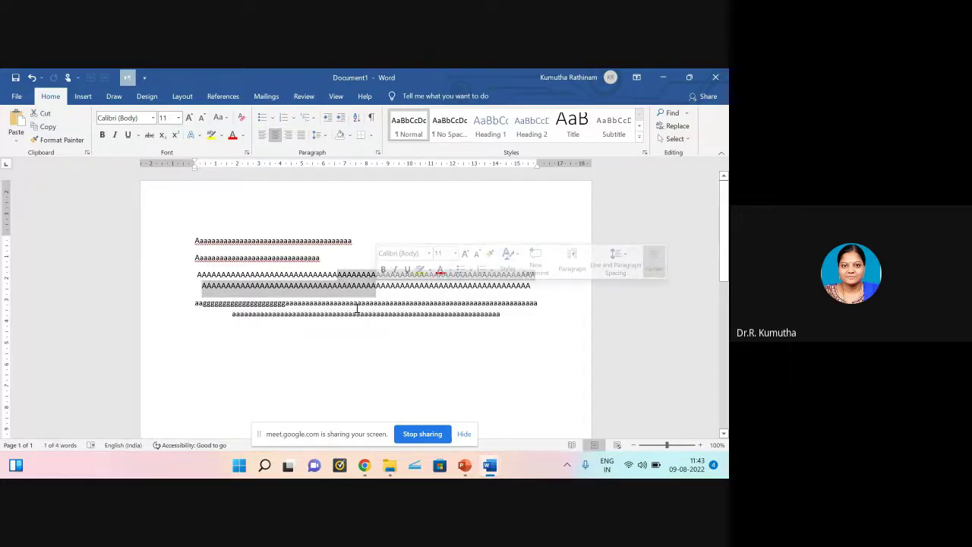
click(65, 142)
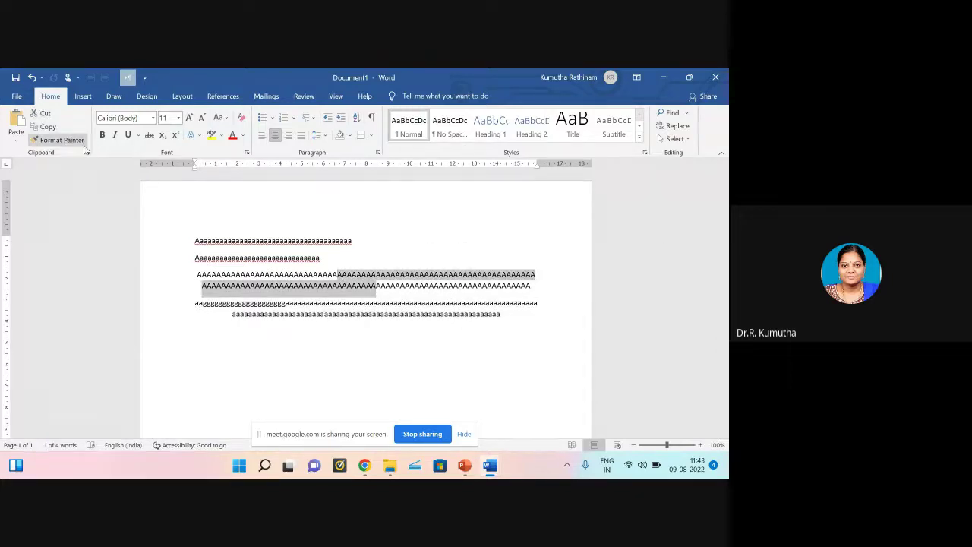
click(83, 145)
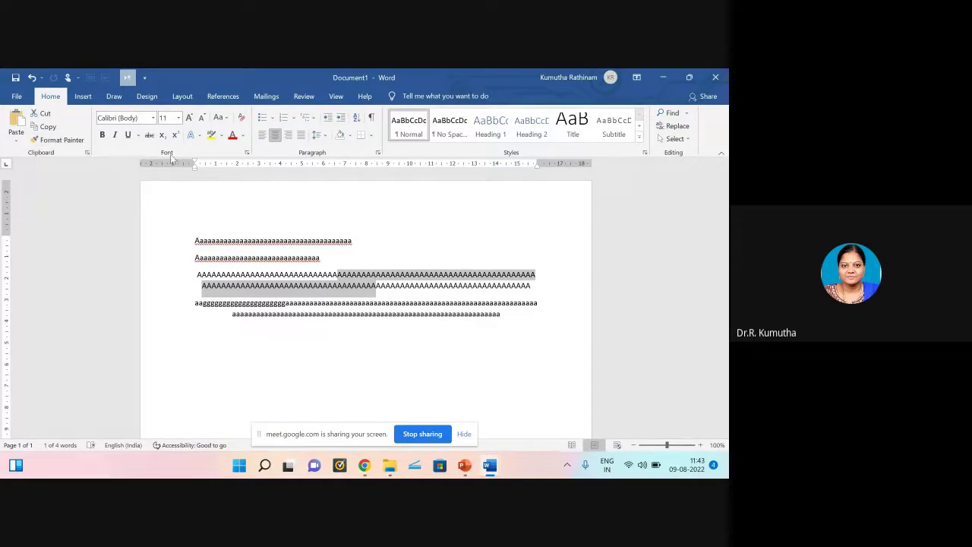
Step: Browse the available fonts for the selected part of the capital A paragraph without applying one
click(154, 118)
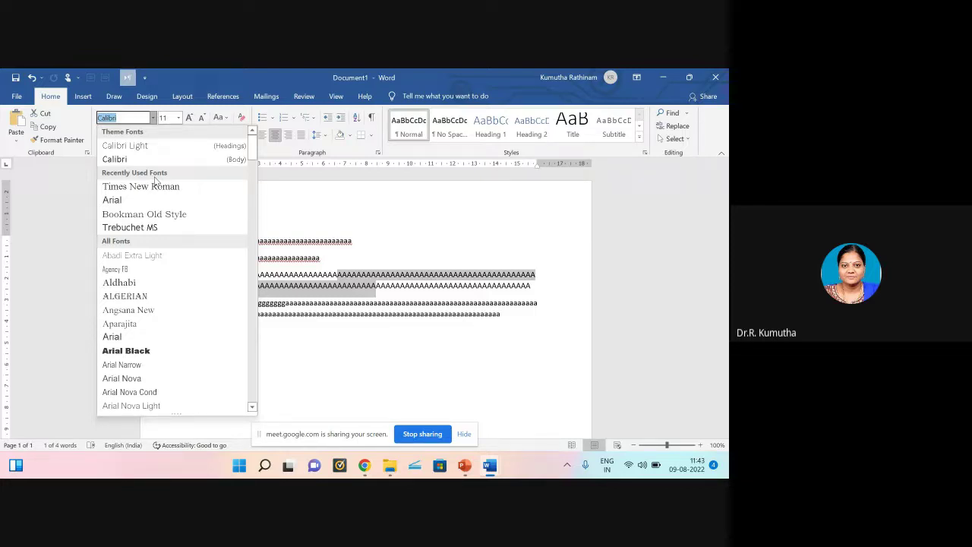
click(342, 202)
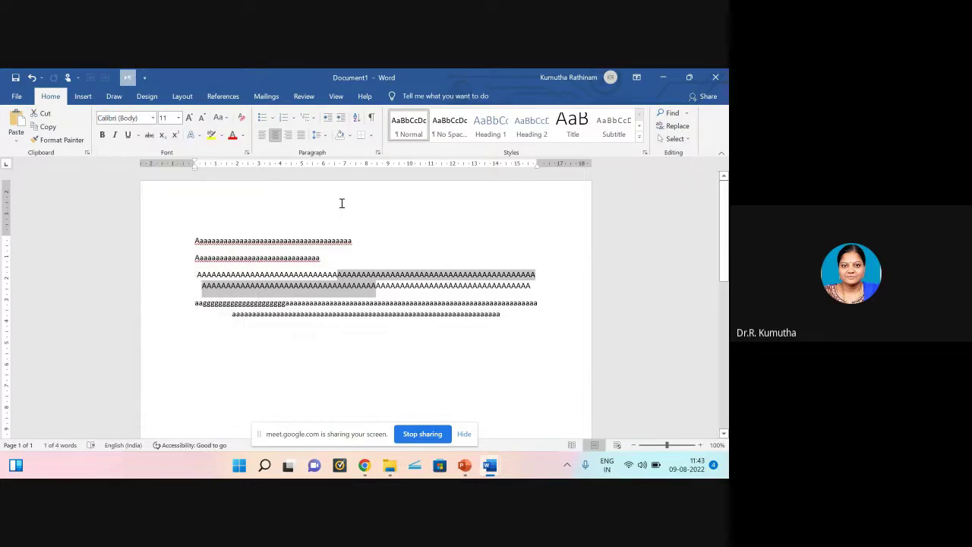
click(152, 118)
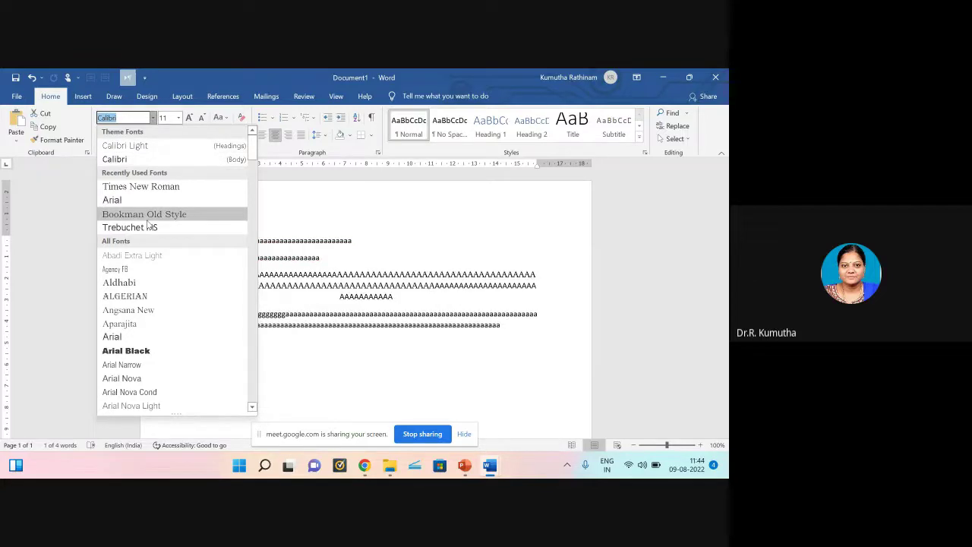
scroll(152, 225, down, 5)
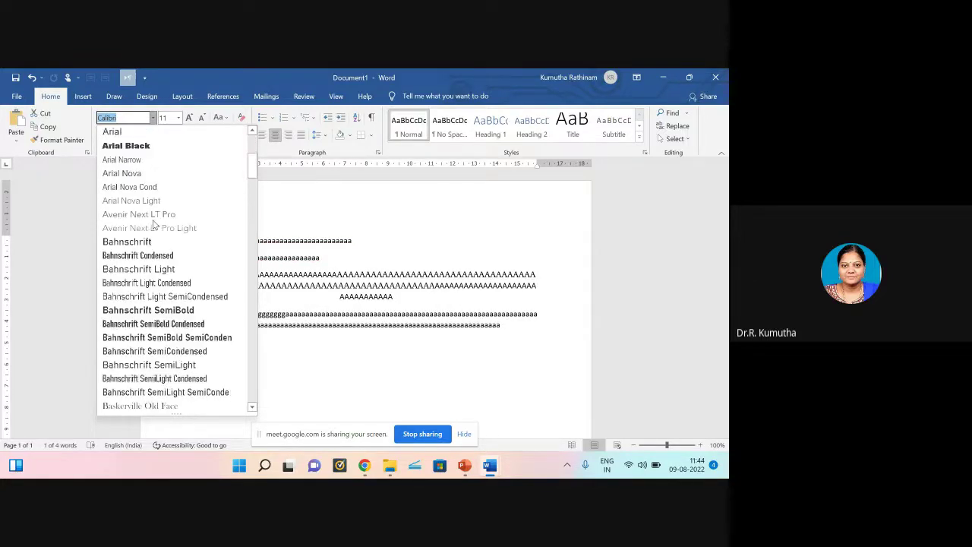
scroll(153, 225, down, 9)
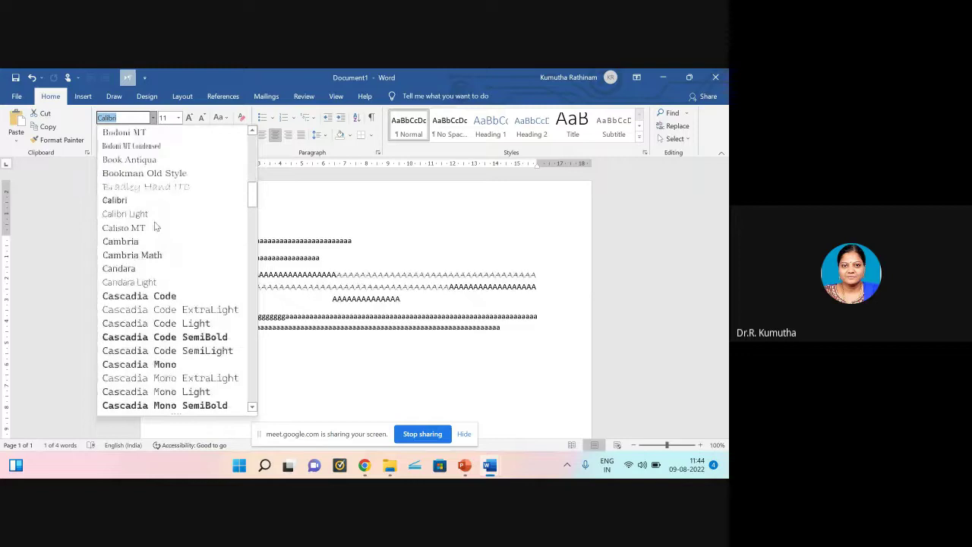
scroll(154, 226, down, 4)
key(Escape)
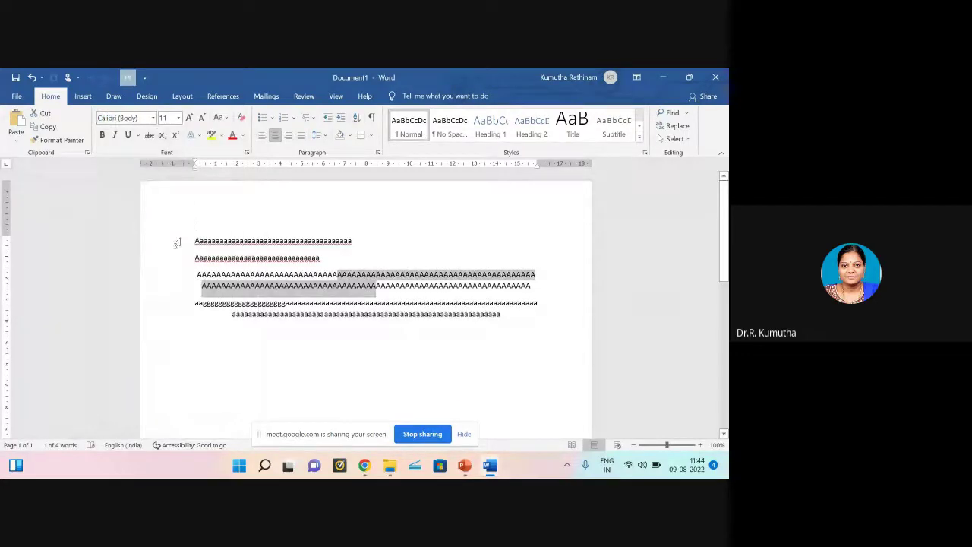
Step: Set the font of the first line of text to Cascadia Code SemiBold
drag(217, 243, 367, 239)
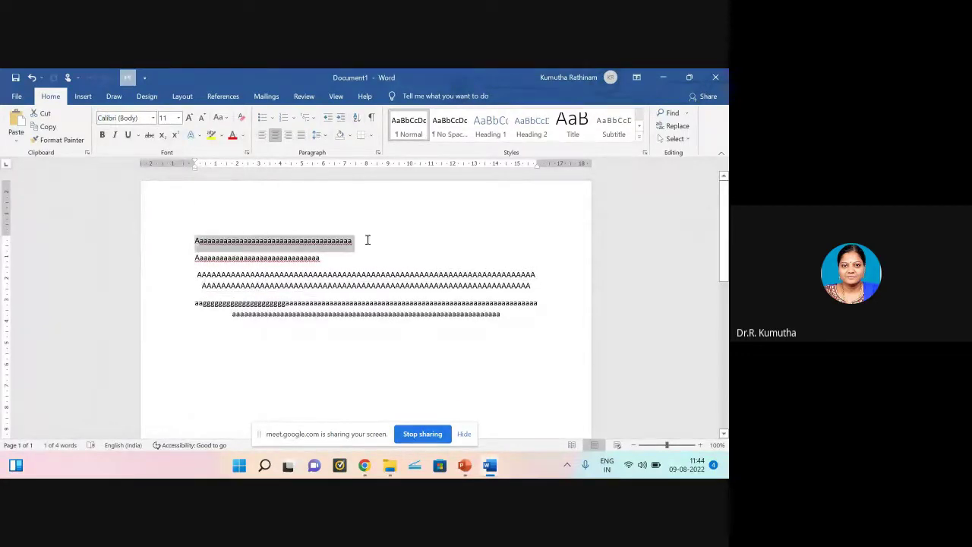
click(153, 118)
scroll(141, 295, down, 3)
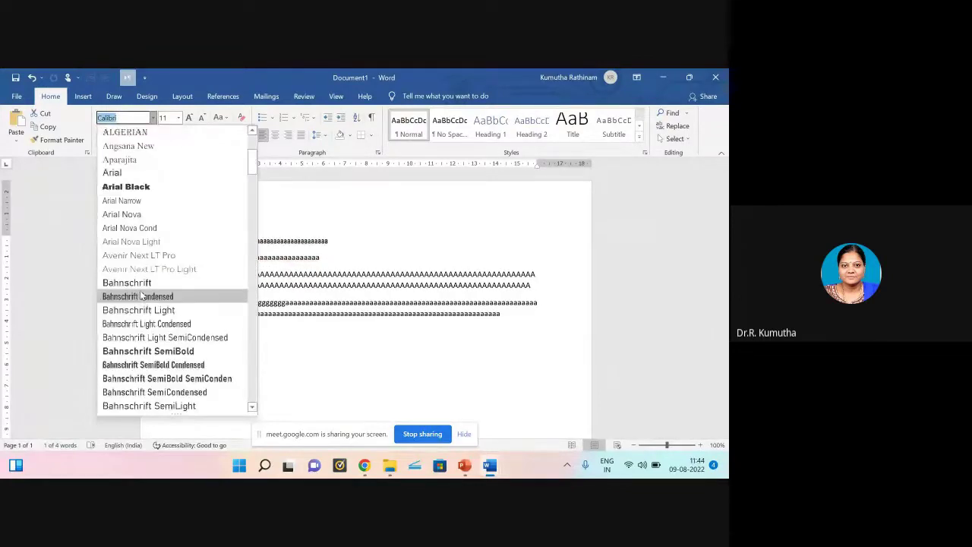
scroll(142, 295, down, 8)
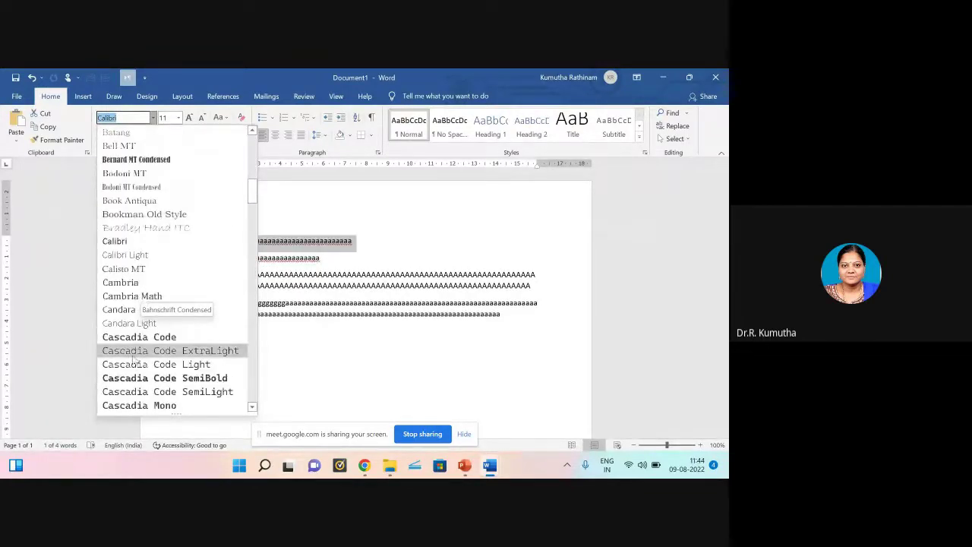
click(127, 377)
click(443, 232)
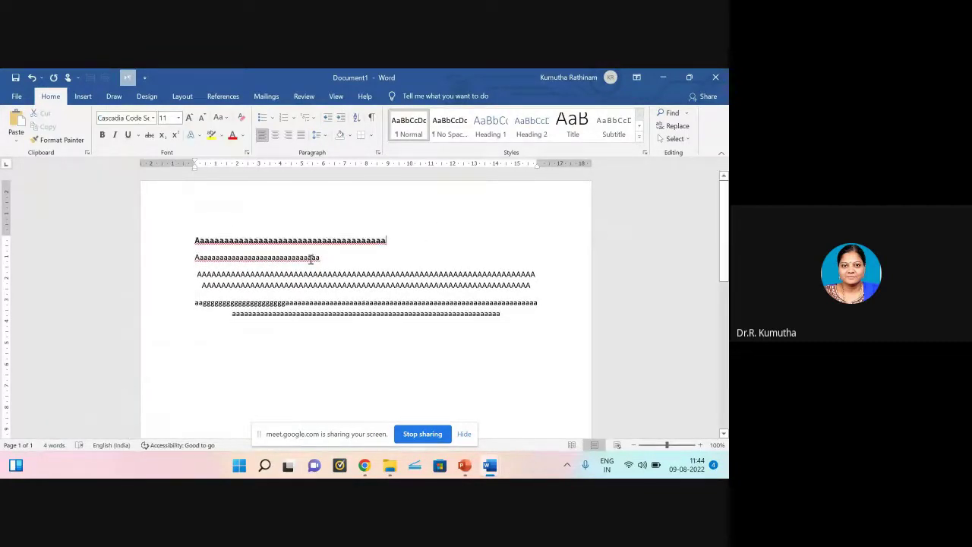
Step: Enlarge the first line's font size in several increments, and reduce it stepwise to 12
click(178, 118)
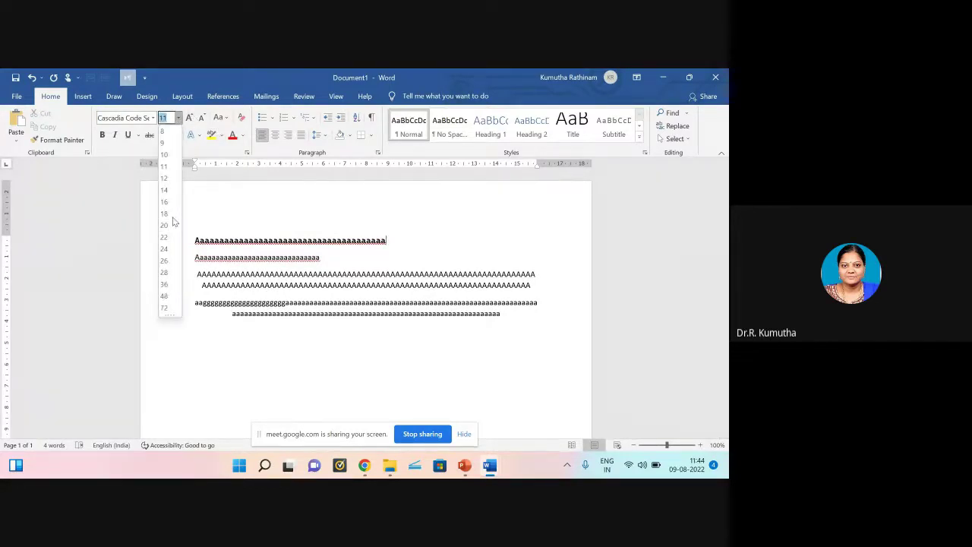
click(262, 184)
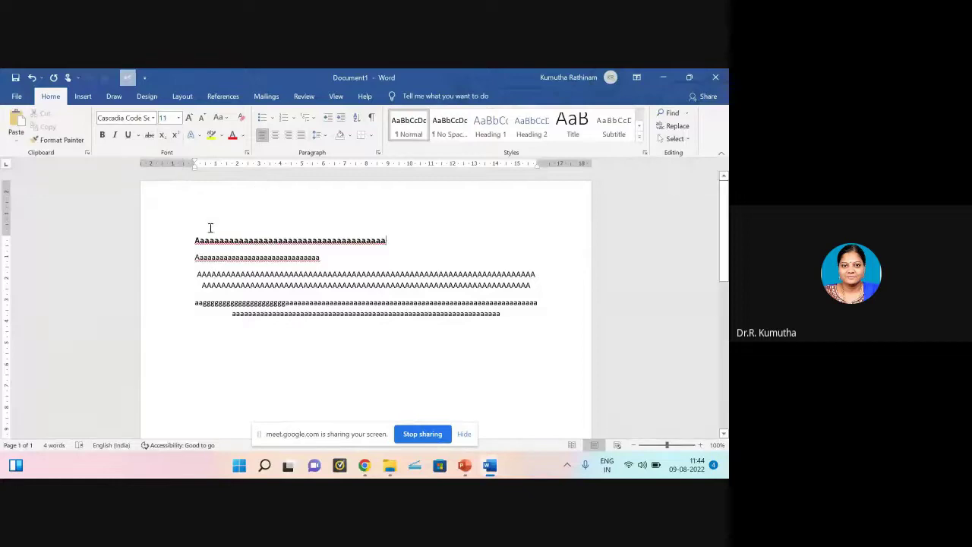
drag(196, 242, 387, 241)
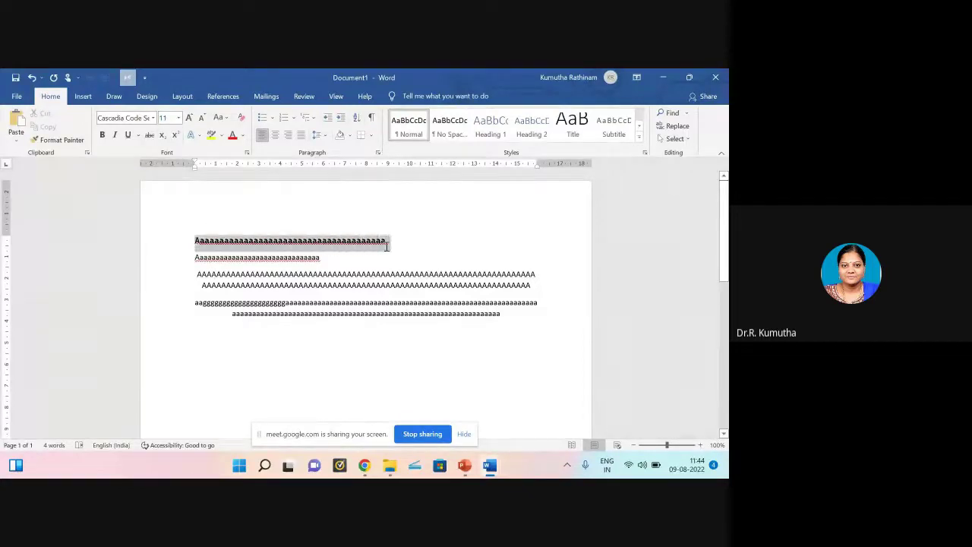
click(190, 118)
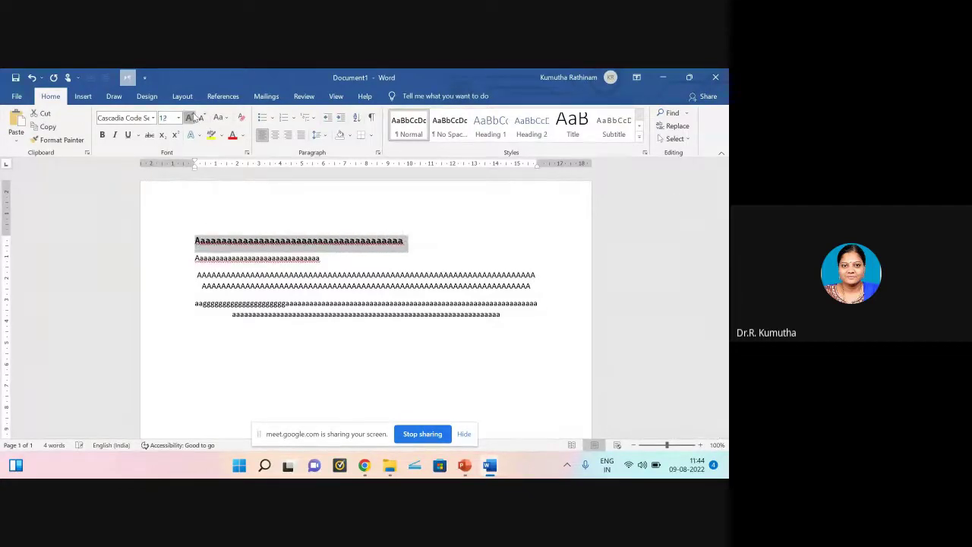
click(190, 118)
click(190, 117)
click(202, 118)
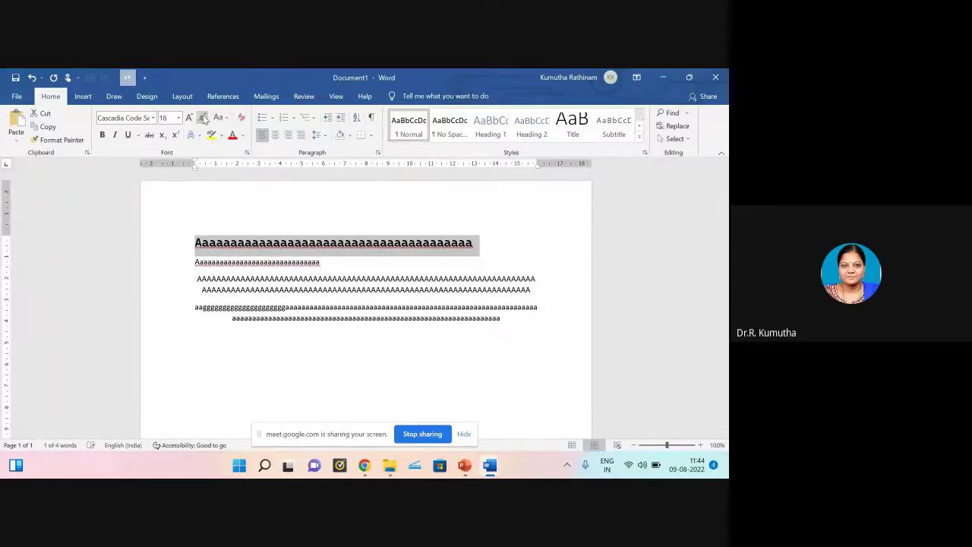
click(203, 118)
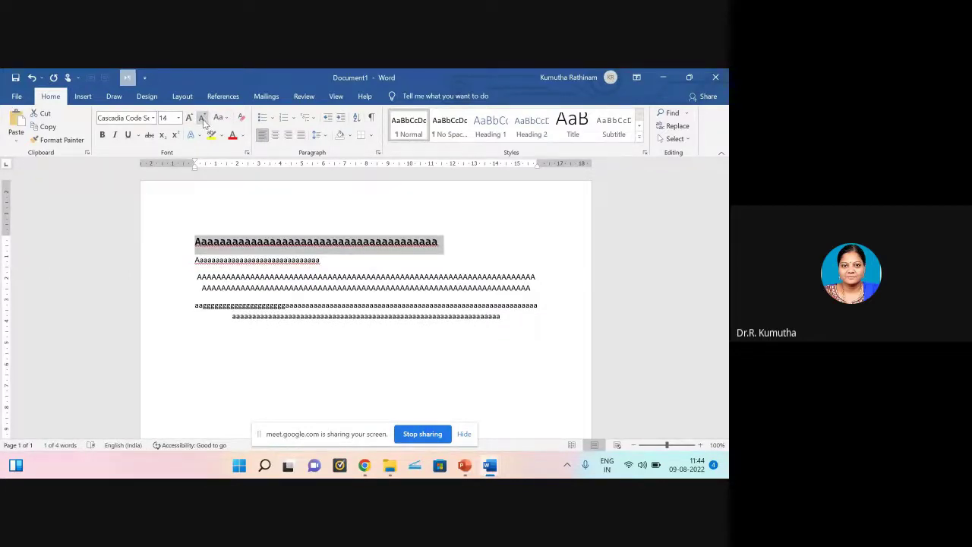
click(203, 118)
Step: Apply sentence case to the first line, and convert the whole line to lowercase
click(220, 118)
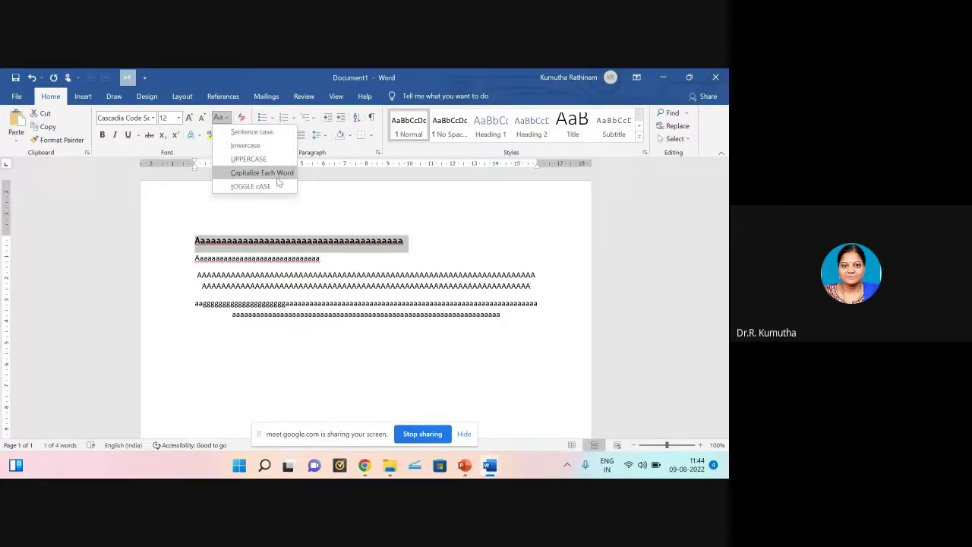
click(253, 132)
drag(196, 241, 413, 246)
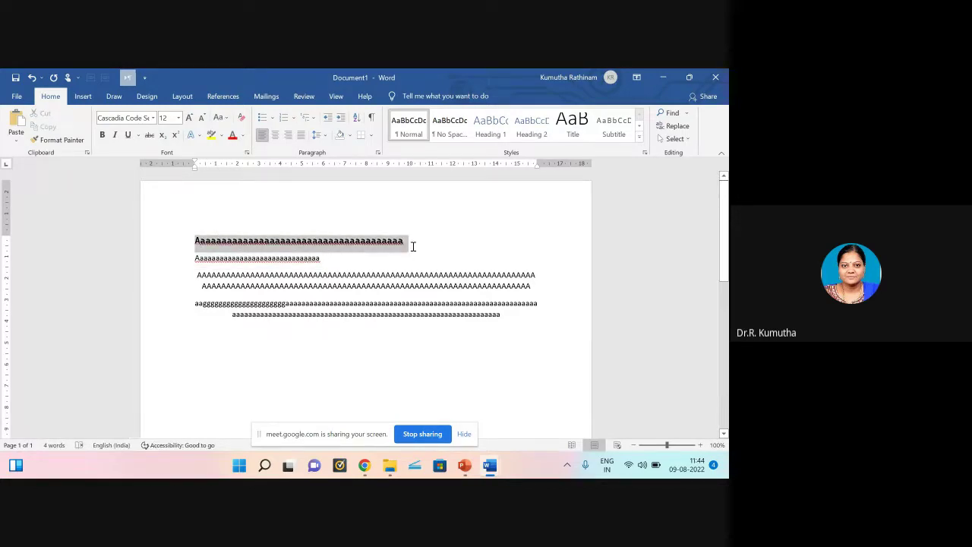
click(220, 117)
click(238, 135)
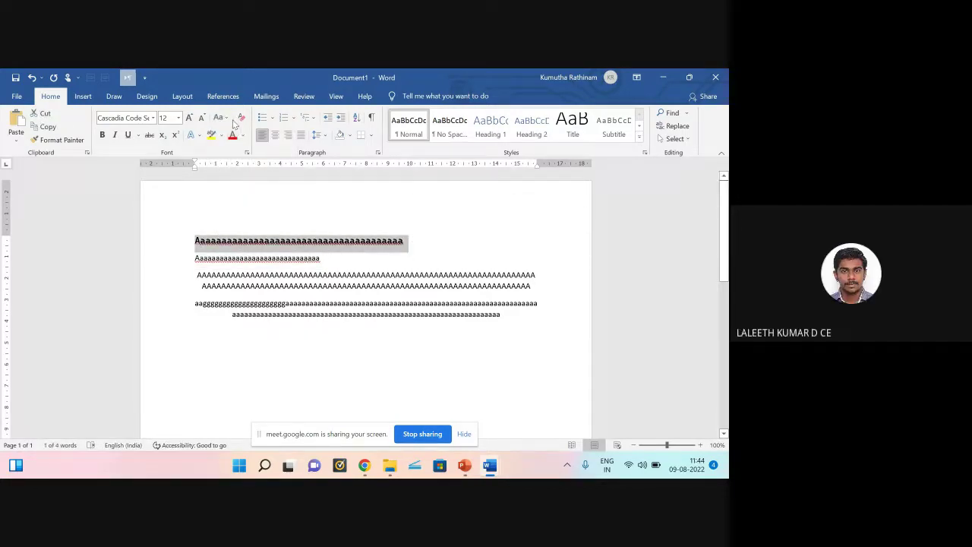
click(226, 120)
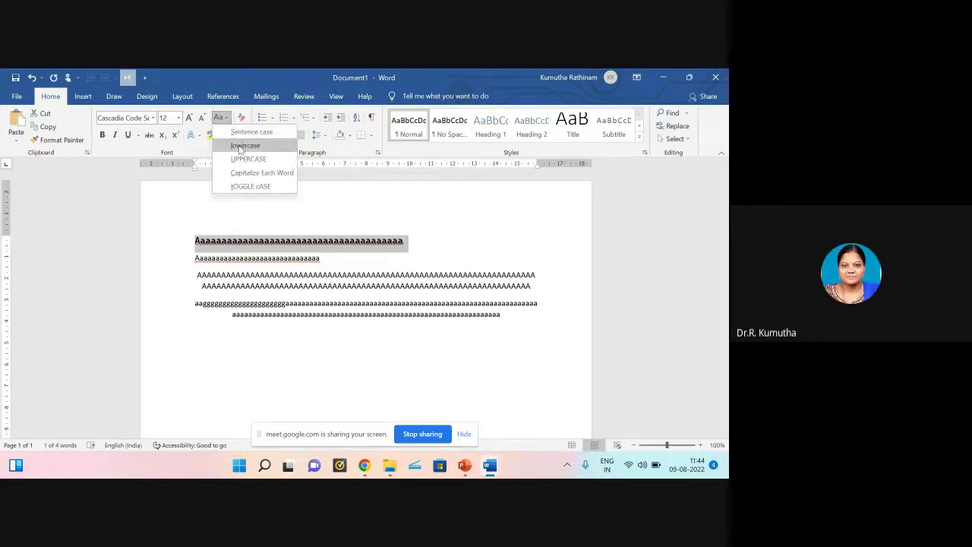
click(240, 147)
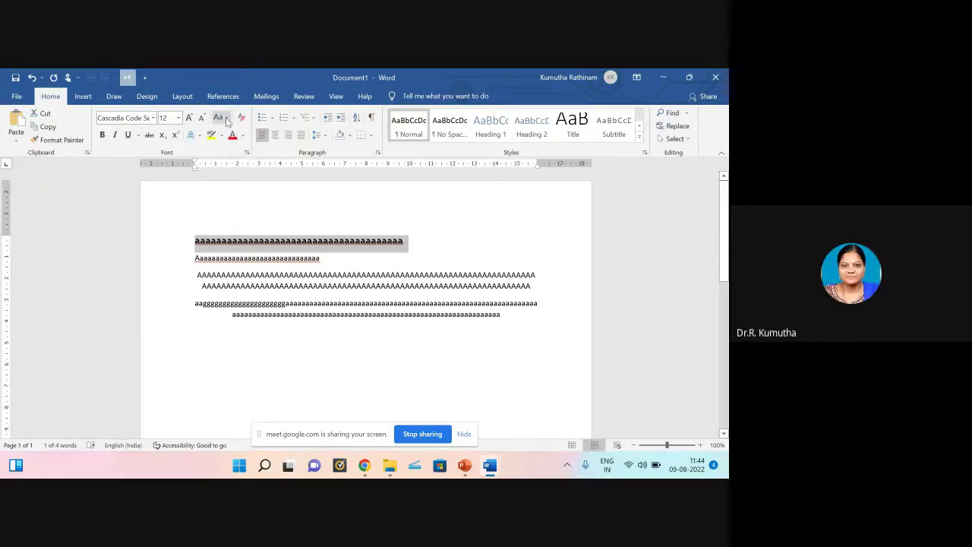
Step: Convert the first line to uppercase, and change its case to Capitalize Each Word
click(222, 117)
click(242, 160)
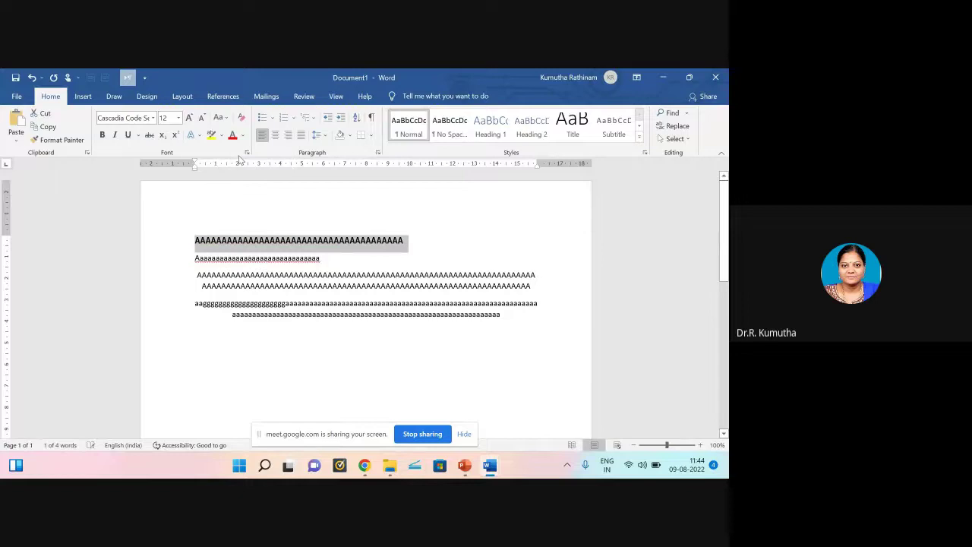
click(227, 120)
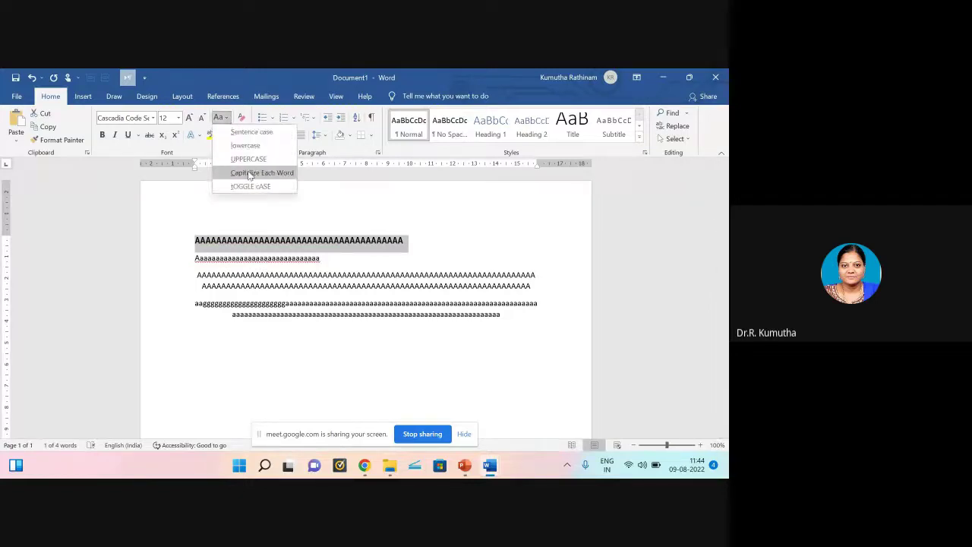
click(248, 171)
Step: Add the lowercase words "bbbb cccccc" at the end of the first line
click(406, 242)
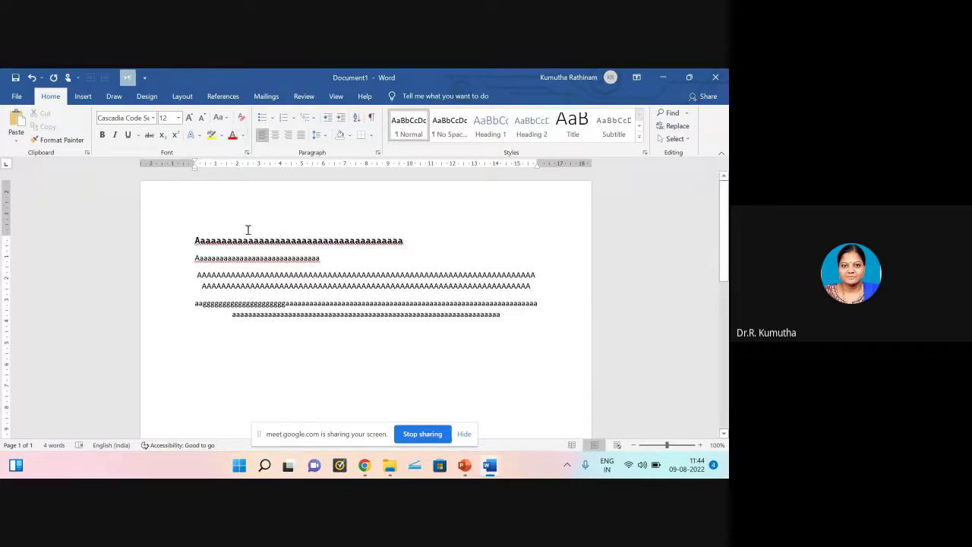
click(228, 241)
text(B)
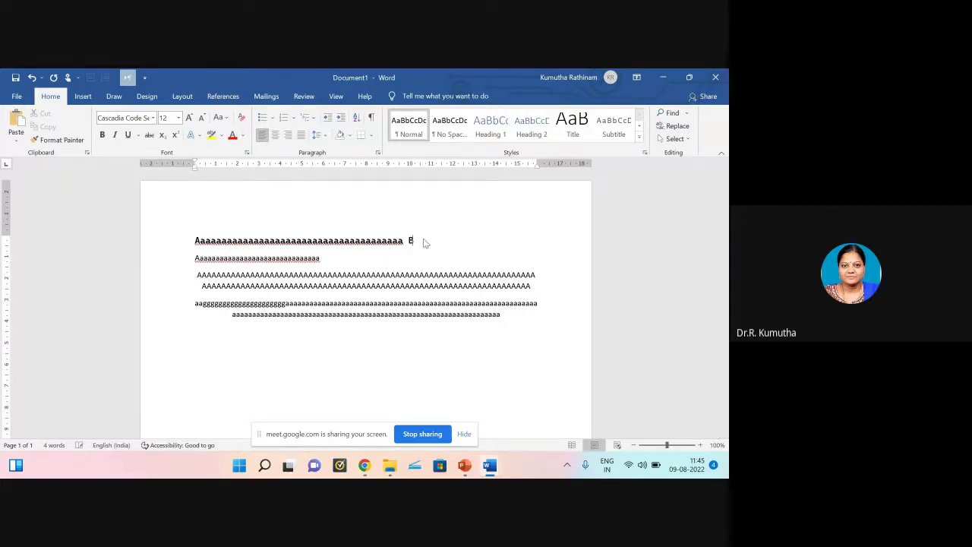
text(BBB)
key(BackSpace)
key(BackSpace)
key(BackSpace)
text(bbbb cccccc)
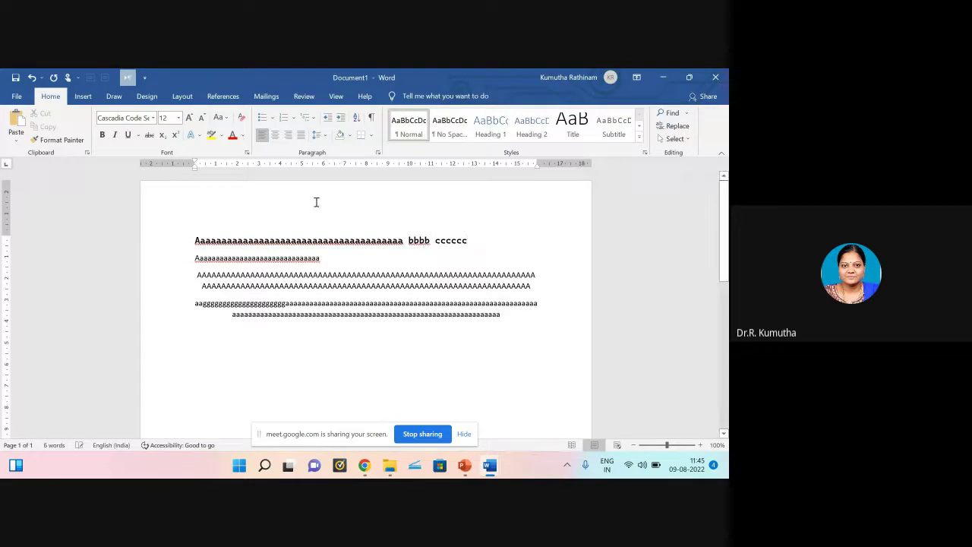
Step: Apply Capitalize Each Word to the whole first line, including the words bbbb and cccccc
drag(190, 240, 471, 242)
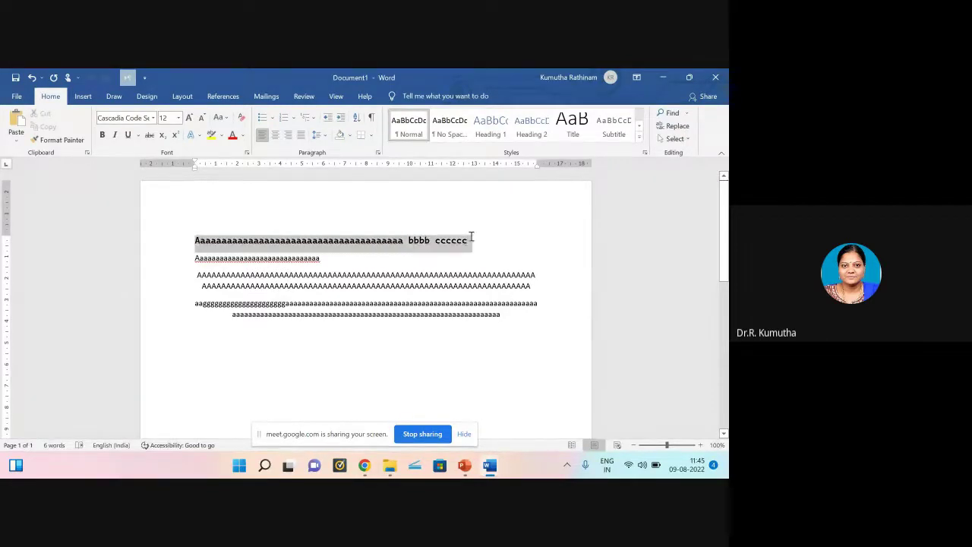
click(227, 119)
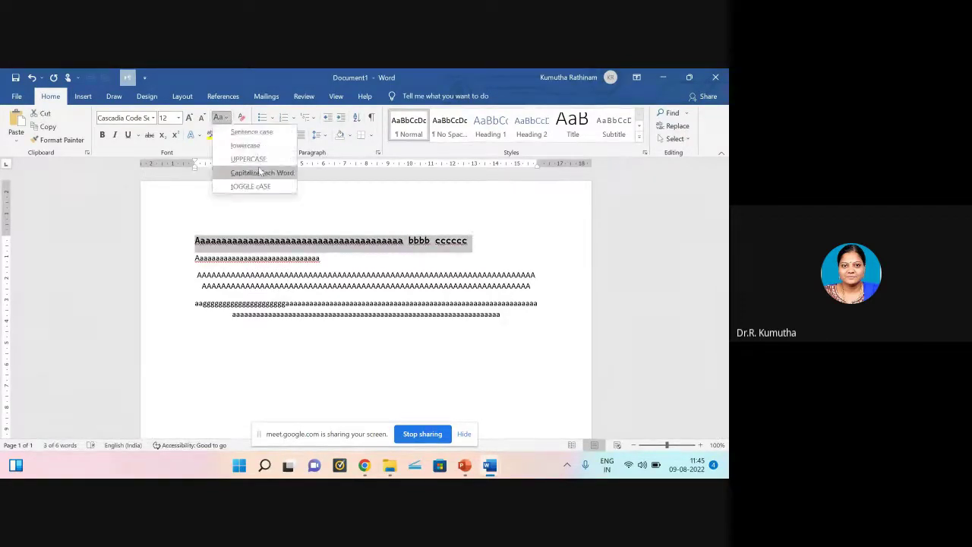
click(260, 170)
click(457, 256)
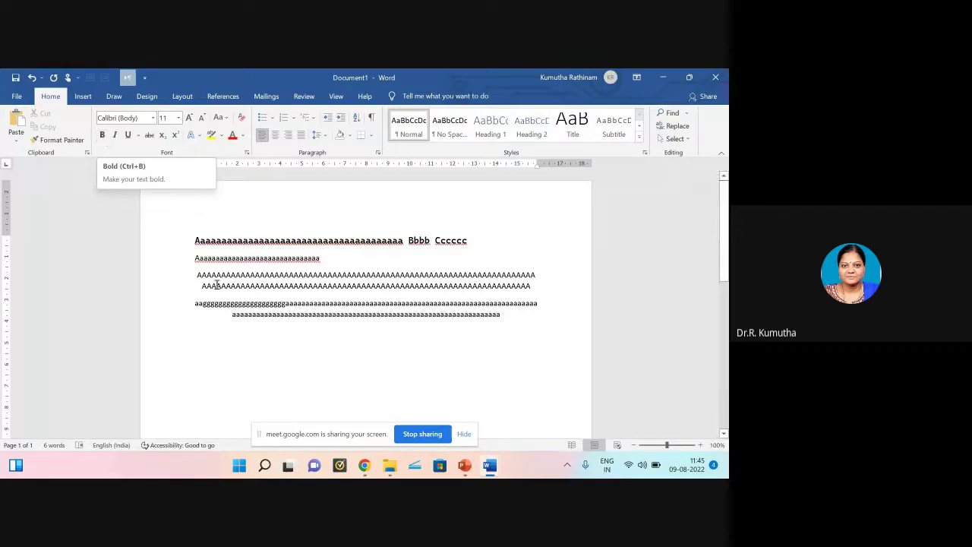
Step: Format the second line of text as bold, italic, underlined and struck through
drag(196, 258, 329, 258)
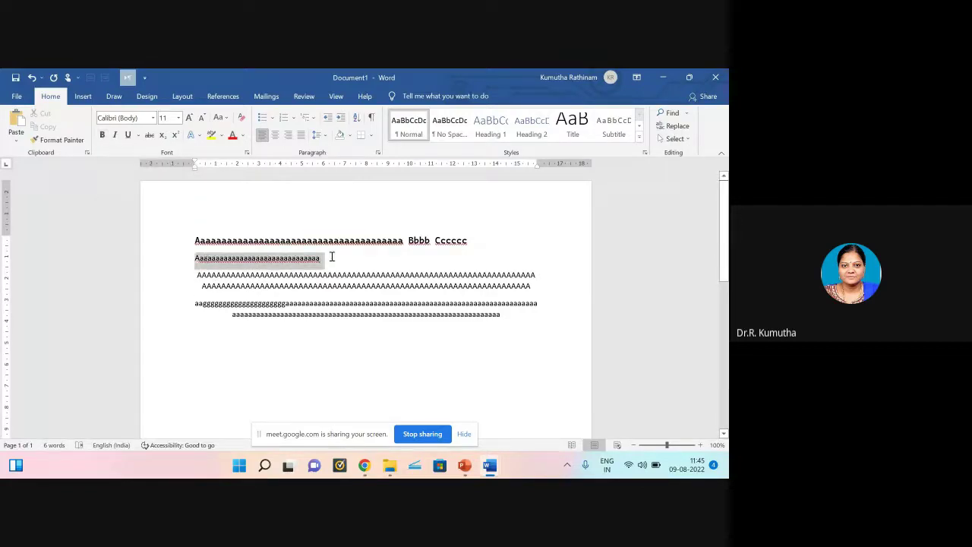
click(102, 136)
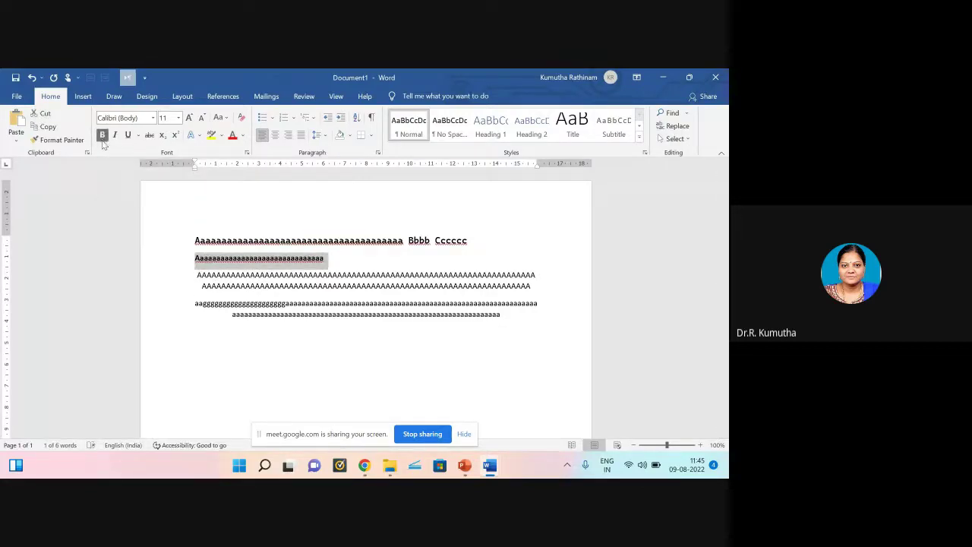
click(116, 136)
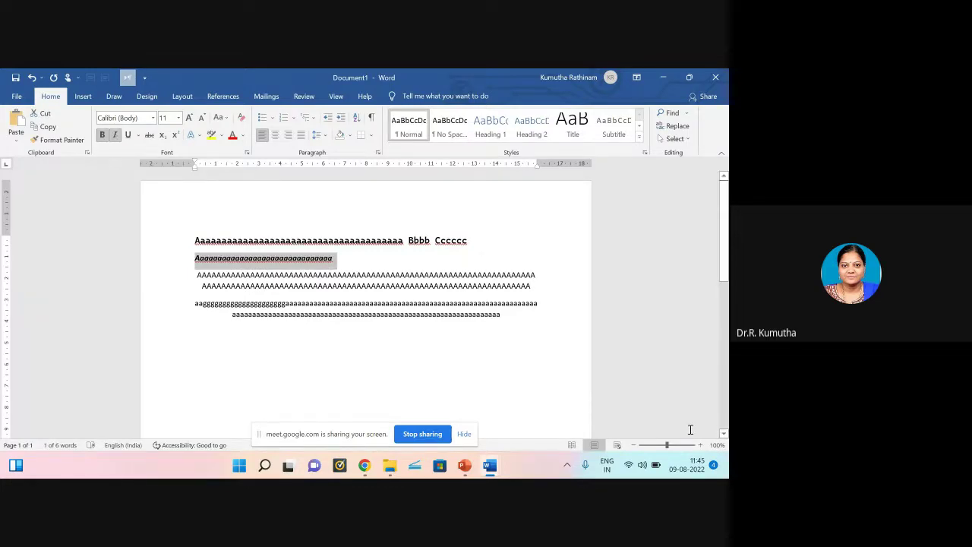
drag(667, 446, 680, 446)
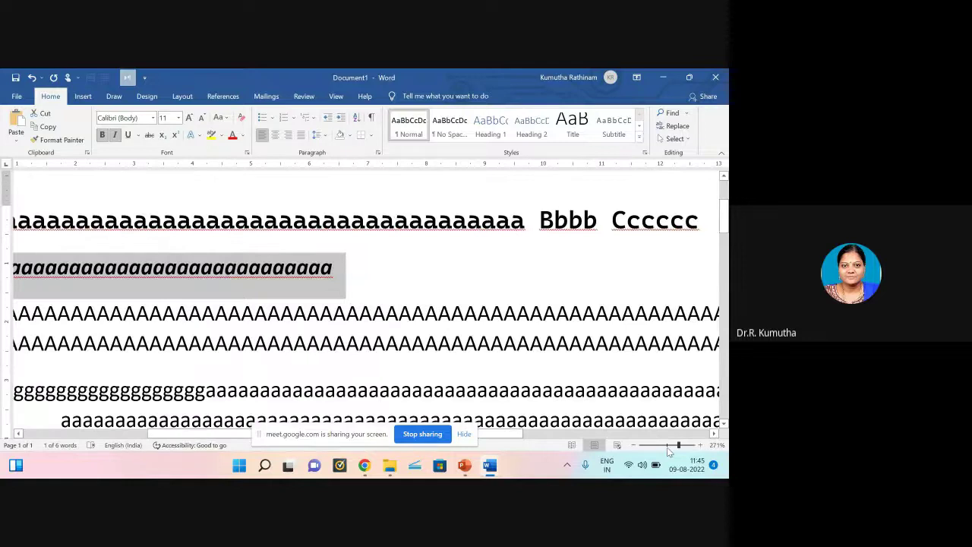
click(670, 447)
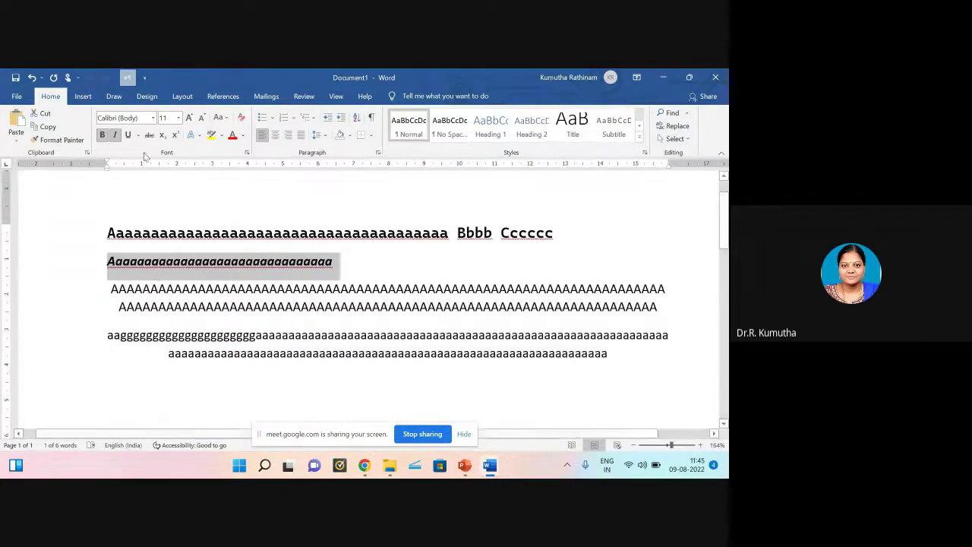
click(128, 135)
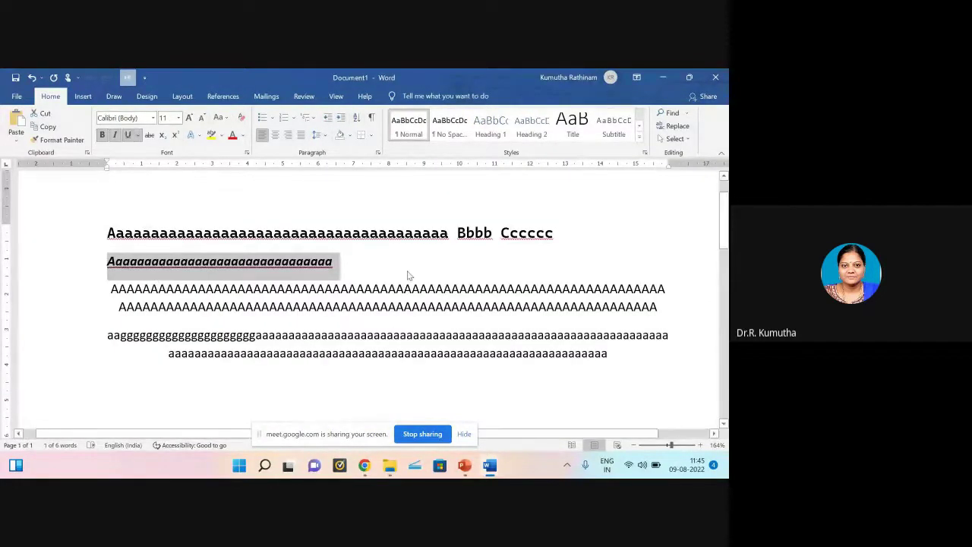
click(150, 135)
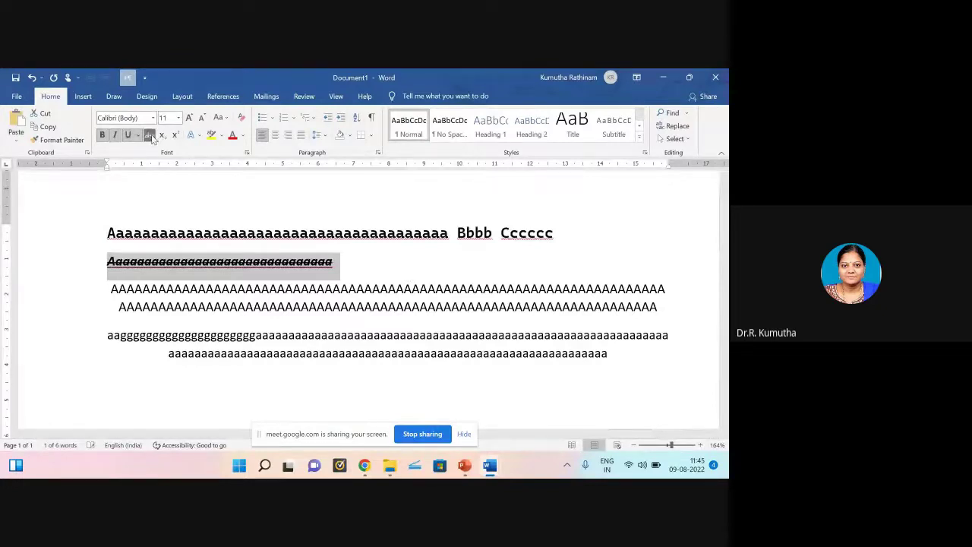
Step: Apply subscript to the word in the second line and remove it again
click(152, 280)
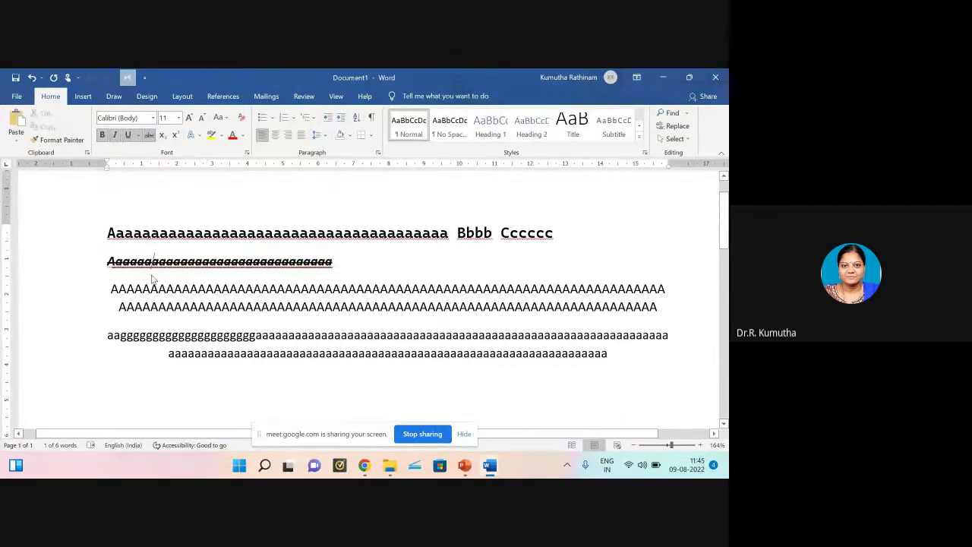
click(161, 136)
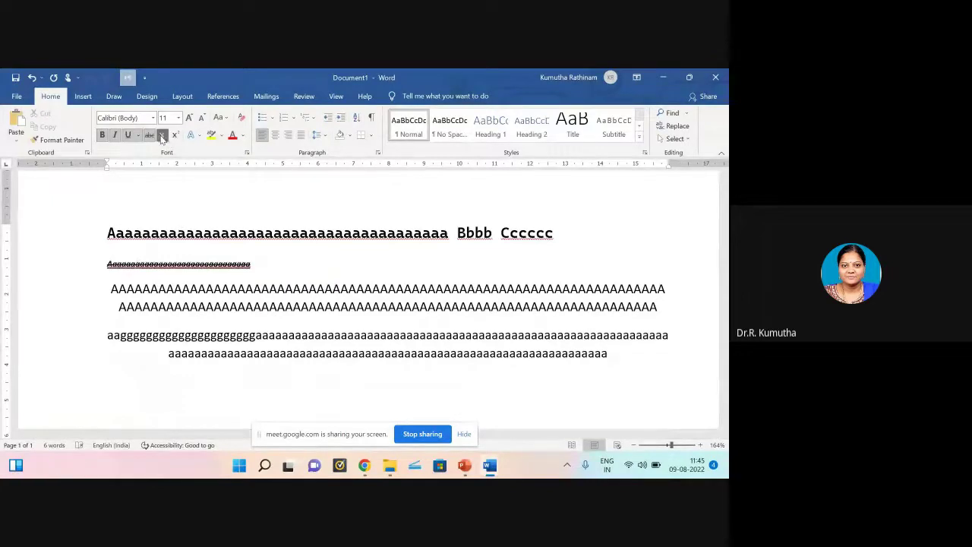
click(161, 137)
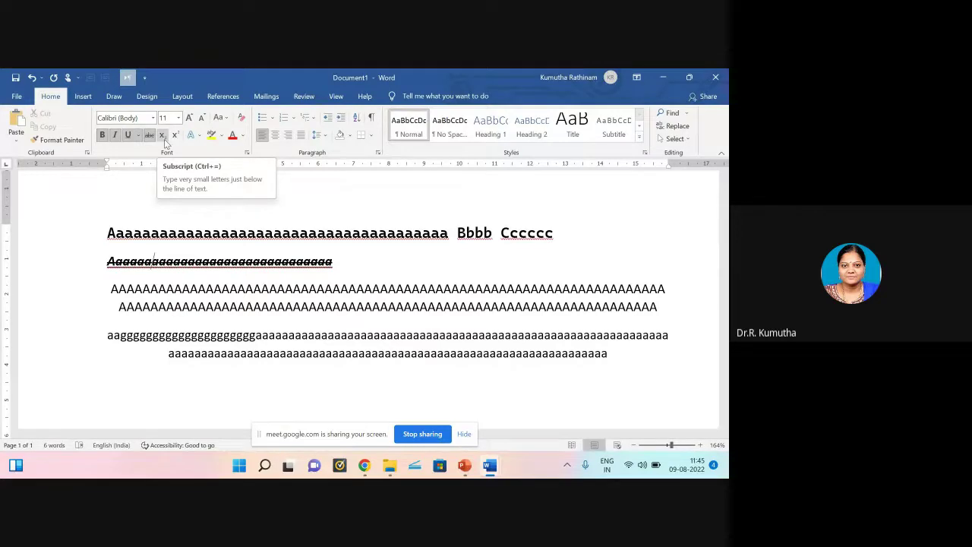
Step: Replace the second line of text with three blank lines and enter A2 directly below the first line
drag(107, 261, 345, 260)
key(Delete)
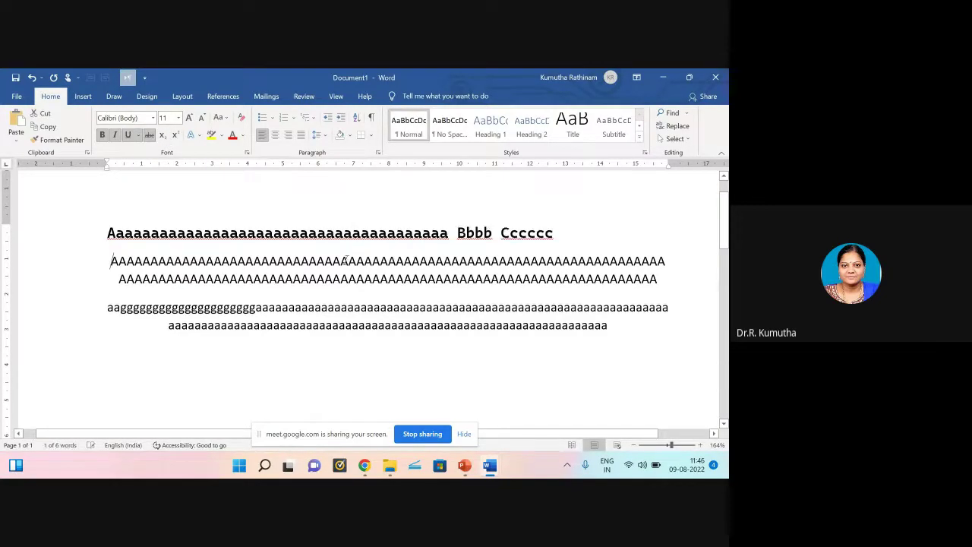
key(Return)
key(Return)
key(Return)
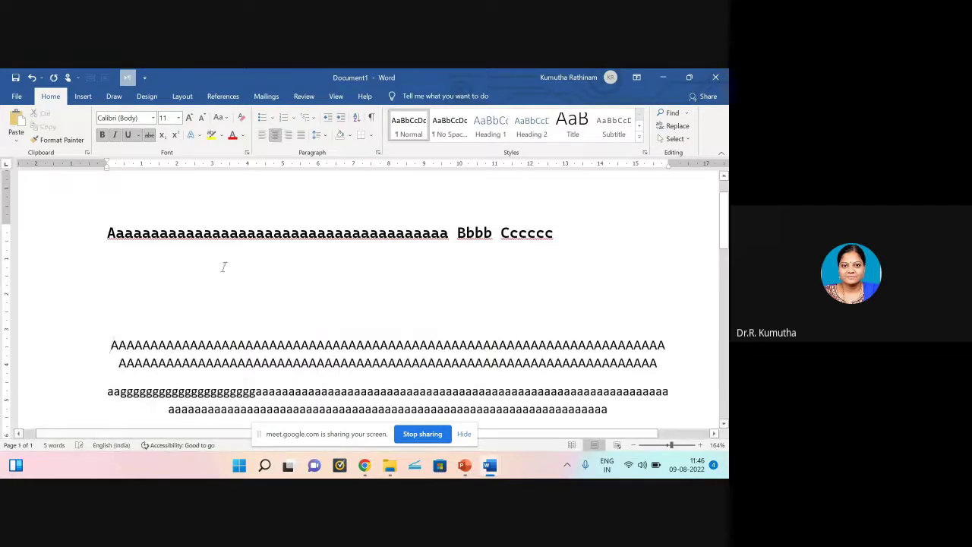
click(112, 270)
text(A2)
Step: Left-align the A2 line and remove the strikethrough from its text
drag(398, 261, 370, 263)
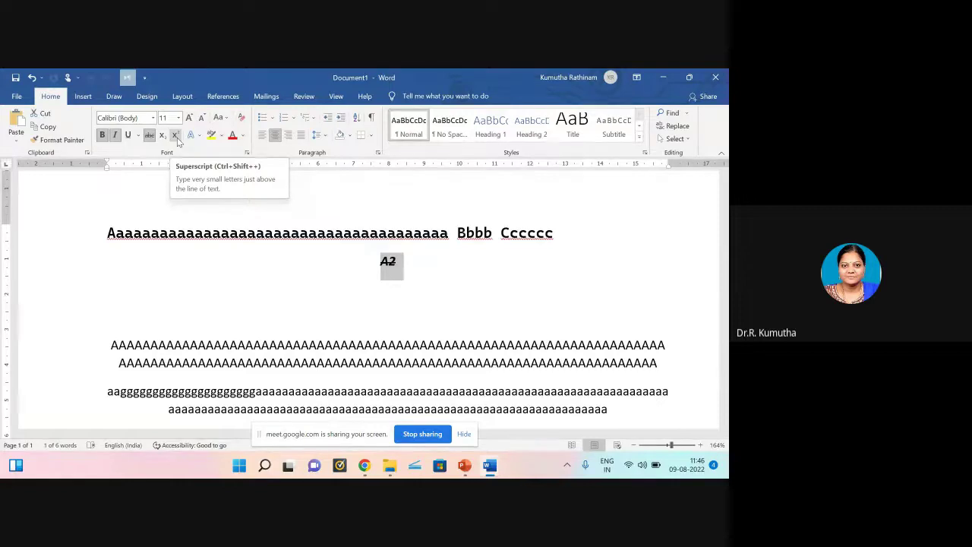
click(393, 260)
drag(399, 261, 370, 230)
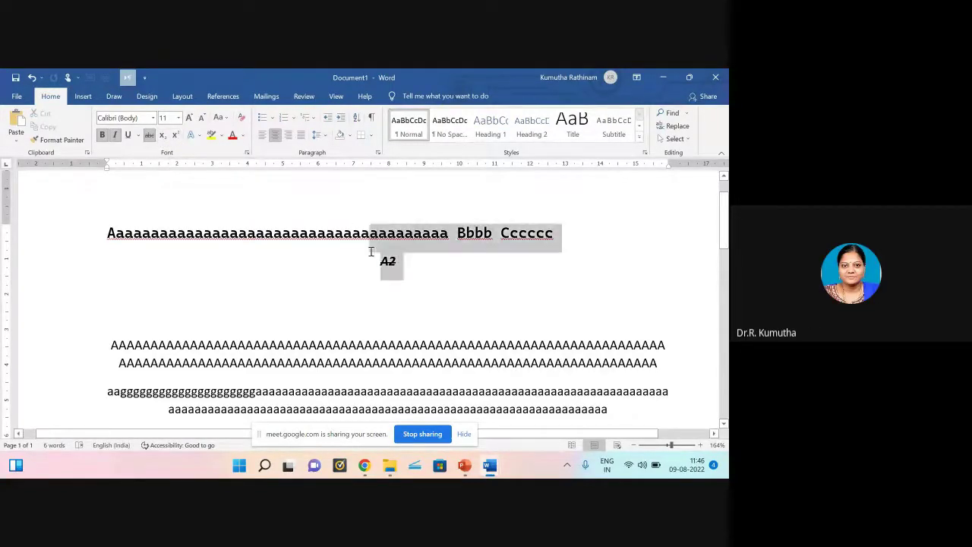
click(398, 261)
drag(399, 261, 377, 260)
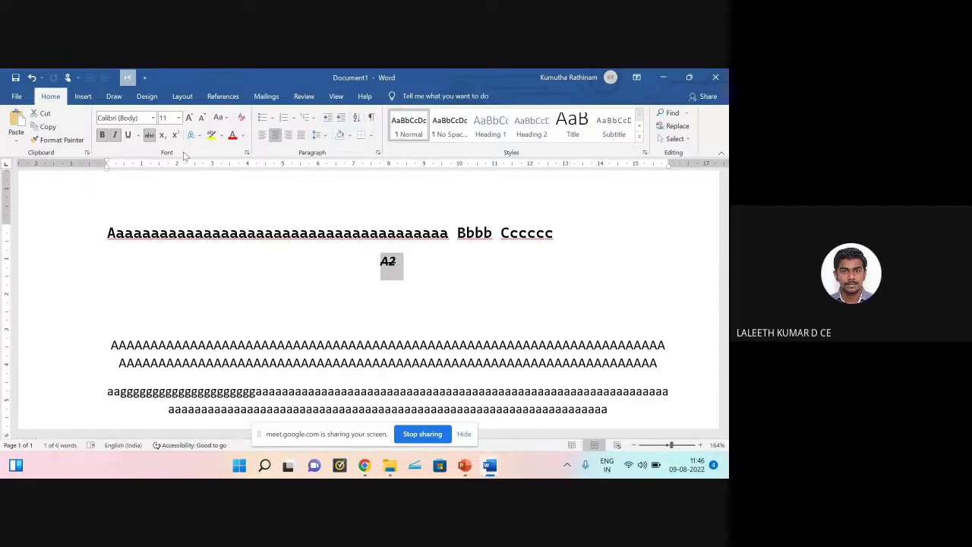
click(263, 136)
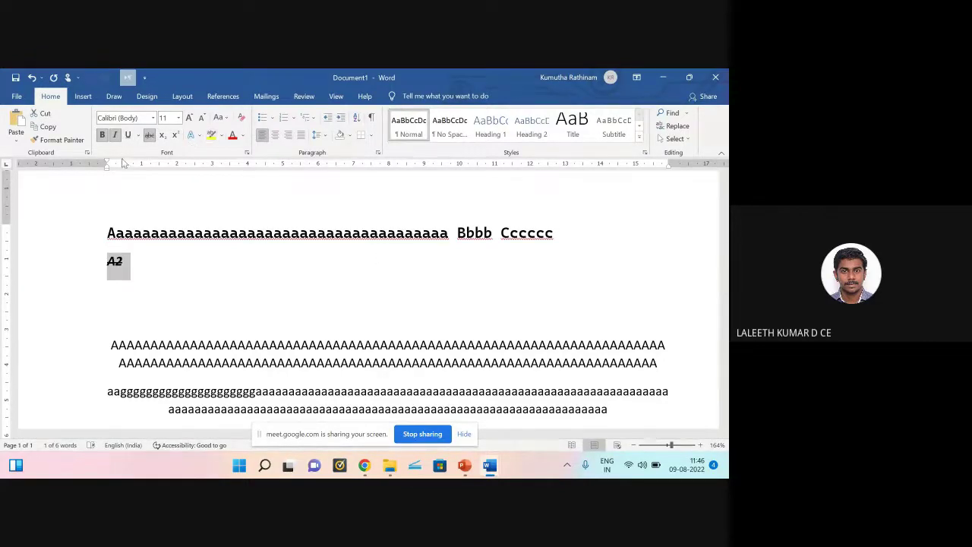
click(149, 134)
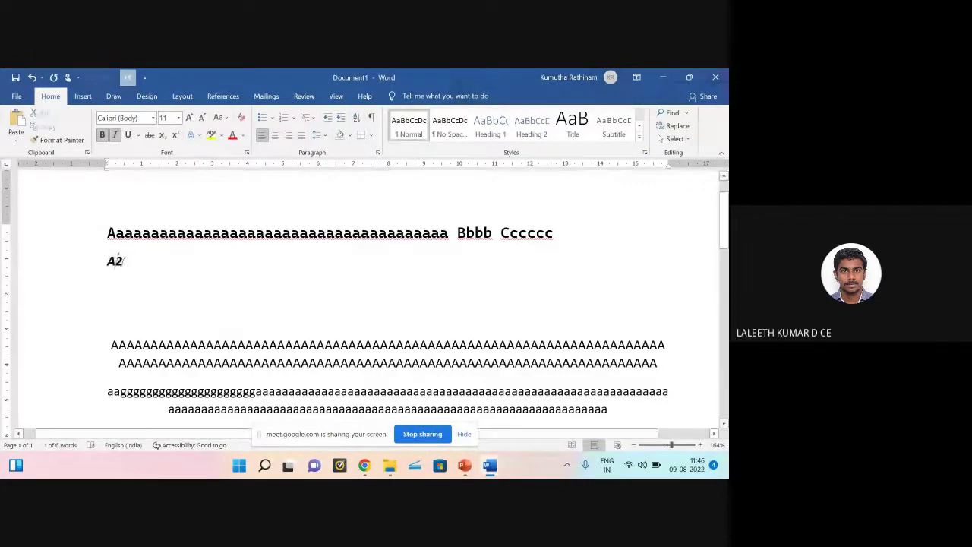
Step: Format the 2 in A2 as superscript
click(118, 266)
drag(122, 262, 115, 262)
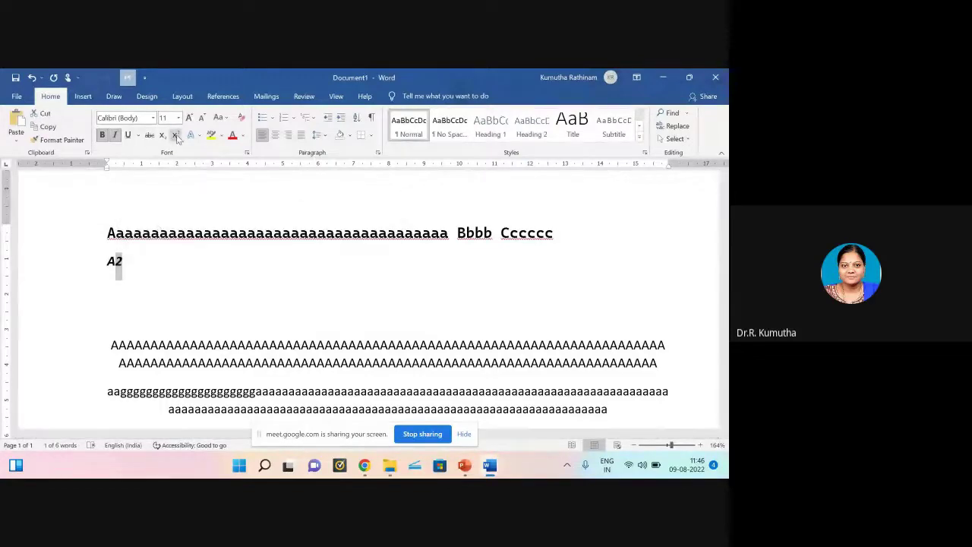
click(175, 134)
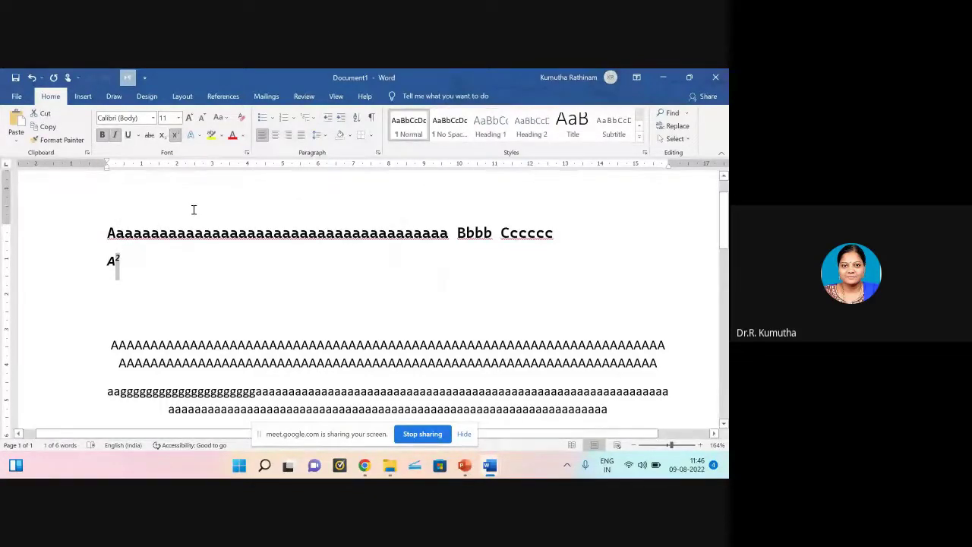
Step: Change the 2 after the A to subscript, and return it to normal text
click(119, 258)
double_click(118, 260)
click(127, 259)
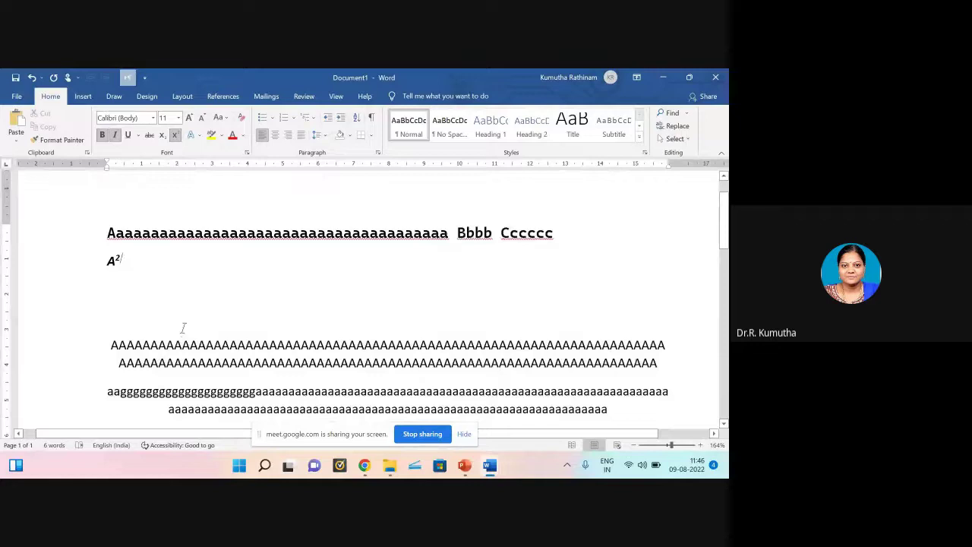
key(ctrl+equal)
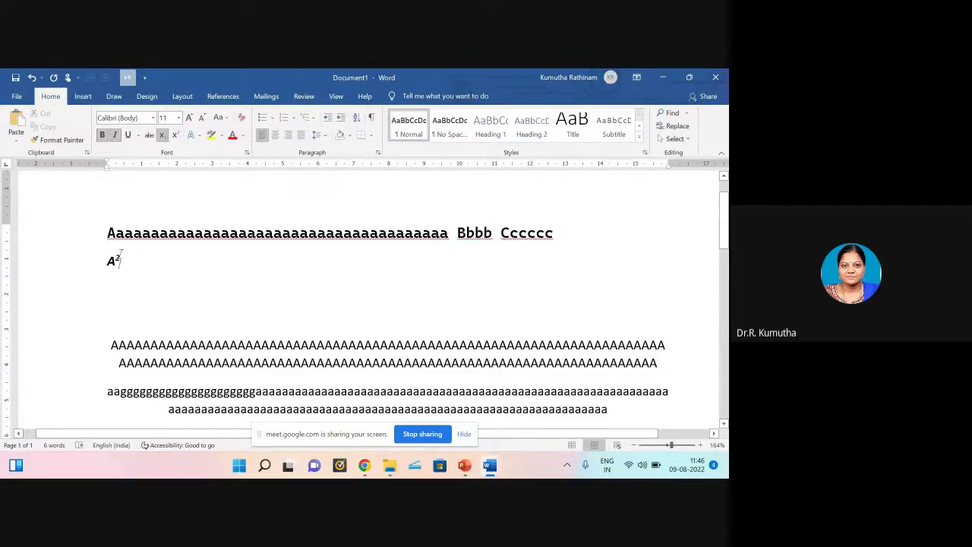
drag(119, 259, 106, 272)
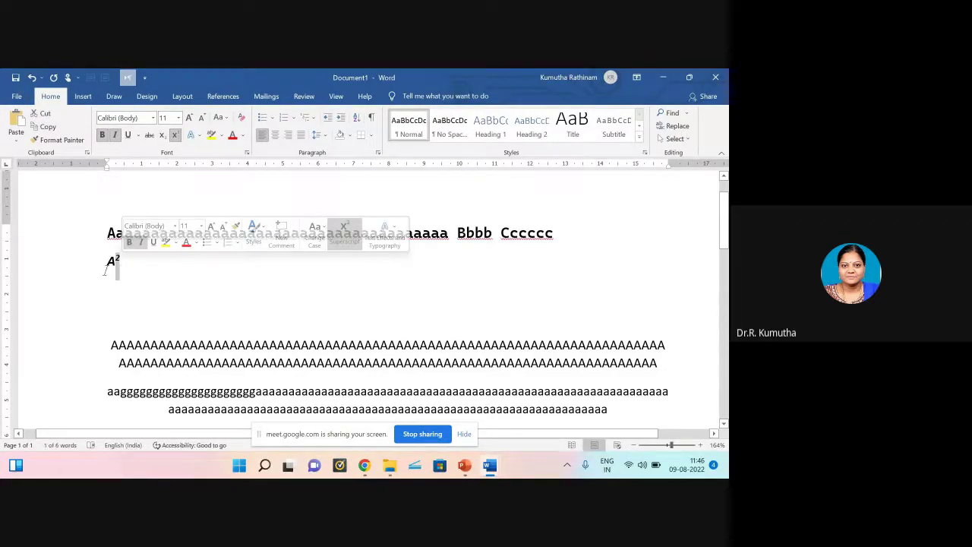
key(ctrl+equal)
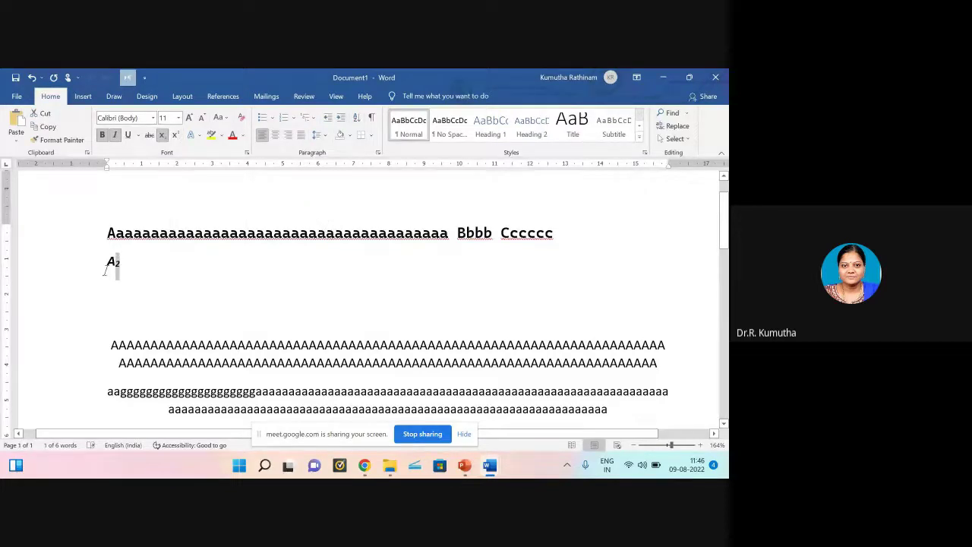
key(ctrl+equal)
Step: Apply subscript to the 2 after the A, and switch it to superscript
click(126, 266)
drag(126, 266, 116, 262)
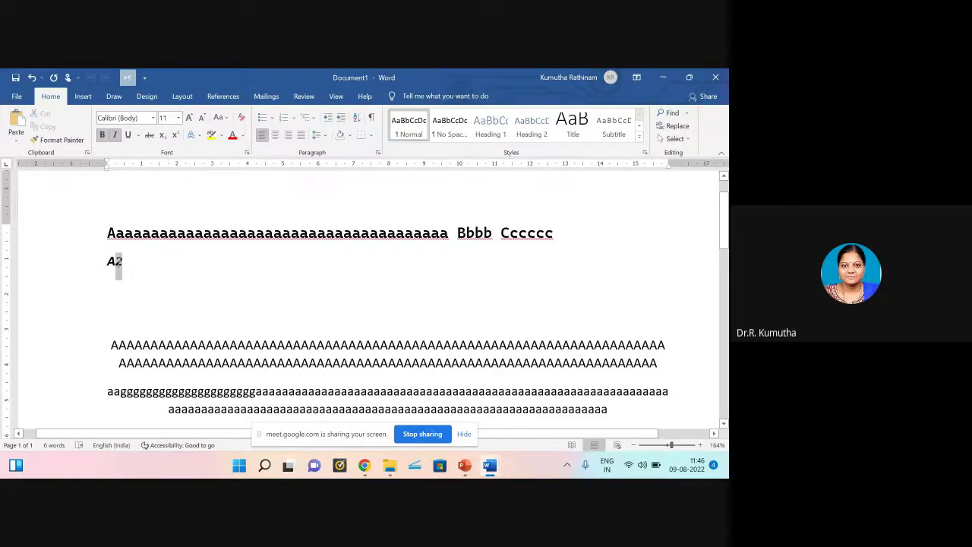
click(162, 136)
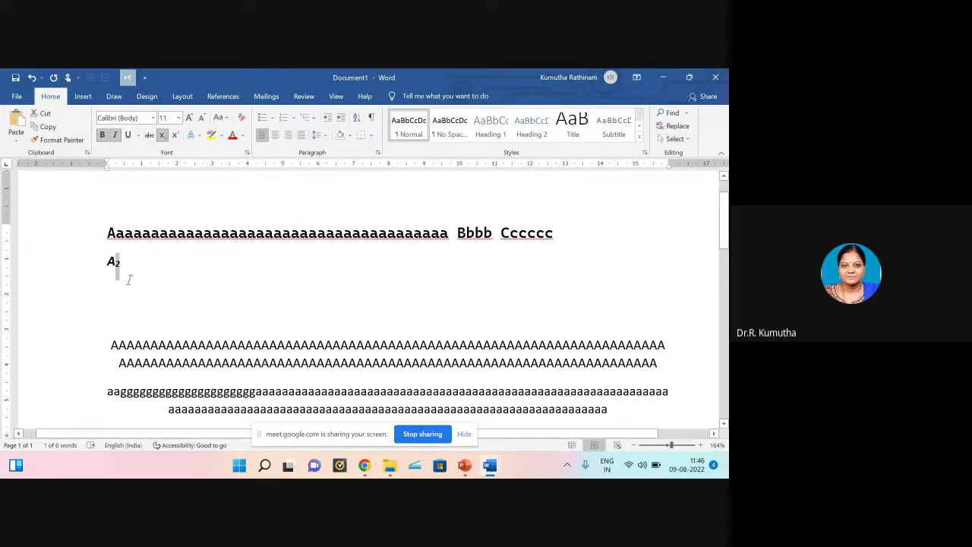
key(ctrl+equal)
click(176, 134)
Step: Look over the text effects available for the superscript 2 without applying one
click(196, 135)
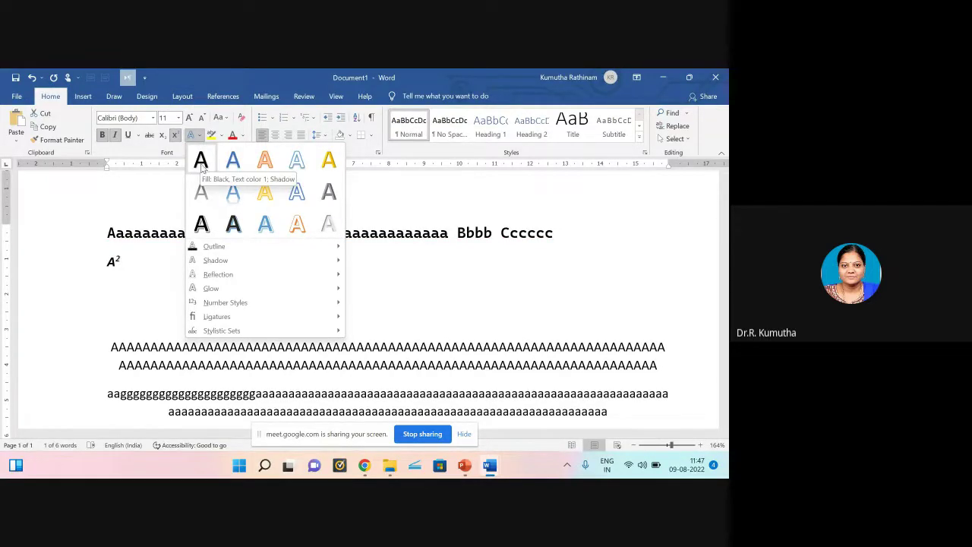
click(115, 263)
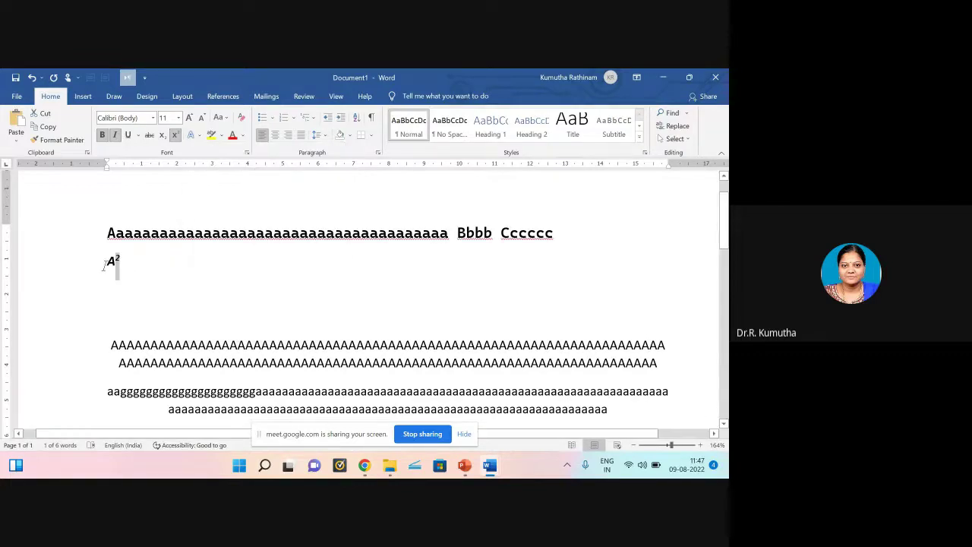
Step: Apply the solid black text effect to the letter A in A²
drag(107, 264, 116, 266)
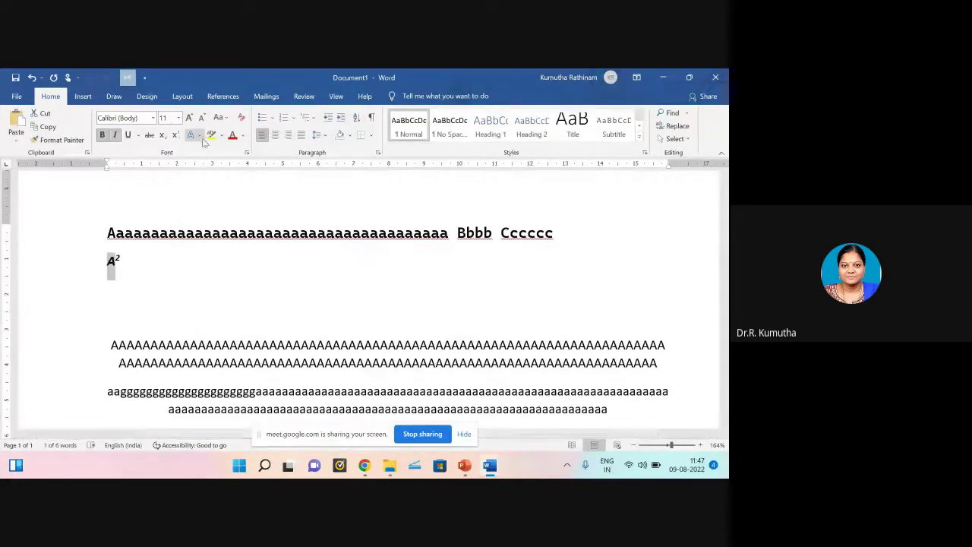
click(193, 135)
click(209, 170)
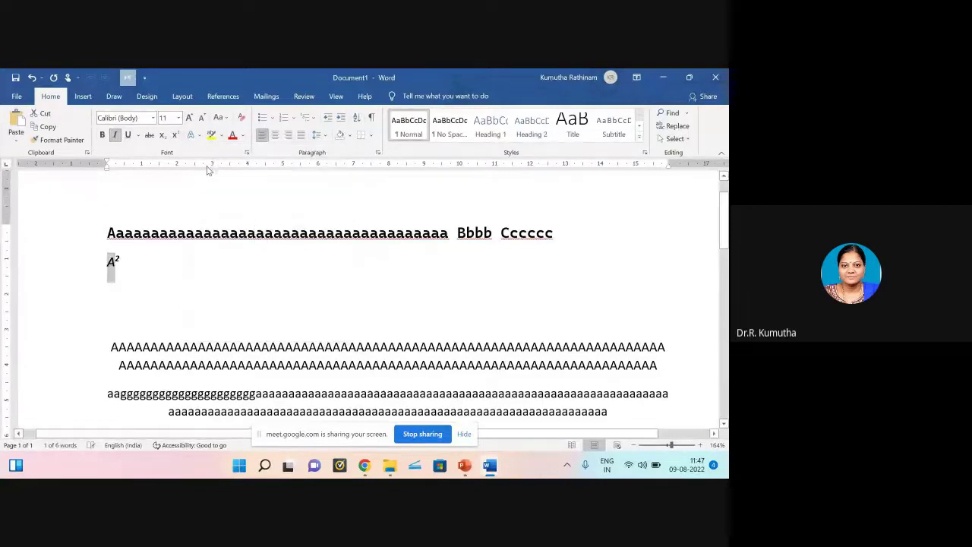
Step: Look over the text effects, highlight colors and font colors available for the letter A without applying any
click(195, 135)
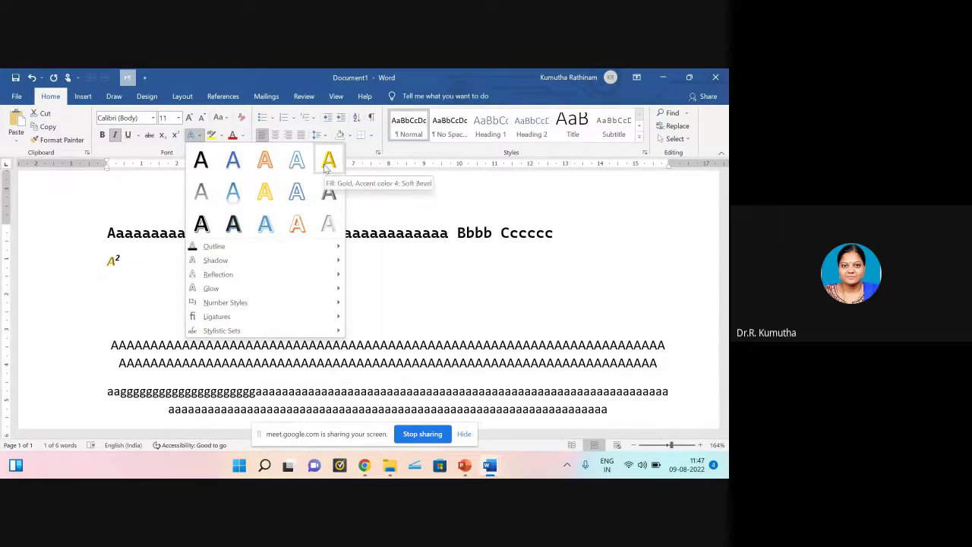
mouse_move(327, 248)
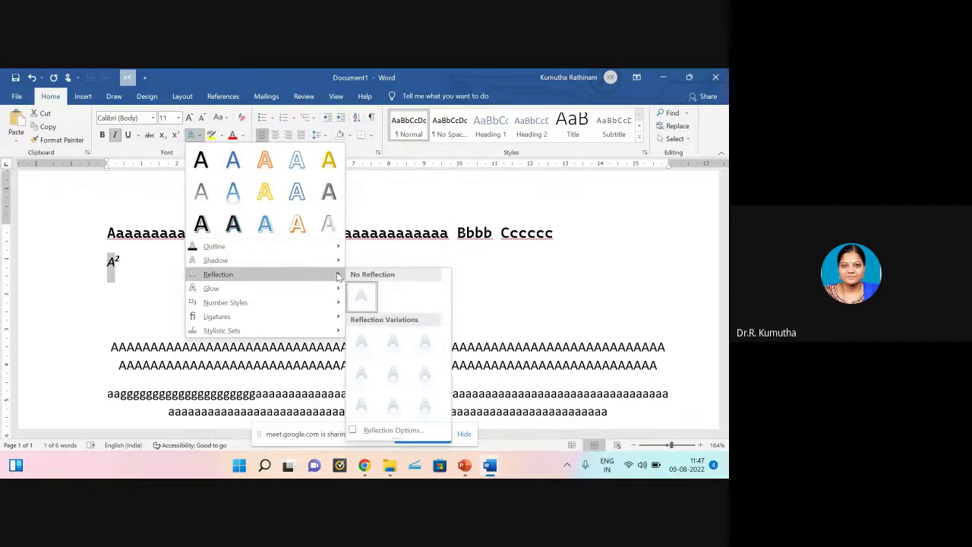
mouse_move(340, 292)
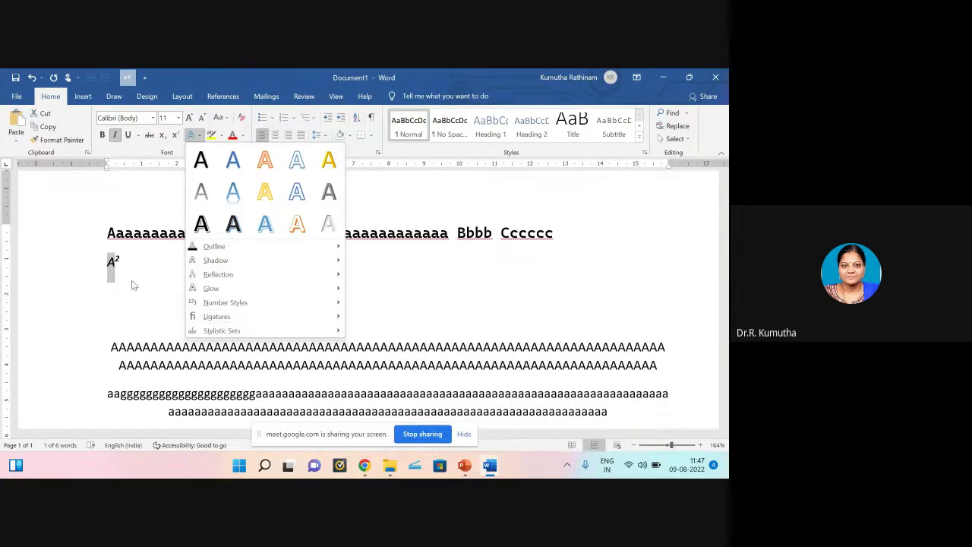
click(132, 281)
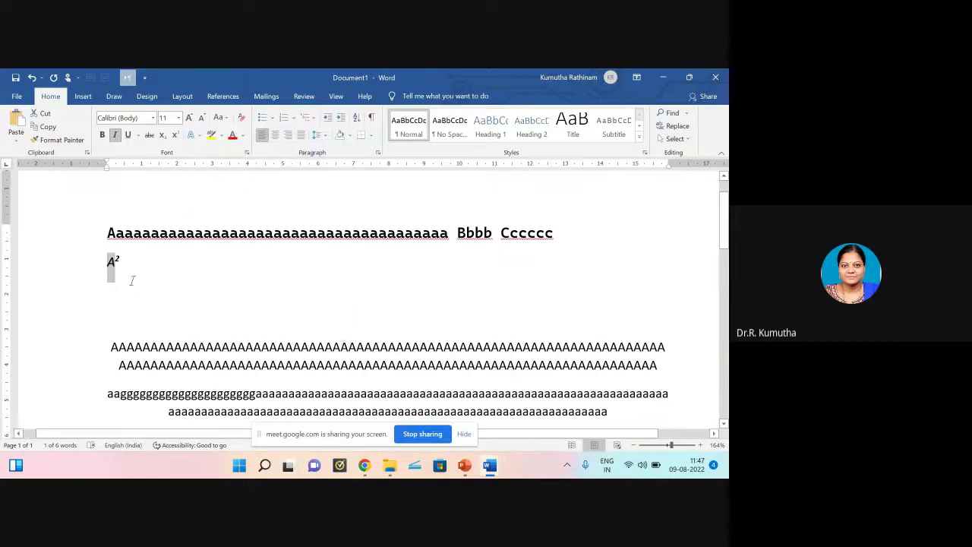
click(220, 139)
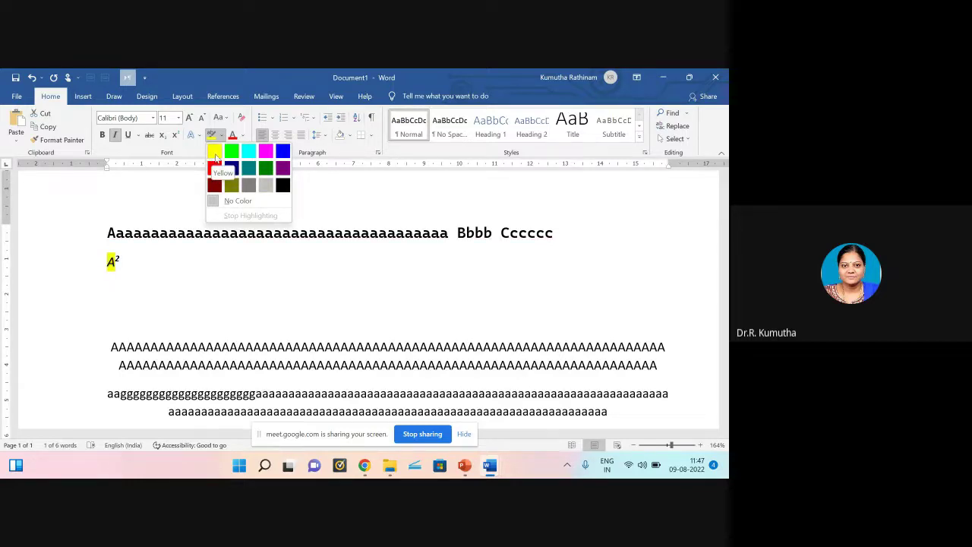
click(243, 137)
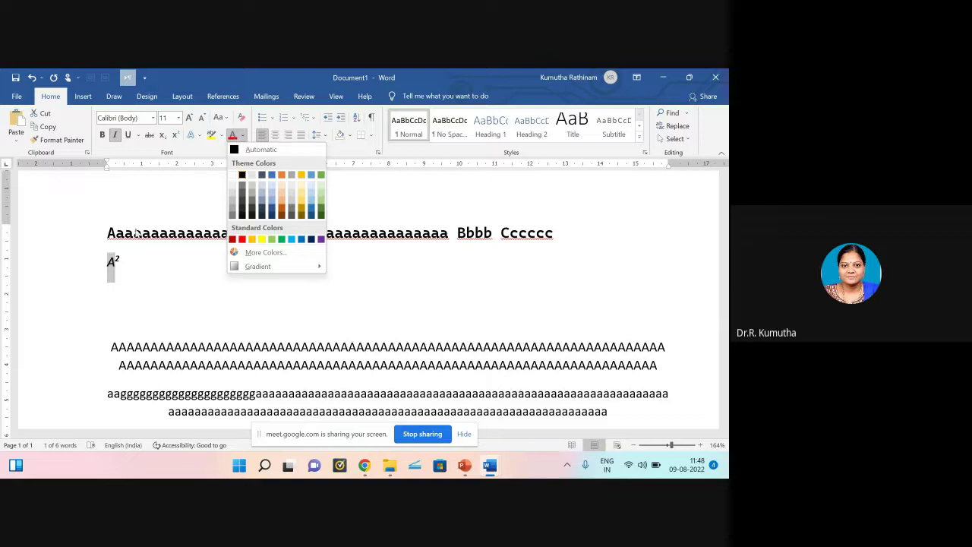
click(122, 232)
Step: Color the first nine lowercase a's of the top line red
drag(113, 232, 195, 233)
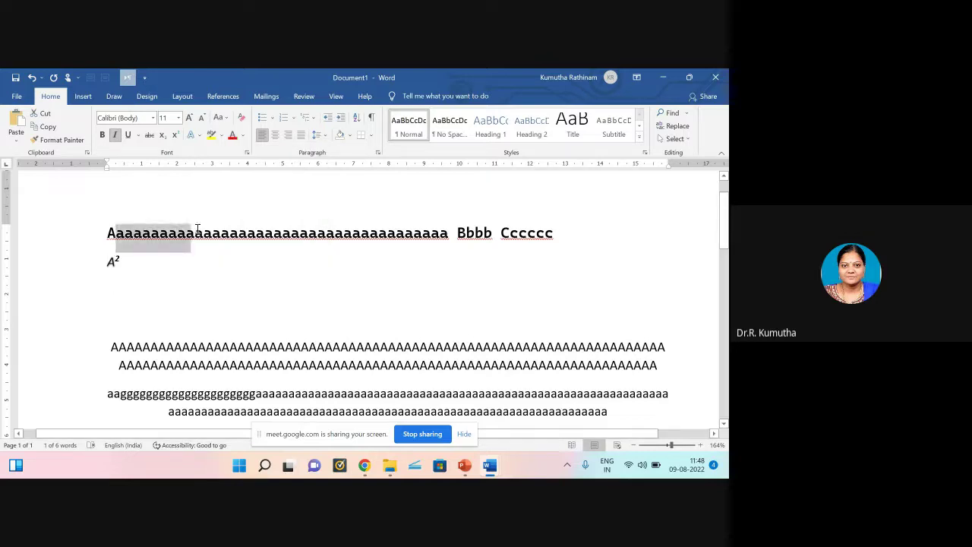
click(232, 135)
click(262, 275)
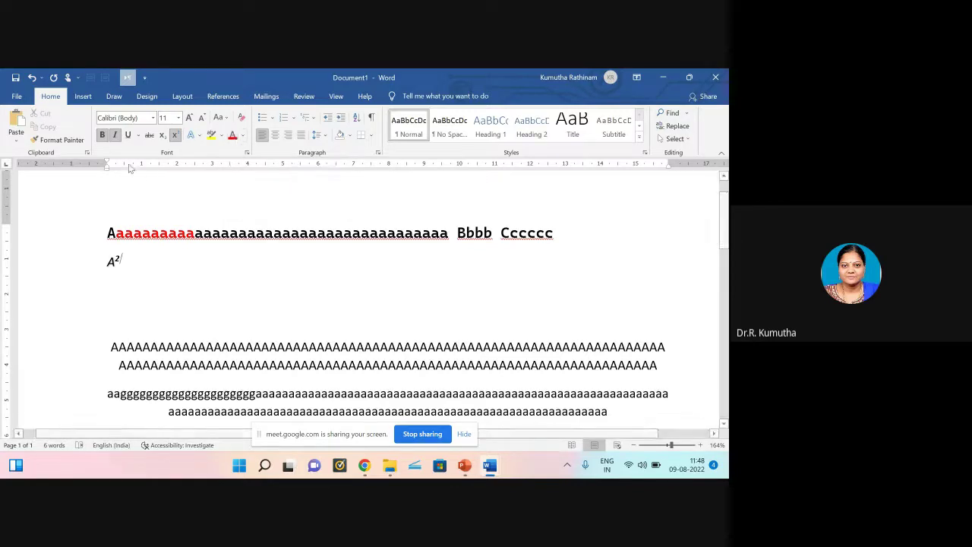
click(241, 120)
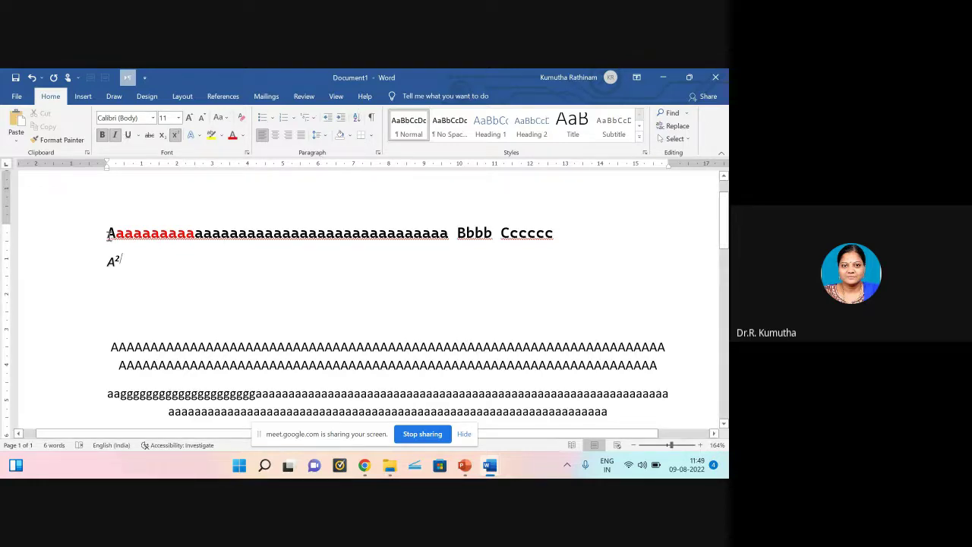
Step: Delete the top line of text together with the A² line, and open the bullet library
drag(107, 233, 132, 262)
key(Delete)
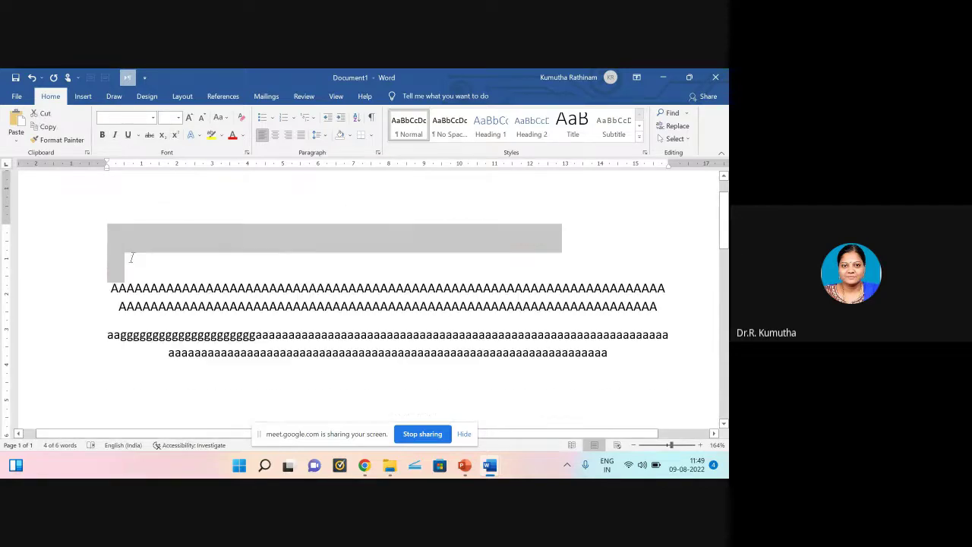
click(271, 119)
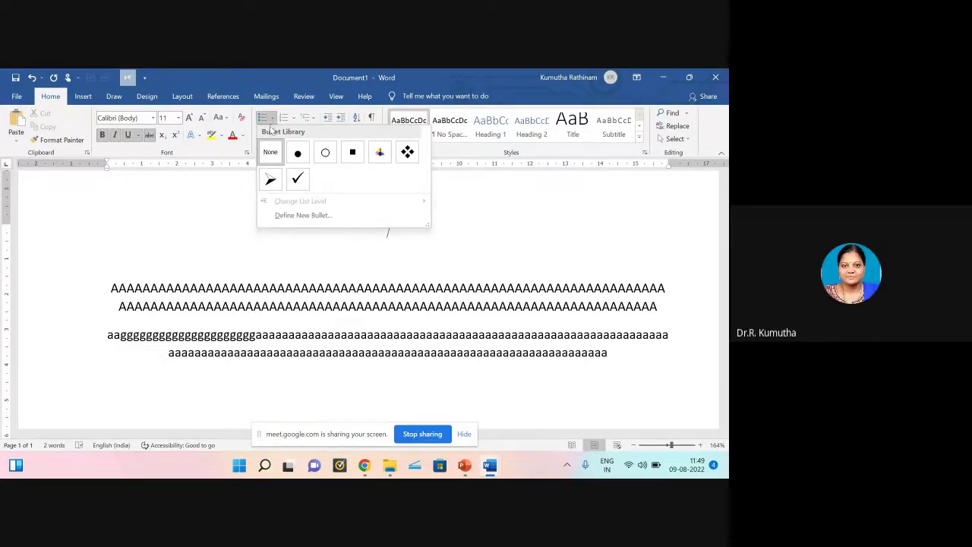
Step: Switch to PowerPoint, run the slide show from the Home slide and page to the "Inserting text in Microsoft Word" slide
click(465, 465)
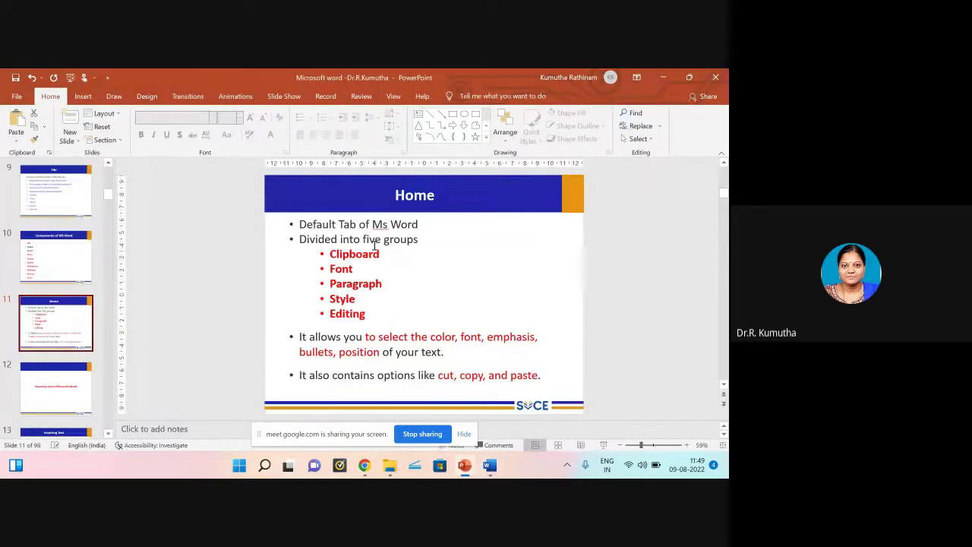
click(602, 445)
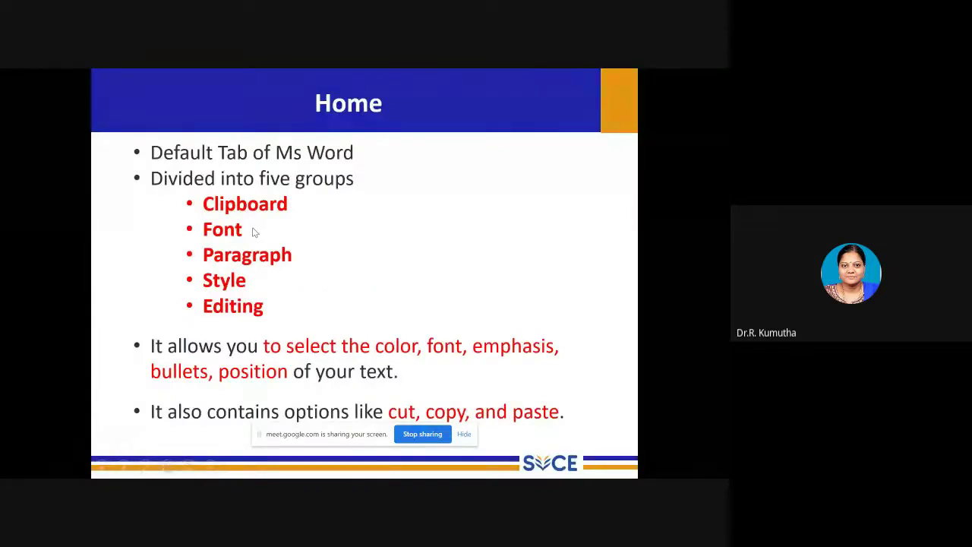
key(Left)
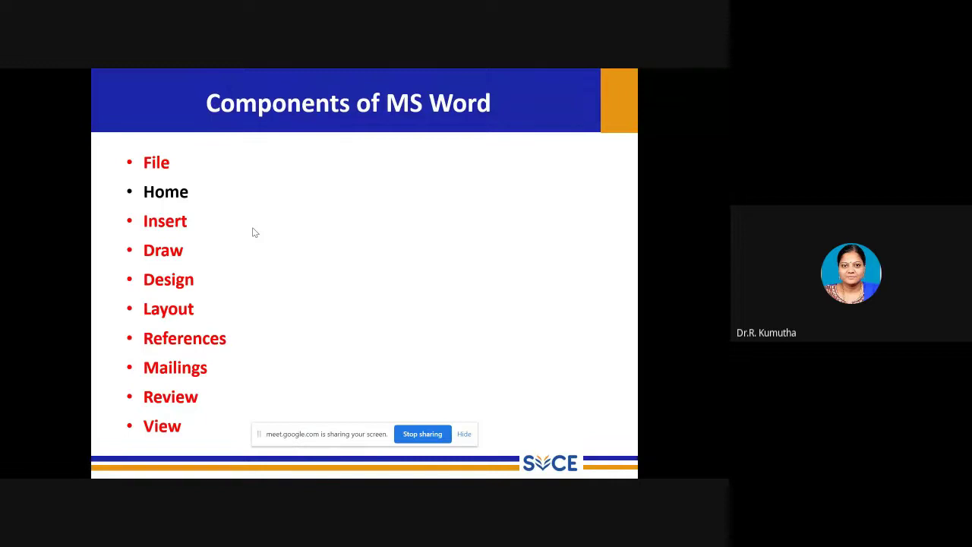
key(Right)
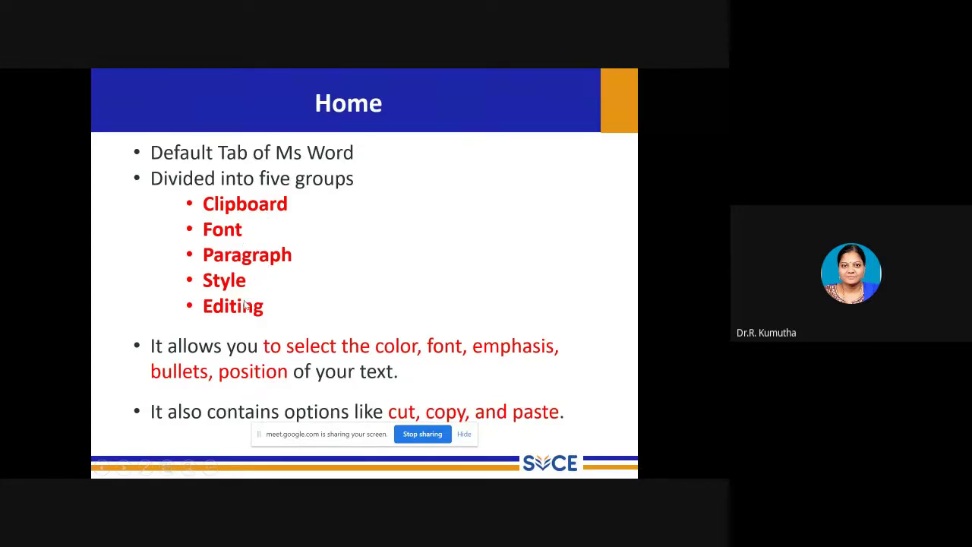
click(251, 336)
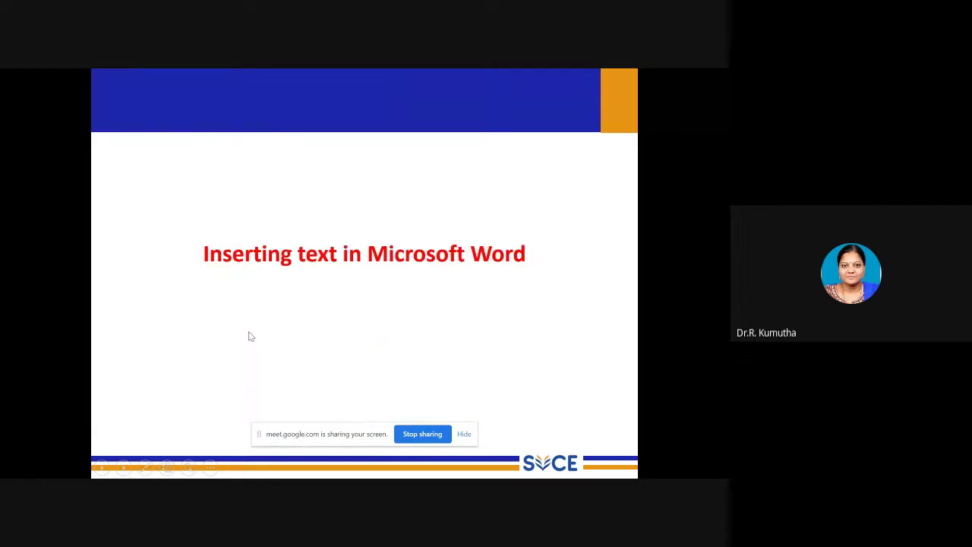
click(251, 337)
key(Left)
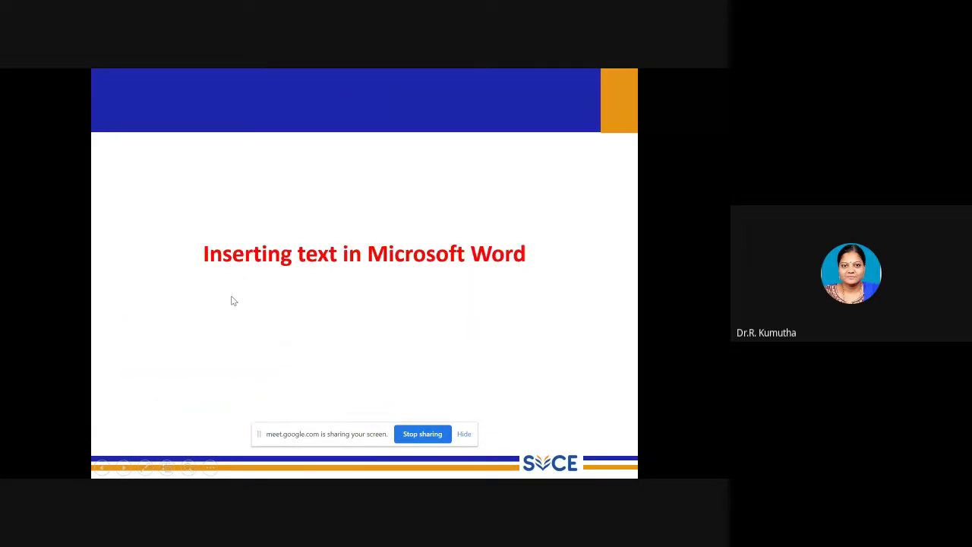
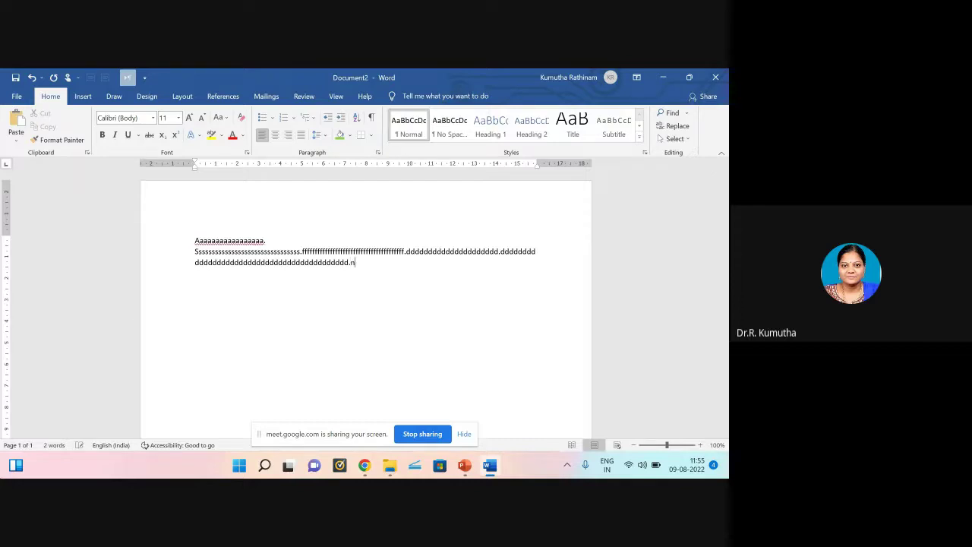
Step: Extend the paragraph with sentences of repeated n's and d's, and insert a sentence of repeated s's before the existing s sentence
text(nnnnnnnnnnnnnnnnnnnnnnnnnnnnnnnnnnnnnnnnnn)
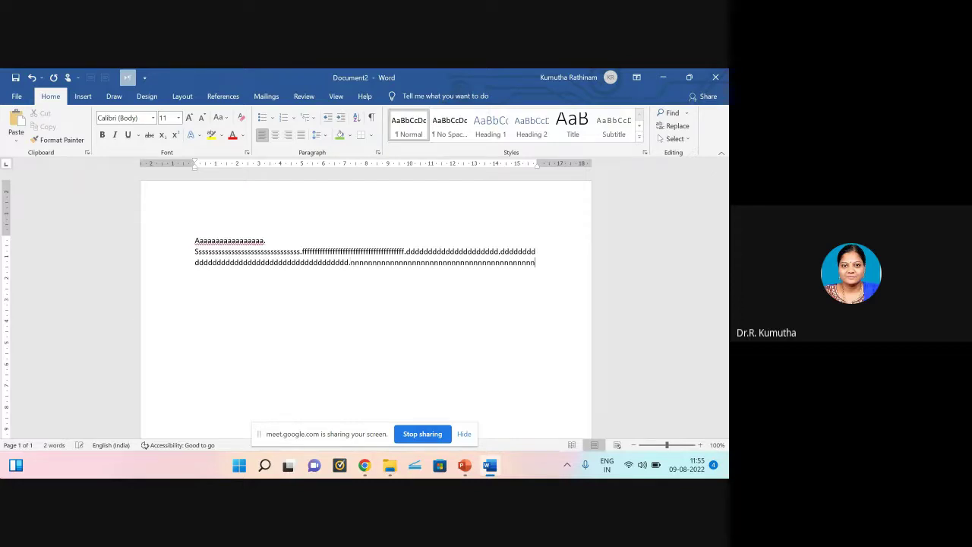
text(.ddddddddddddddddddddddddddddddddddddd)
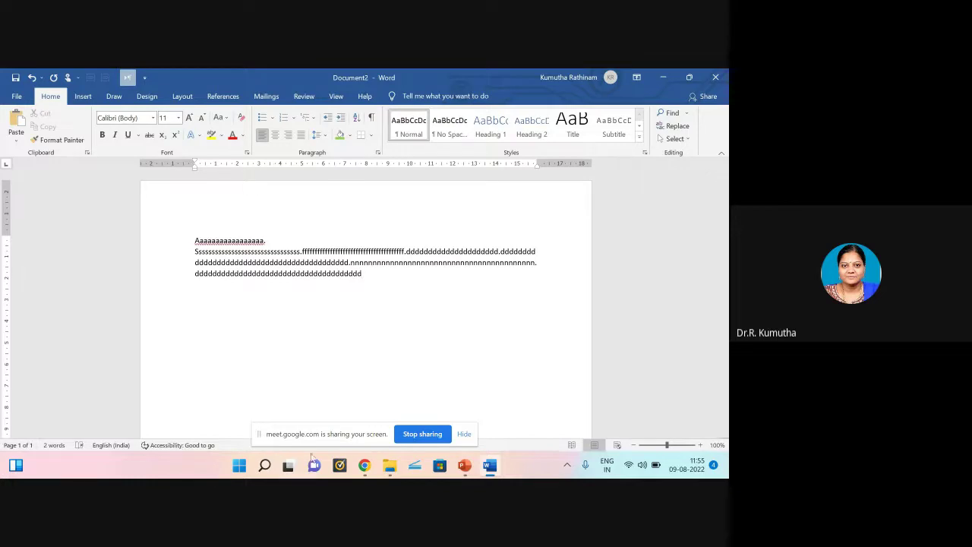
click(281, 248)
text(ss)
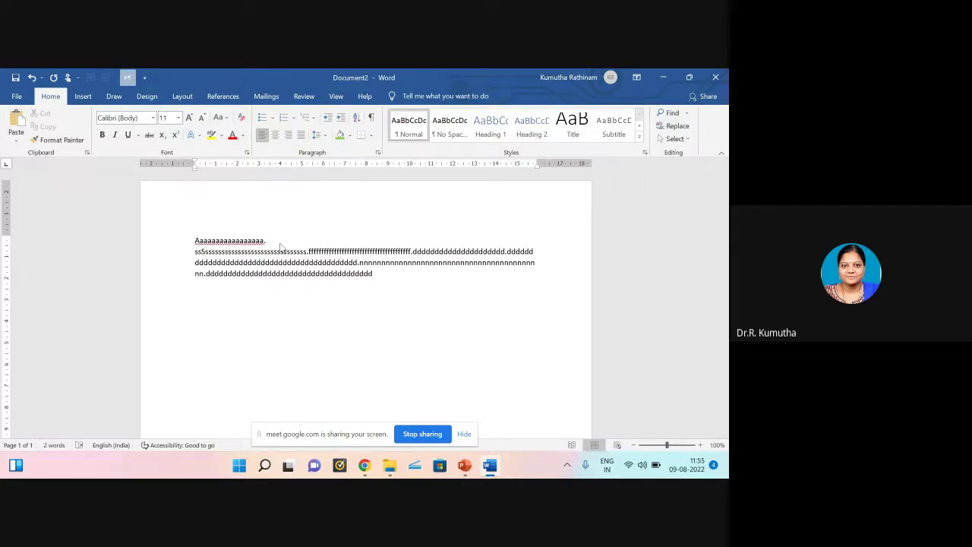
text(sssssssssssssssssssssssss.)
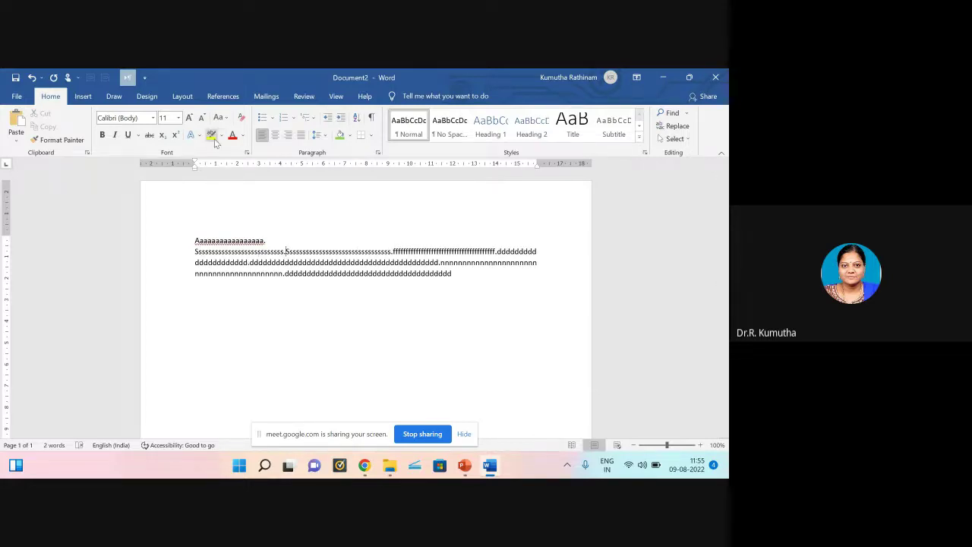
Step: Split the sample text after each period so that every sentence stands in its own paragraph
key(Return)
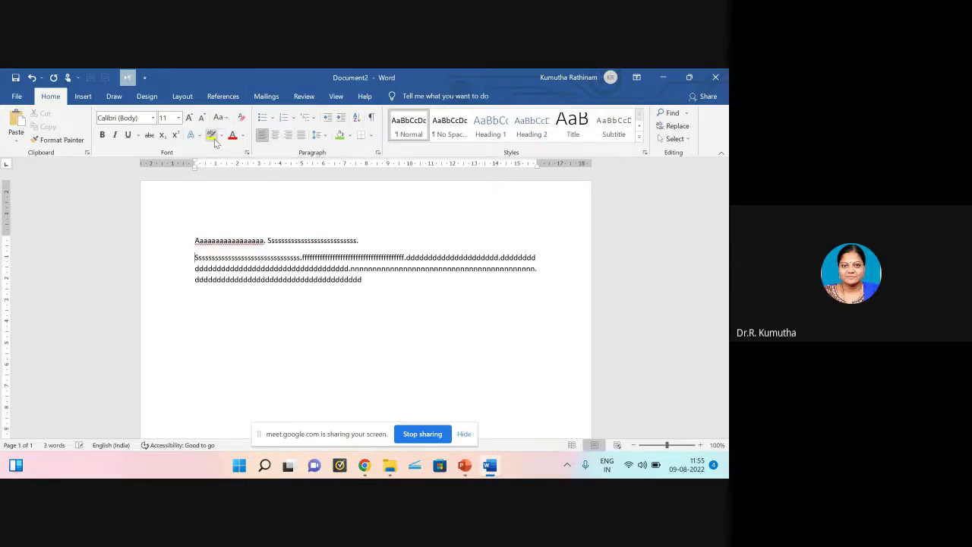
click(301, 259)
key(Return)
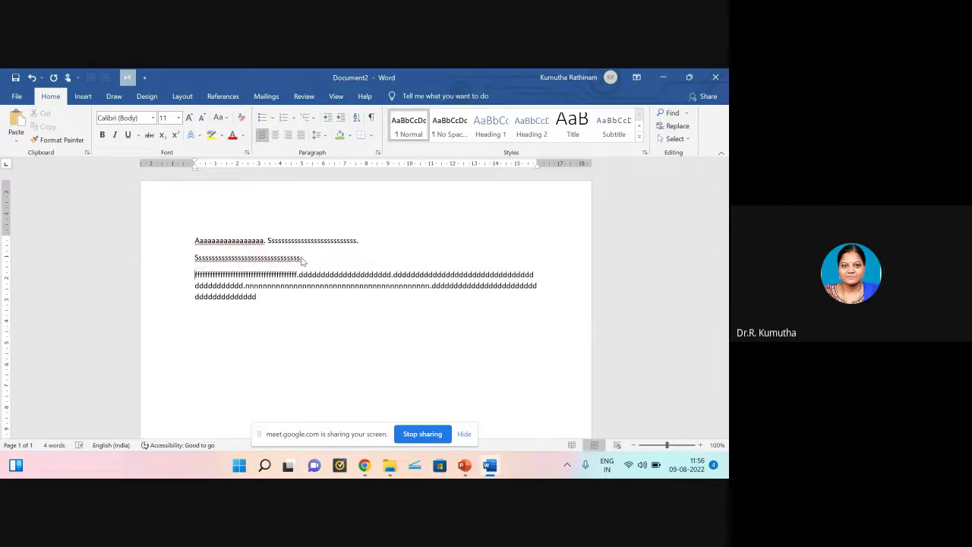
click(299, 274)
key(Return)
click(289, 291)
key(Return)
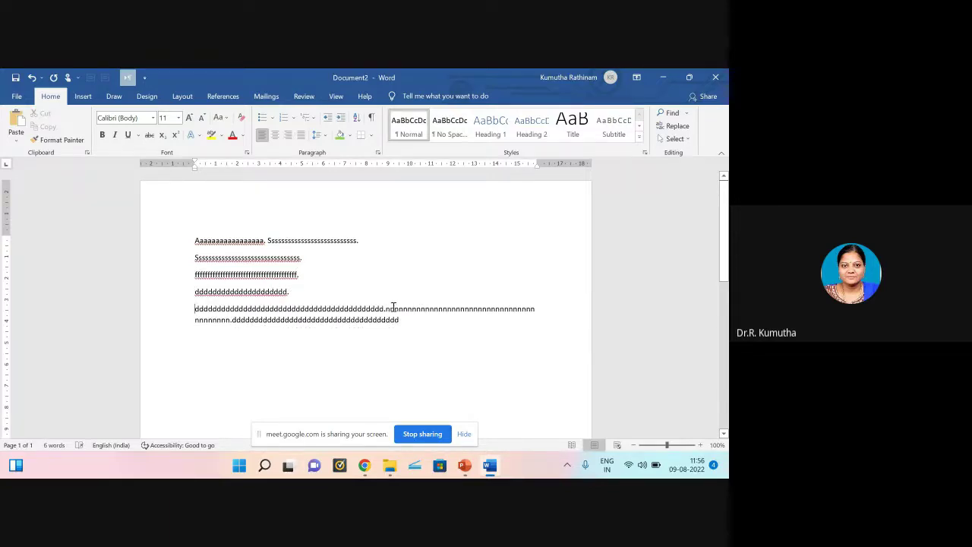
key(Return)
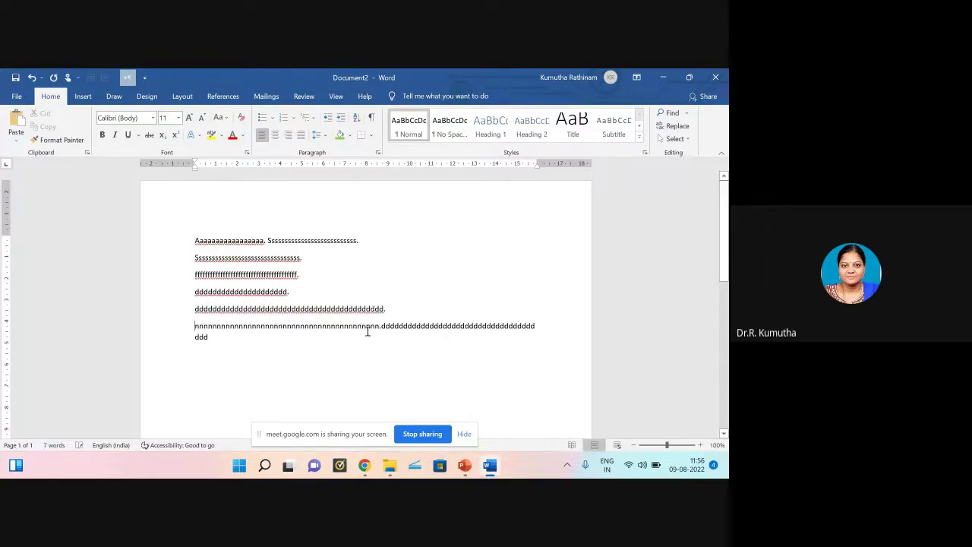
click(382, 327)
key(Return)
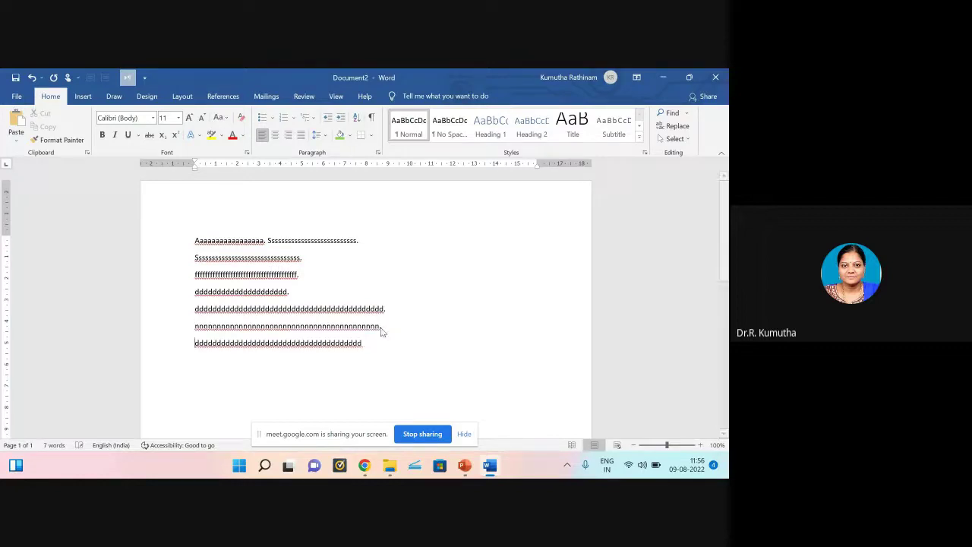
click(268, 240)
key(Return)
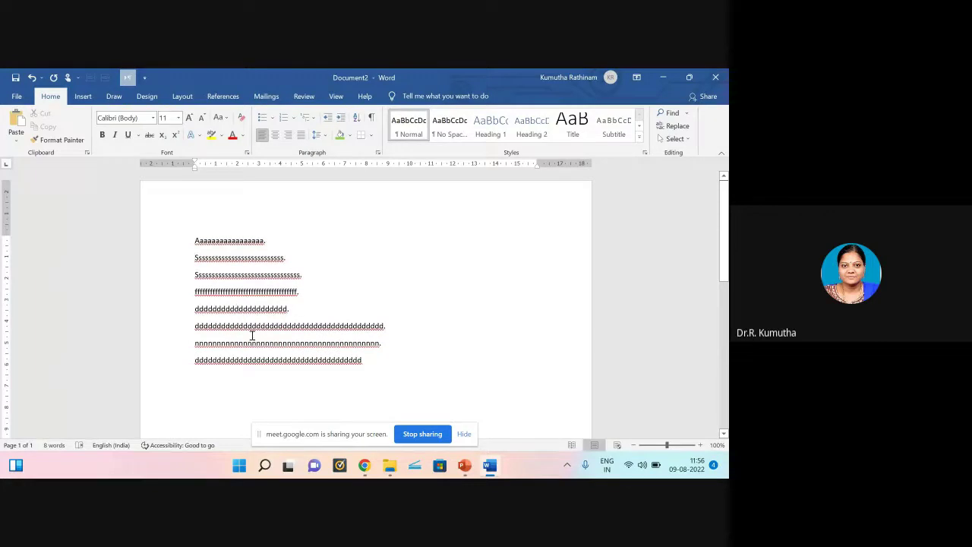
Step: Turn all eight lines into a bulleted list with solid round bullets
drag(196, 240, 393, 362)
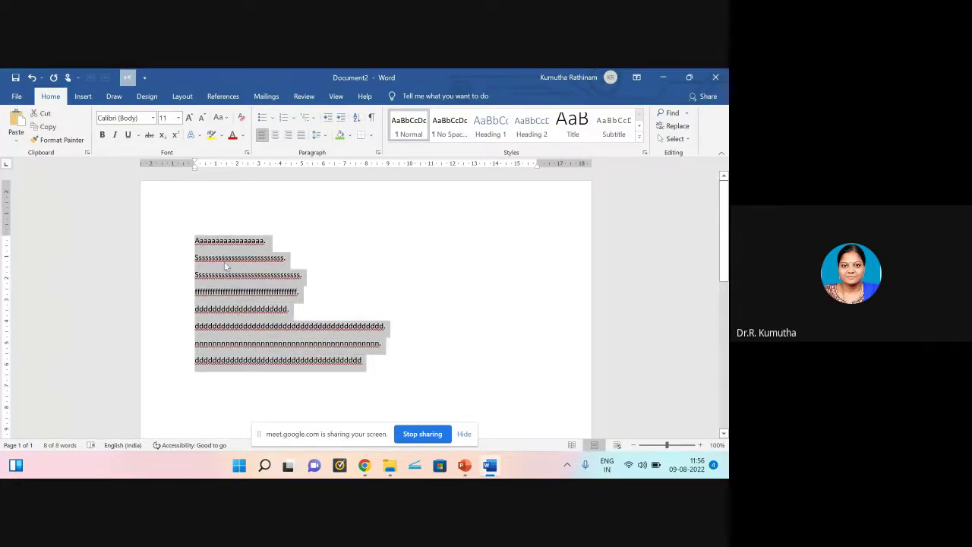
click(272, 119)
click(297, 154)
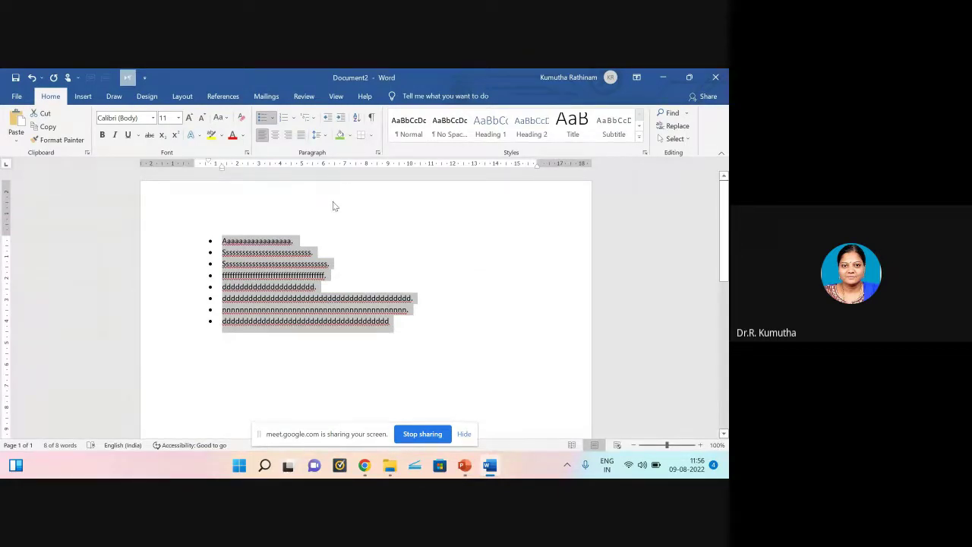
Step: Change the list's bullets to check marks, and switch them to filled squares
click(274, 124)
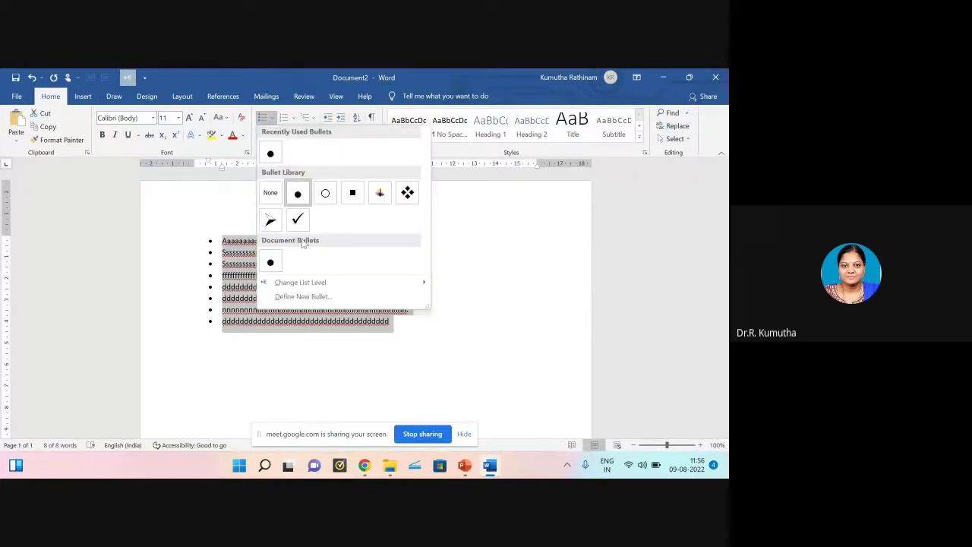
click(299, 218)
click(272, 118)
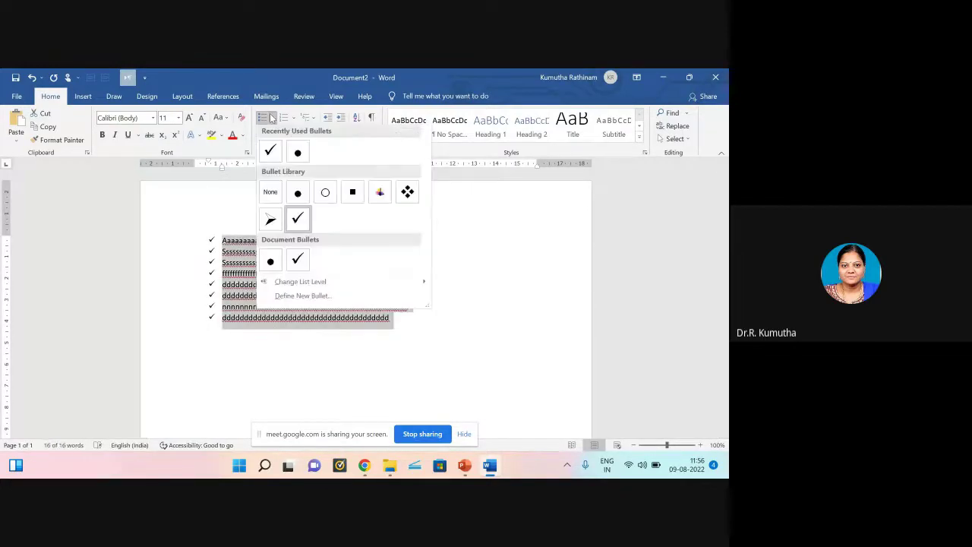
click(354, 193)
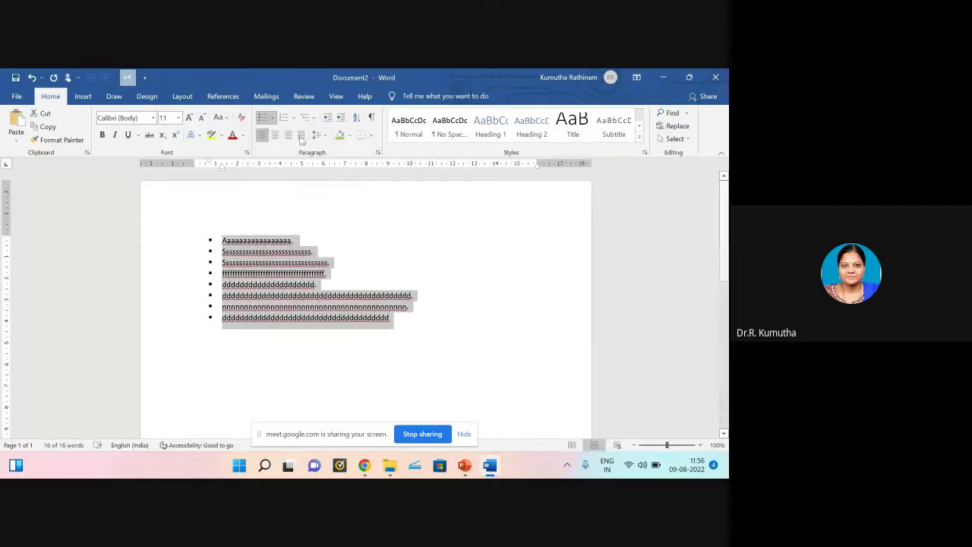
Step: Enlarge the text of the whole bulleted list to 18 points
click(190, 118)
click(189, 118)
click(189, 118)
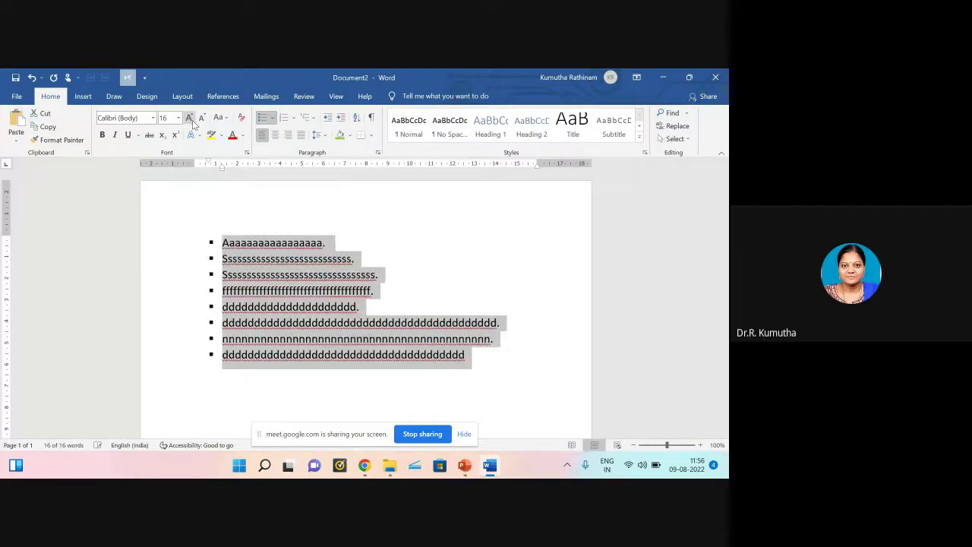
click(189, 119)
click(274, 120)
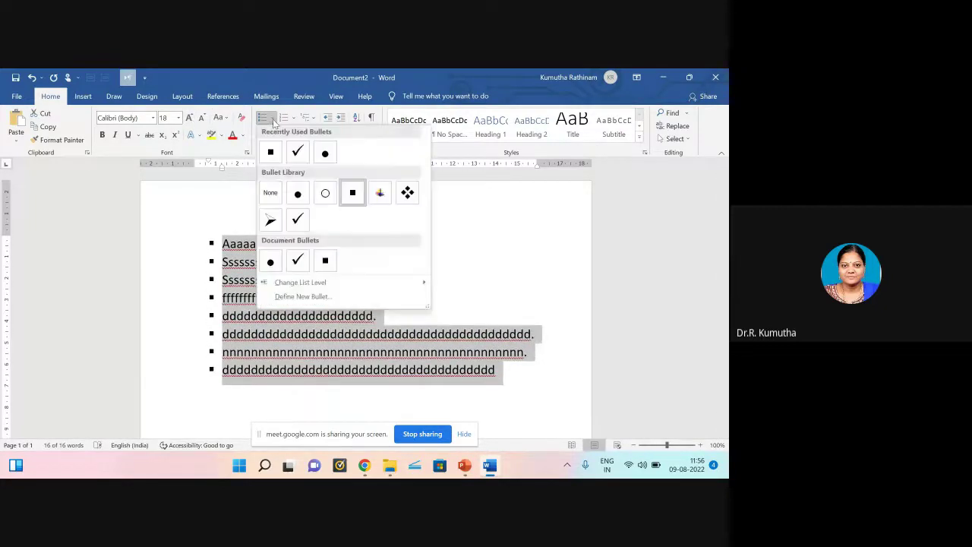
click(458, 208)
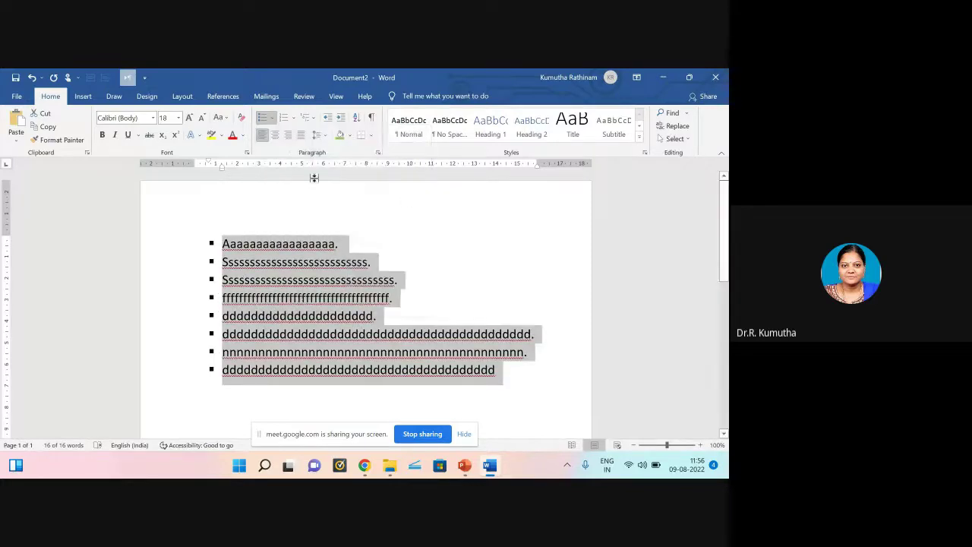
Step: Convert the bulleted list into a numbered list in the 1. 2. 3. format
click(295, 119)
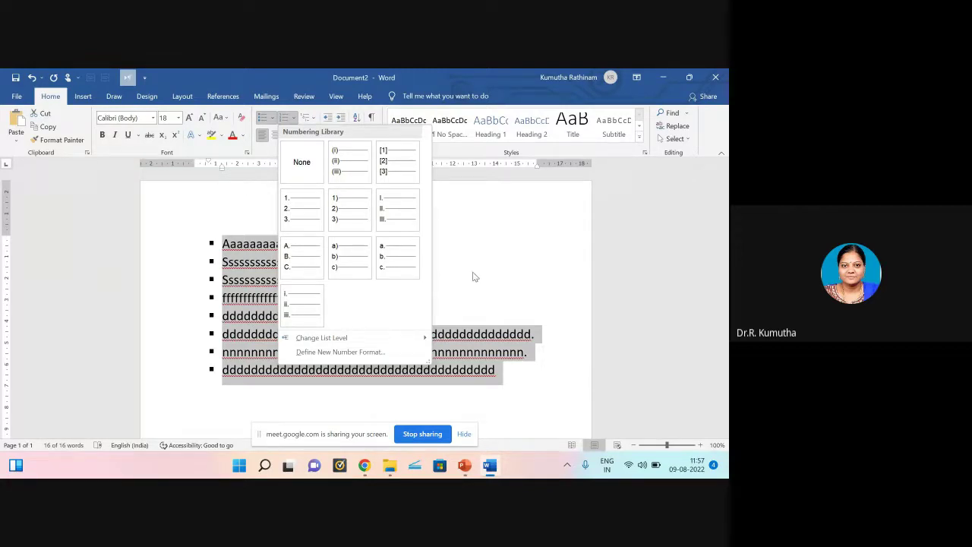
click(471, 244)
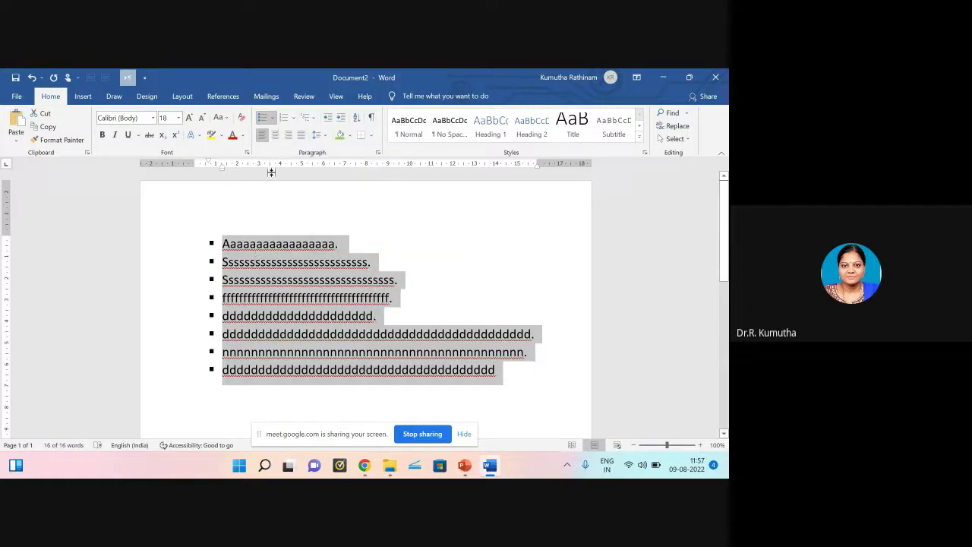
click(294, 118)
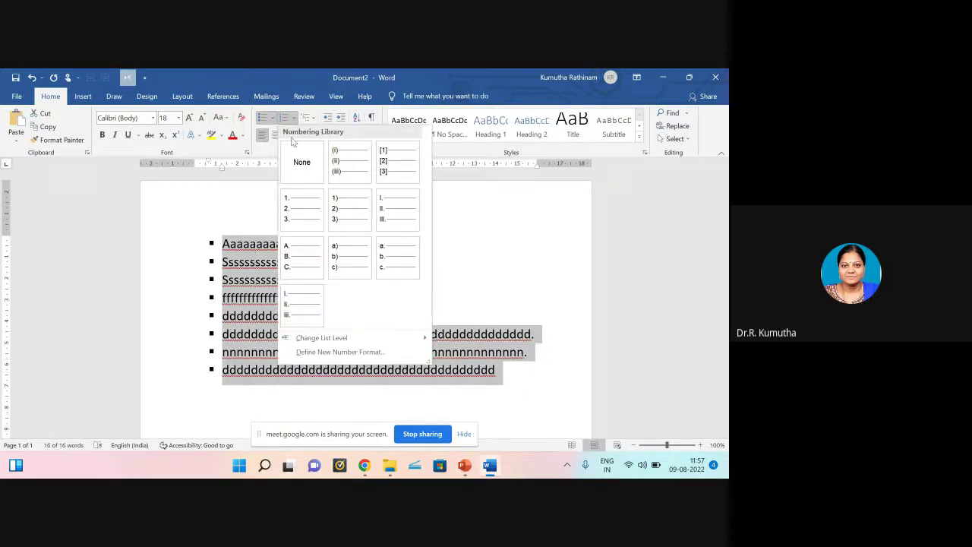
click(297, 207)
click(415, 239)
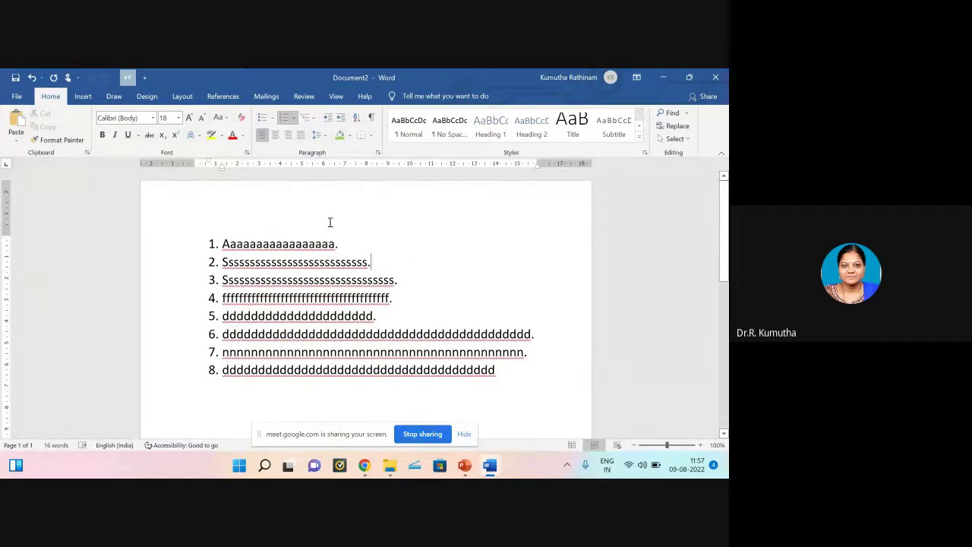
Step: Change the list's numbering to the (i) (ii) (iii) format, and switch it to I. II. III
click(294, 118)
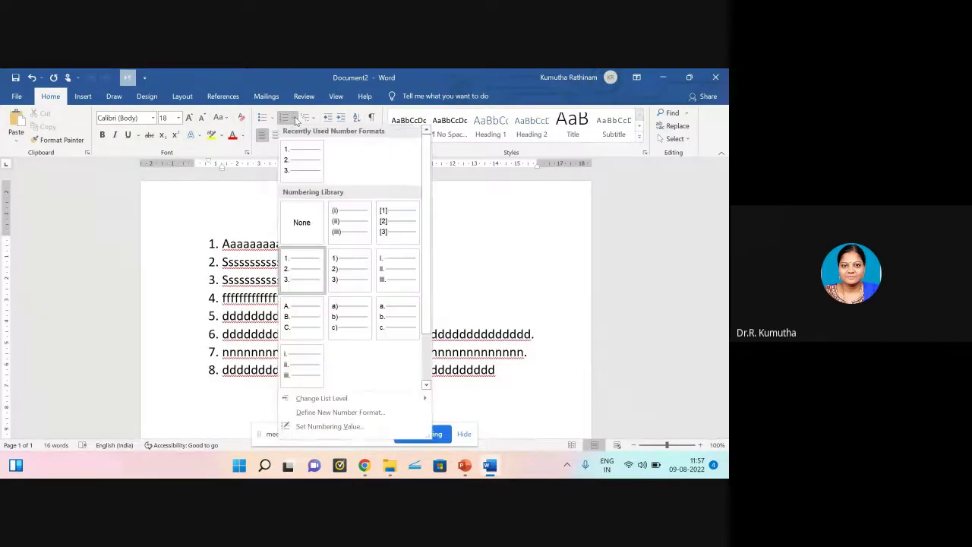
click(344, 234)
click(299, 120)
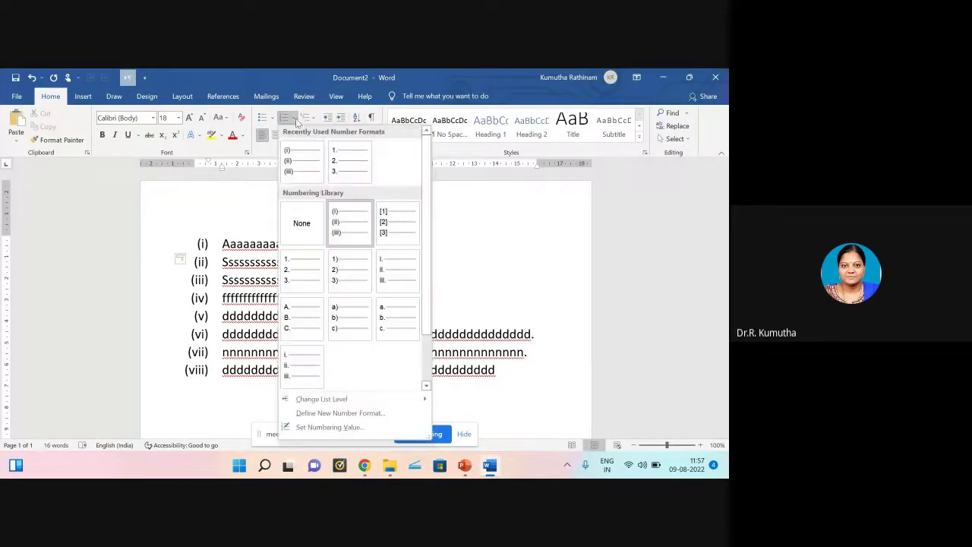
click(350, 271)
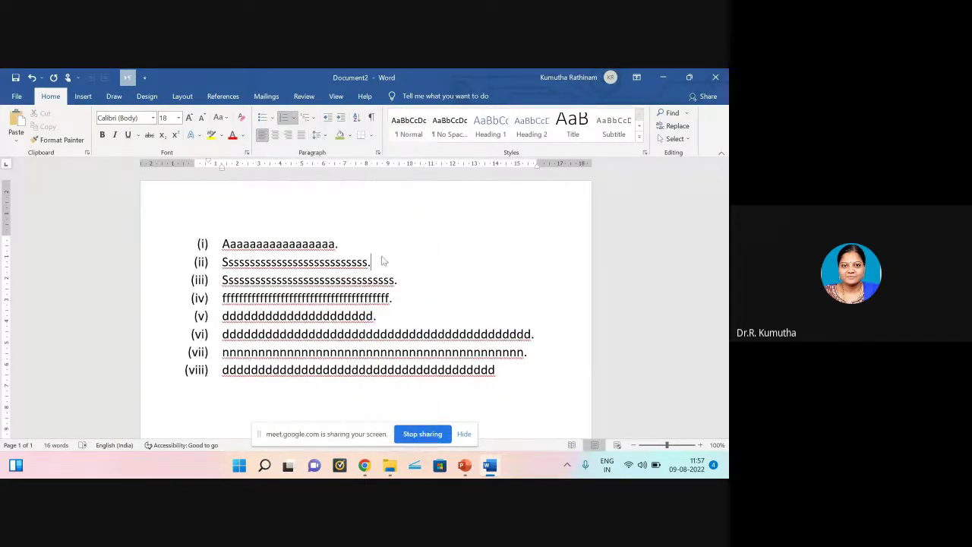
Step: Try the A. B. C. format on the list, followed by a) b) c) and a. b. c. lettering
click(293, 118)
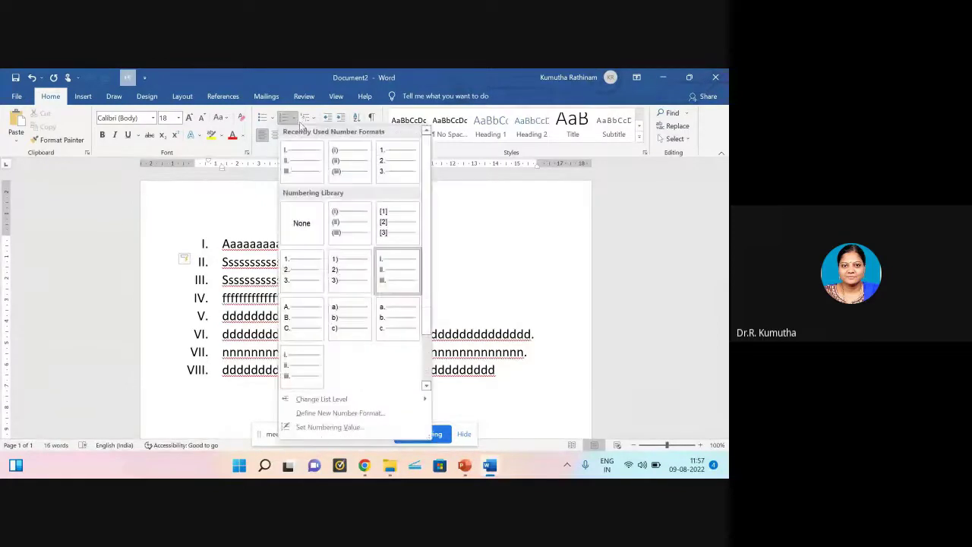
click(303, 322)
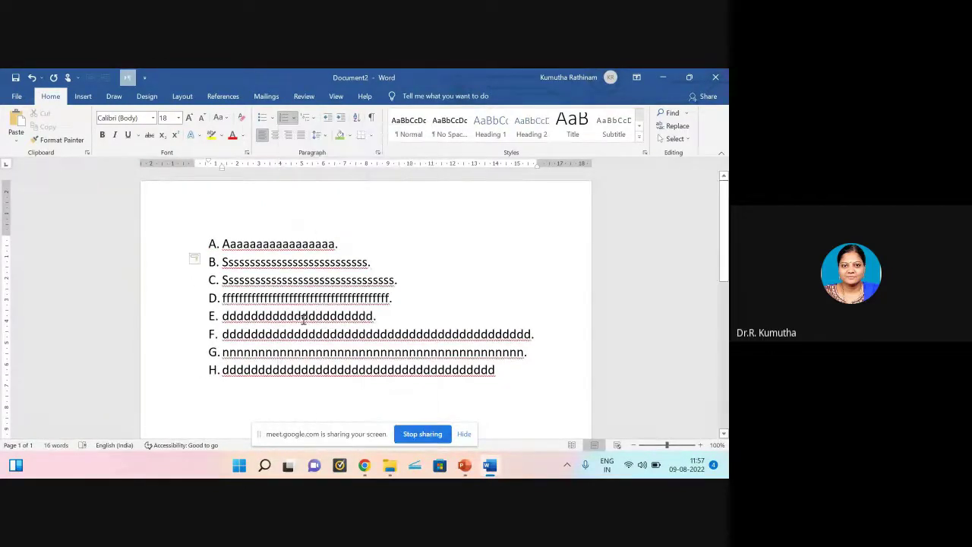
click(293, 119)
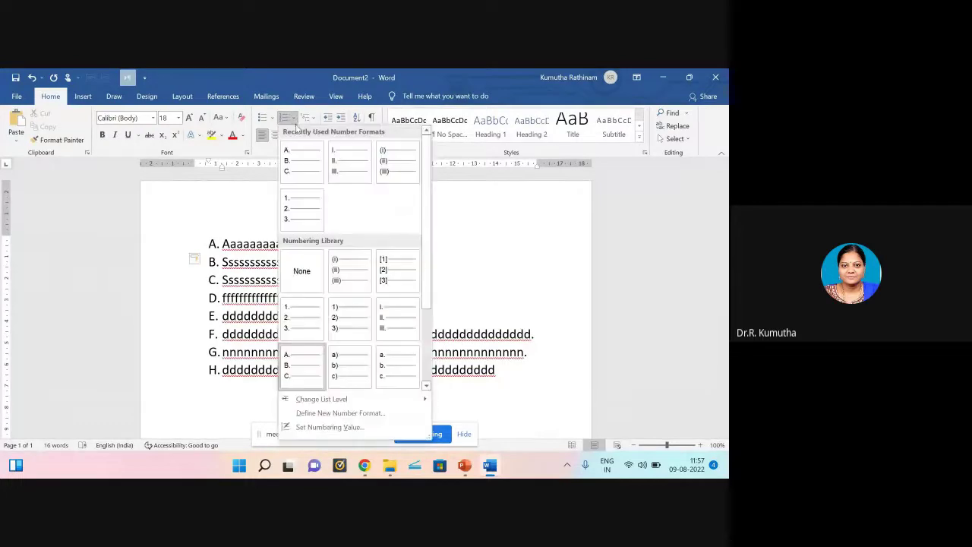
click(349, 366)
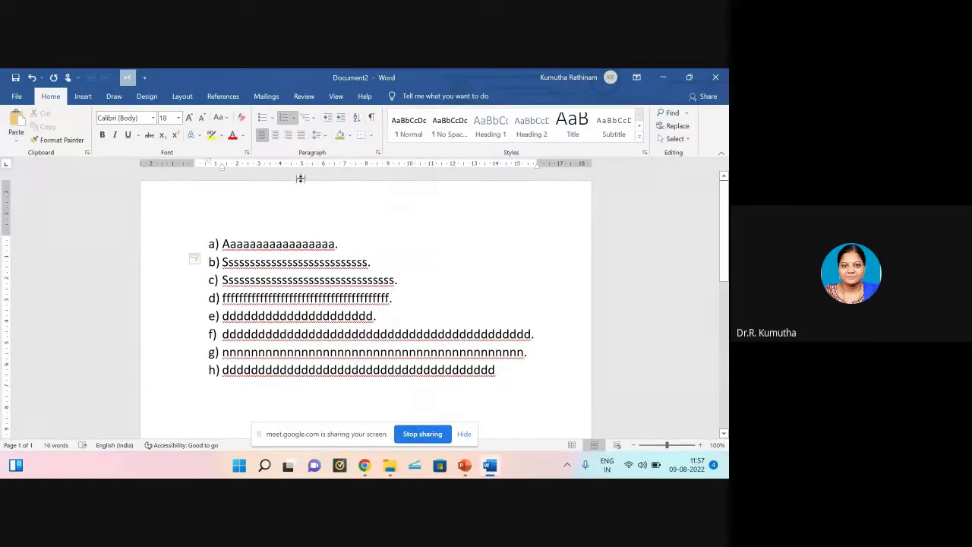
click(305, 122)
click(398, 368)
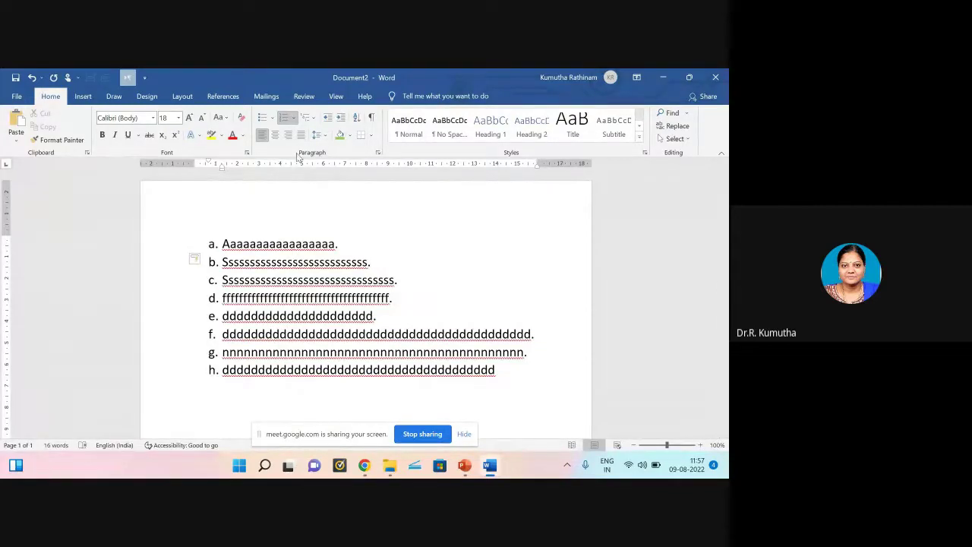
Step: Apply the 1., 1.1., 1.1.1. multilevel list format to the whole list
click(315, 119)
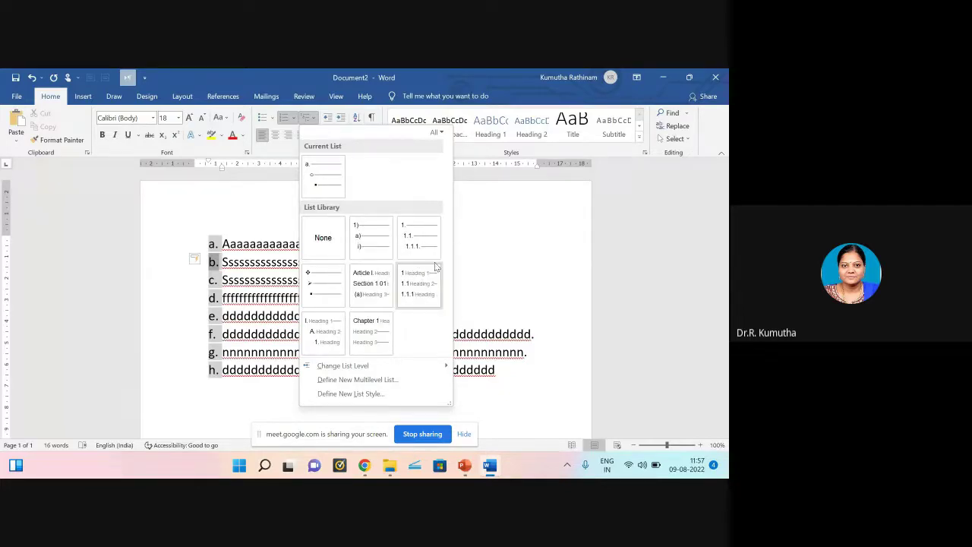
key(Escape)
key(ctrl+z)
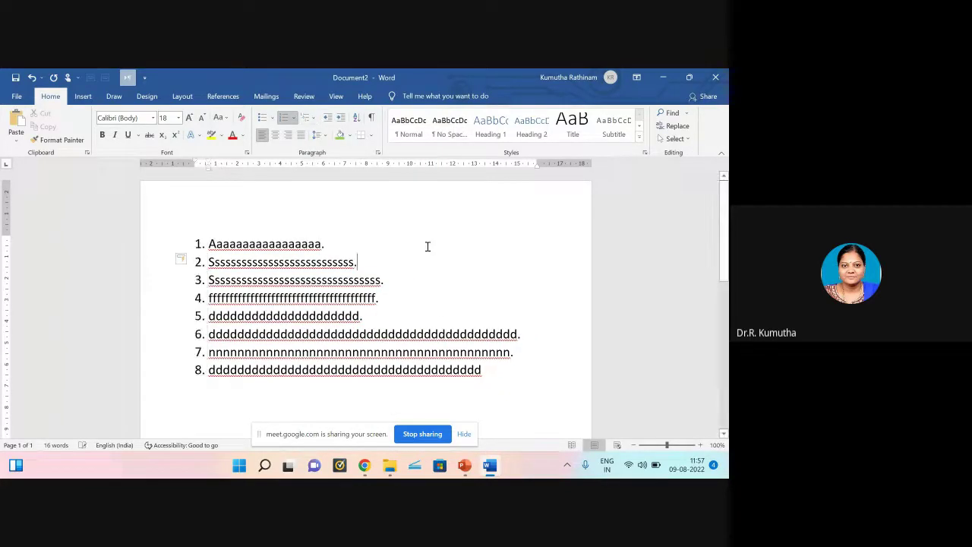
click(316, 123)
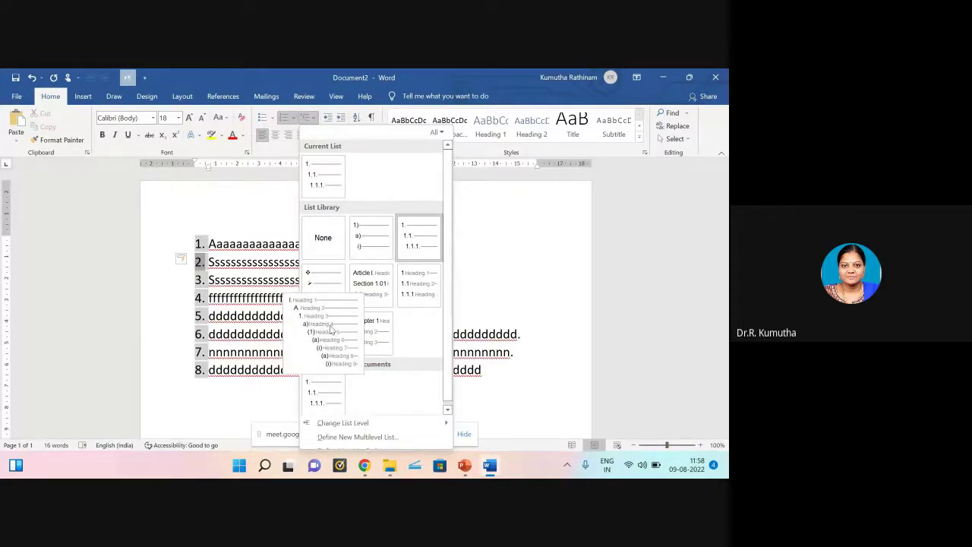
click(210, 260)
Step: Remove the number from the second list item and add unnumbered lines of repeated a's and s's below it
click(215, 260)
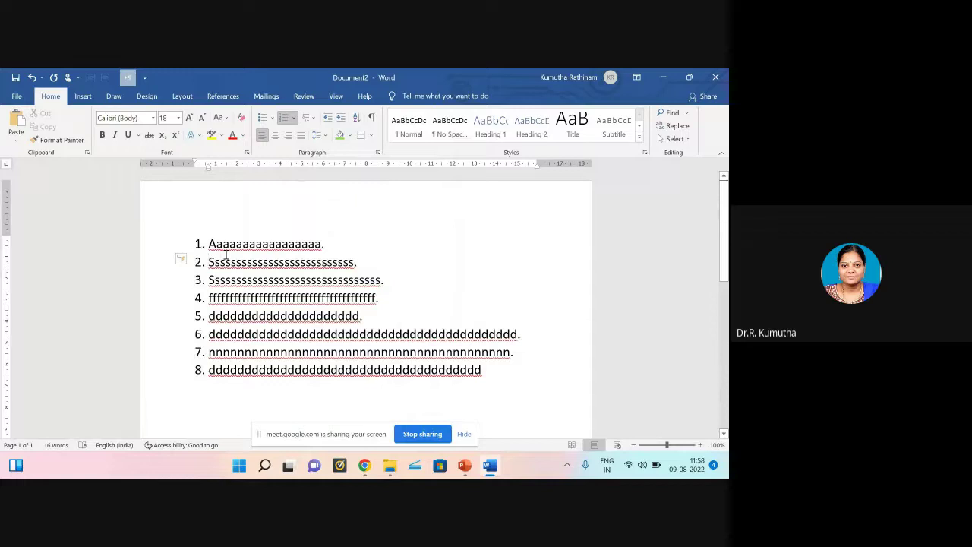
key(BackSpace)
click(354, 261)
key(Return)
text(aaaaaaaaaaaaaaaaaaaa)
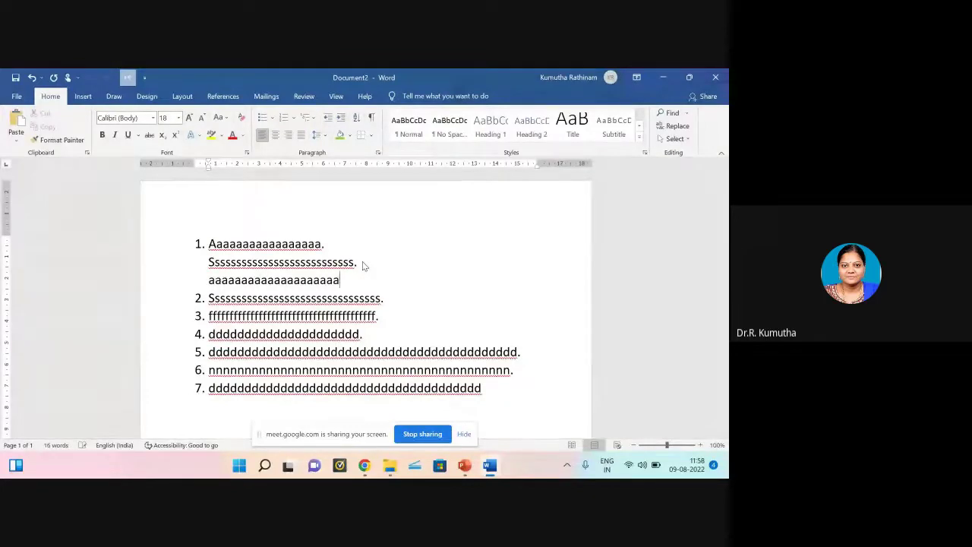
key(Return)
text(ss)
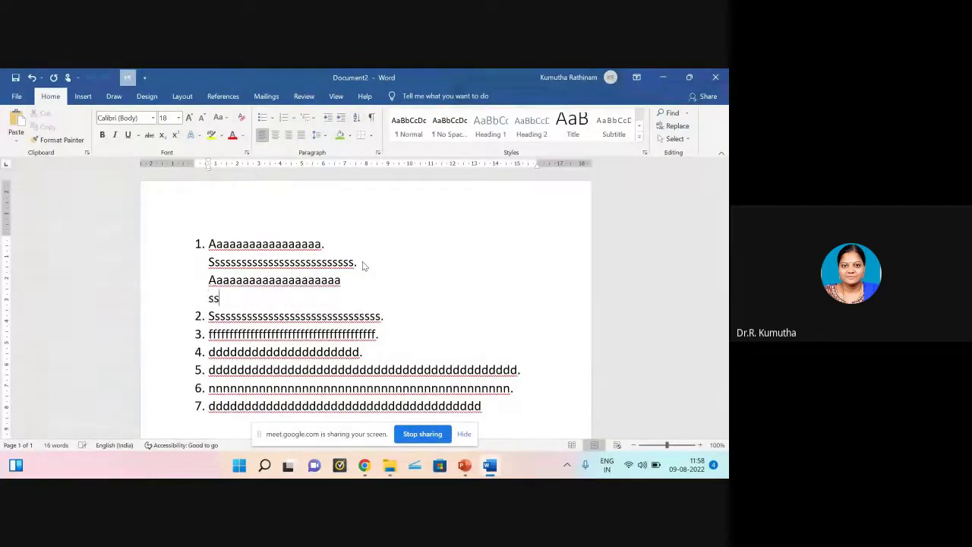
text(sssssssssssssssssssssssssss)
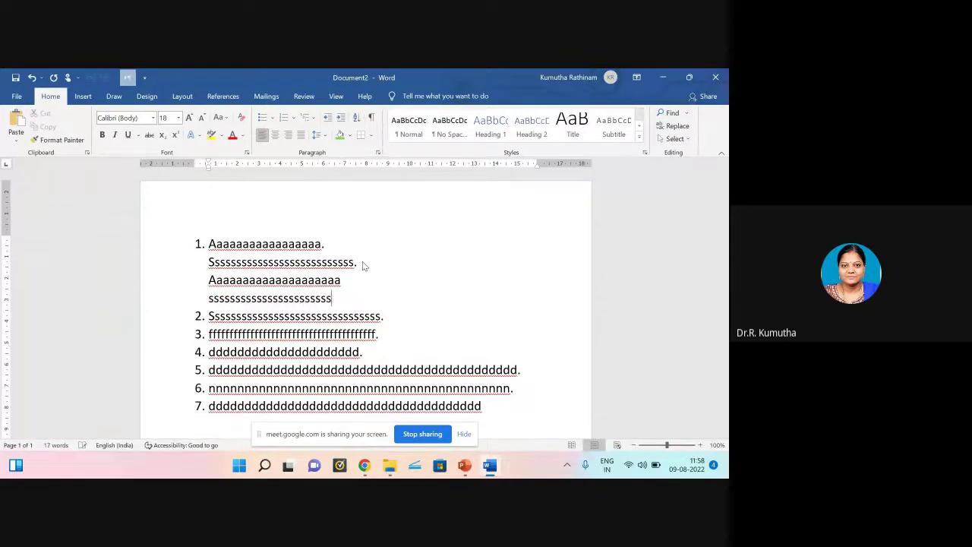
key(Return)
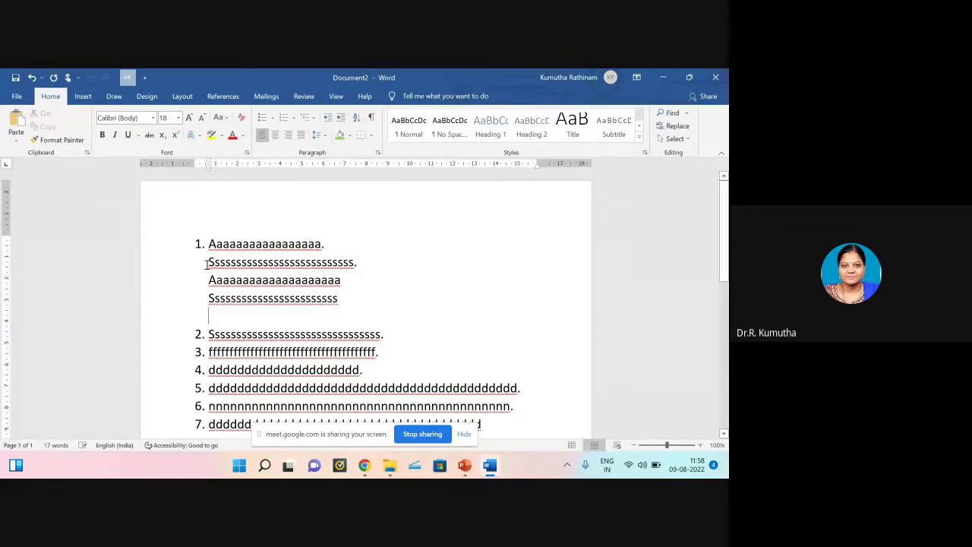
Step: Letter the three unnumbered lines under item 1 as a sub-list in the a) b) c) format
drag(207, 262, 380, 296)
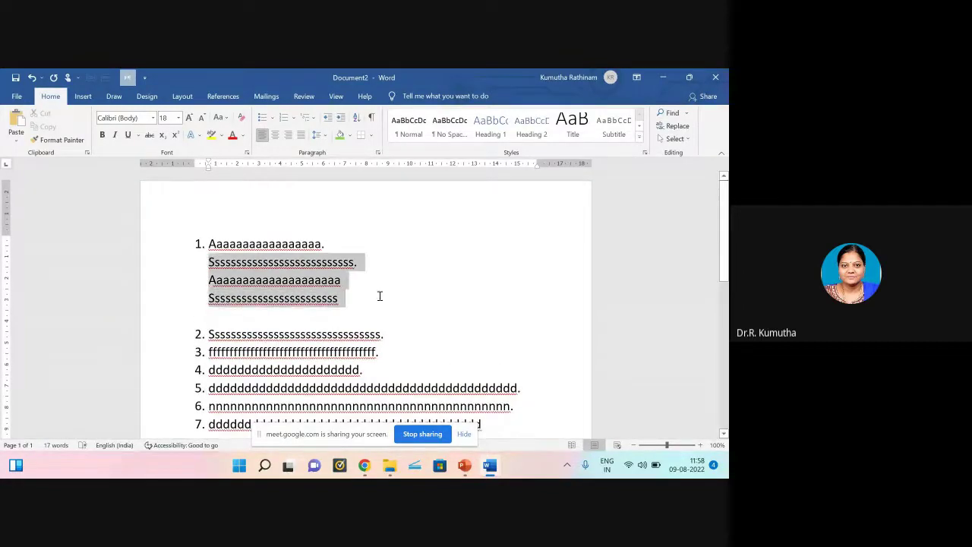
click(295, 119)
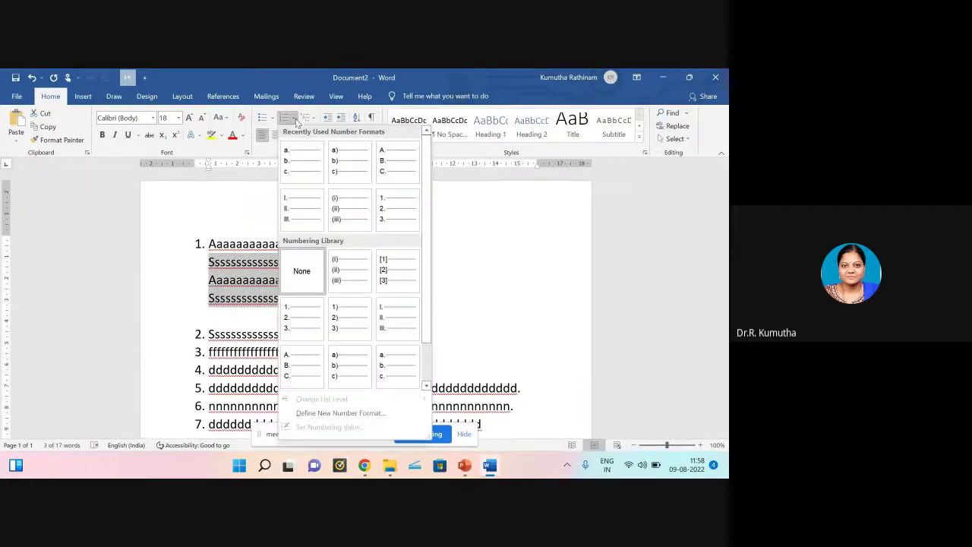
click(343, 162)
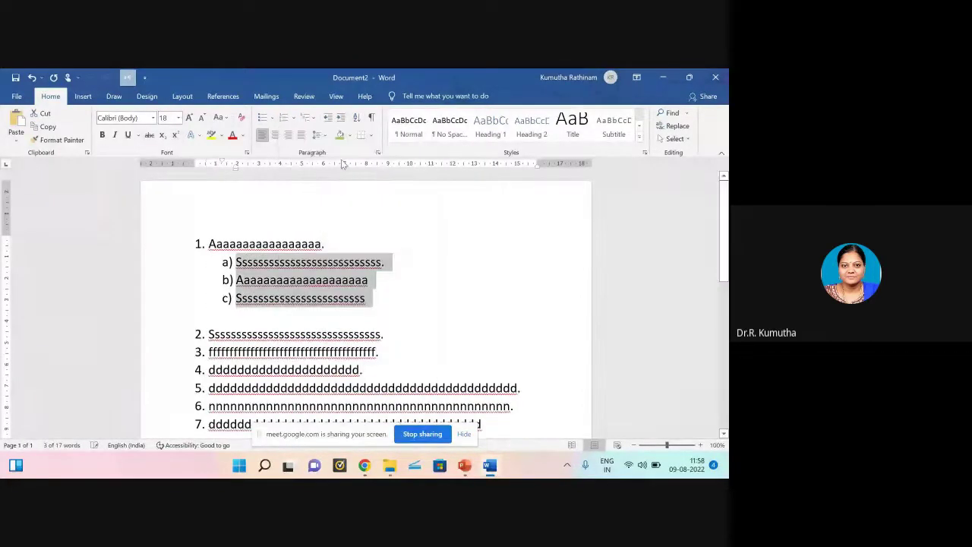
click(434, 293)
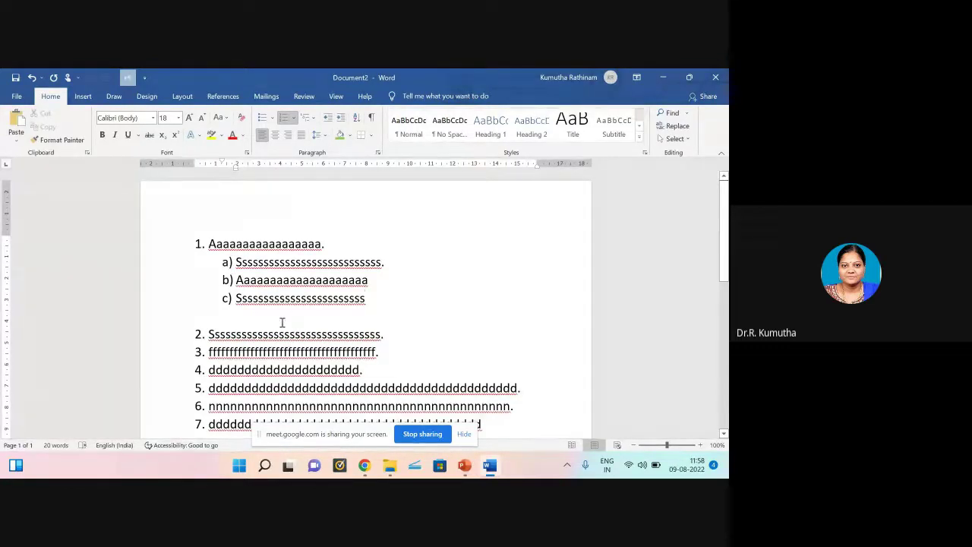
Step: Examine the Define New Number Format settings for the lettered sub-list, and leave them without applying anything
click(295, 120)
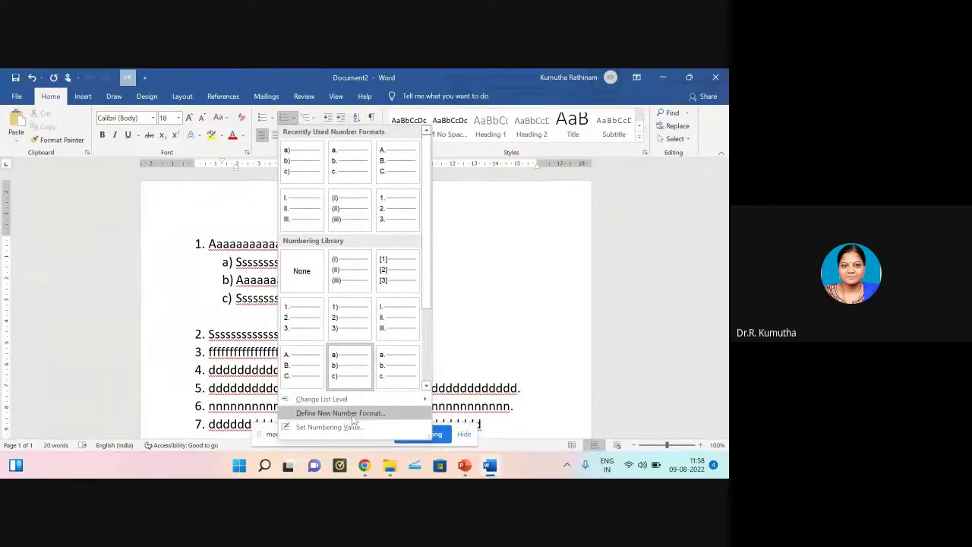
click(377, 415)
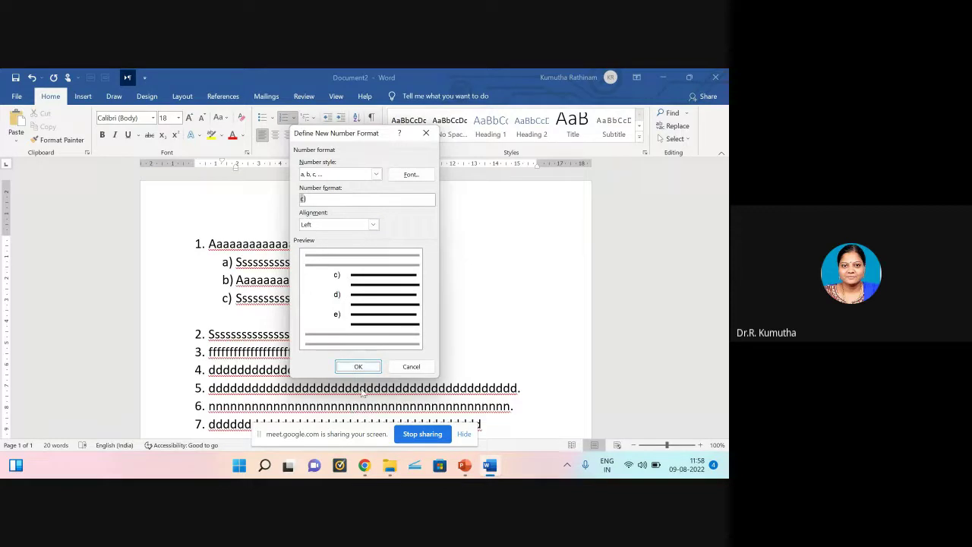
click(418, 370)
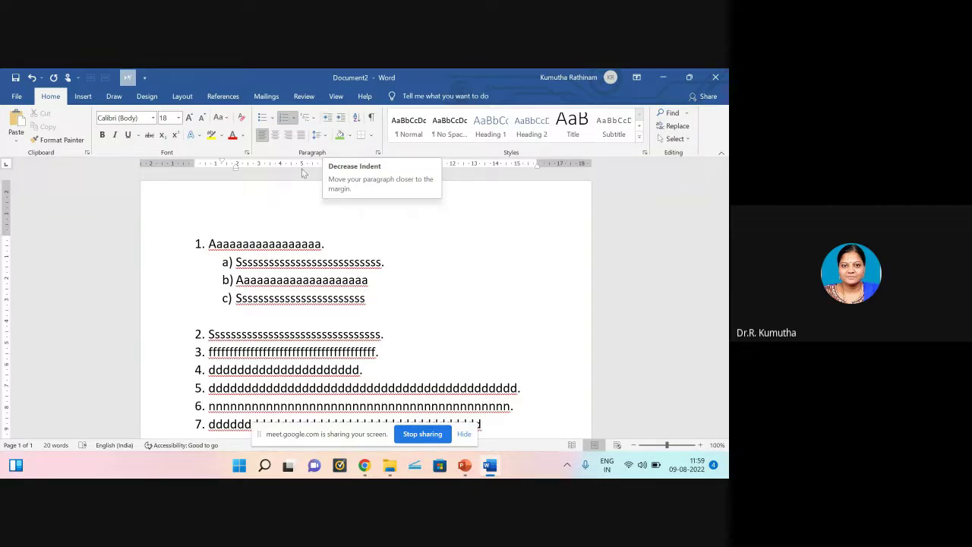
Step: Decrease the indent of sub-items a) to c), increase it back, and decrease it again by one level
drag(235, 263, 367, 300)
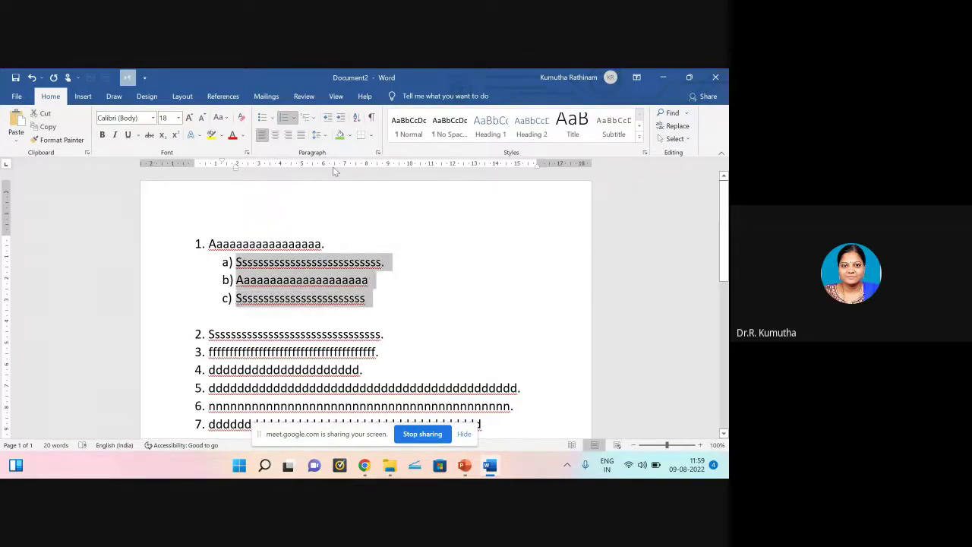
click(328, 119)
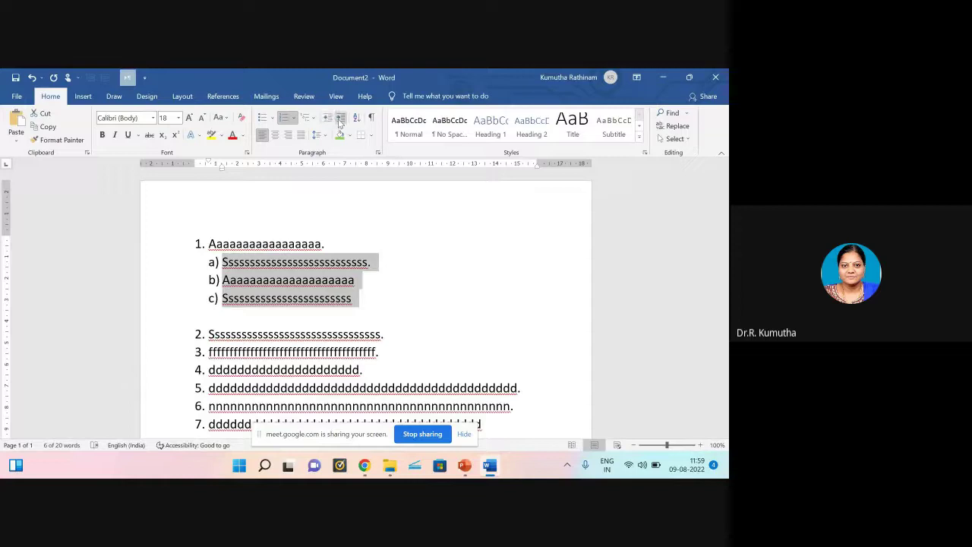
click(339, 120)
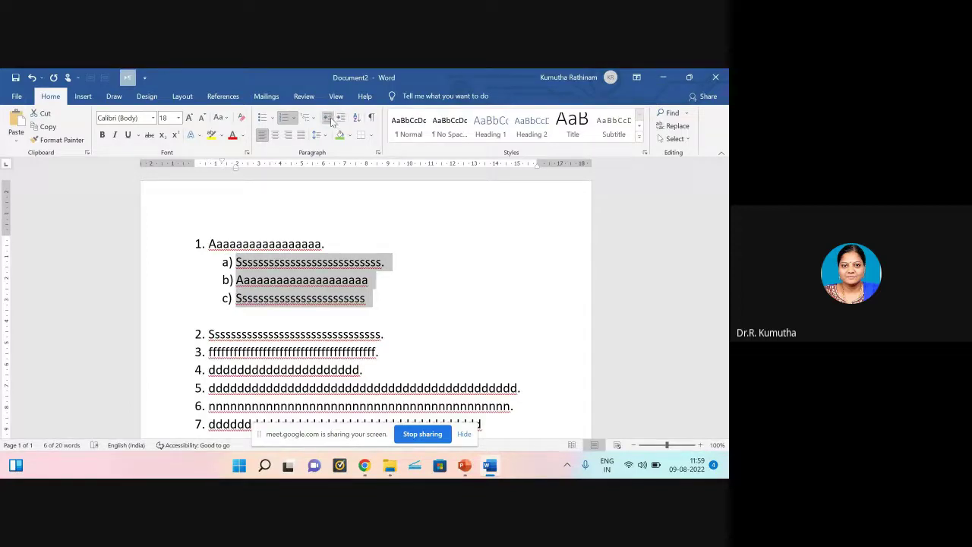
click(329, 120)
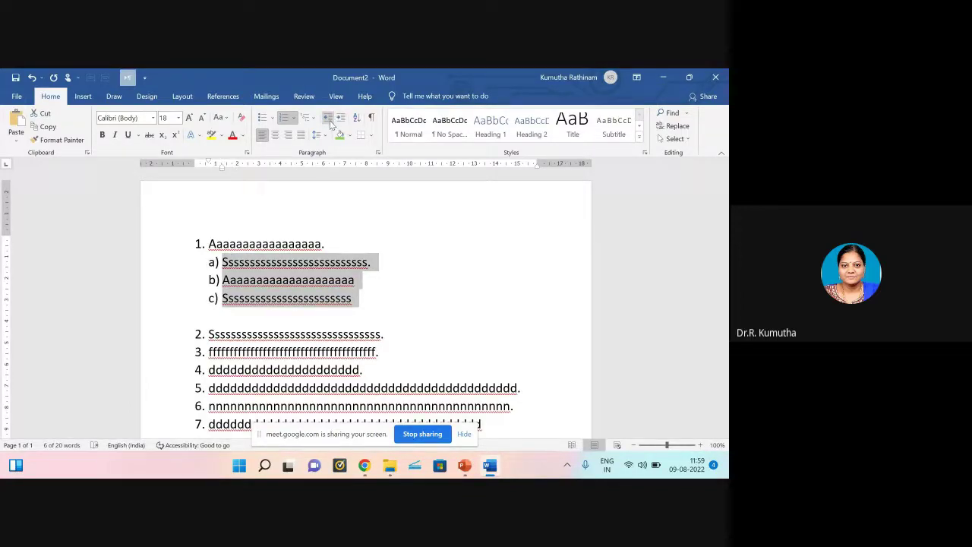
click(354, 202)
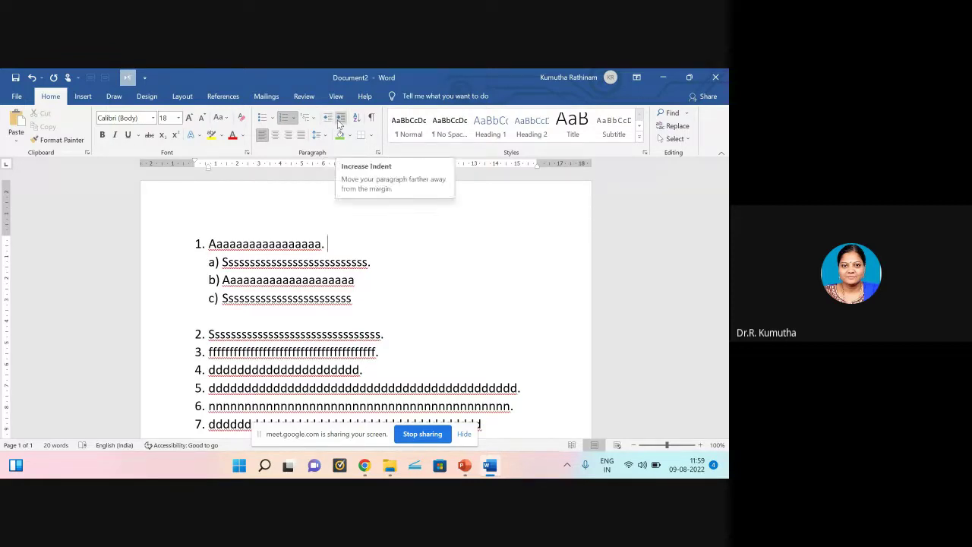
Step: Decrease the indent of sub-items a) to c), increase it by two levels, and decrease it by one level
drag(222, 262, 364, 302)
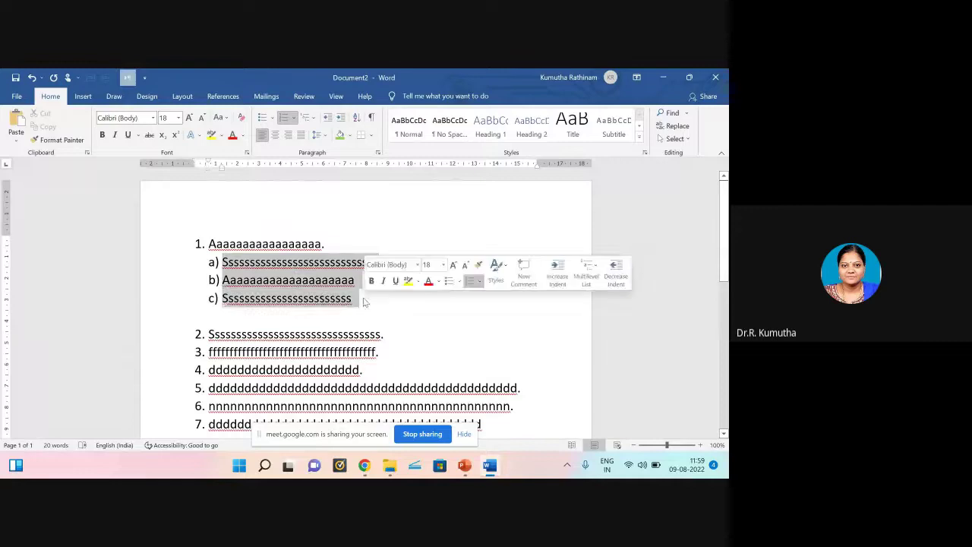
click(328, 118)
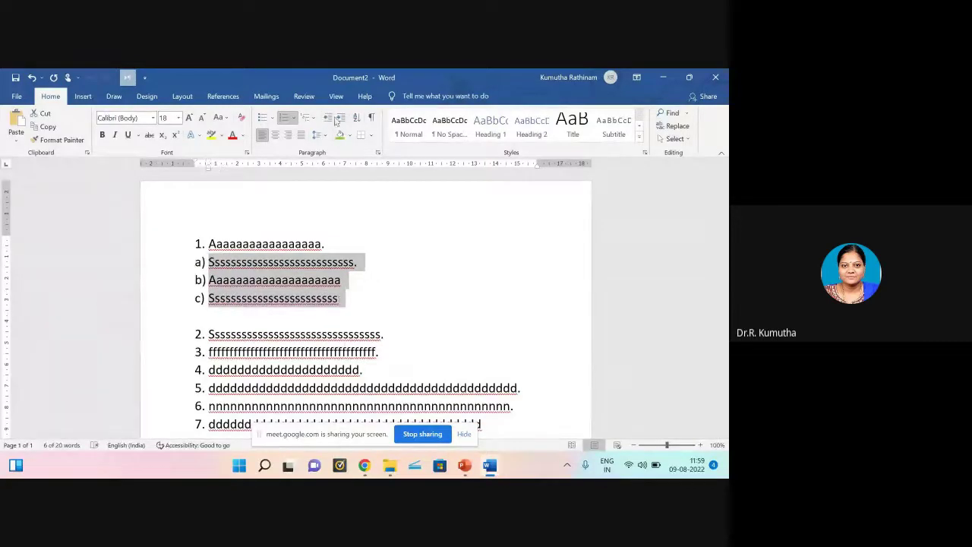
click(339, 119)
click(339, 119)
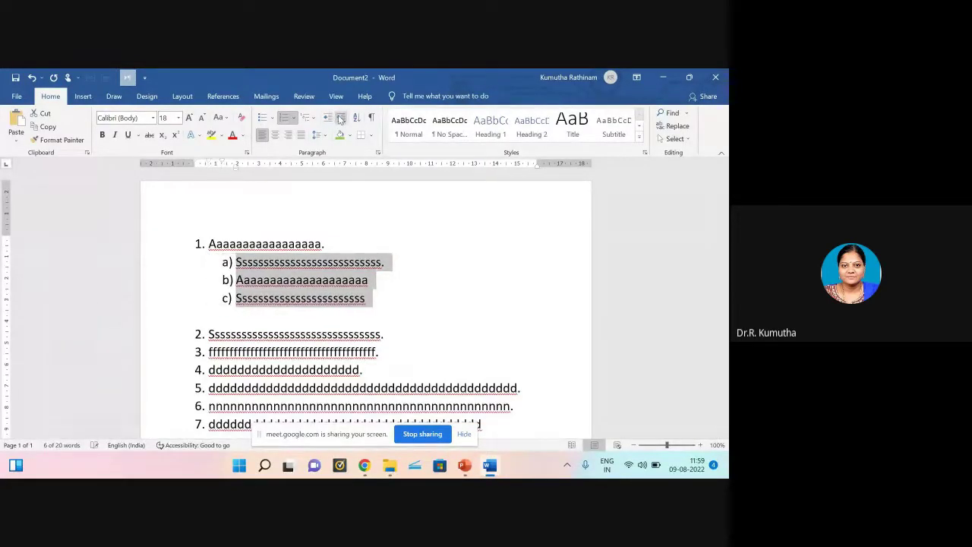
click(325, 120)
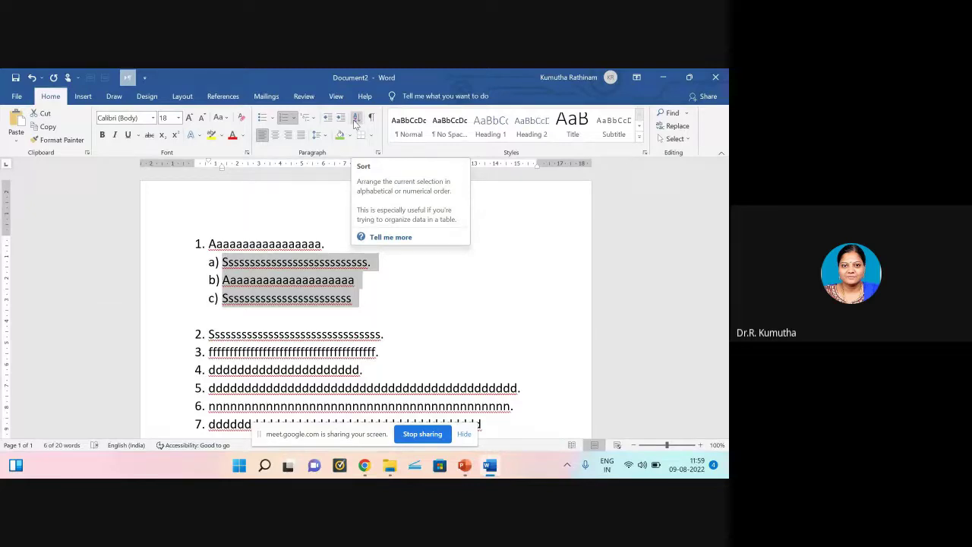
click(244, 281)
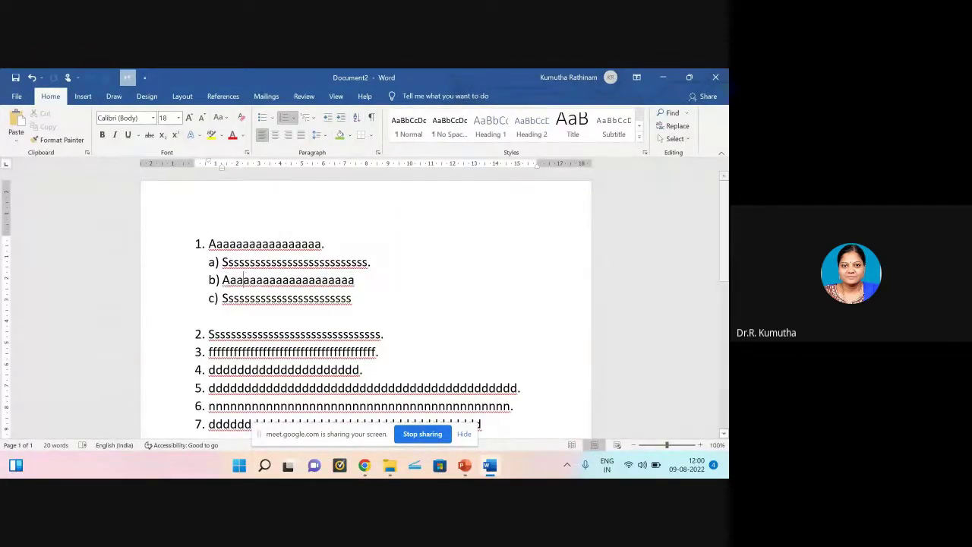
Step: Switch to File Explorer and open the Students Papers folder inside Pubs under the SVCE folder
mouse_move(389, 472)
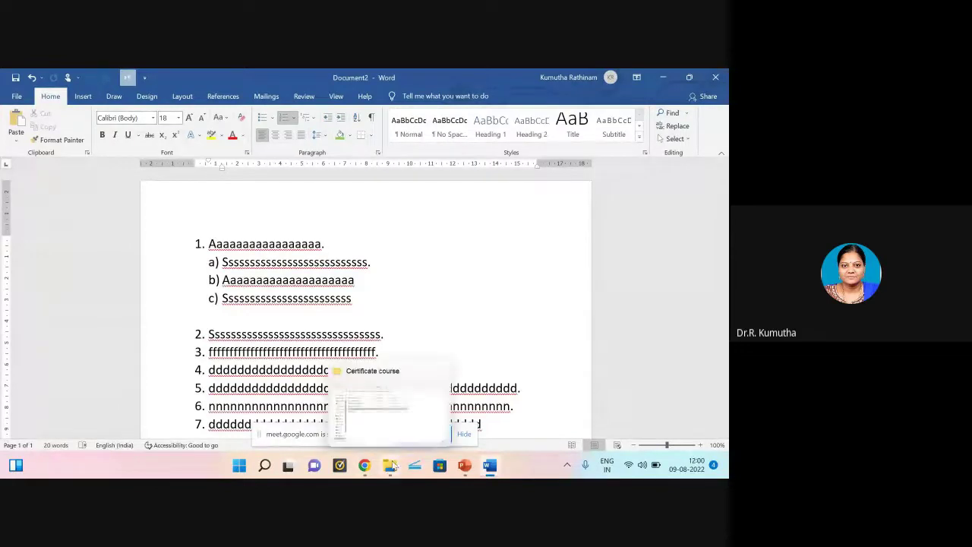
click(403, 418)
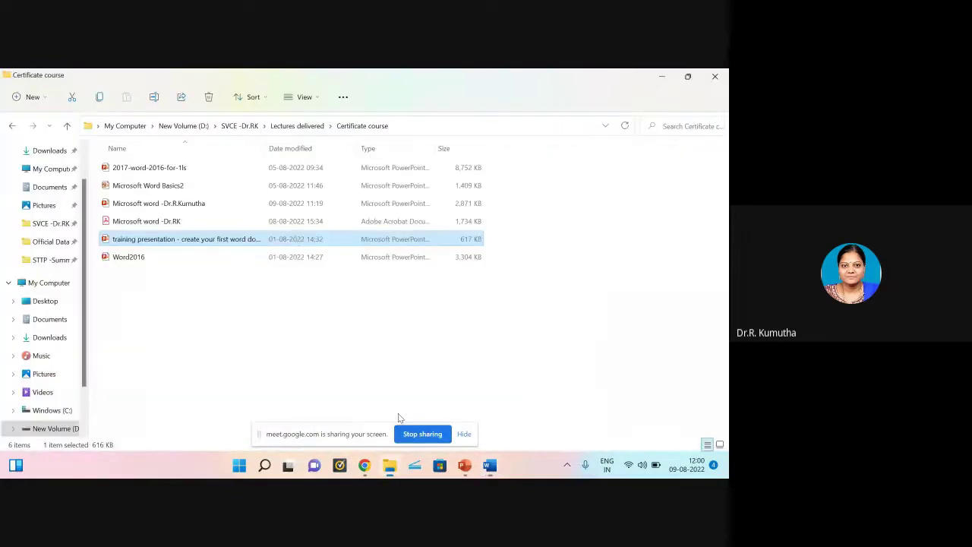
click(236, 126)
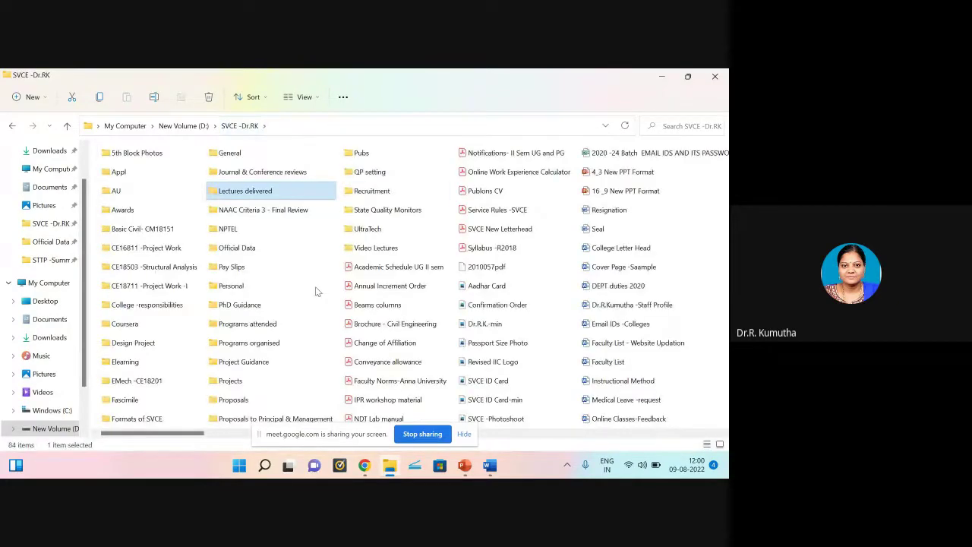
double_click(361, 154)
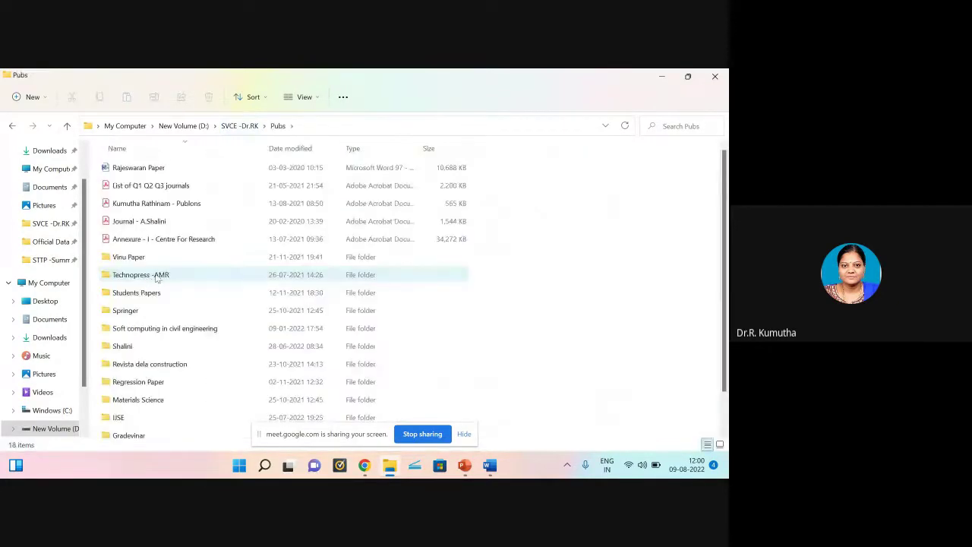
click(139, 298)
double_click(139, 299)
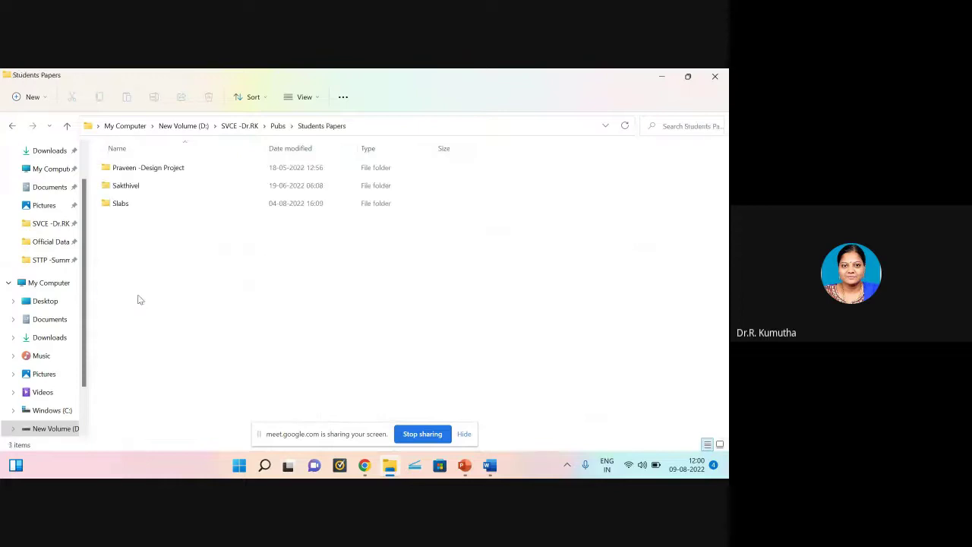
Step: Open the revised MATPR manuscript in Word from the ICEMMM2021 folder inside the student's paper folder
click(125, 192)
double_click(126, 190)
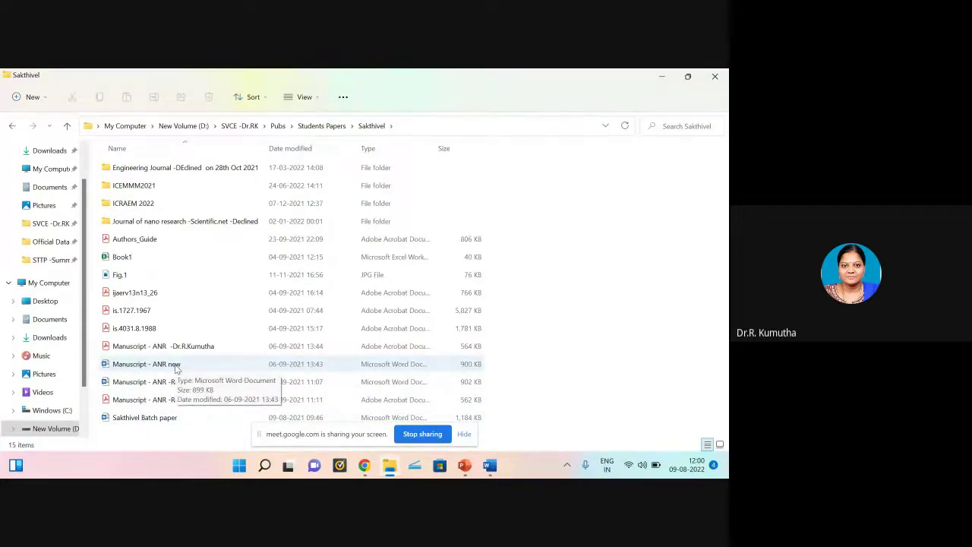
click(144, 191)
double_click(144, 191)
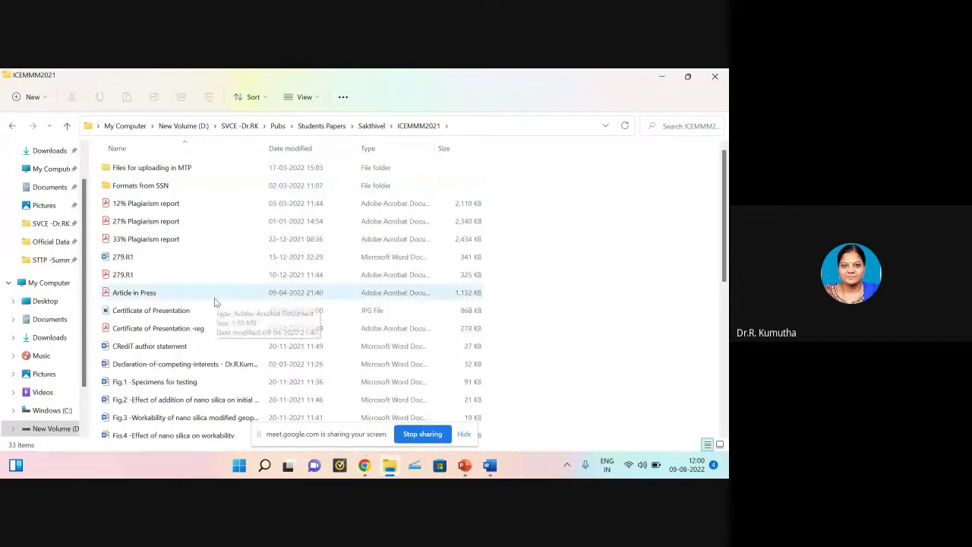
scroll(215, 302, down, 1)
scroll(216, 303, down, 1)
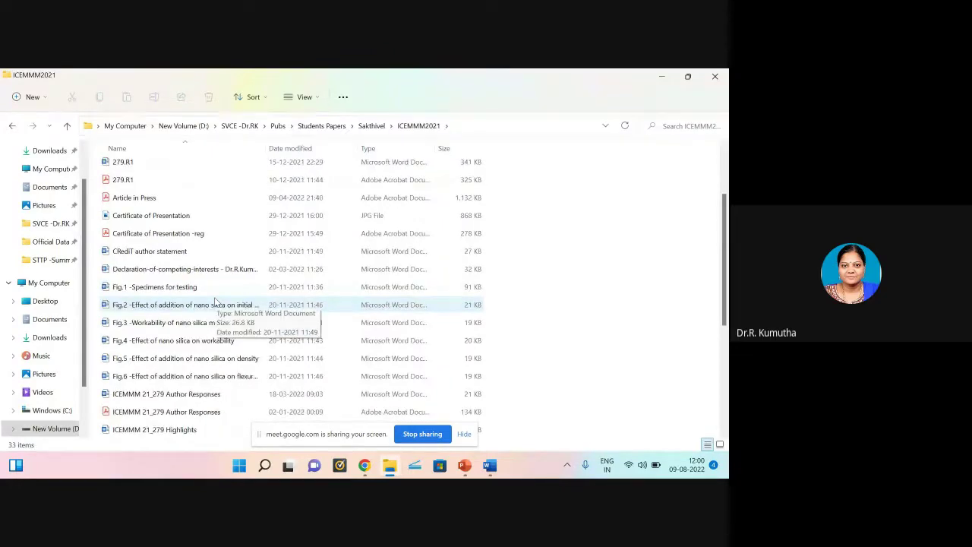
scroll(215, 301, down, 2)
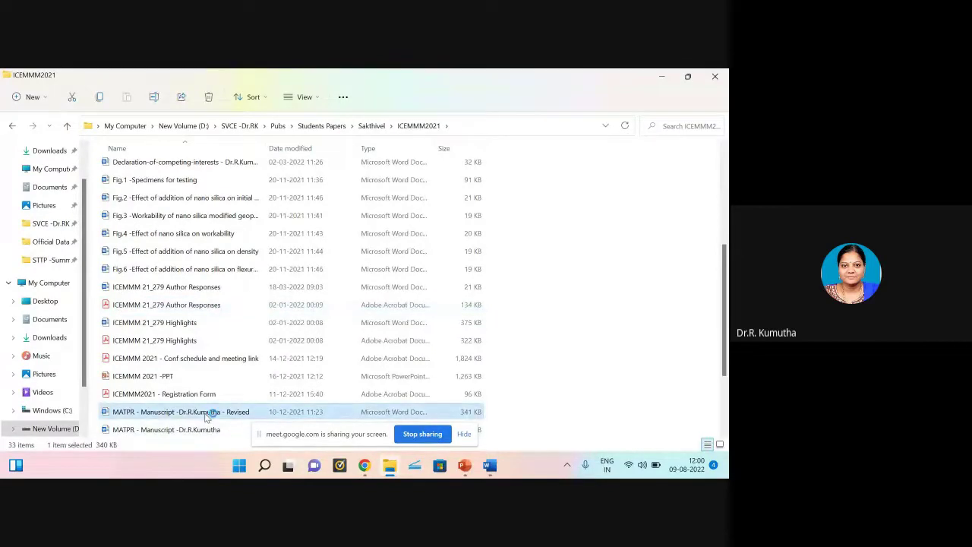
key(alt+Tab)
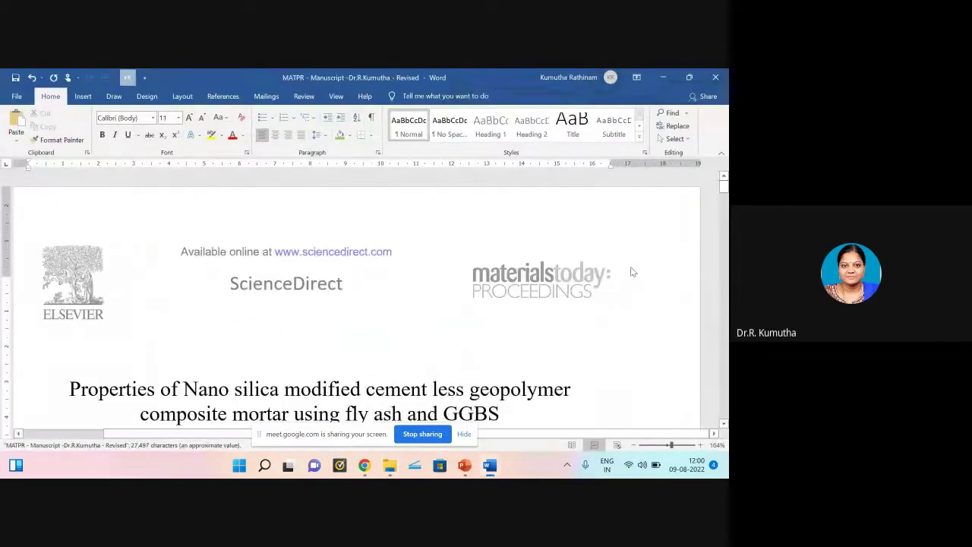
Step: Look through the manuscript from its title page to the numbered References list at the end
scroll(626, 312, down, 10)
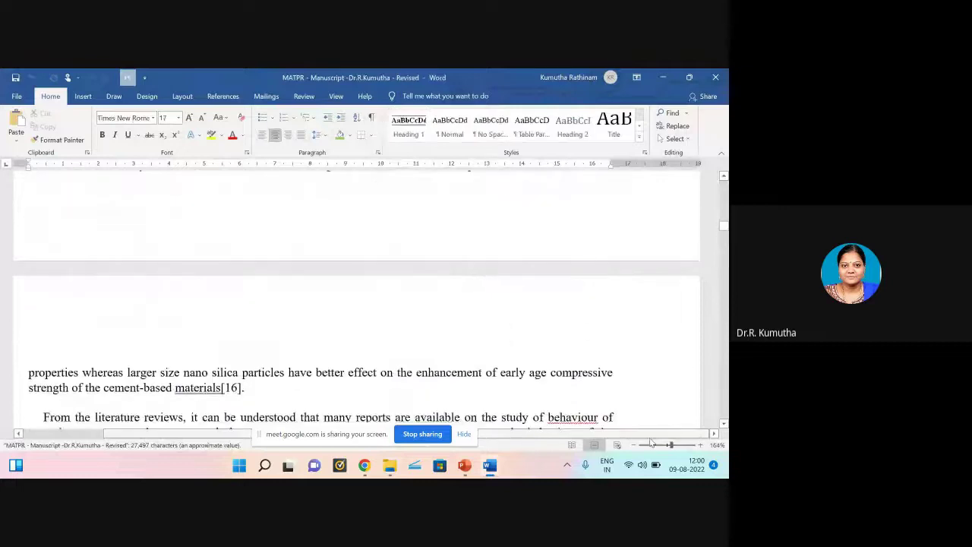
scroll(576, 355, up, 15)
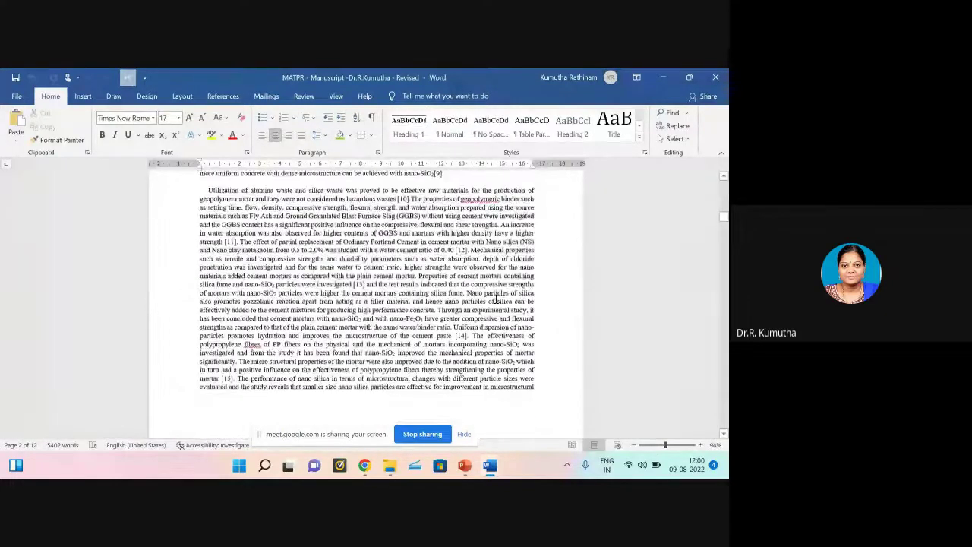
scroll(499, 299, up, 5)
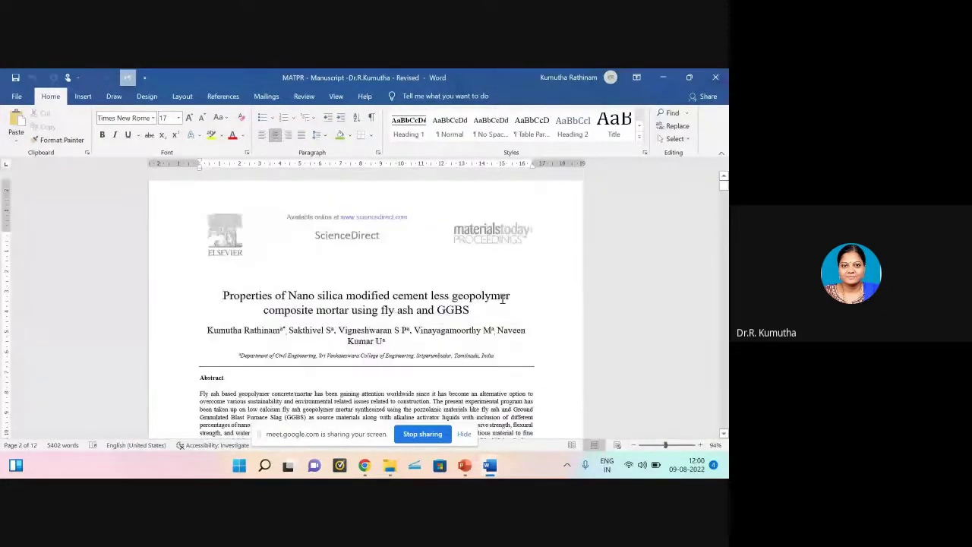
scroll(502, 299, down, 15)
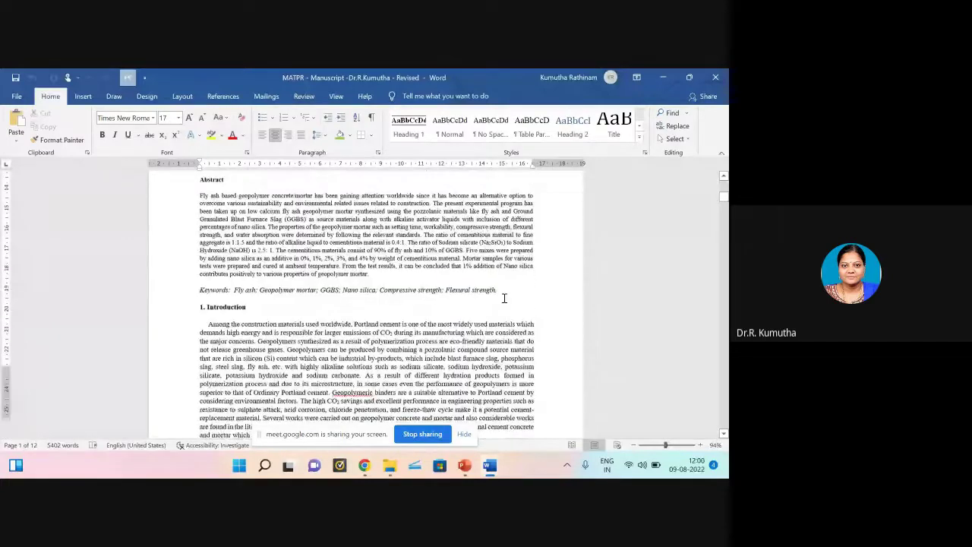
drag(724, 203, 669, 446)
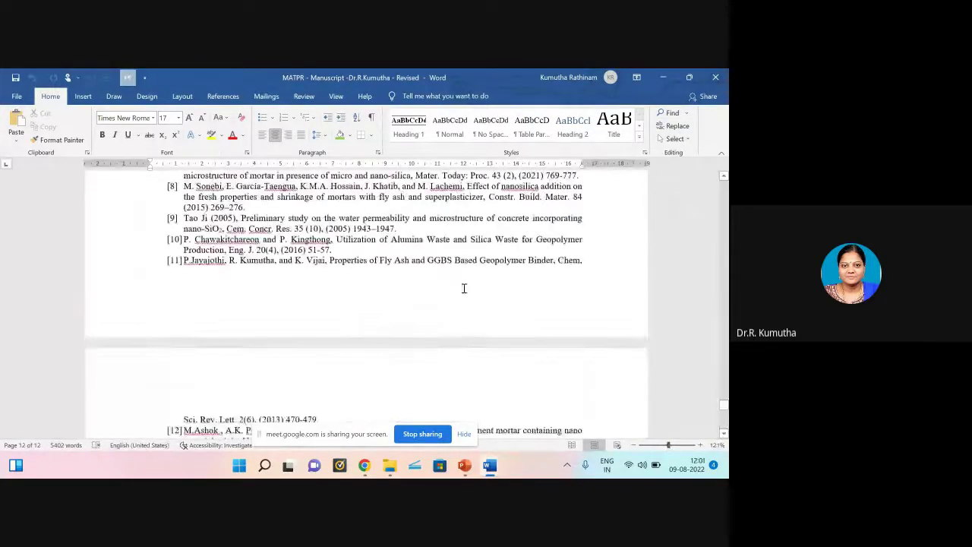
scroll(465, 286, up, 2)
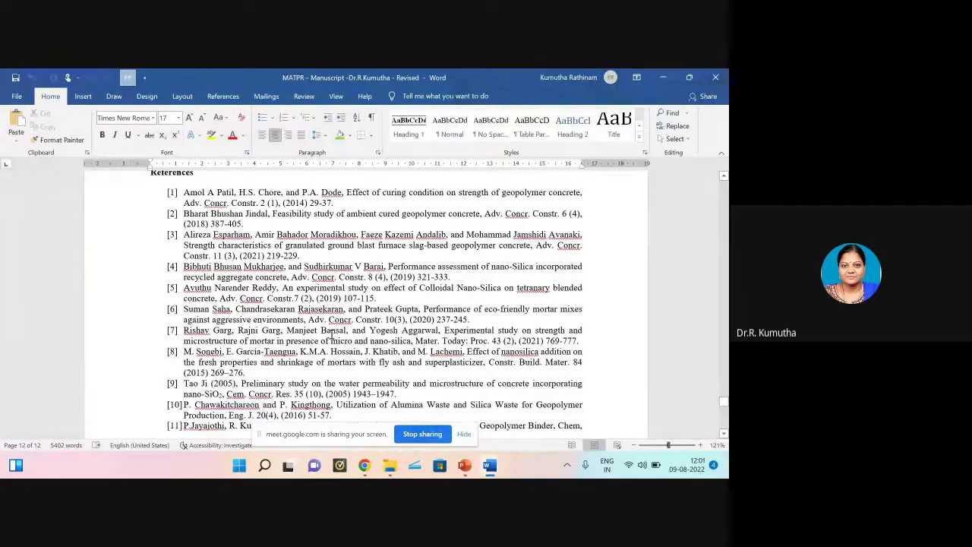
scroll(308, 341, up, 1)
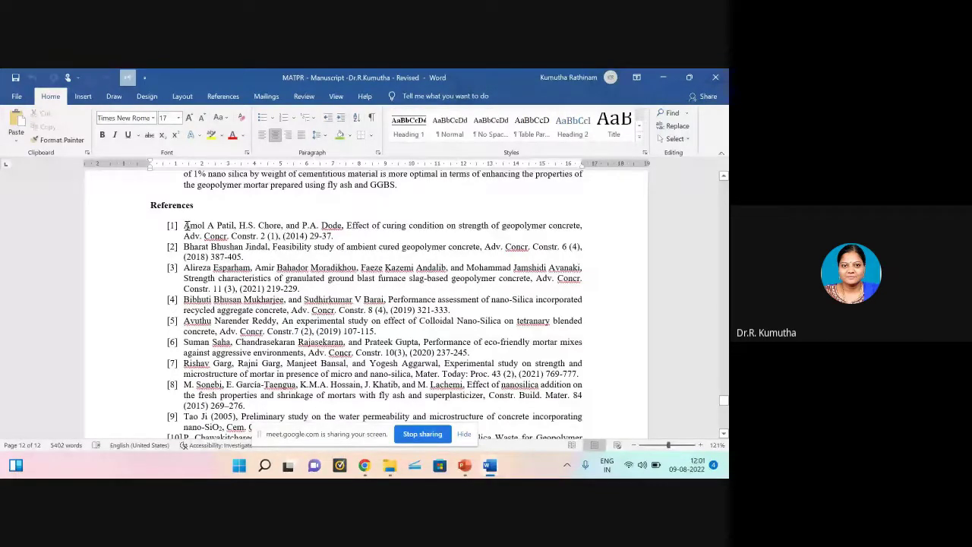
Step: Examine the first reference's title and journal details and the bracketed numbering of the References list
drag(195, 226, 582, 232)
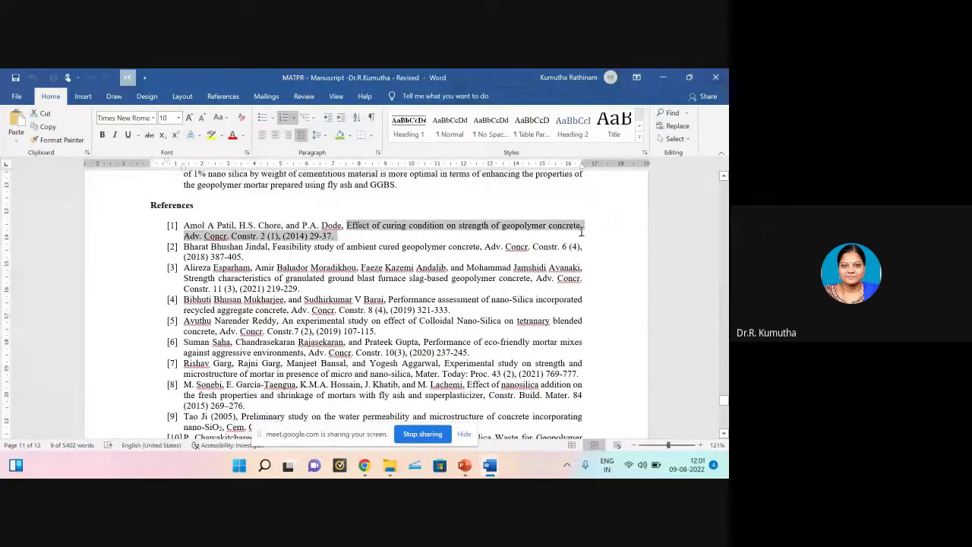
drag(184, 236, 265, 237)
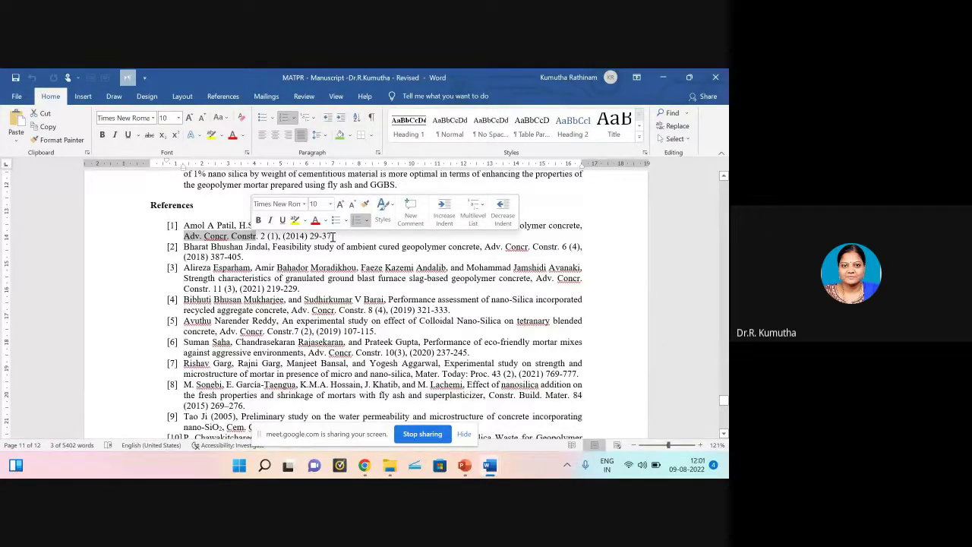
click(225, 240)
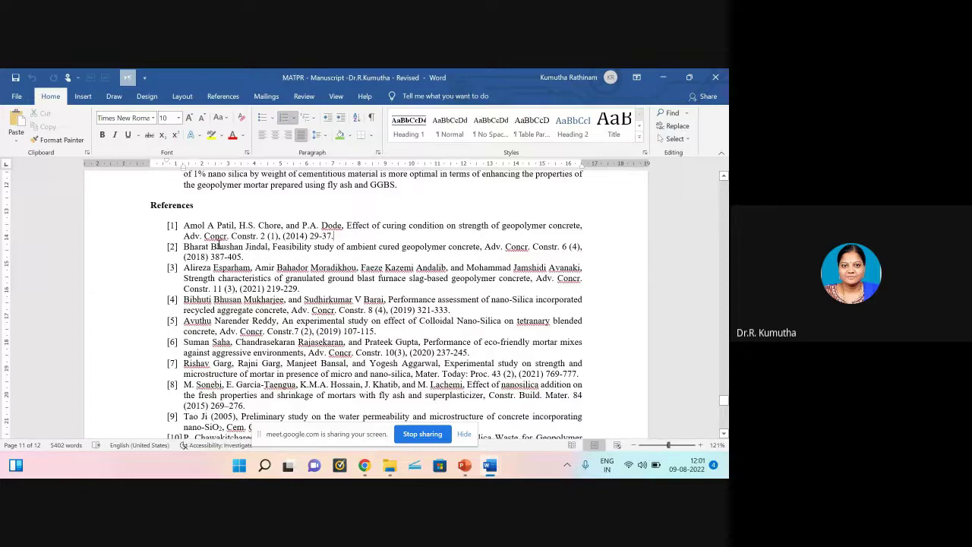
drag(186, 226, 218, 259)
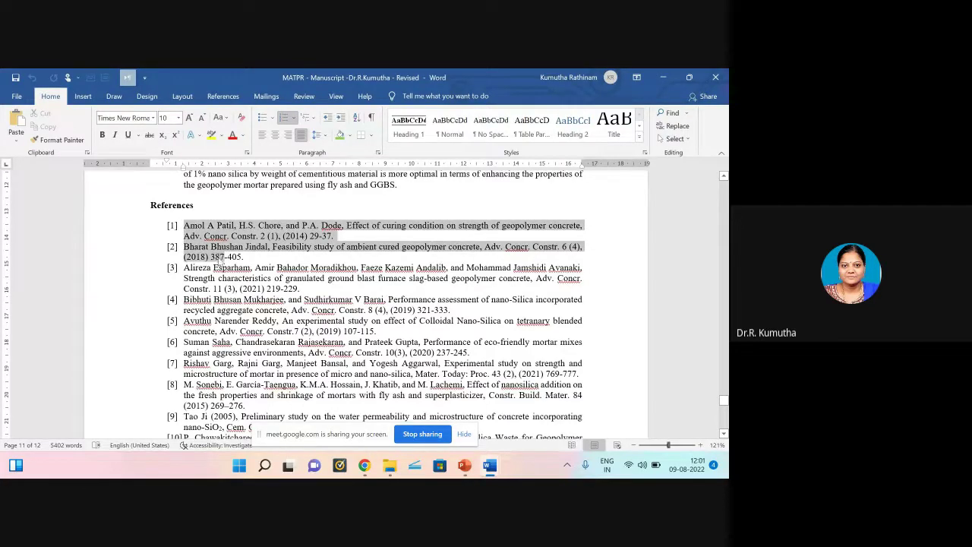
click(308, 226)
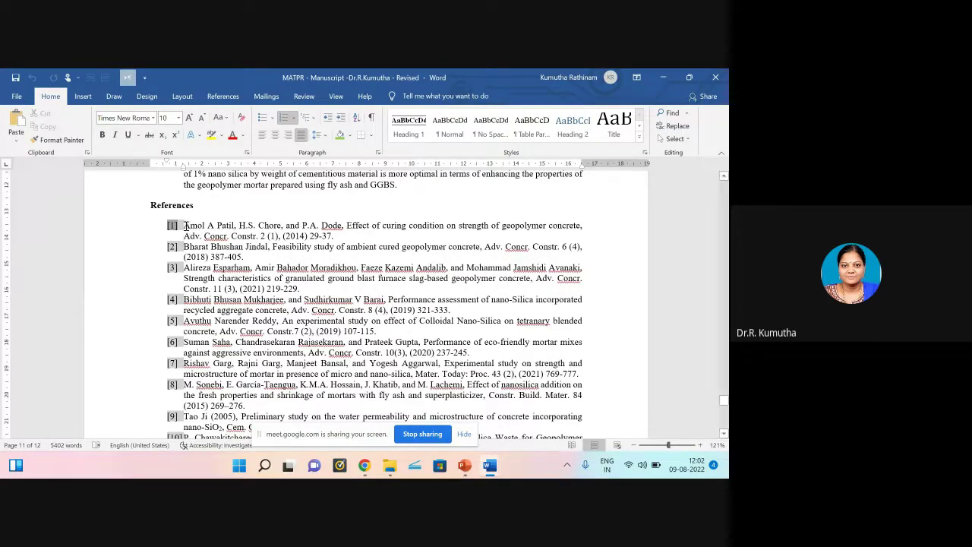
click(185, 226)
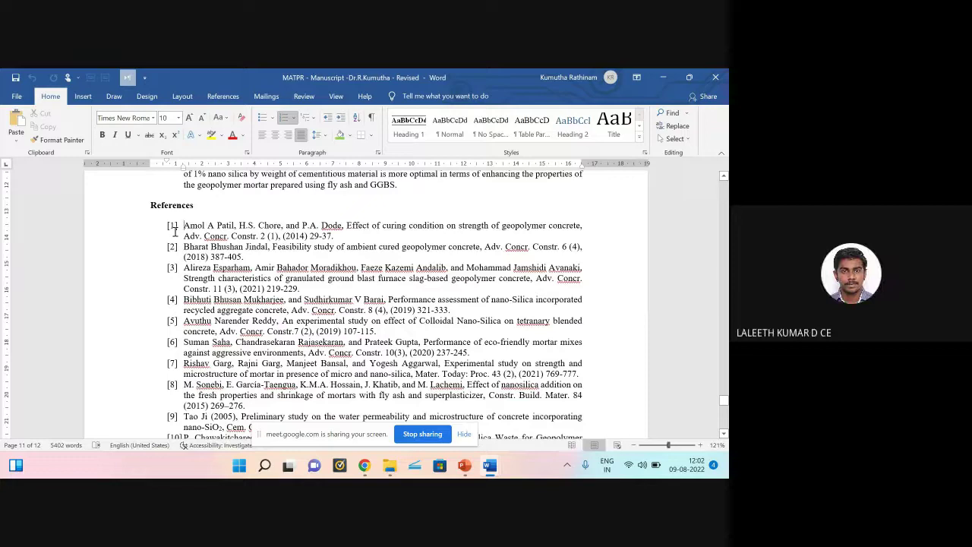
Step: Copy all the references, [1] to [21], from the manuscript into a new blank document
drag(183, 226, 404, 340)
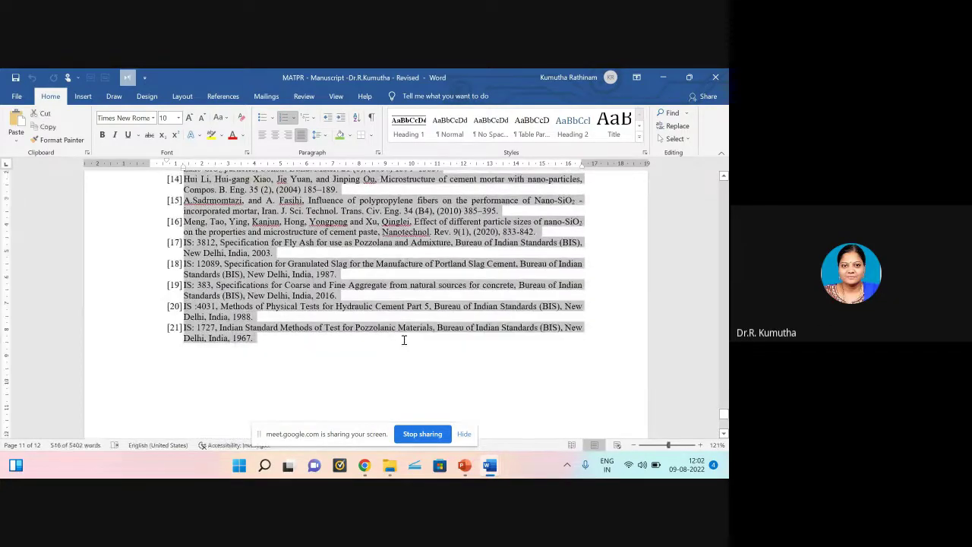
click(16, 96)
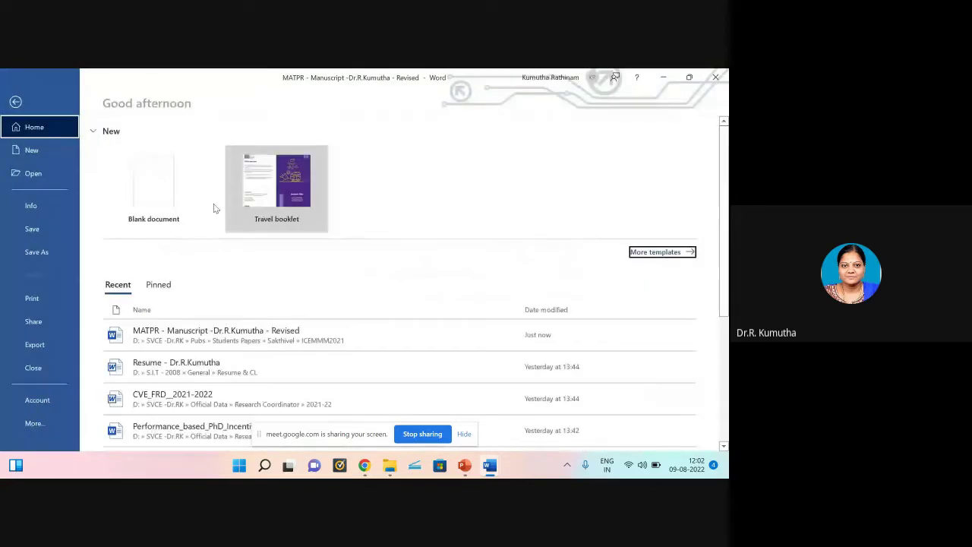
click(161, 192)
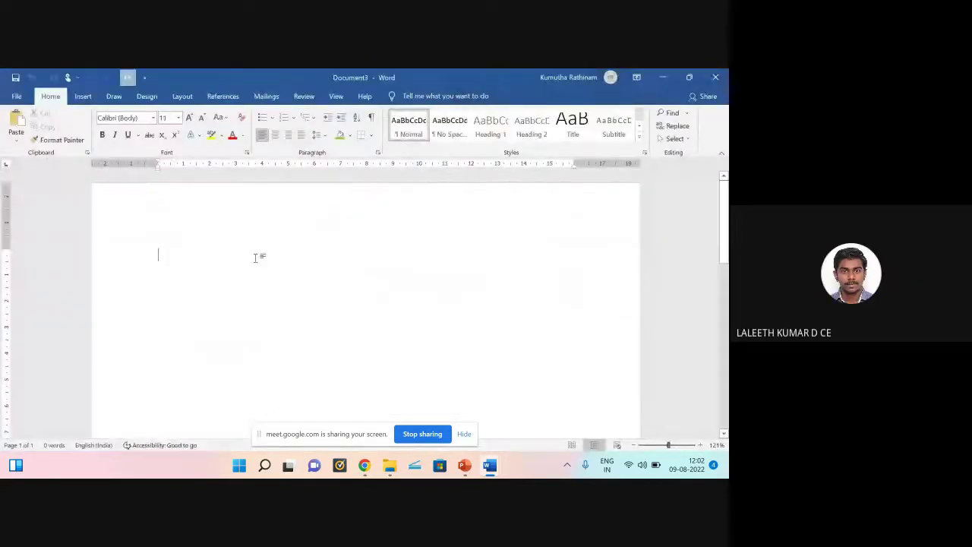
key(ctrl+v)
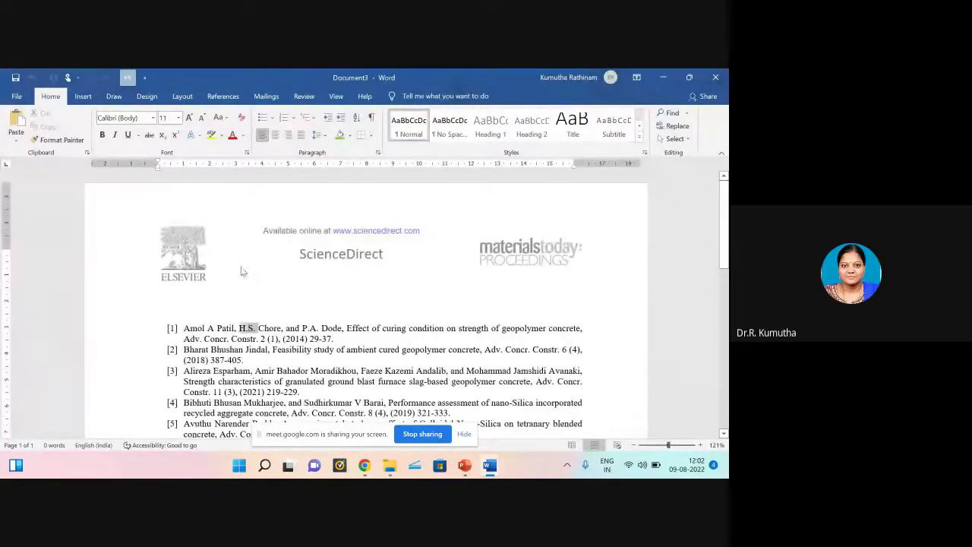
drag(251, 289, 266, 468)
key(ctrl+v)
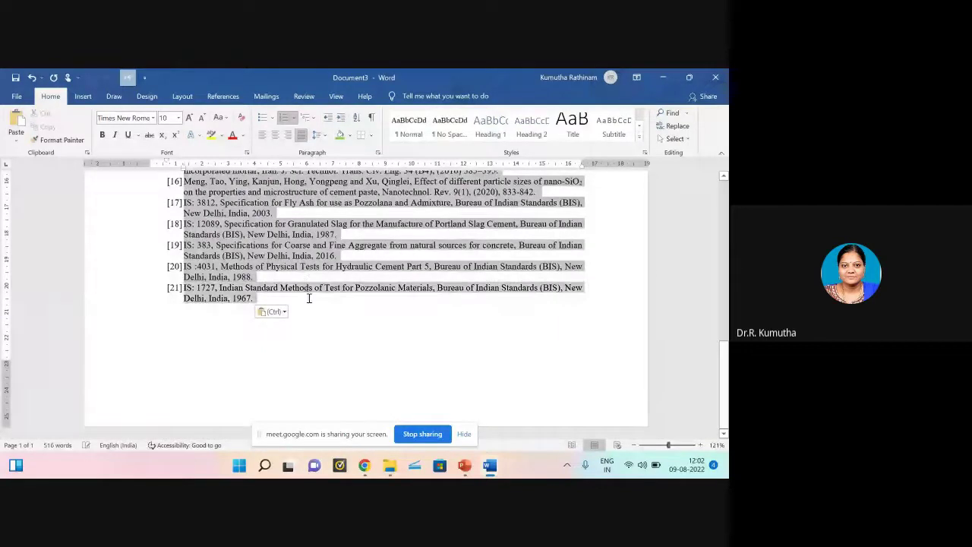
Step: Remove the bracketed numbering from all the pasted references
click(294, 119)
click(302, 163)
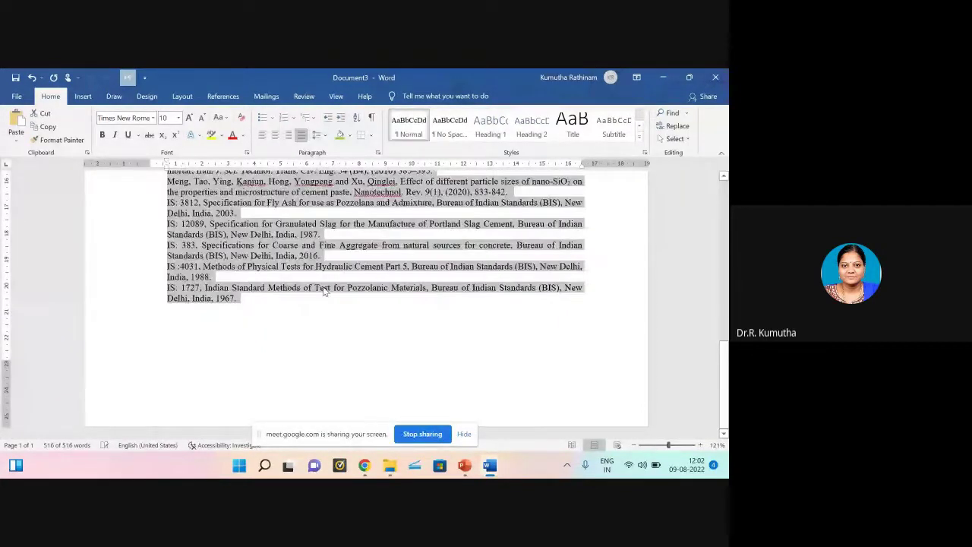
scroll(312, 296, up, 10)
scroll(316, 344, down, 2)
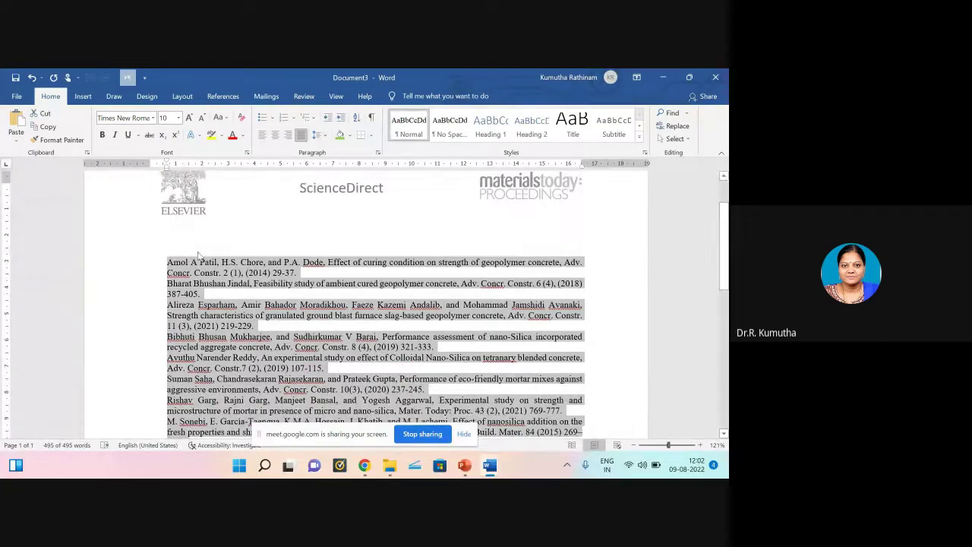
Step: Left-align all the pasted references
click(262, 135)
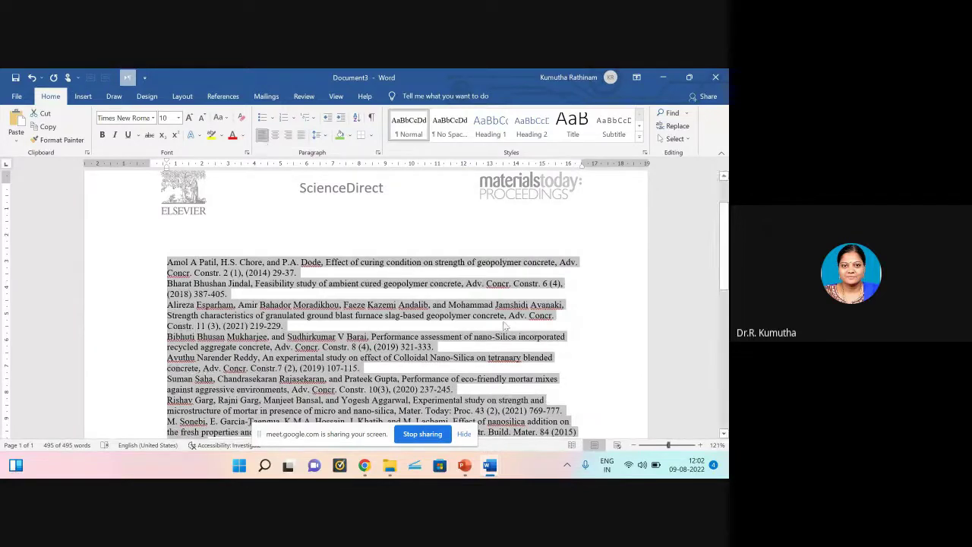
scroll(576, 334, down, 1)
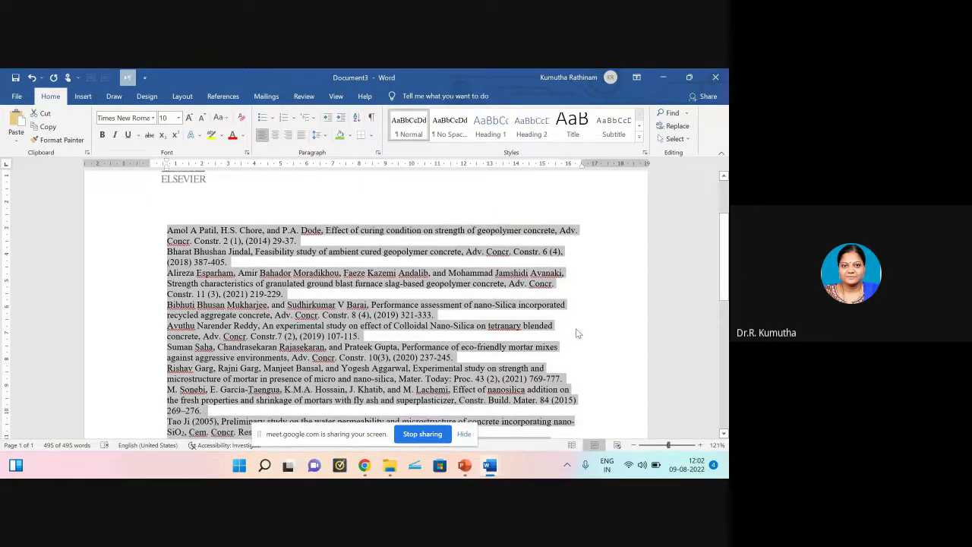
drag(669, 446, 671, 446)
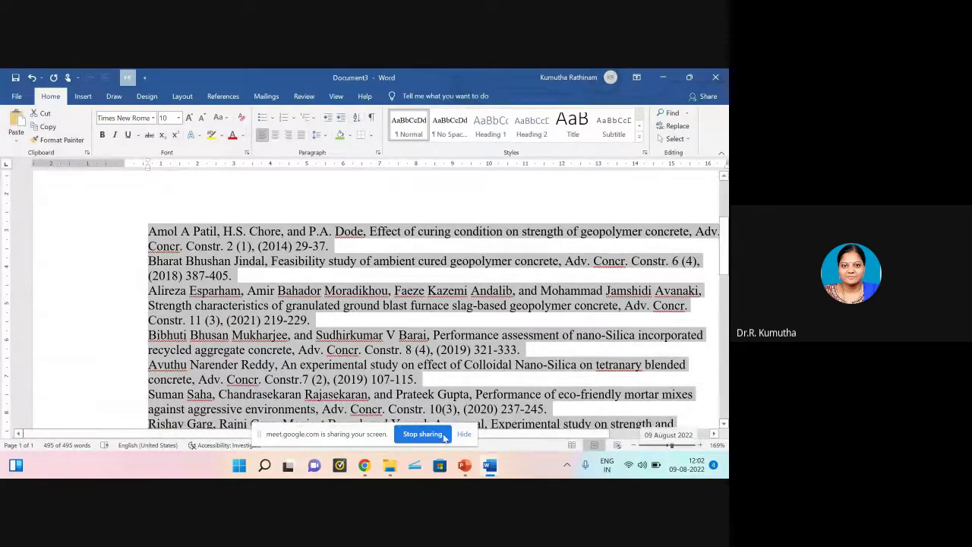
drag(392, 439, 164, 479)
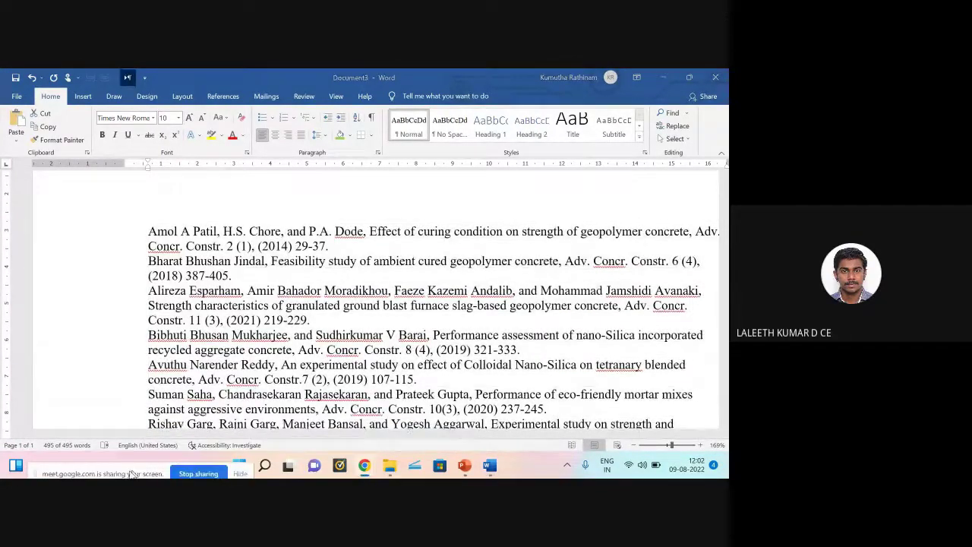
Step: Center all the pasted references
click(275, 137)
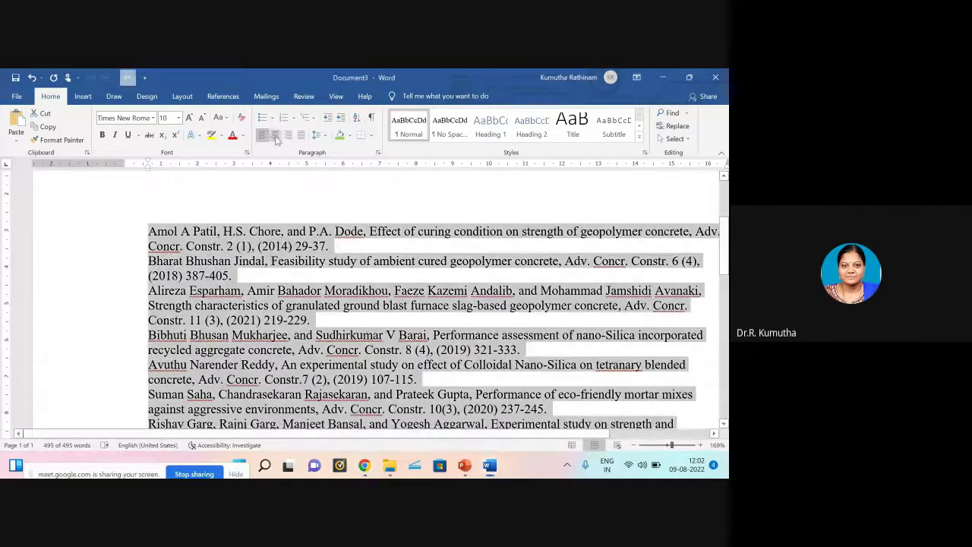
click(276, 136)
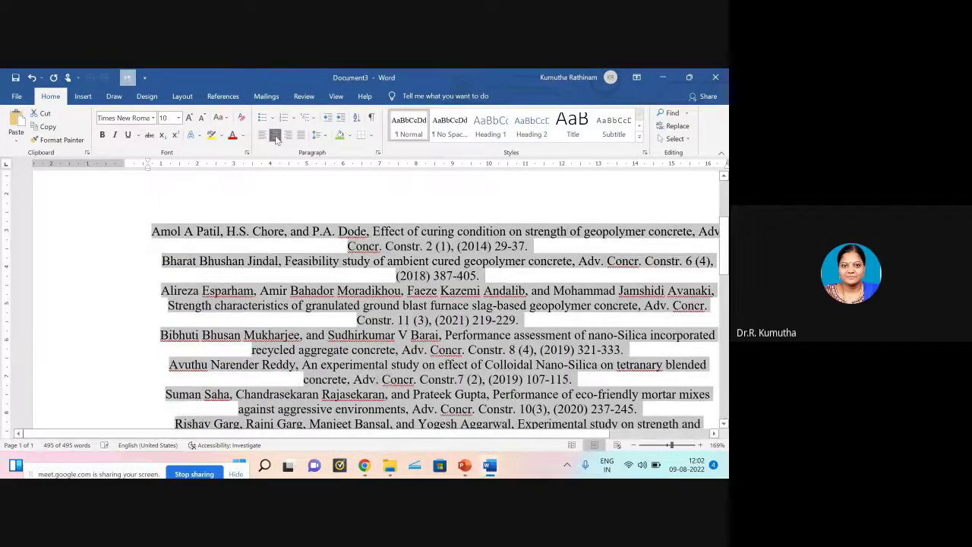
drag(604, 437, 669, 437)
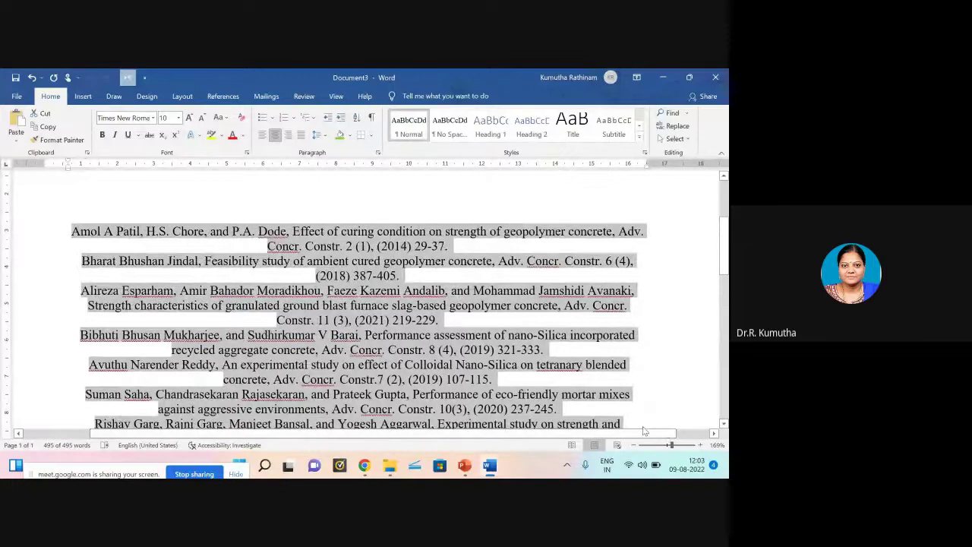
click(668, 336)
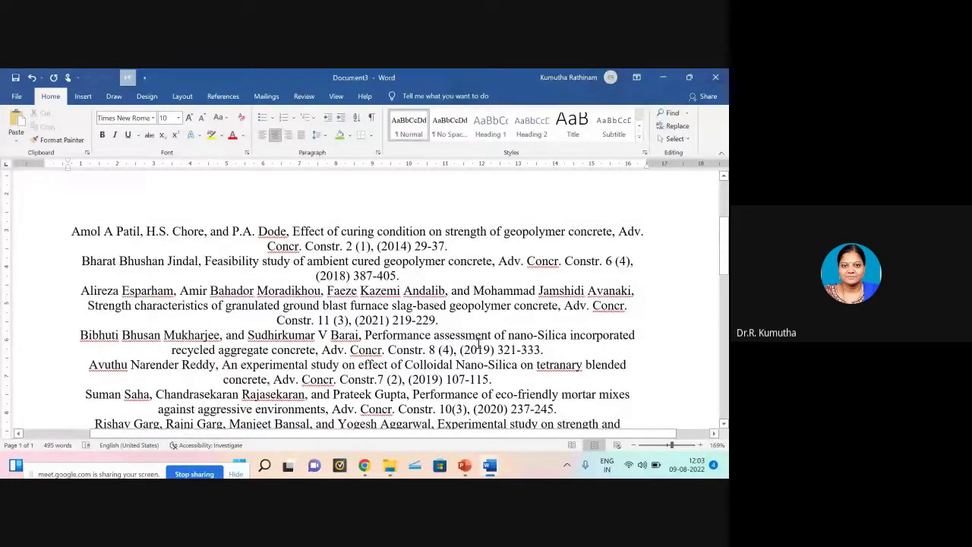
Step: Select the whole reference list again and right-align it
drag(70, 231, 478, 245)
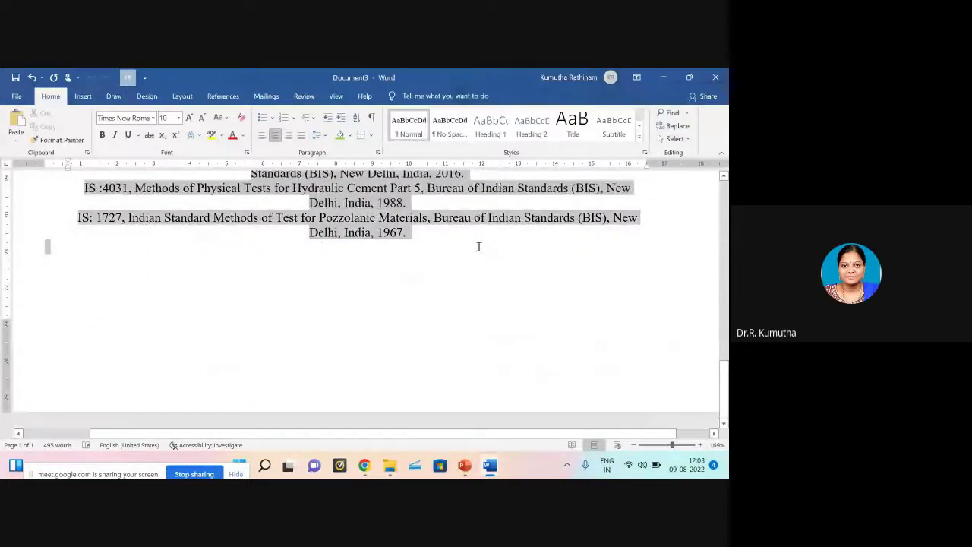
click(289, 134)
scroll(420, 271, up, 5)
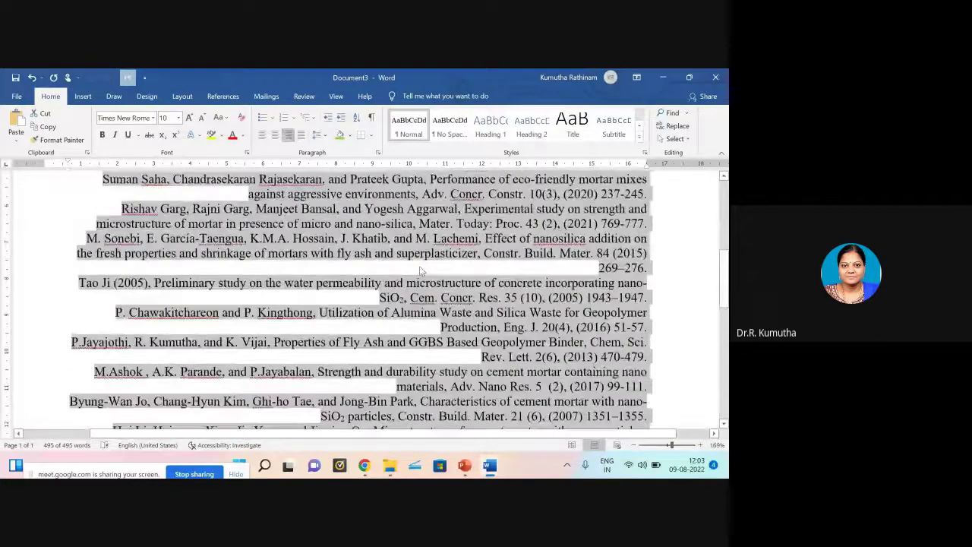
scroll(420, 271, up, 6)
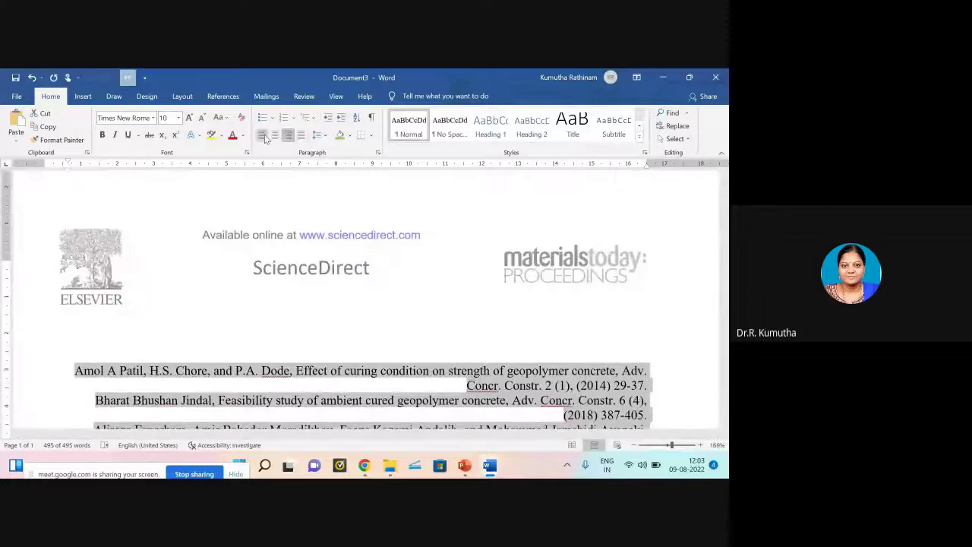
Step: Justify all the references so both text edges line up
click(262, 134)
click(302, 136)
scroll(434, 278, down, 5)
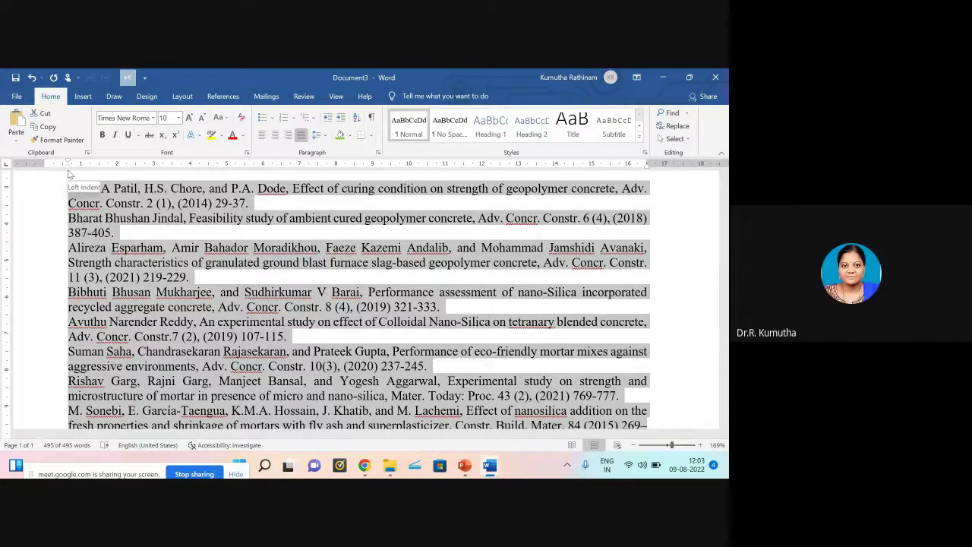
Step: Reduce the left indent of all the references to about 0.25 cm on the ruler
mouse_move(67, 171)
mouse_down()
mouse_move(54, 172)
mouse_move(81, 172)
mouse_move(54, 172)
mouse_up()
key(ctrl+a)
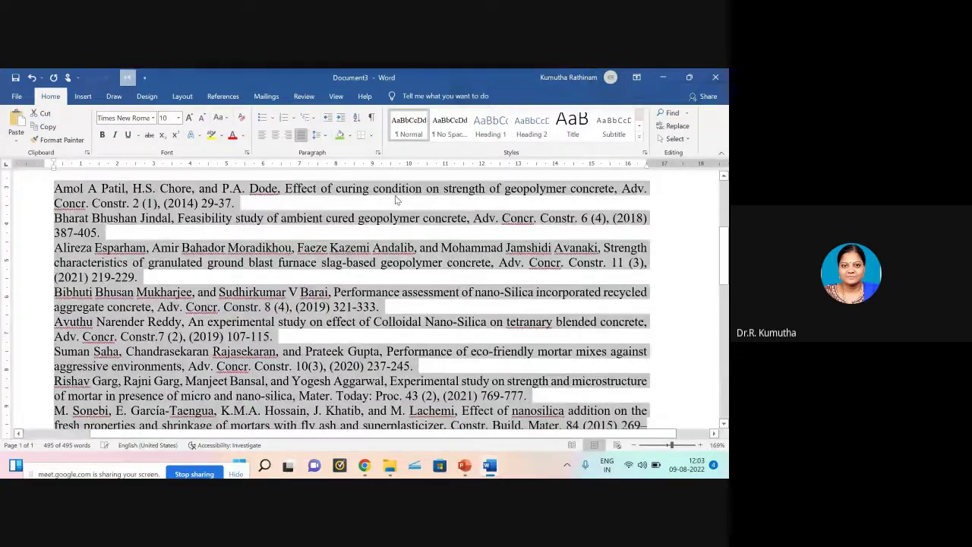
mouse_move(647, 170)
mouse_down()
mouse_move(714, 170)
mouse_move(652, 177)
mouse_up()
key(ctrl+a)
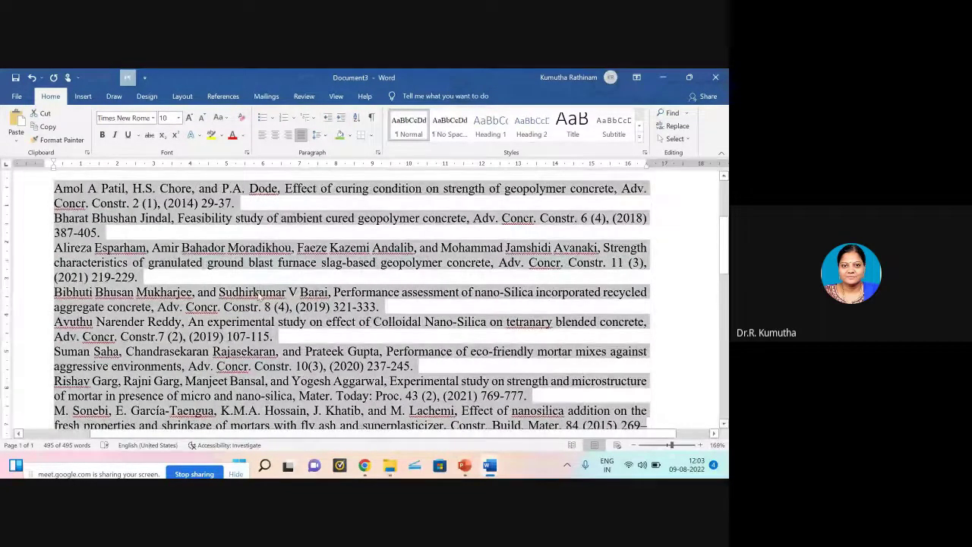
scroll(258, 296, up, 3)
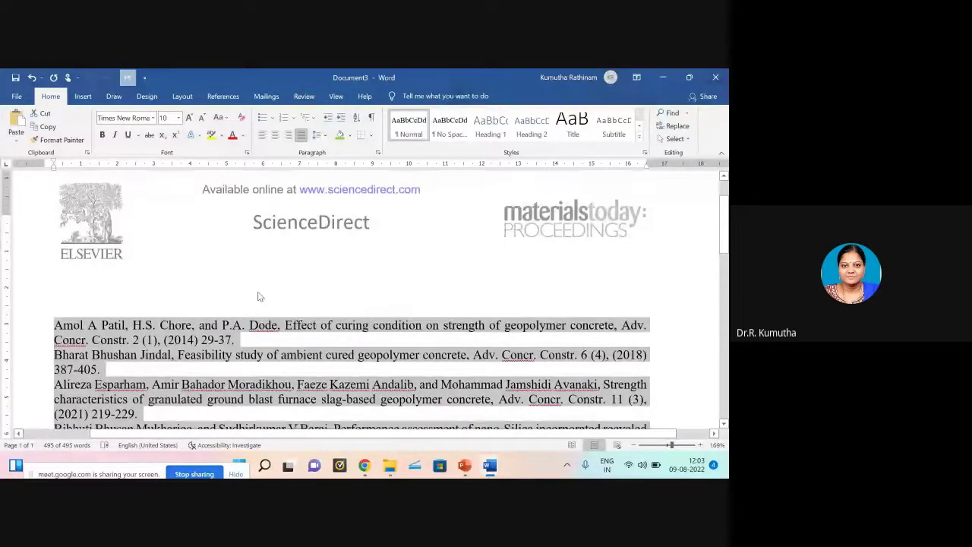
Step: Try round bullets on all the references and remove them again
click(262, 118)
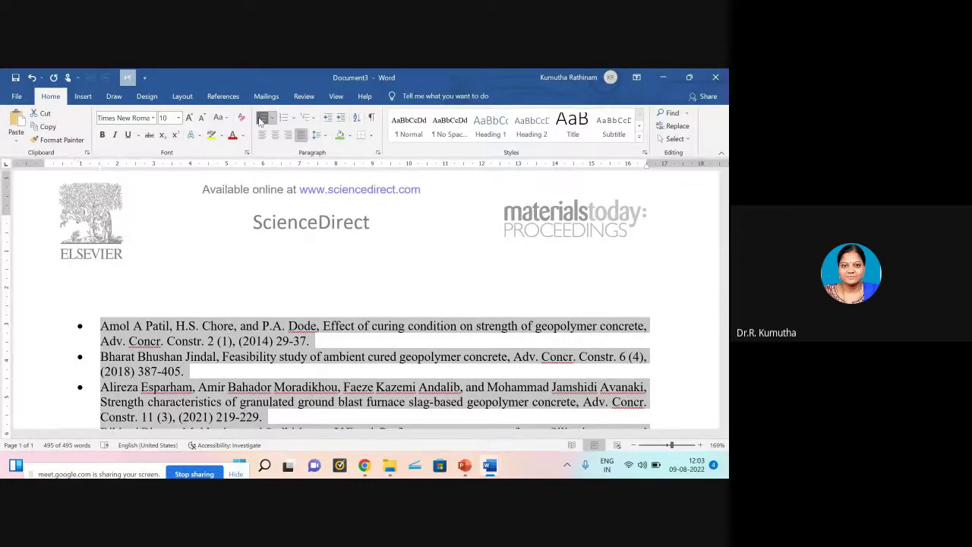
click(272, 118)
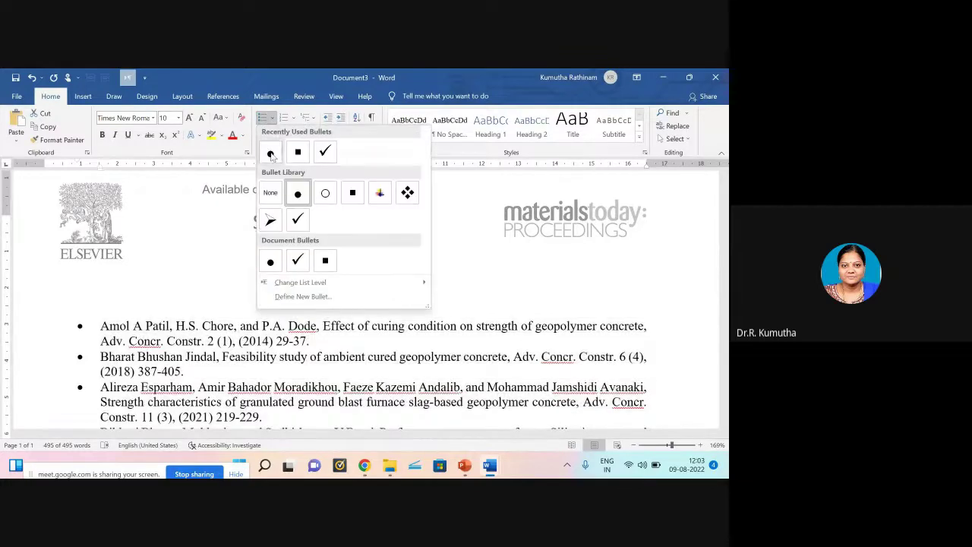
click(270, 192)
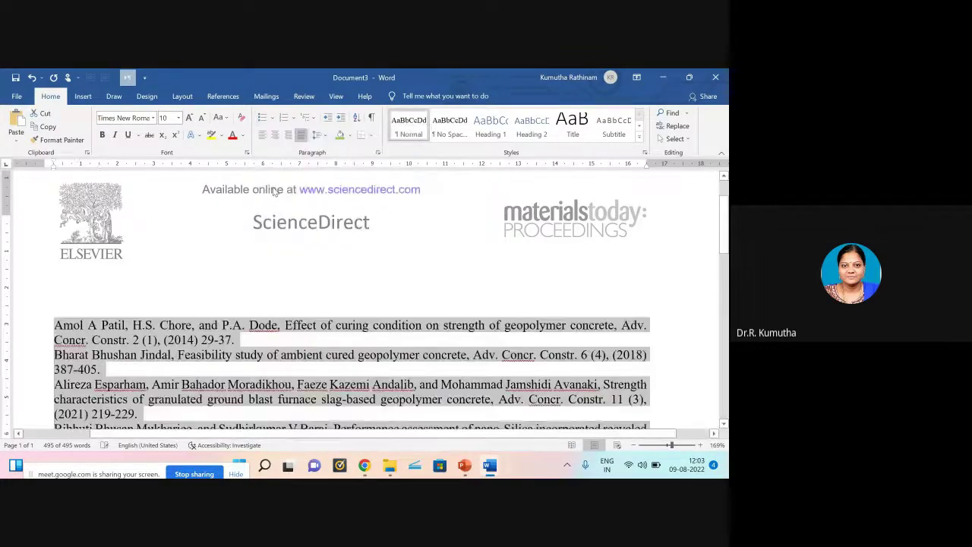
Step: Number all the references with the bracketed [1], [2], [3] format
click(294, 119)
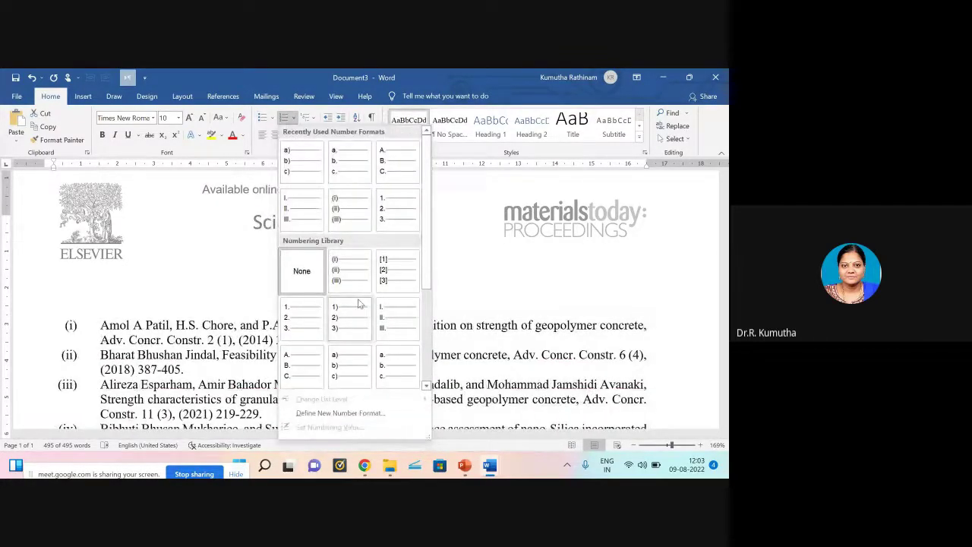
click(393, 273)
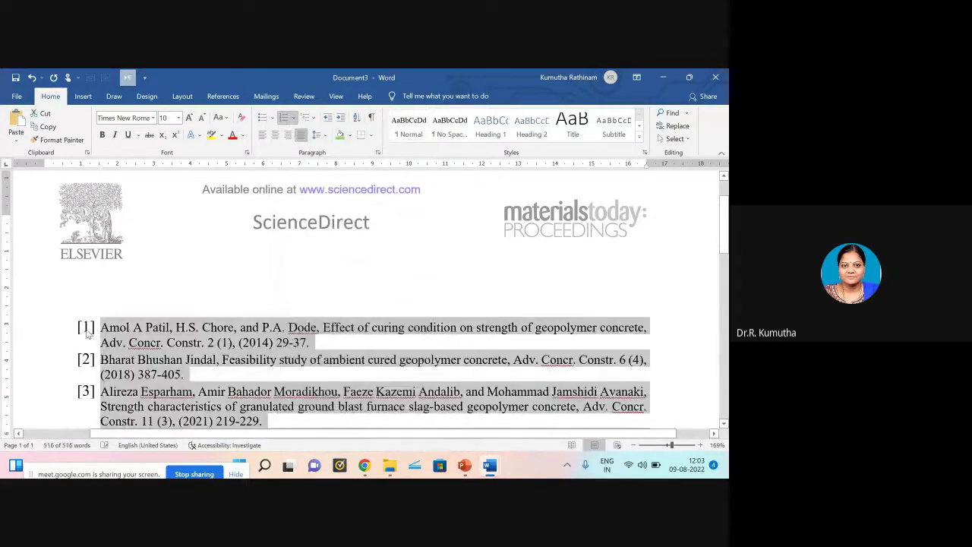
Step: Set the font size of all the bracketed list numbers to 10 pt, matching the reference text
click(99, 327)
scroll(114, 312, down, 5)
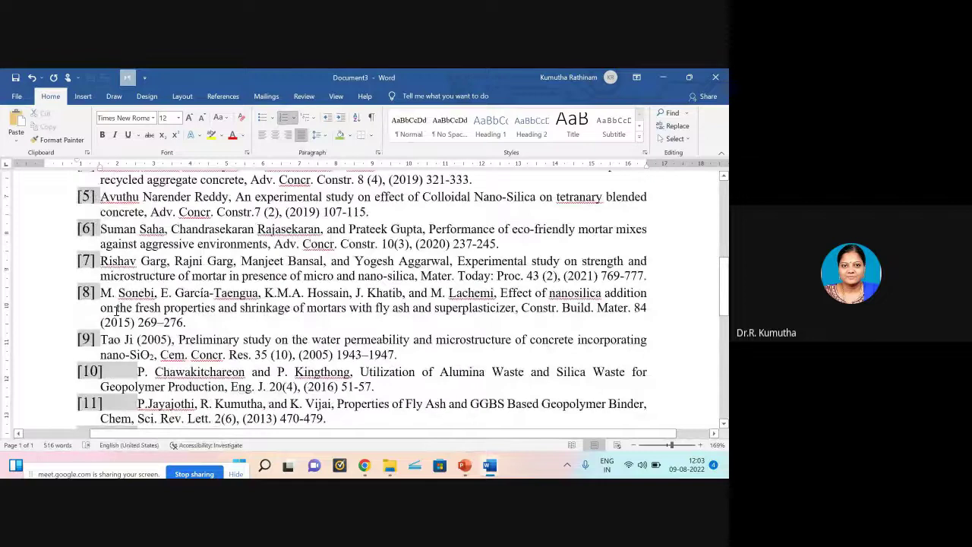
scroll(116, 312, down, 4)
scroll(111, 250, up, 12)
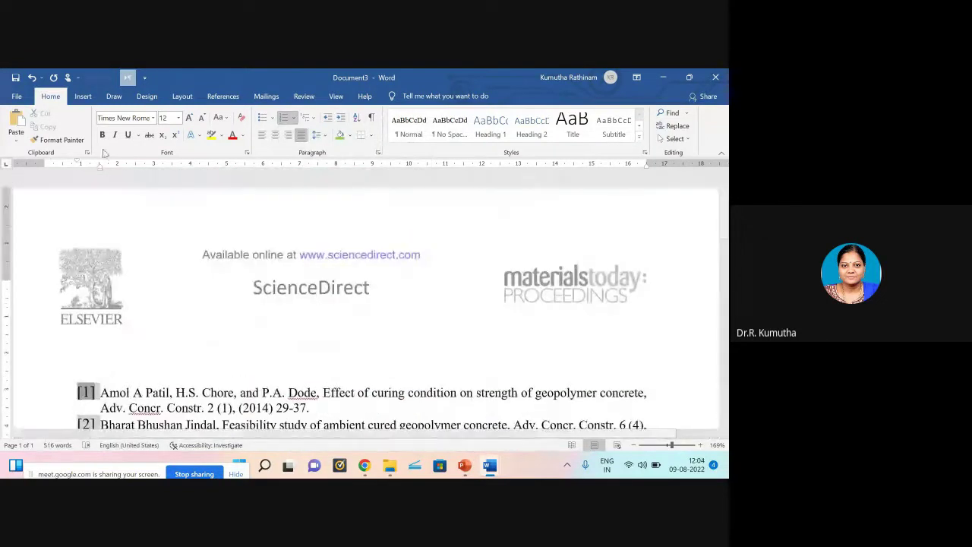
click(202, 119)
click(202, 120)
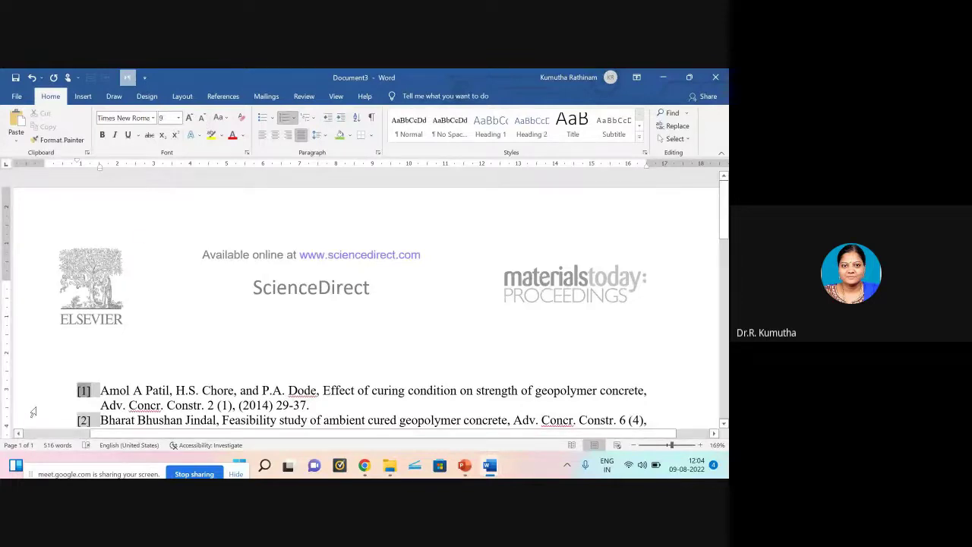
click(116, 391)
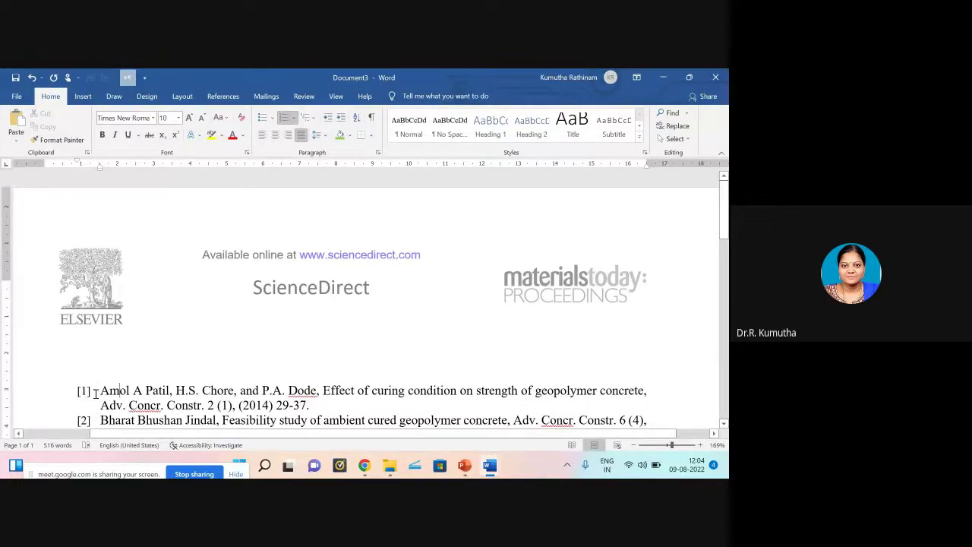
click(83, 390)
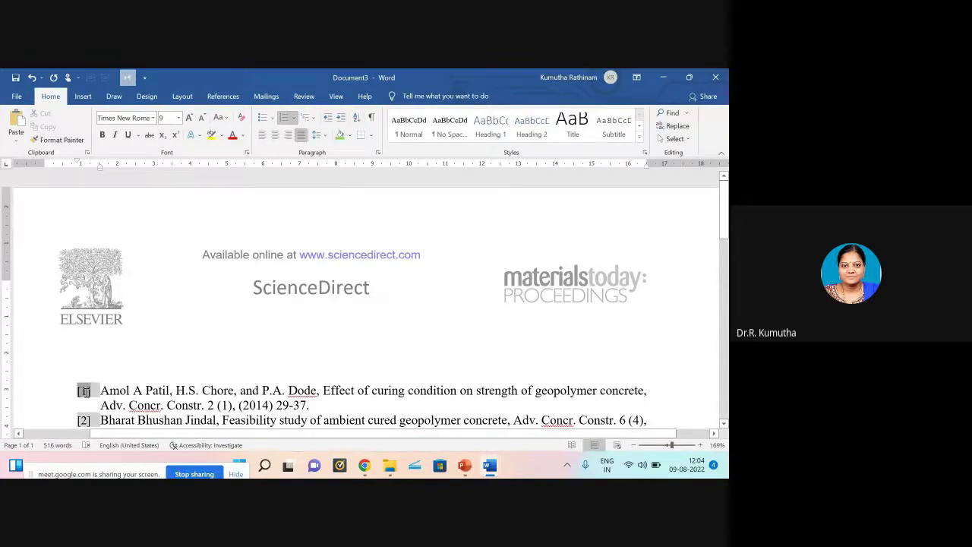
click(190, 118)
scroll(253, 402, down, 2)
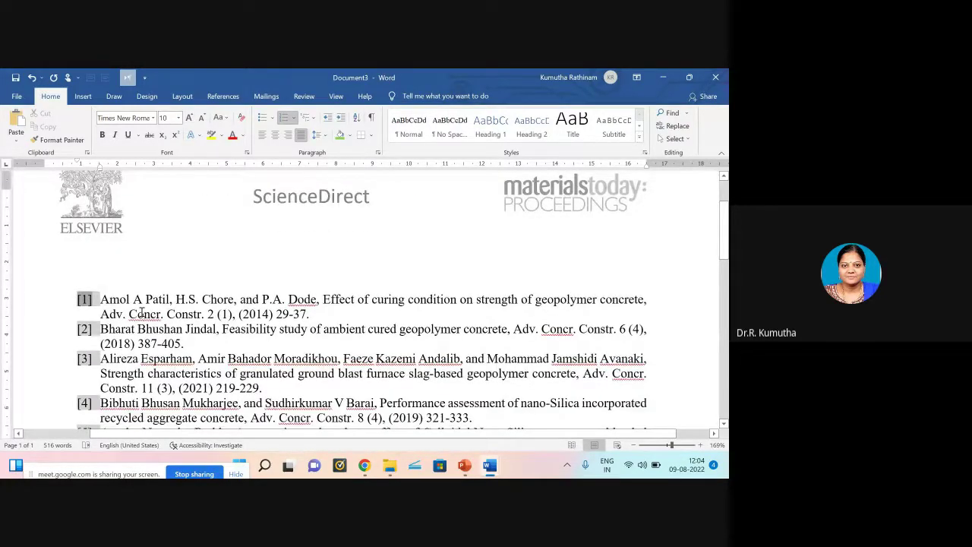
scroll(142, 311, down, 2)
click(143, 208)
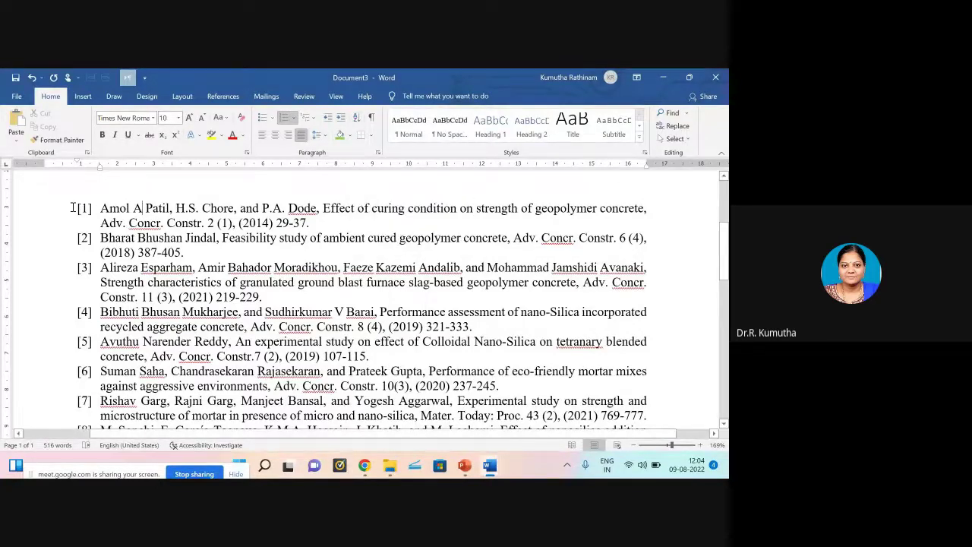
Step: Sort all the numbered references alphabetically by paragraph text in ascending order, with no header row
key(ctrl+a)
scroll(503, 267, down, 15)
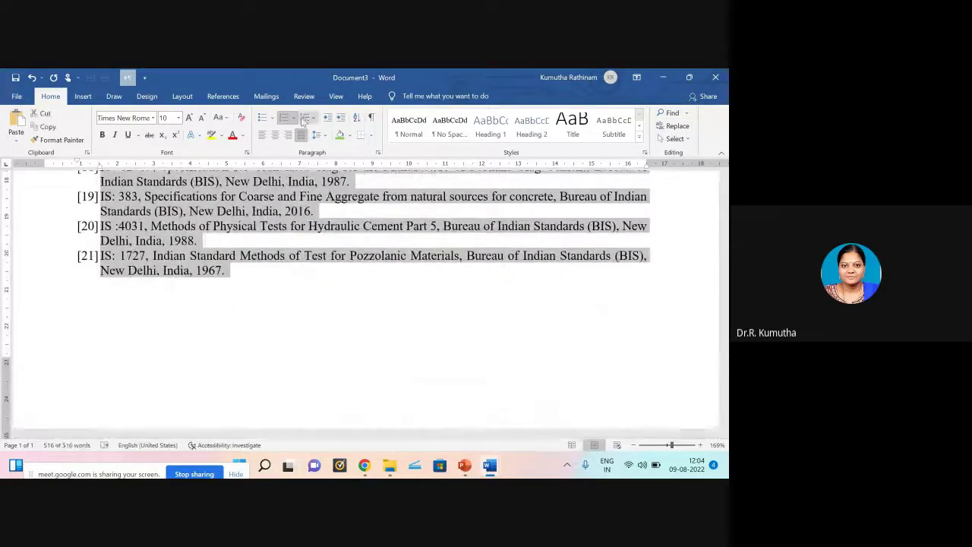
scroll(374, 204, up, 15)
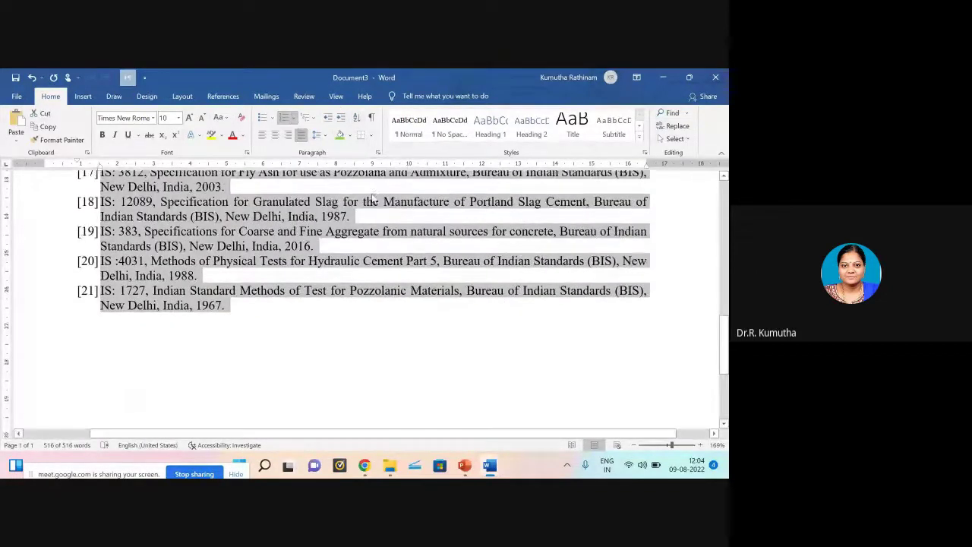
scroll(375, 204, up, 3)
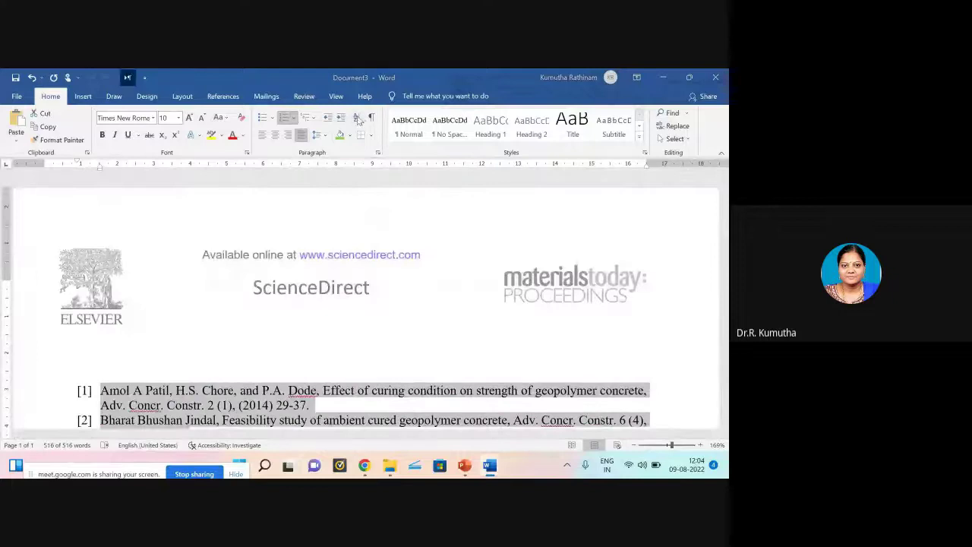
click(357, 118)
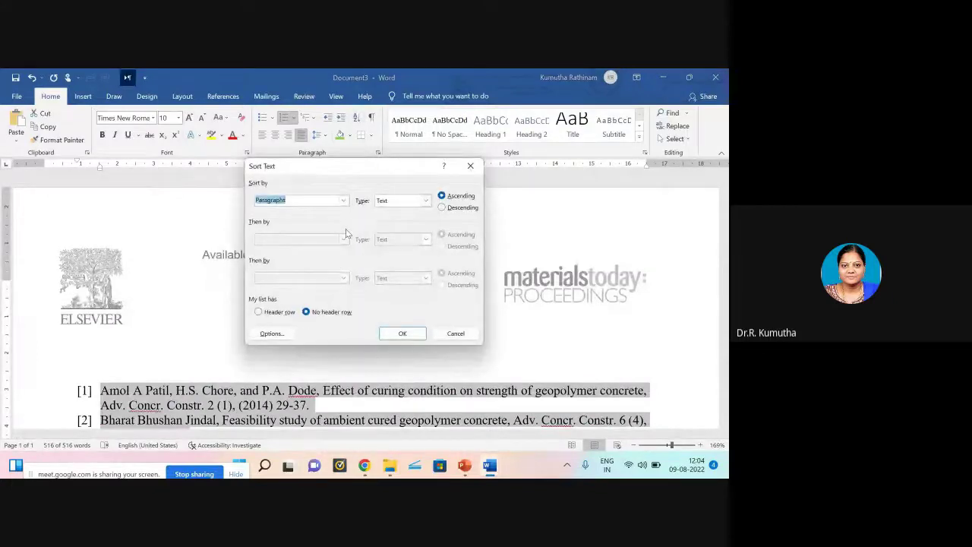
click(404, 335)
Step: Examine the alphabetical order and the numbering of the sorted references, starting from the first entry
scroll(399, 341, down, 5)
scroll(395, 344, up, 4)
click(108, 303)
scroll(109, 302, down, 1)
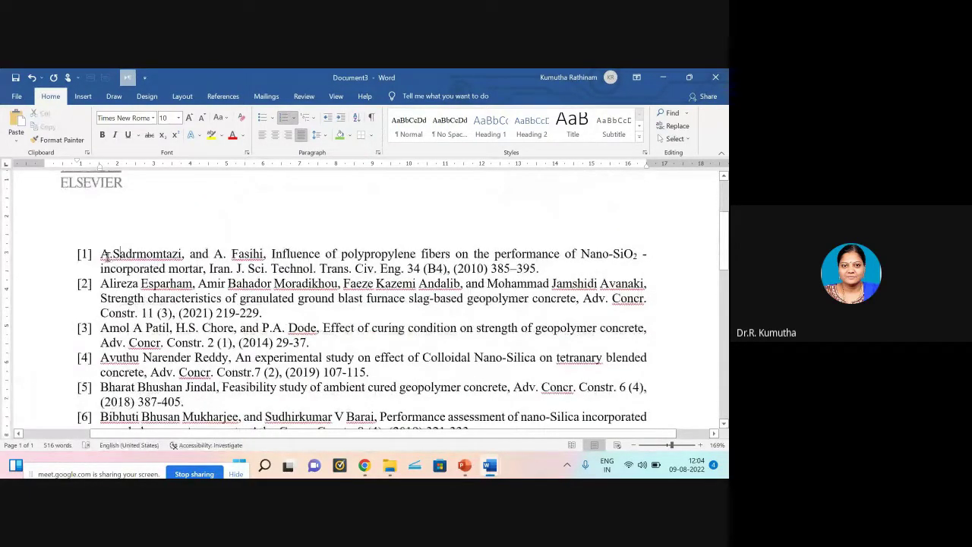
scroll(107, 310, down, 2)
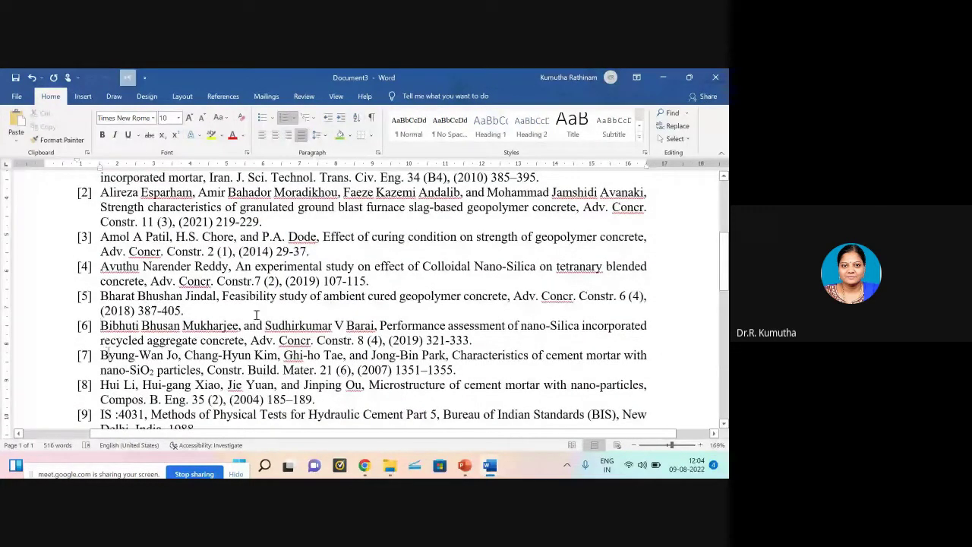
scroll(256, 315, up, 2)
scroll(257, 320, up, 2)
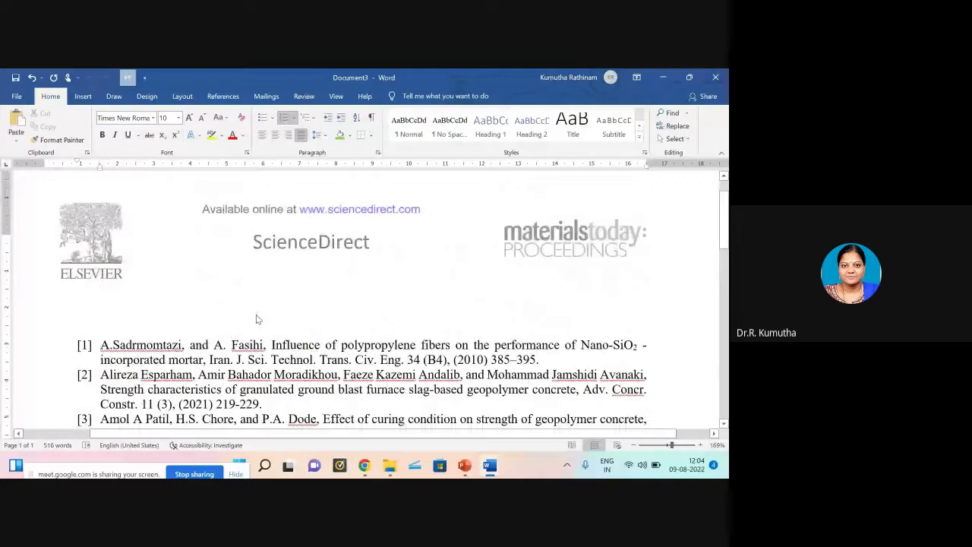
scroll(258, 320, up, 1)
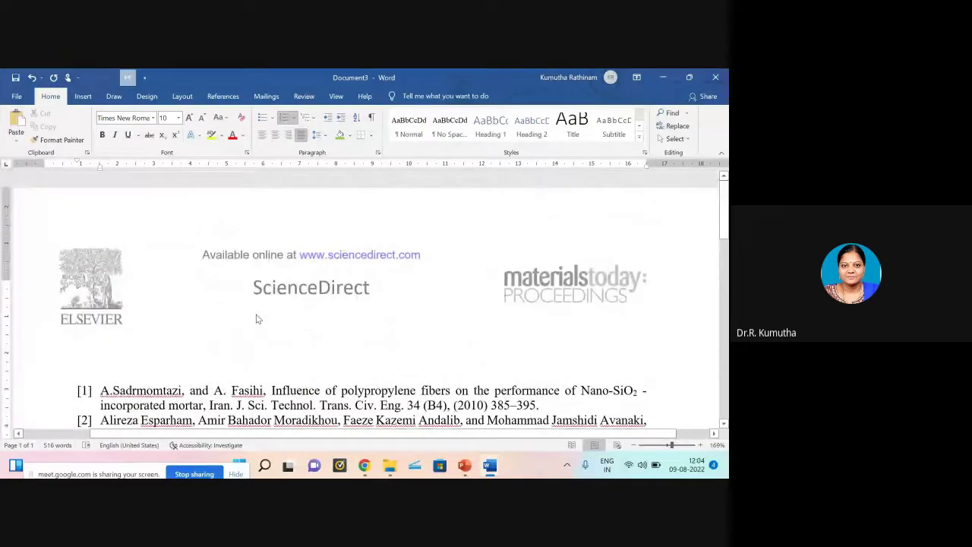
Step: Try bullets on the sorted reference list, and renumber the references in the plain 1., 2., 3. format
scroll(161, 351, down, 2)
scroll(165, 347, down, 7)
scroll(165, 346, up, 6)
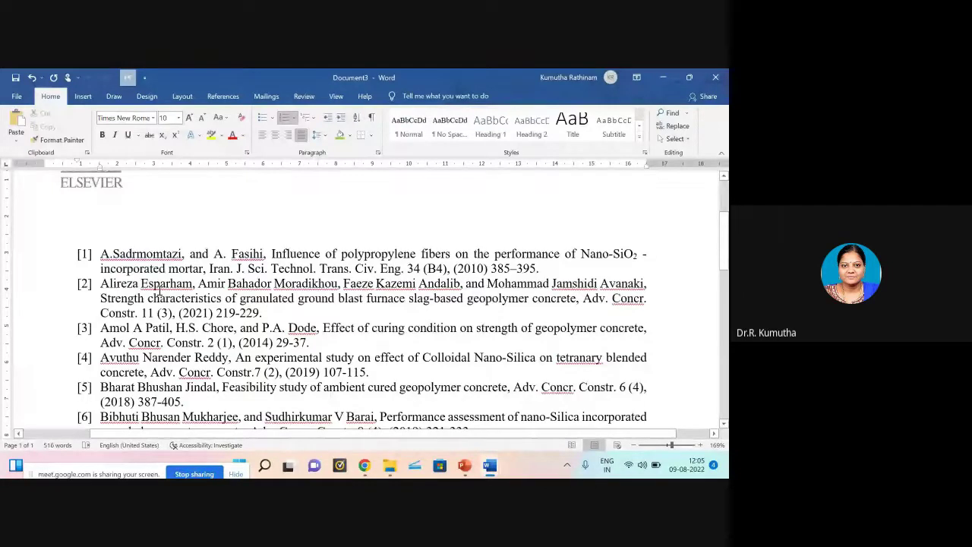
click(262, 120)
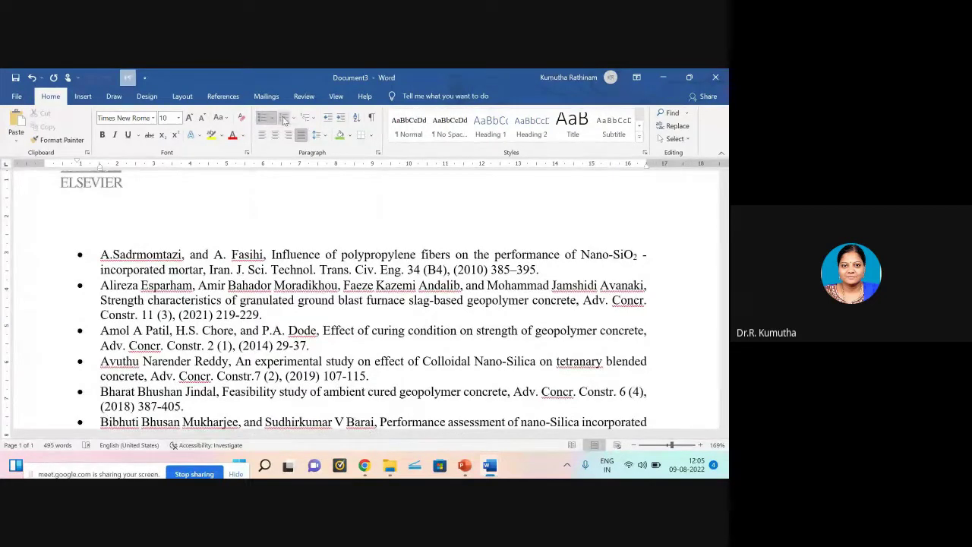
click(284, 120)
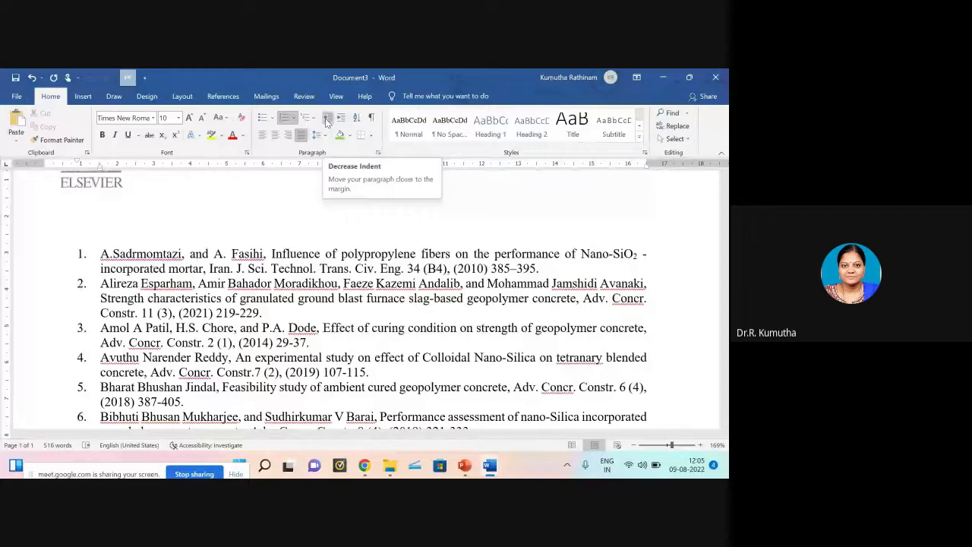
Step: Show the paragraph marks and hidden formatting symbols, and hide them again
click(371, 119)
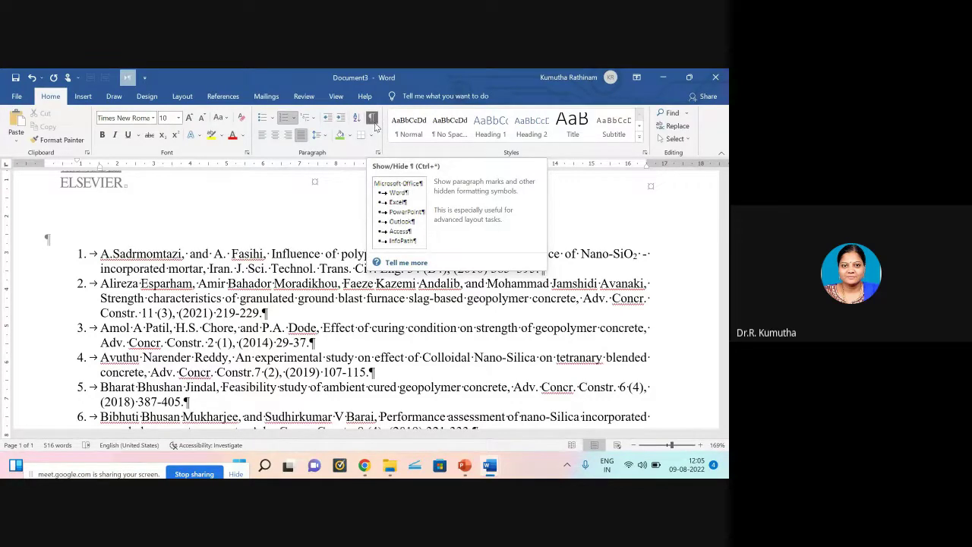
click(373, 122)
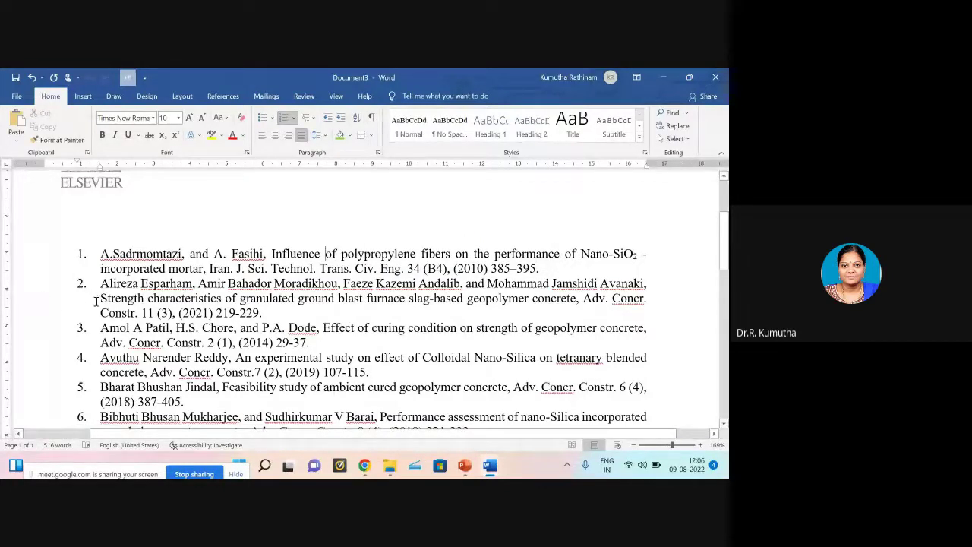
Step: Copy the body paragraph under section 3.5 Flexural strength in the MATPR manuscript document
mouse_move(498, 467)
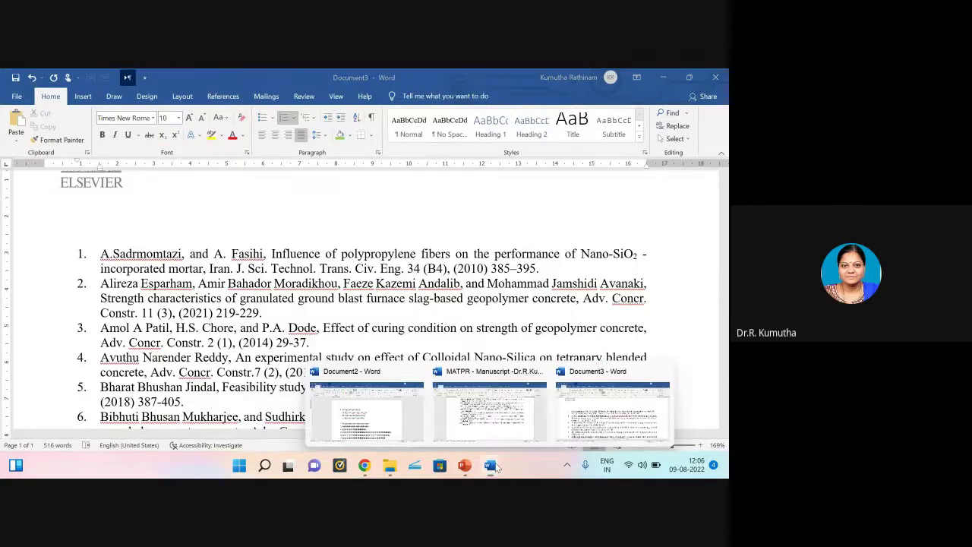
click(497, 422)
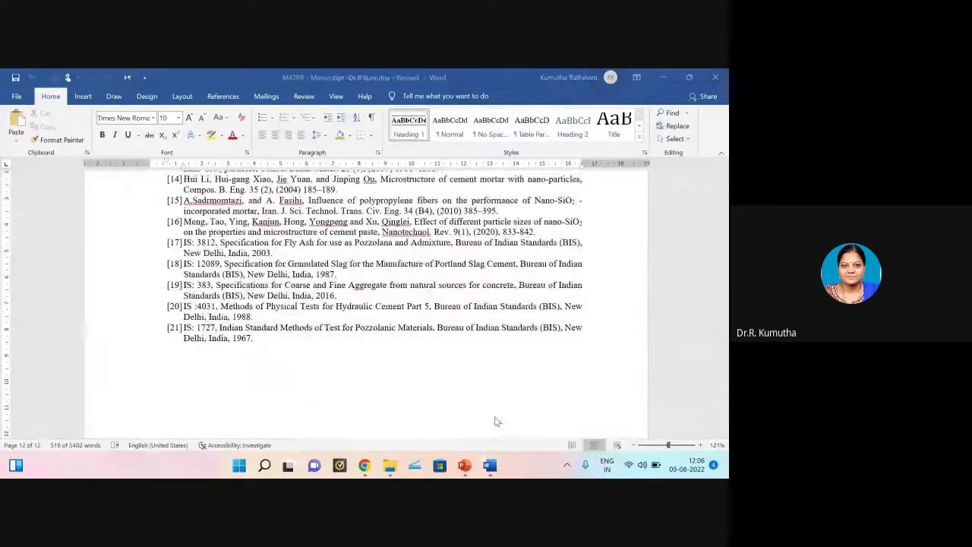
scroll(326, 310, up, 15)
scroll(326, 310, up, 20)
scroll(332, 323, down, 3)
drag(159, 263, 387, 346)
key(ctrl+c)
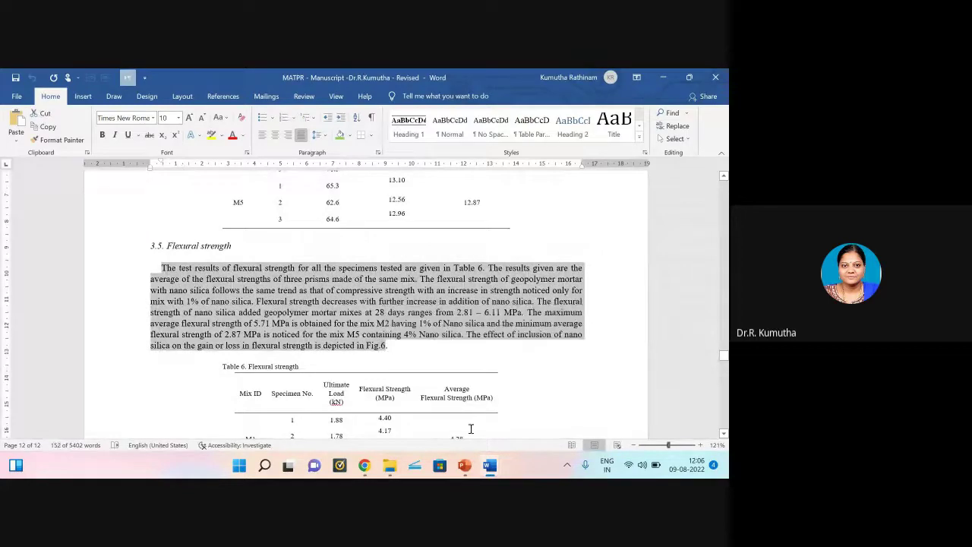
Step: Switch to Document2 and close it without saving the changes
click(491, 470)
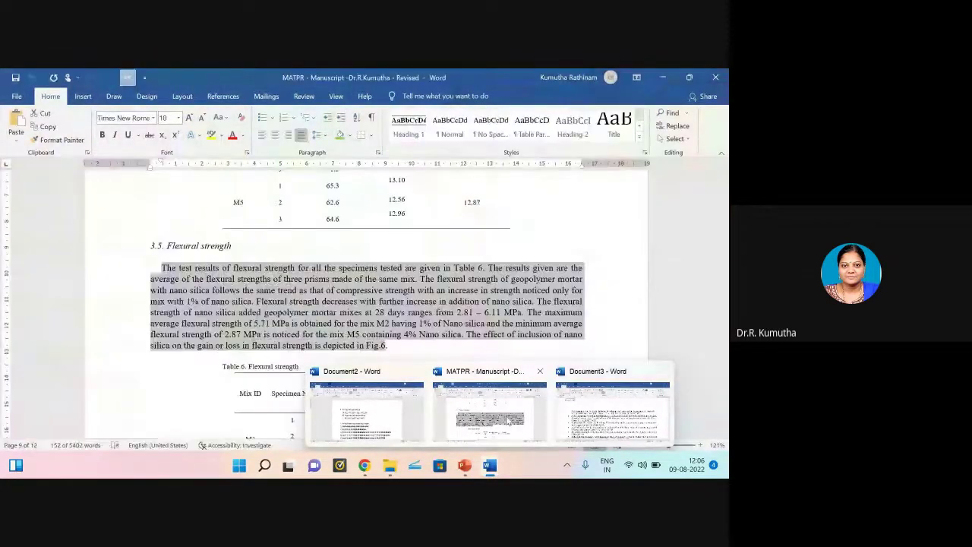
click(366, 426)
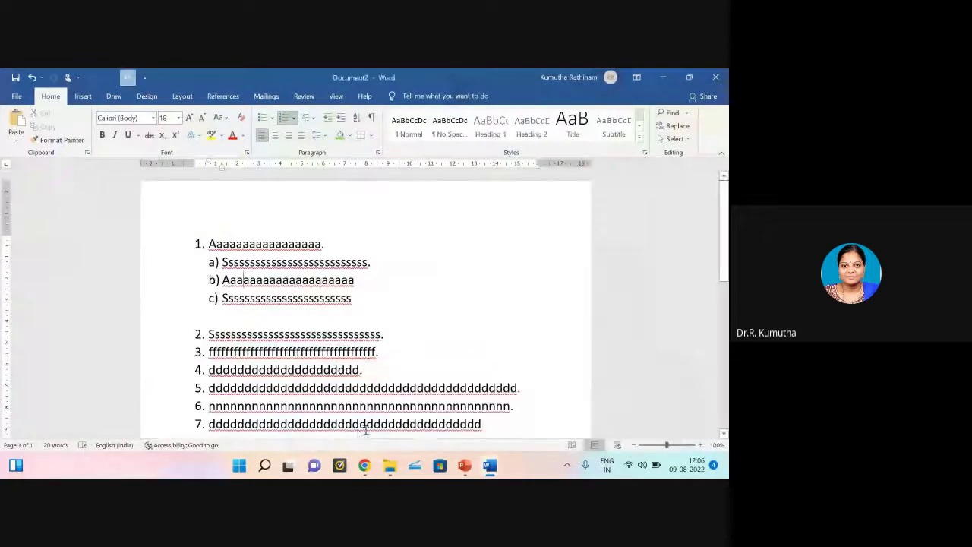
click(716, 76)
click(415, 328)
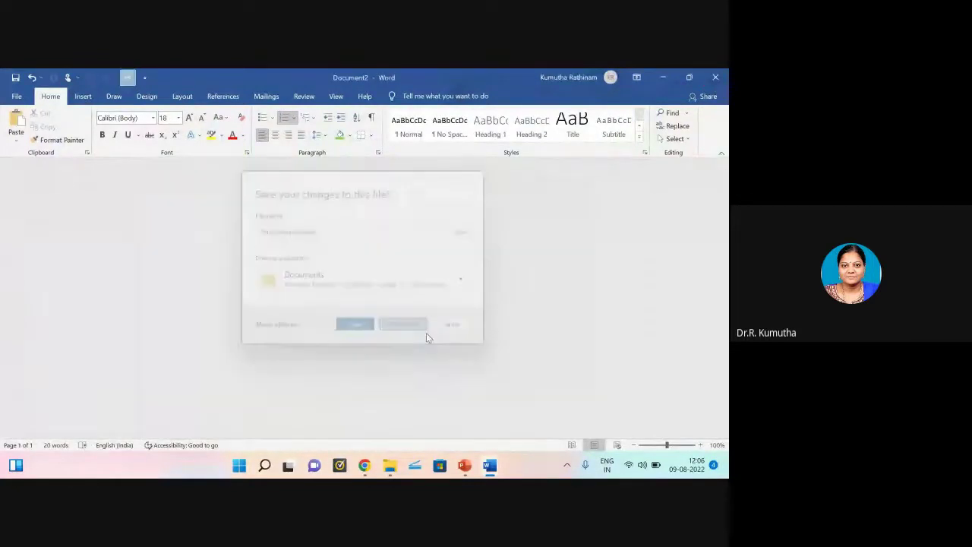
Step: Add blank unnumbered lines above the first reference in Document3 and paste the copied flexural strength paragraph there
mouse_move(490, 465)
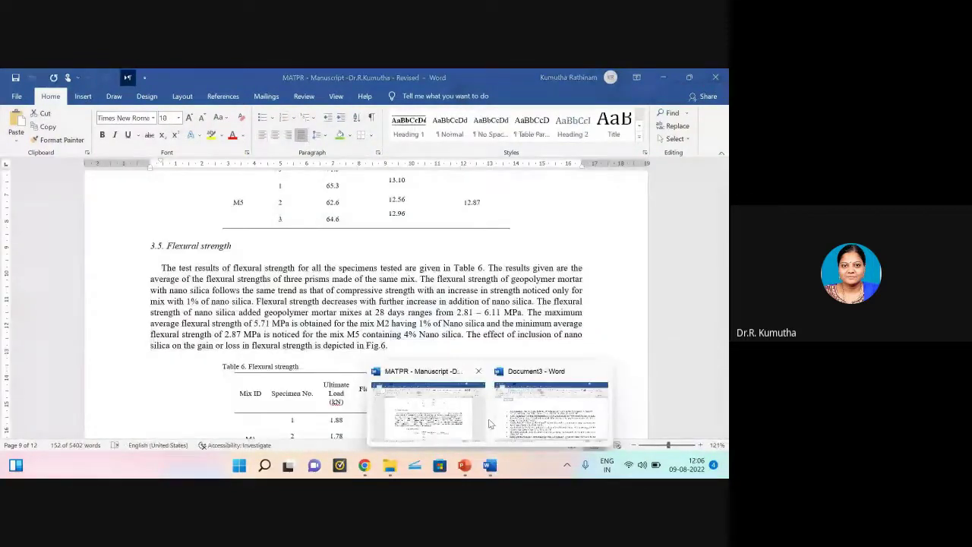
click(533, 419)
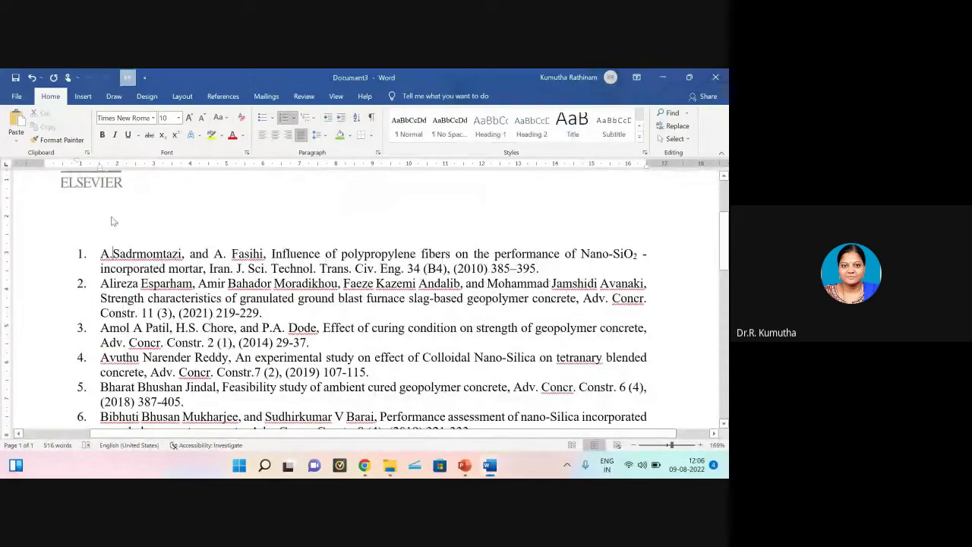
key(Return)
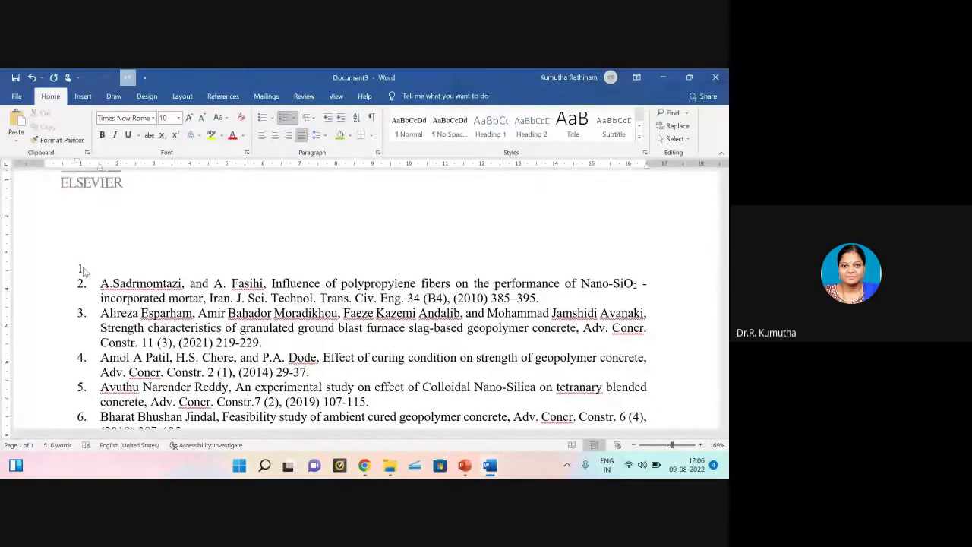
key(Return)
key(BackSpace)
key(Down)
key(BackSpace)
click(122, 238)
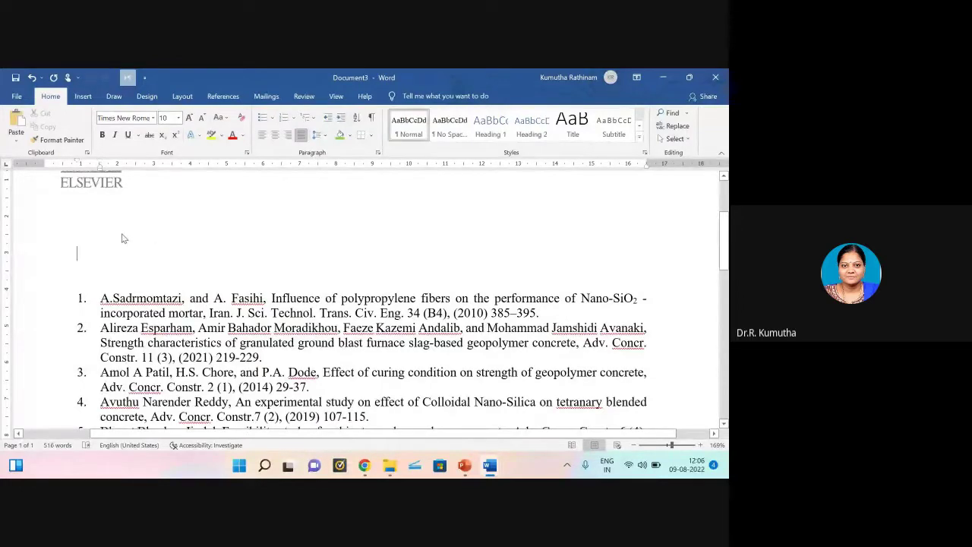
key(ctrl+v)
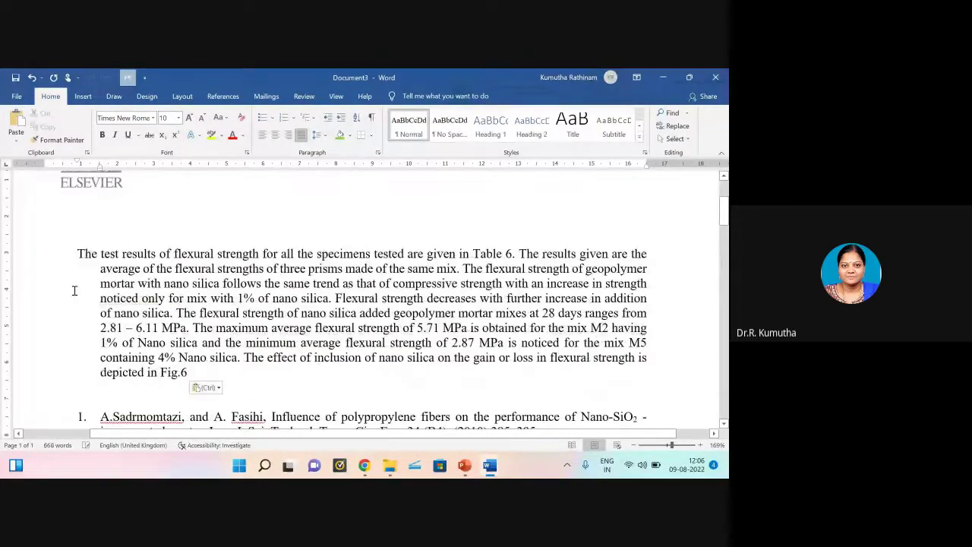
Step: Remove the hanging indent from the pasted flexural strength paragraph so all its lines start at the 0 margin
drag(76, 253, 194, 374)
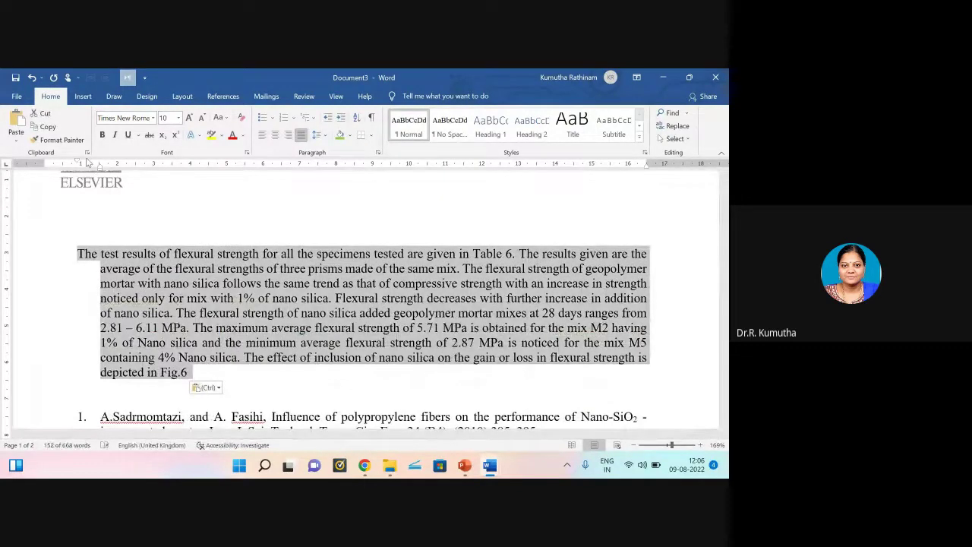
mouse_move(78, 164)
mouse_down()
mouse_move(102, 165)
mouse_move(46, 174)
mouse_up()
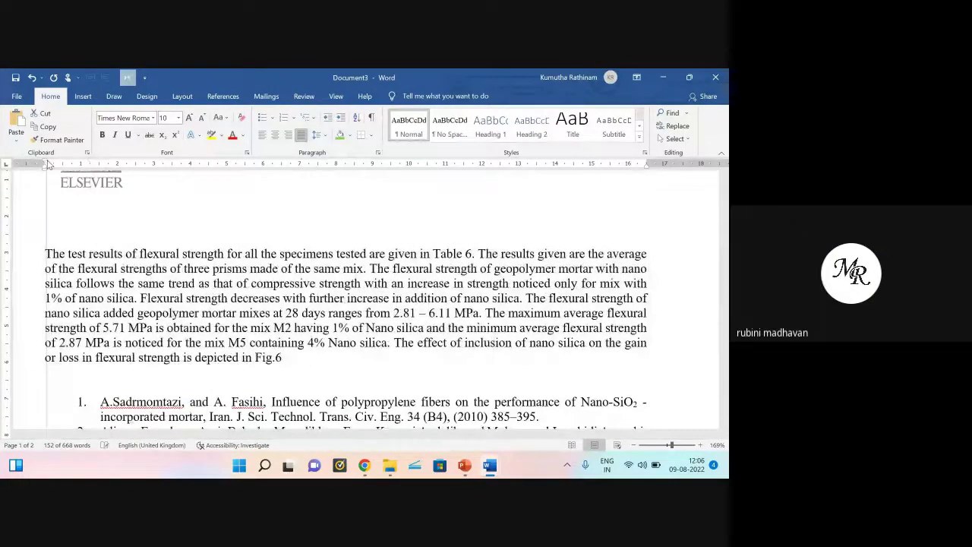
click(197, 312)
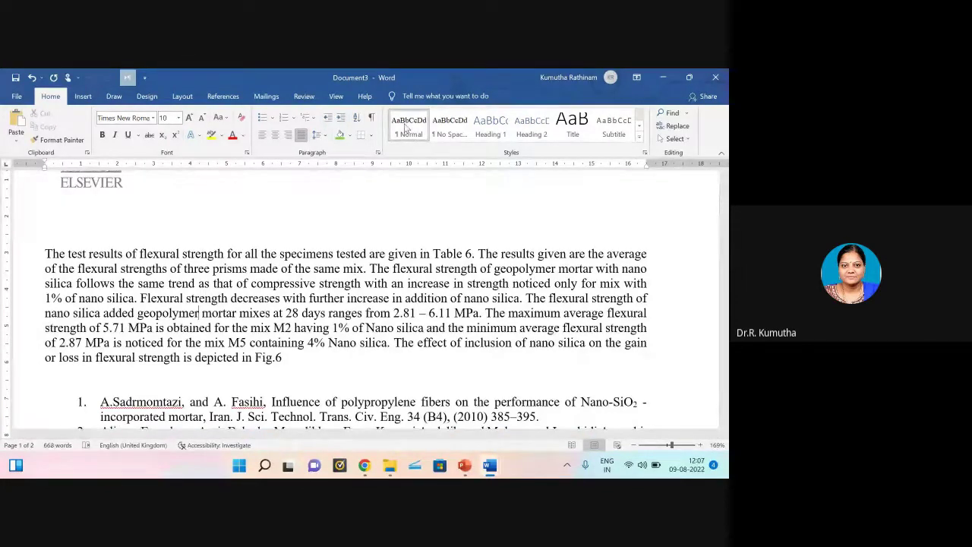
Step: Show the paragraph marks and indent the whole flexural strength paragraph to 1 on the ruler
click(372, 120)
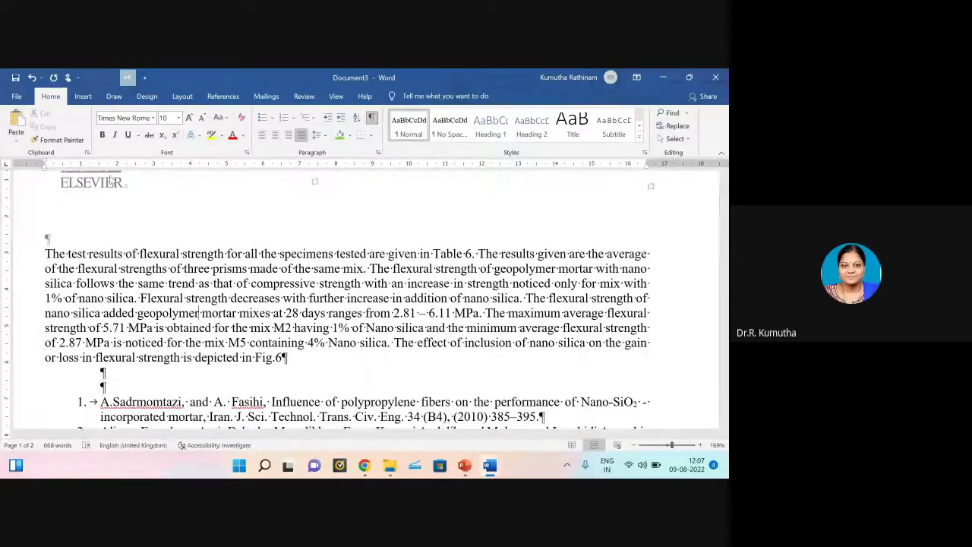
click(47, 251)
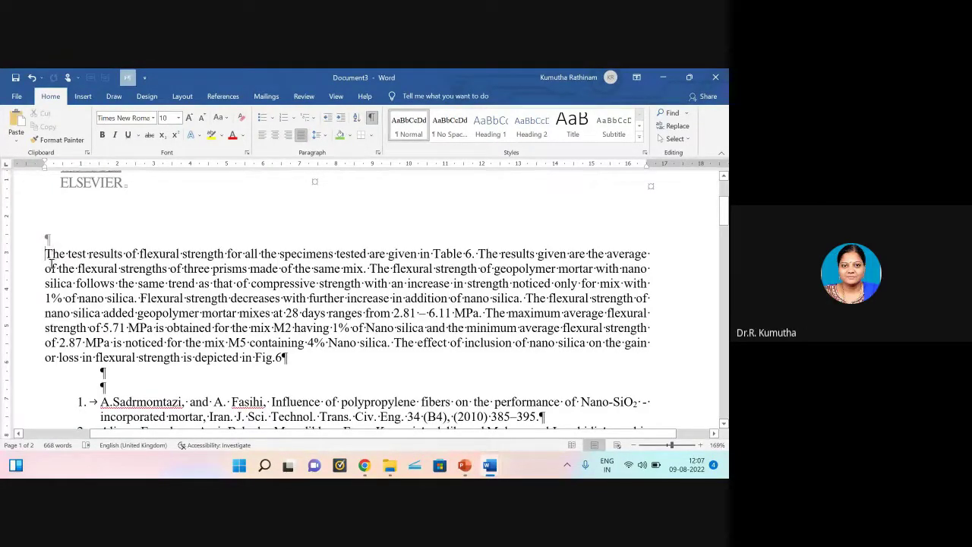
drag(44, 253, 307, 354)
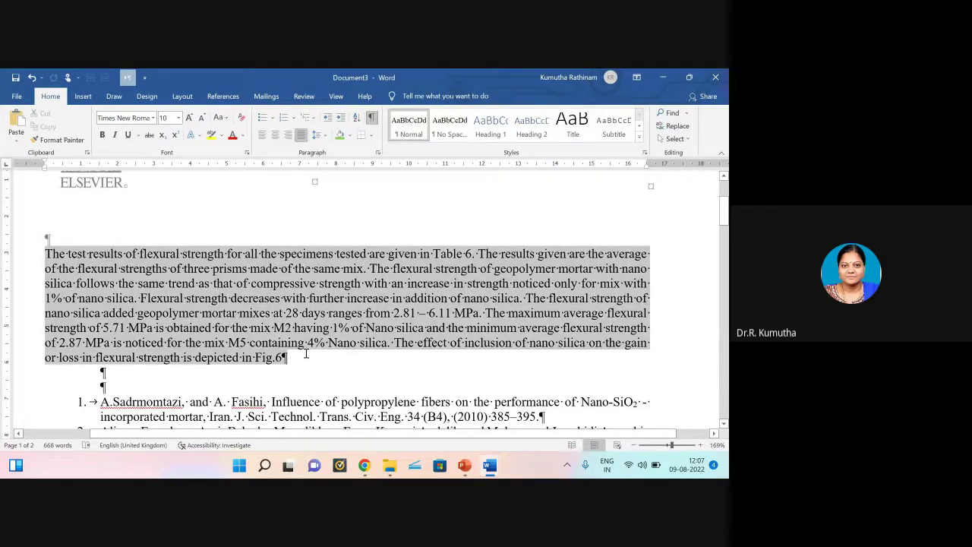
drag(45, 168, 81, 172)
Step: Increase the first-line indent of the flexural strength paragraph with four successive tab indents before its first word
click(82, 253)
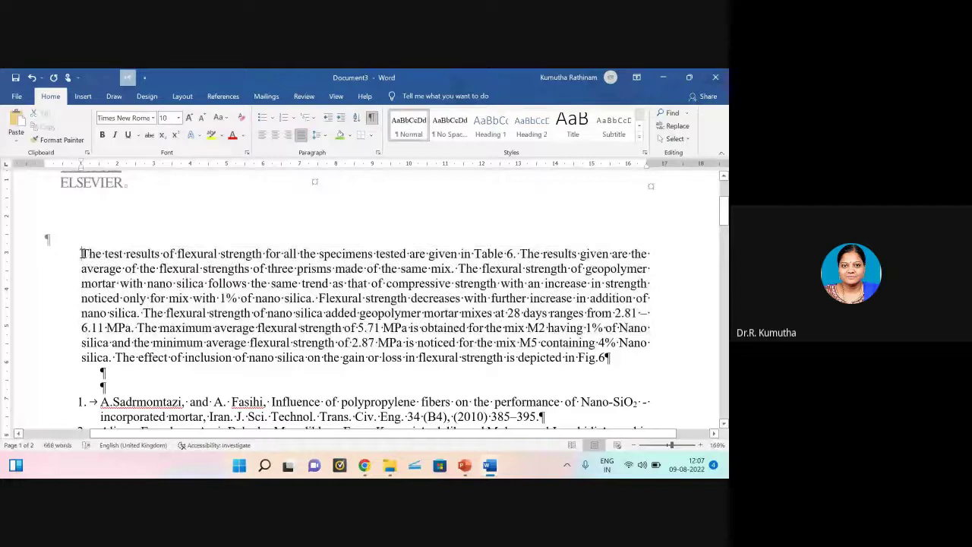
key(Tab)
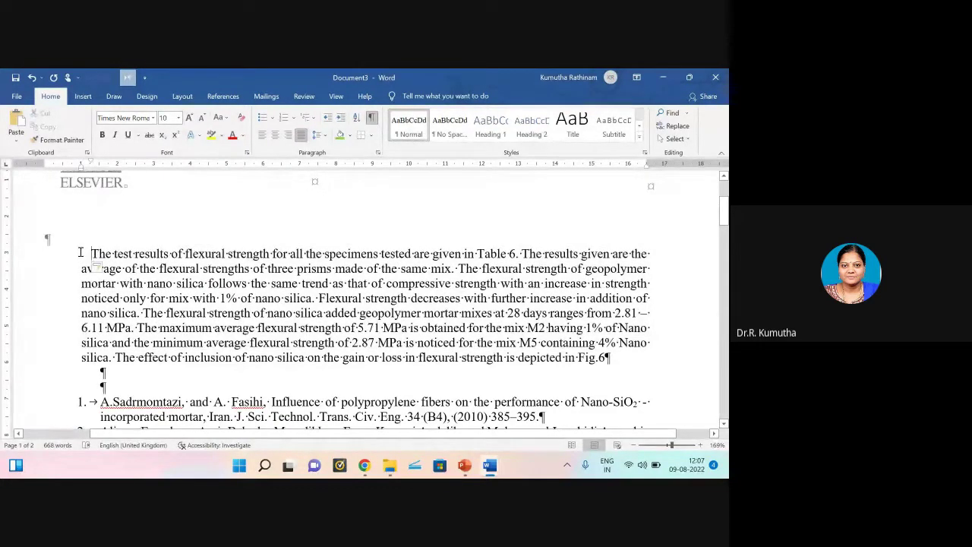
key(Tab)
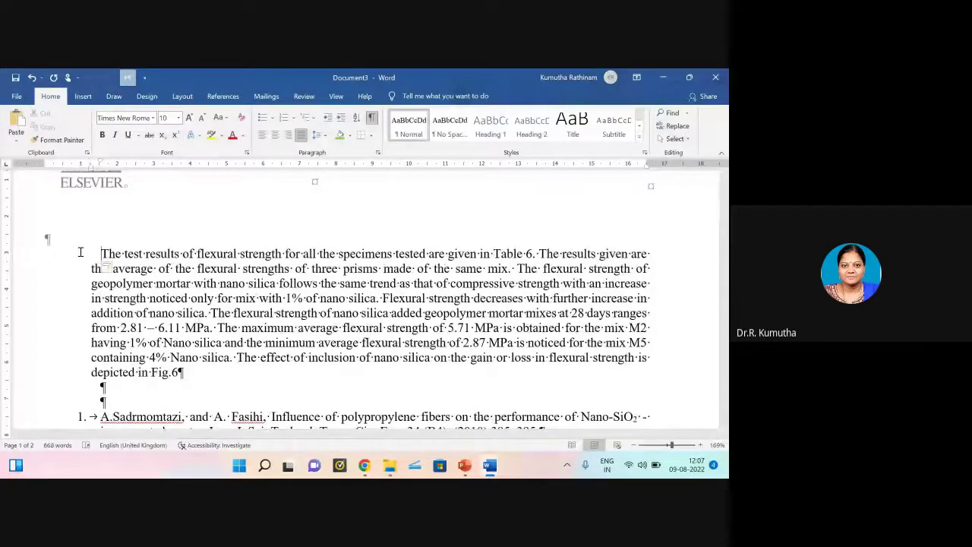
key(Tab)
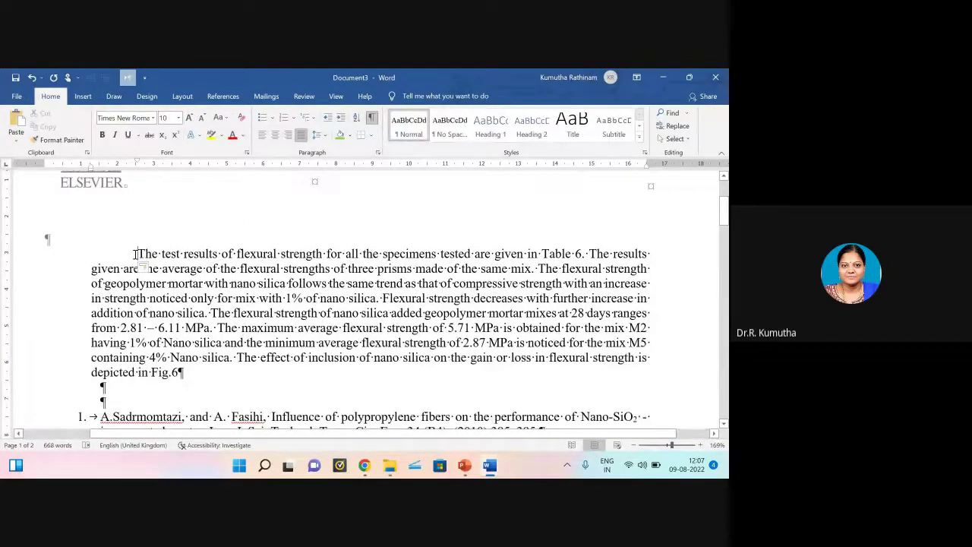
key(Tab)
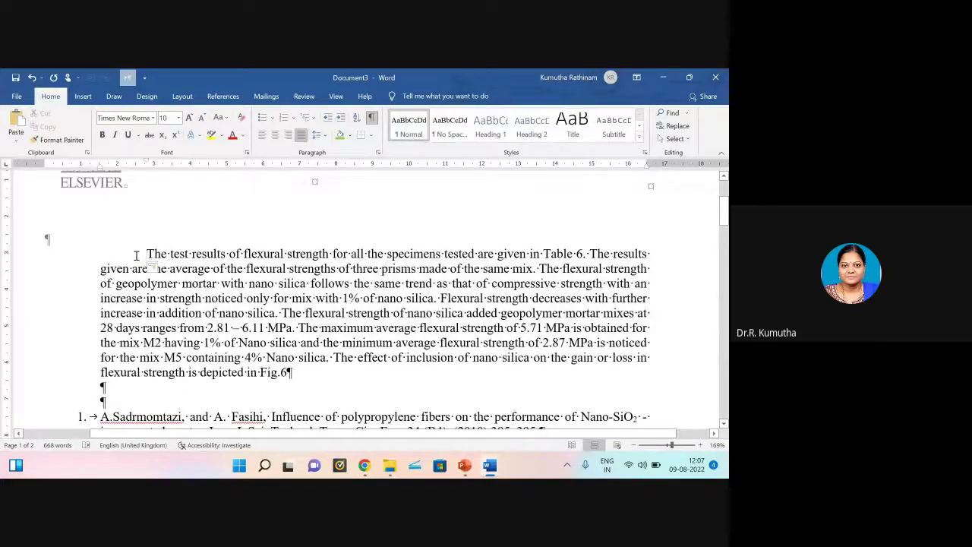
Step: Remove the first-line indent and insert a long run of spaces before the flexural strength paragraph's first word
key(BackSpace)
key(BackSpace)
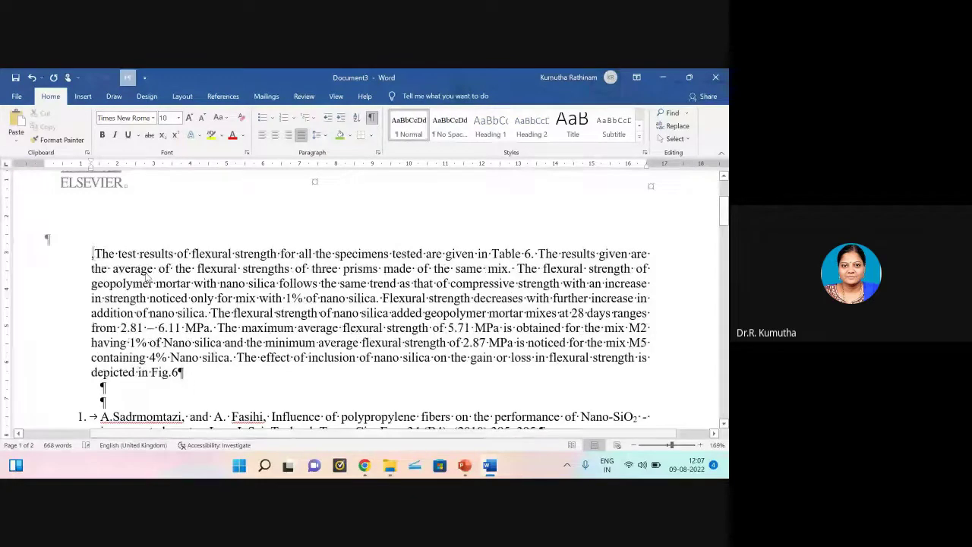
key(BackSpace)
key(BackSpace)
key(BackSpace)
key(BackSpace)
key(BackSpace)
key(BackSpace)
key(BackSpace)
key(BackSpace)
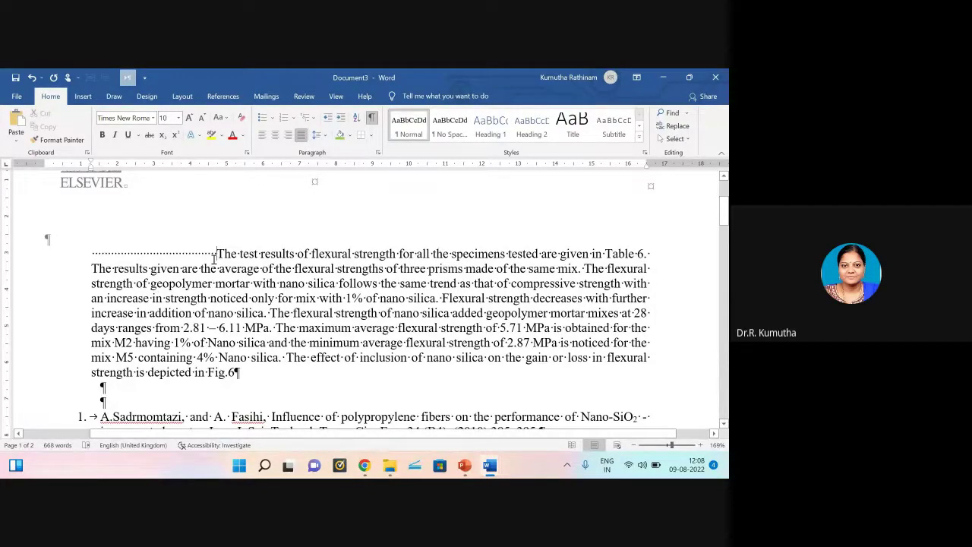
Step: Insert tabs followed by a run of spaces before the paragraph's opening words "The test results"
key(Tab)
key(Tab)
key(Tab)
key(Tab)
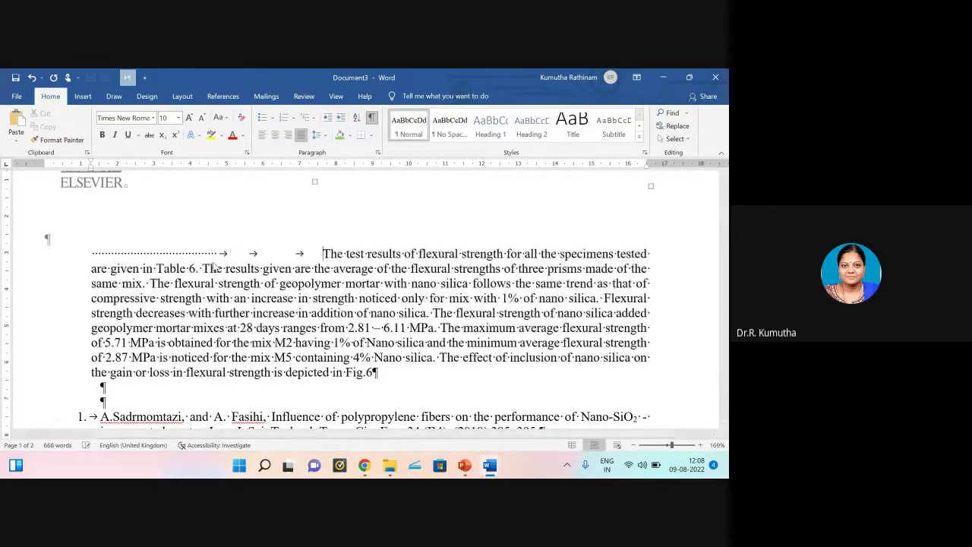
key(Tab)
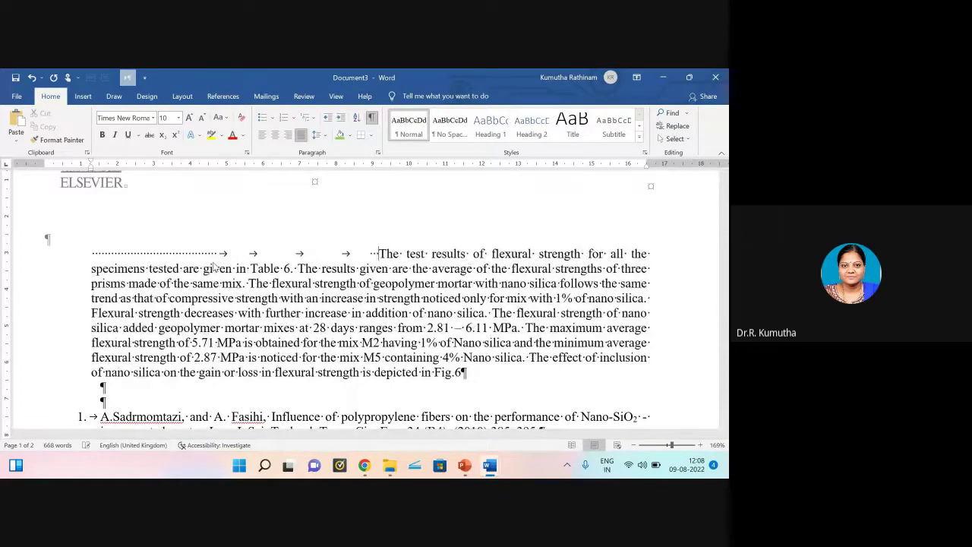
key(Tab)
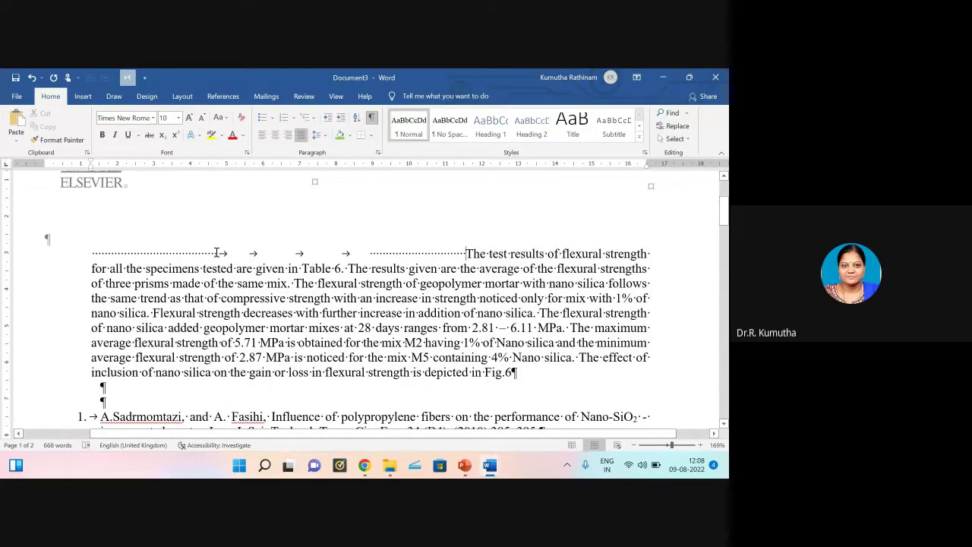
Step: Toggle the formatting marks off and on, and add more spaces before the first tab in the opening line
drag(215, 254, 93, 254)
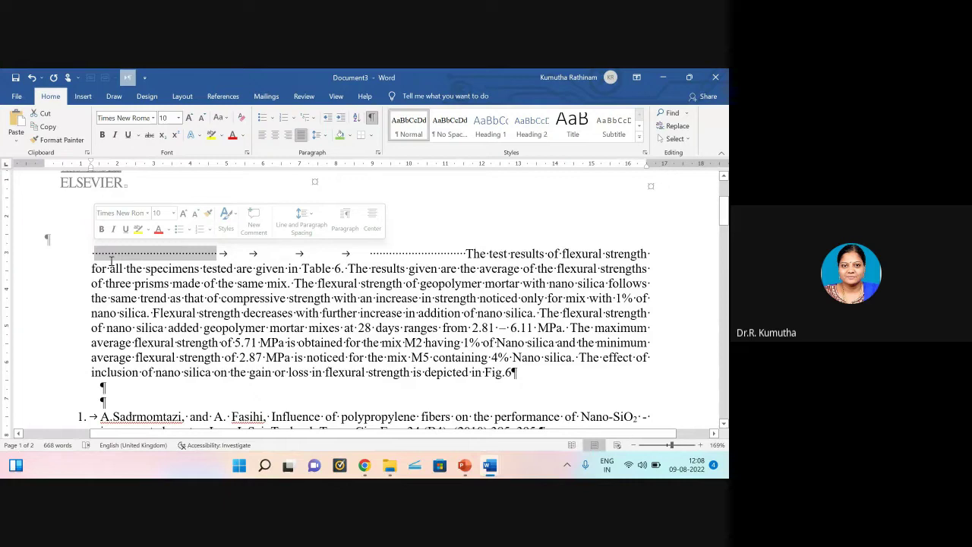
click(372, 119)
click(372, 119)
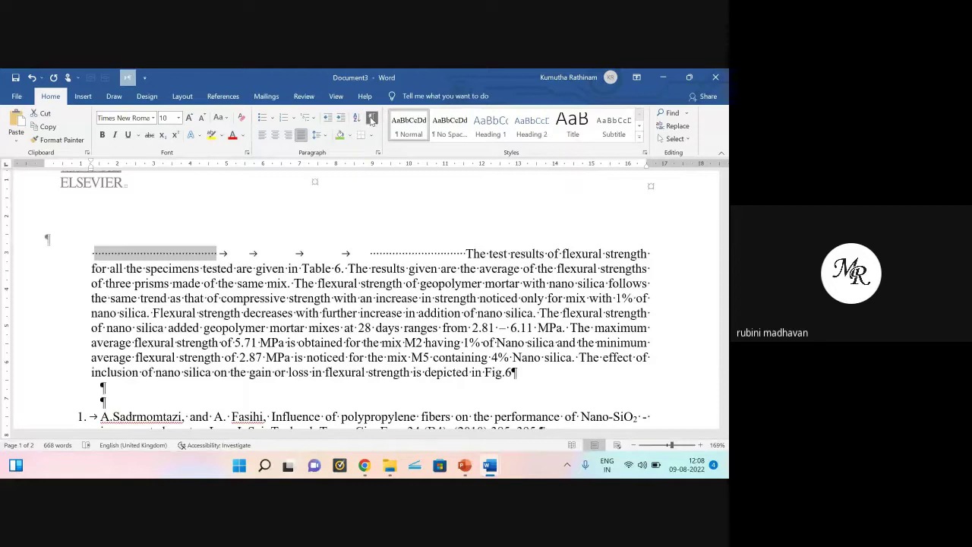
click(222, 253)
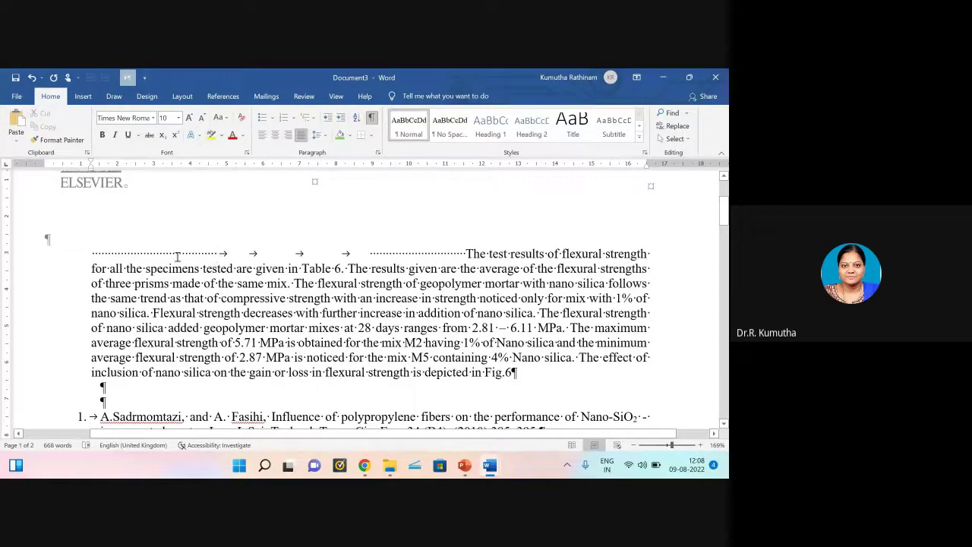
key(Tab)
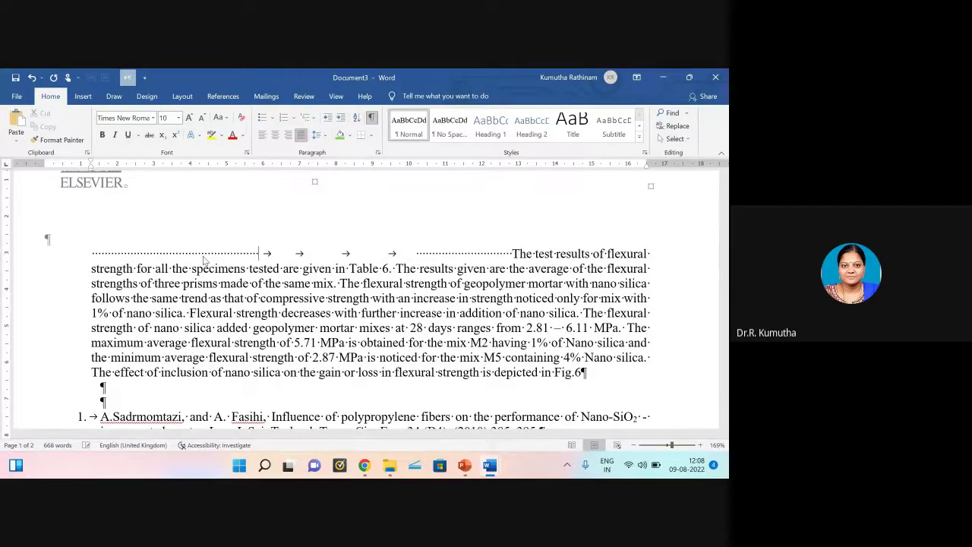
click(372, 119)
click(372, 118)
Step: Delete the runs of spaces on both sides of the tabs at the start of the flexural strength paragraph
drag(417, 254, 513, 254)
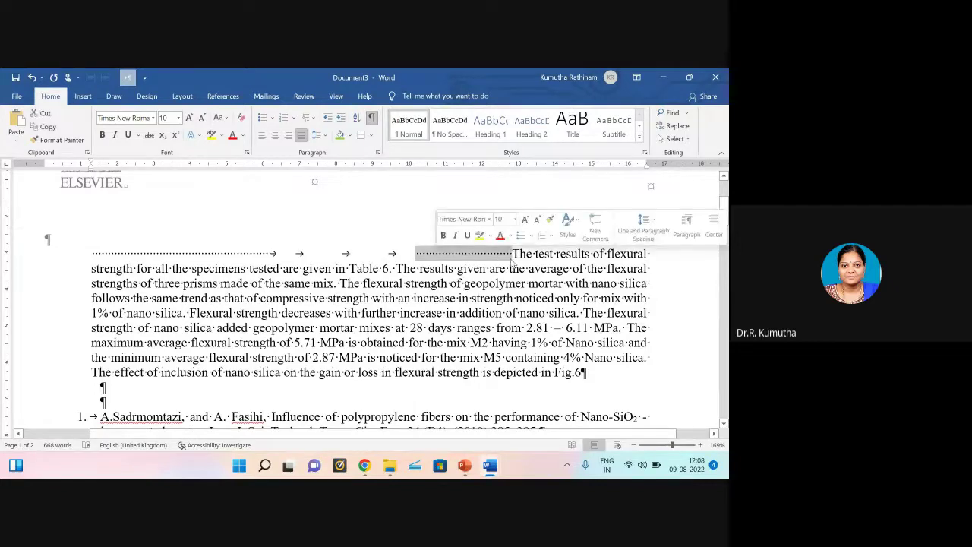
key(Delete)
drag(272, 254, 91, 254)
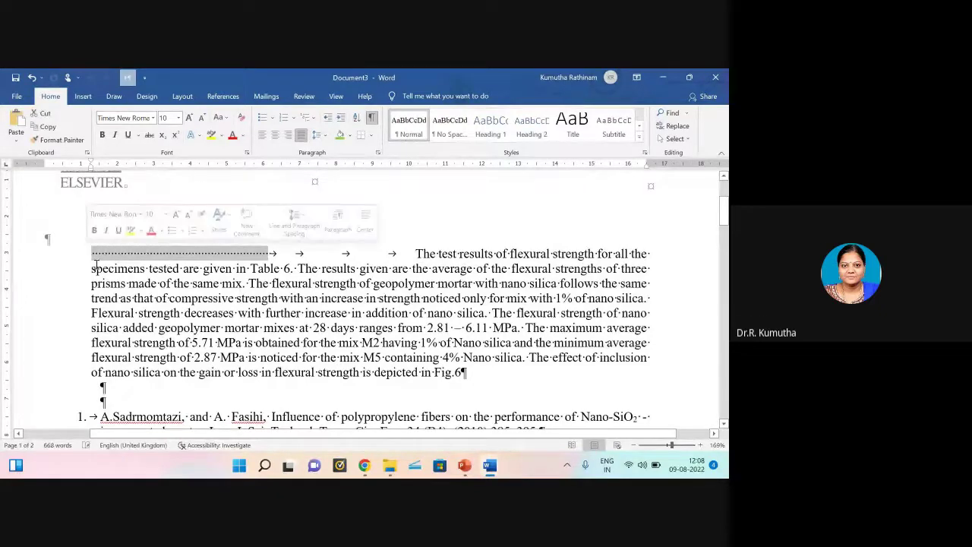
key(Delete)
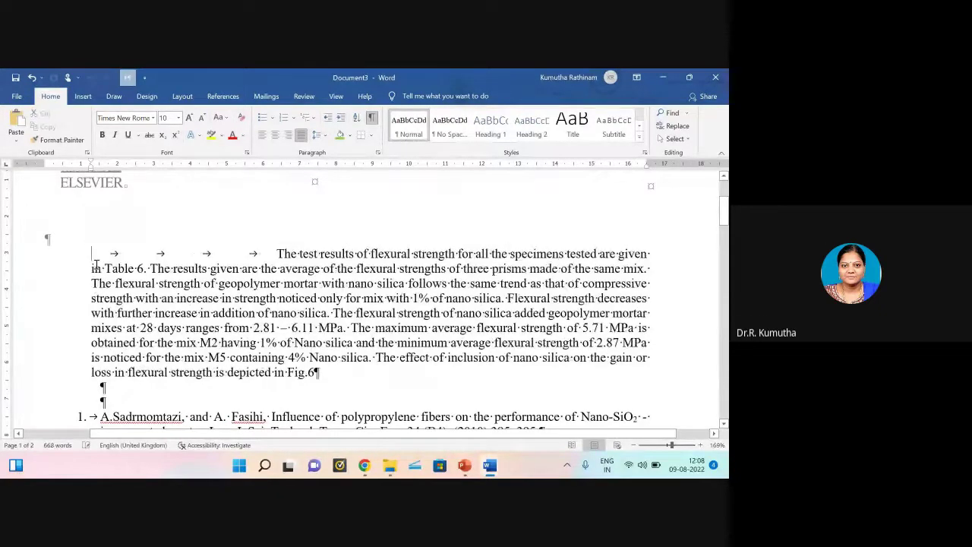
Step: Add several extra spaces after "Table 6." and after "6.11 MPa." in the flexural strength paragraph
click(149, 269)
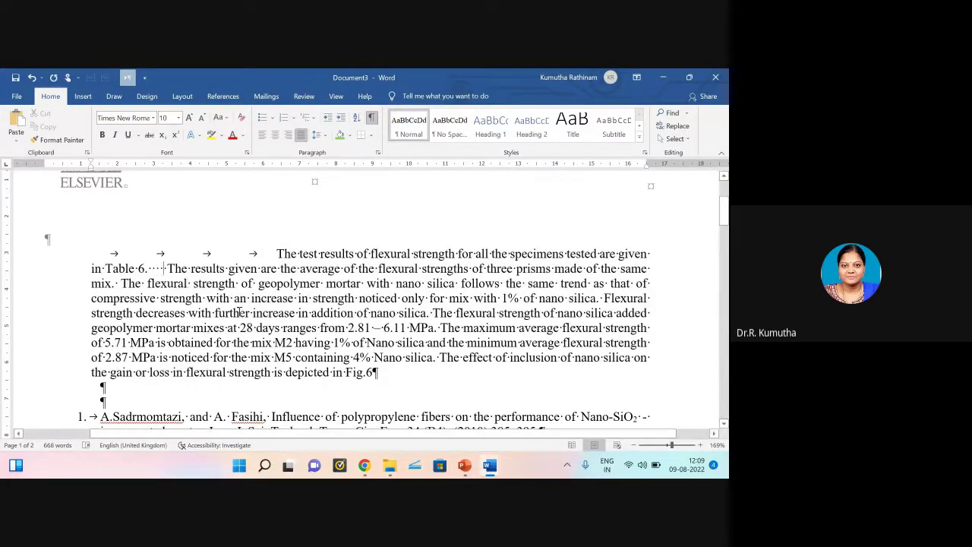
click(438, 326)
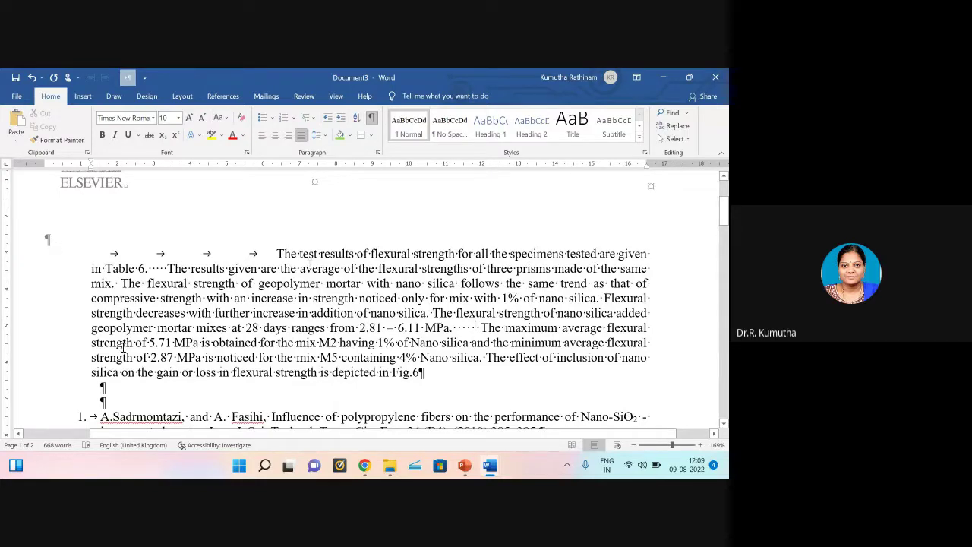
Step: Add blank lines below the paragraph and paste two copies of its text from "with further increase" to "Fig.6" there
scroll(121, 346, down, 1)
scroll(121, 345, down, 3)
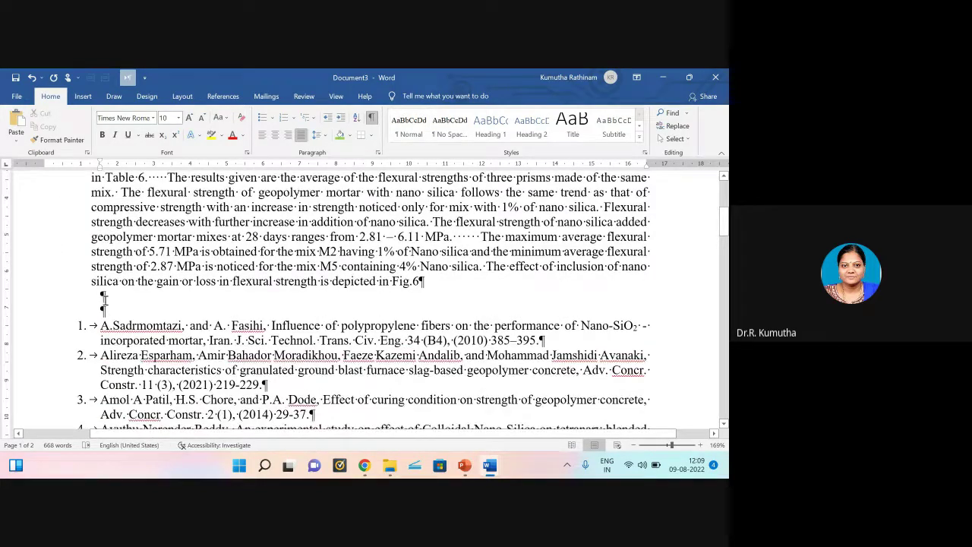
key(Return)
key(Return)
drag(188, 222, 445, 287)
key(ctrl+c)
click(138, 307)
key(ctrl+v)
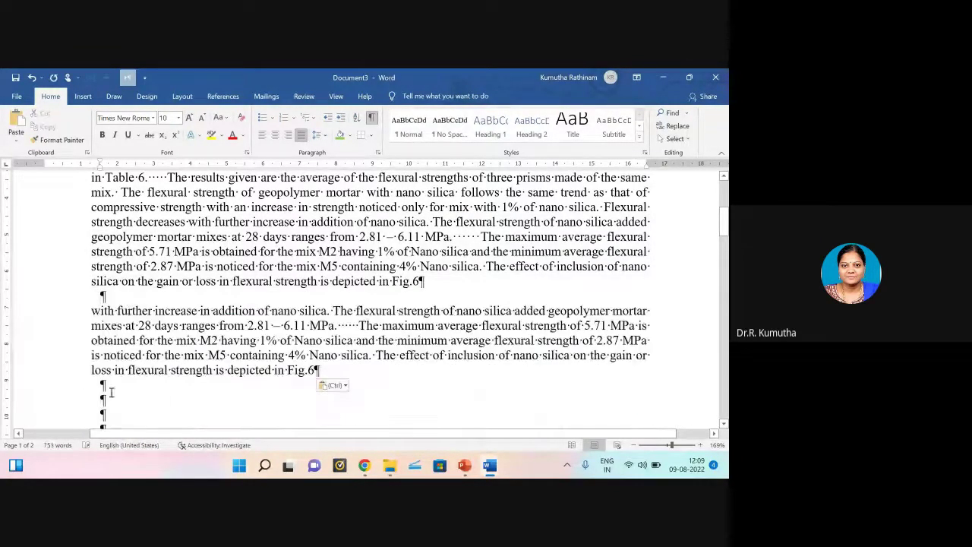
key(ctrl+v)
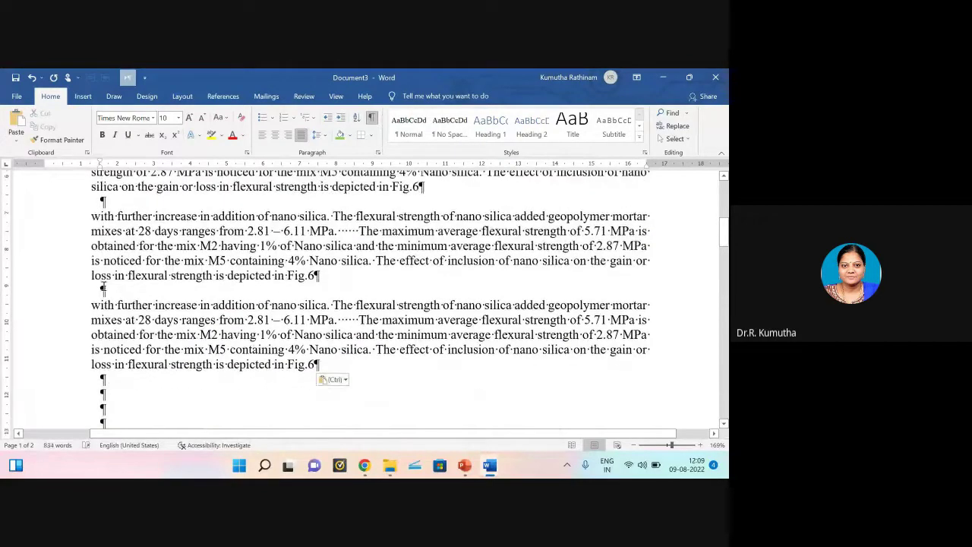
Step: Insert additional blank paragraphs above each of the two pasted copies
click(103, 289)
key(Return)
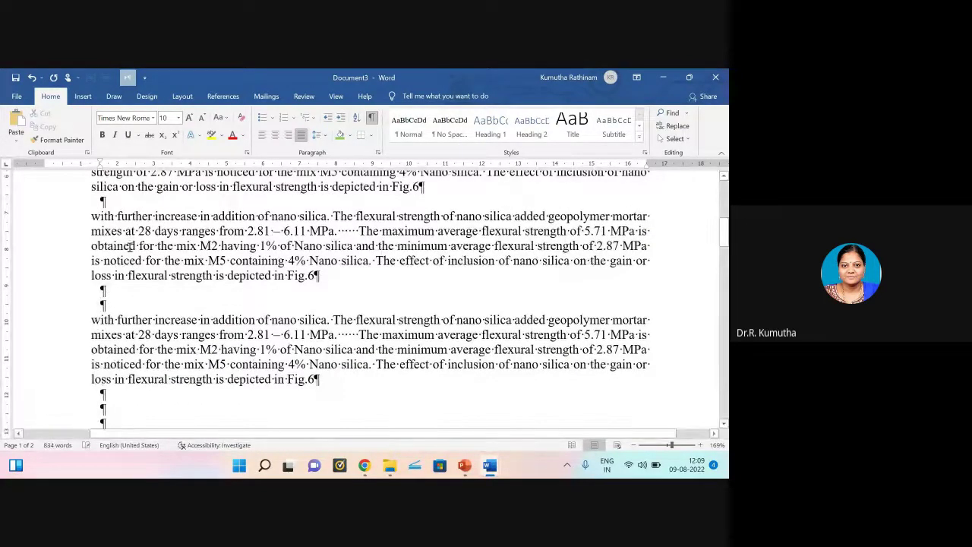
click(113, 204)
key(Return)
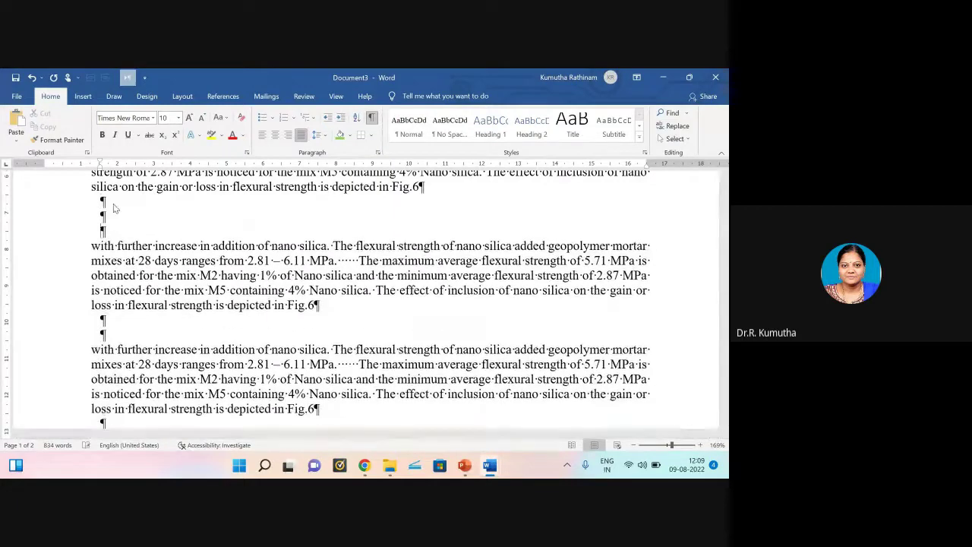
Step: Hide and show the formatting marks, and delete one blank paragraph directly above the first pasted copy
click(372, 117)
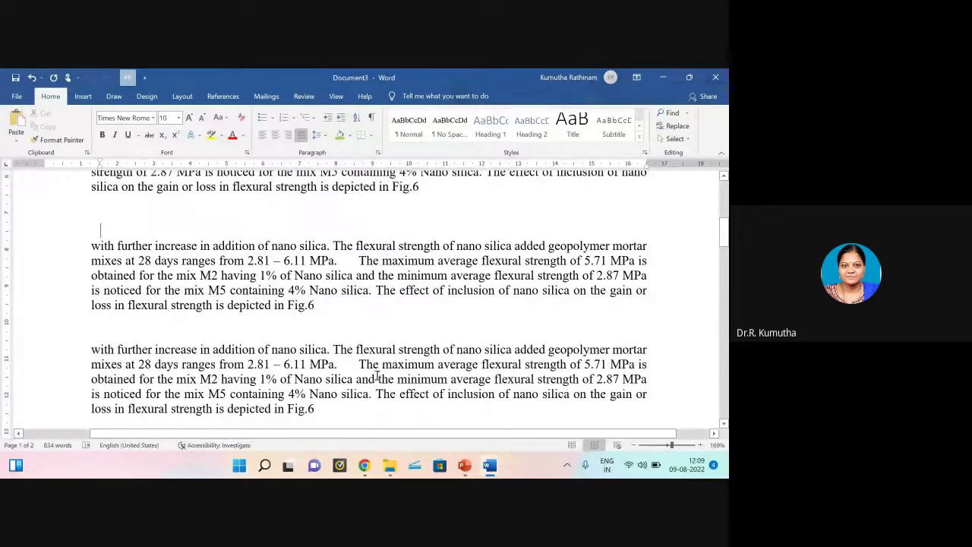
click(372, 117)
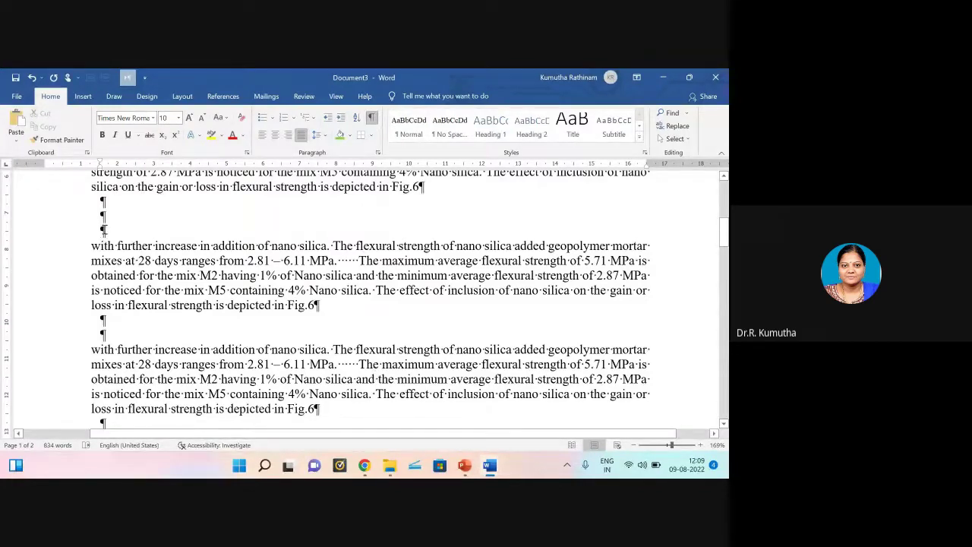
key(Delete)
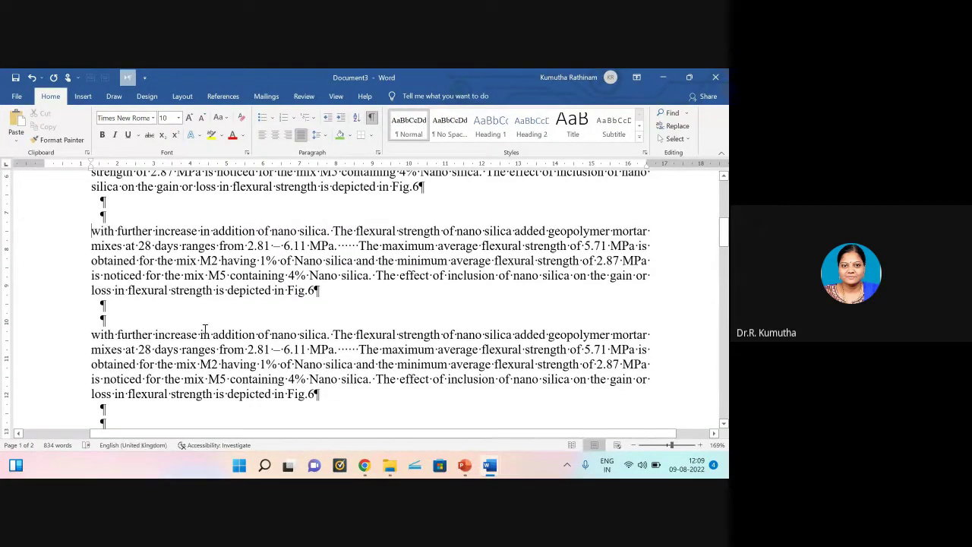
Step: Delete the extra spaces after "6.11 MPa." in the first pasted copy and the original paragraph, and end the original with a period
scroll(203, 330, up, 2)
drag(362, 291, 339, 287)
key(Delete)
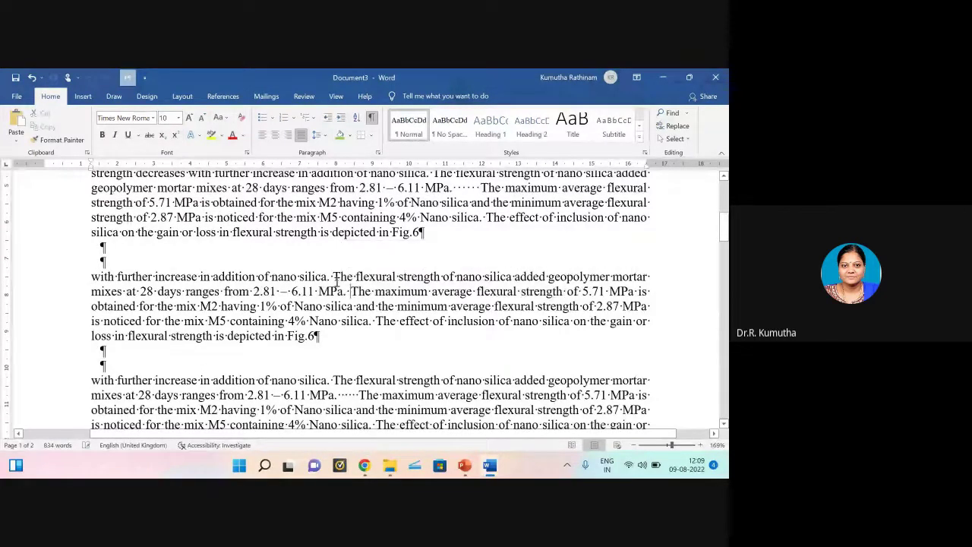
drag(480, 187, 459, 187)
key(Delete)
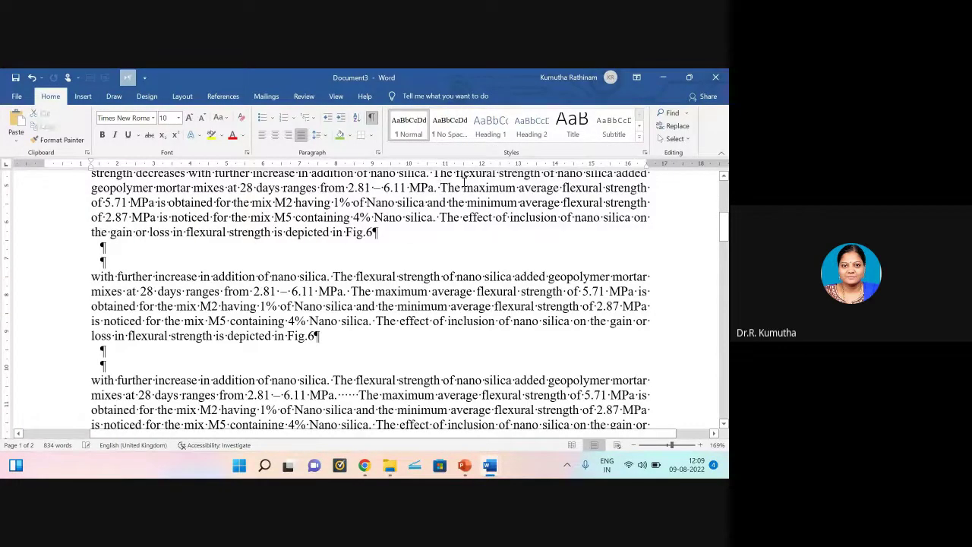
click(377, 231)
text(.)
Step: Remove all the tabs at the start of the original flexural strength paragraph
scroll(391, 244, up, 3)
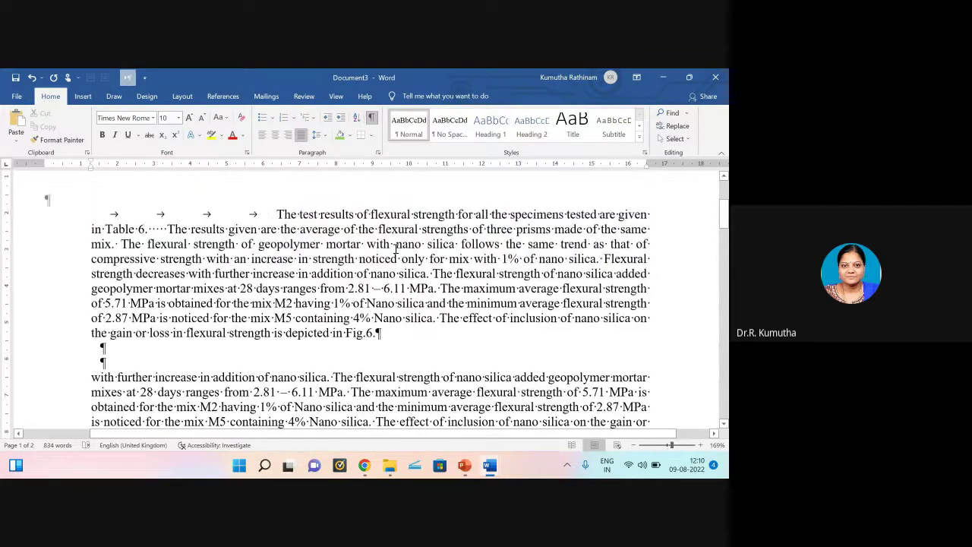
scroll(396, 248, up, 1)
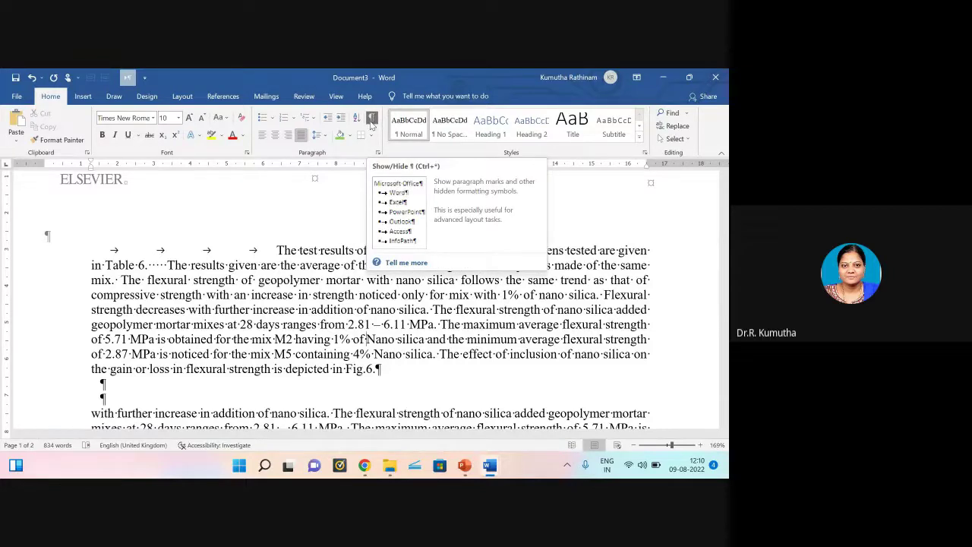
click(275, 251)
key(BackSpace)
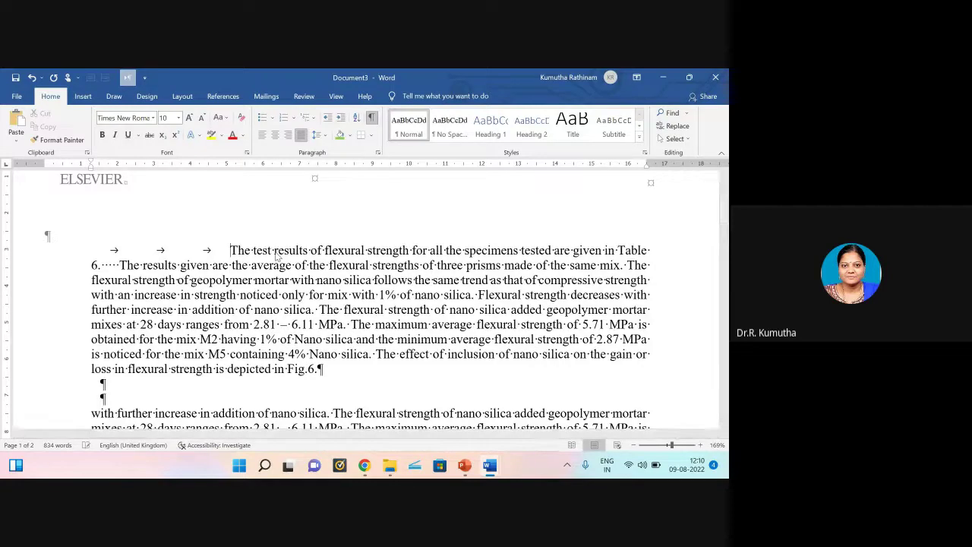
key(BackSpace)
key(BackSpace)
key(BackSpace)
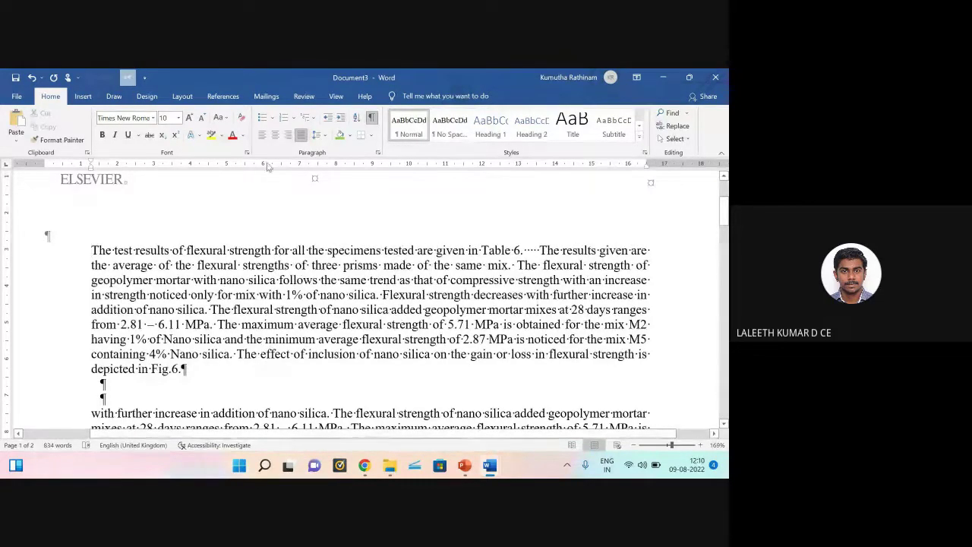
Step: Apply left, centre and right alignment in turn to the whole first paragraph, and set it back to justified
drag(98, 252, 294, 325)
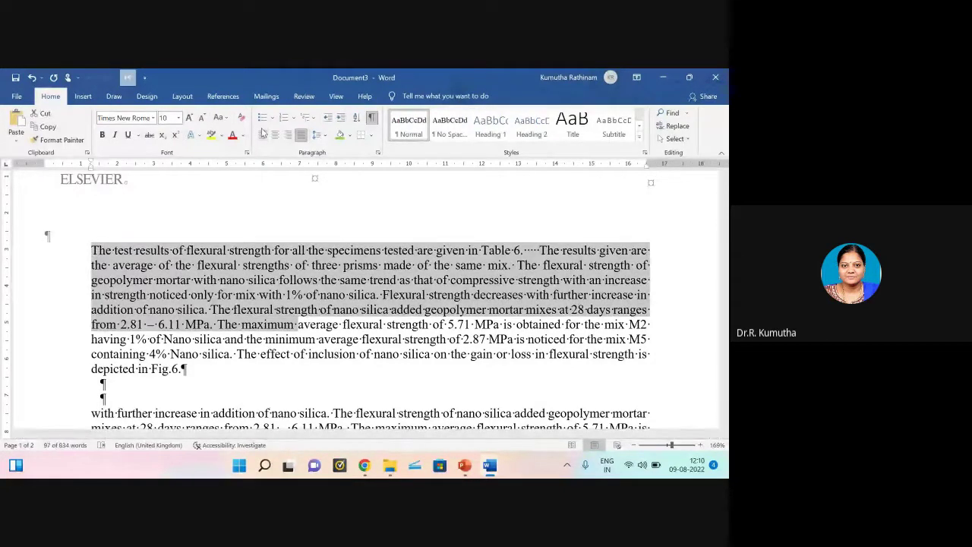
drag(91, 252, 192, 384)
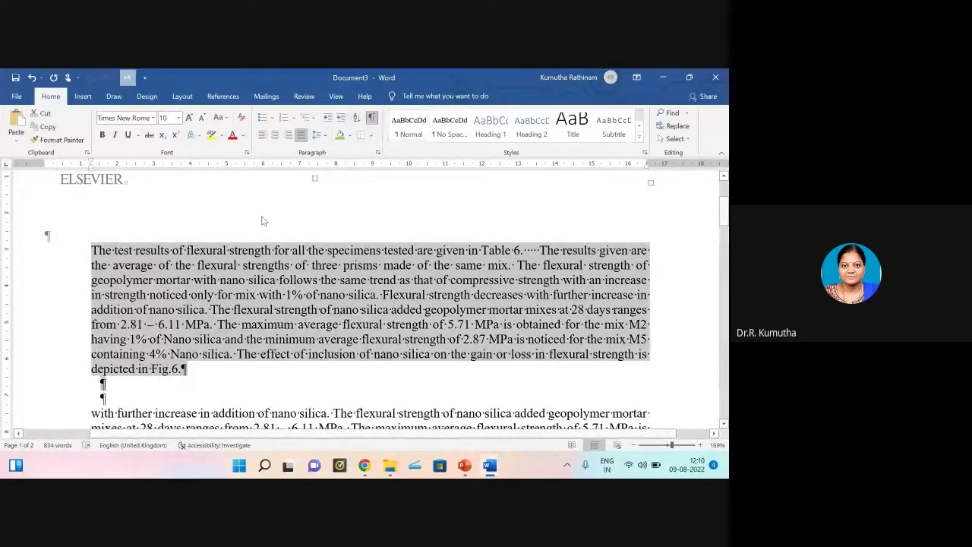
click(261, 137)
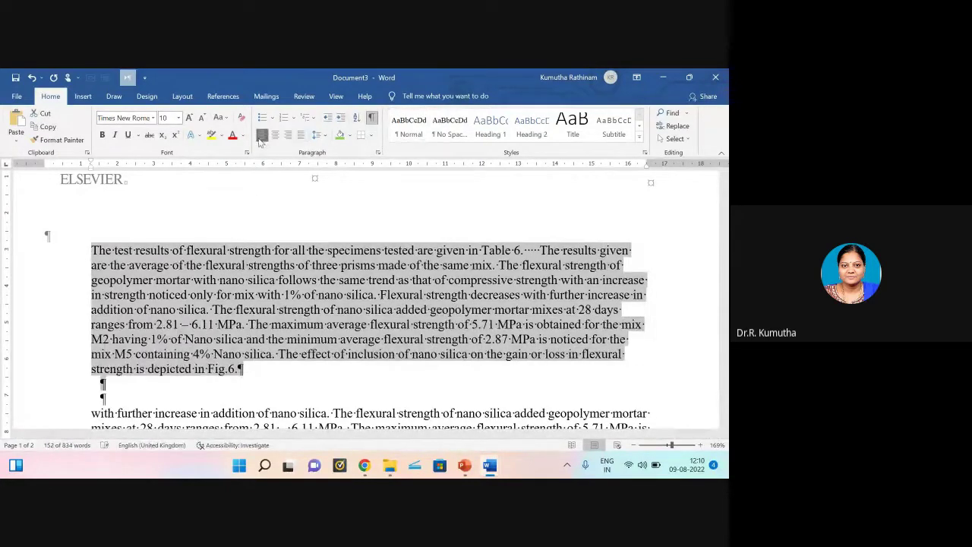
click(275, 135)
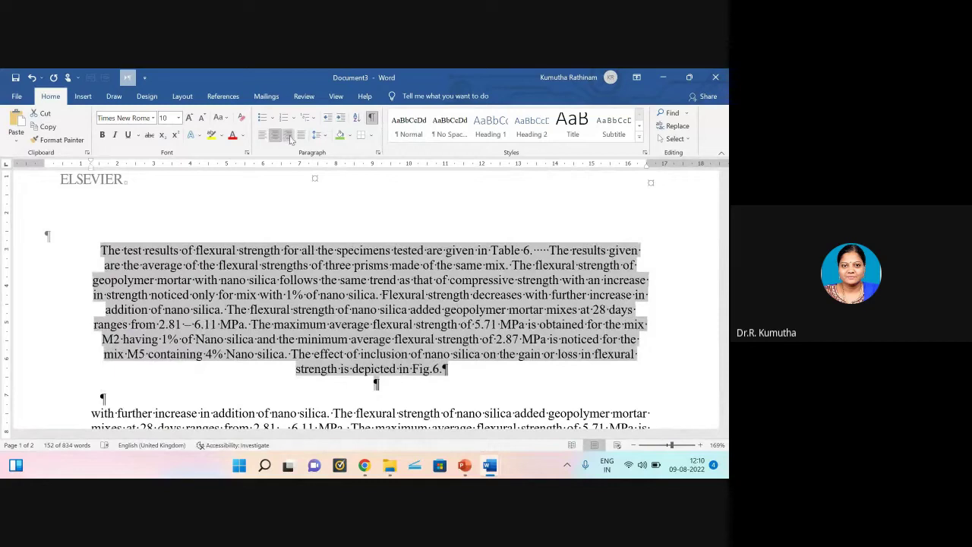
click(288, 137)
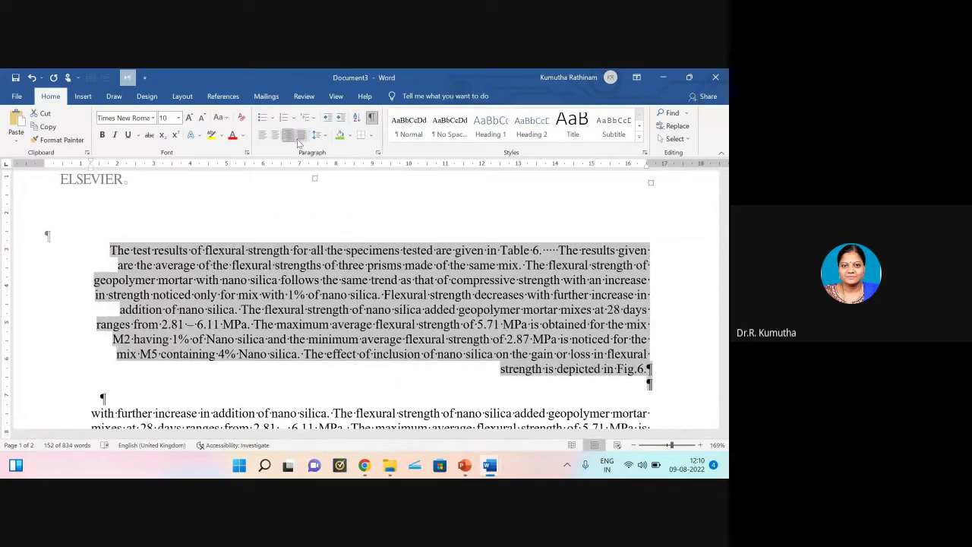
click(301, 137)
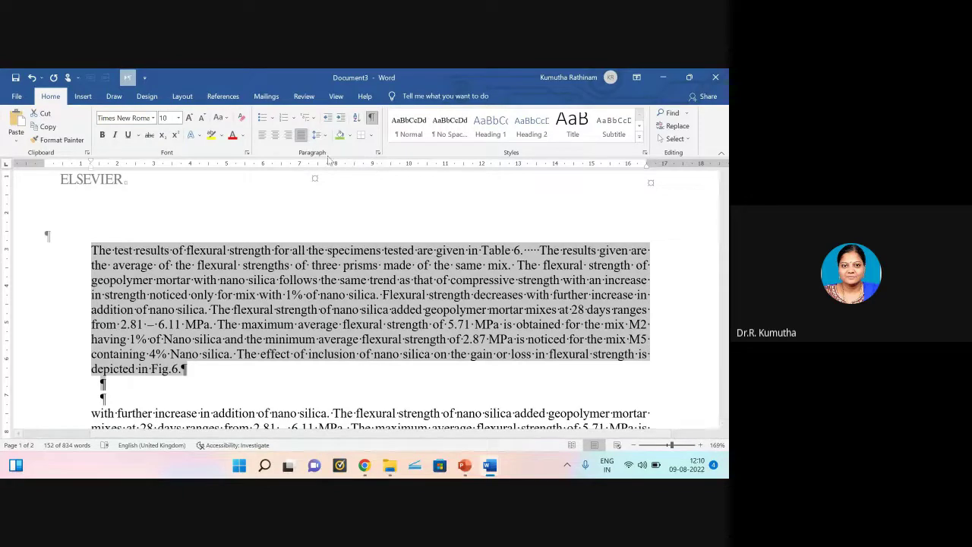
Step: View the first paragraph's indent and spacing settings, and look through its preset line spacings
click(377, 153)
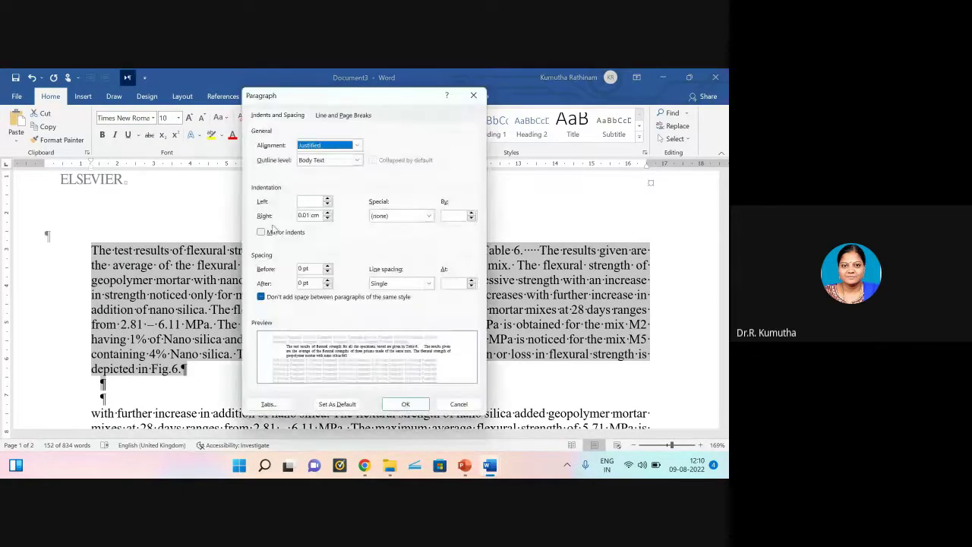
click(473, 95)
click(322, 135)
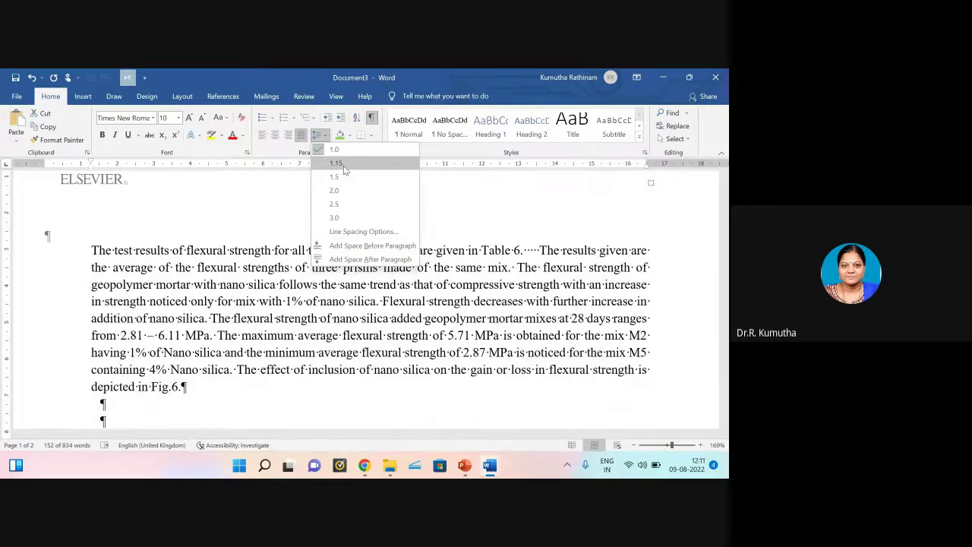
Step: Delete one of the two blank paragraphs both above and below the first pasted copy
scroll(162, 339, down, 2)
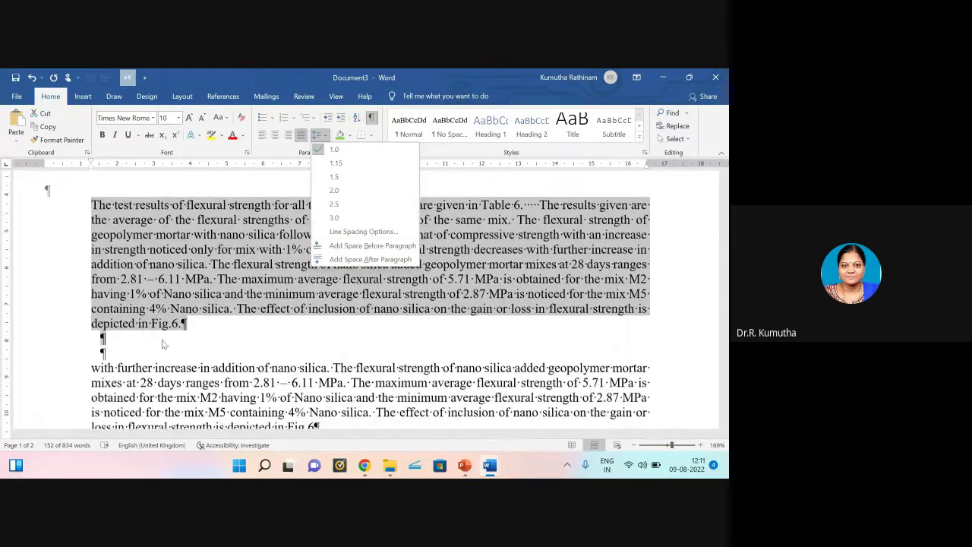
click(106, 306)
click(107, 306)
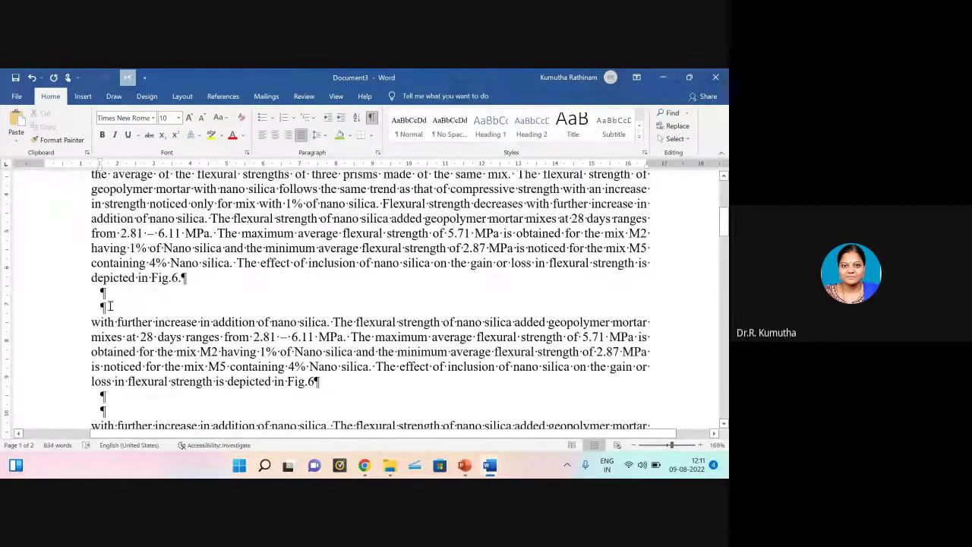
key(Delete)
click(106, 396)
key(Delete)
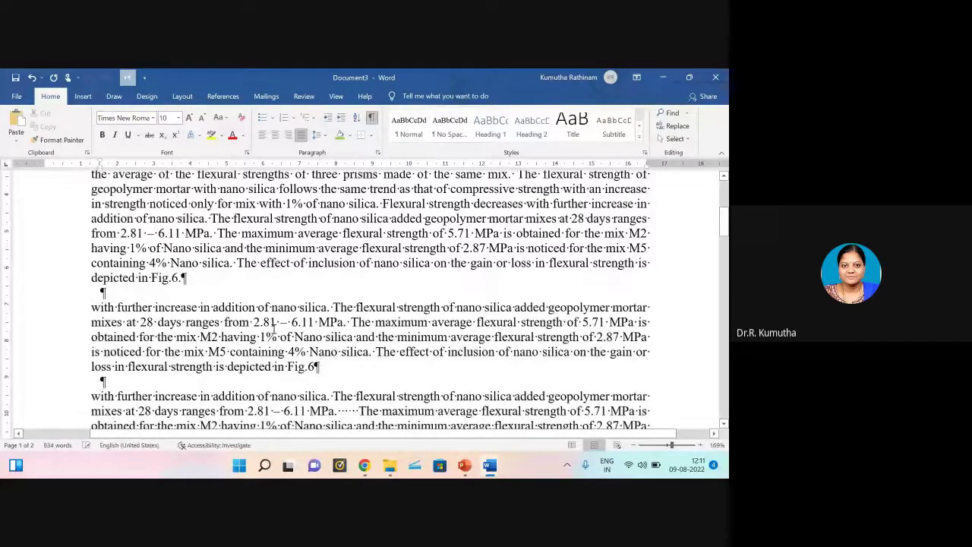
Step: View the line spacing options for the blank paragraph below the first pasted copy, and close them without changes
scroll(289, 334, up, 1)
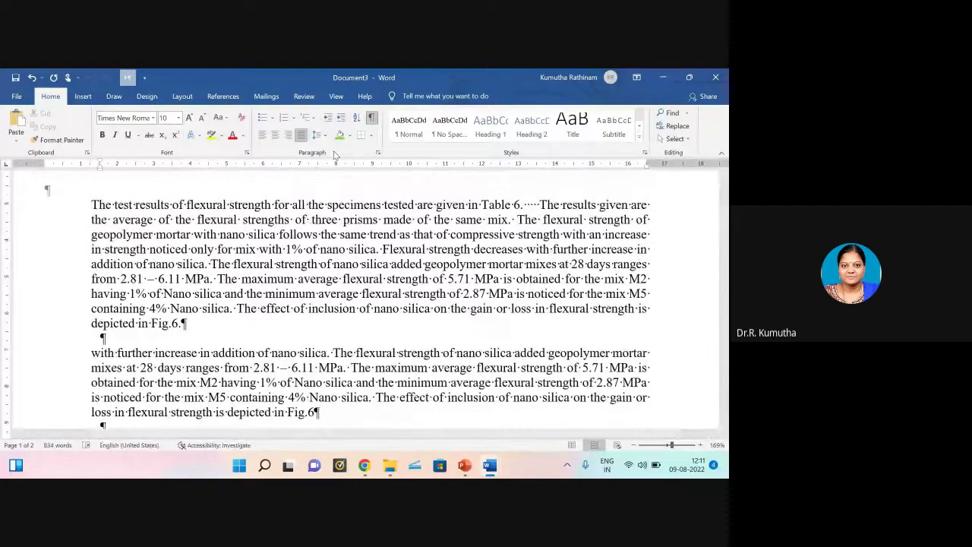
click(318, 134)
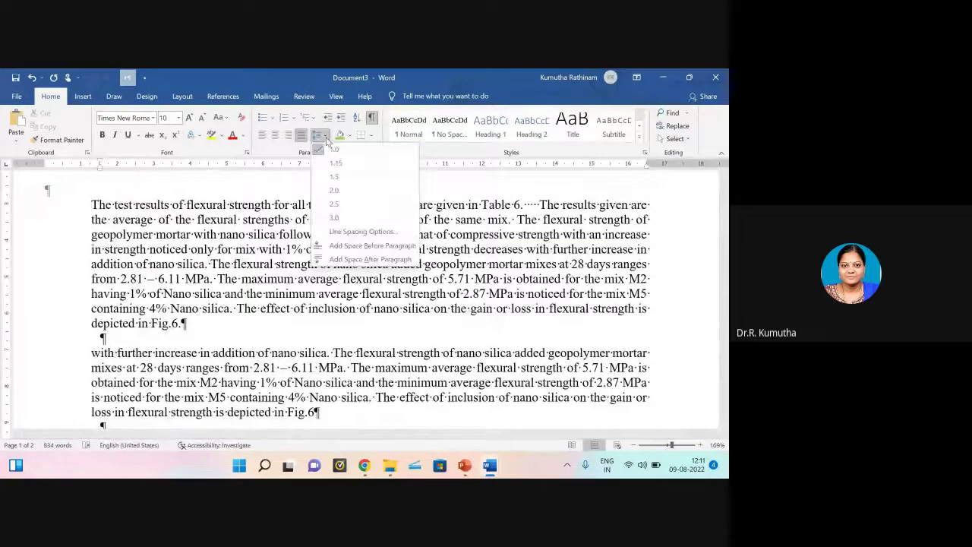
click(360, 232)
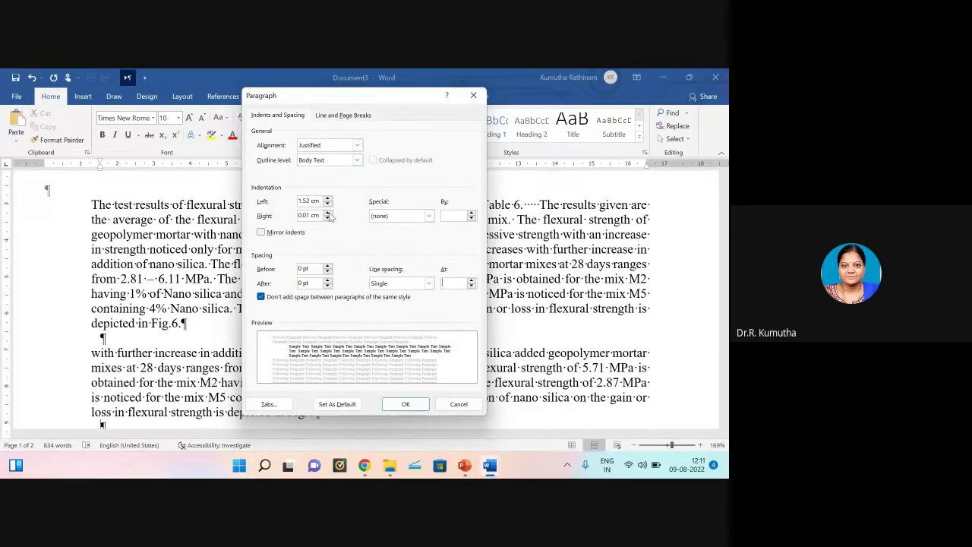
click(458, 405)
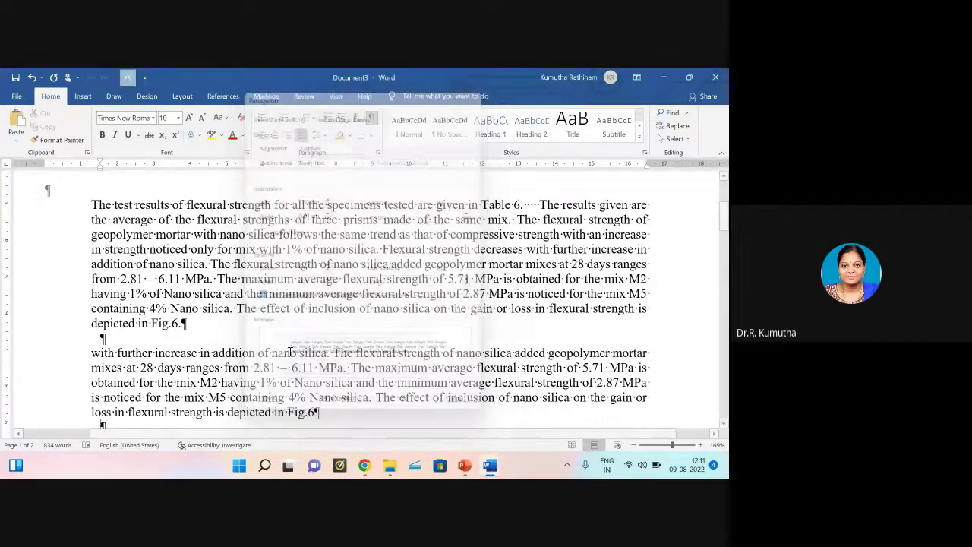
Step: Try setting the first paragraph's left indent to 0 cm and stepping its right indent, and discard the changes
drag(89, 199, 240, 338)
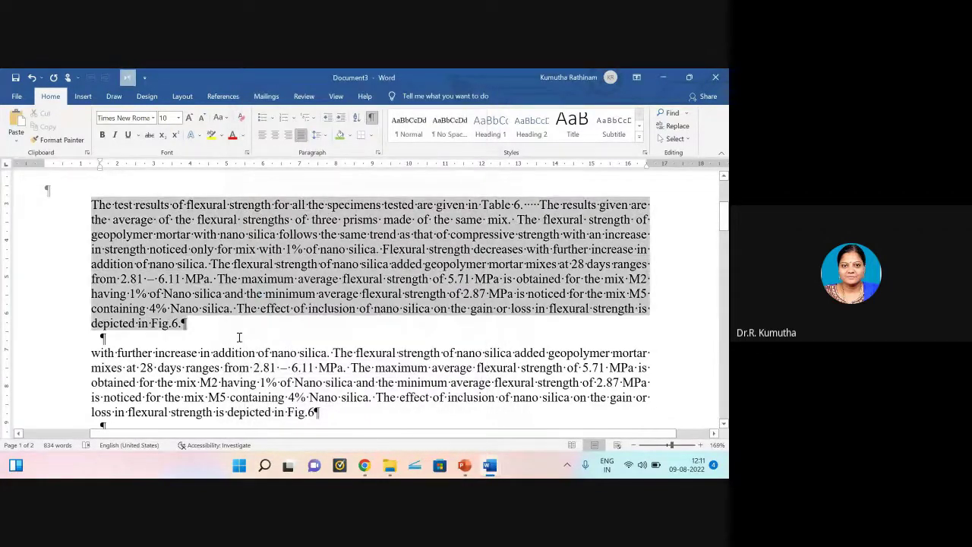
click(313, 134)
click(349, 233)
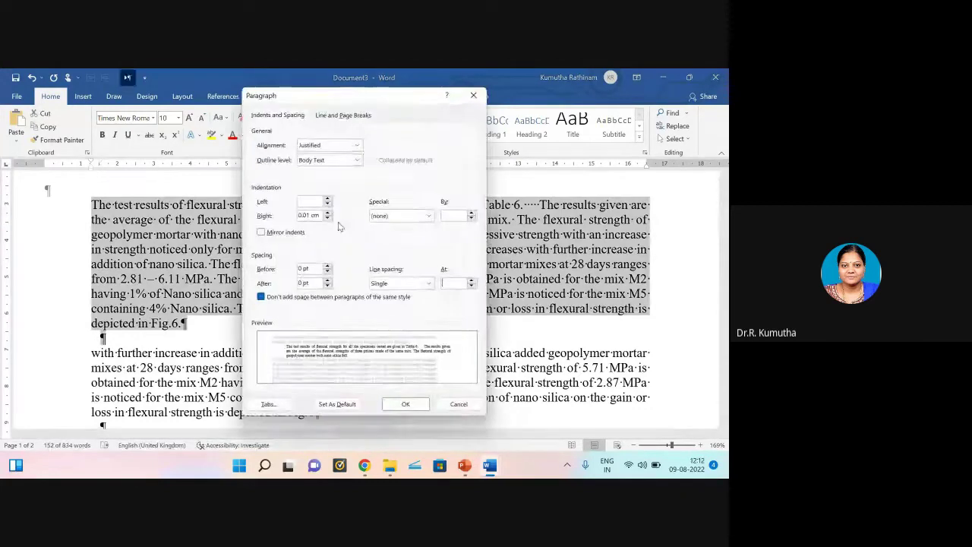
click(328, 200)
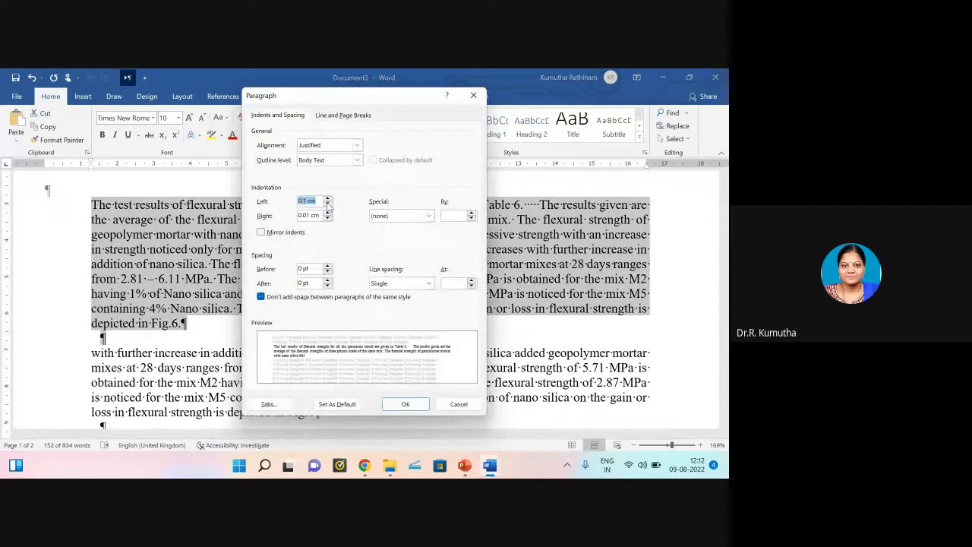
click(327, 204)
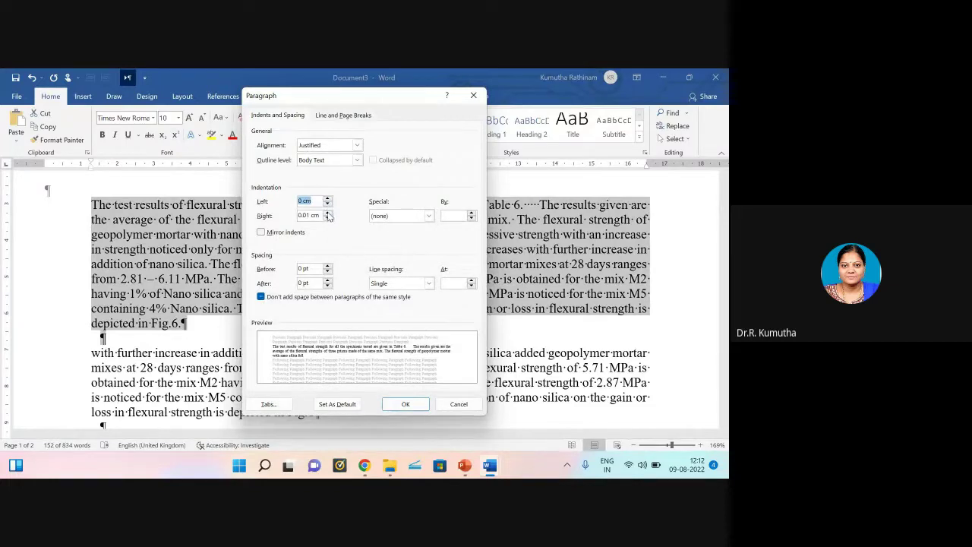
click(327, 215)
click(327, 219)
click(459, 404)
Step: Delete the remaining blank paragraph between the original paragraph and the first pasted copy
click(104, 209)
drag(92, 203, 330, 411)
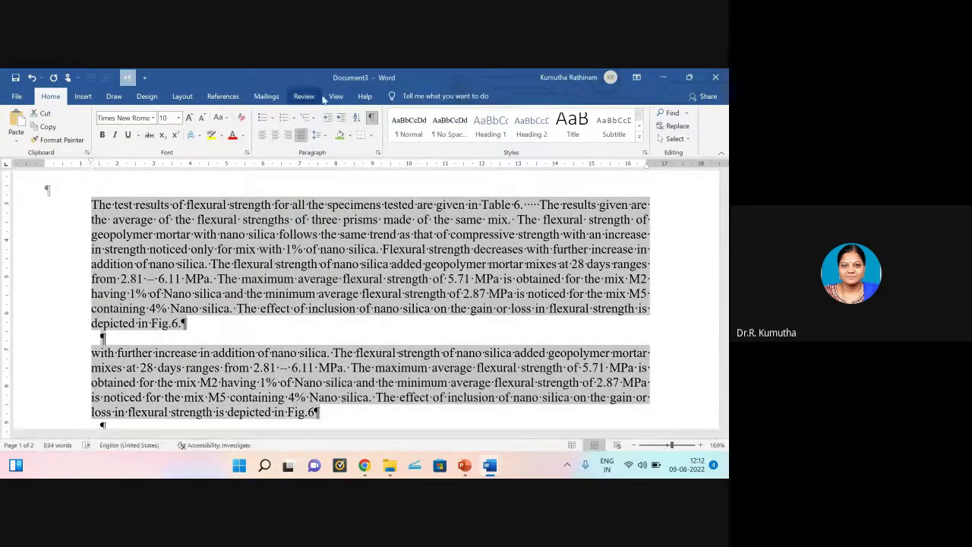
click(104, 338)
key(Delete)
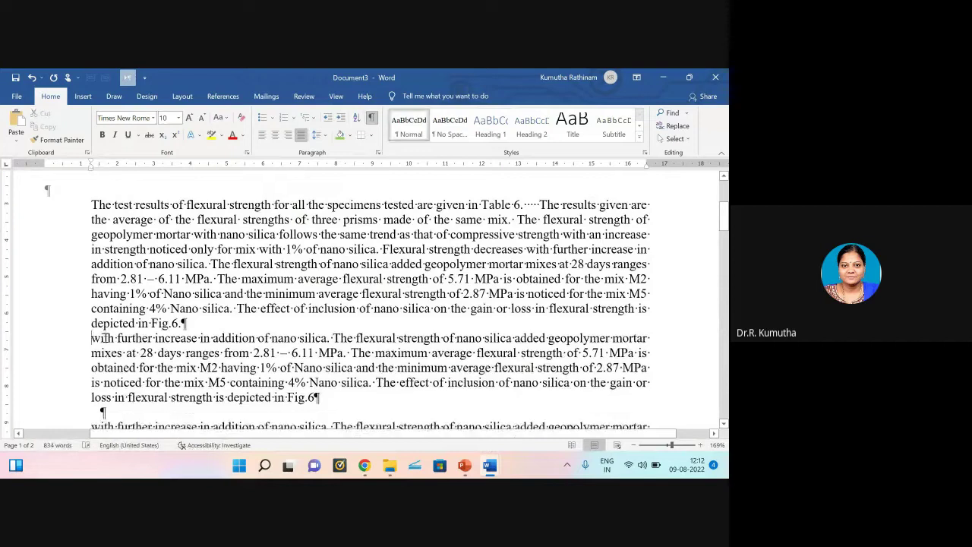
Step: Set the spacing before and after to 12 pt for the original paragraph and the first pasted copy
drag(93, 207, 321, 397)
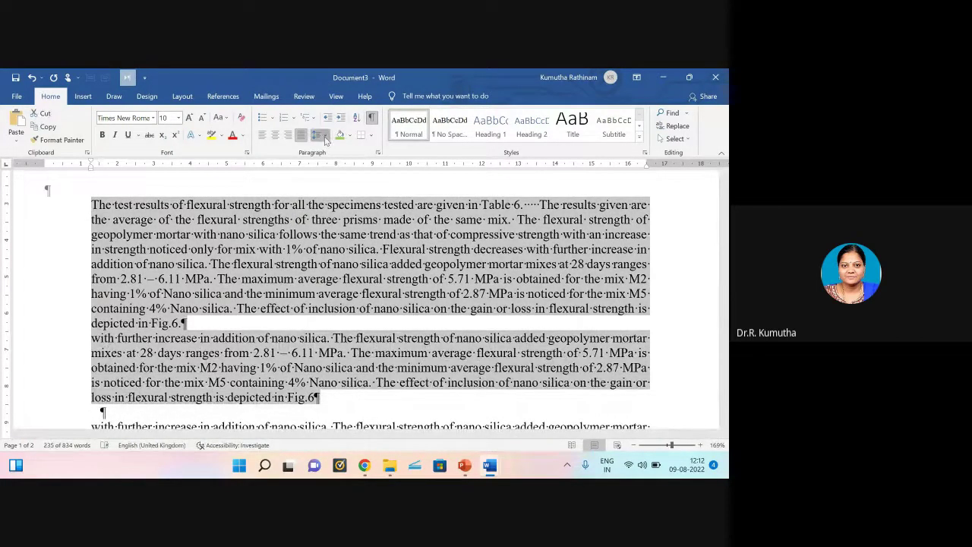
click(338, 134)
click(343, 232)
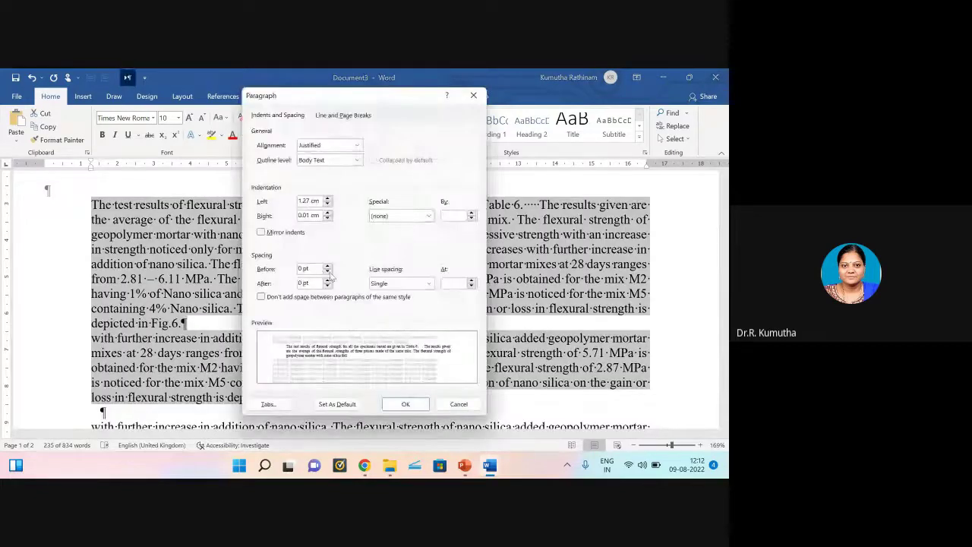
click(328, 266)
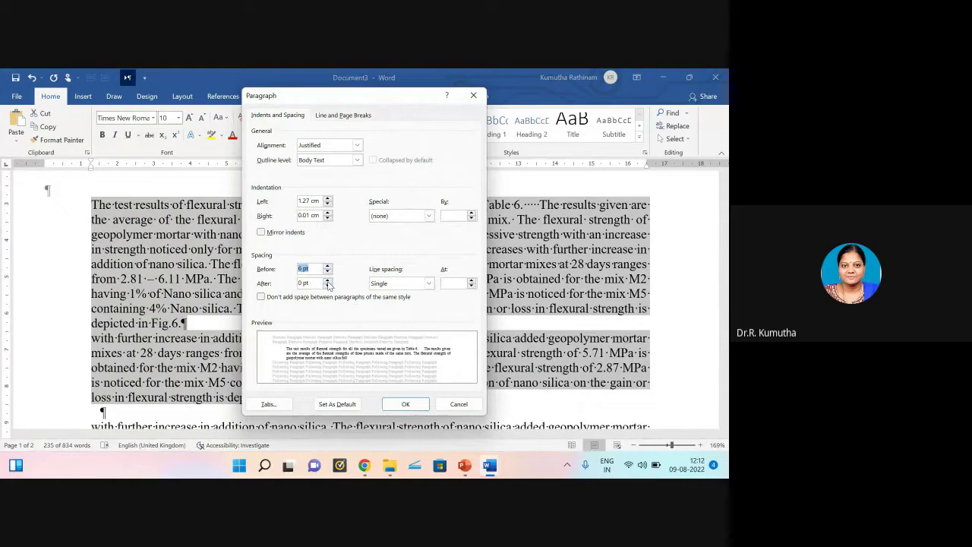
click(327, 282)
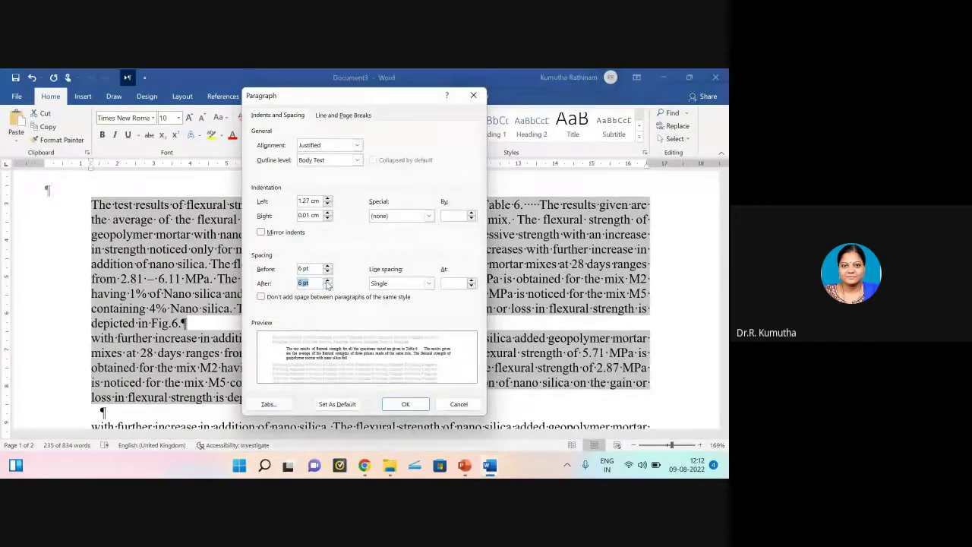
click(328, 267)
click(327, 282)
Step: Set the line spacing of both selected paragraphs to Multiple at 1.3 and apply the paragraph settings
click(399, 285)
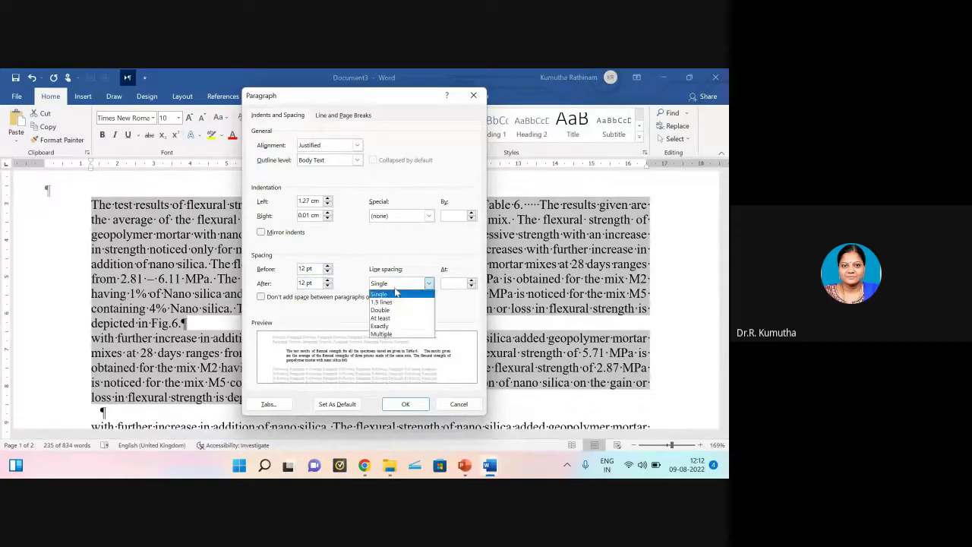
click(387, 335)
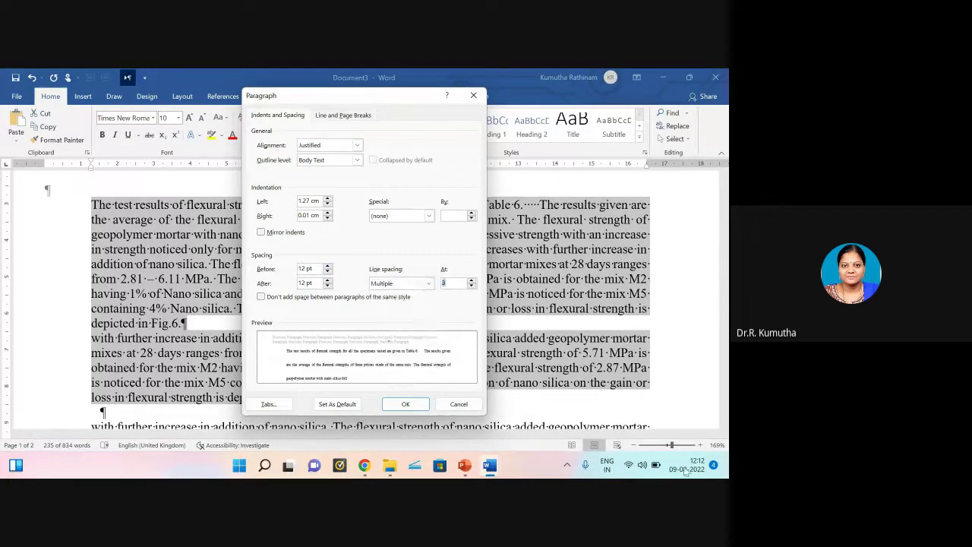
text(1.2)
click(452, 283)
key(BackSpace)
text(3)
click(405, 406)
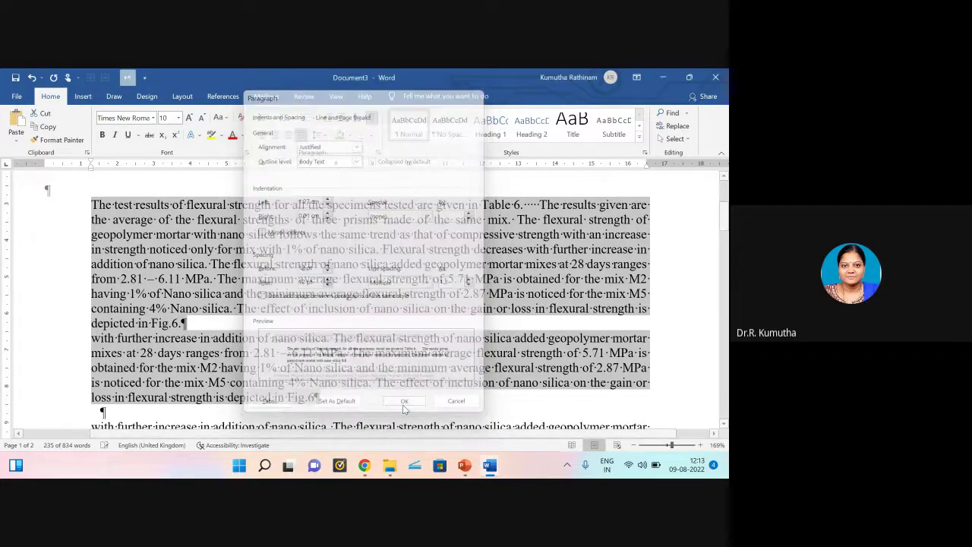
Step: Set the spacing before and after to 6 pt for the original paragraph and the first pasted copy
scroll(228, 341, down, 2)
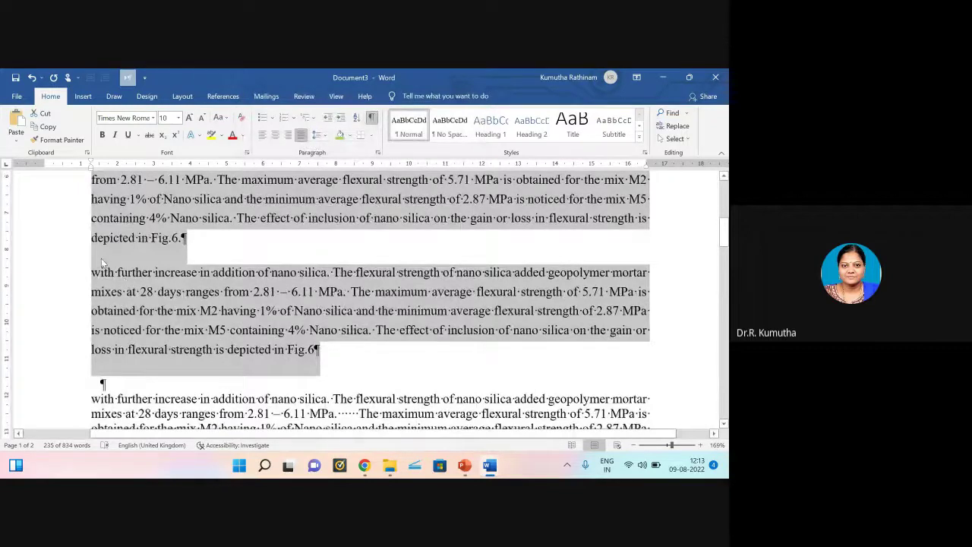
click(101, 258)
drag(182, 292, 110, 208)
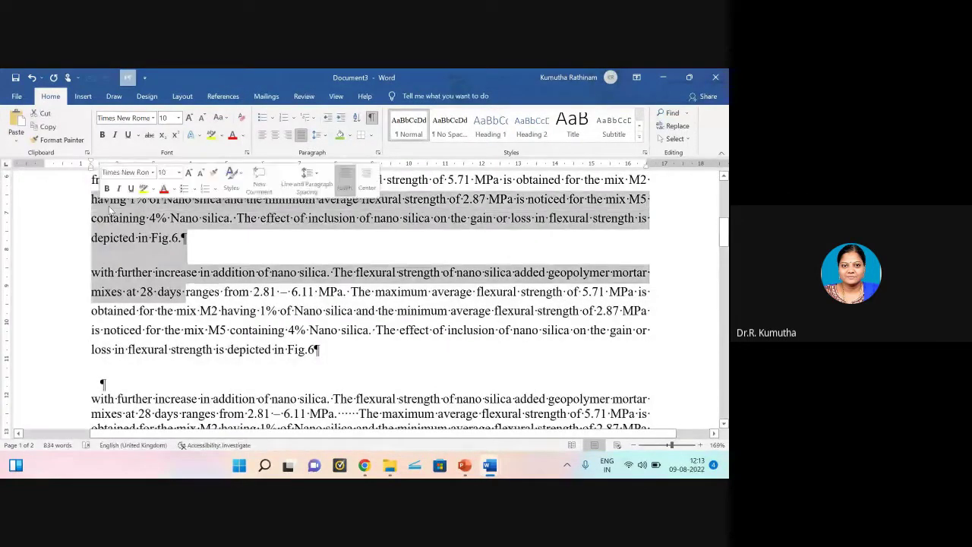
click(318, 134)
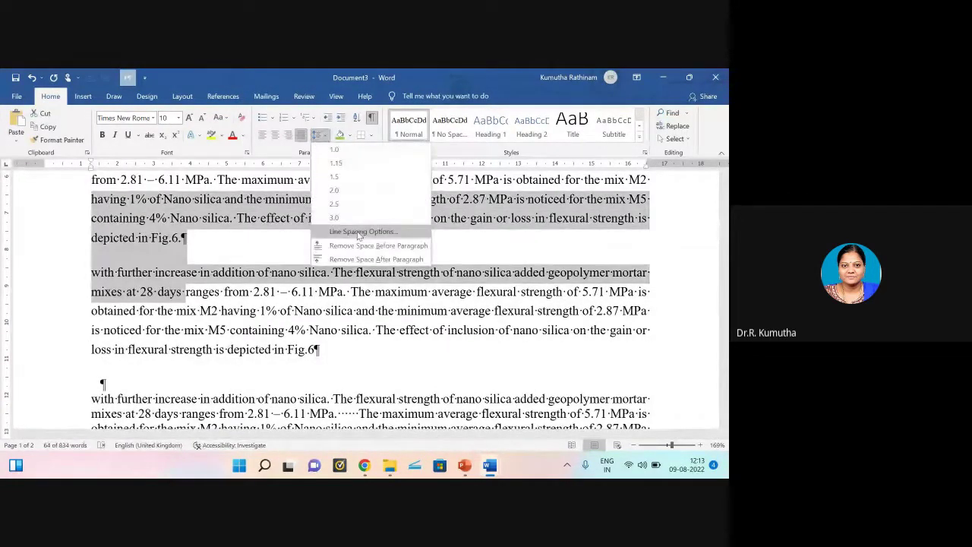
click(358, 233)
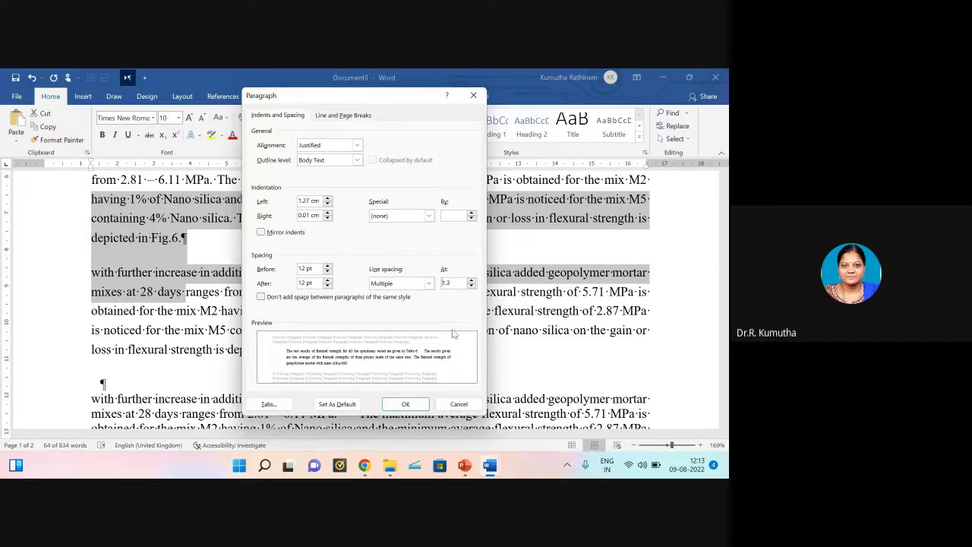
click(328, 272)
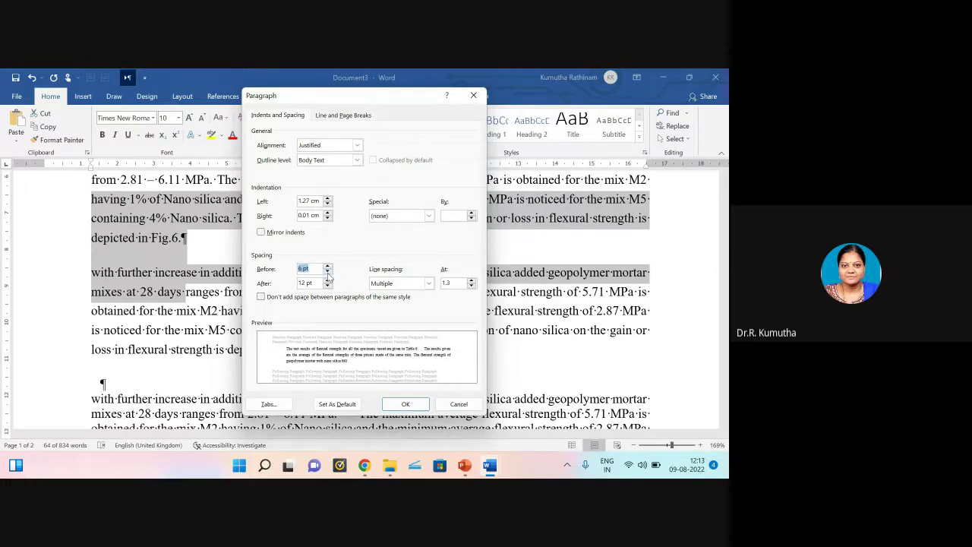
click(328, 286)
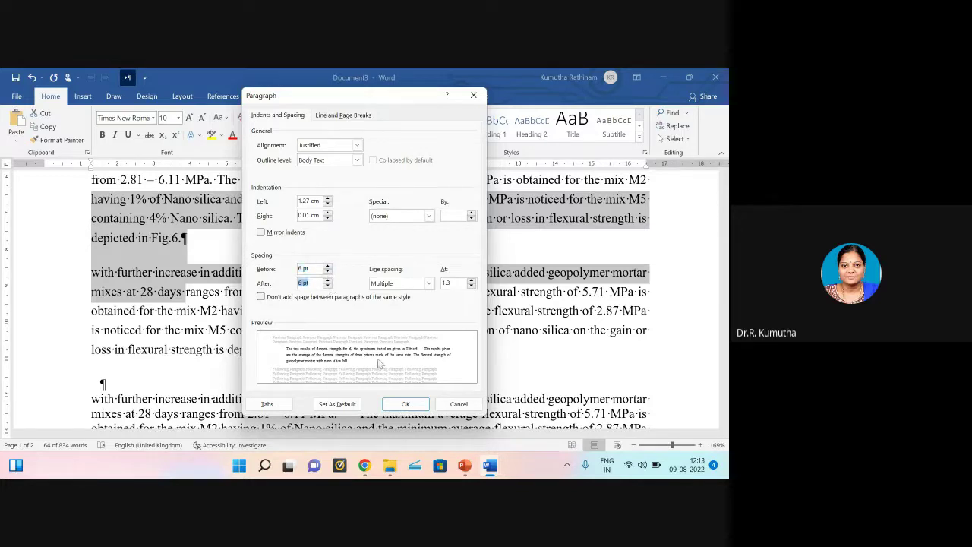
Step: Set the line spacing of the same two paragraphs to Single and apply the paragraph settings
click(455, 284)
key(BackSpace)
key(BackSpace)
click(428, 282)
click(377, 296)
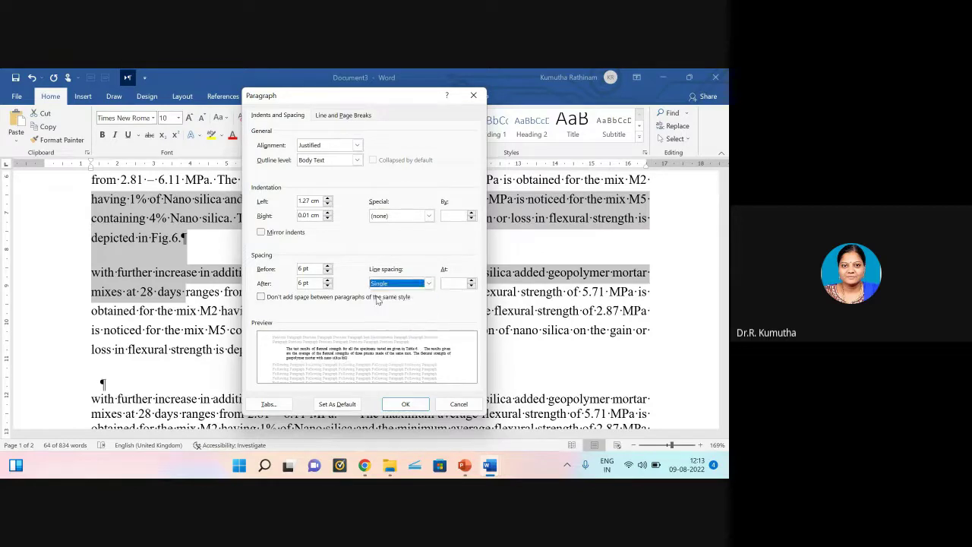
click(409, 405)
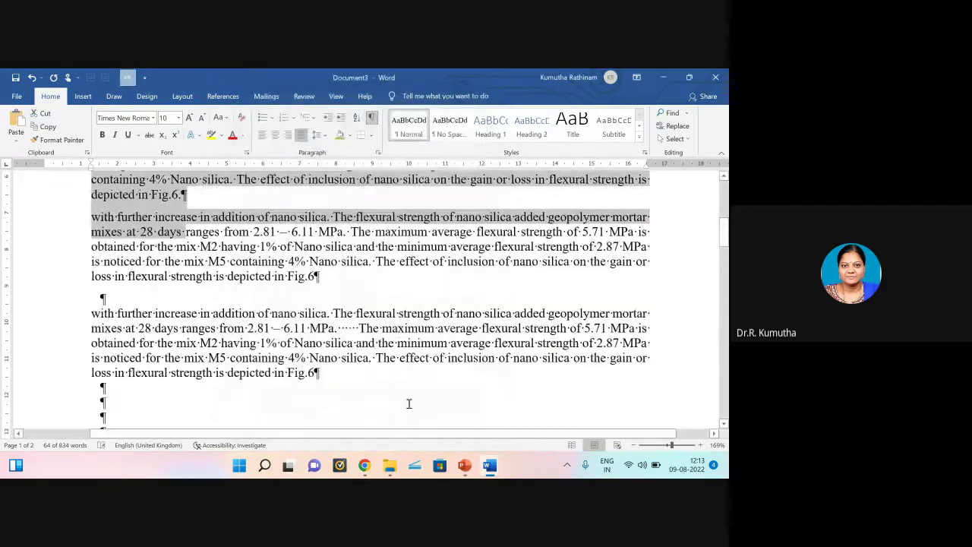
Step: Check the gap between the paragraphs in the document and in the print preview enlarged to 96%, and return to editing
scroll(405, 403, up, 5)
click(352, 357)
scroll(352, 358, down, 3)
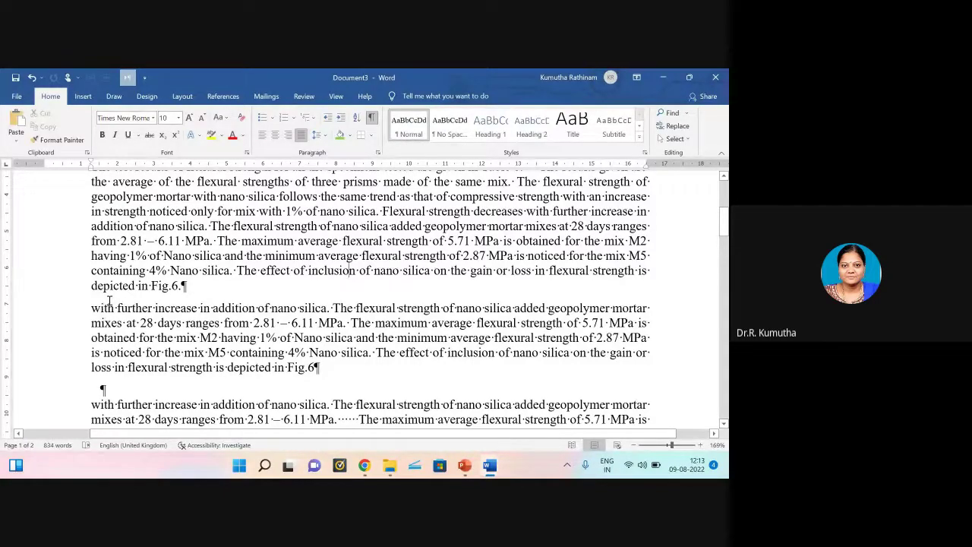
click(17, 97)
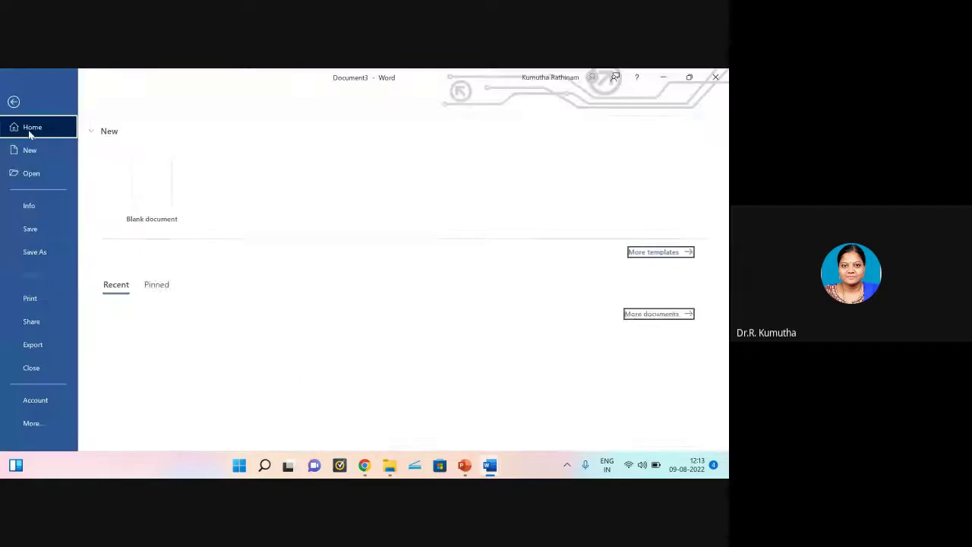
click(30, 298)
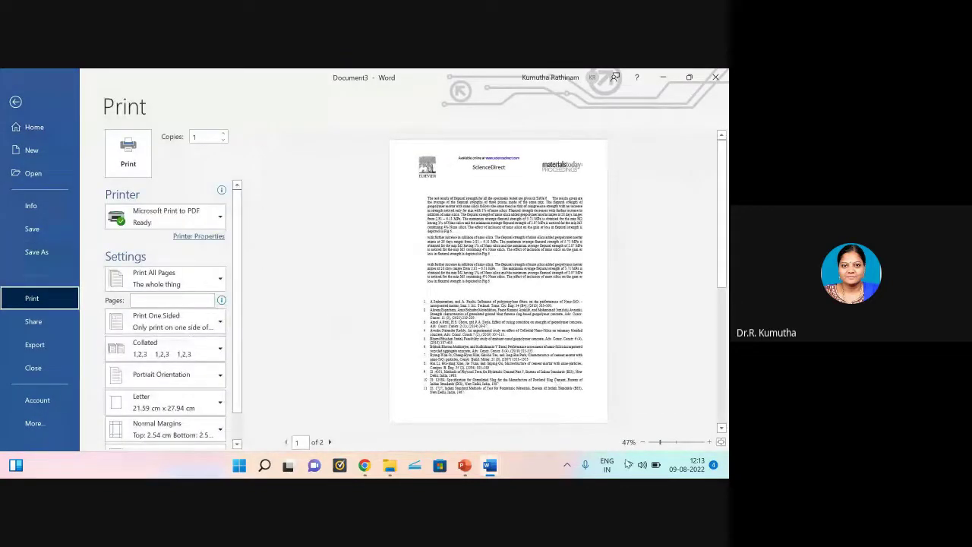
click(668, 443)
click(675, 443)
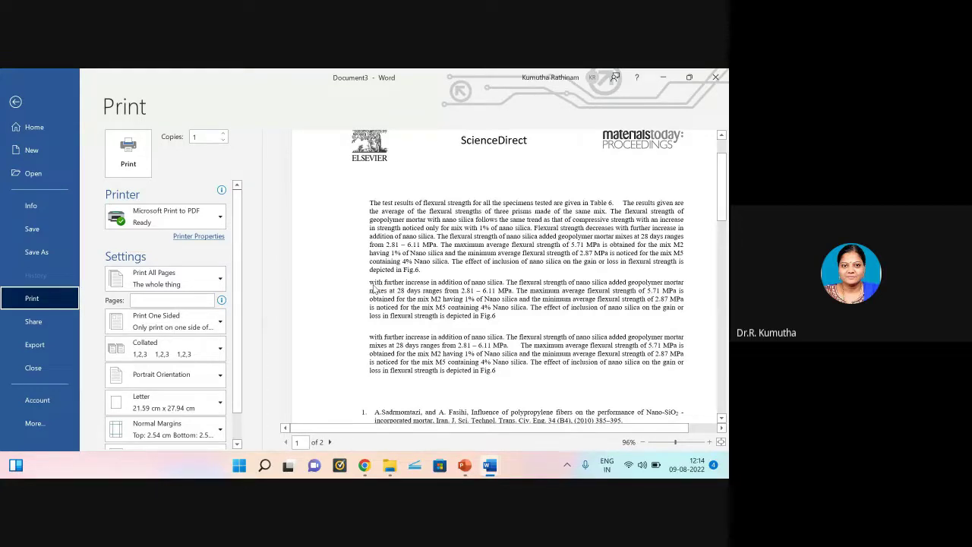
click(15, 101)
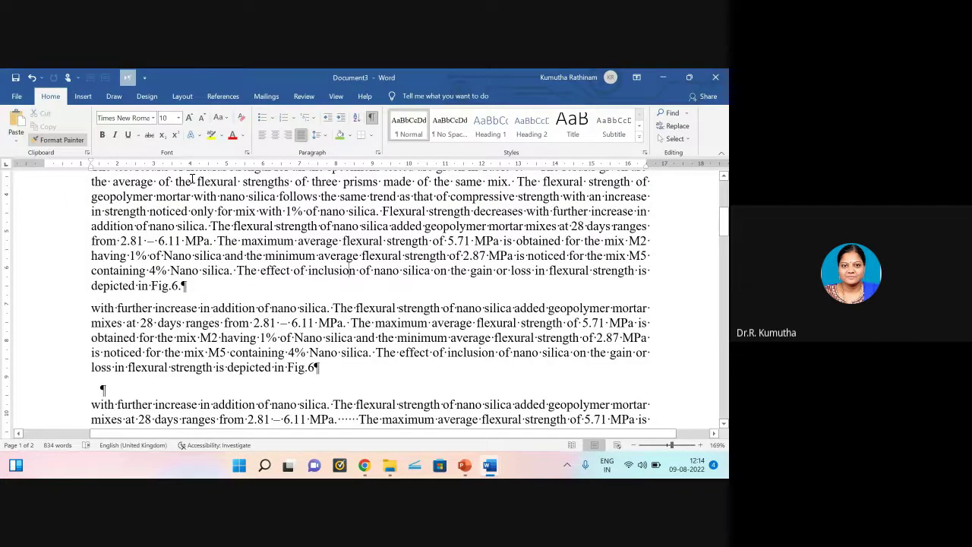
Step: Check the first paragraph's indents and spacing in the paragraph settings and close them without applying changes
scroll(193, 179, up, 1)
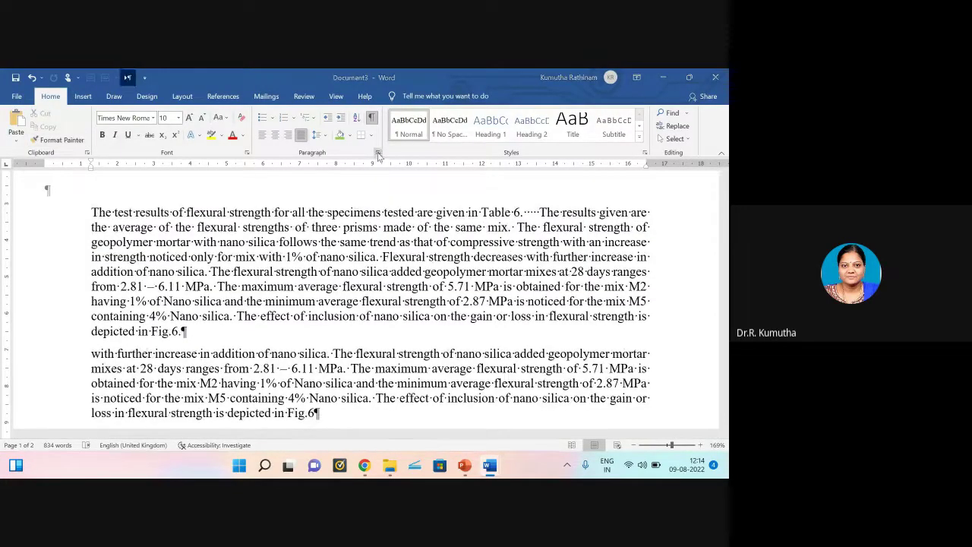
click(378, 153)
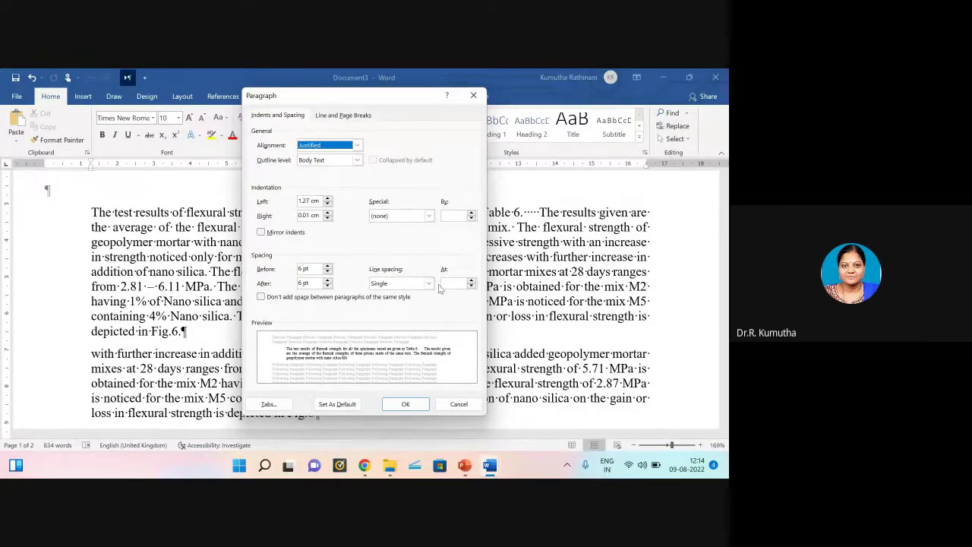
click(459, 406)
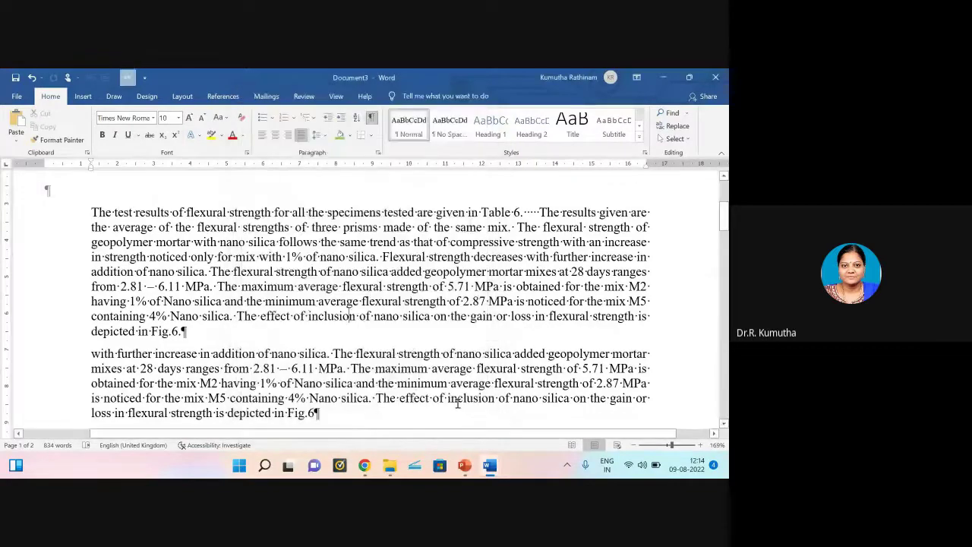
Step: Examine the shading colours, border options, formatting marks display and line spacing presets available for the paragraph, applying none of them
click(351, 137)
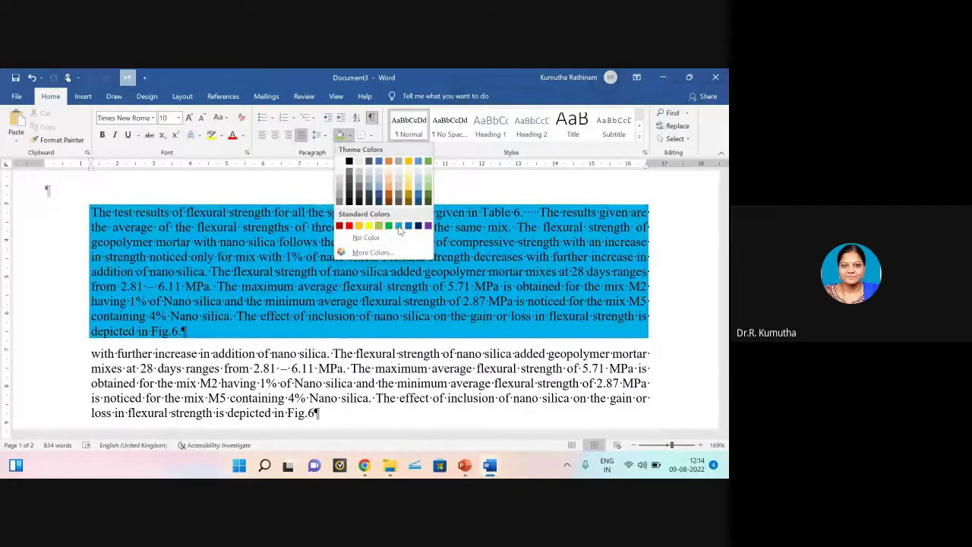
click(289, 184)
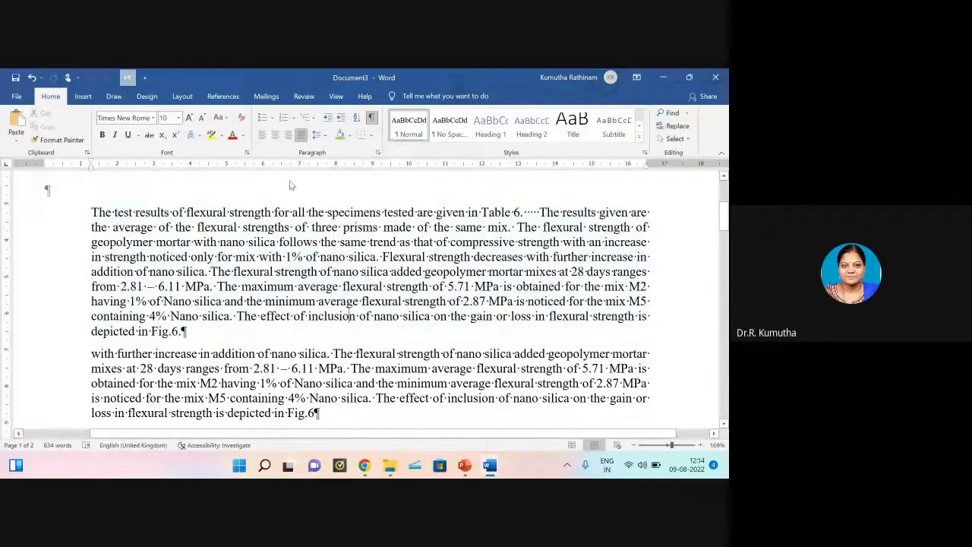
click(371, 137)
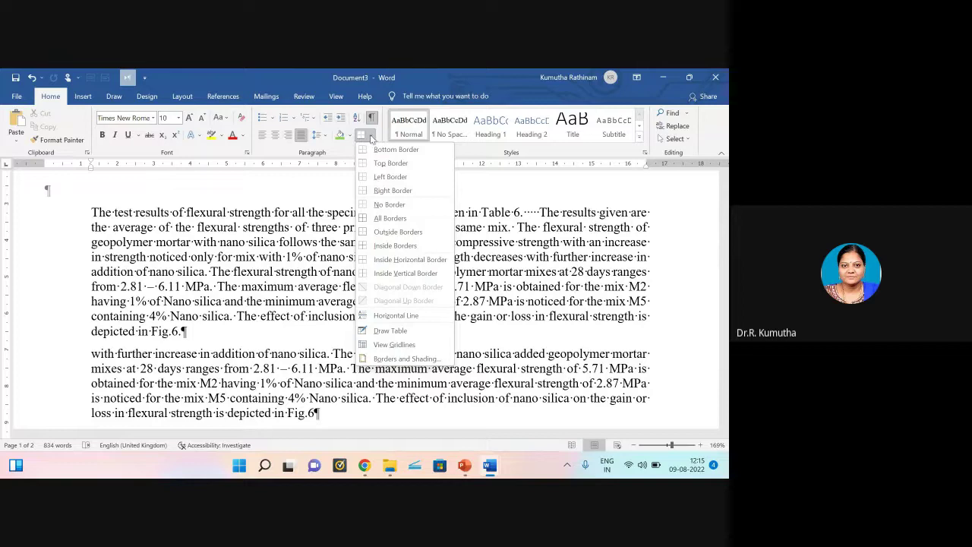
click(354, 168)
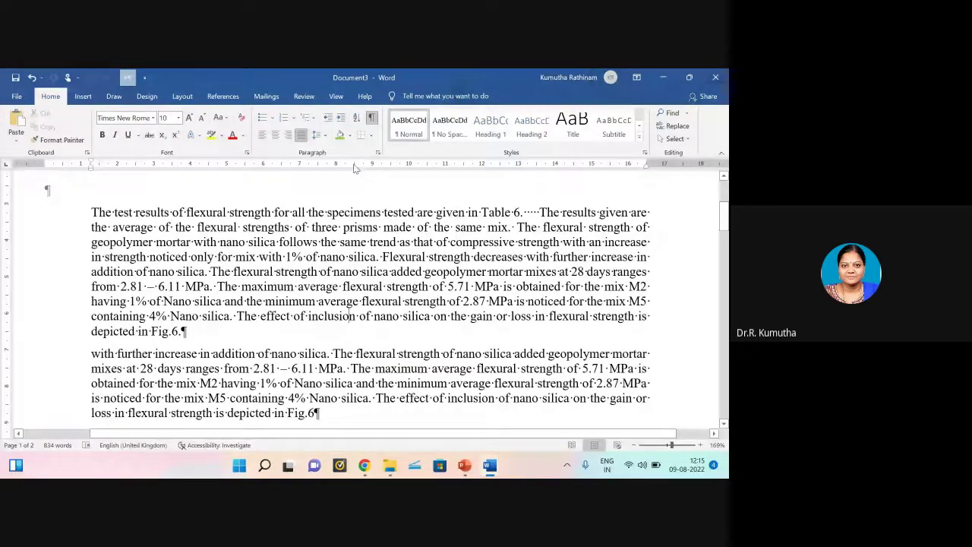
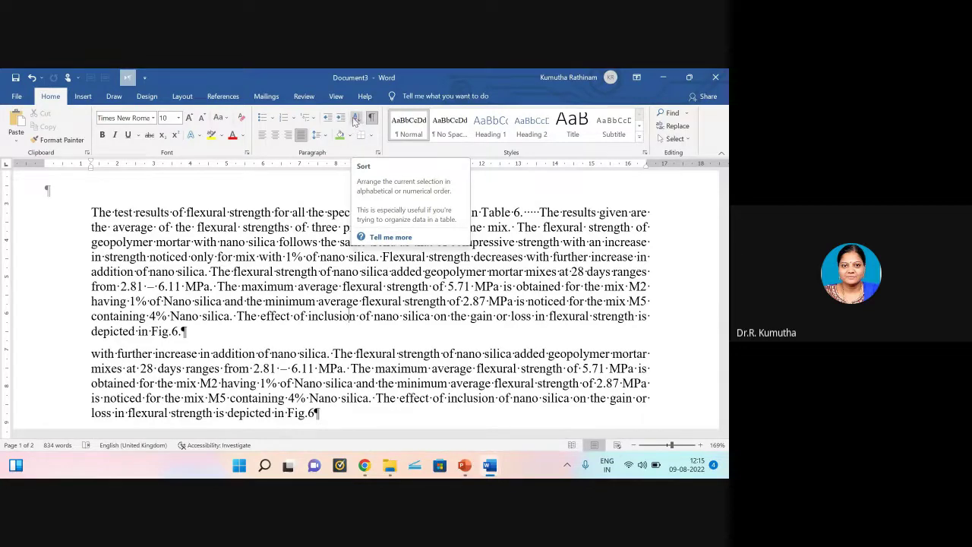
click(372, 120)
click(372, 120)
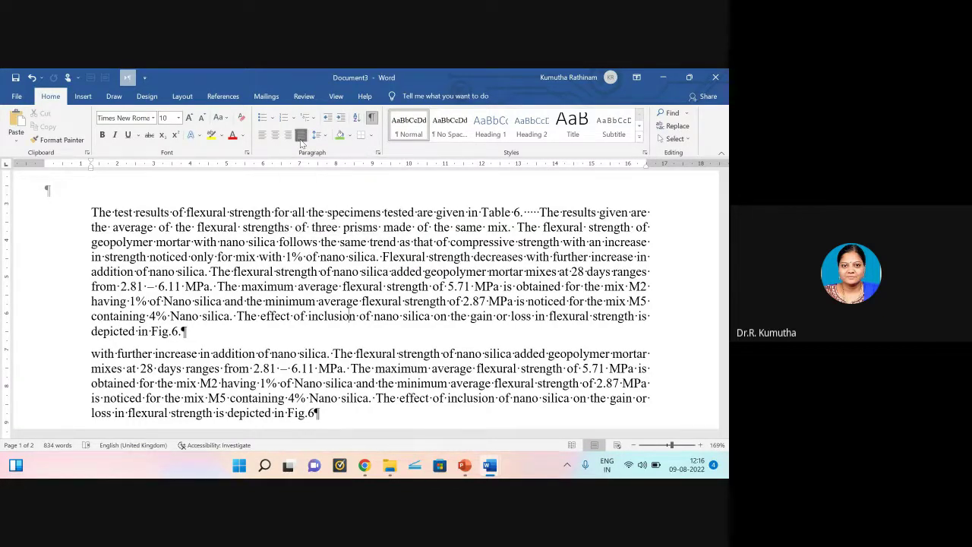
click(327, 137)
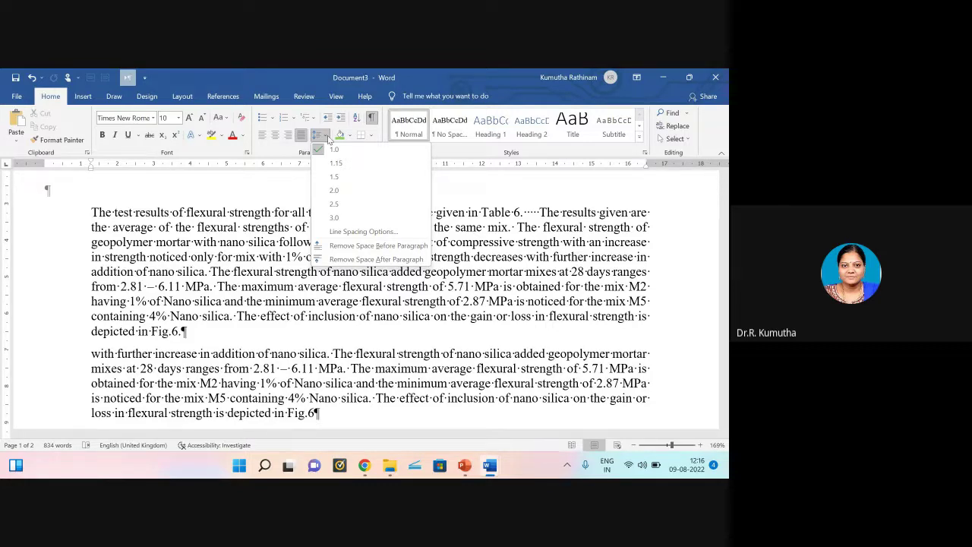
click(369, 136)
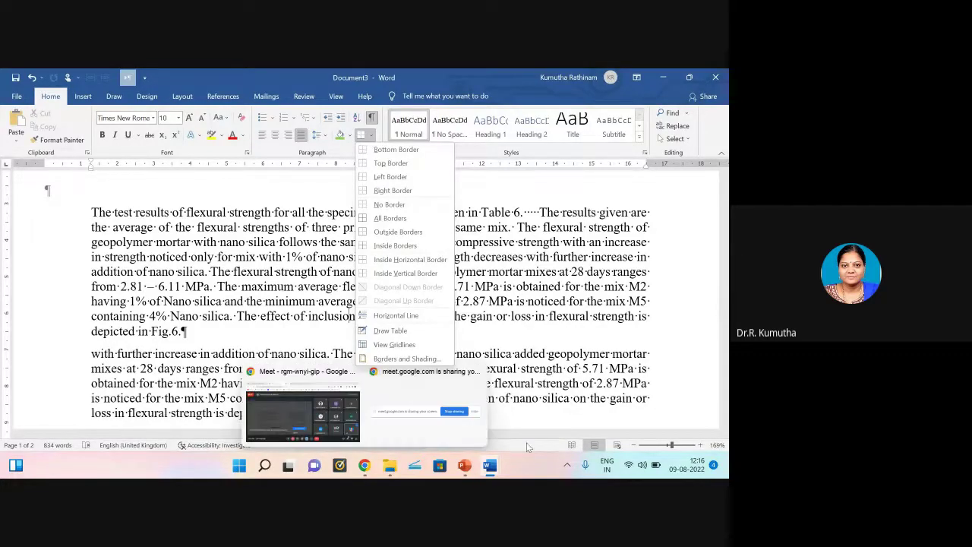
Step: Switch to the MATPR manuscript and copy the whole of Table 4, the mix proportions of geopolymer mortar
mouse_move(490, 465)
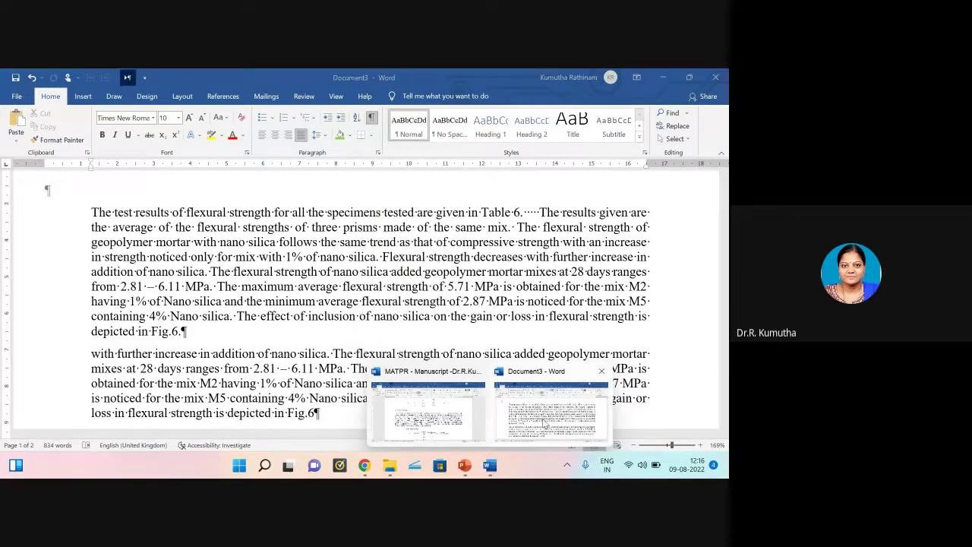
click(428, 410)
scroll(524, 357, up, 3)
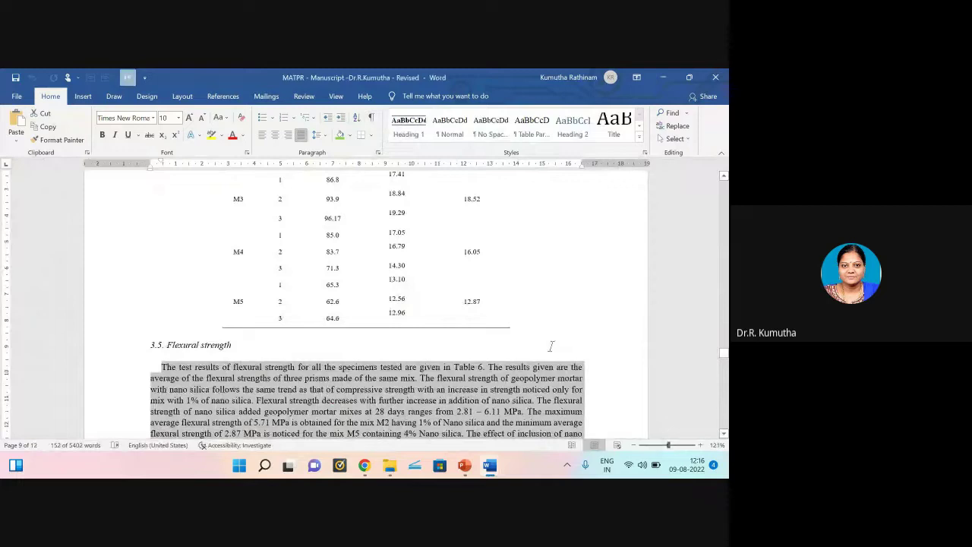
scroll(557, 342, up, 5)
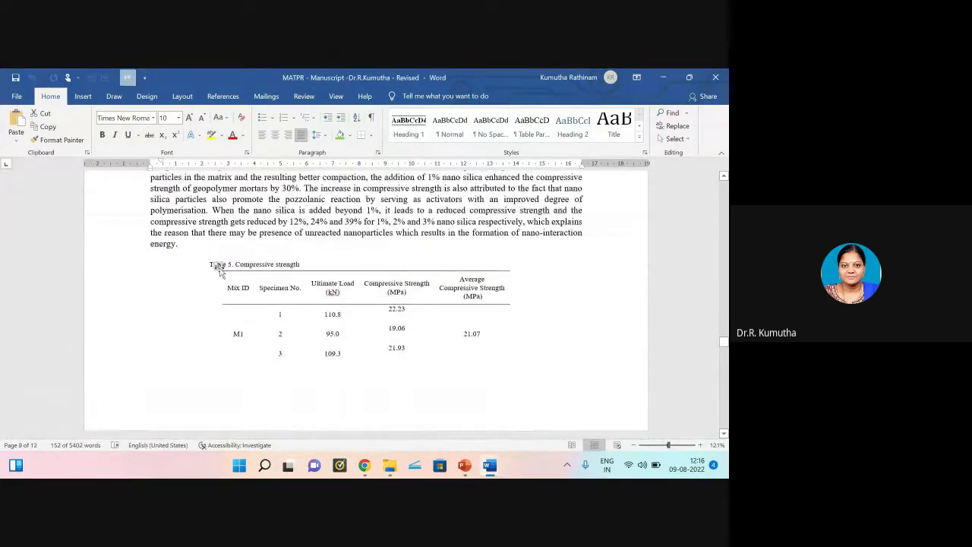
click(216, 265)
scroll(581, 327, down, 5)
scroll(580, 328, up, 5)
scroll(568, 358, down, 10)
scroll(569, 359, up, 15)
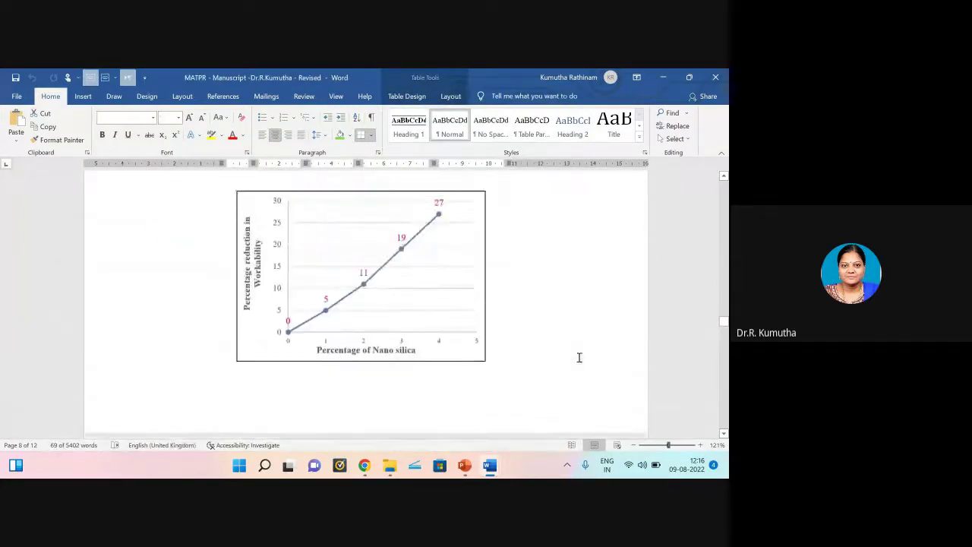
scroll(593, 352, up, 20)
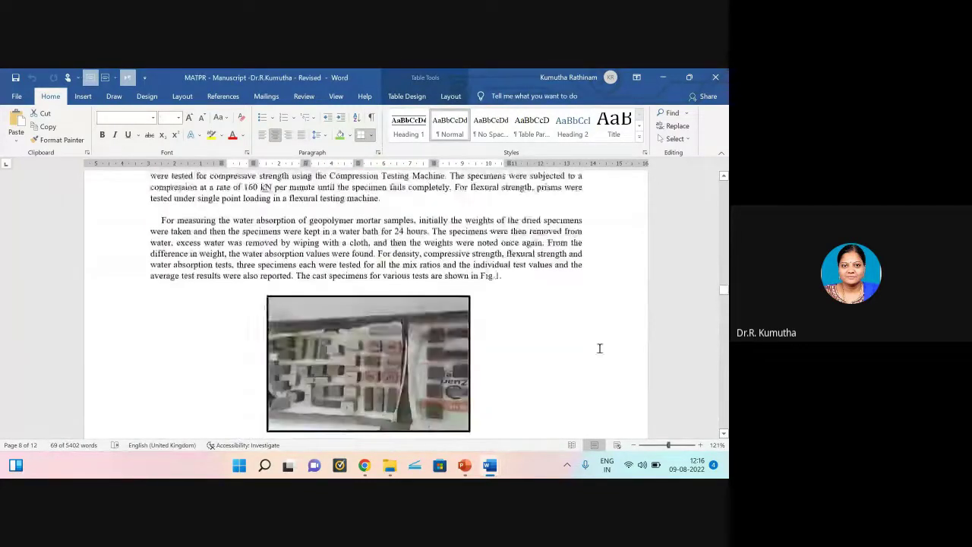
scroll(600, 347, up, 1)
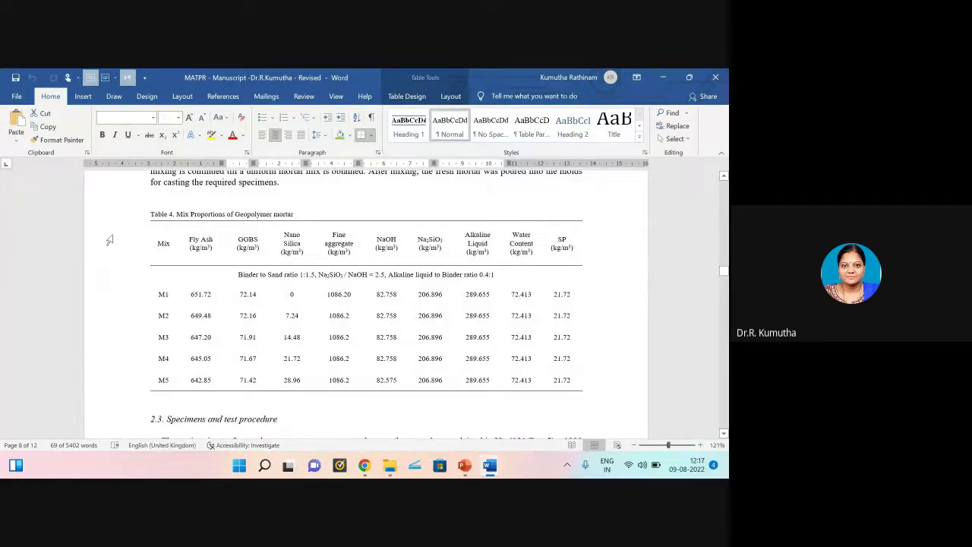
click(148, 231)
click(141, 219)
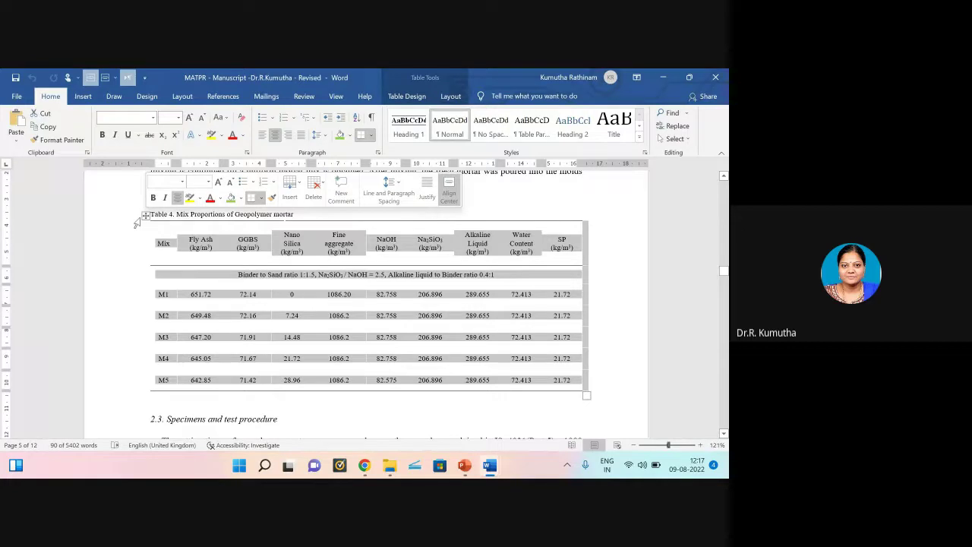
click(382, 402)
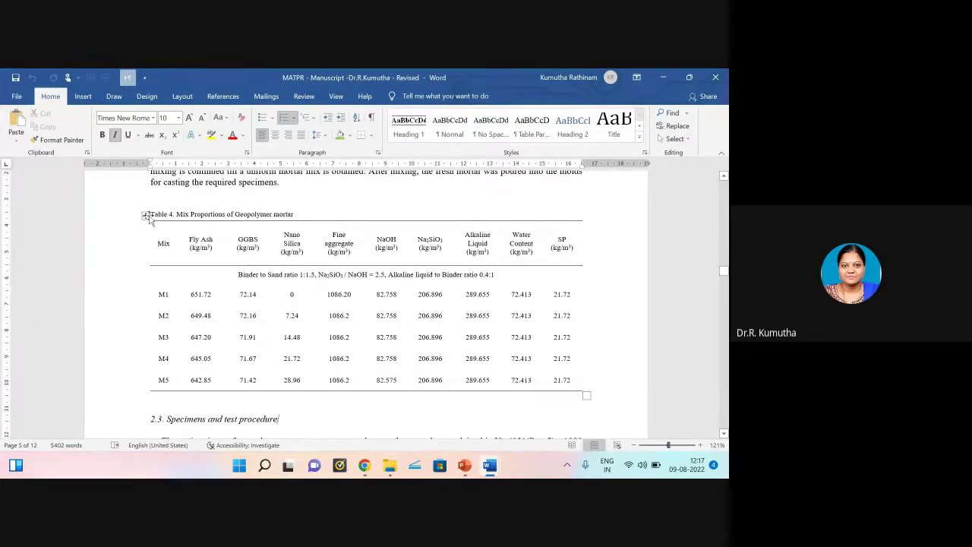
click(145, 215)
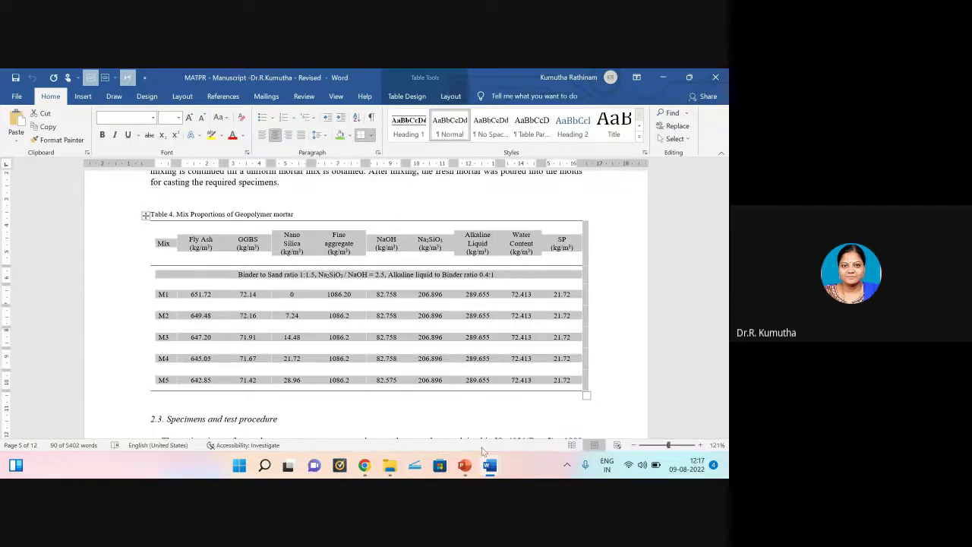
Step: Switch back to Document3, add three new lines after the last reference and paste the copied table there
mouse_move(490, 465)
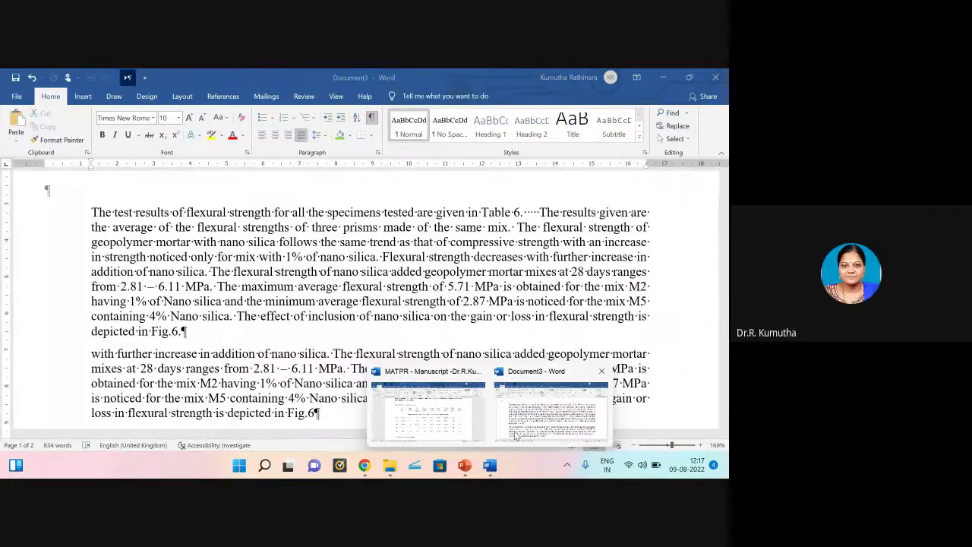
click(515, 435)
scroll(416, 370, down, 5)
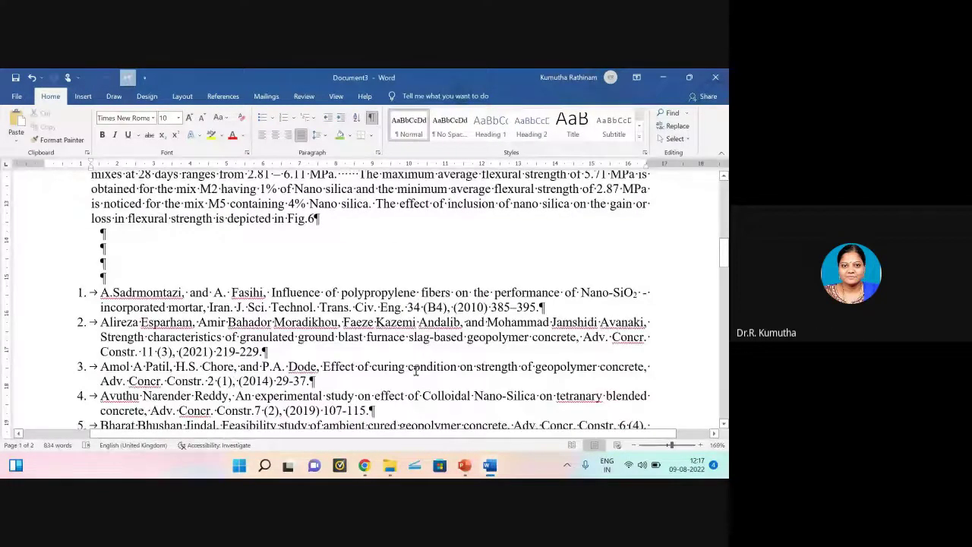
scroll(416, 370, down, 15)
key(Return)
key(Return)
key(Return)
key(ctrl+v)
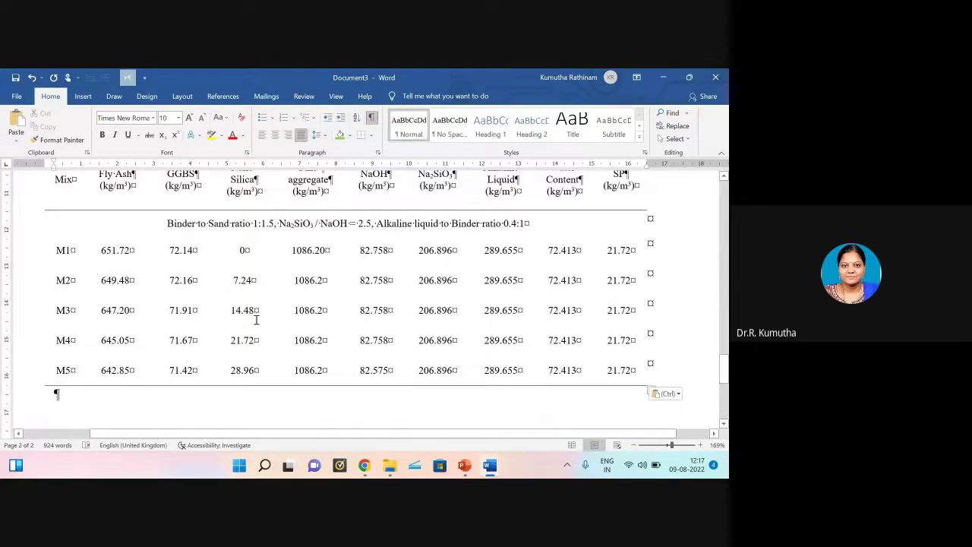
Step: Try all borders on the pasted mix proportions table and undo the border change
scroll(256, 319, up, 2)
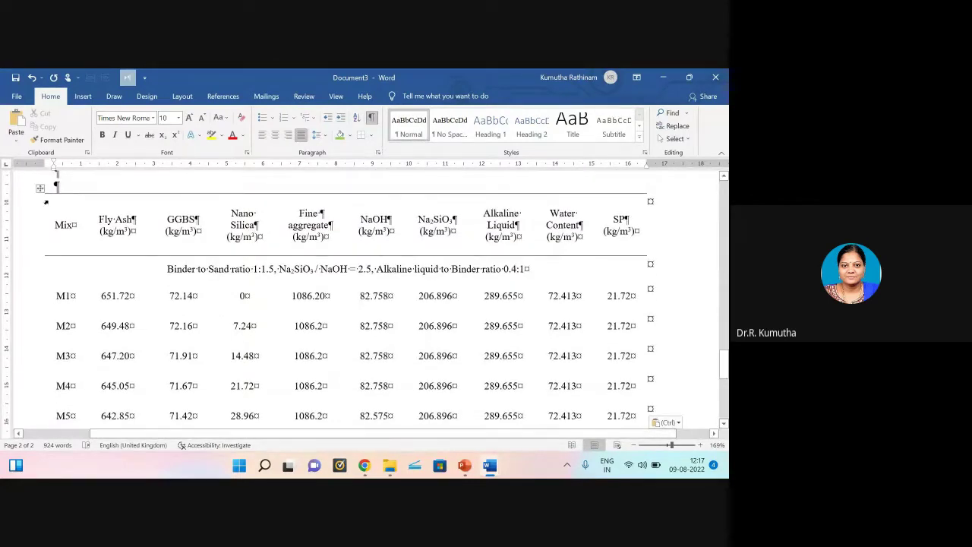
click(39, 188)
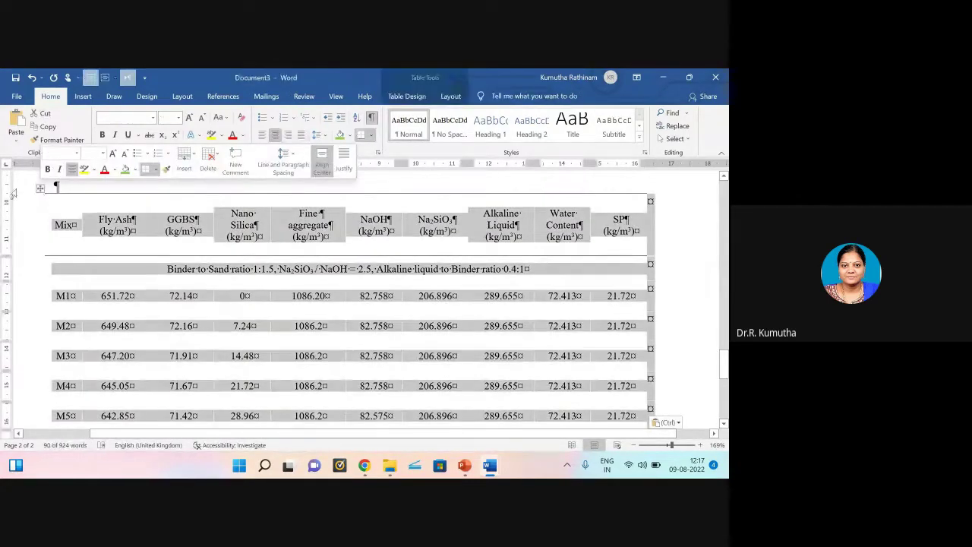
click(373, 136)
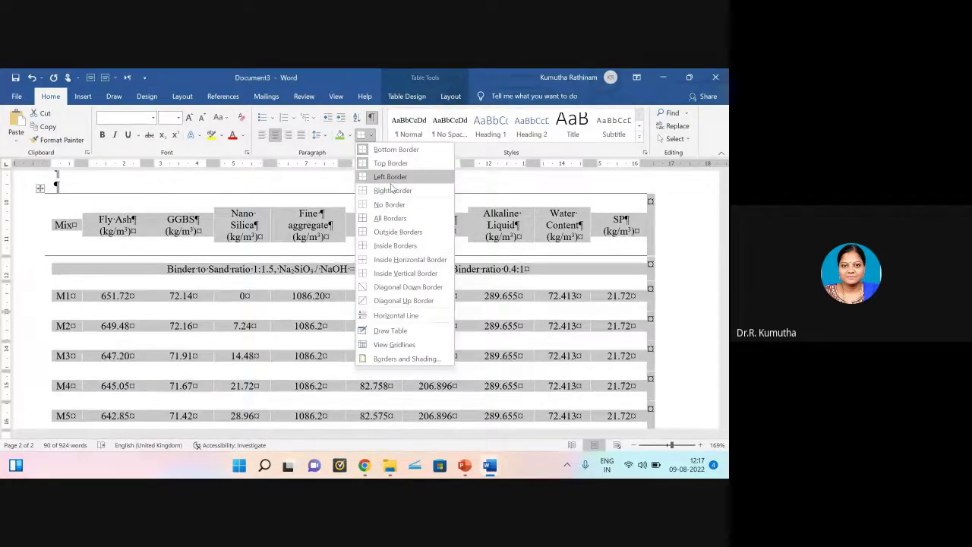
click(392, 220)
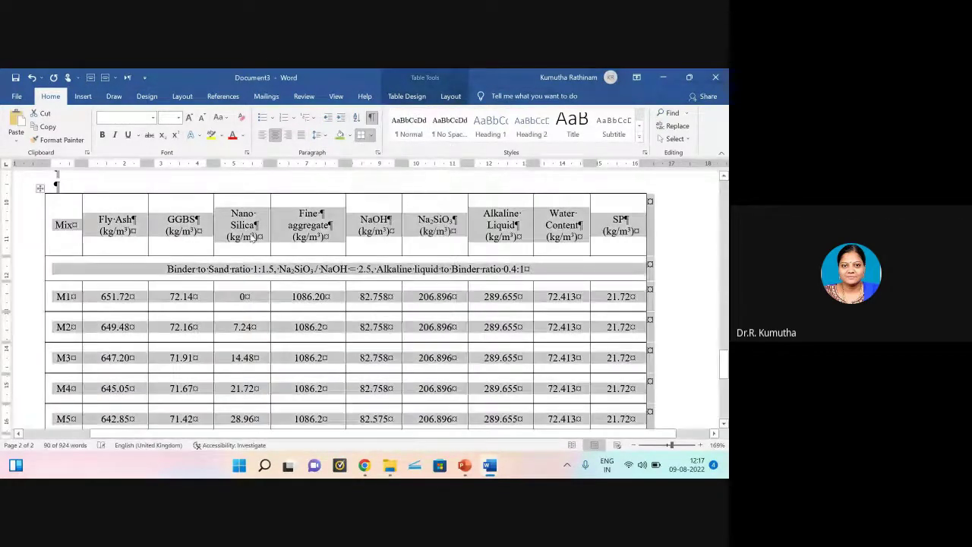
click(690, 251)
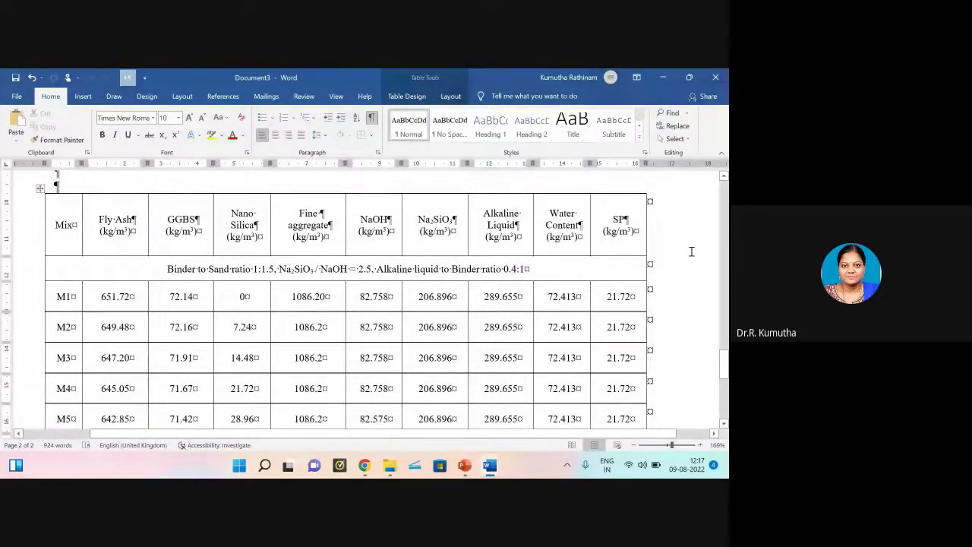
click(31, 79)
click(551, 275)
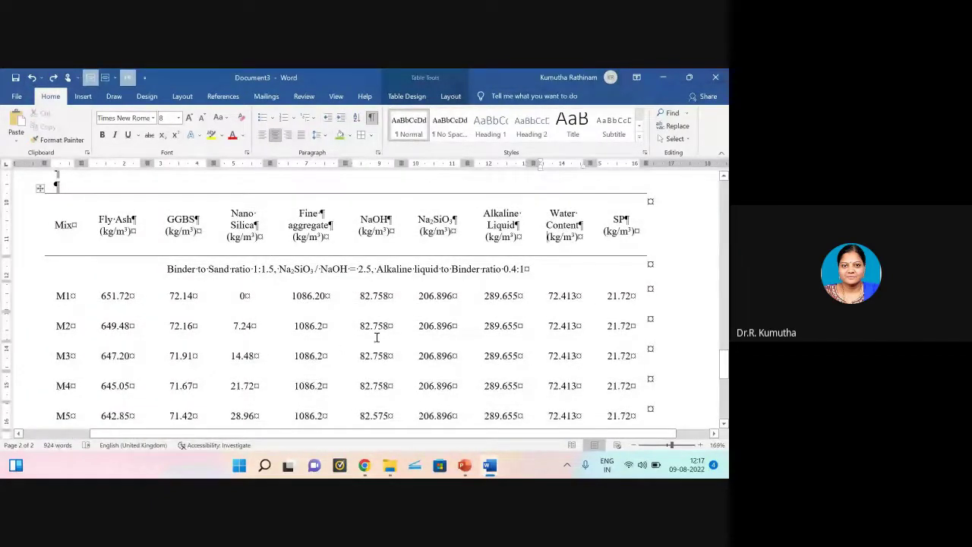
Step: Select the entire mix proportions table below the reference list and give every cell all borders
scroll(337, 315, down, 1)
scroll(337, 316, up, 3)
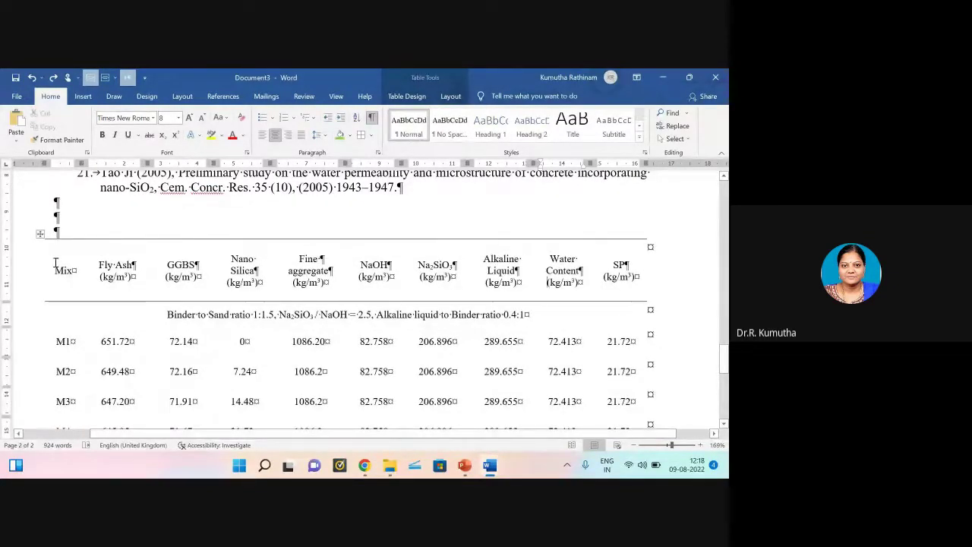
click(44, 233)
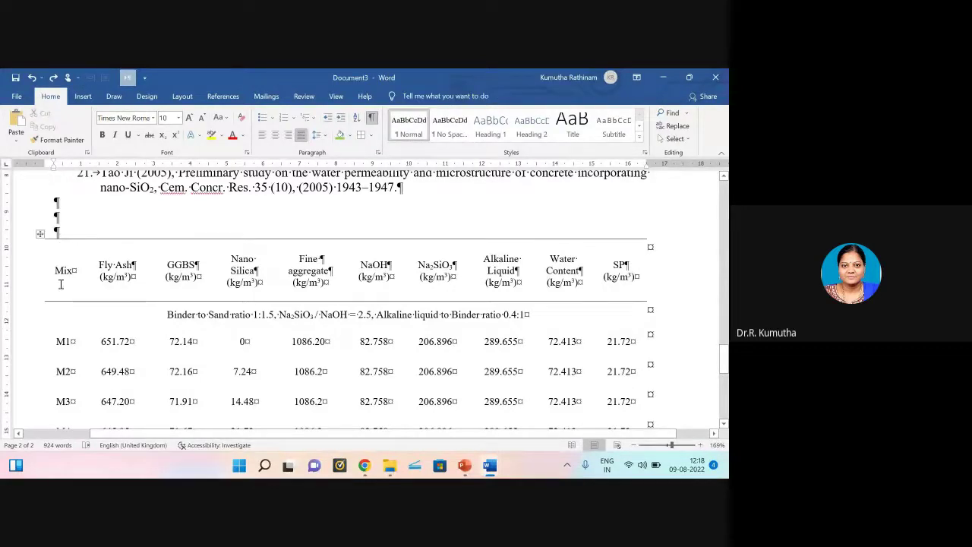
click(61, 292)
scroll(207, 306, down, 3)
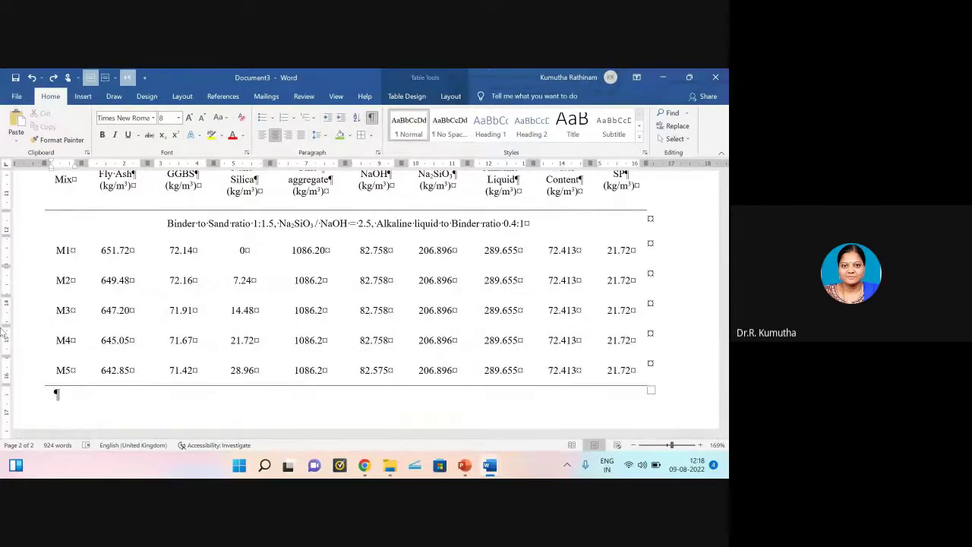
scroll(169, 317, up, 3)
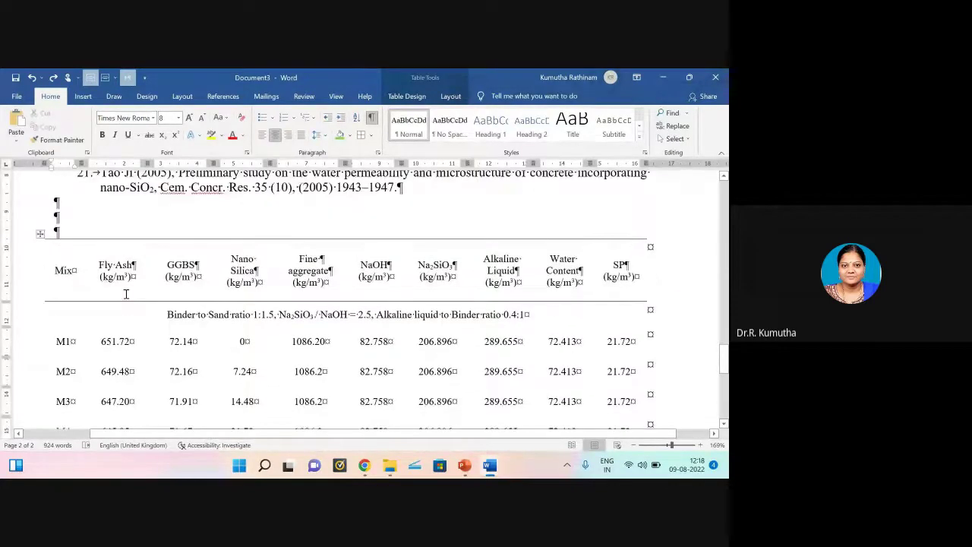
click(40, 233)
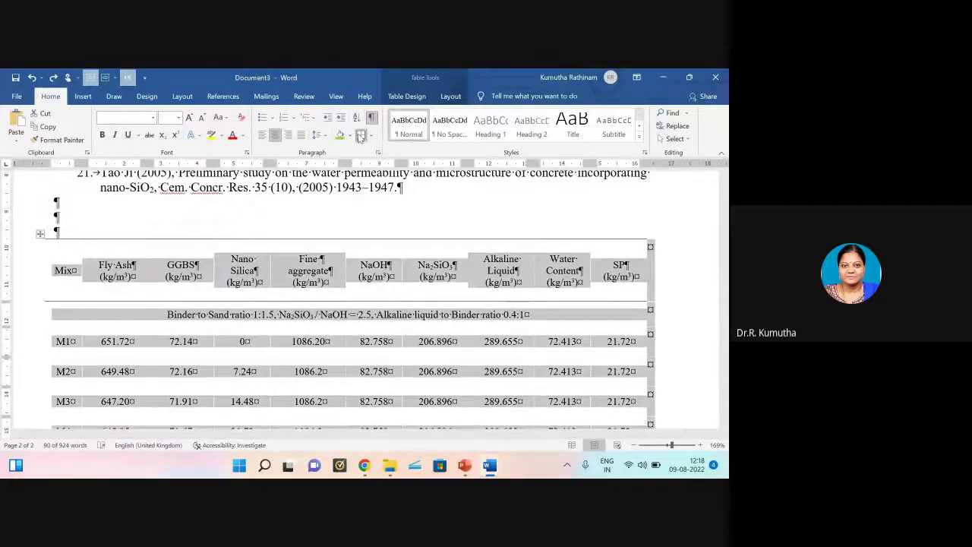
click(358, 136)
click(348, 234)
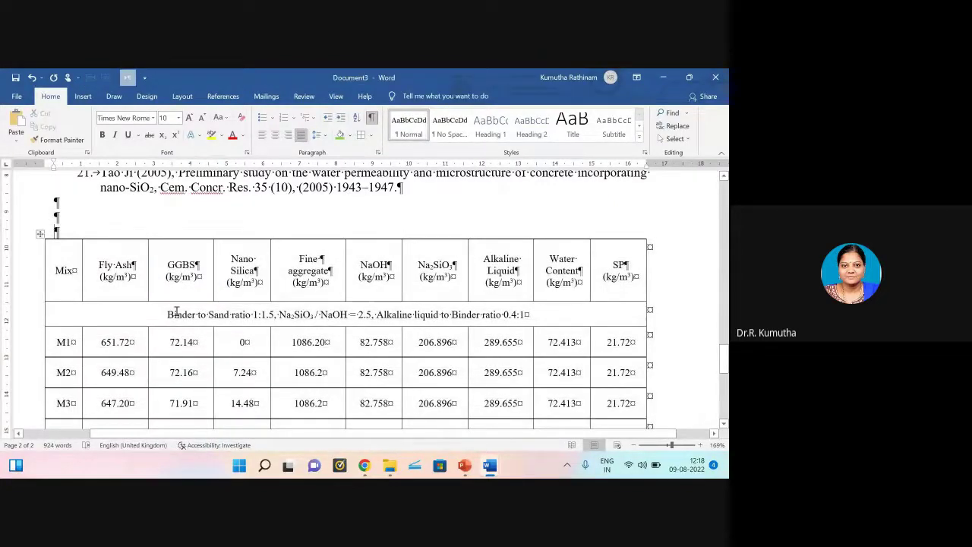
Step: Select the whole mix proportions table below the references and remove all of its borders
scroll(176, 312, down, 2)
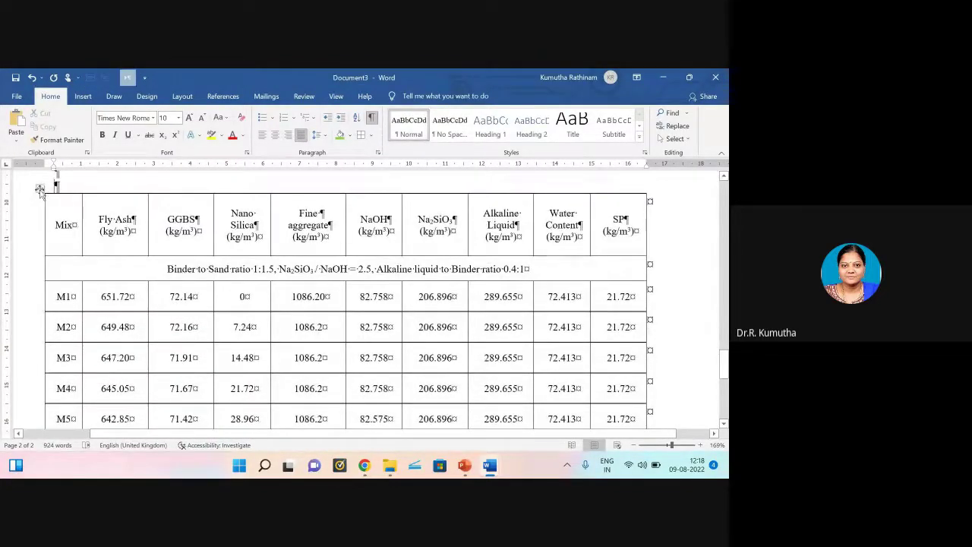
click(40, 189)
click(372, 136)
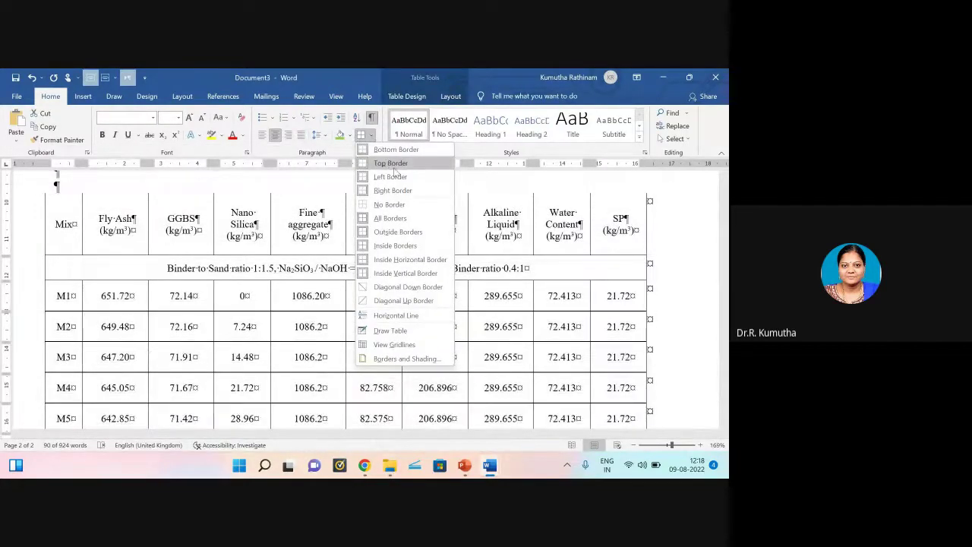
click(386, 205)
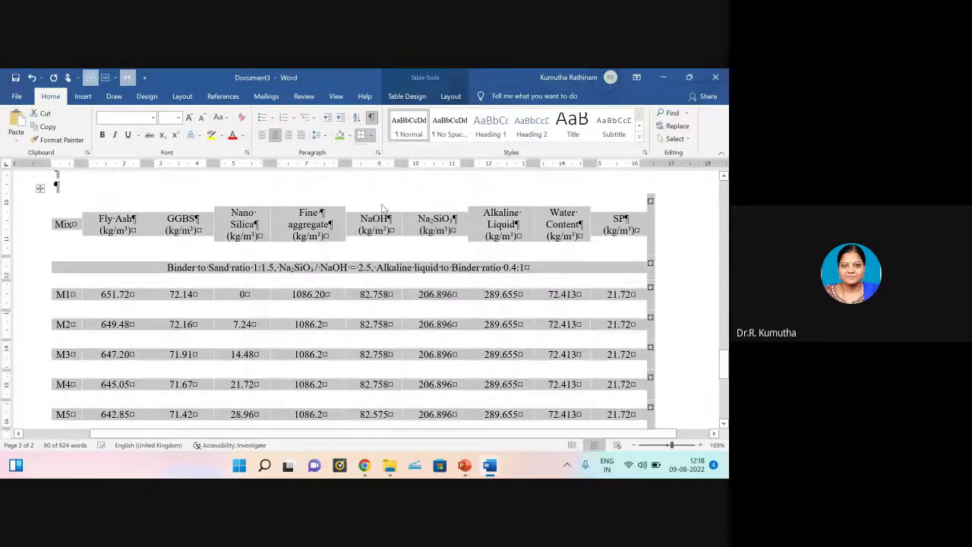
click(376, 230)
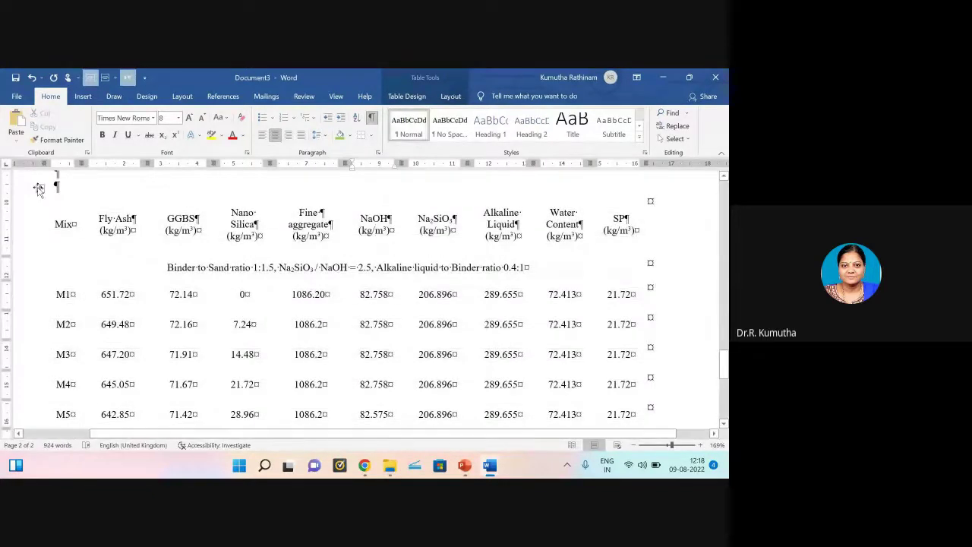
Step: Apply all borders to the whole mix proportions table again
click(40, 187)
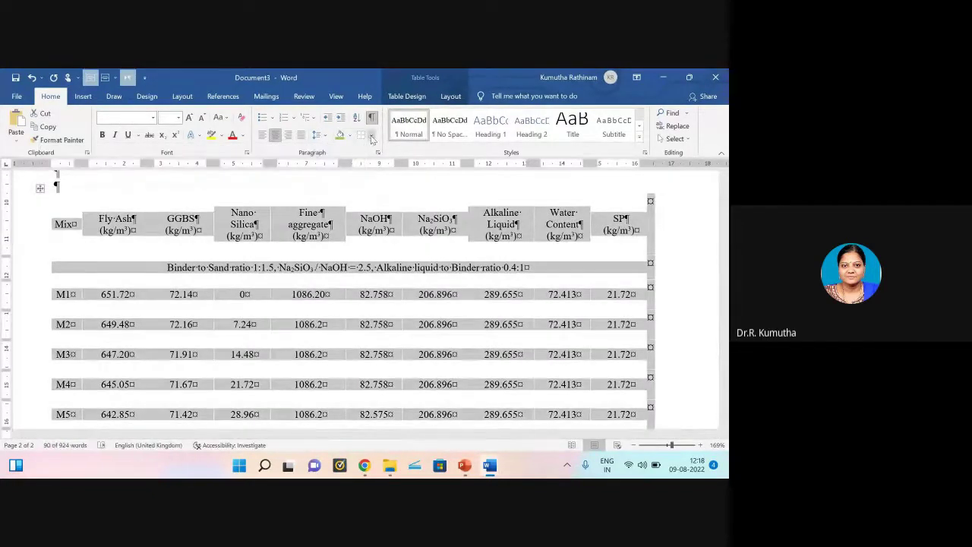
click(371, 136)
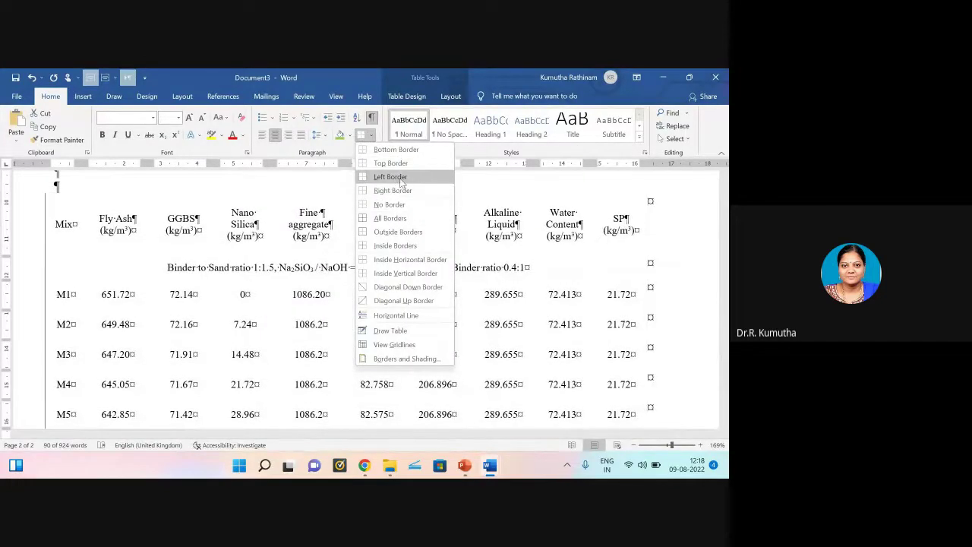
click(391, 218)
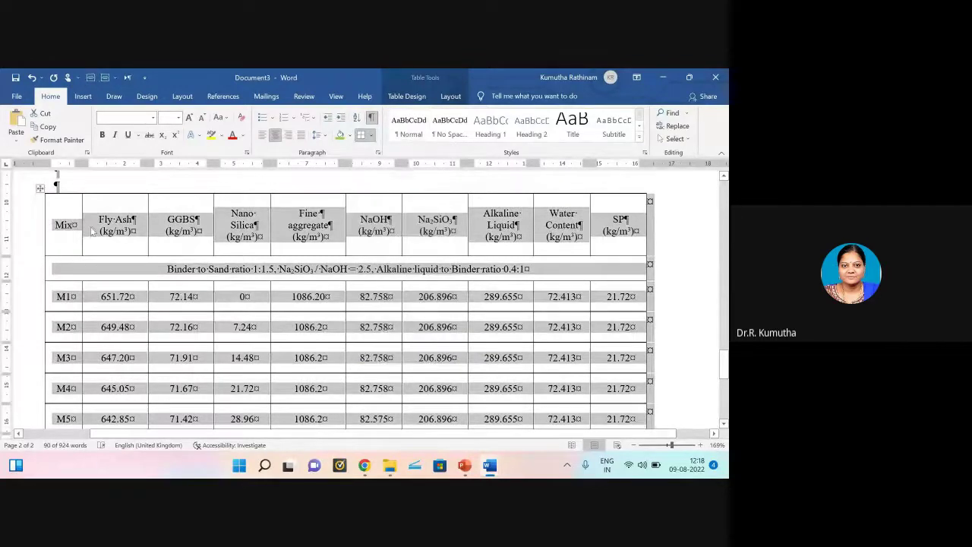
Step: Turn off the outside borders of the whole mix proportions table, leaving only its inside lines
drag(70, 224, 623, 213)
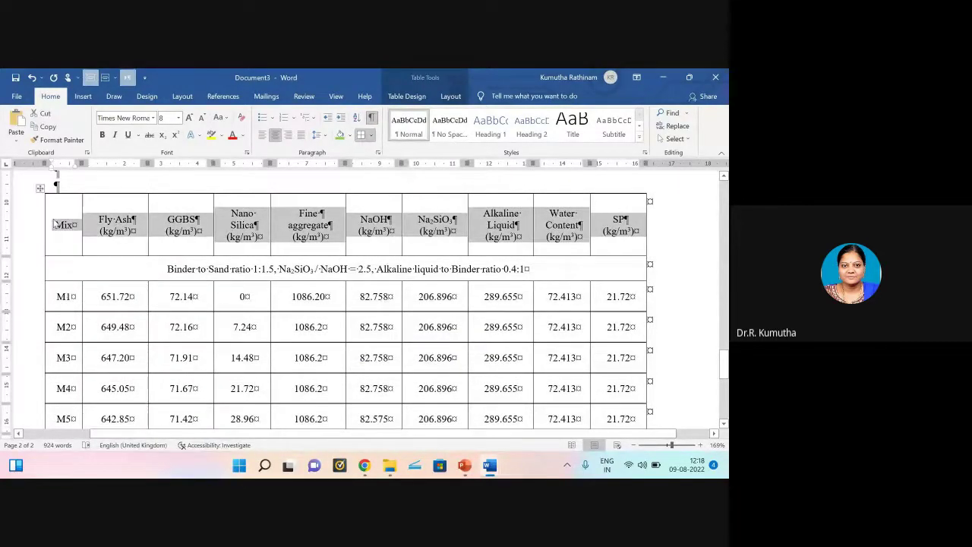
click(40, 188)
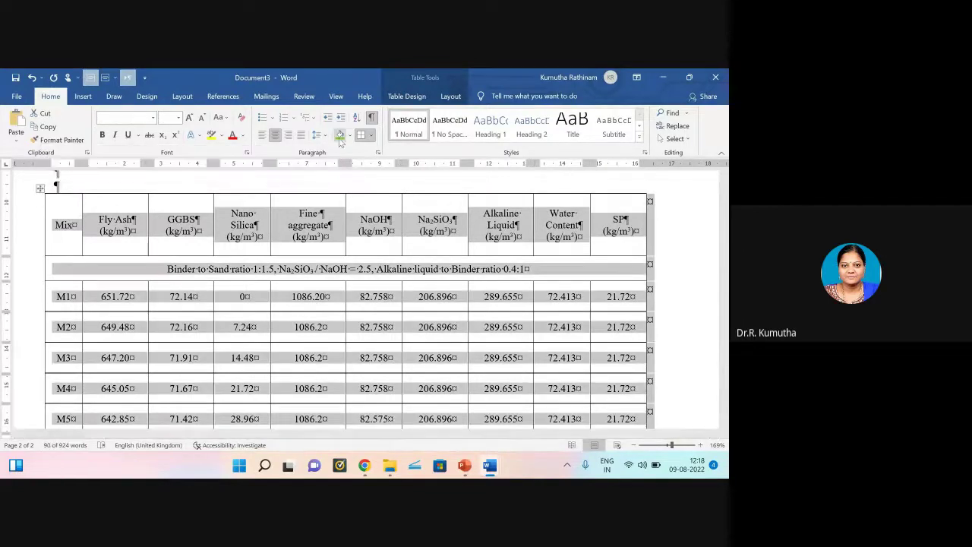
click(372, 136)
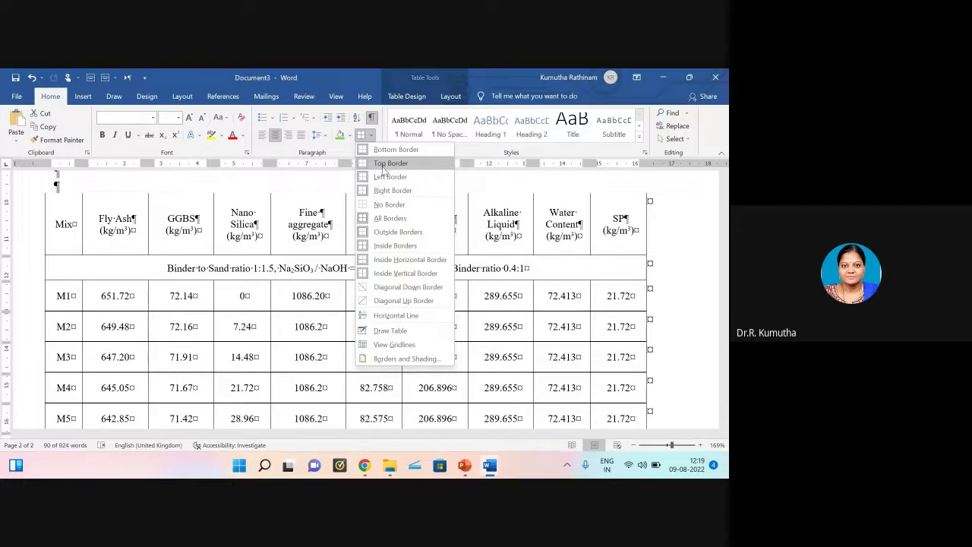
click(384, 232)
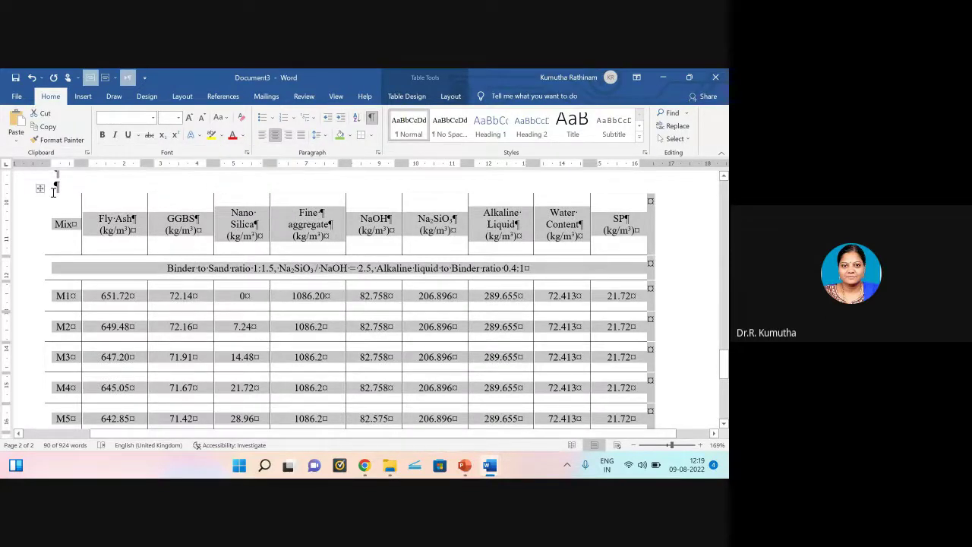
Step: Clear every border from the mix proportions table with the No Border option
click(40, 188)
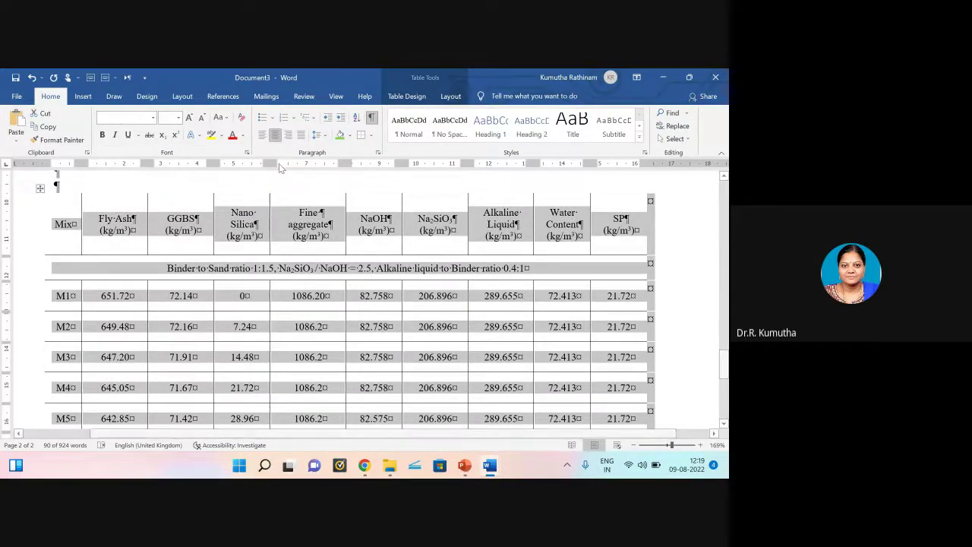
click(371, 135)
click(389, 204)
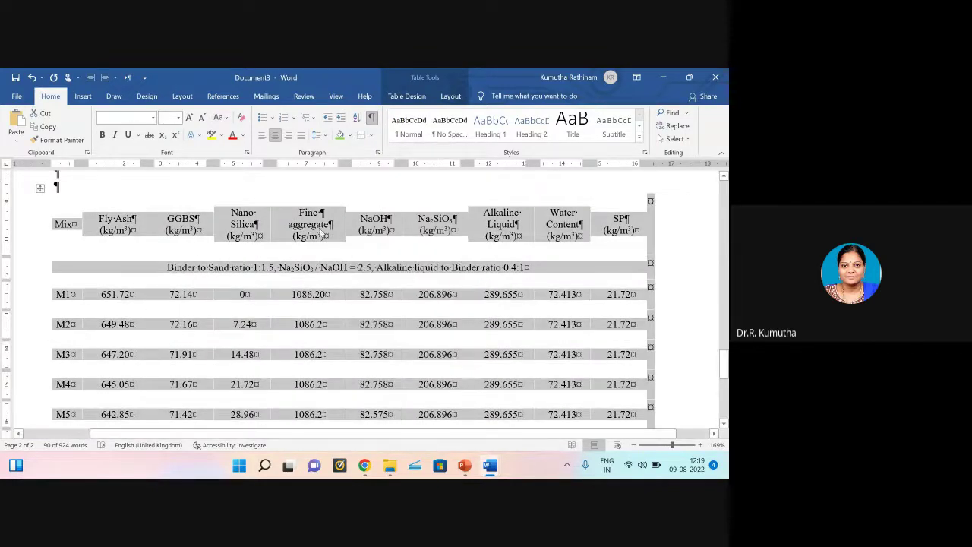
Step: Give the table's header row, from Mix to SP, a top border and a bottom border
click(321, 233)
mouse_move(56, 224)
mouse_down()
mouse_move(651, 237)
mouse_move(634, 229)
mouse_up()
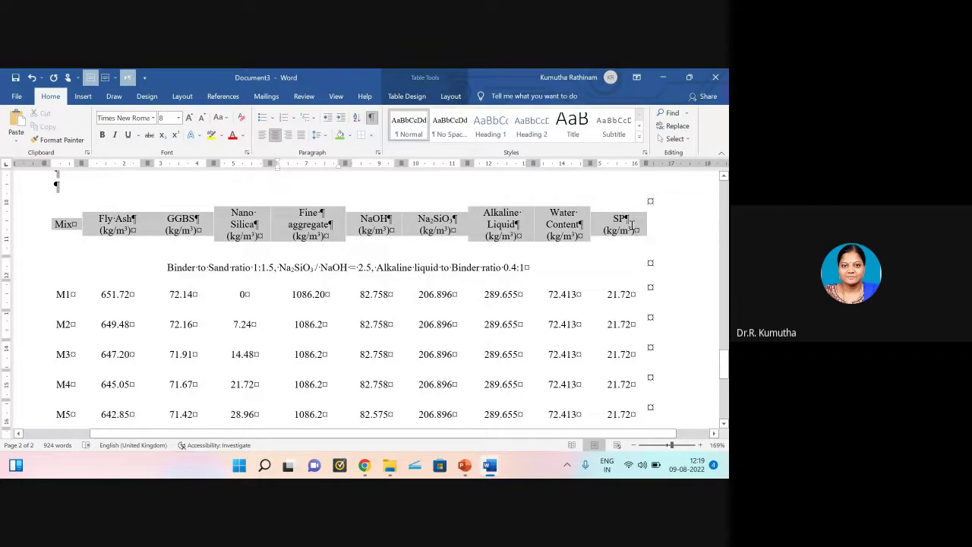
click(370, 134)
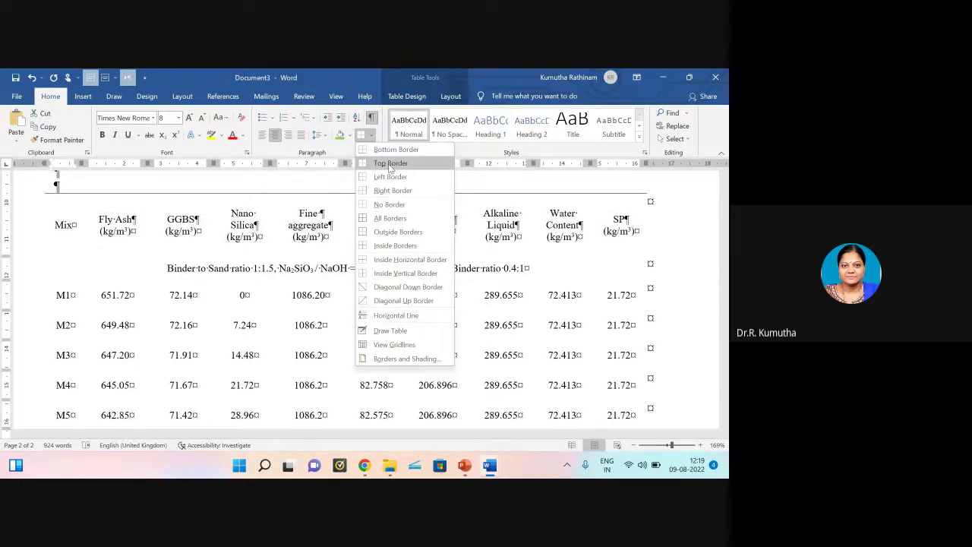
click(390, 164)
click(371, 136)
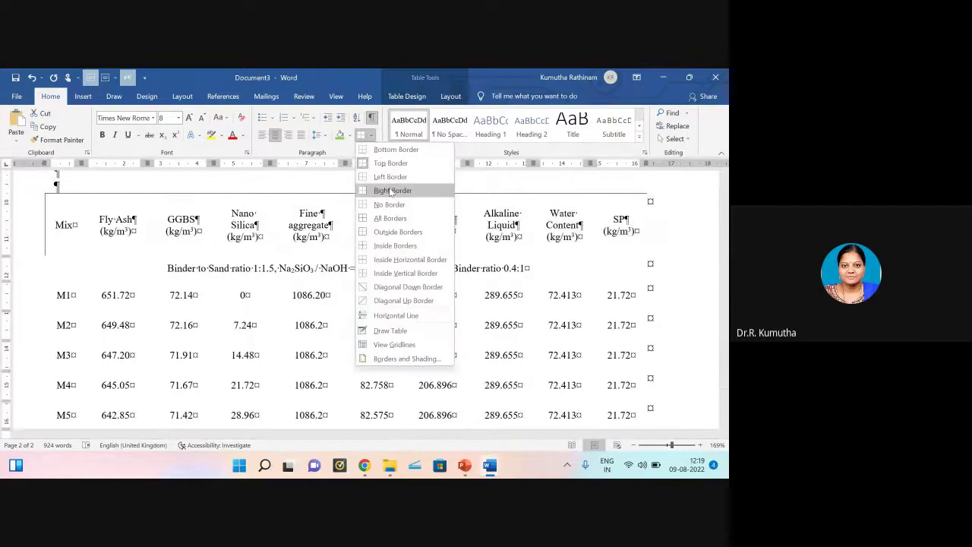
click(389, 150)
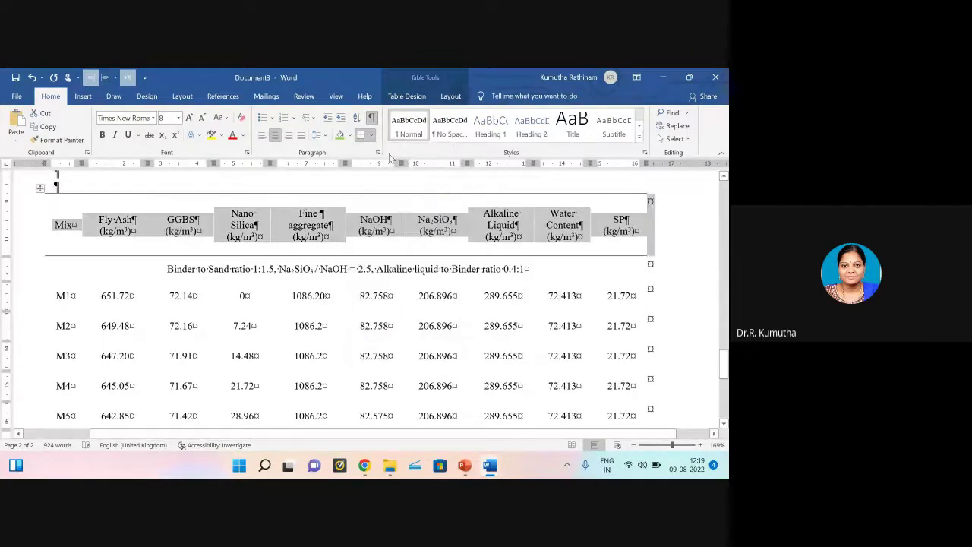
Step: Add a bottom border under the M5 row, the last row of the mix proportions table
scroll(139, 284, down, 4)
drag(63, 279, 642, 280)
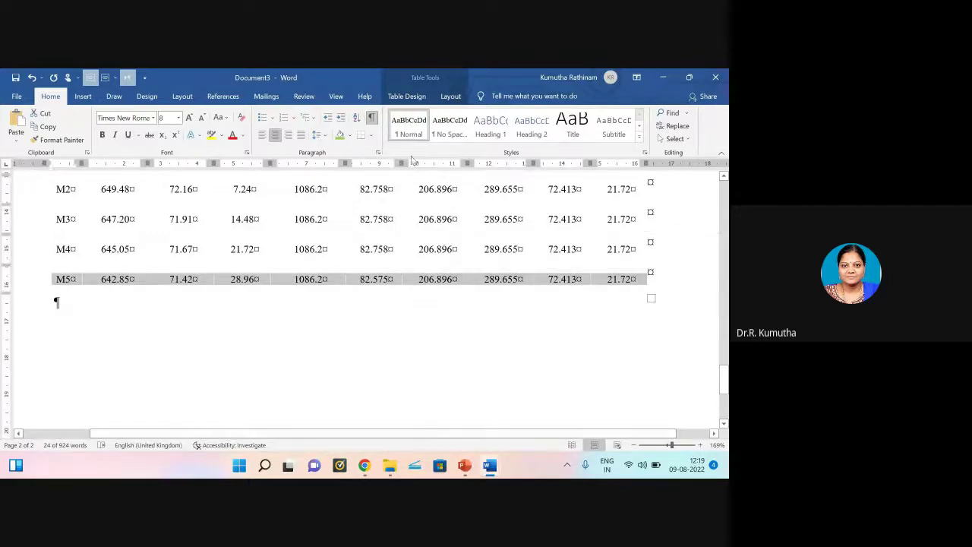
click(371, 139)
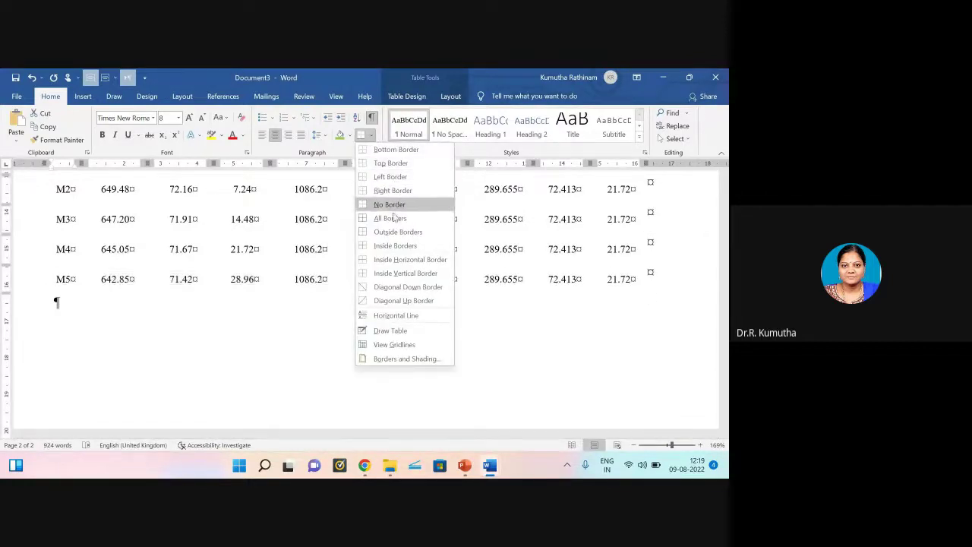
click(396, 149)
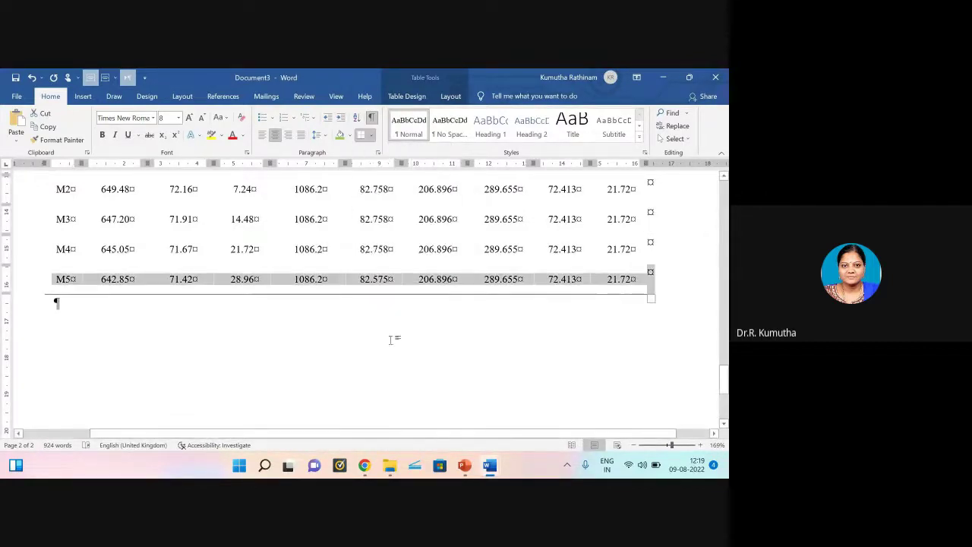
scroll(373, 362, up, 4)
click(640, 286)
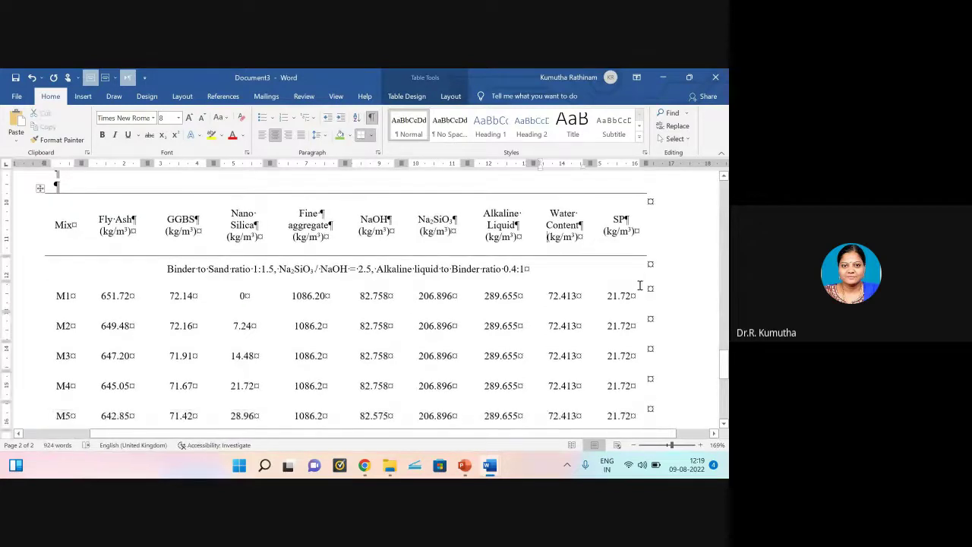
Step: Switch to the MATPR manuscript to examine the border layout of Table 4, and return to Document3
mouse_move(489, 466)
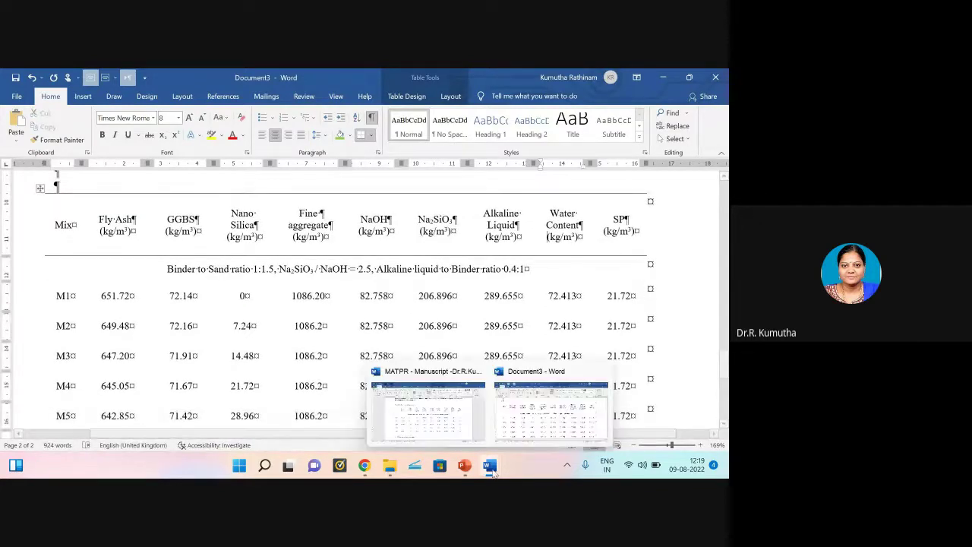
click(447, 416)
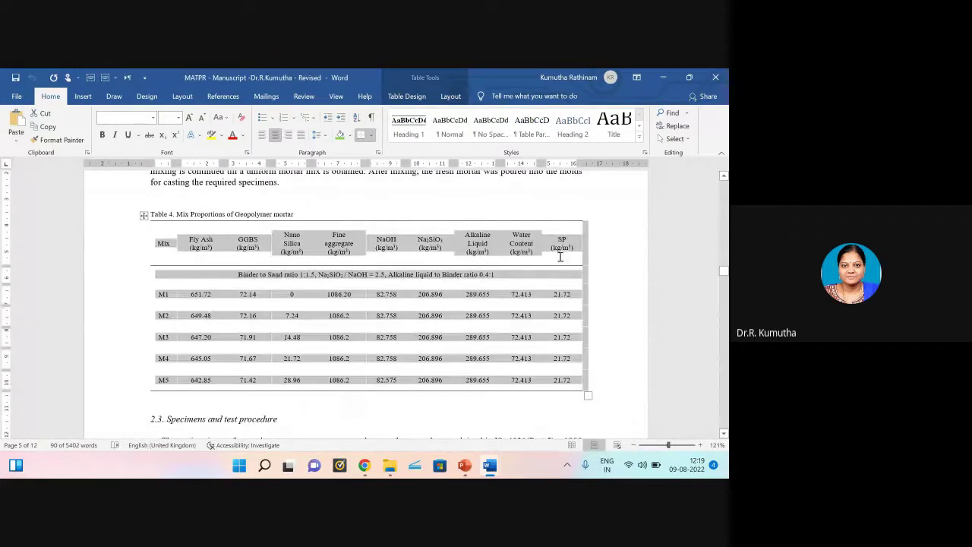
click(608, 229)
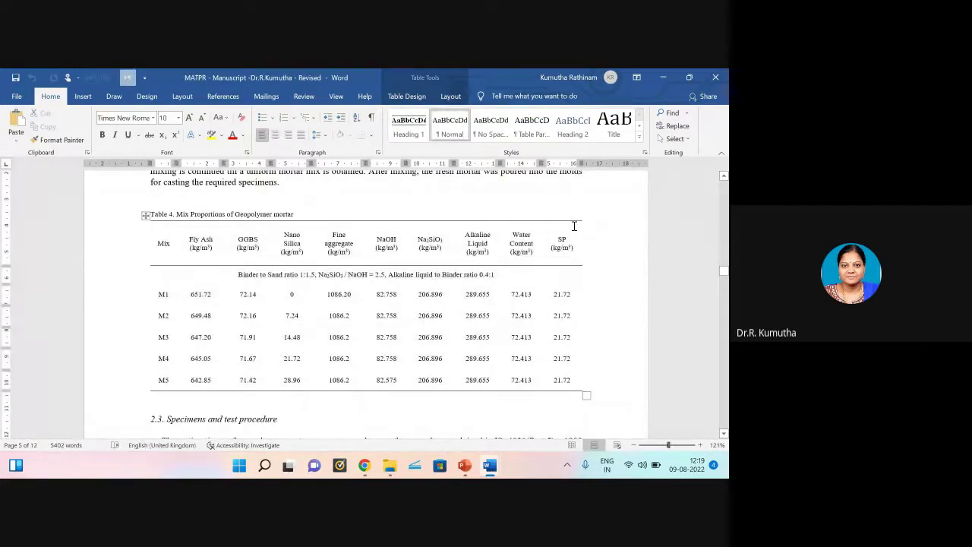
mouse_move(490, 467)
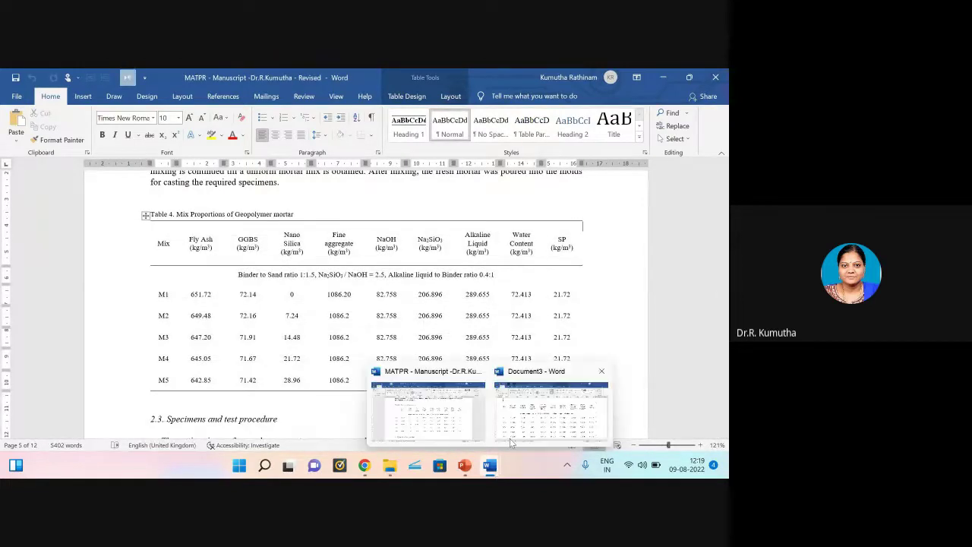
click(557, 412)
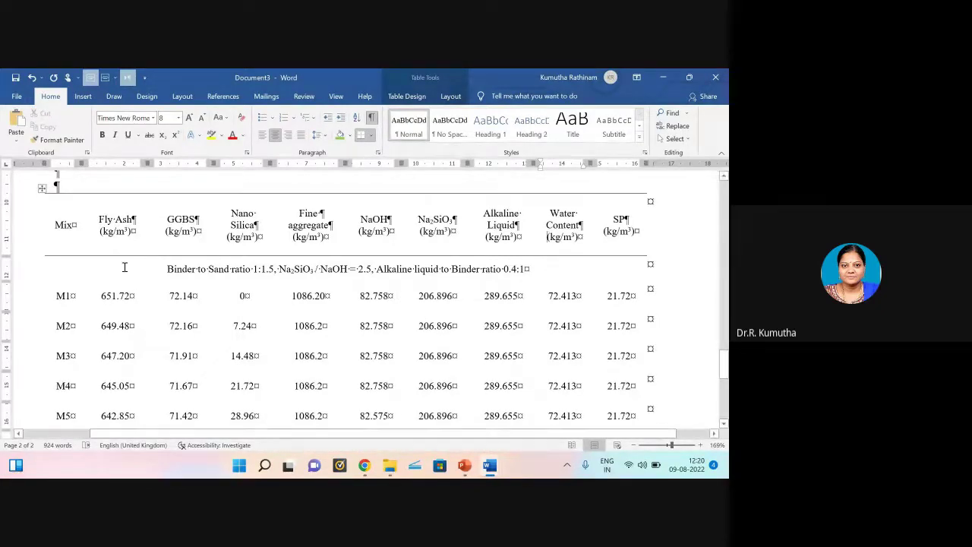
Step: Select the entire mix proportions table in Document3 and apply all borders to its cells
click(43, 189)
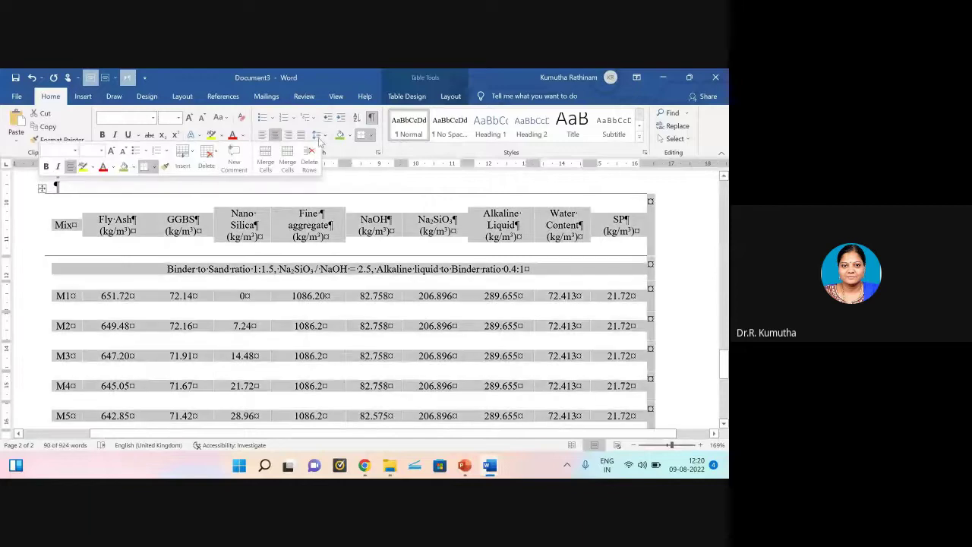
click(372, 135)
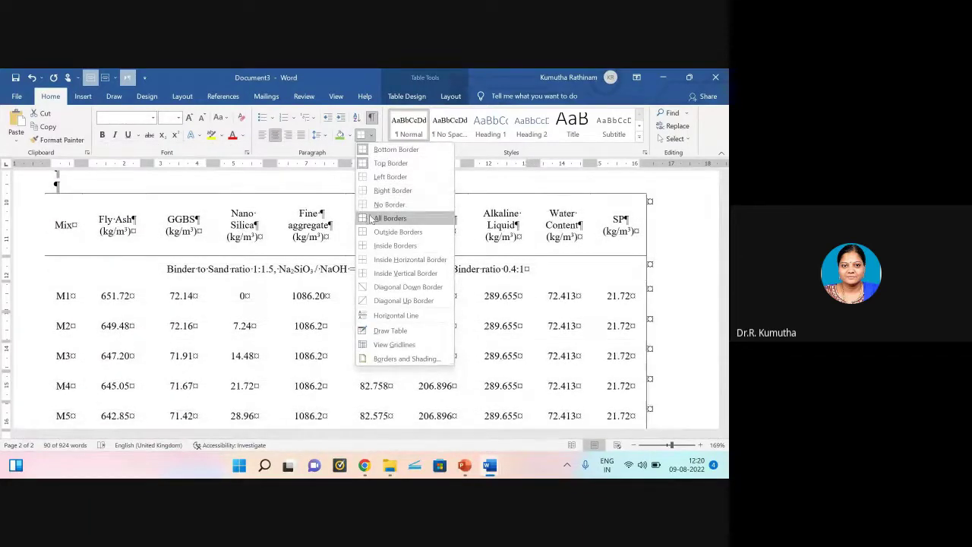
click(364, 216)
click(644, 260)
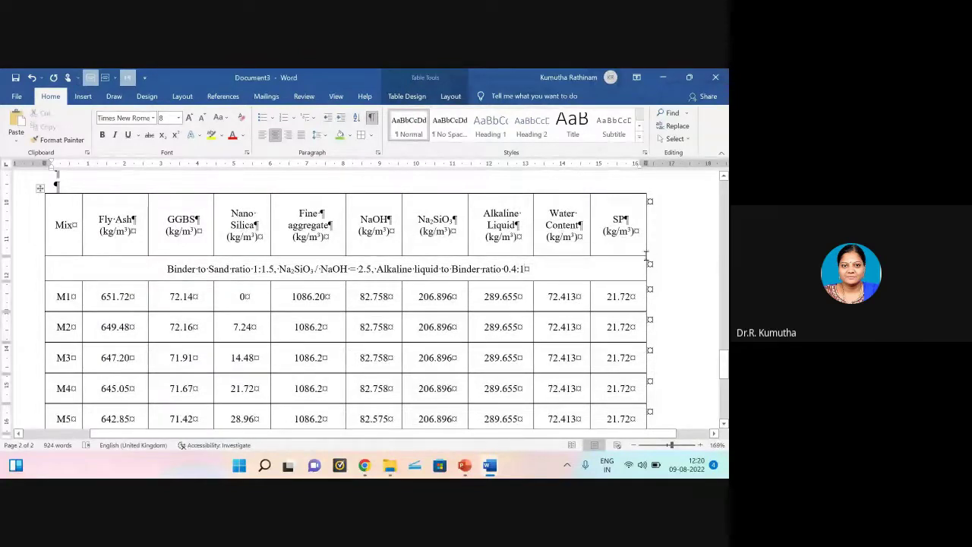
scroll(605, 326, down, 2)
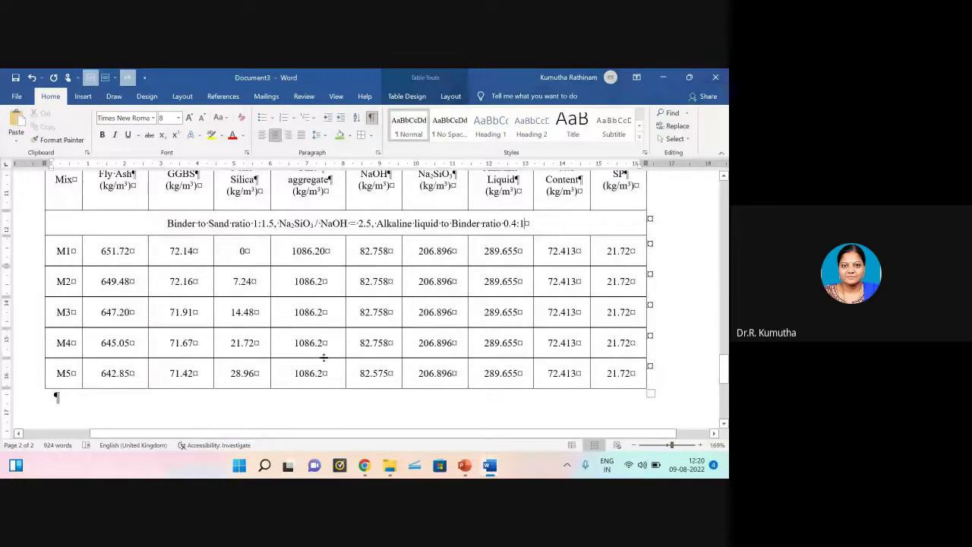
scroll(341, 352, up, 2)
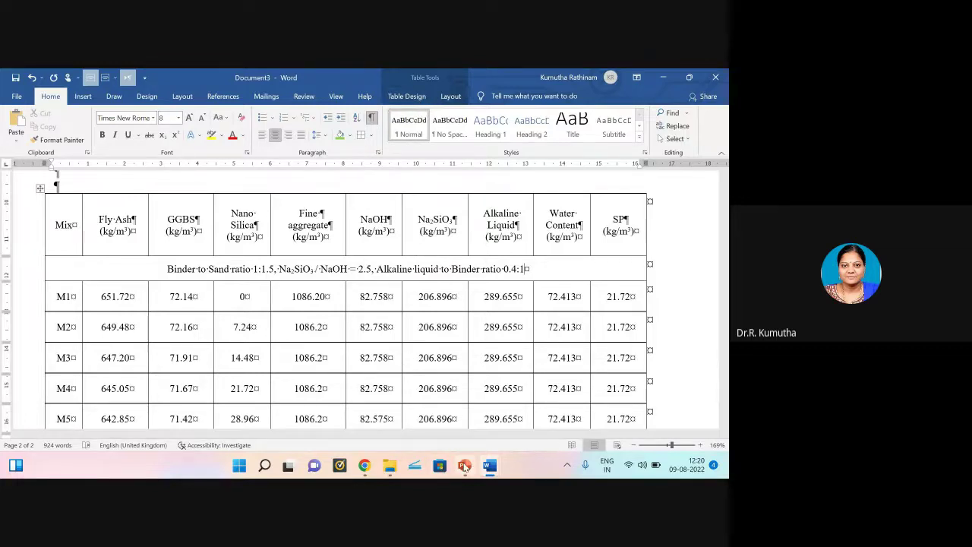
Step: Select part of reference 14 in the reference list and look through the available styles in the style gallery
mouse_move(458, 471)
scroll(394, 250, up, 2)
scroll(395, 250, up, 5)
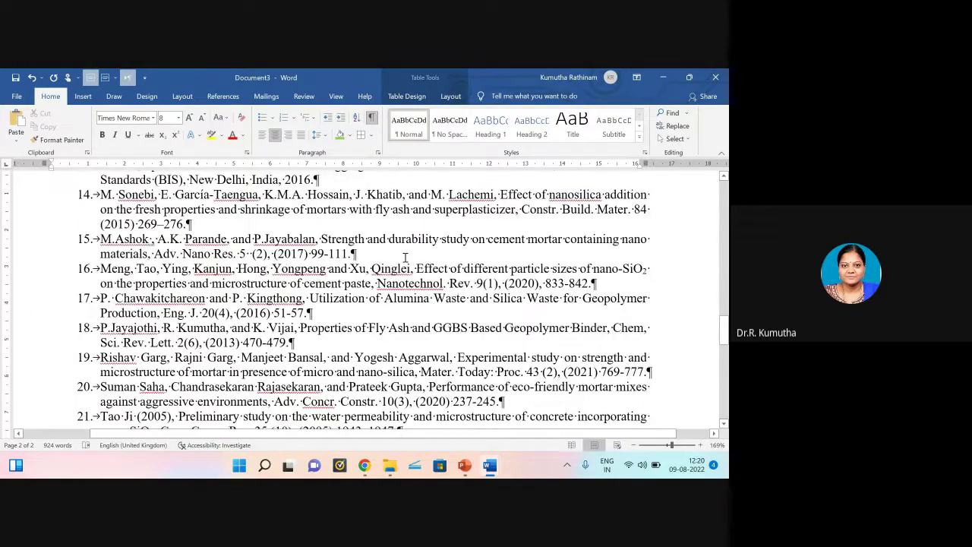
scroll(405, 259, up, 1)
drag(214, 225, 282, 239)
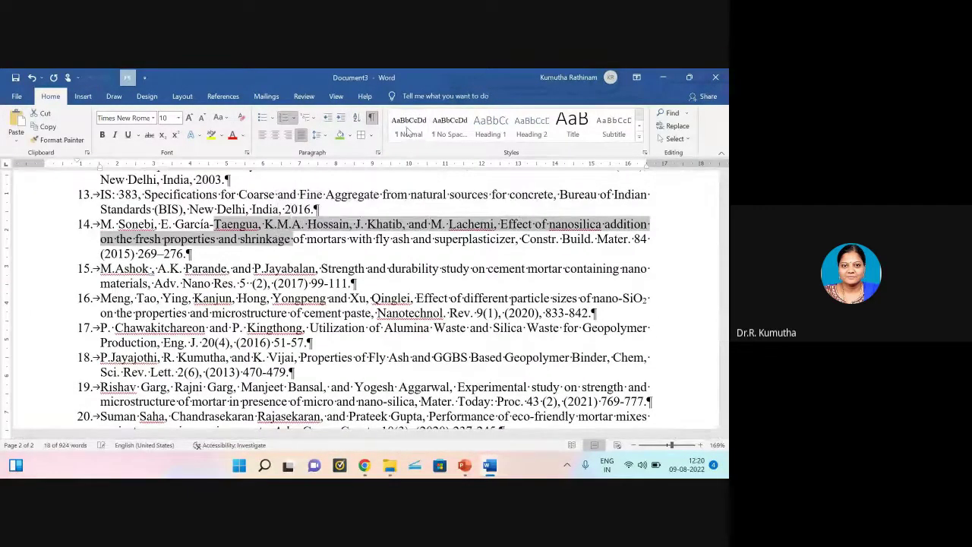
click(641, 134)
click(641, 133)
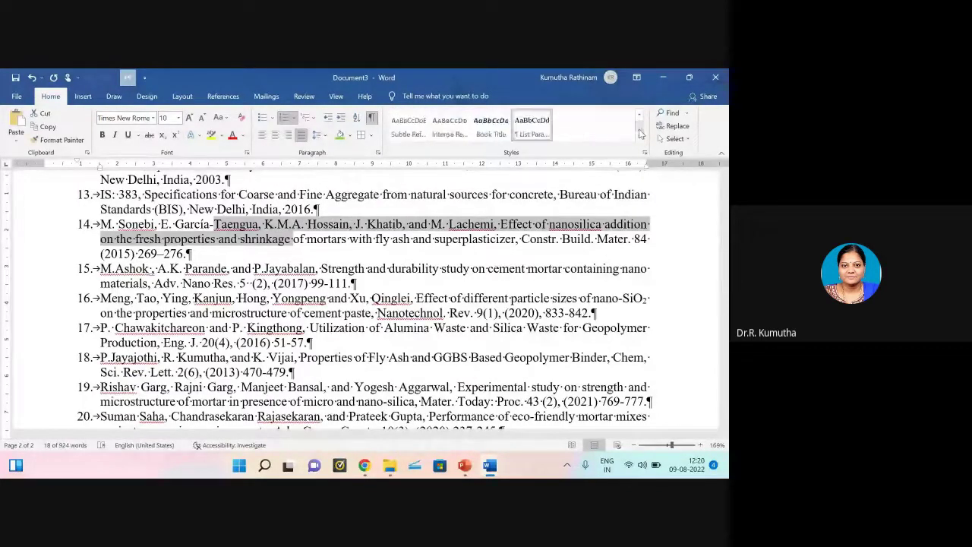
click(639, 115)
click(640, 114)
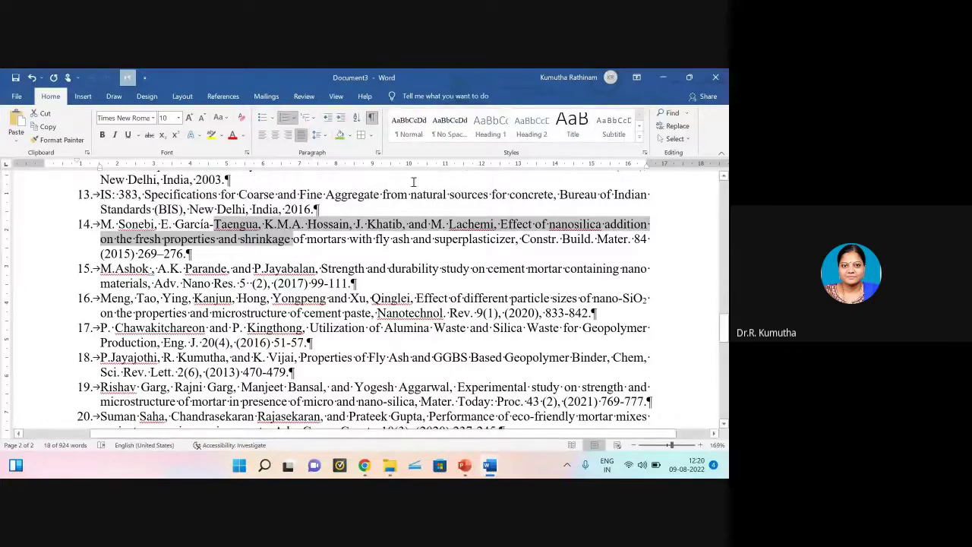
Step: Try the Normal, No Spacing, Heading 1, Heading 2 and Heading 3 styles on the selected part of reference 14
click(422, 128)
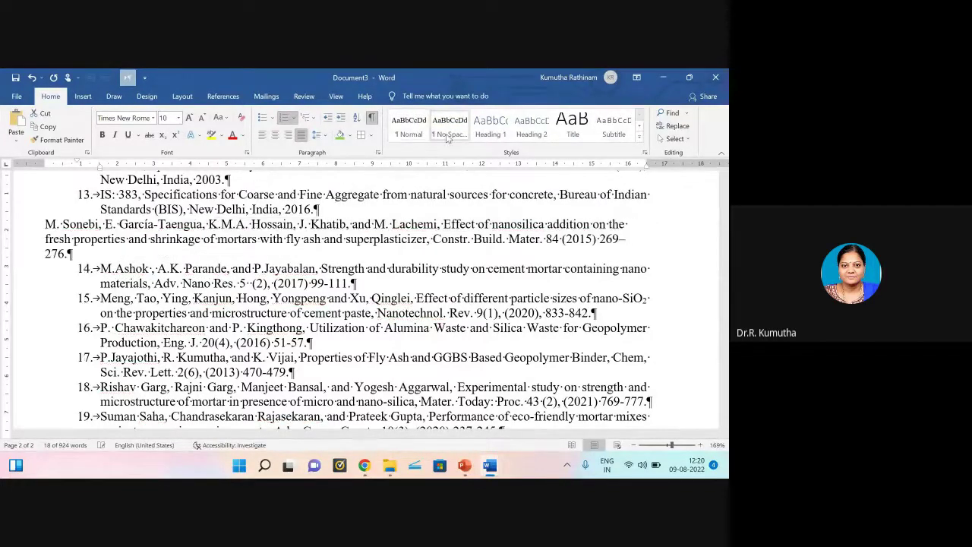
click(448, 135)
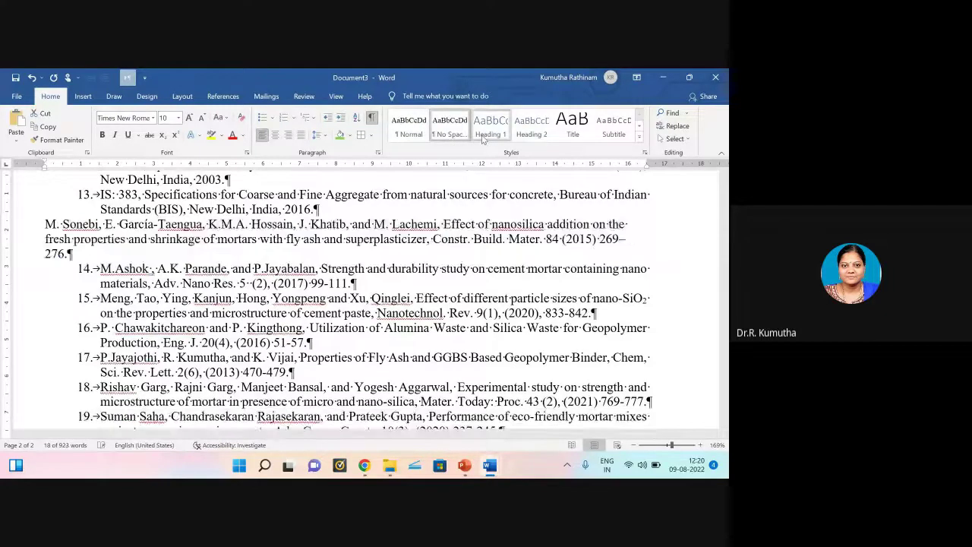
click(483, 137)
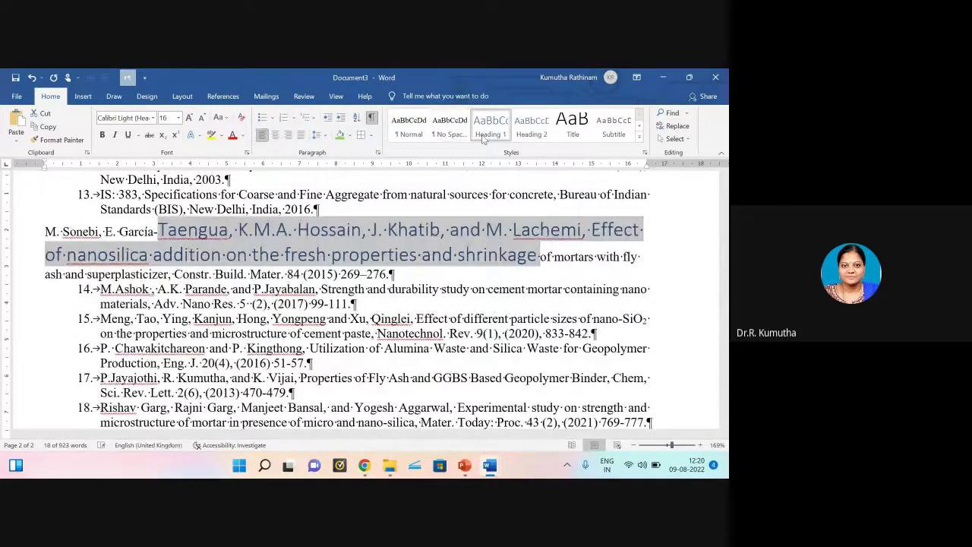
click(532, 133)
click(578, 135)
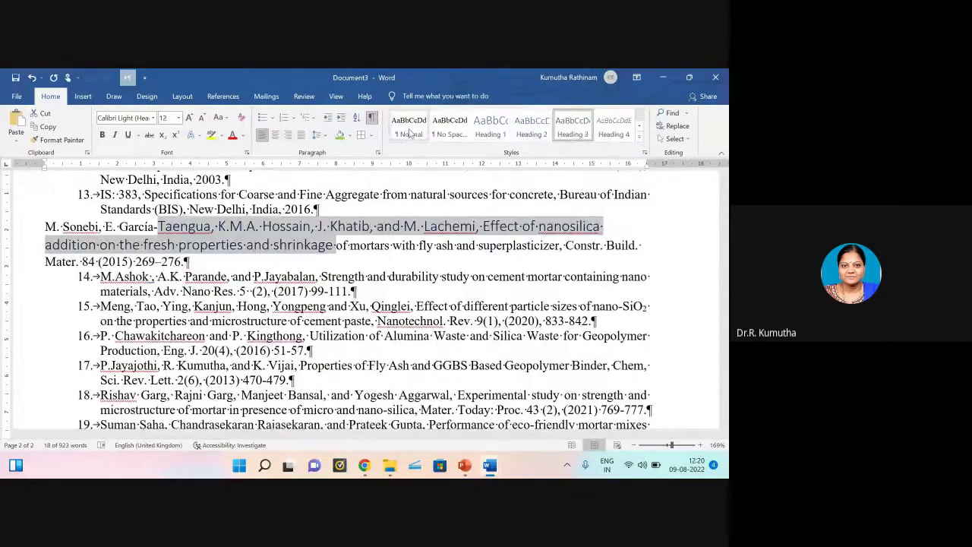
click(410, 134)
click(450, 129)
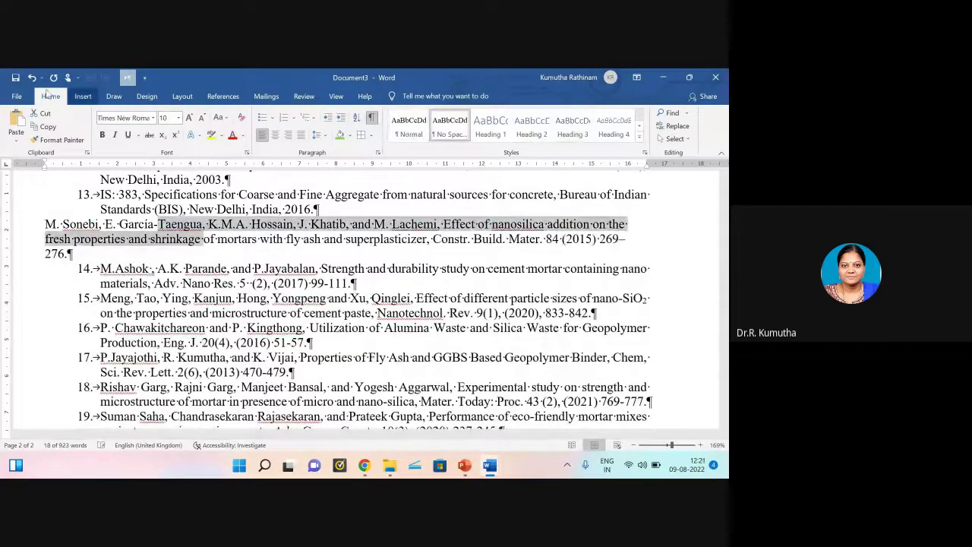
Step: Undo all the style changes made to reference 14
click(32, 78)
click(32, 78)
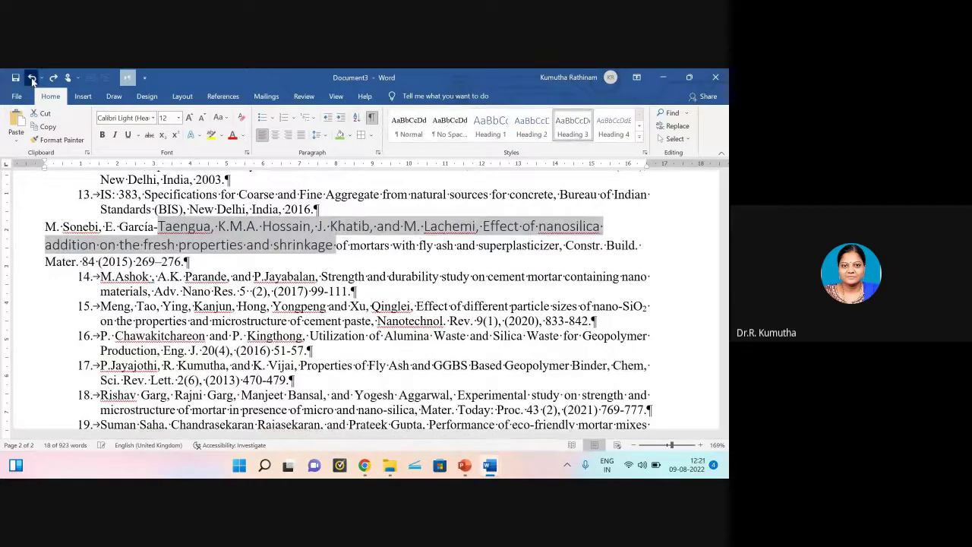
click(32, 78)
click(32, 78)
click(32, 79)
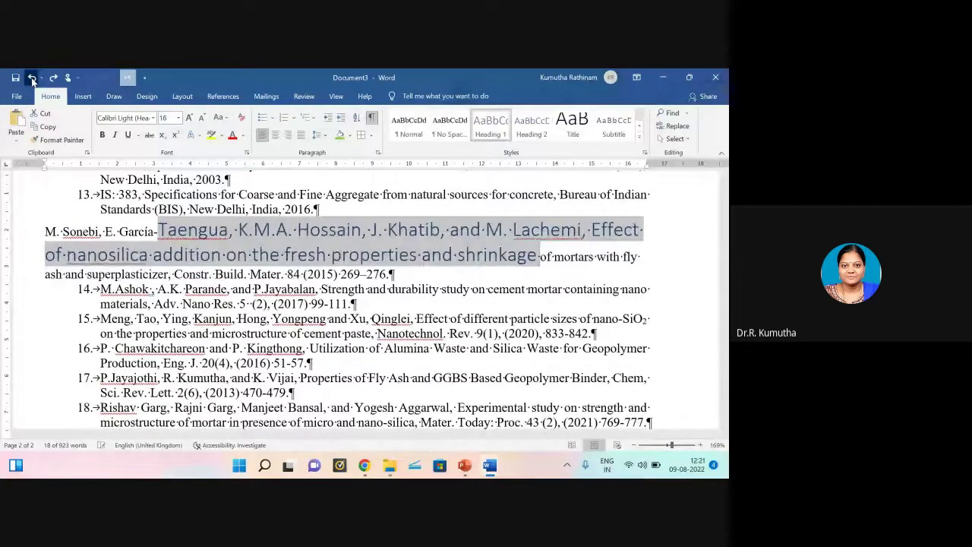
click(32, 78)
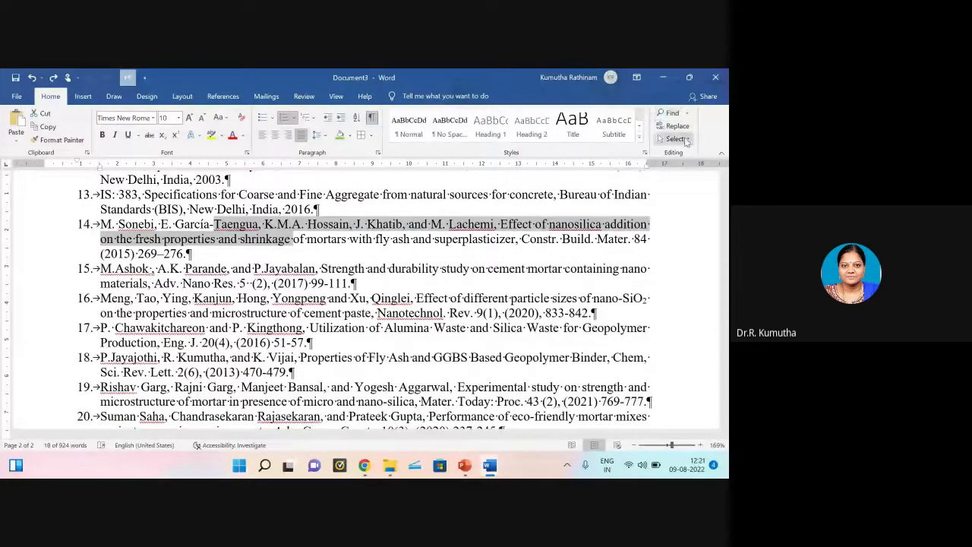
Step: Select the entire content of Document3 and view the other selection options
click(675, 139)
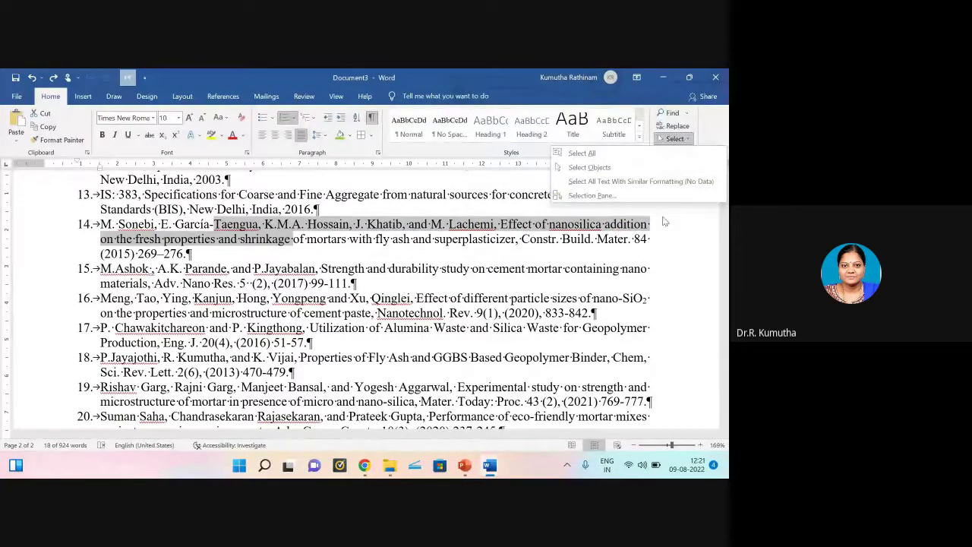
click(579, 154)
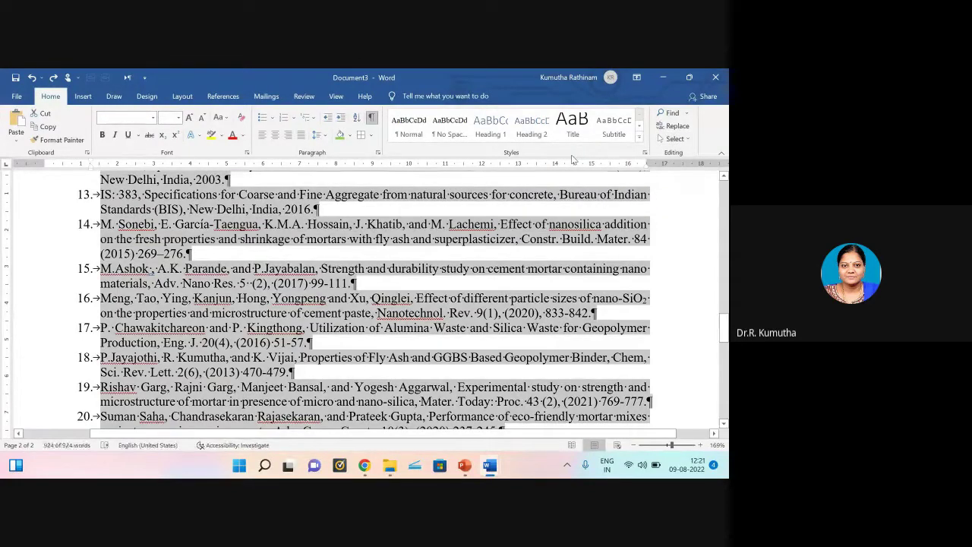
click(676, 139)
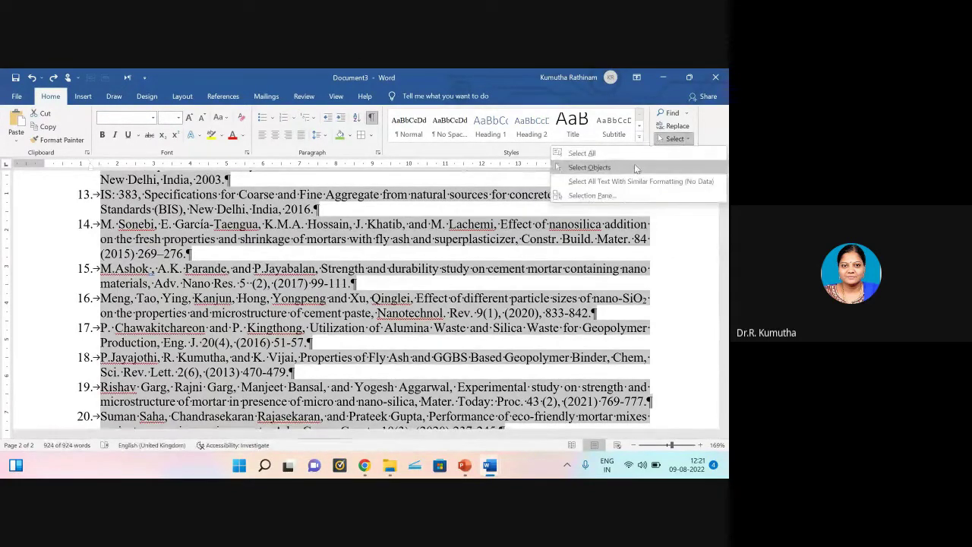
key(Escape)
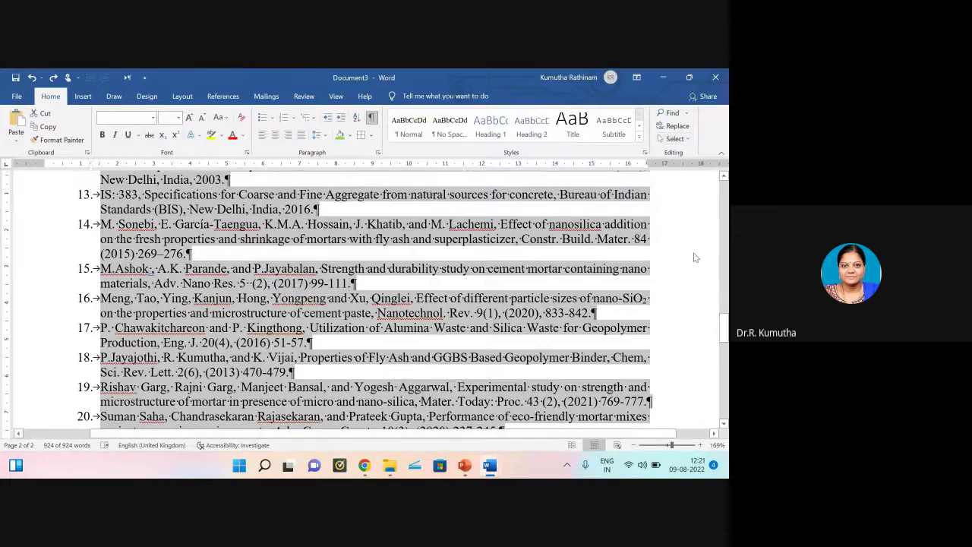
Step: Start a new search in Document3 and find the word "silica"
click(687, 114)
click(671, 129)
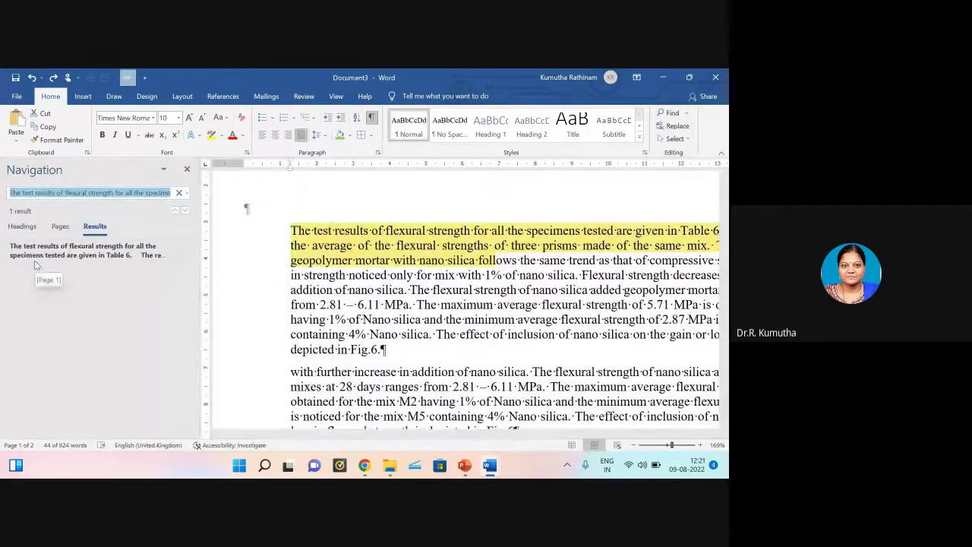
click(187, 169)
key(ctrl+f)
text(silica)
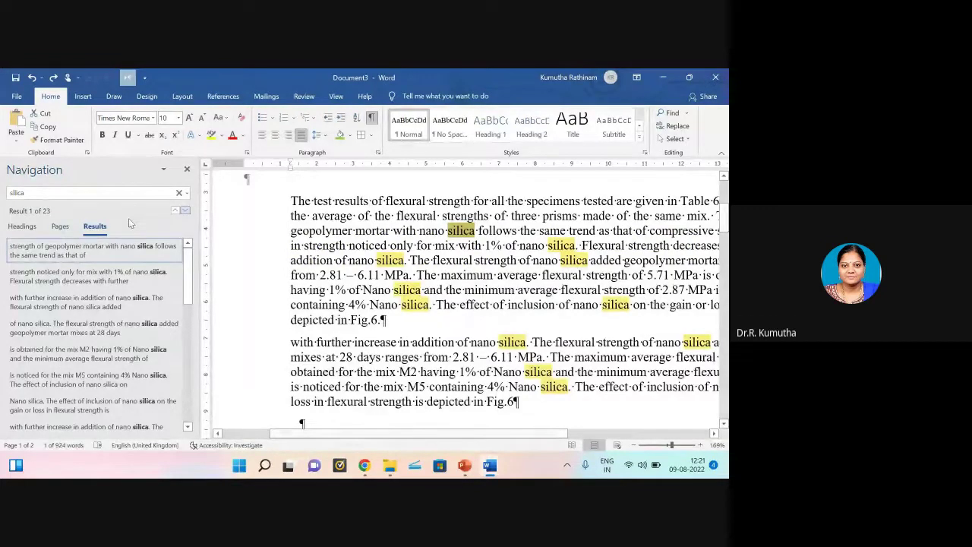
Step: Replace the first two occurrences of "silica" with "silicon" one at a time using Find and Replace
click(678, 128)
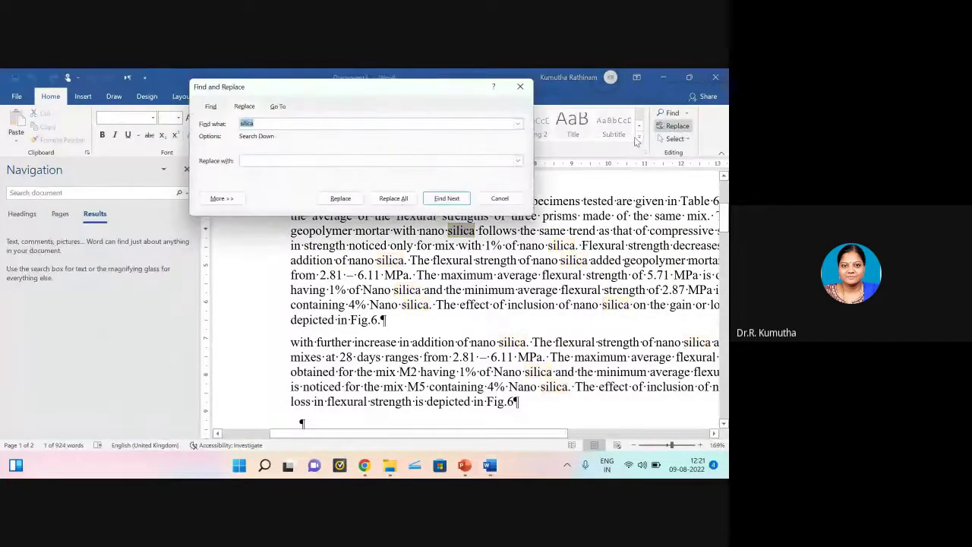
click(251, 161)
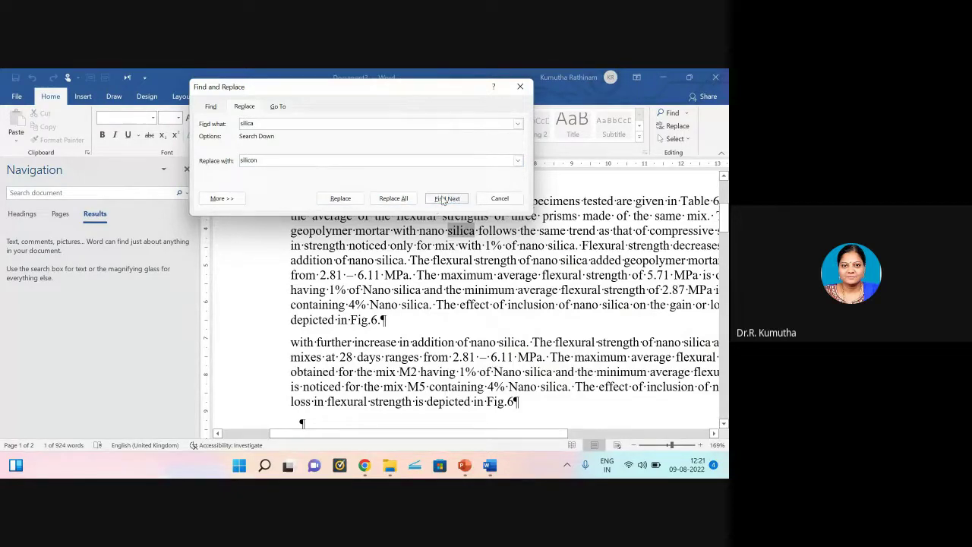
click(342, 199)
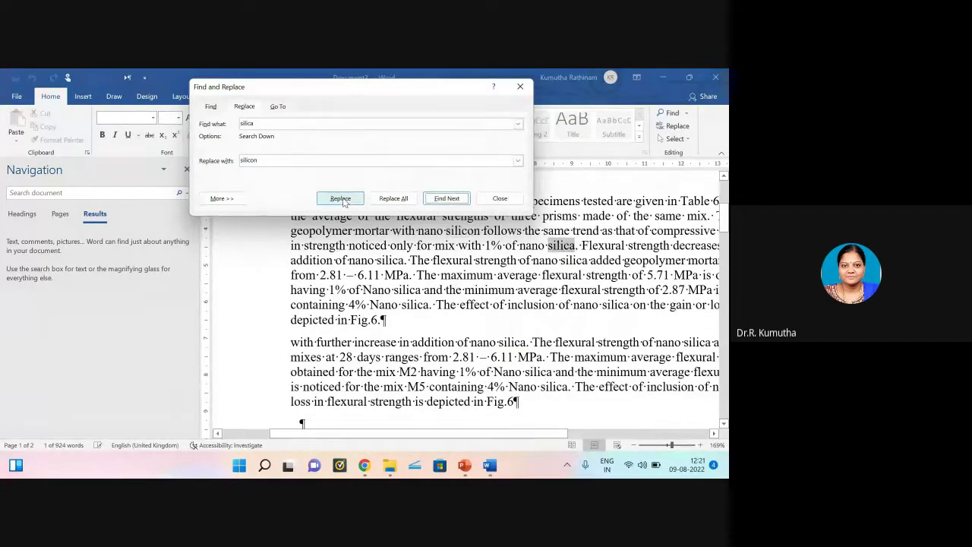
click(341, 199)
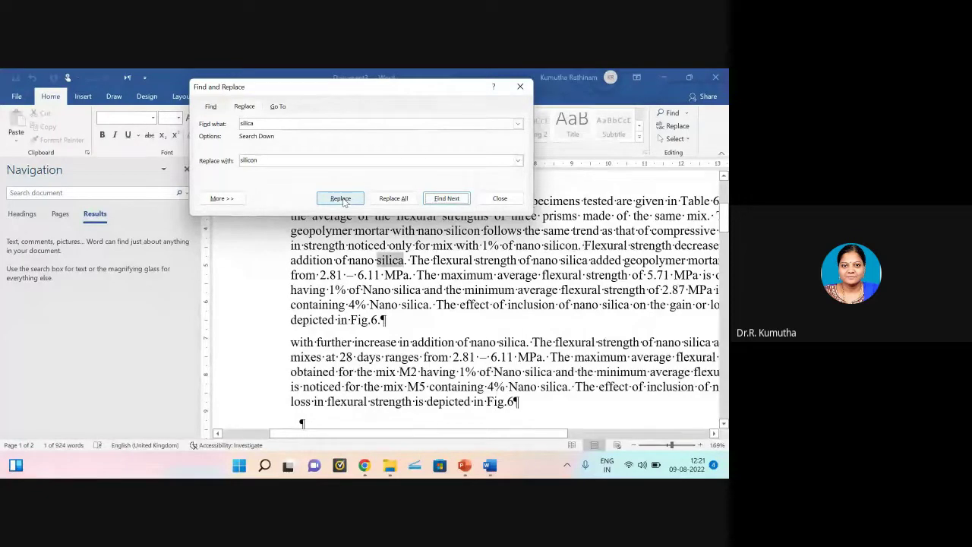
Step: Replace all remaining occurrences of "silica" with "silicon", continuing the search from the beginning, and close Find and Replace
click(393, 198)
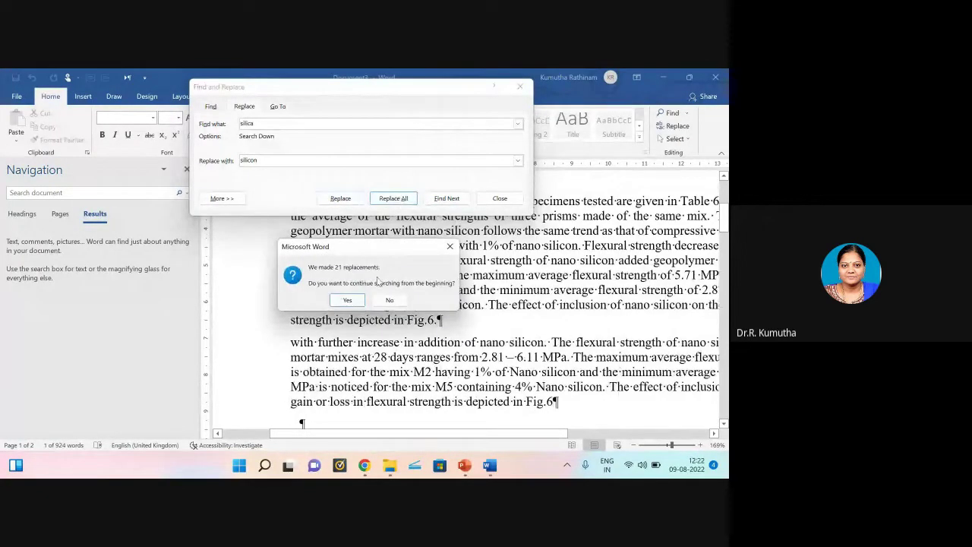
click(349, 301)
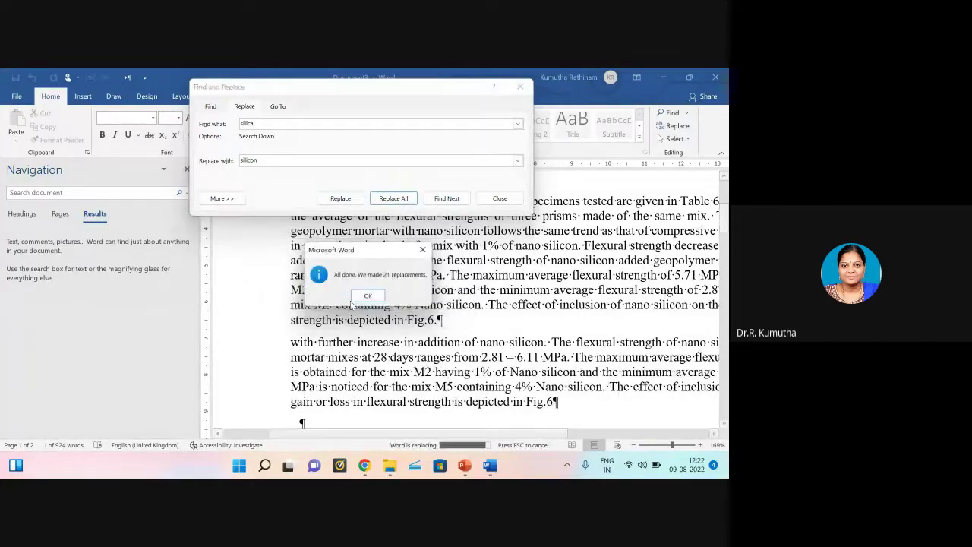
click(367, 297)
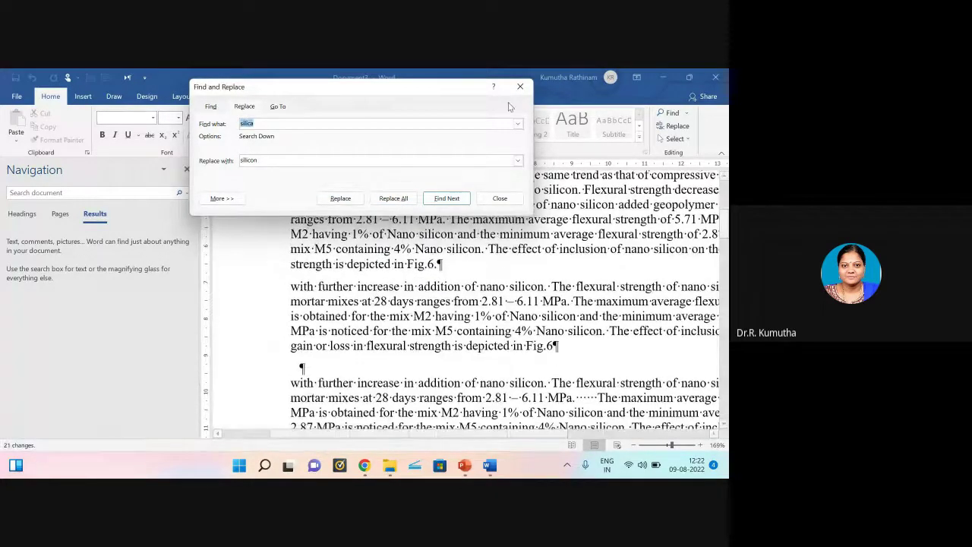
click(521, 87)
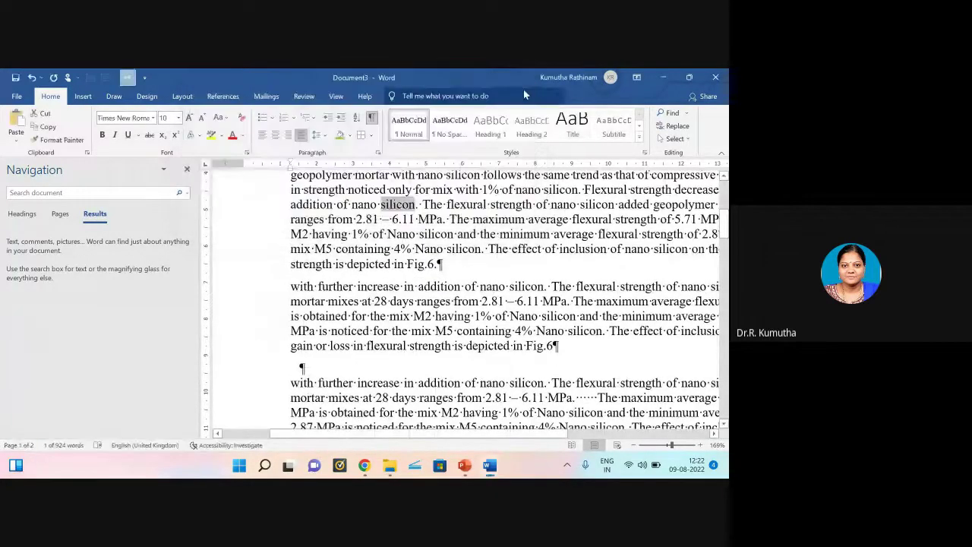
Step: Undo the bulk replacement of "silica" and close the Navigation pane
click(33, 78)
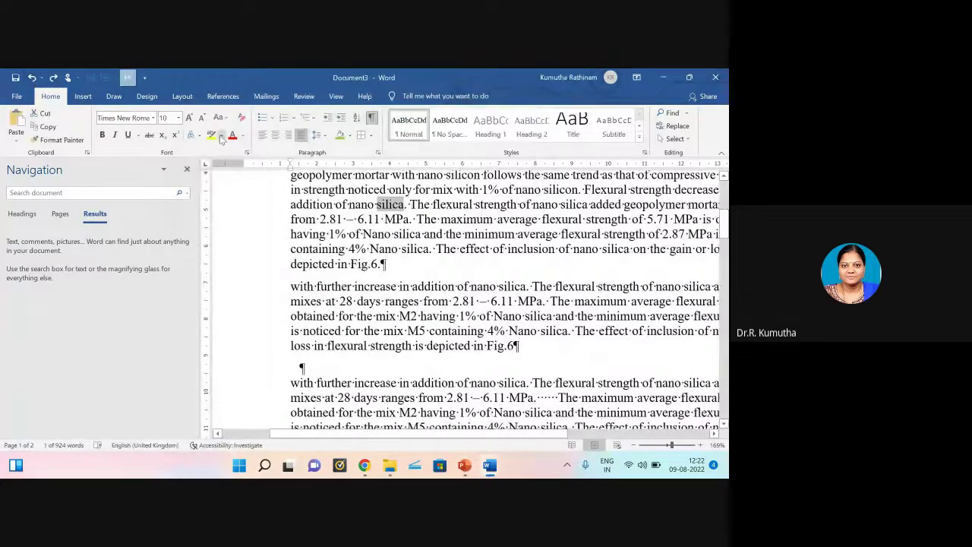
click(187, 169)
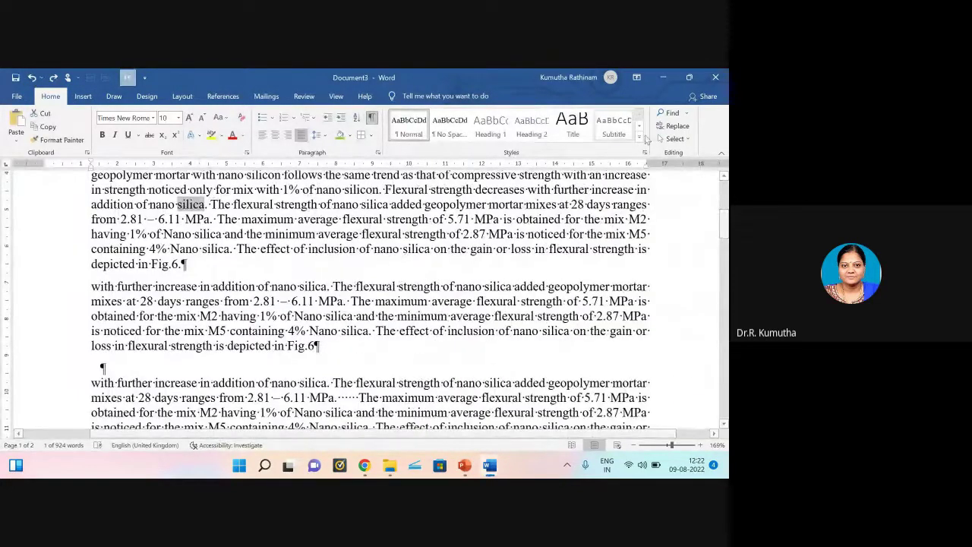
click(691, 143)
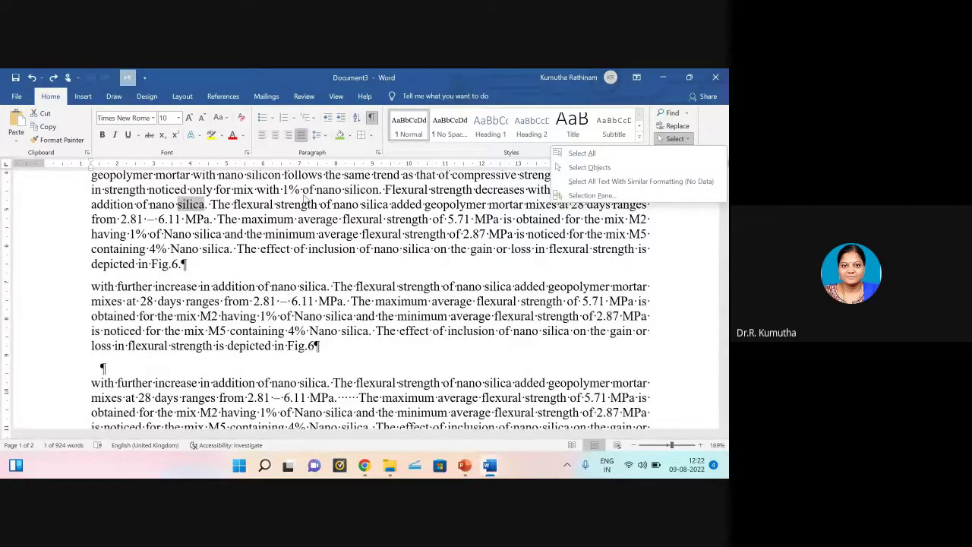
scroll(311, 287, up, 6)
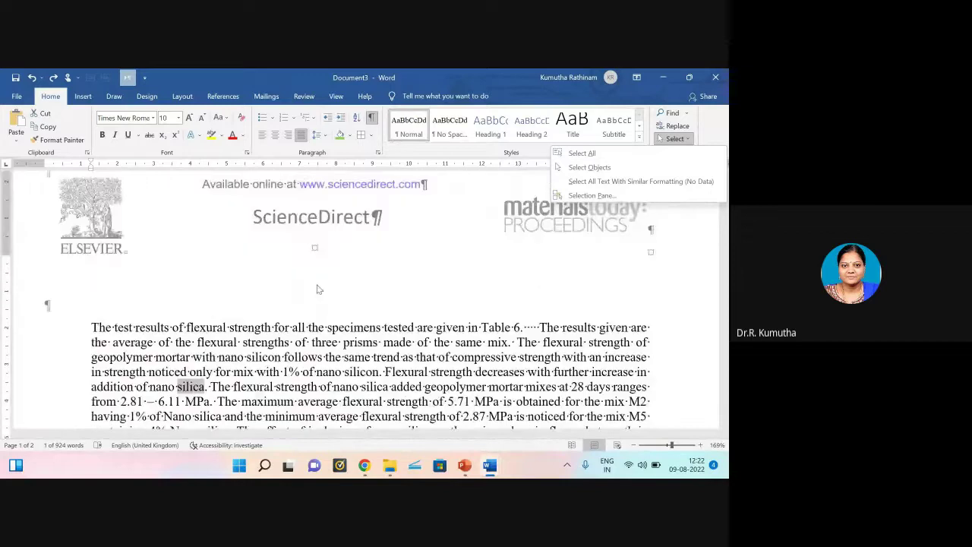
scroll(200, 325, down, 6)
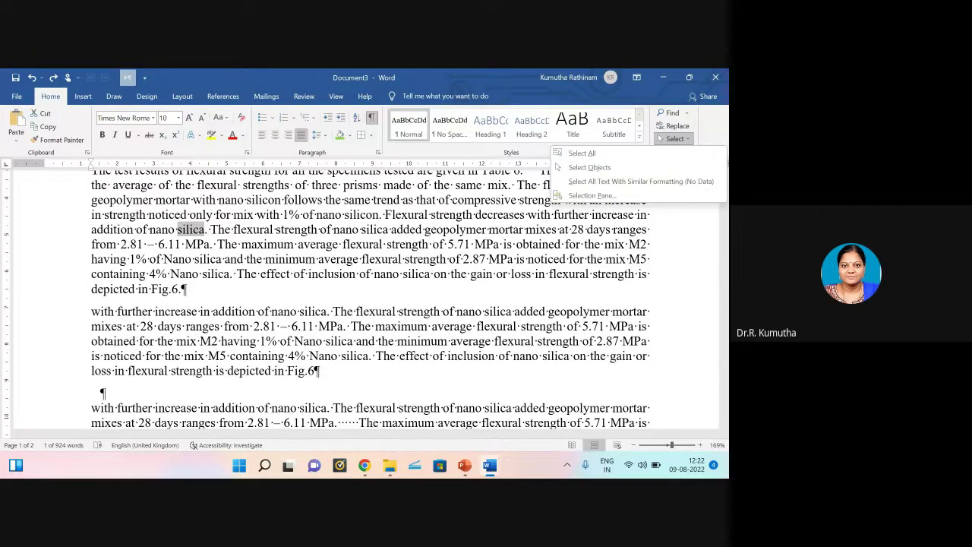
Step: Switch to PowerPoint and present the Indent paragraphs slides from slide 18, covering Methods 1, 2 and 3
click(462, 467)
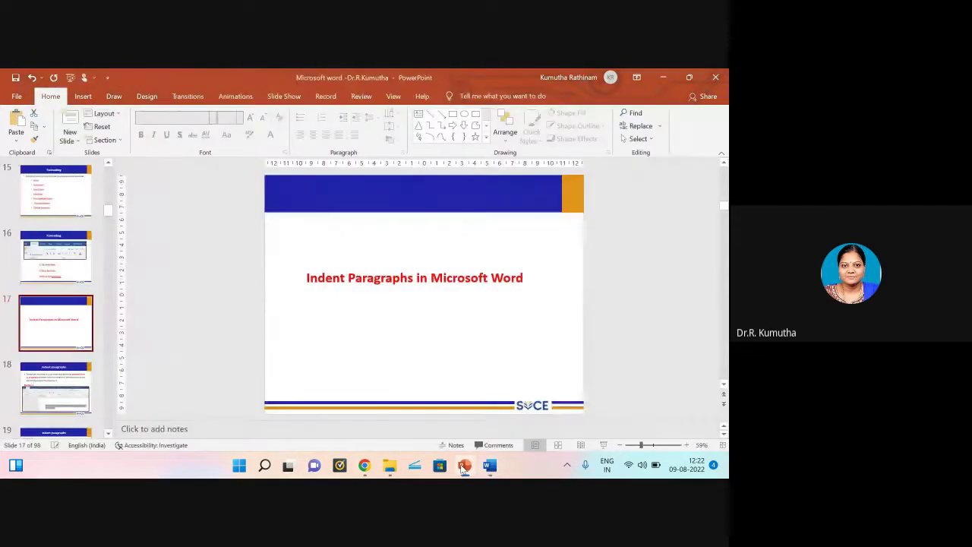
scroll(67, 340, down, 1)
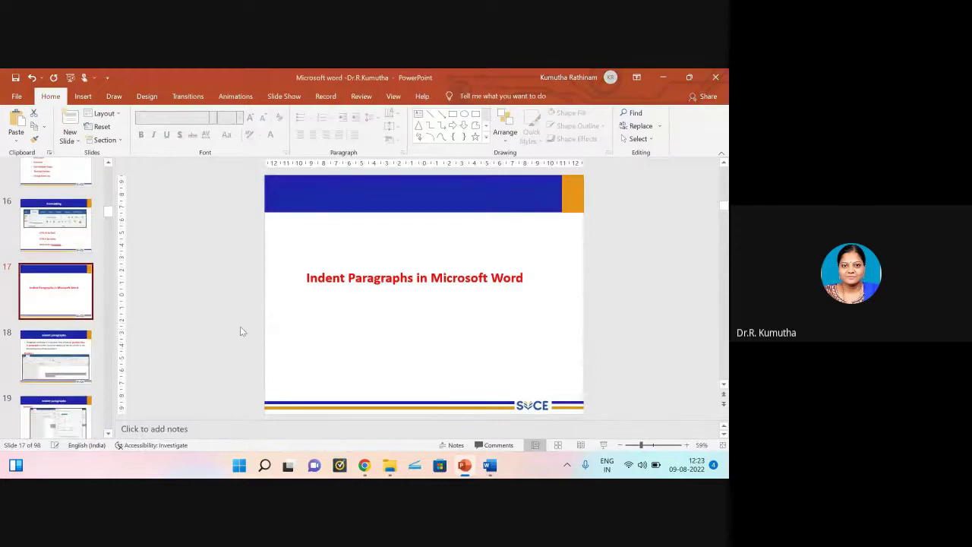
click(62, 345)
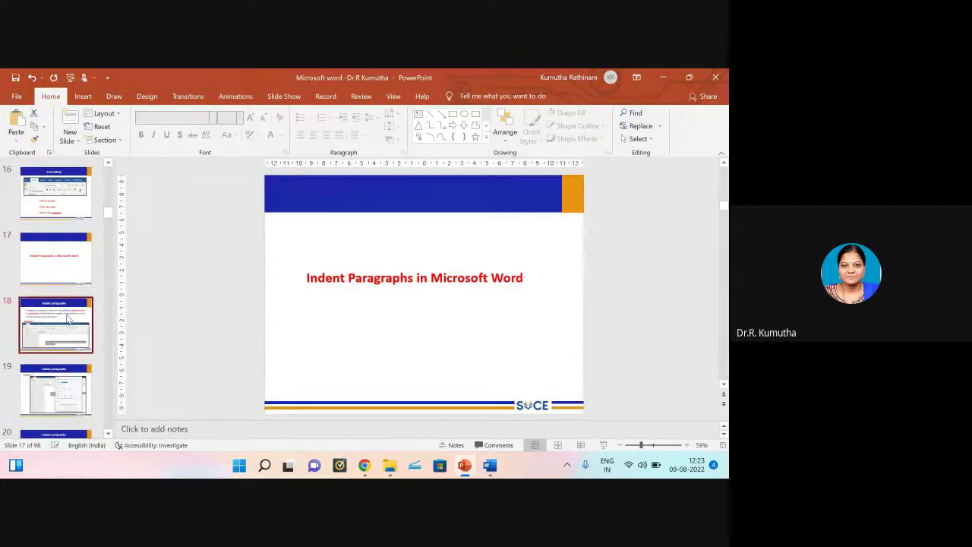
click(604, 444)
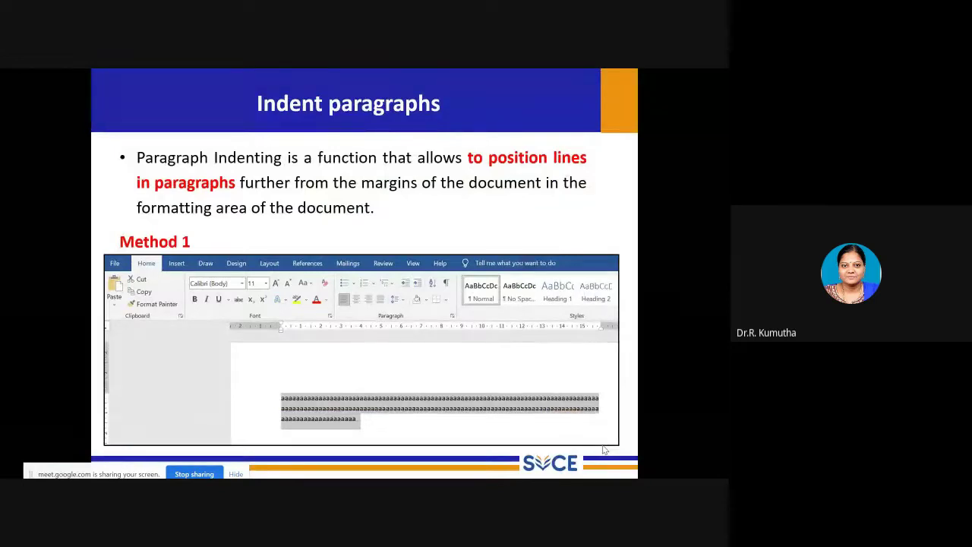
click(589, 454)
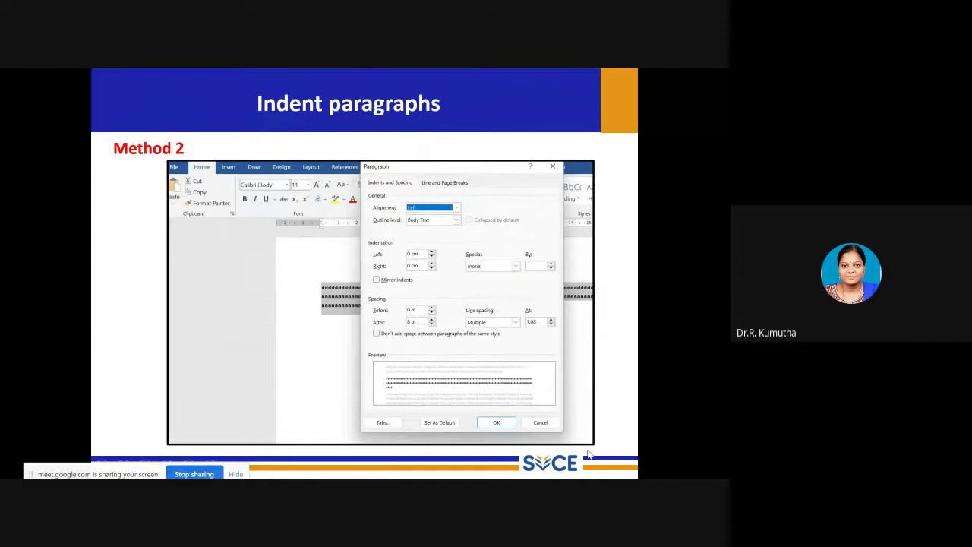
click(590, 453)
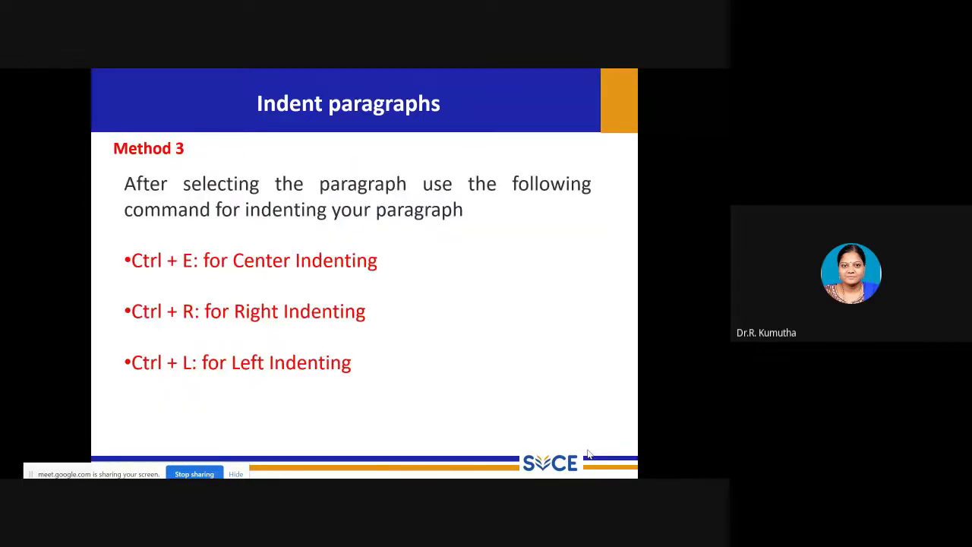
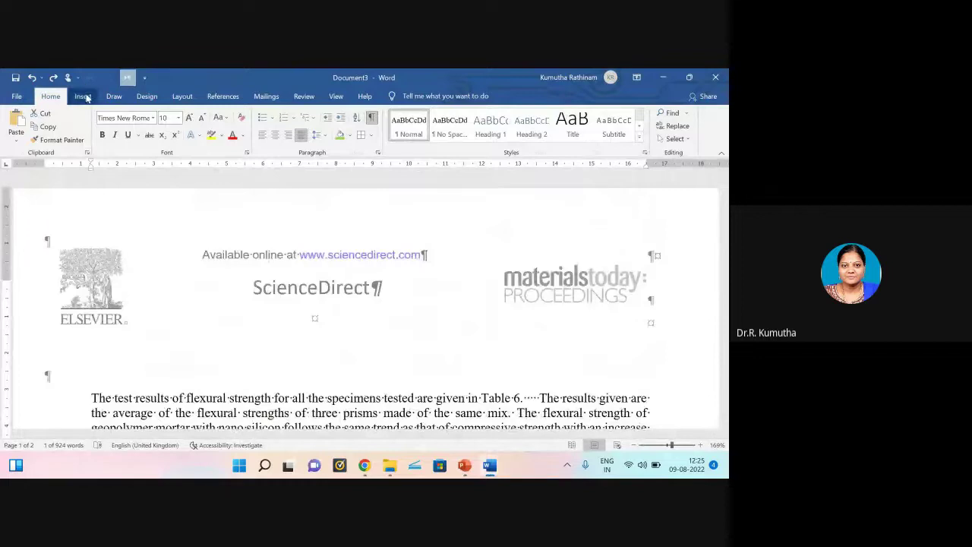
Step: Switch to File Explorer and browse from the college folder through Projects, TNSCST and SPS to the 2020 folder
click(85, 95)
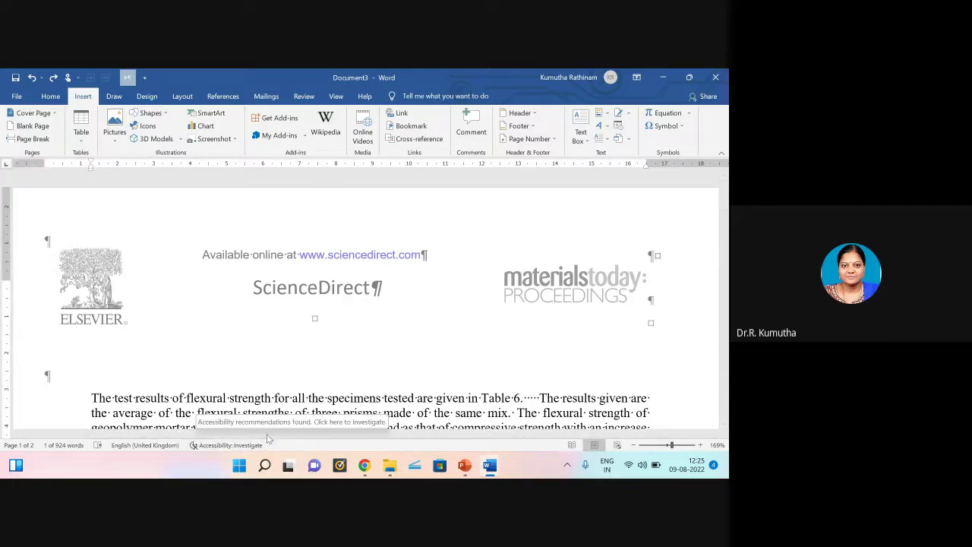
click(390, 467)
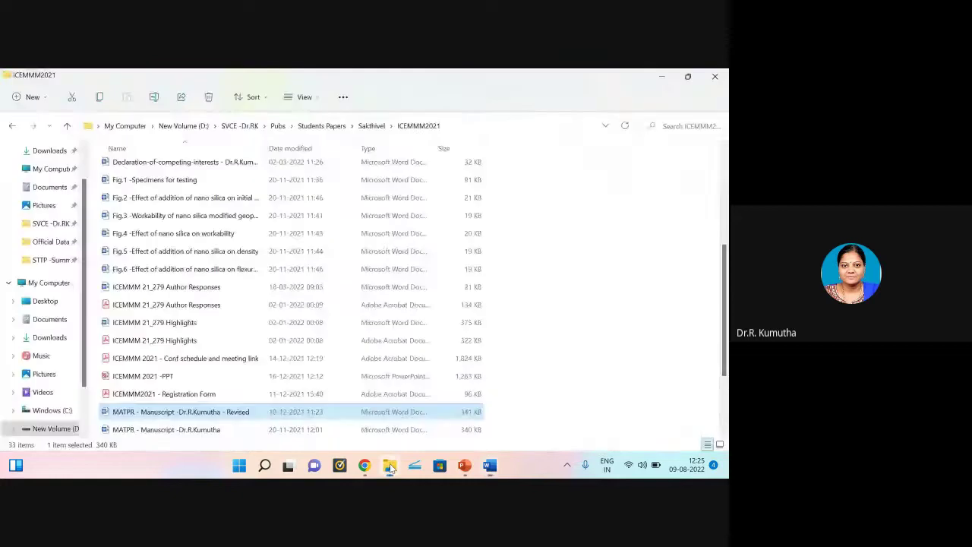
click(247, 125)
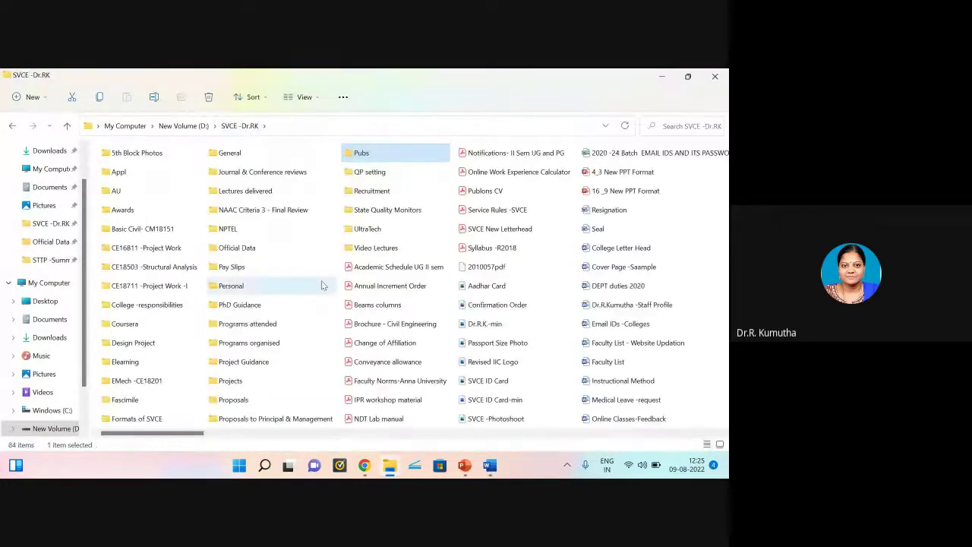
click(235, 387)
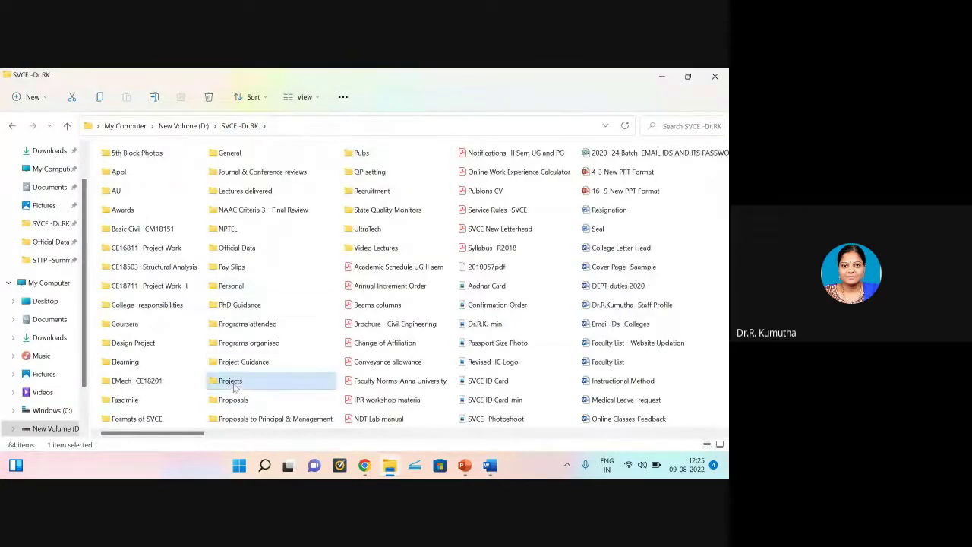
double_click(230, 385)
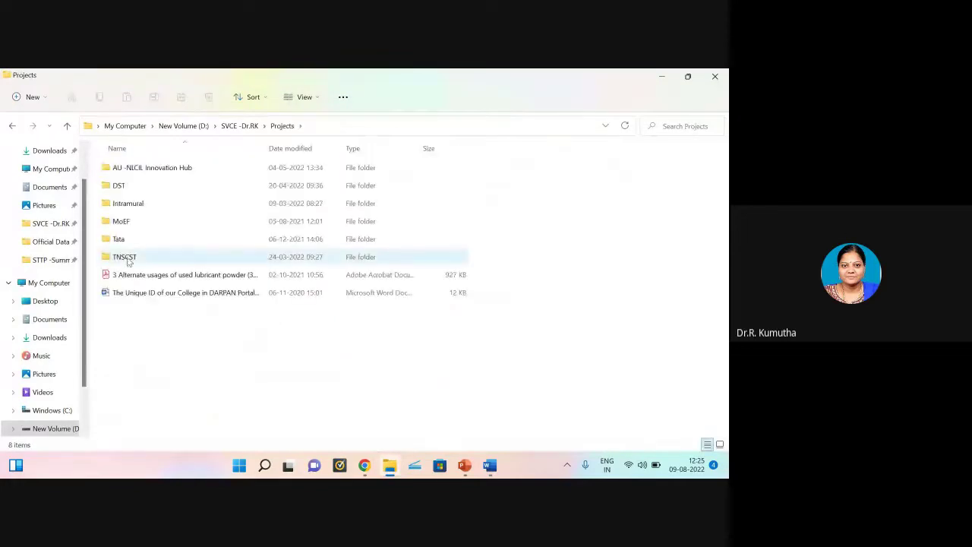
double_click(127, 260)
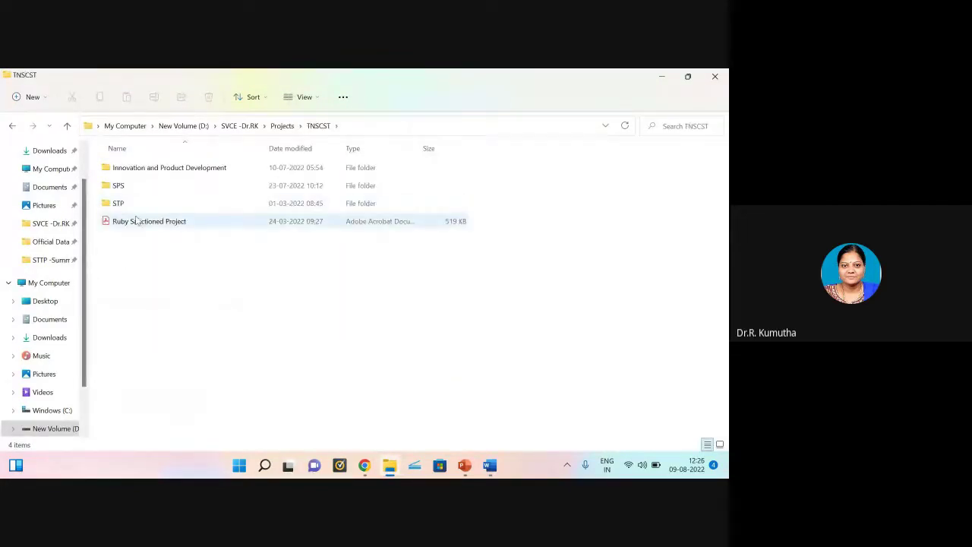
double_click(127, 187)
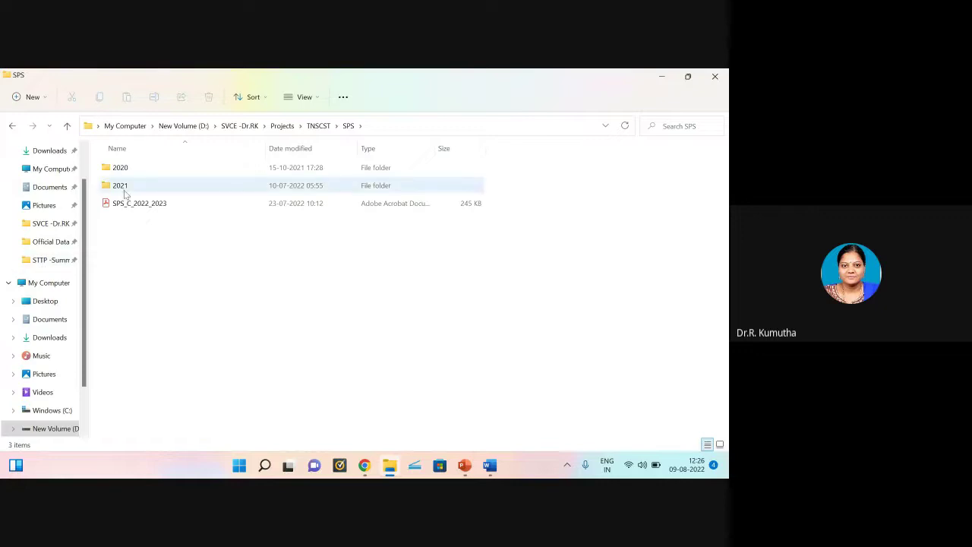
double_click(131, 168)
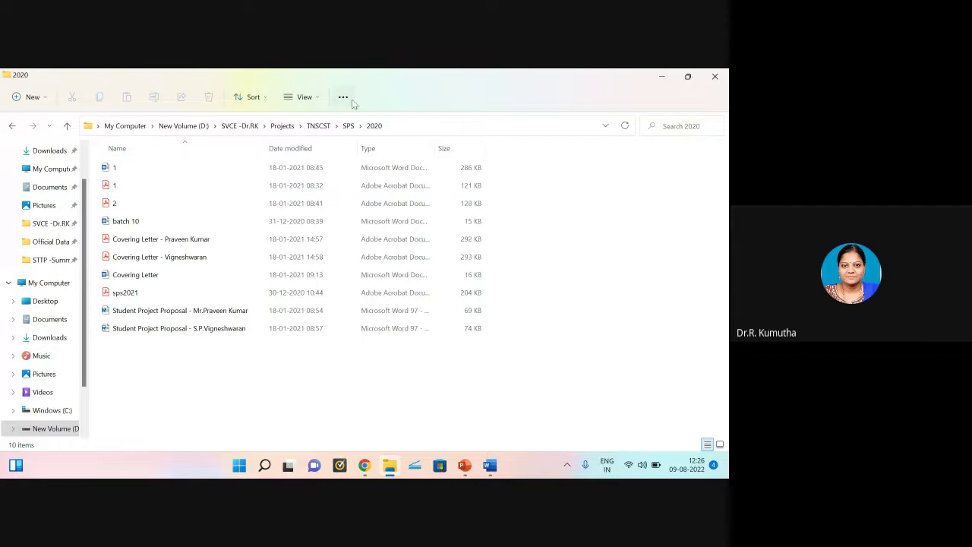
Step: Open the first Student Project Proposal in the SPS 2020 folder, skim its start, and switch back to Document3
click(349, 126)
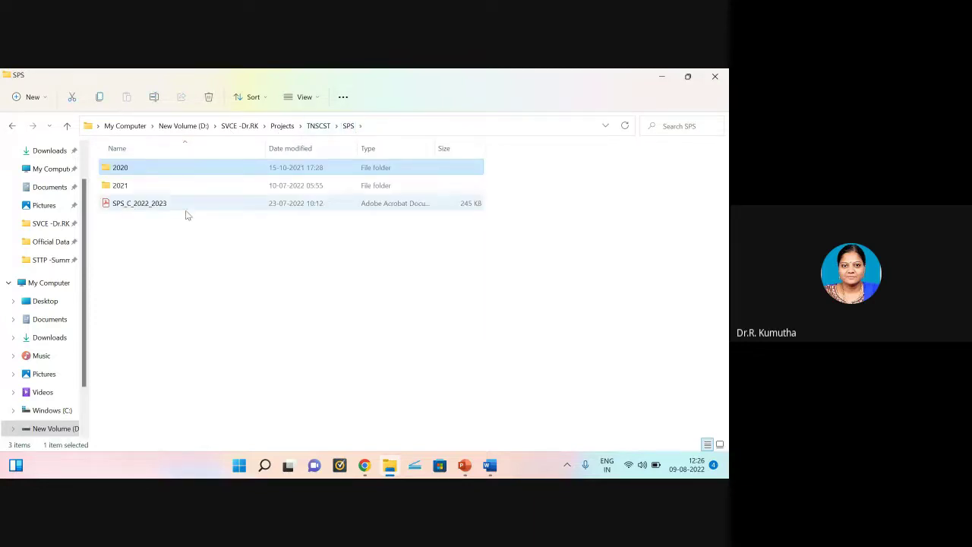
double_click(135, 172)
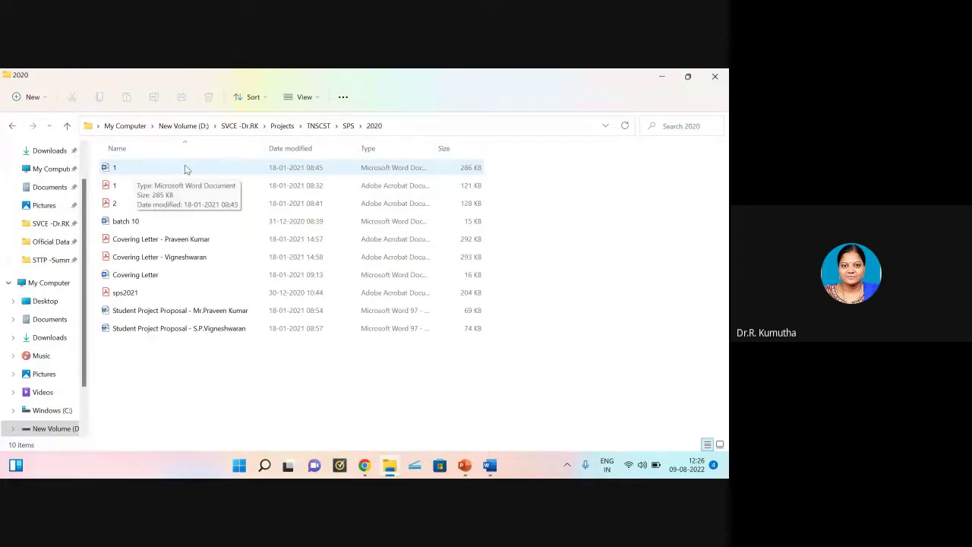
click(175, 316)
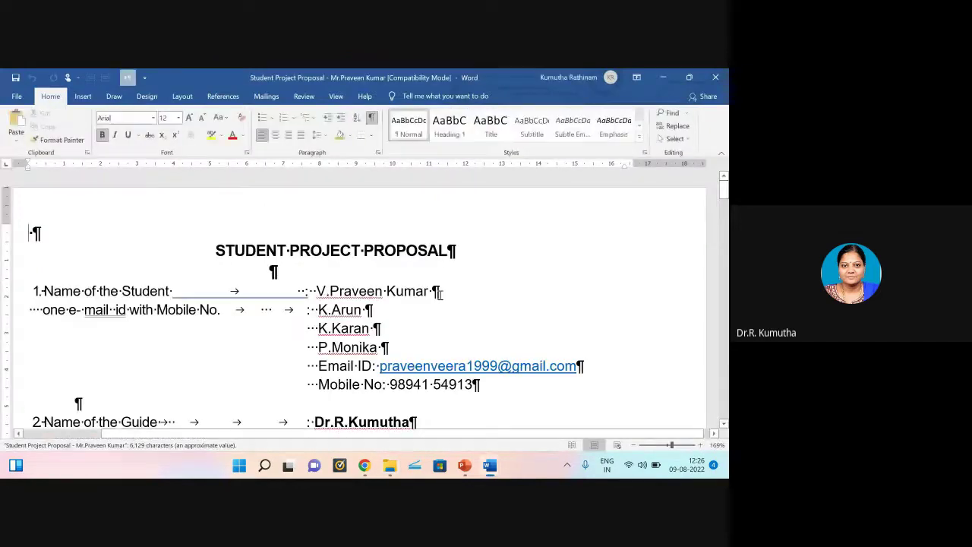
scroll(456, 228, down, 3)
key(alt+Tab)
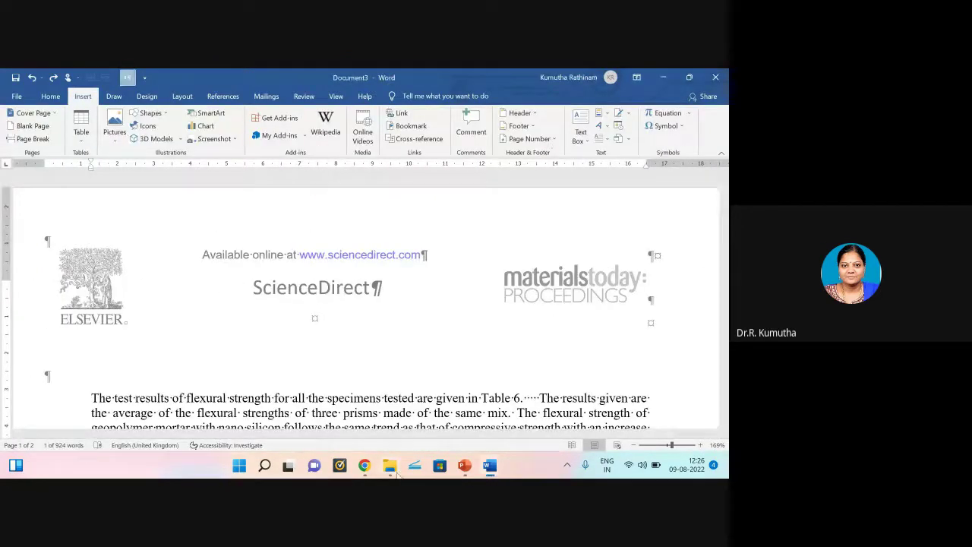
Step: Switch to File Explorer and open the Wrapper document from TNSCST's Innovation and Product Development folder
click(389, 465)
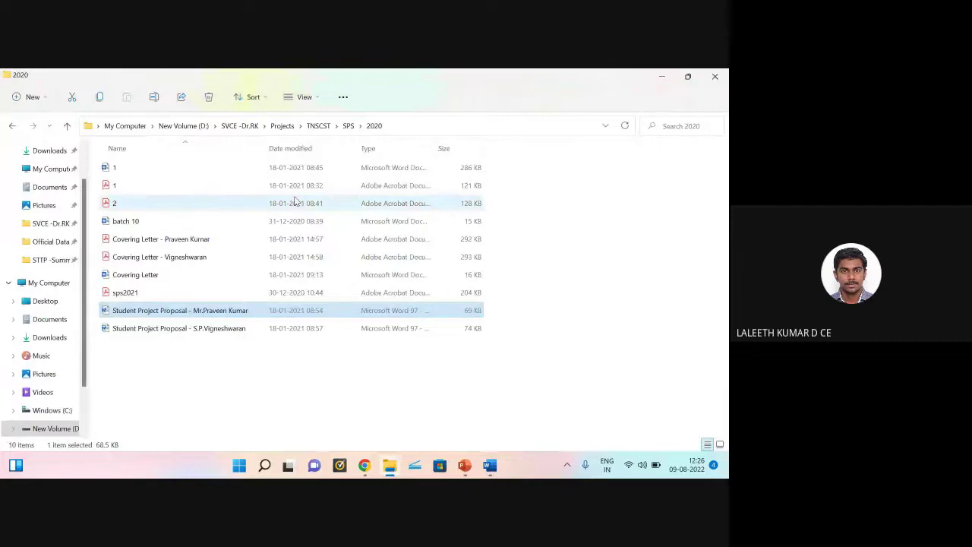
click(318, 125)
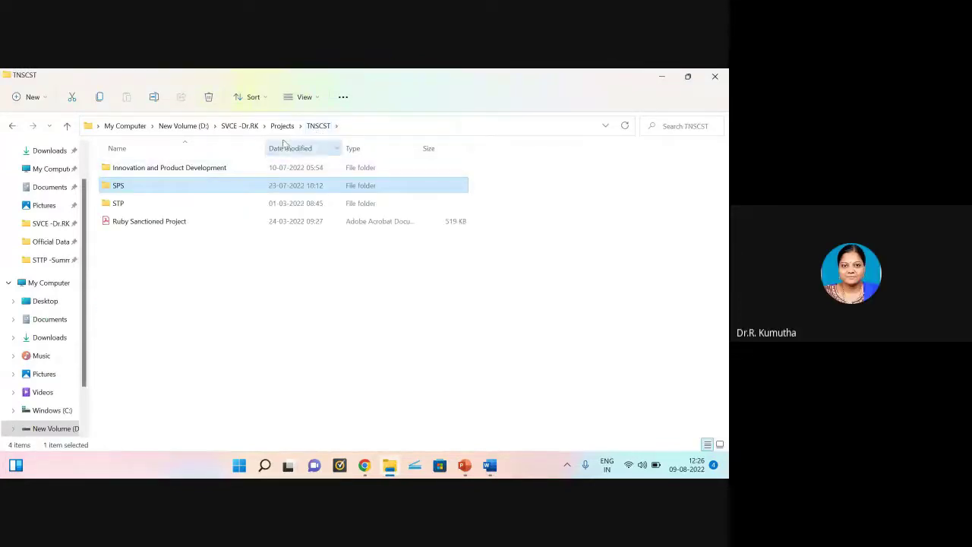
double_click(188, 172)
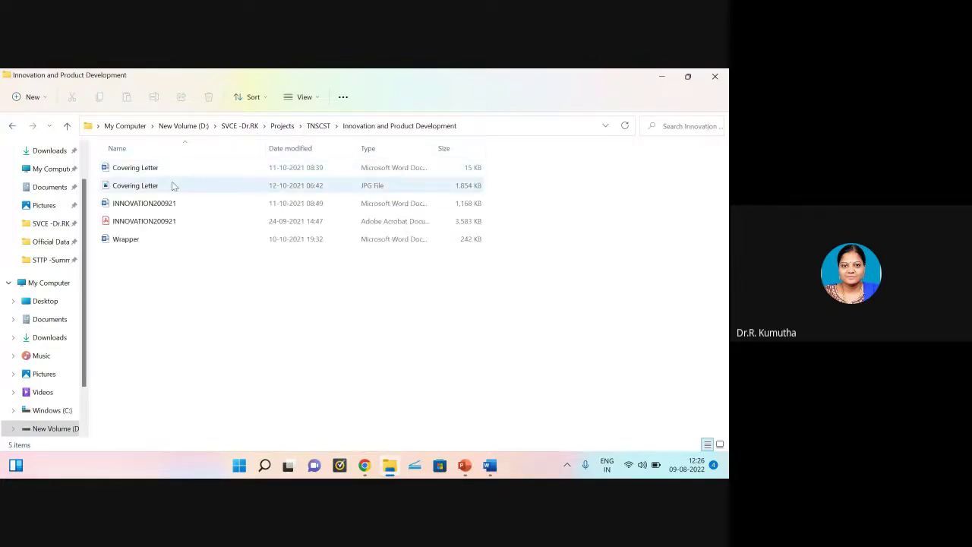
double_click(124, 241)
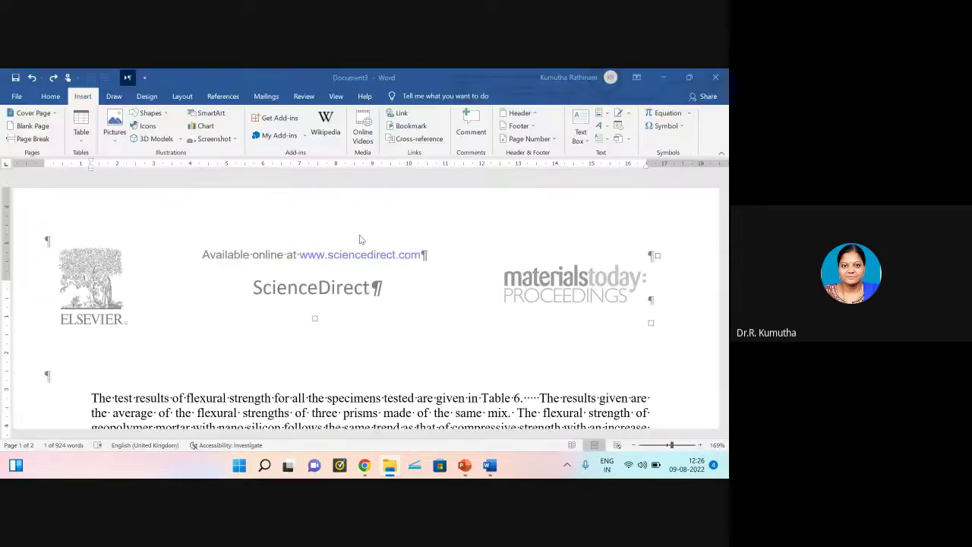
Step: Examine the Wrapper document's cover layout at 94% zoom, from the college header and proposal title down to the submission details and date
scroll(360, 235, down, 5)
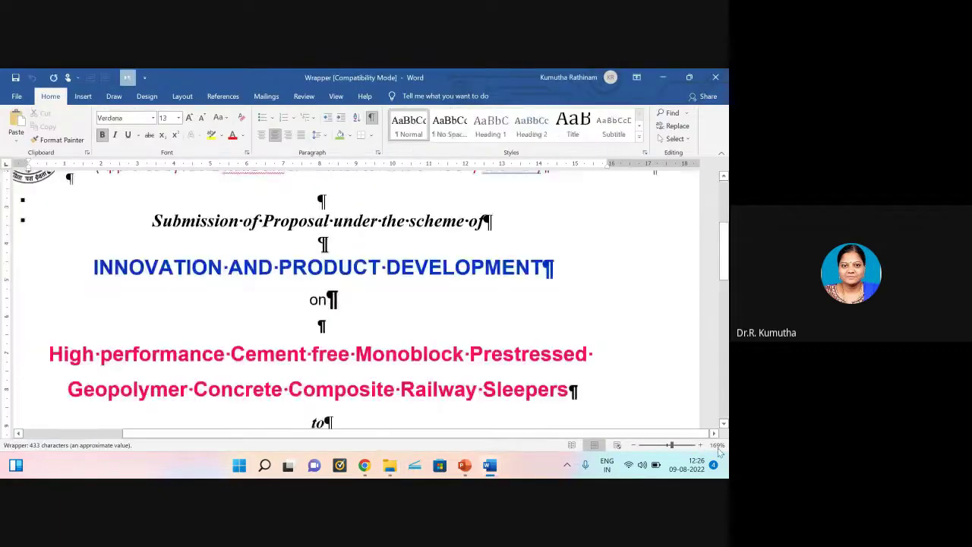
click(667, 448)
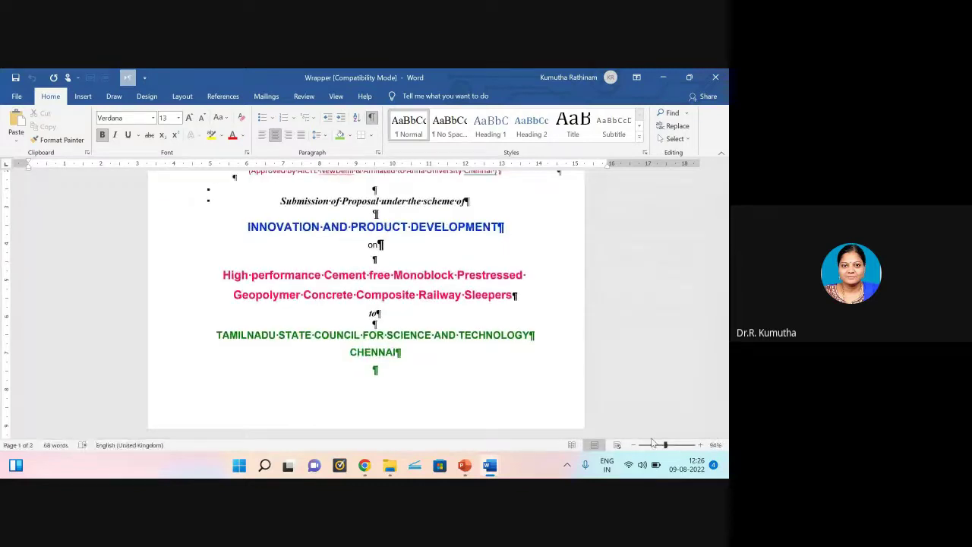
scroll(573, 359, up, 3)
scroll(579, 361, down, 6)
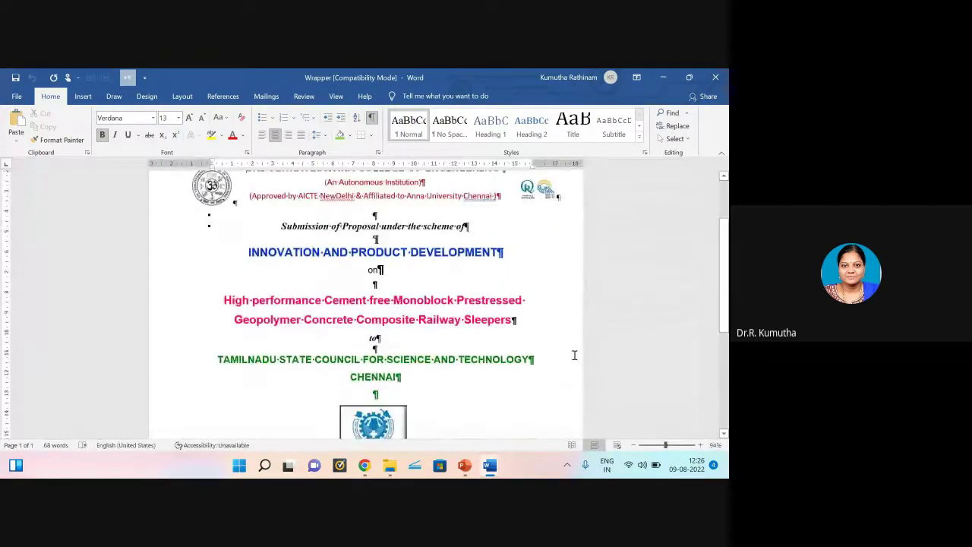
scroll(574, 357, up, 6)
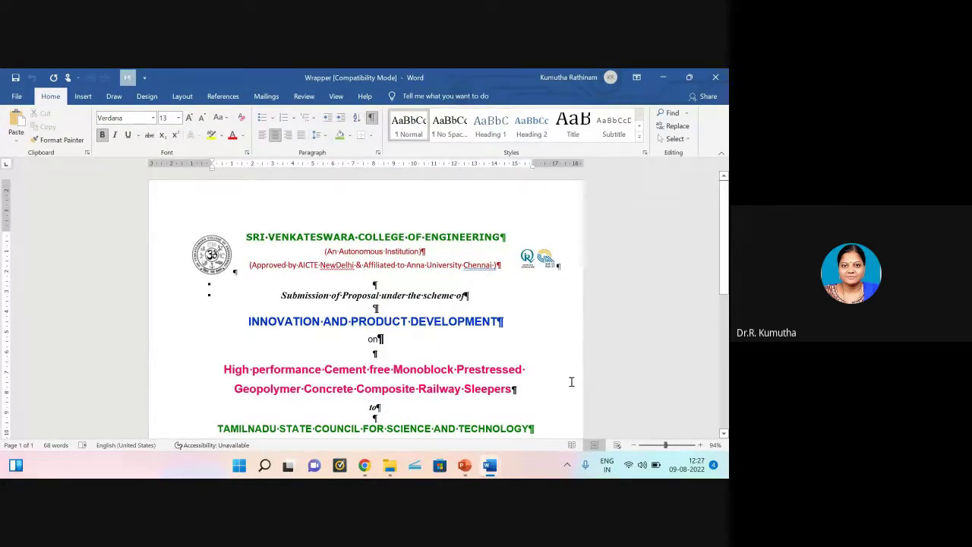
scroll(571, 382, down, 1)
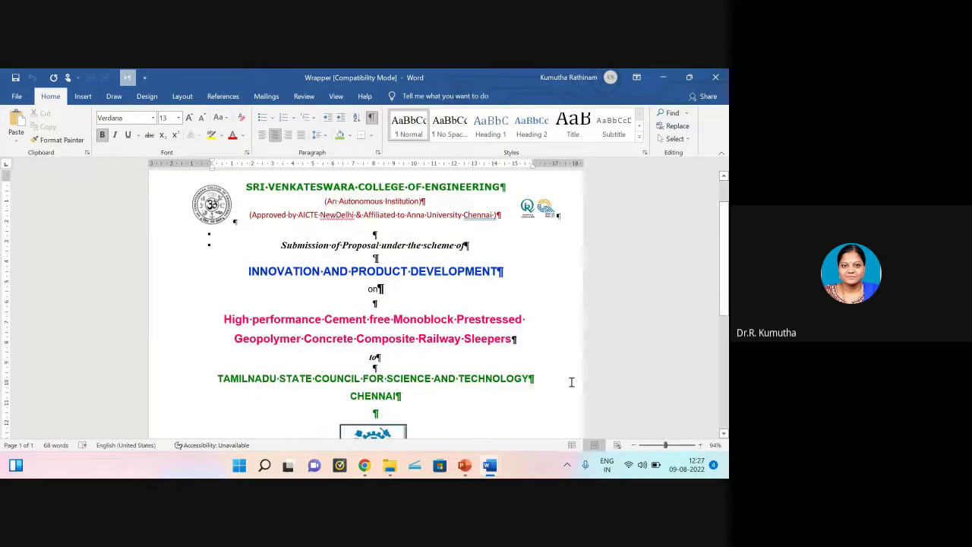
scroll(570, 384, up, 1)
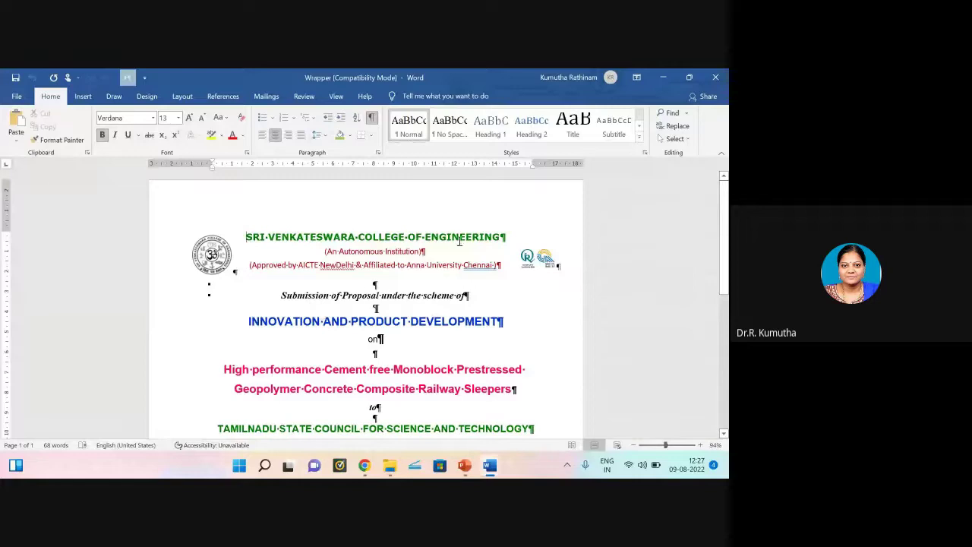
scroll(380, 275, down, 1)
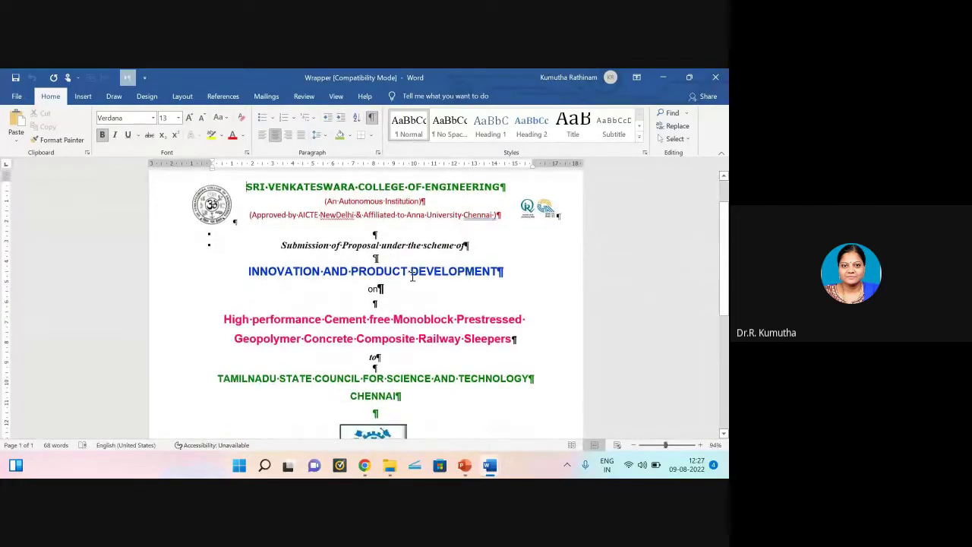
scroll(423, 298, down, 1)
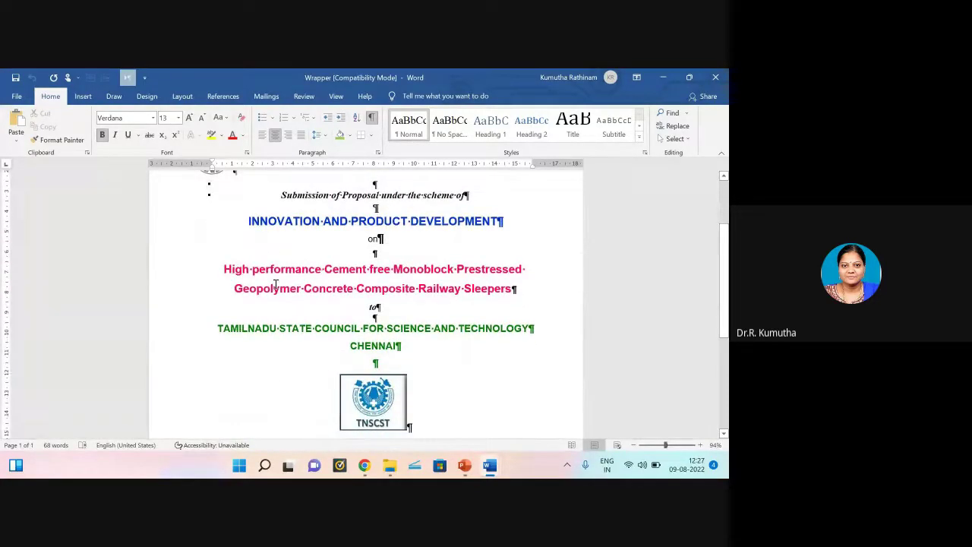
scroll(459, 315, down, 2)
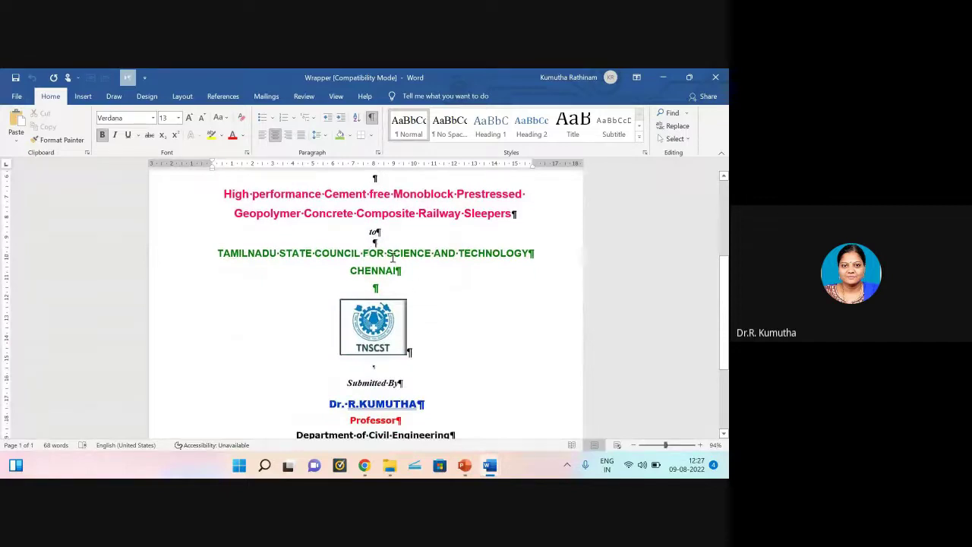
scroll(451, 319, down, 3)
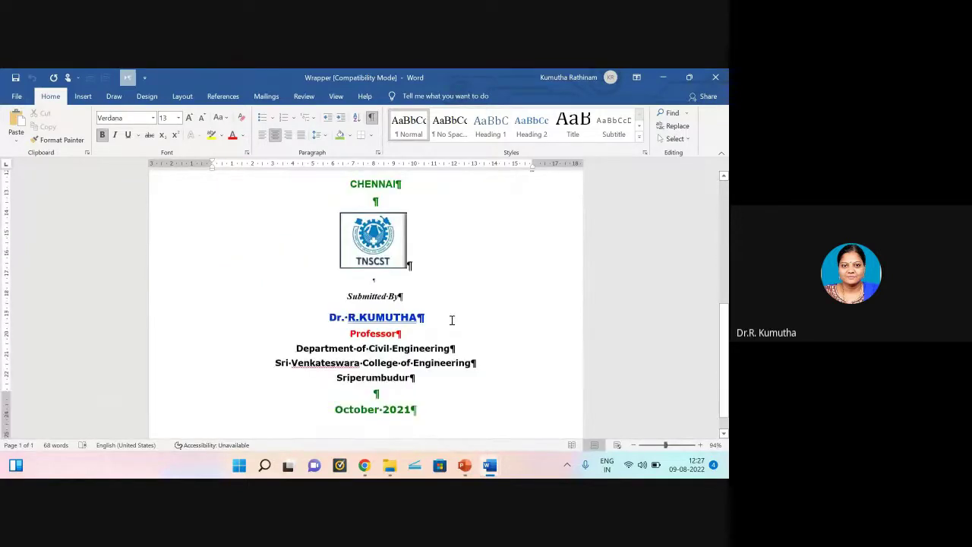
scroll(451, 341, up, 6)
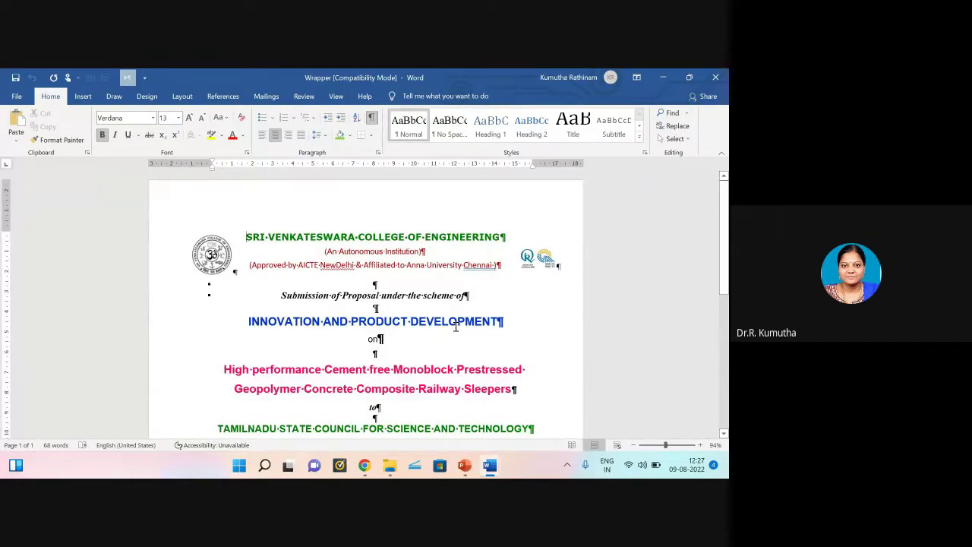
Step: Close the Wrapper document and return to Document3
click(664, 77)
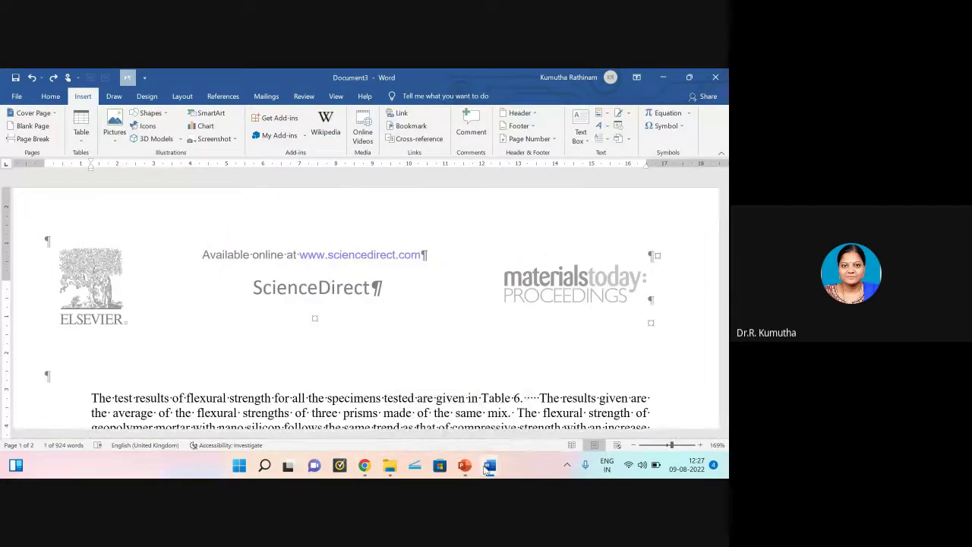
mouse_move(490, 465)
click(602, 417)
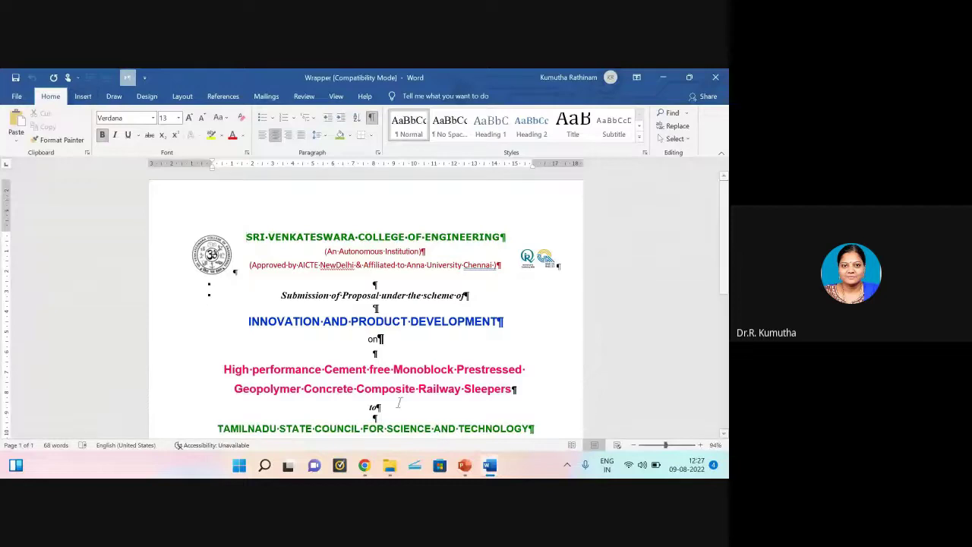
click(722, 79)
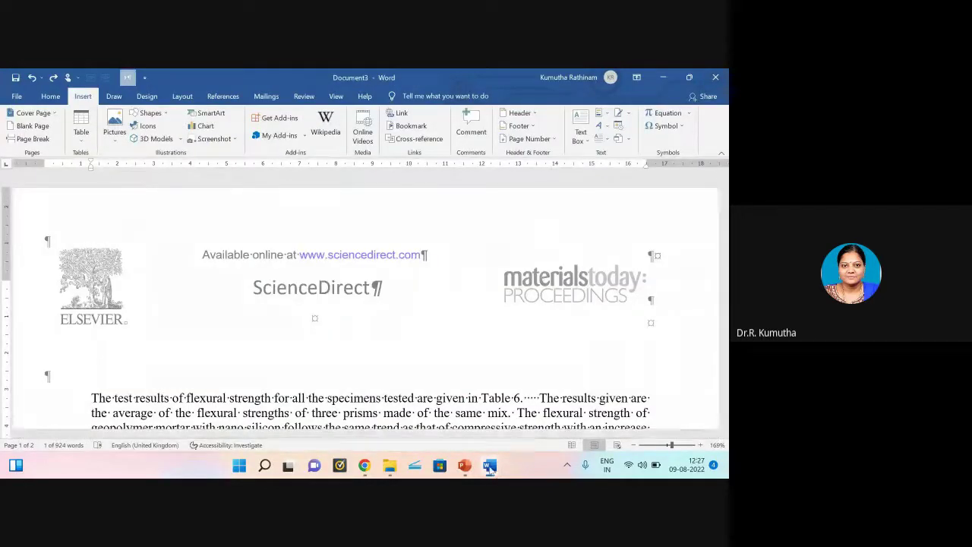
click(534, 424)
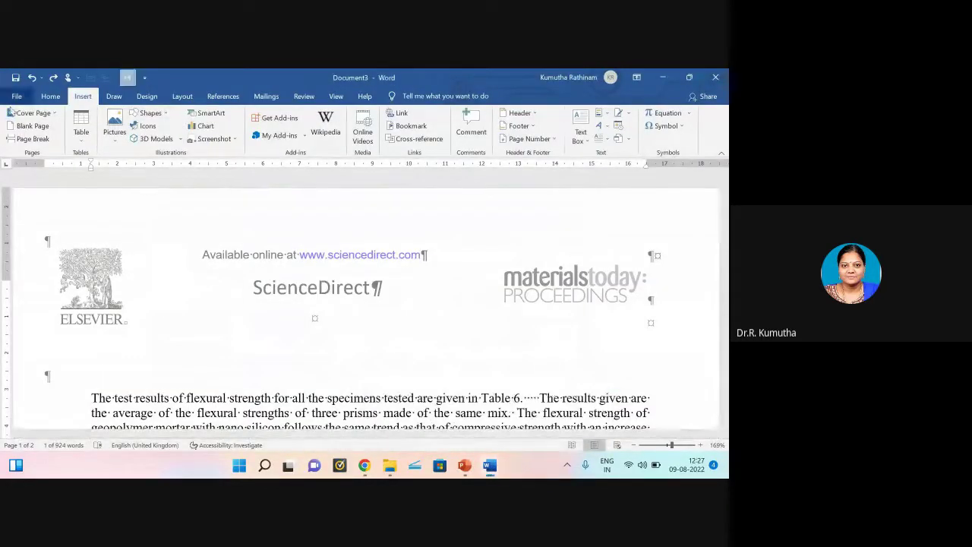
Step: Insert the built-in Banded cover page into Document3 and check its title and author areas at 105% zoom
click(54, 114)
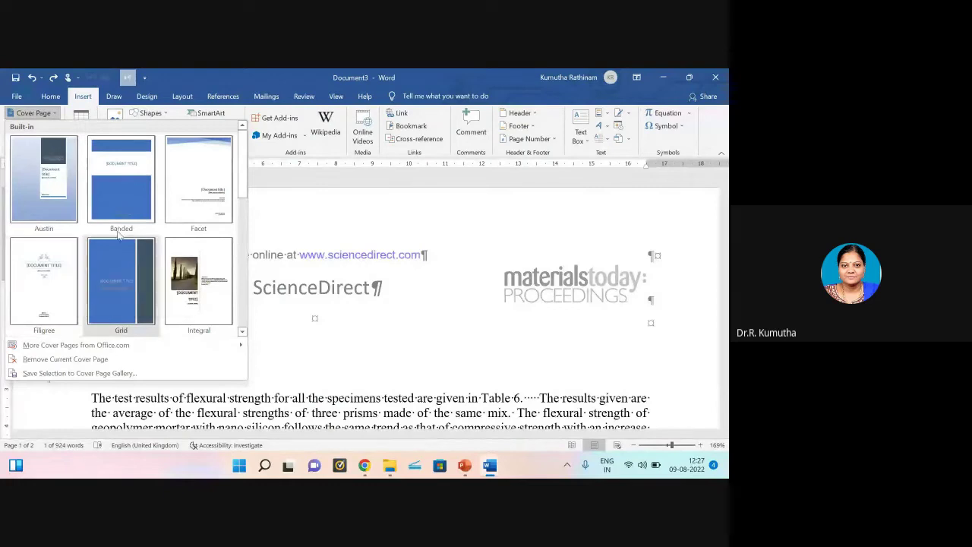
drag(242, 177, 239, 133)
click(127, 176)
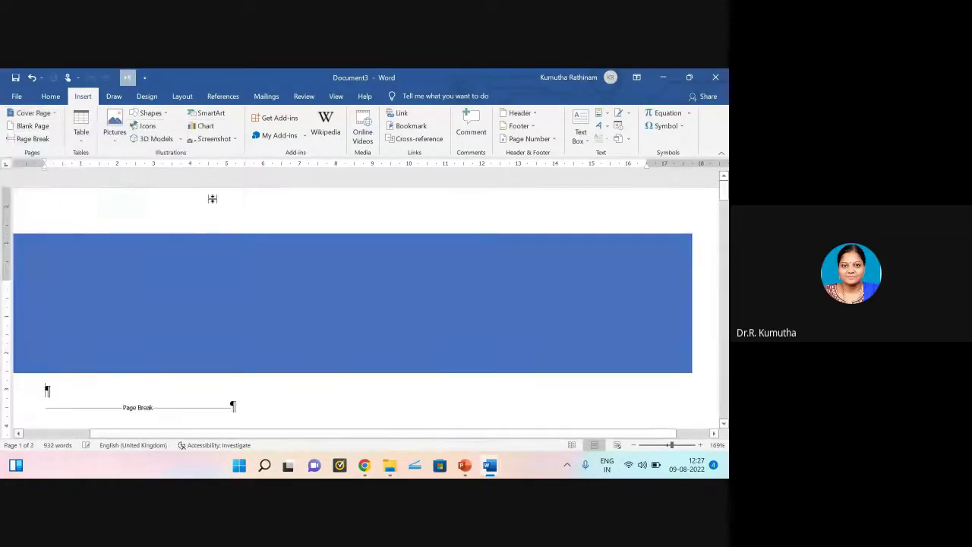
scroll(212, 197, down, 3)
drag(672, 446, 667, 447)
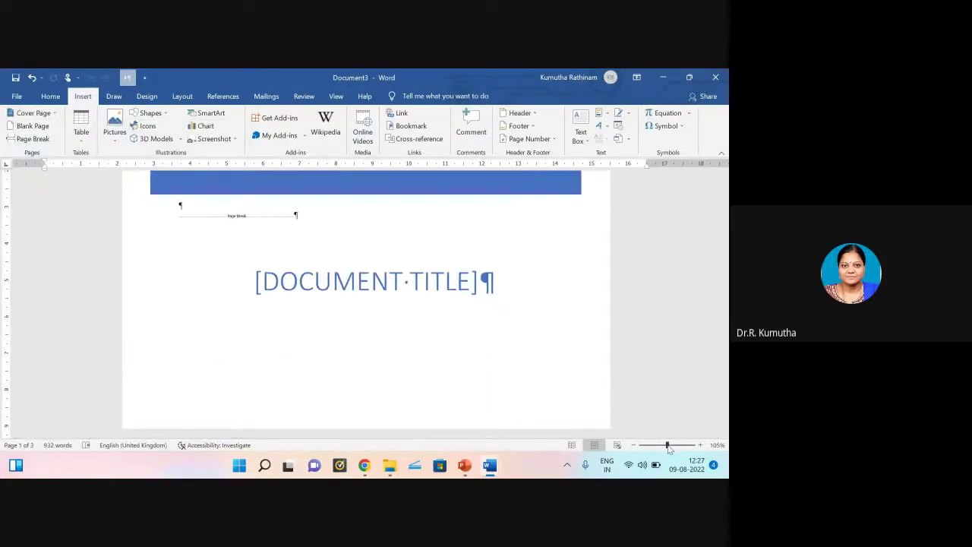
scroll(517, 311, down, 5)
scroll(522, 313, down, 1)
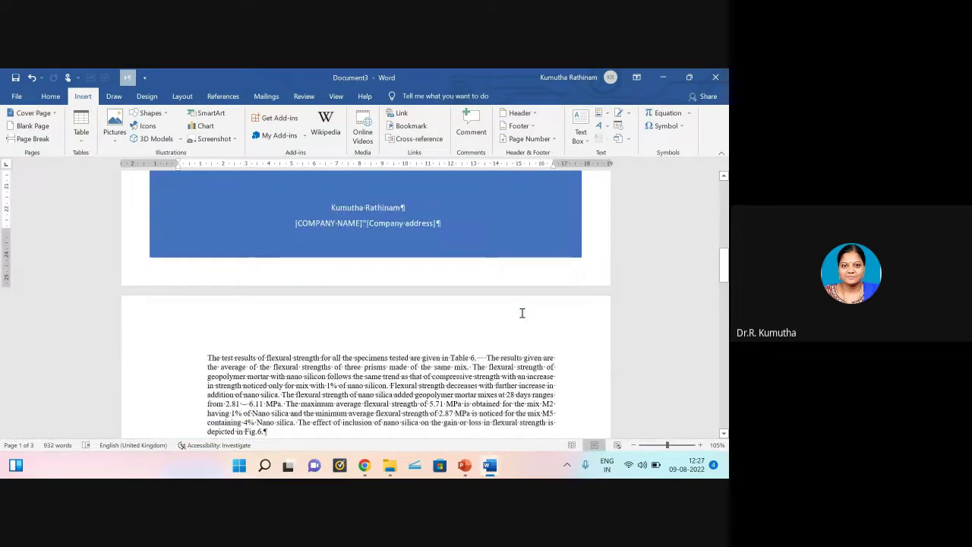
Step: Replace the document title placeholder on the Banded cover page with "PROJECT REPORT ON"
scroll(522, 313, up, 3)
scroll(524, 316, down, 5)
scroll(529, 321, up, 2)
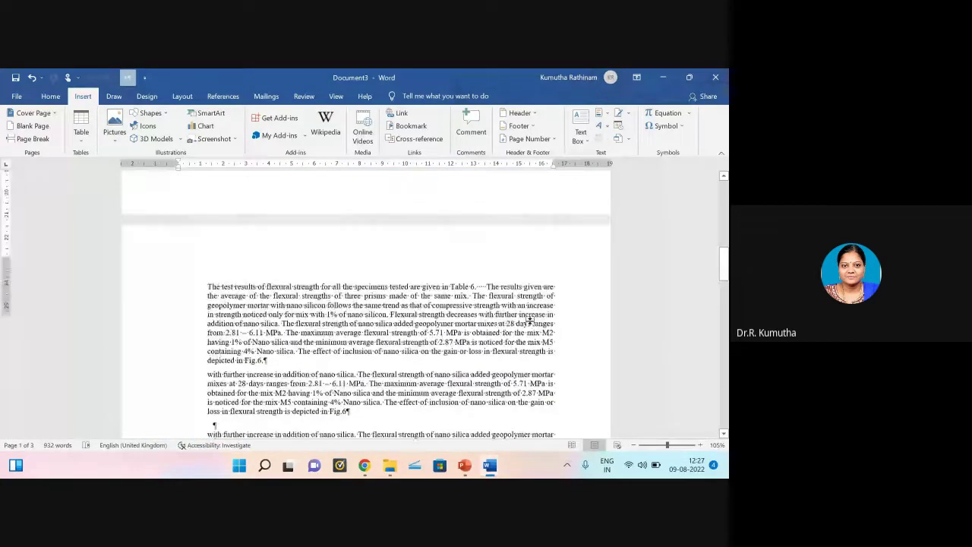
scroll(530, 321, up, 5)
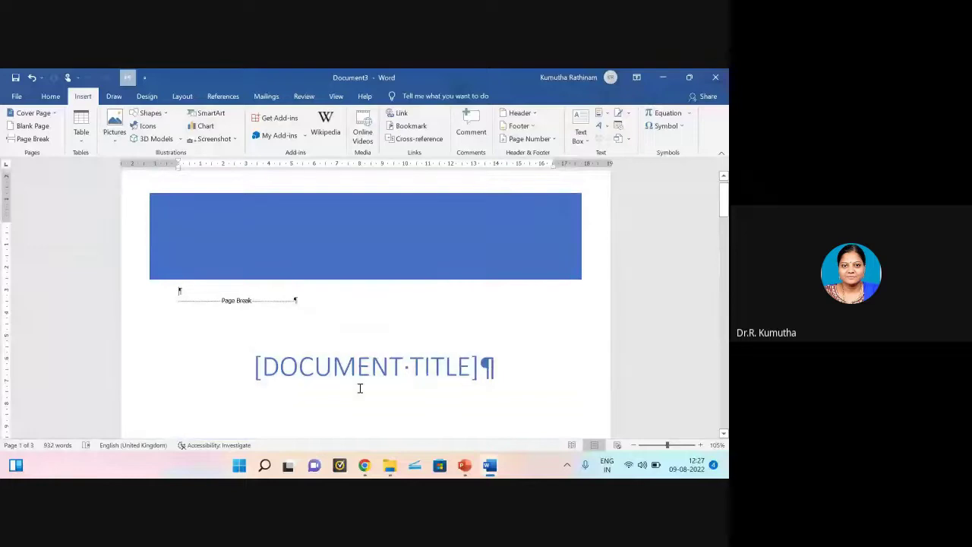
click(272, 366)
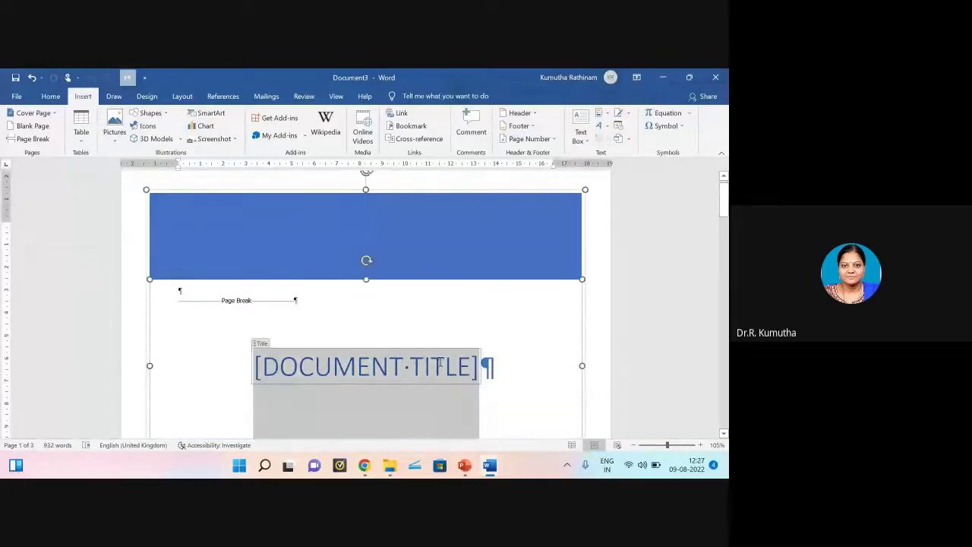
text(P)
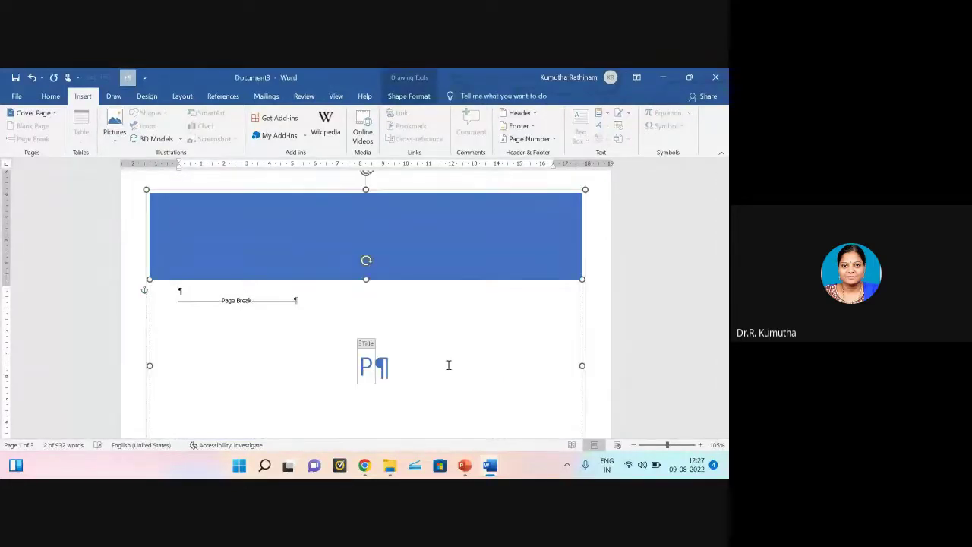
text(ROJE)
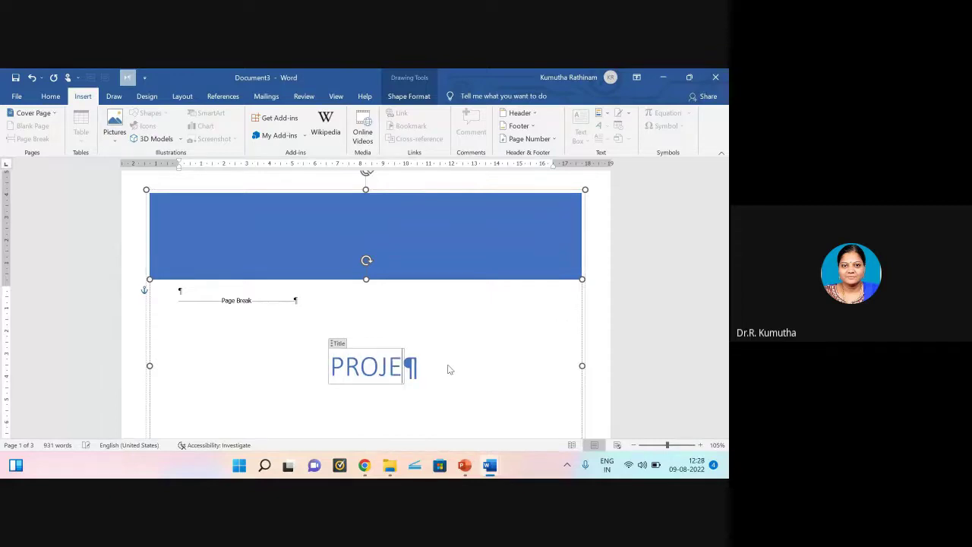
text(CT REPO)
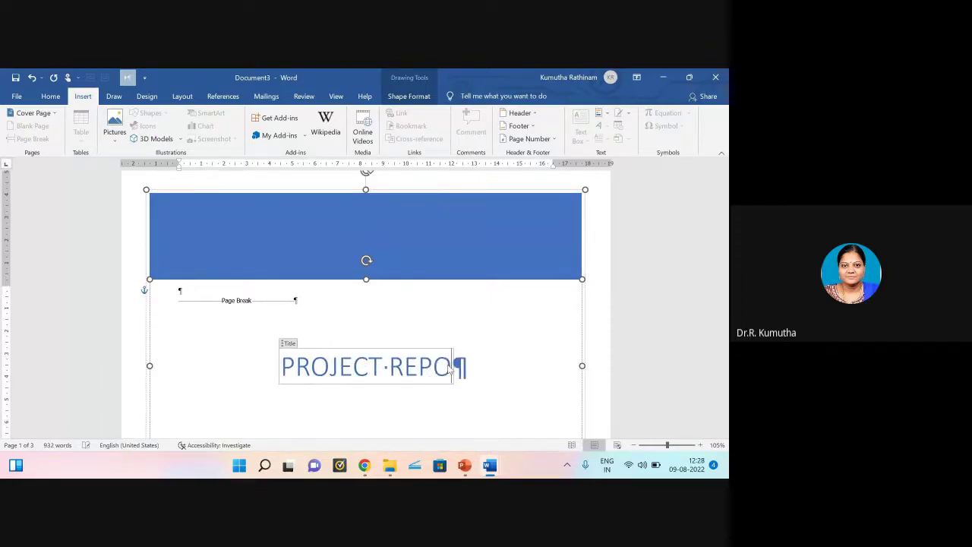
text(RT ON)
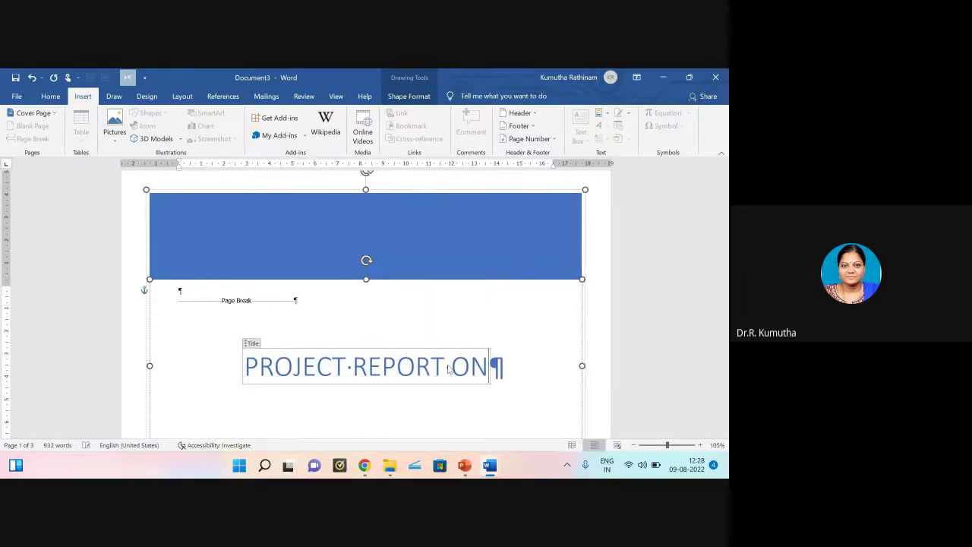
Step: Select the author name above the company name and address placeholders on the Banded cover page
scroll(414, 349, down, 10)
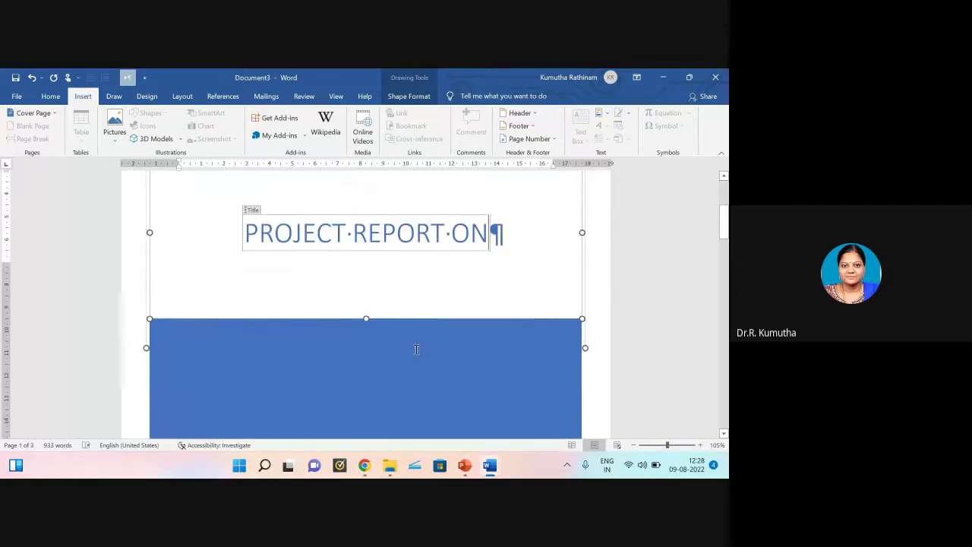
scroll(417, 352, down, 3)
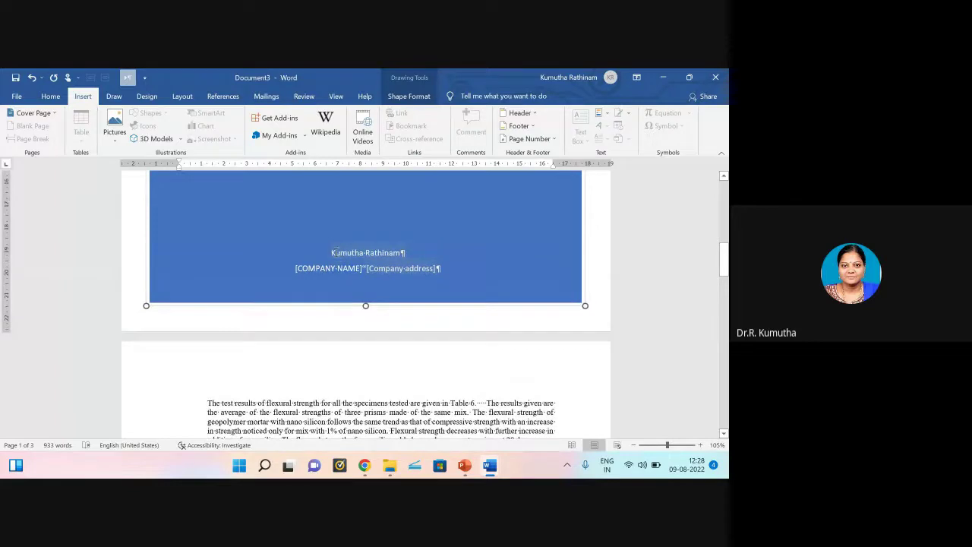
drag(333, 253, 401, 255)
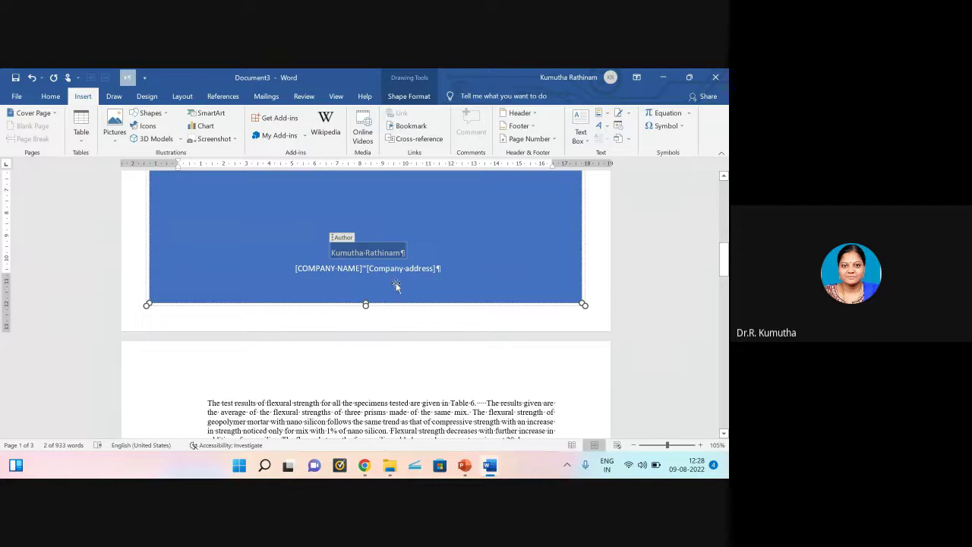
Step: Replace the Banded cover page with the built-in Austin design and review its abstract, title, subtitle and author areas
scroll(396, 289, up, 10)
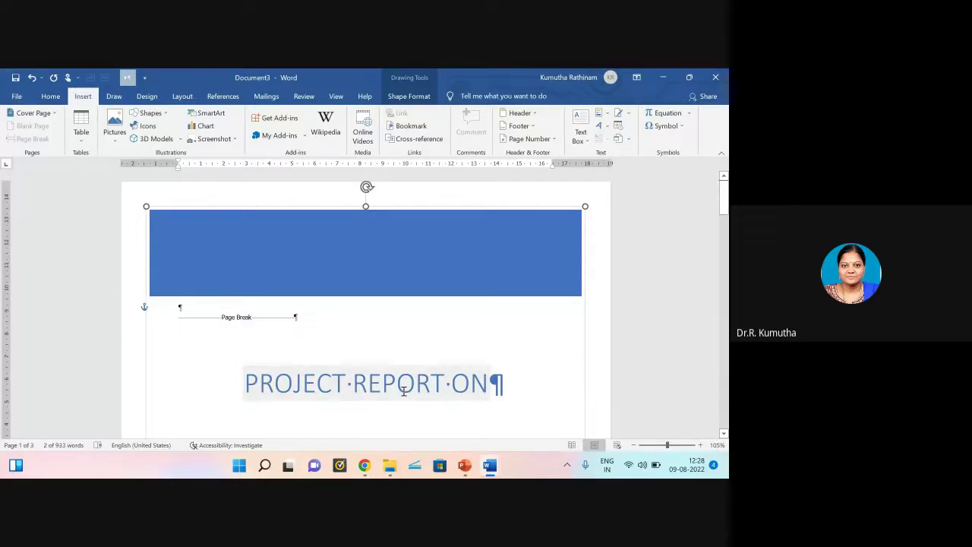
click(47, 113)
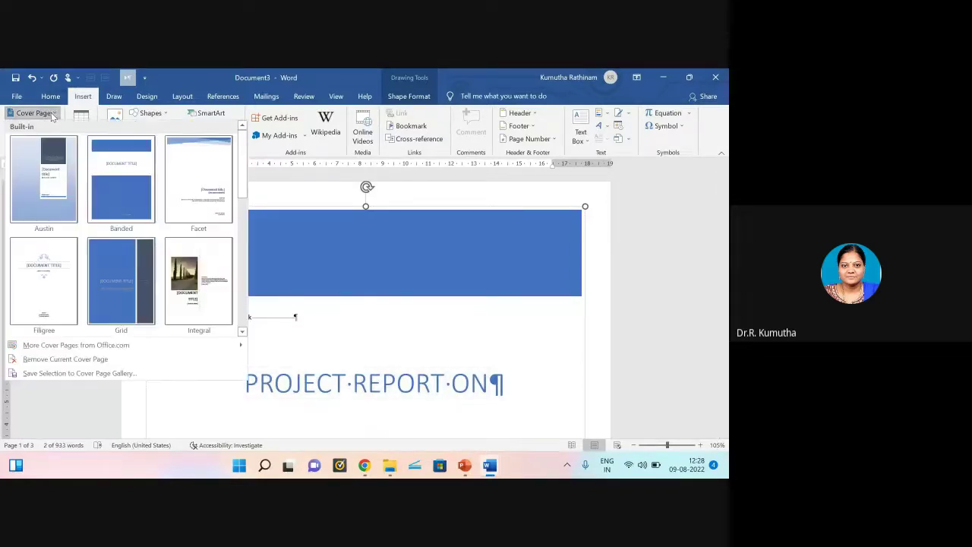
click(47, 186)
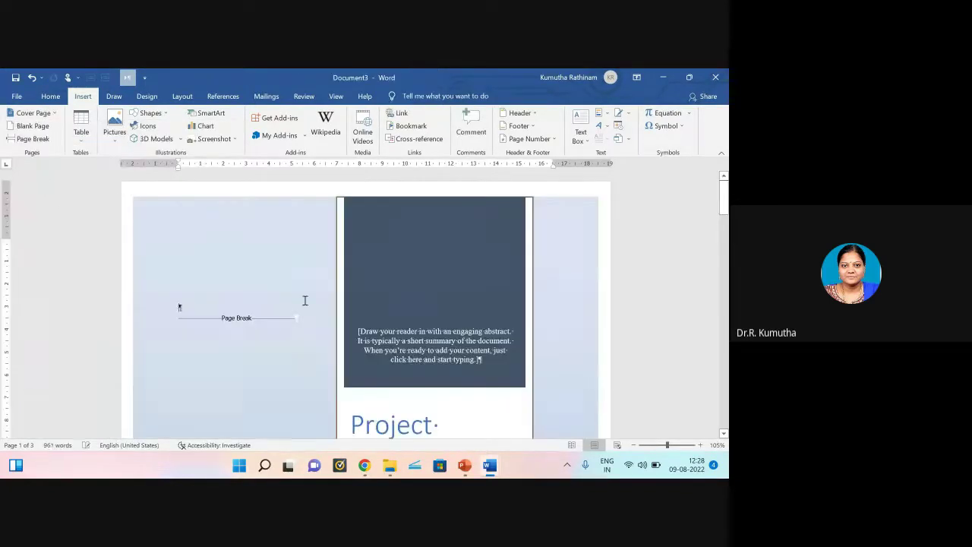
scroll(306, 300, down, 4)
scroll(416, 286, up, 2)
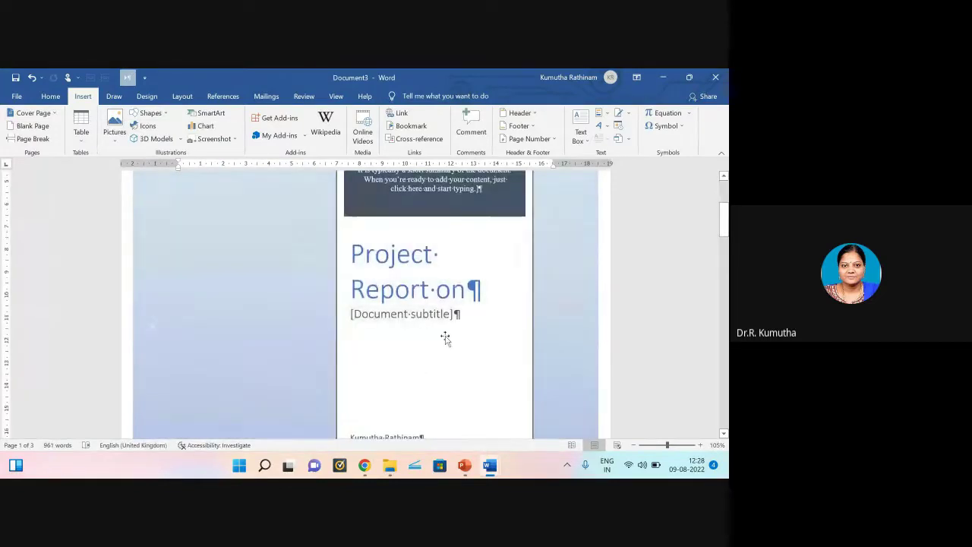
scroll(445, 336, up, 3)
scroll(461, 363, down, 6)
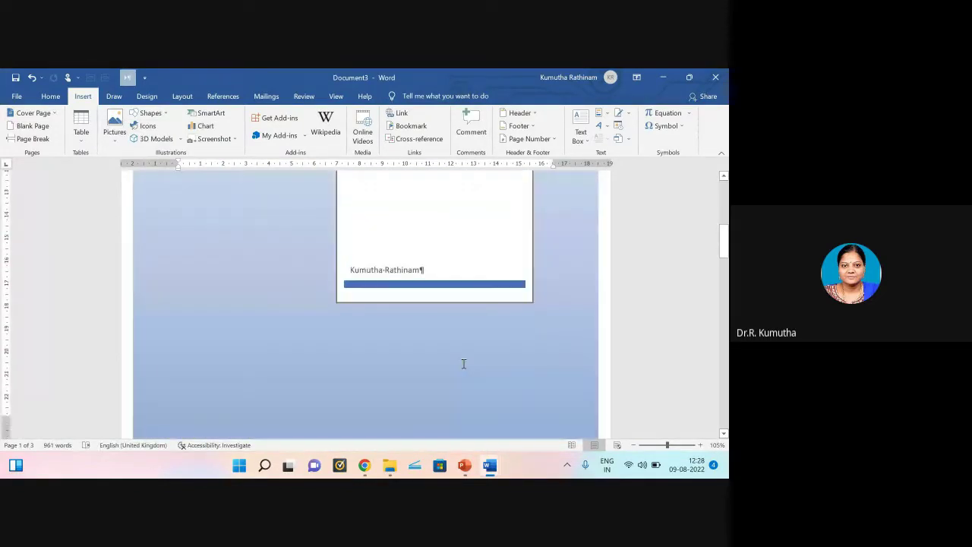
scroll(462, 365, up, 2)
scroll(462, 372, up, 4)
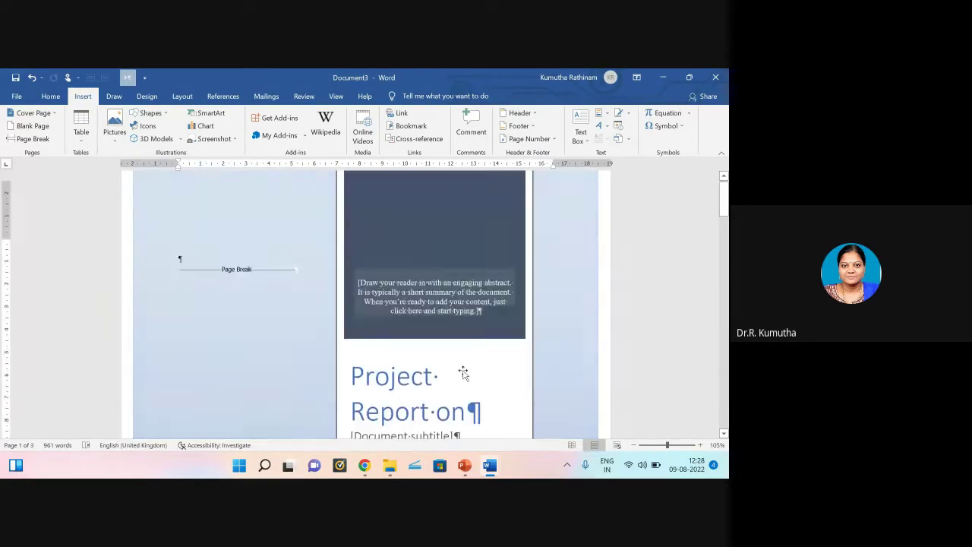
scroll(463, 373, down, 4)
scroll(462, 372, up, 5)
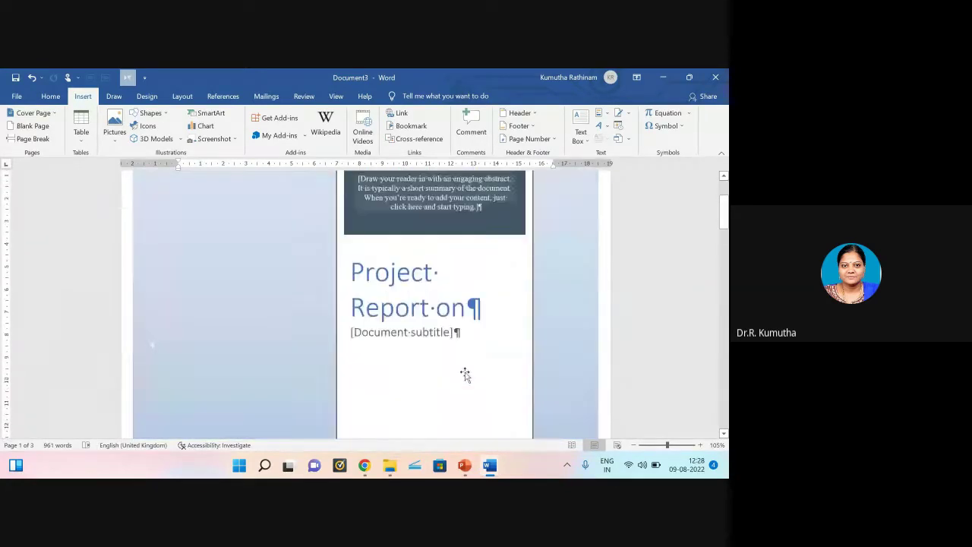
Step: Switch the cover page to the built-in Facet design and check where the title sits
click(55, 115)
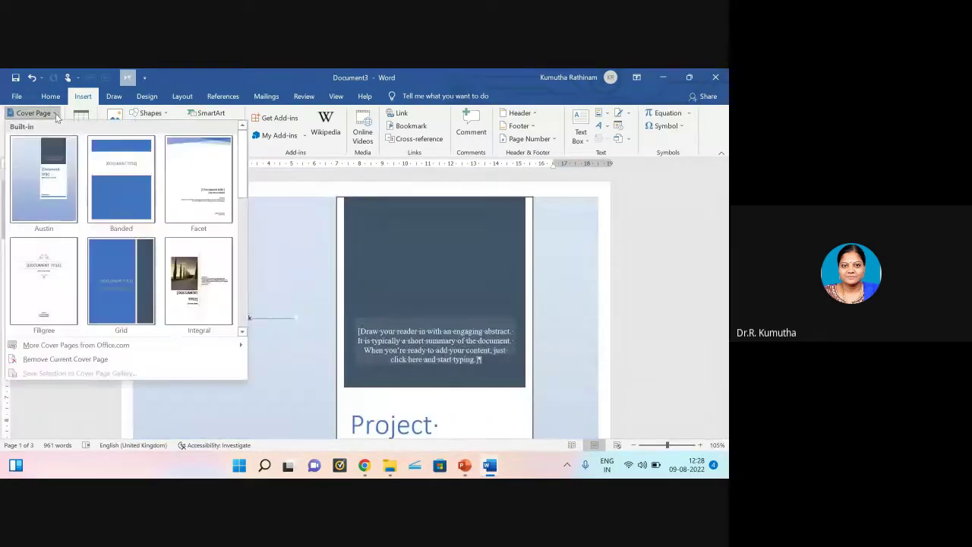
click(190, 168)
scroll(437, 295, down, 9)
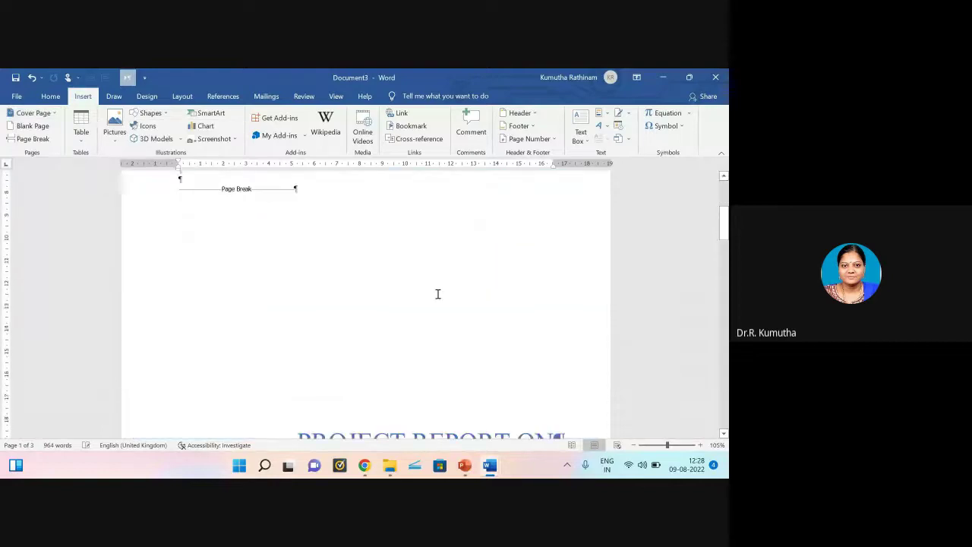
scroll(439, 294, up, 3)
scroll(439, 294, up, 5)
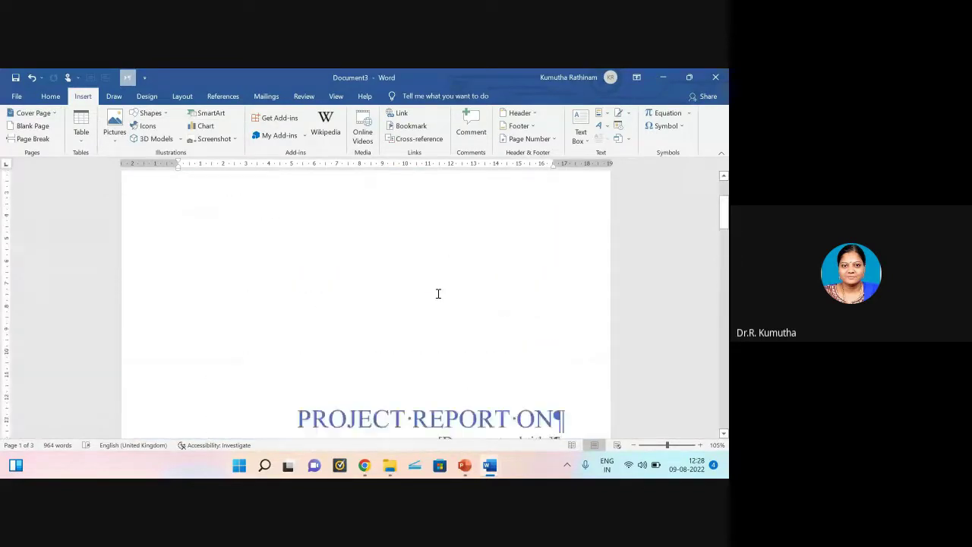
Step: Change the cover page to the built-in Integral design and review its picture, title, subtitle, abstract and course title areas
click(55, 116)
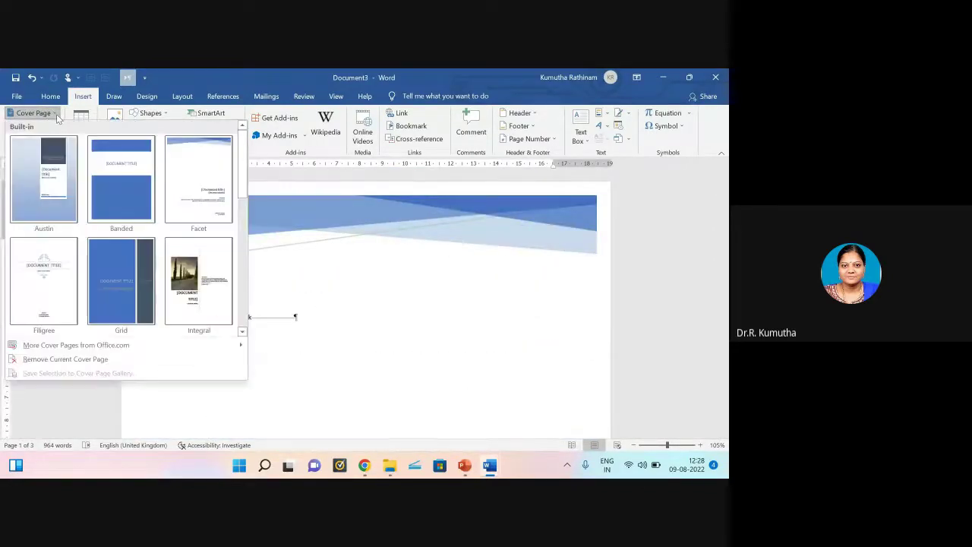
click(68, 358)
scroll(342, 338, down, 2)
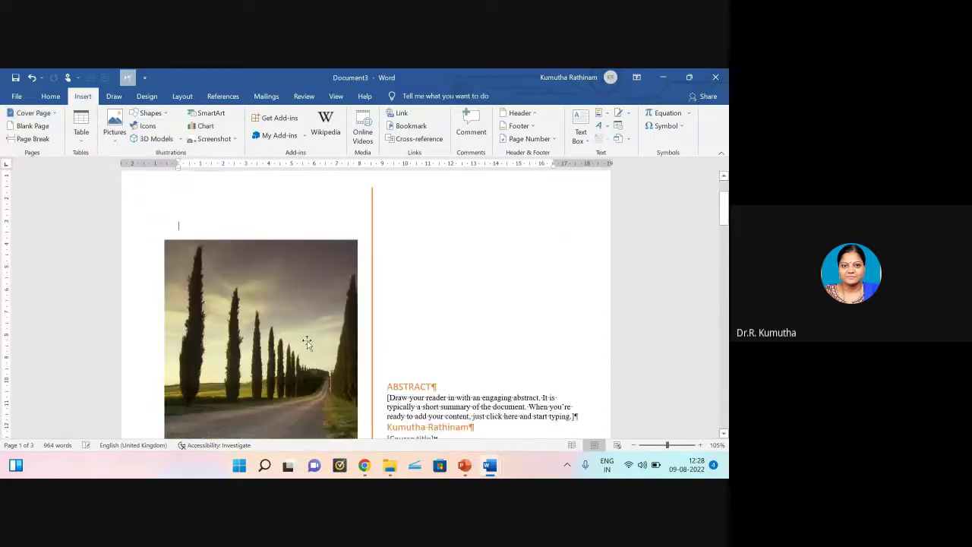
click(304, 338)
scroll(308, 319, down, 2)
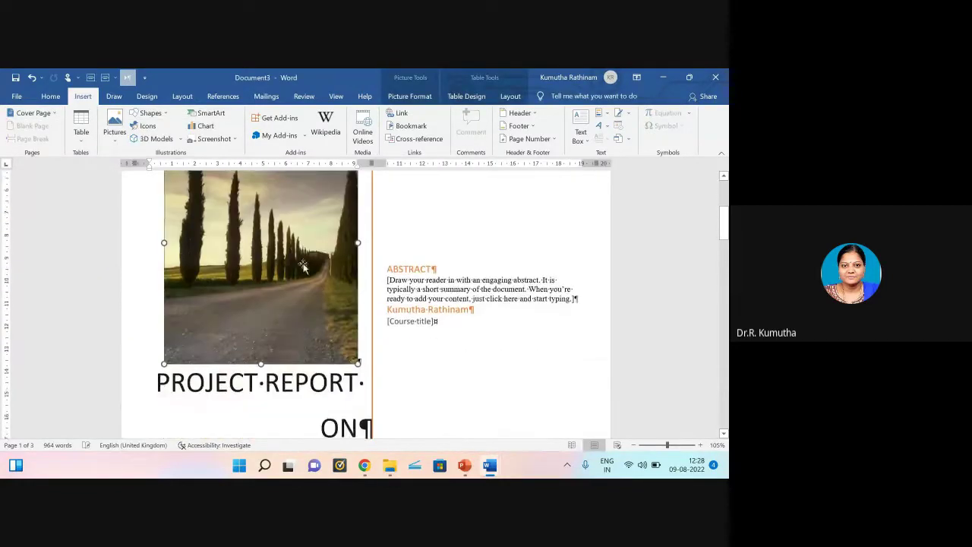
scroll(322, 285, down, 2)
scroll(323, 288, up, 6)
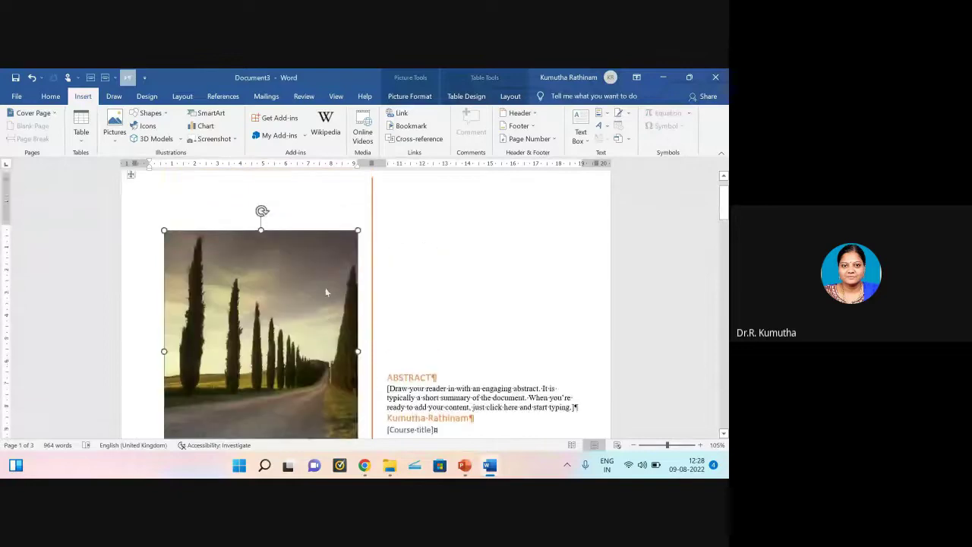
scroll(399, 296, down, 10)
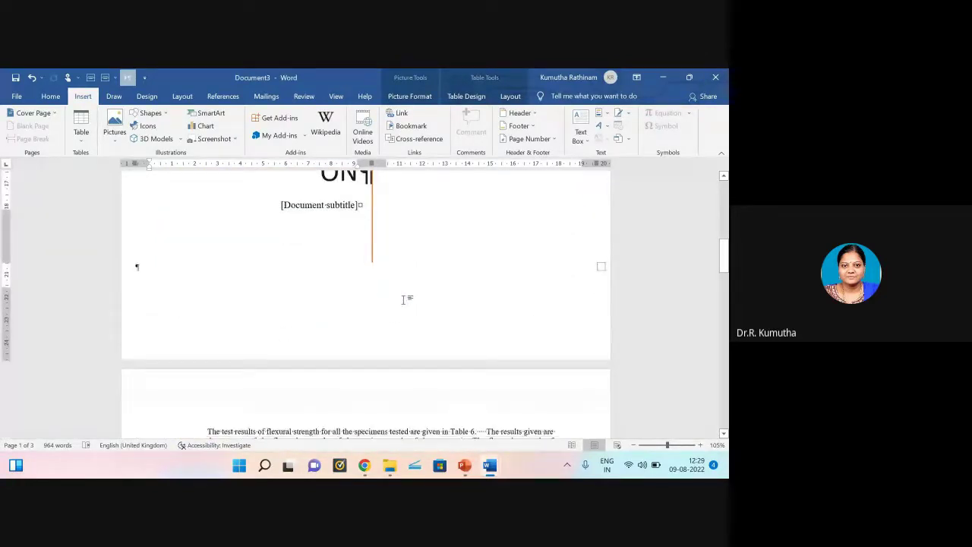
scroll(380, 274, up, 10)
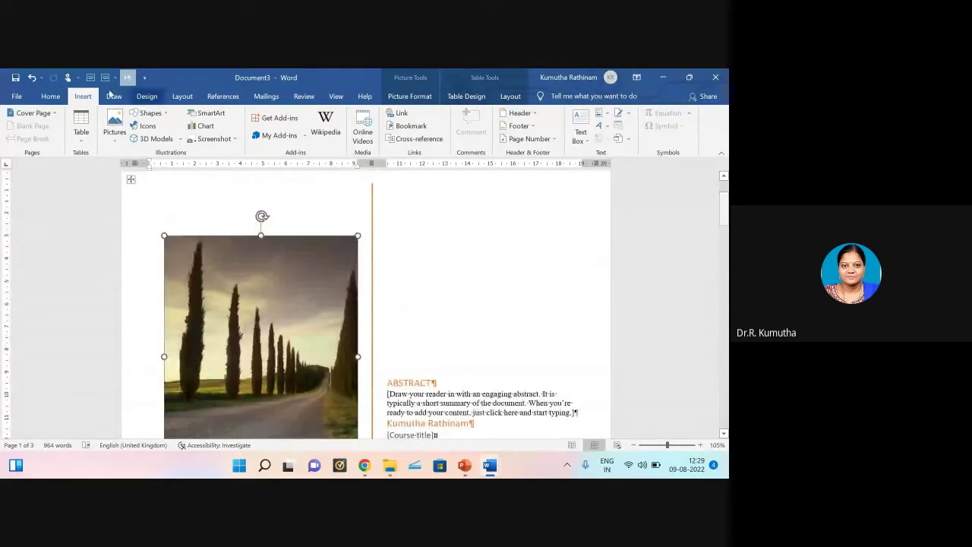
Step: Remove the current cover page from Document3
click(32, 112)
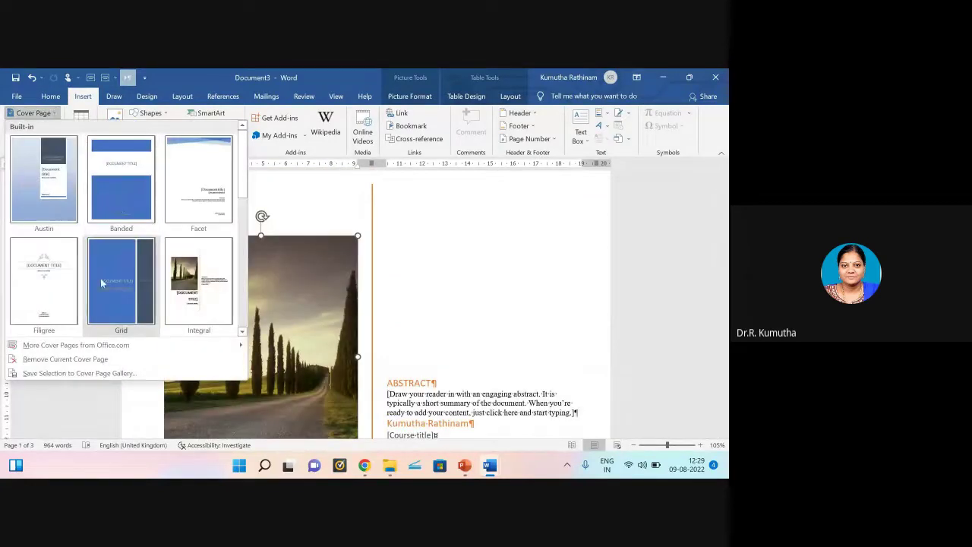
mouse_move(75, 351)
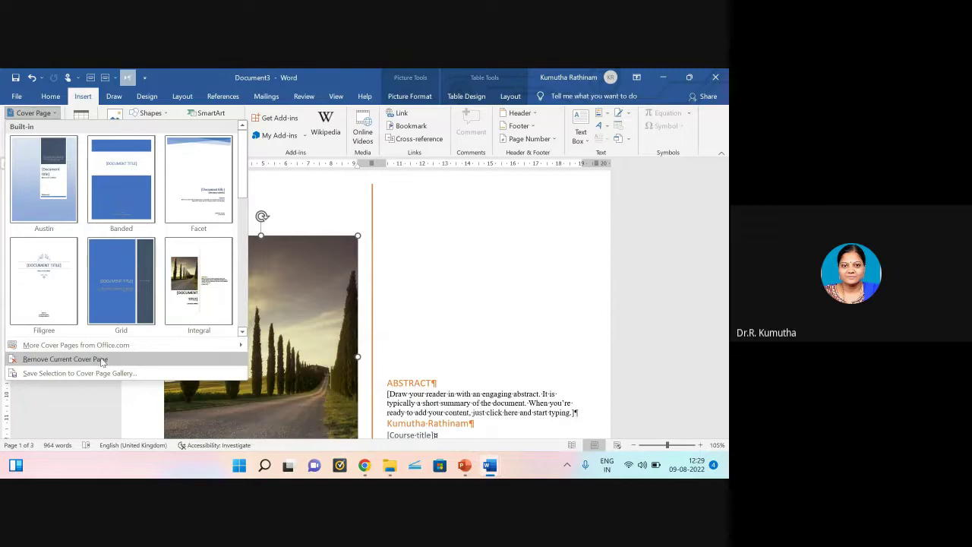
click(102, 360)
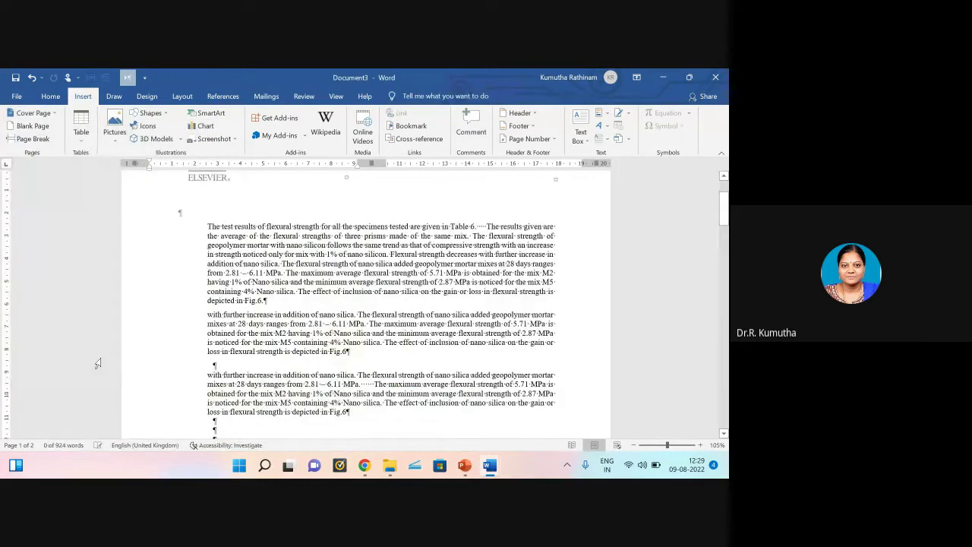
Step: Browse the built-in cover page designs down to Whisp, close the gallery without inserting one, and view the start of Document3
click(32, 113)
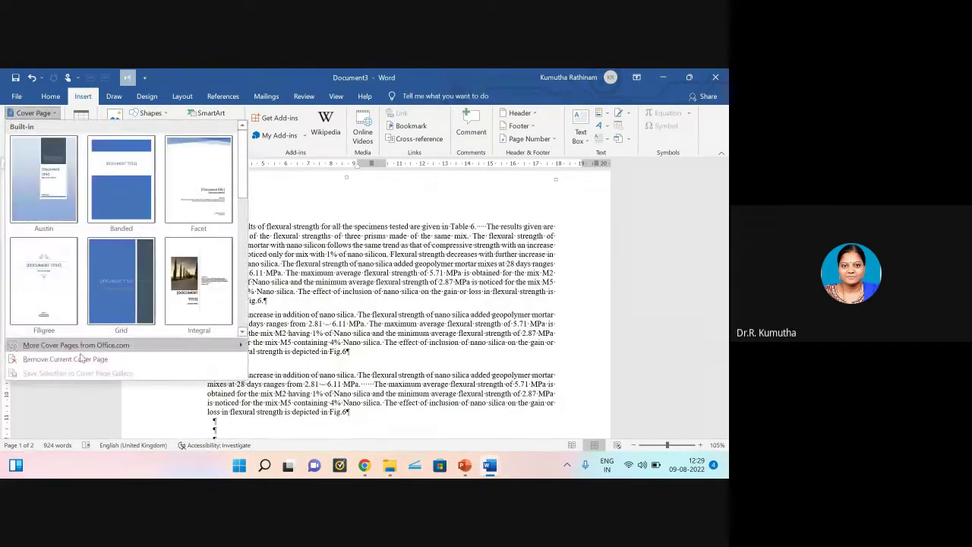
scroll(213, 217, down, 5)
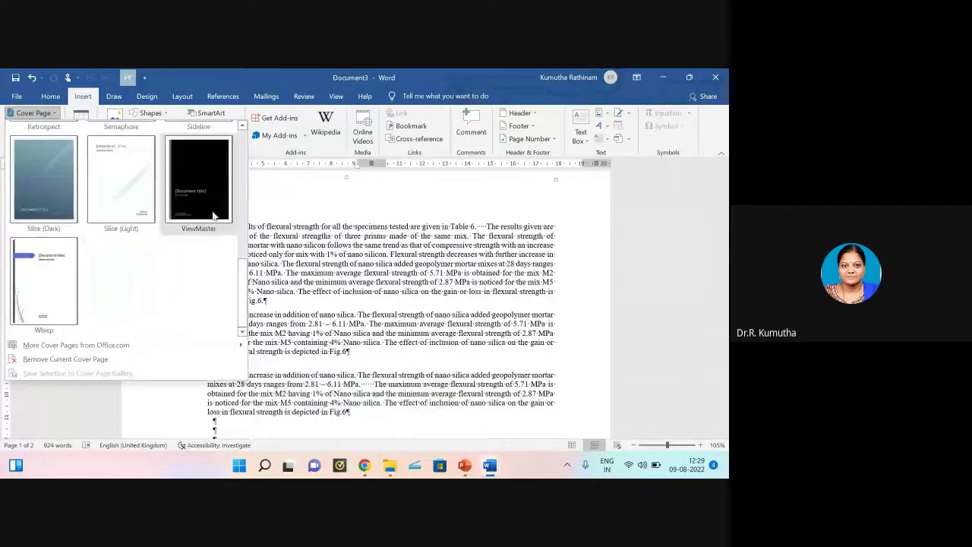
scroll(215, 230, up, 5)
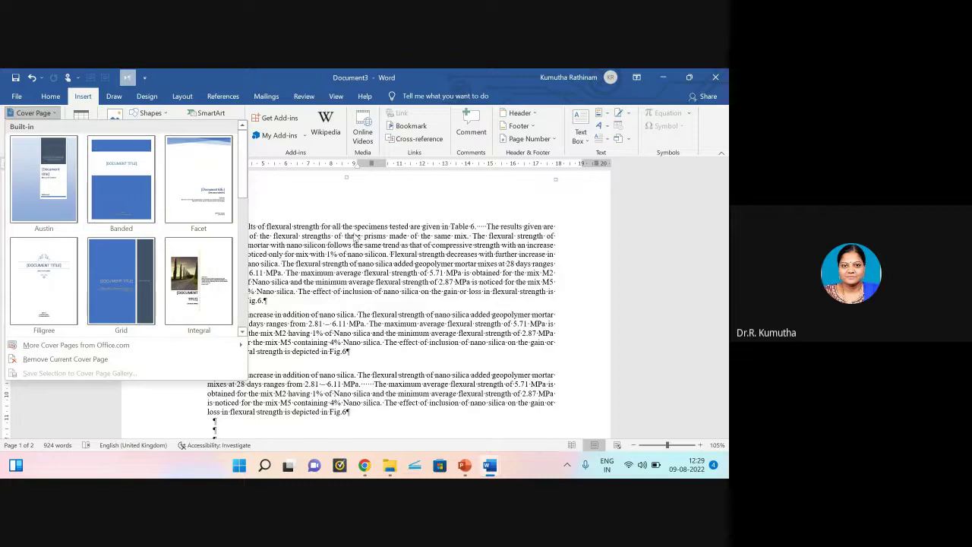
click(372, 210)
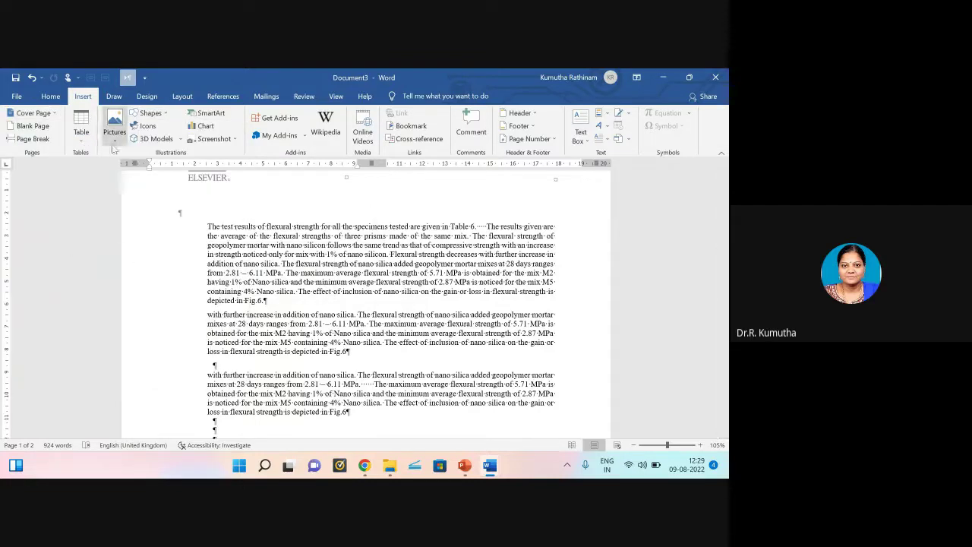
scroll(314, 285, up, 3)
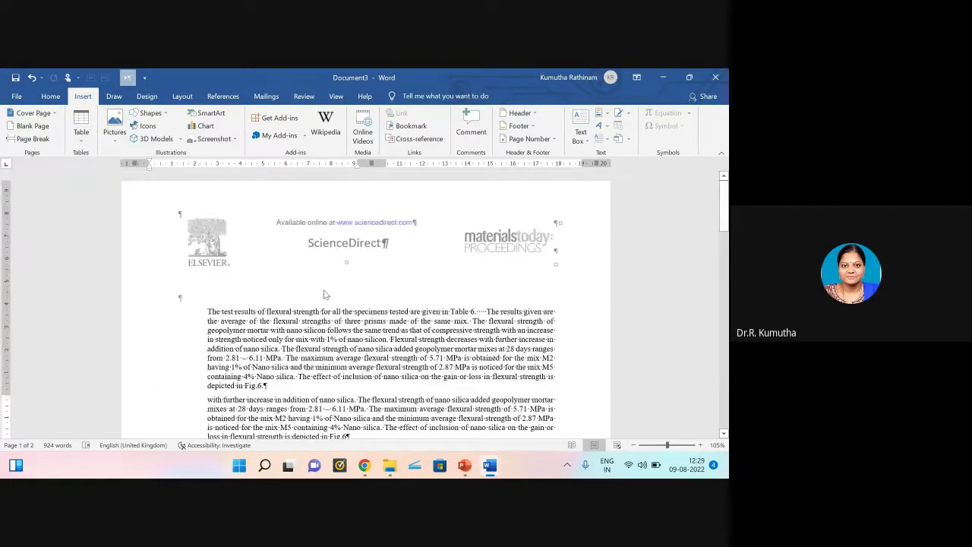
scroll(296, 298, down, 8)
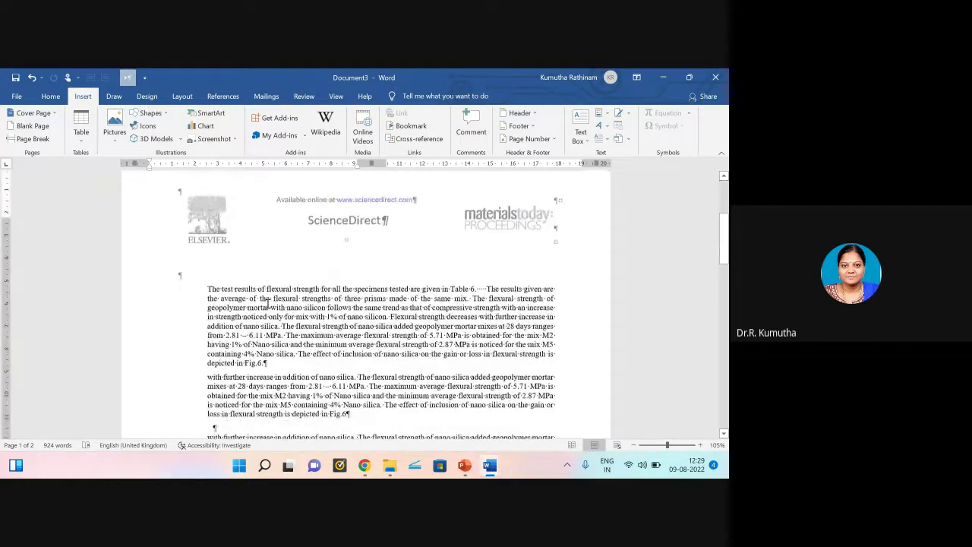
click(222, 288)
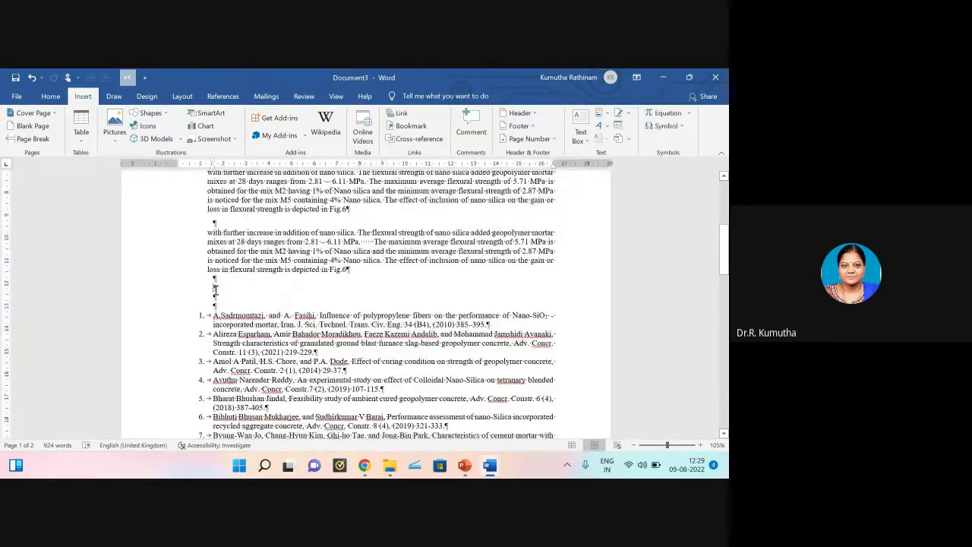
click(31, 125)
scroll(367, 323, down, 3)
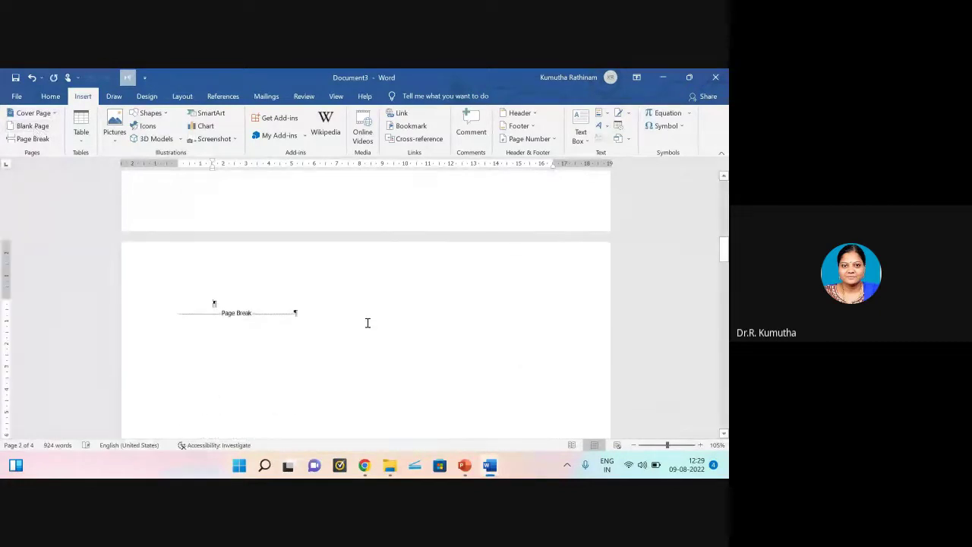
scroll(368, 323, up, 2)
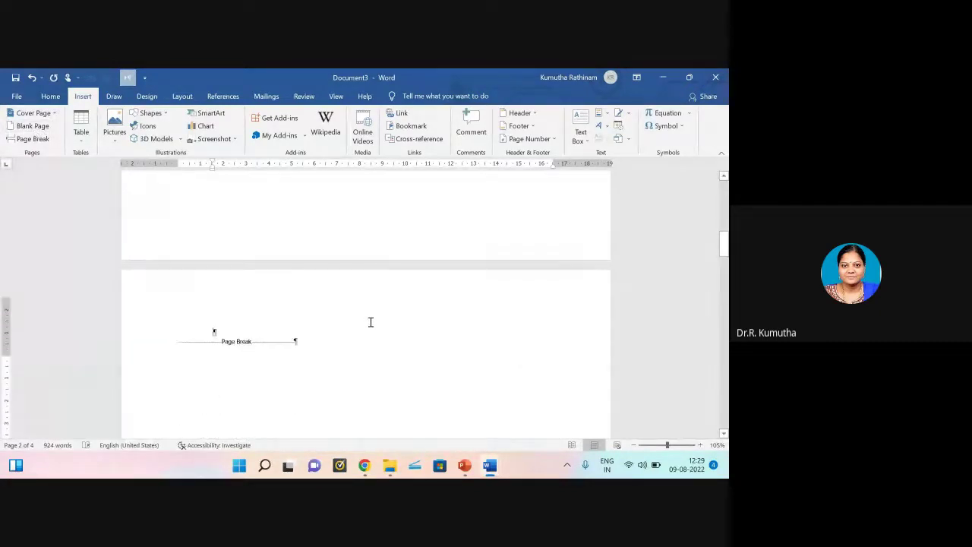
click(32, 78)
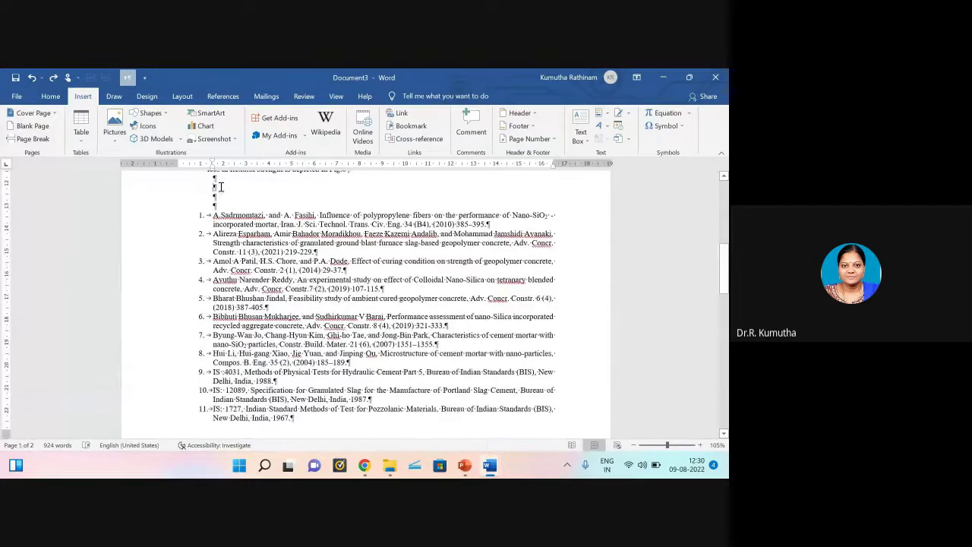
Step: Insert a blank page at the empty paragraphs above the numbered reference list and check the pages around it
click(33, 126)
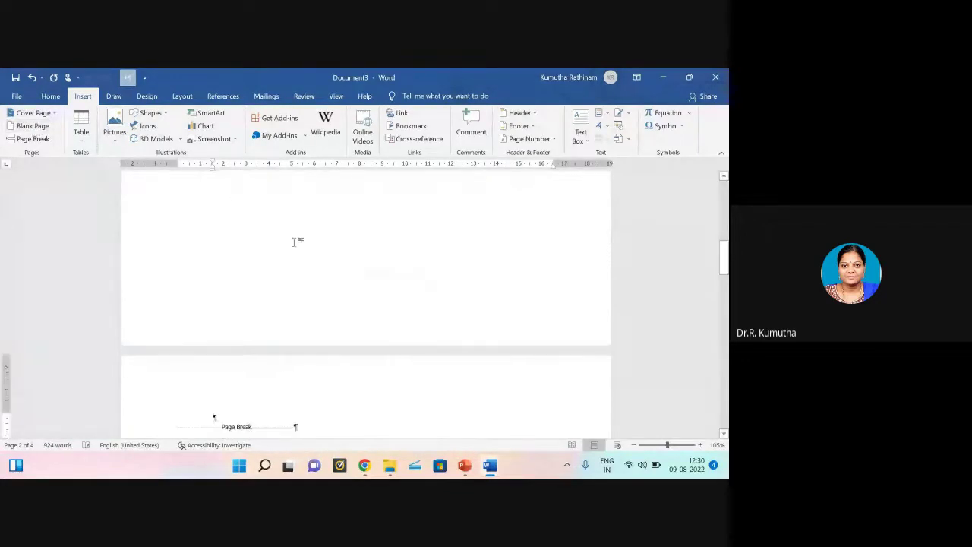
scroll(419, 354, down, 10)
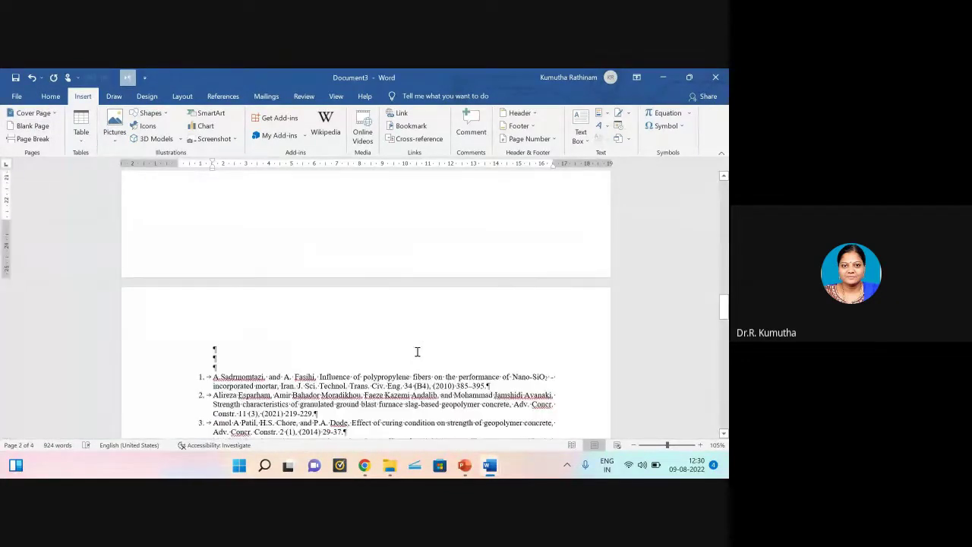
scroll(417, 352, up, 10)
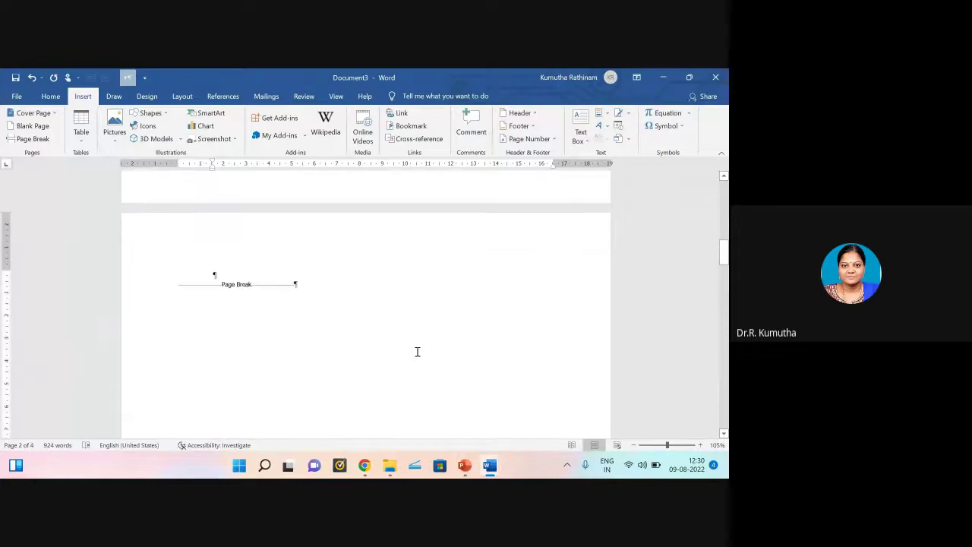
scroll(419, 353, up, 8)
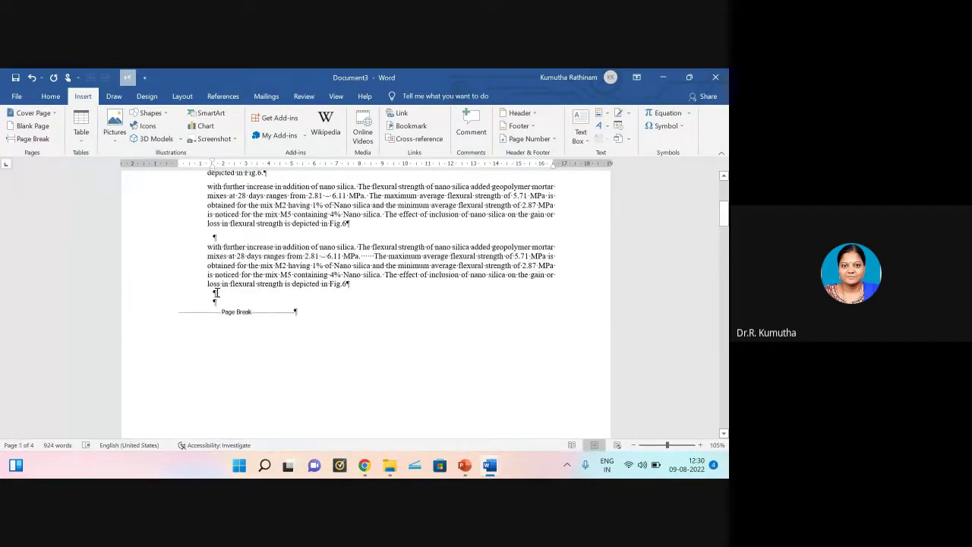
Step: Insert a page break before the second paragraph, starting "with further increase in addition of nano silica", and review both resulting pages
scroll(215, 292, up, 5)
click(206, 357)
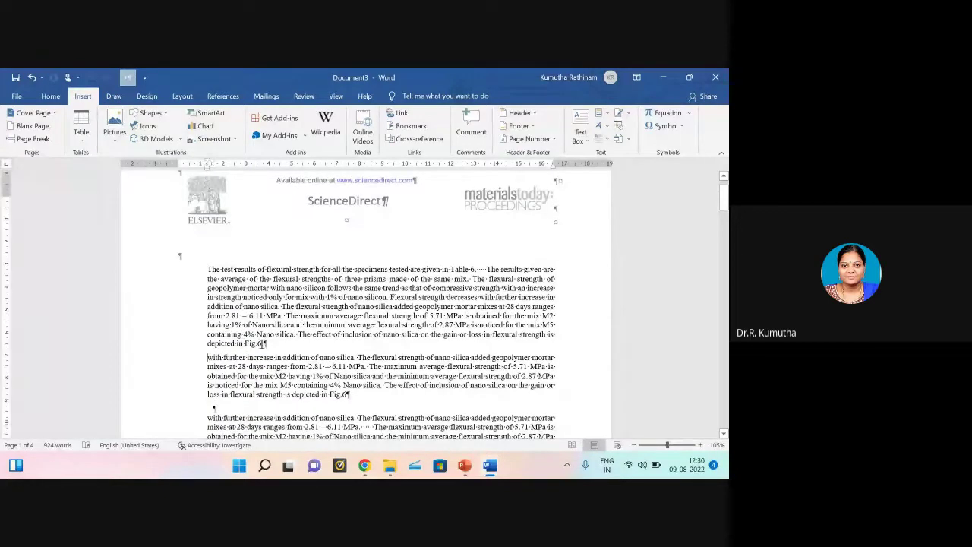
click(28, 145)
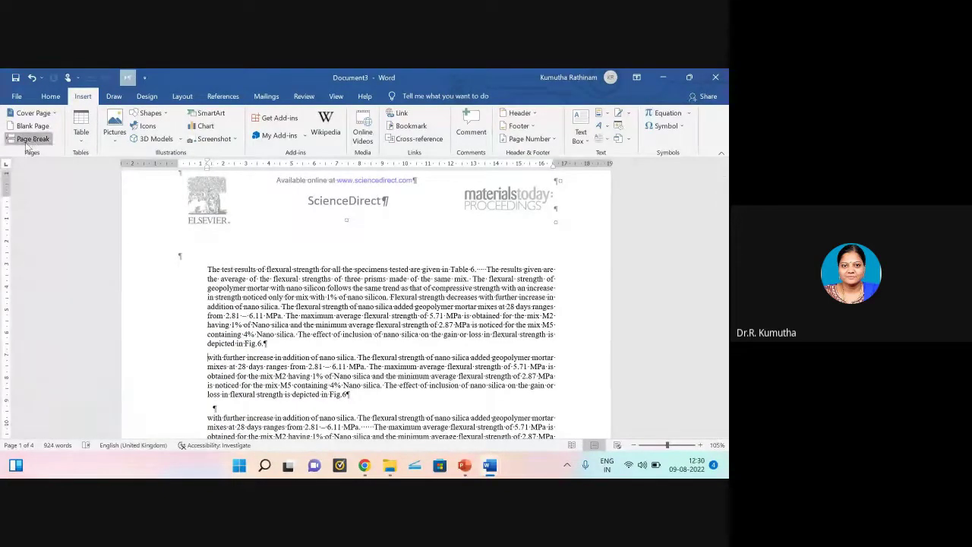
scroll(443, 310, up, 3)
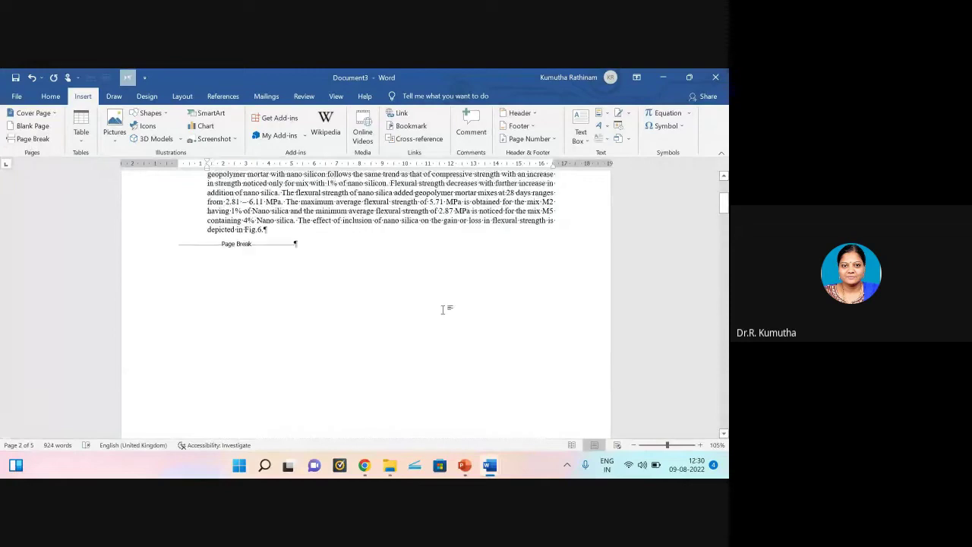
scroll(443, 309, down, 10)
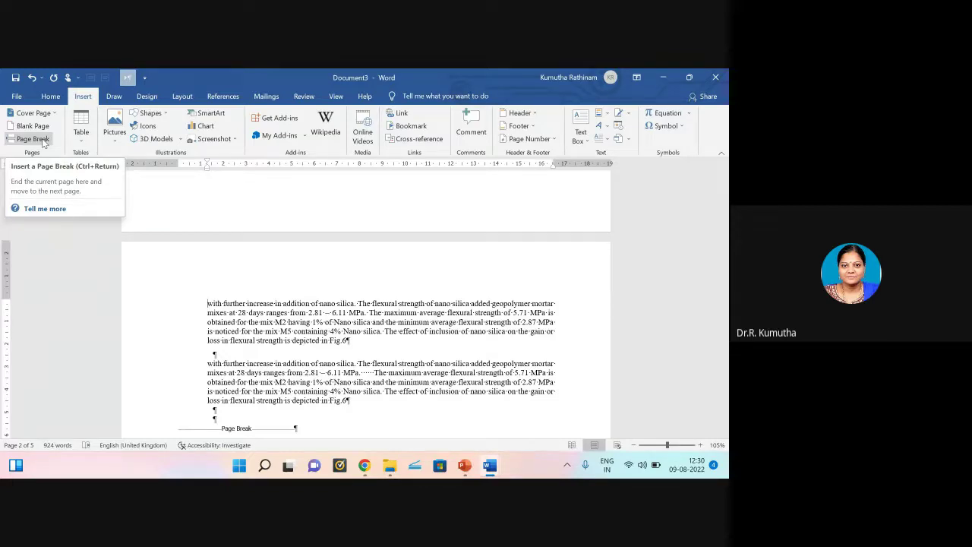
scroll(296, 353, up, 10)
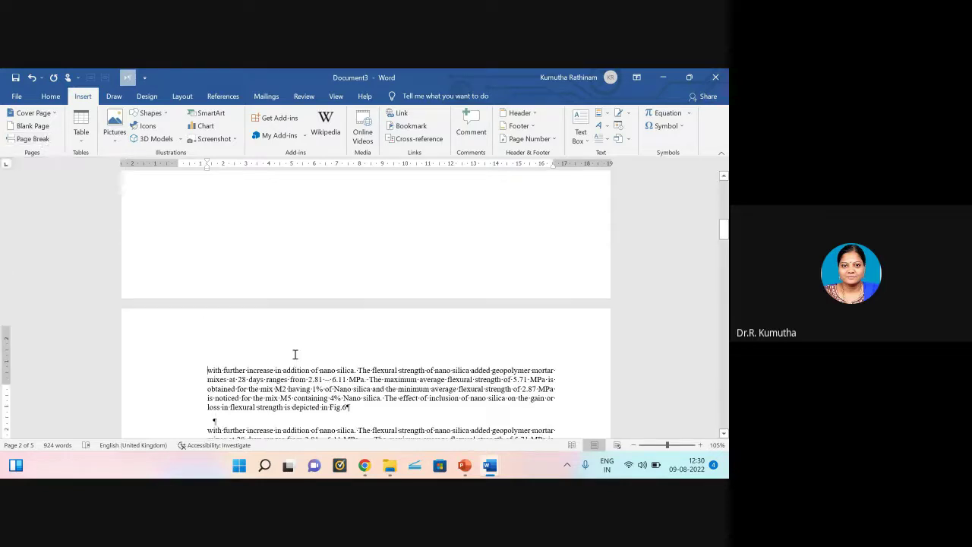
scroll(302, 352, up, 3)
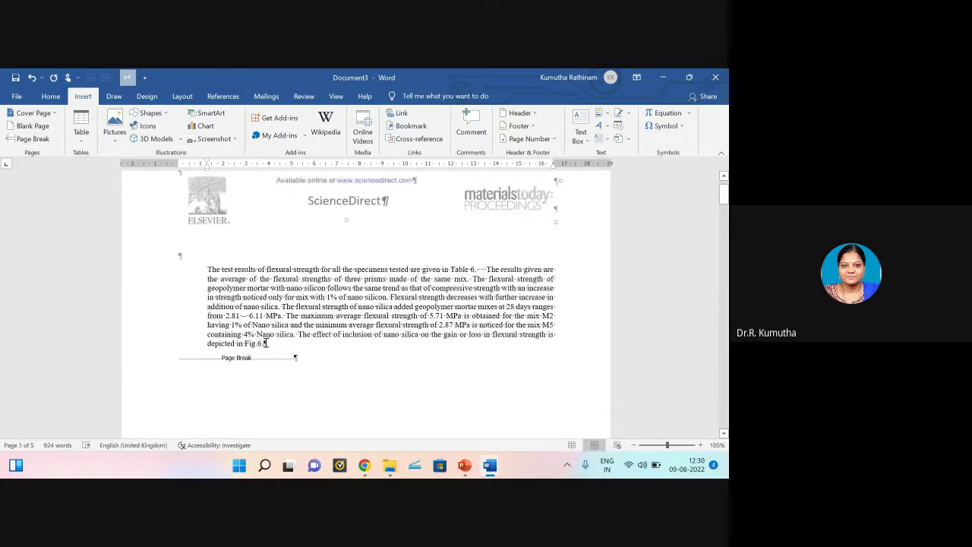
scroll(290, 349, down, 3)
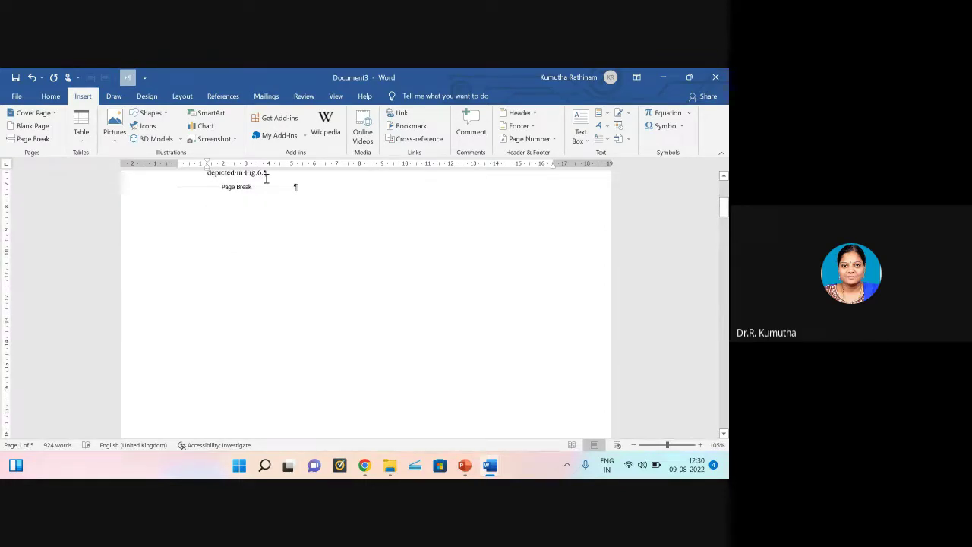
Step: Insert another page break after the first paragraph, and add the centred line "Chapter 3" on the new page
scroll(266, 176, up, 1)
click(30, 141)
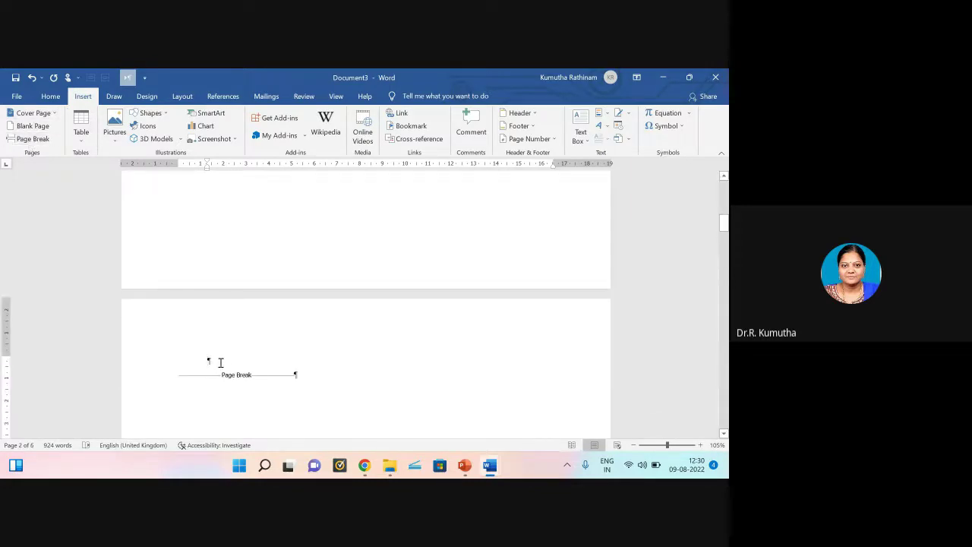
text(Chapter)
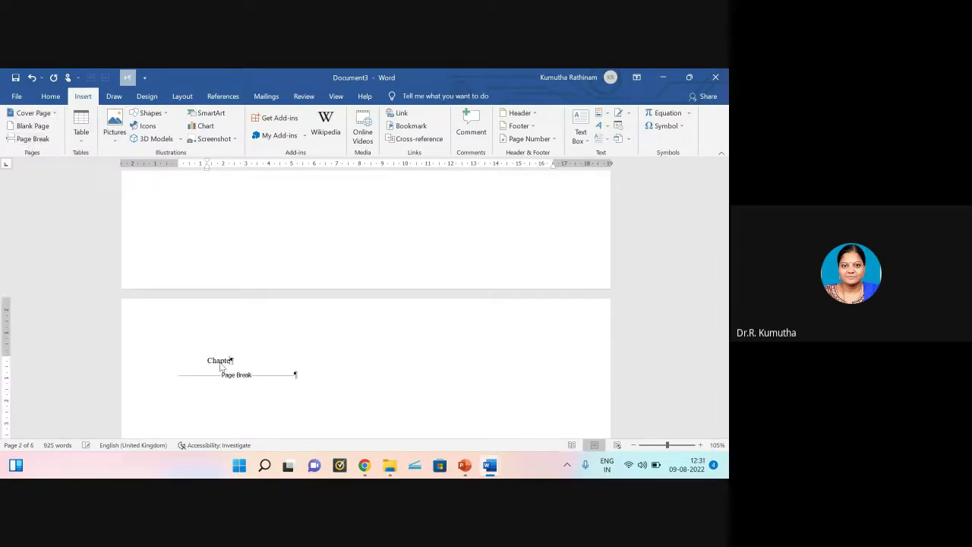
text( 3)
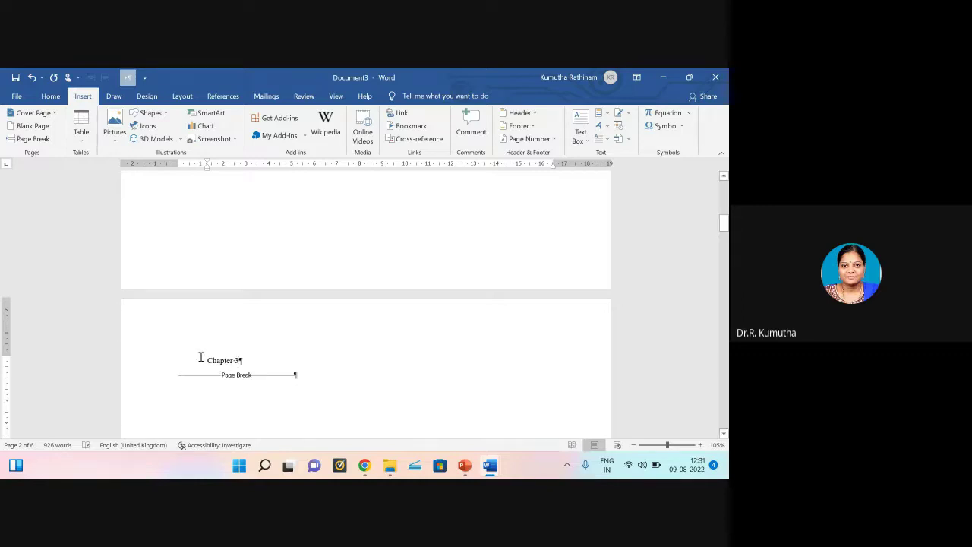
click(55, 99)
click(273, 138)
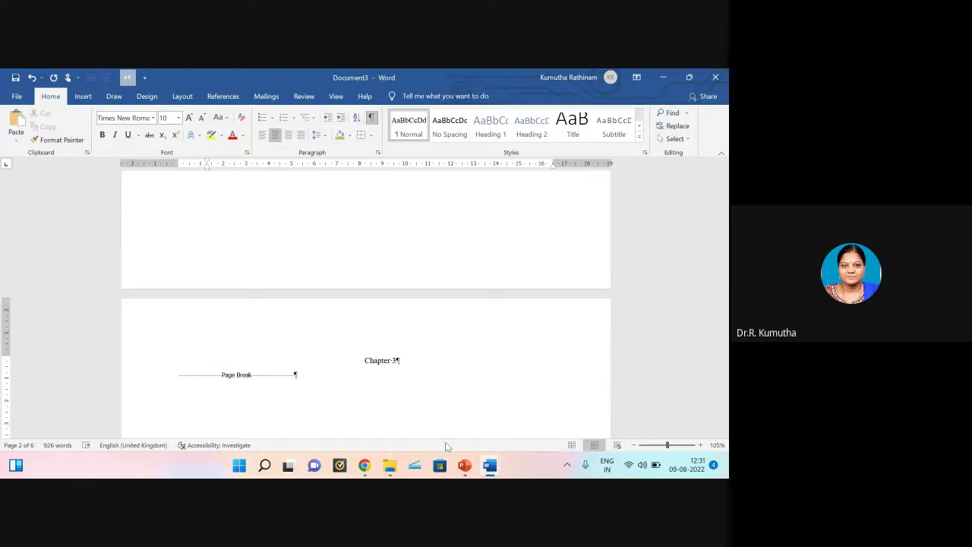
scroll(284, 296, up, 1)
scroll(319, 334, up, 6)
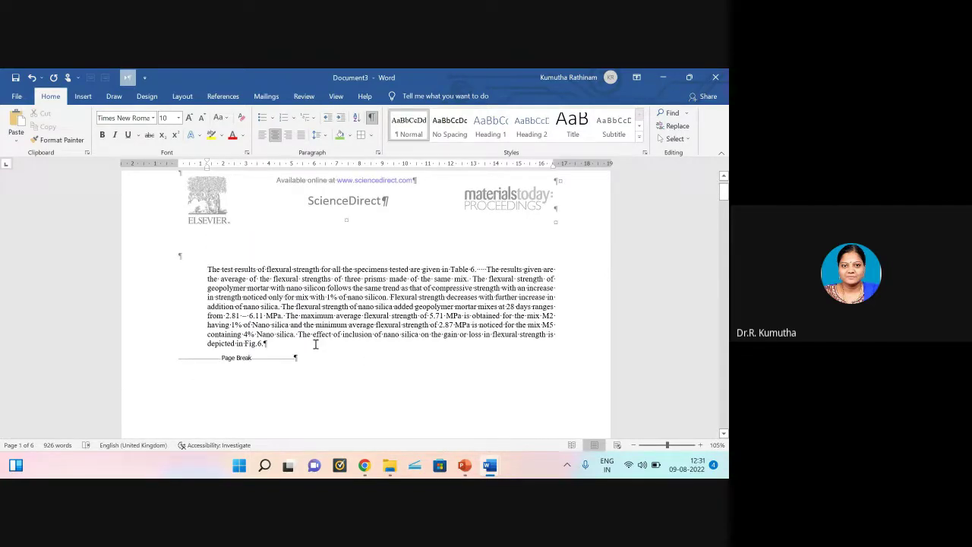
scroll(316, 344, down, 6)
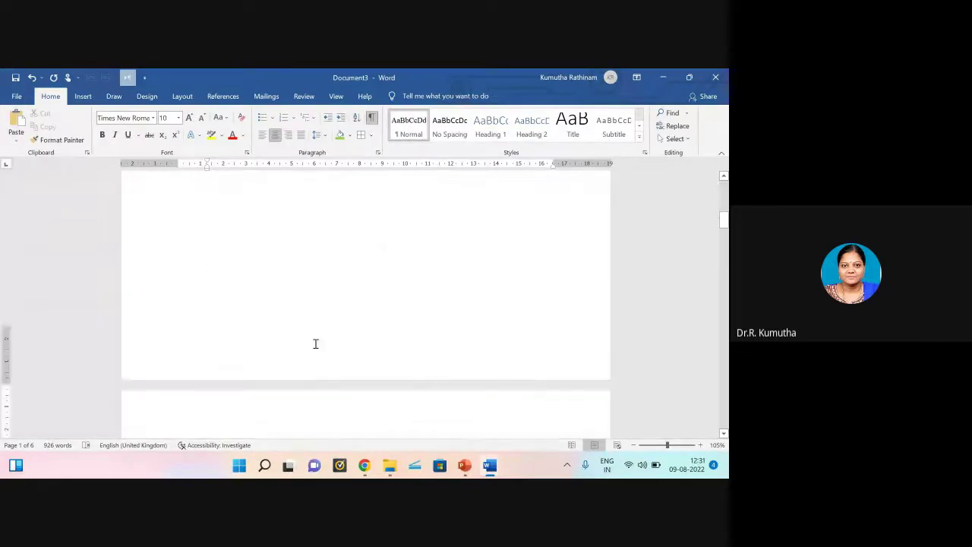
scroll(316, 344, up, 6)
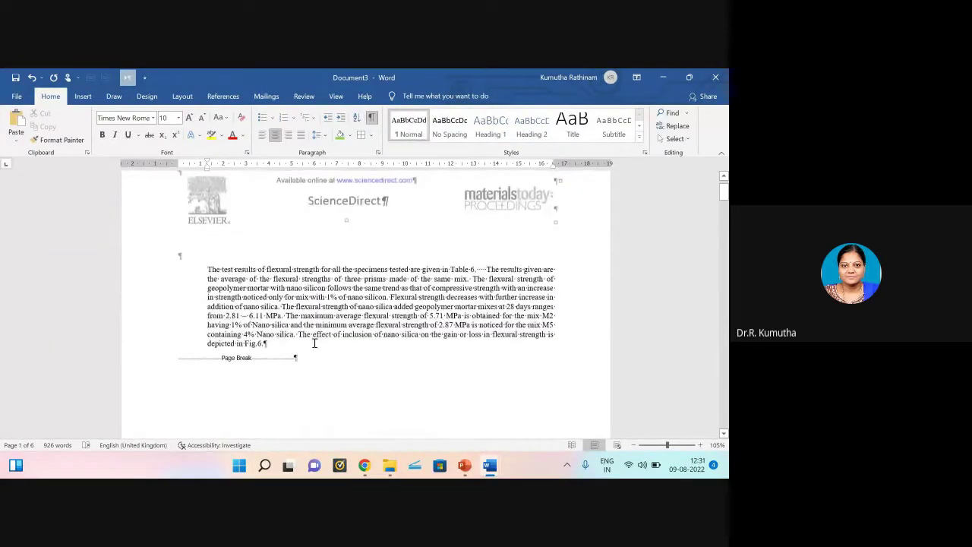
Step: Preview table sizes up to 9x8 on the size grid, and look at the Insert Table options without inserting a table
click(83, 96)
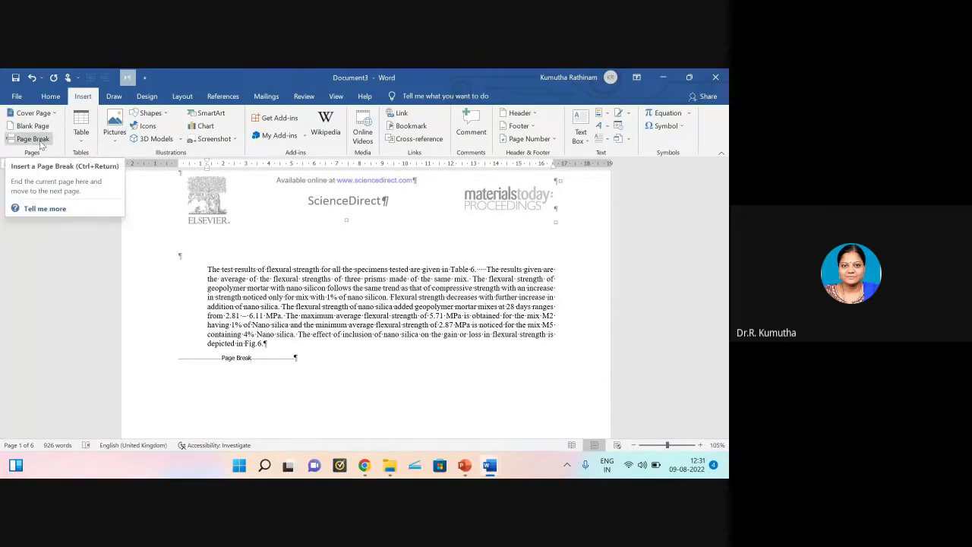
click(82, 137)
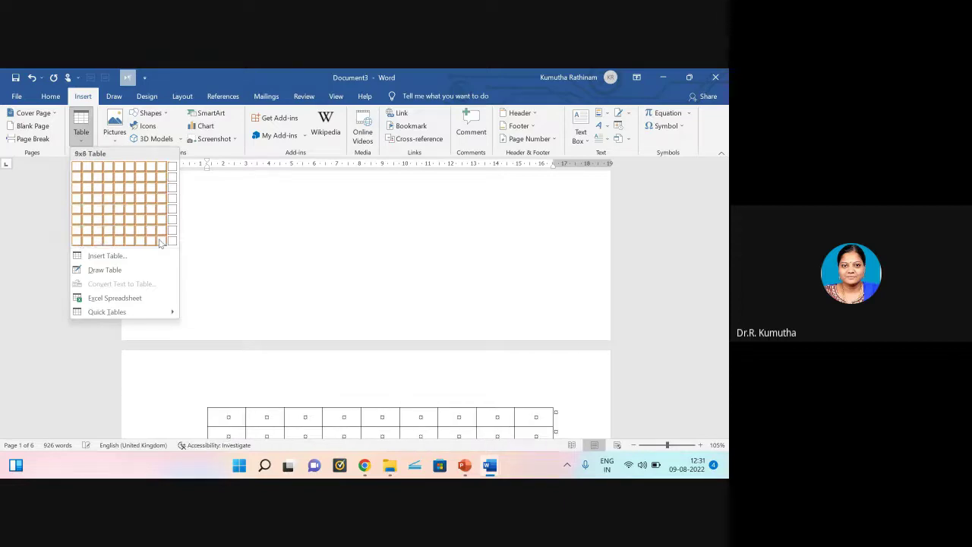
click(86, 143)
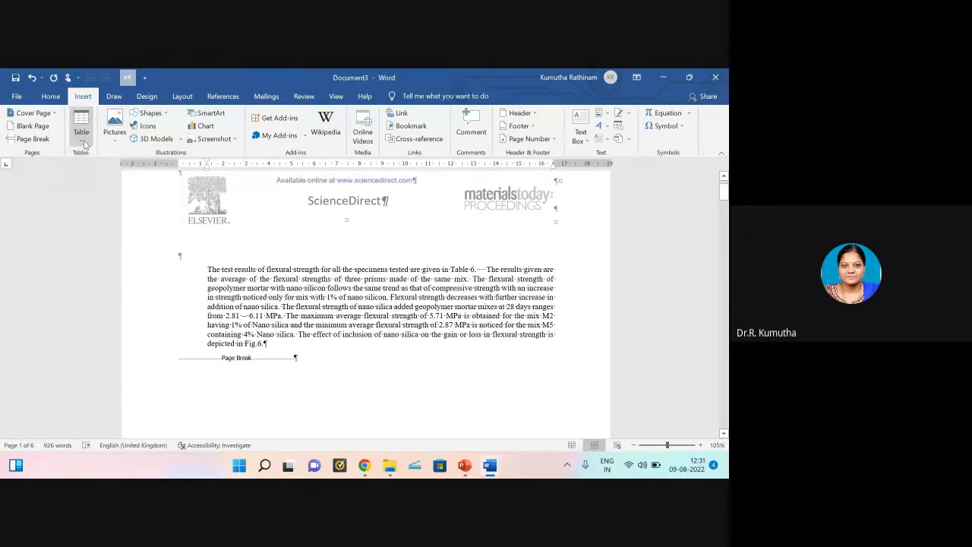
click(87, 144)
click(105, 255)
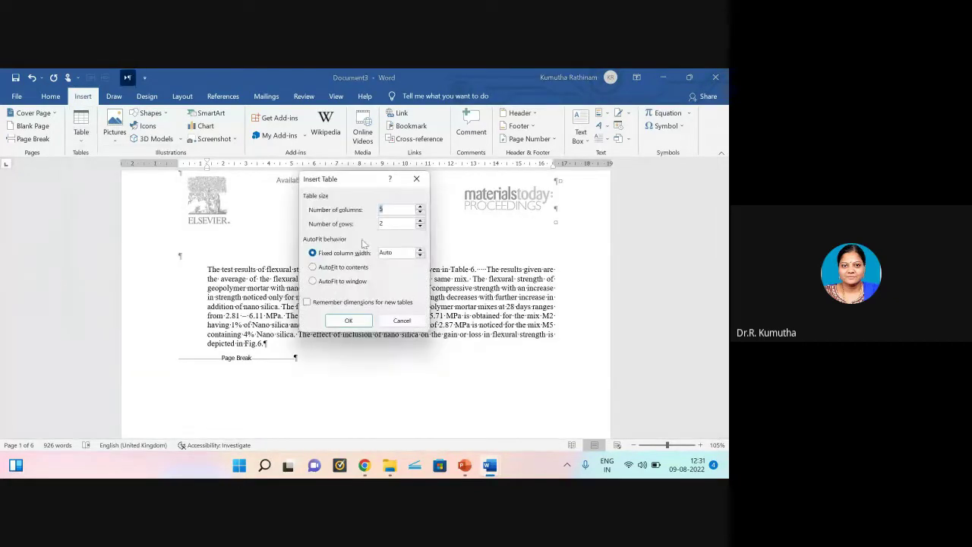
click(416, 179)
Step: Insert a table with 5 columns and 5 rows above the "Chapter 3" line using the Insert Table options
click(82, 137)
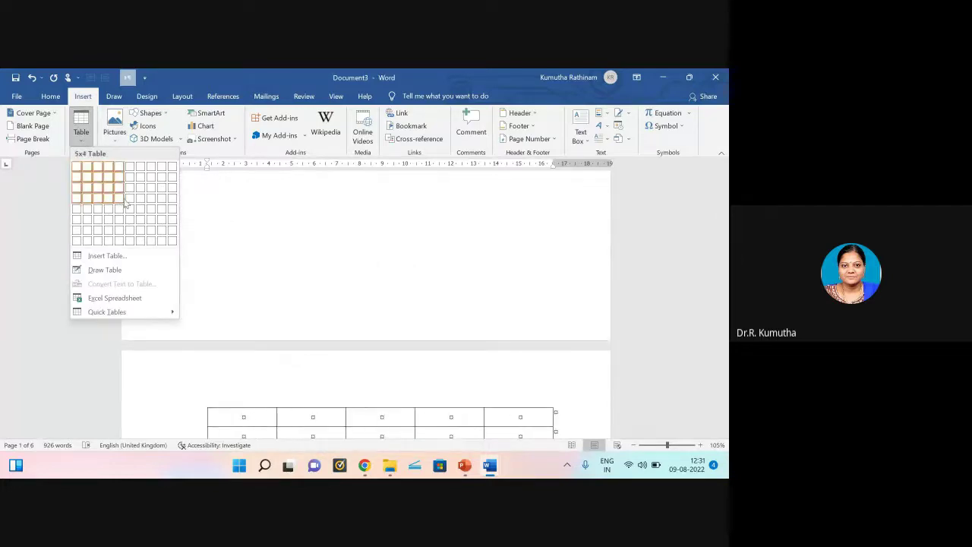
click(104, 258)
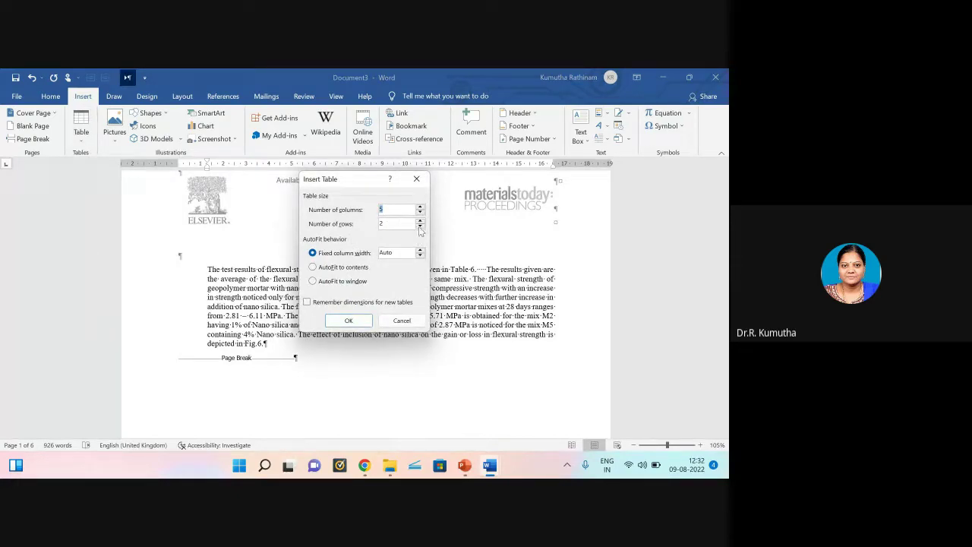
click(420, 221)
click(420, 222)
click(421, 222)
click(349, 320)
scroll(356, 311, down, 10)
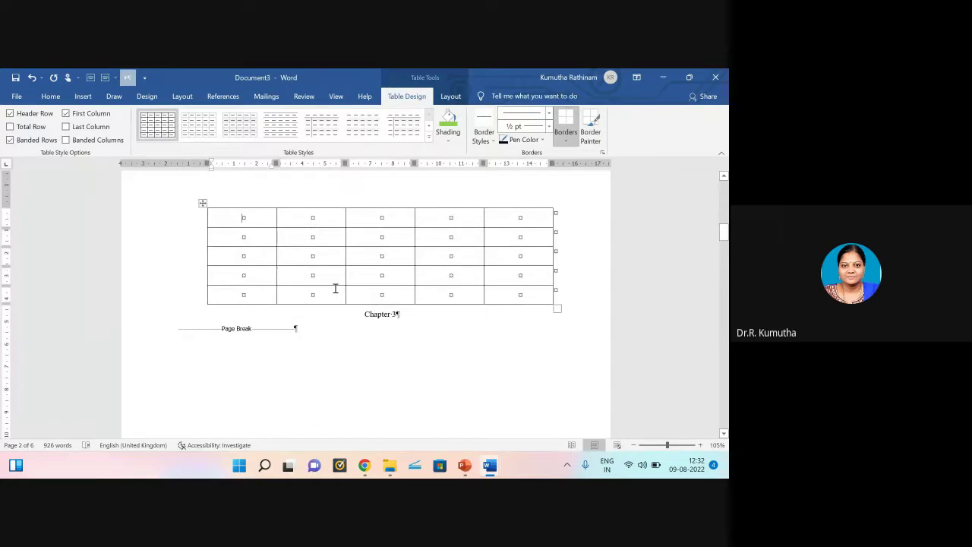
scroll(335, 289, up, 8)
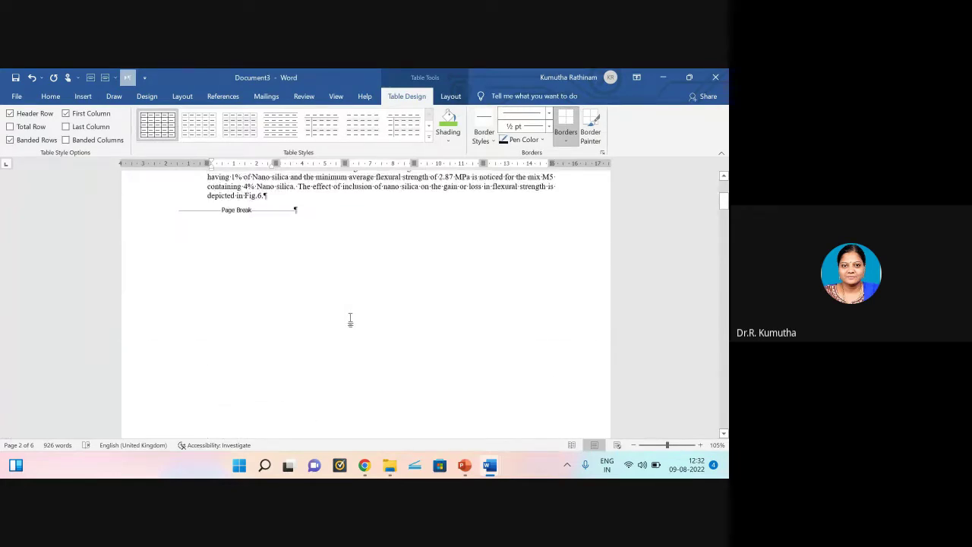
scroll(349, 319, up, 2)
scroll(342, 313, up, 3)
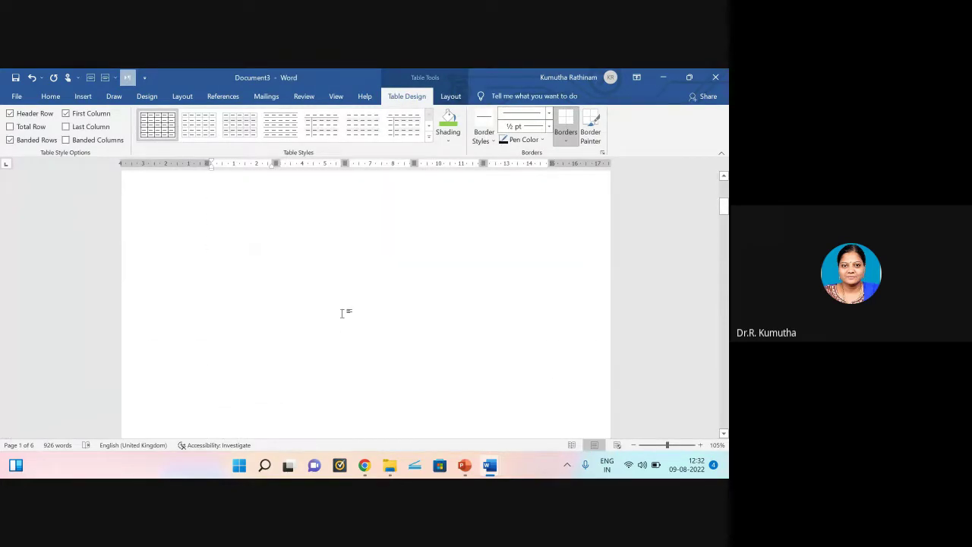
Step: Undo the last table insertion
scroll(343, 312, down, 5)
key(ctrl+z)
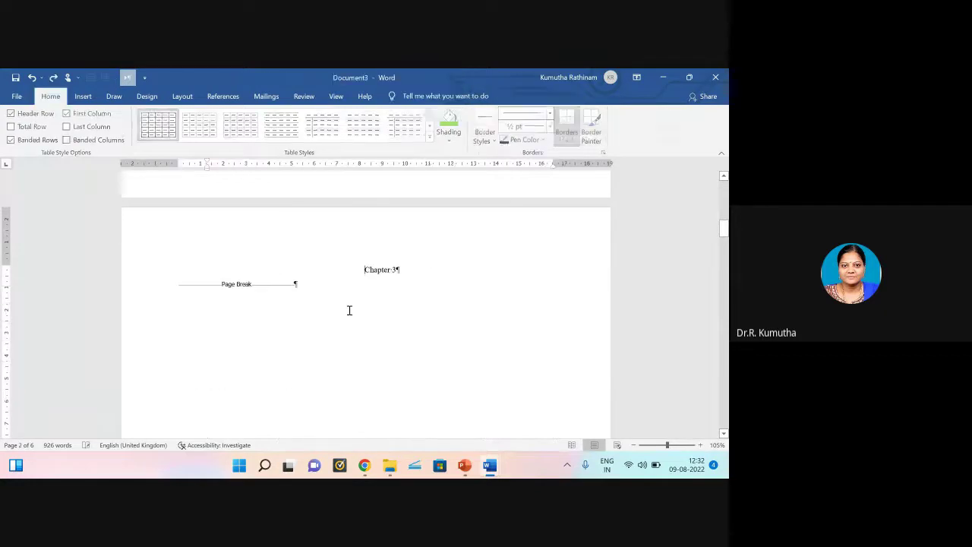
scroll(357, 319, up, 1)
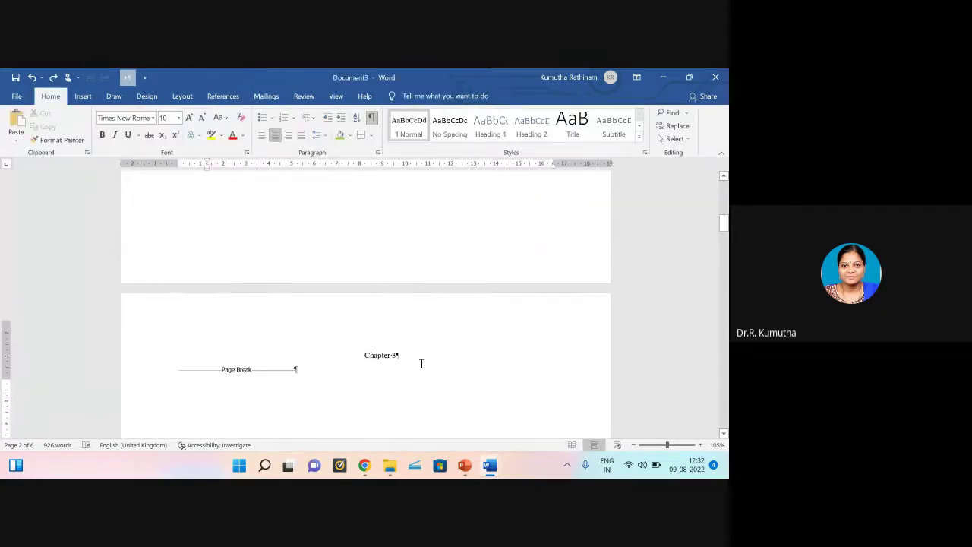
scroll(421, 362, up, 5)
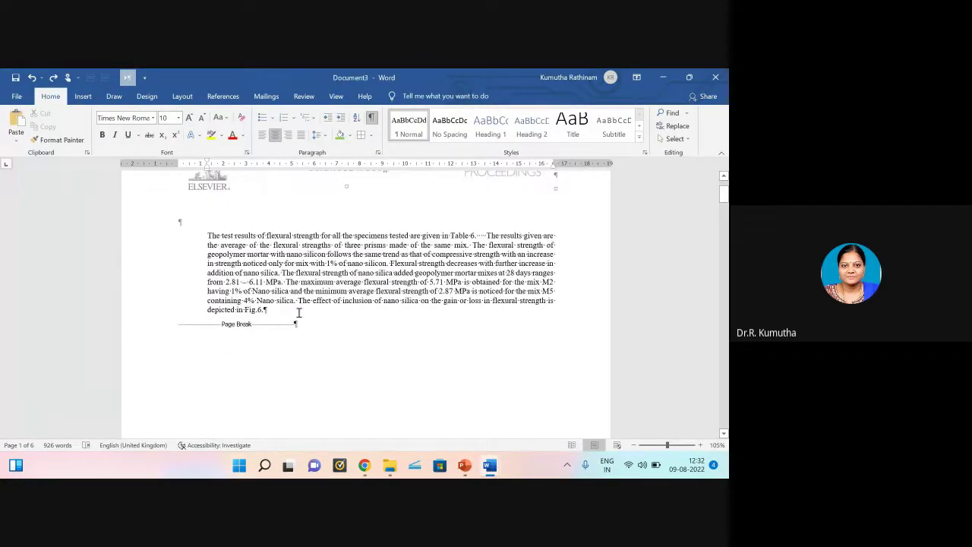
Step: Add seven empty paragraphs after the flexural strength text that ends with "depicted in Fig.6." on page 1
scroll(297, 312, down, 2)
click(262, 257)
key(Return)
key(Return)
key(Return)
key(Return)
key(Return)
key(Return)
key(Return)
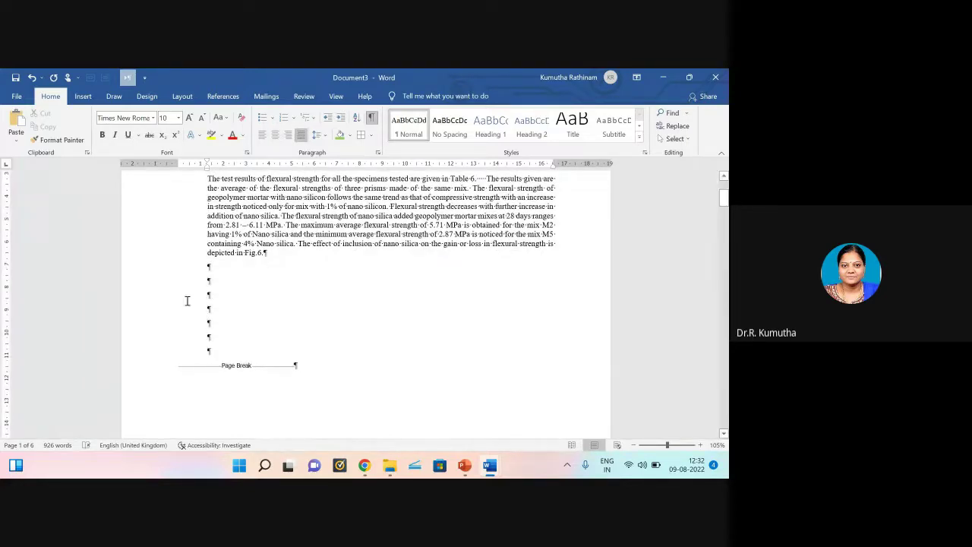
Step: Delete the "Chapter 3" heading line at the top of page 2
scroll(251, 317, down, 10)
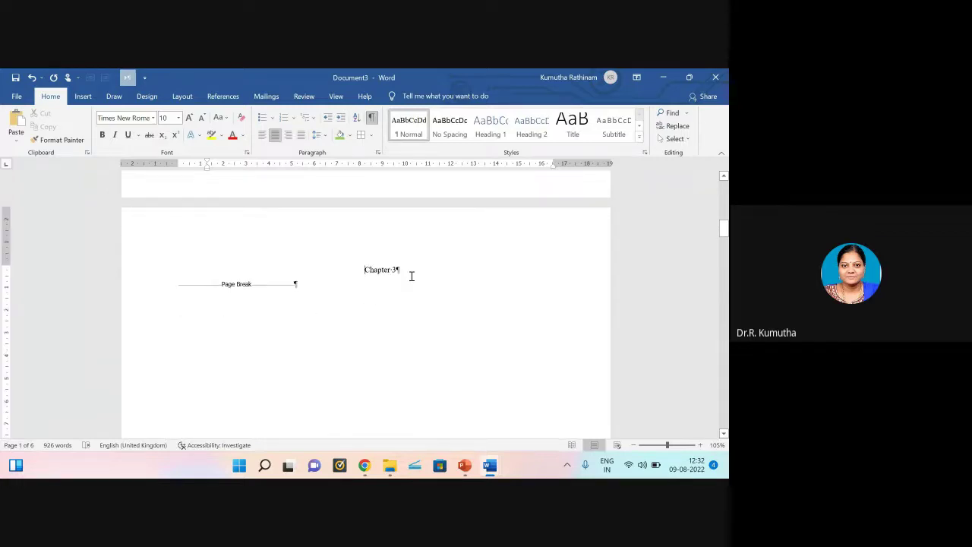
triple_click(410, 276)
key(Delete)
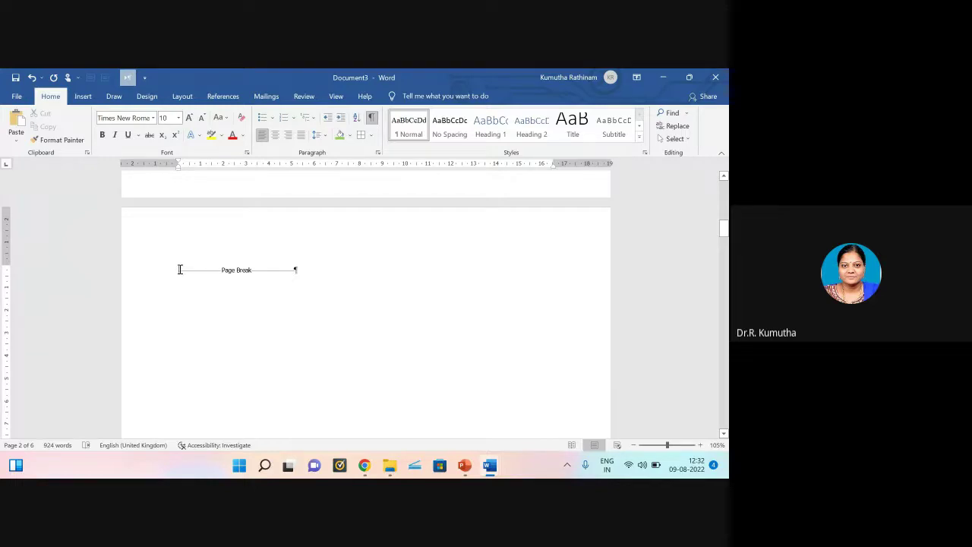
Step: Insert a table with four columns and three rows at the top of page 2, before the page break
click(83, 96)
click(82, 139)
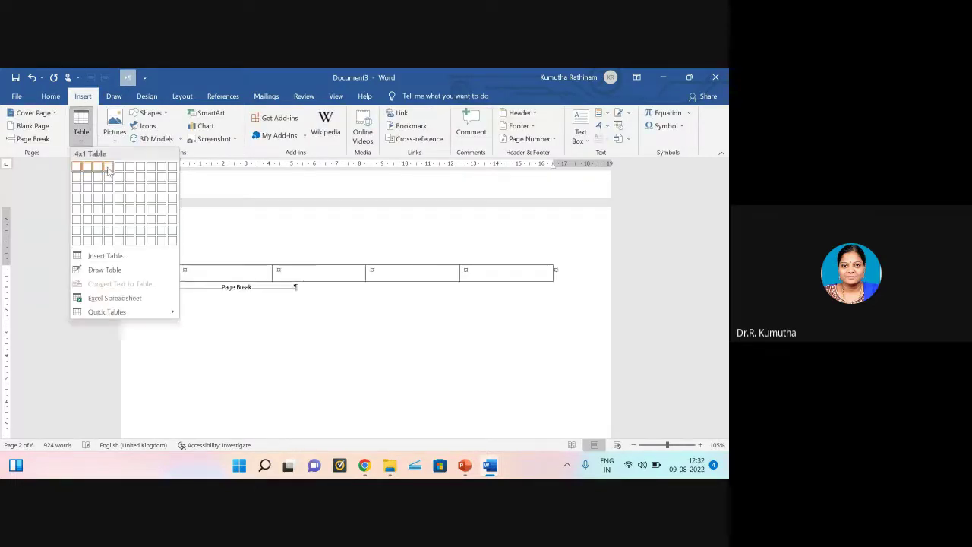
click(108, 188)
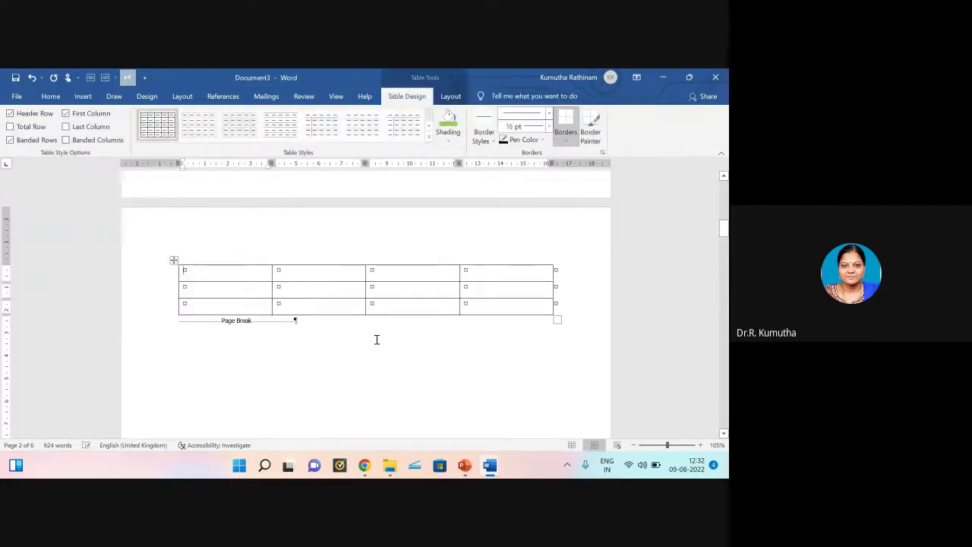
Step: Try to place the cursor above the table at the top of page 2
click(192, 240)
click(191, 240)
click(329, 247)
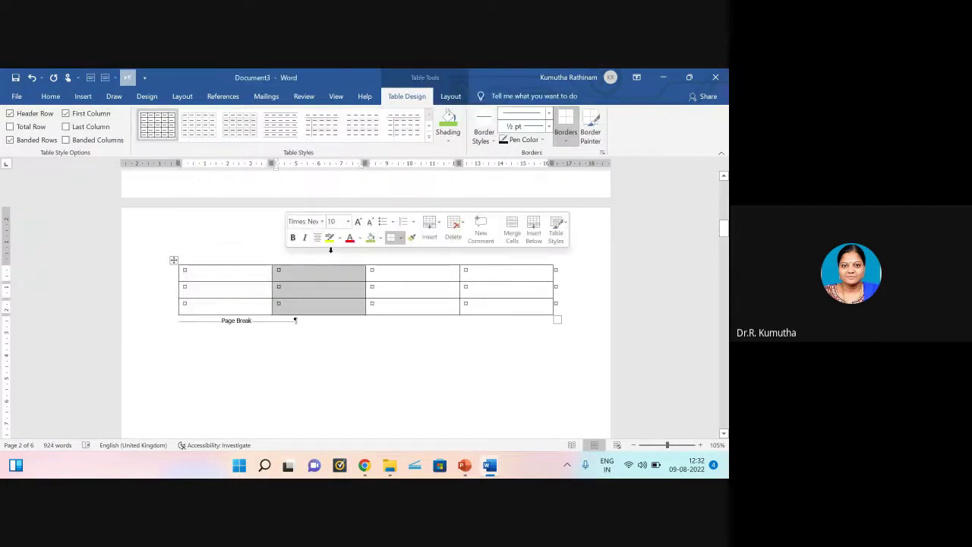
click(204, 247)
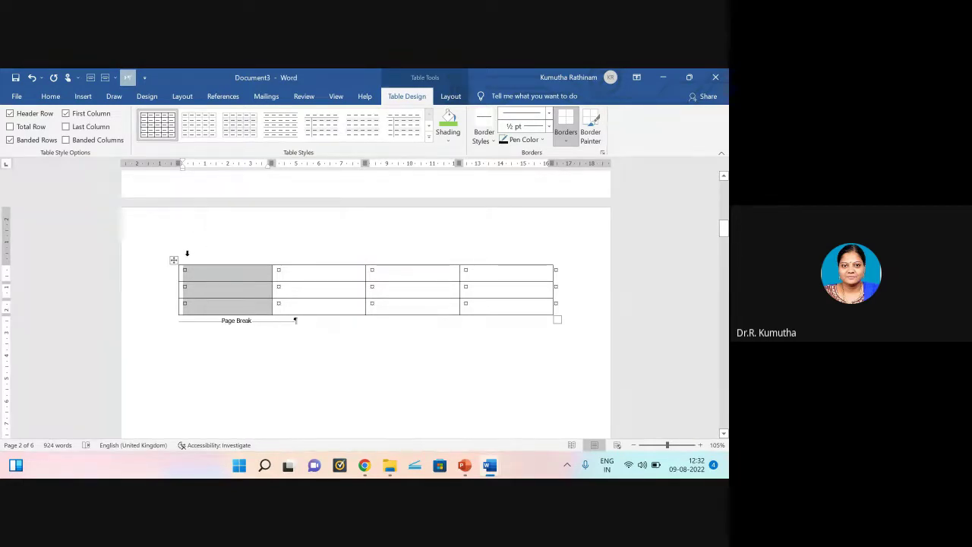
Step: Add a run of empty paragraphs before the page break on page 1 until the break moves onto the next page
scroll(202, 219, up, 2)
scroll(190, 206, down, 5)
click(190, 206)
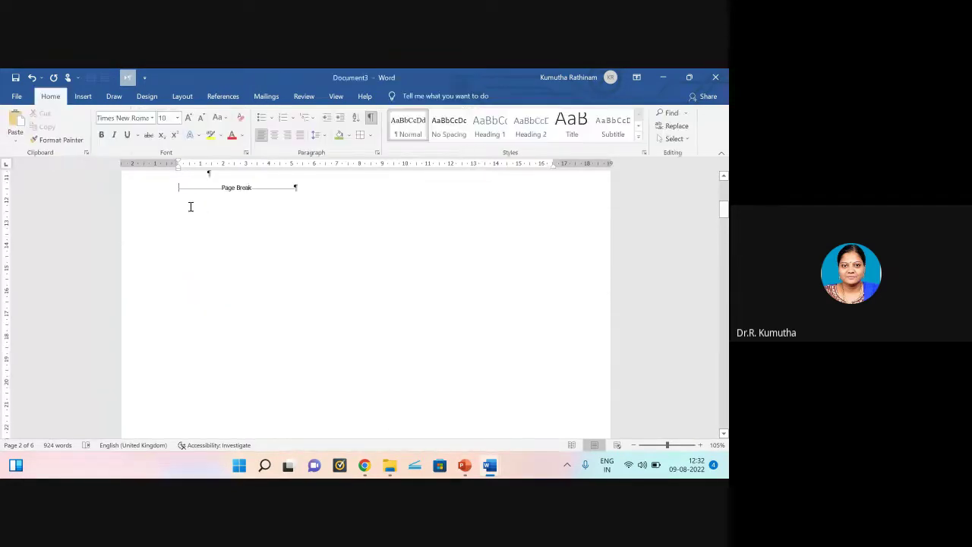
scroll(232, 227, down, 3)
scroll(206, 273, up, 4)
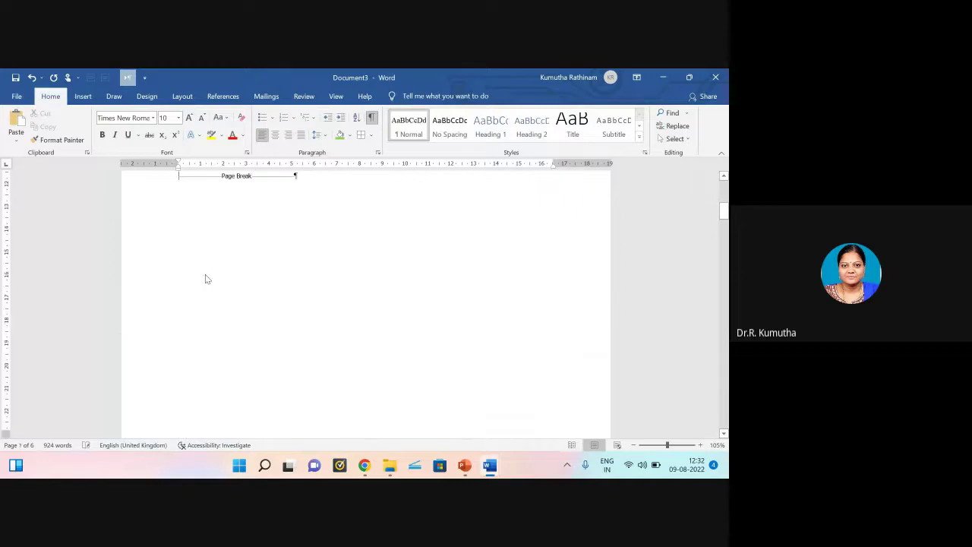
key(Return)
key(Return)
key(Return)
key(Return)
key(Return)
key(Return)
key(Return)
key(Return)
key(Return)
key(Return)
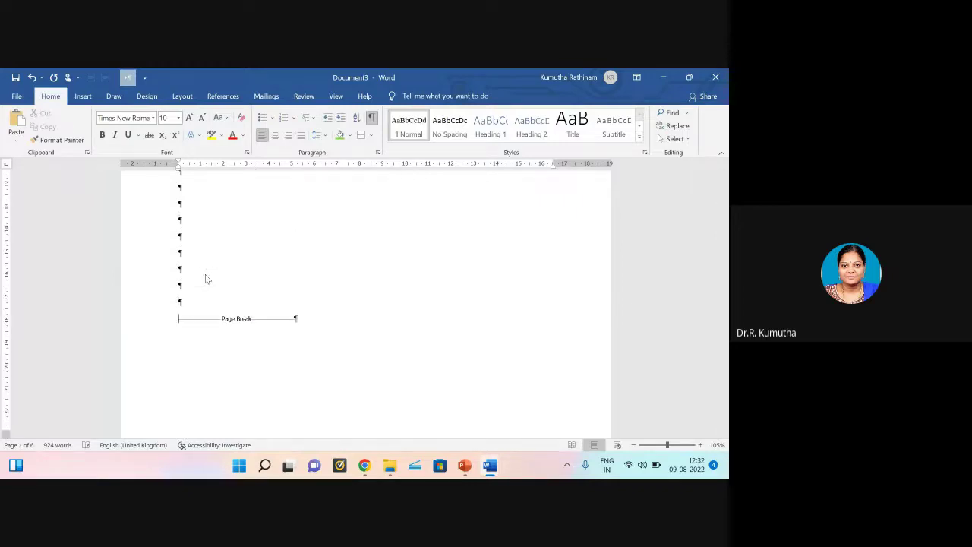
key(Return)
key(Return)
key(Return)
key(Return)
key(Return)
key(Return)
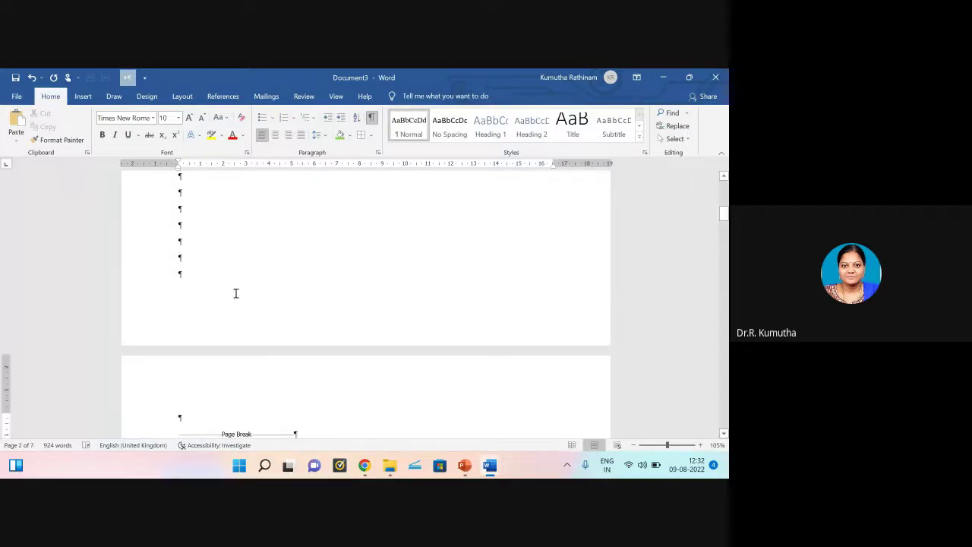
scroll(241, 296, down, 3)
scroll(250, 303, down, 15)
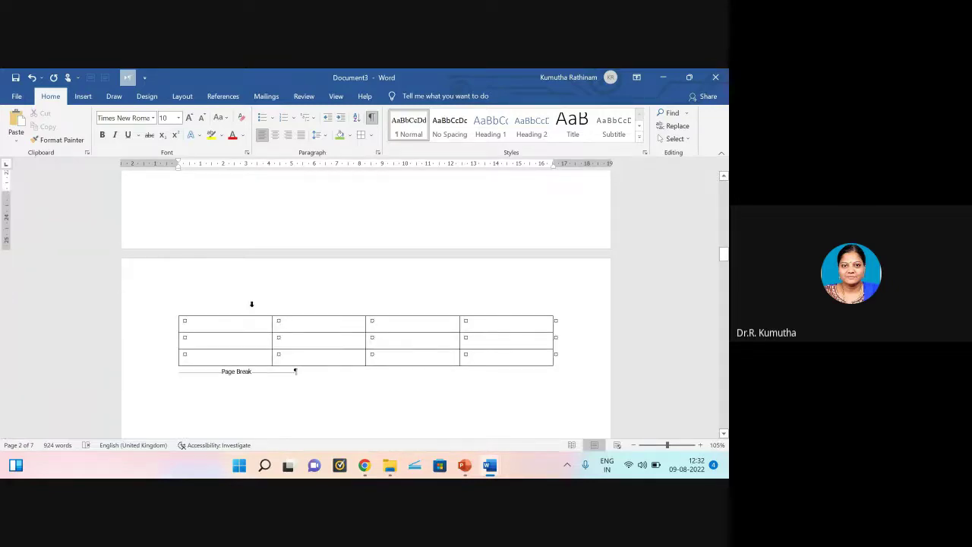
Step: Undo the empty paragraphs just added directly before the page break on page 1
key(BackSpace)
key(BackSpace)
key(BackSpace)
key(BackSpace)
key(BackSpace)
key(BackSpace)
key(BackSpace)
key(BackSpace)
key(BackSpace)
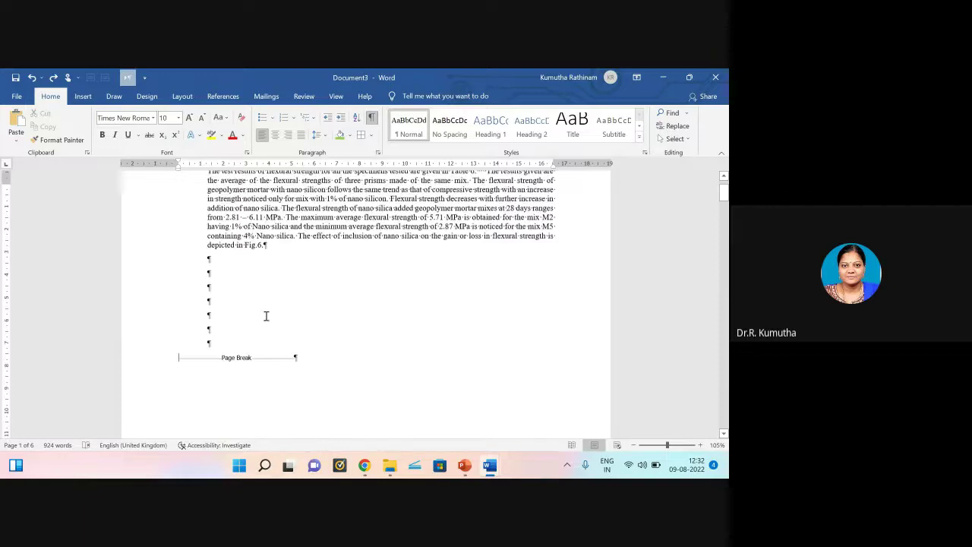
Step: Undo the insertion of the four-column, three-row table on page 2
scroll(281, 345, up, 2)
scroll(273, 339, down, 10)
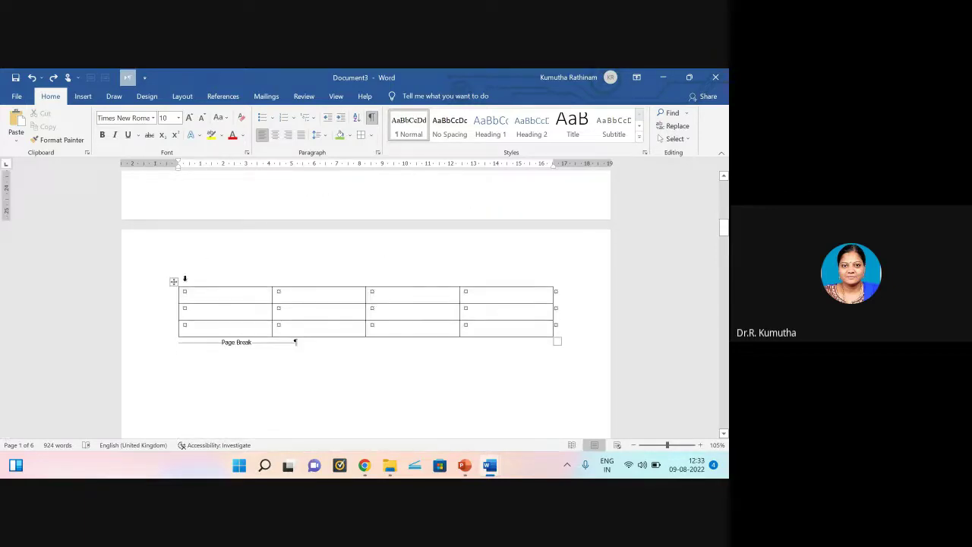
key(BackSpace)
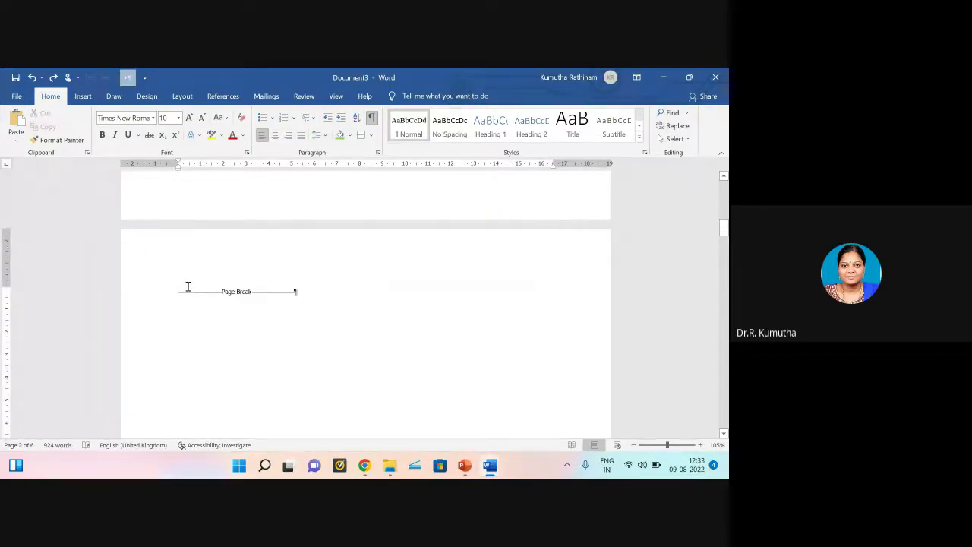
Step: Add four empty paragraphs before the page break at the top of page 2
key(Return)
key(Return)
key(Return)
key(Return)
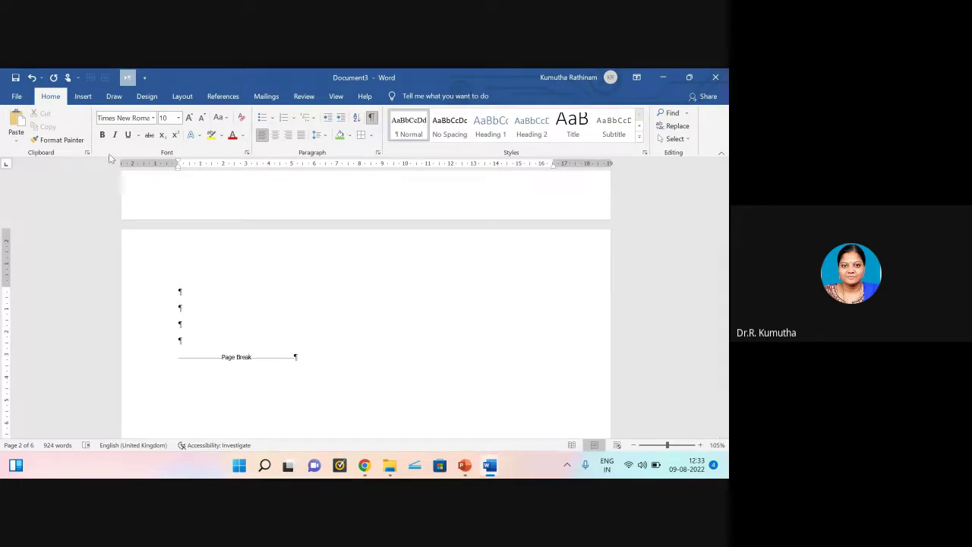
Step: Insert a table with four columns and one row at the second empty paragraph on page 2
click(96, 95)
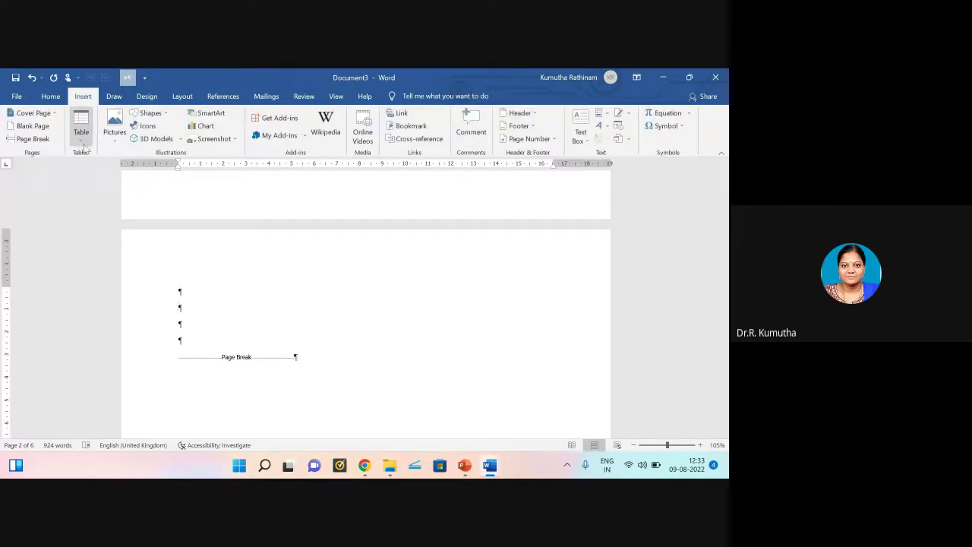
click(84, 148)
click(108, 169)
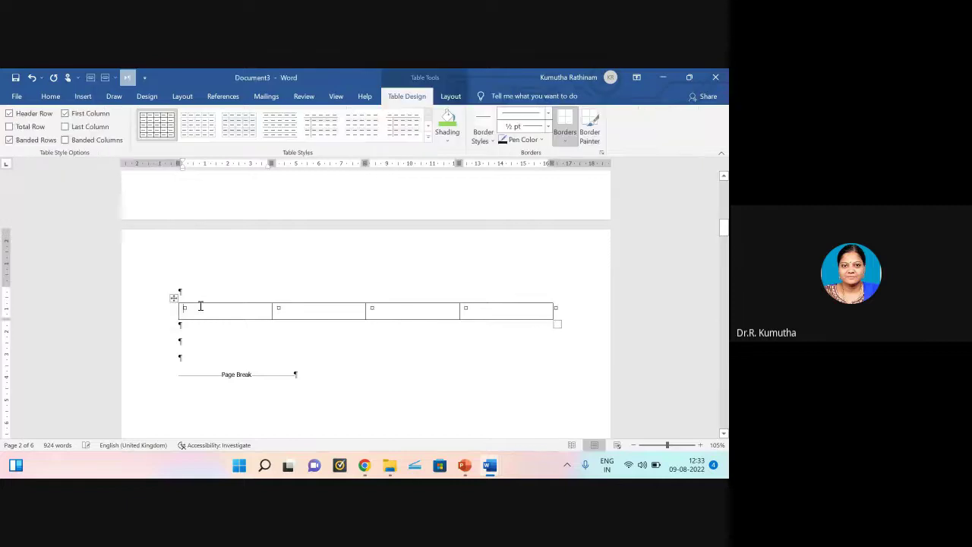
Step: Push the table down by adding six empty paragraphs from the line directly above it
click(236, 275)
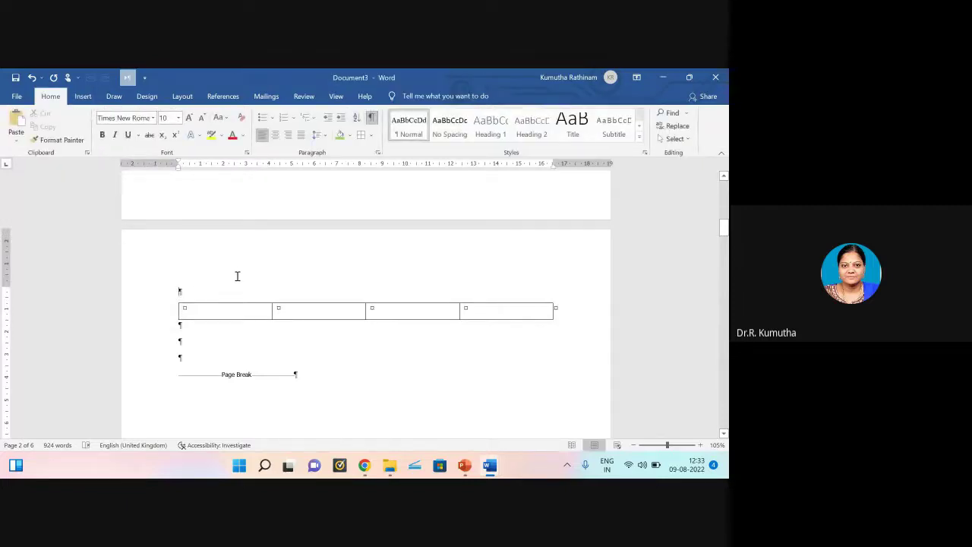
key(Return)
key(Return)
key(Return)
key(Return)
key(Return)
key(Return)
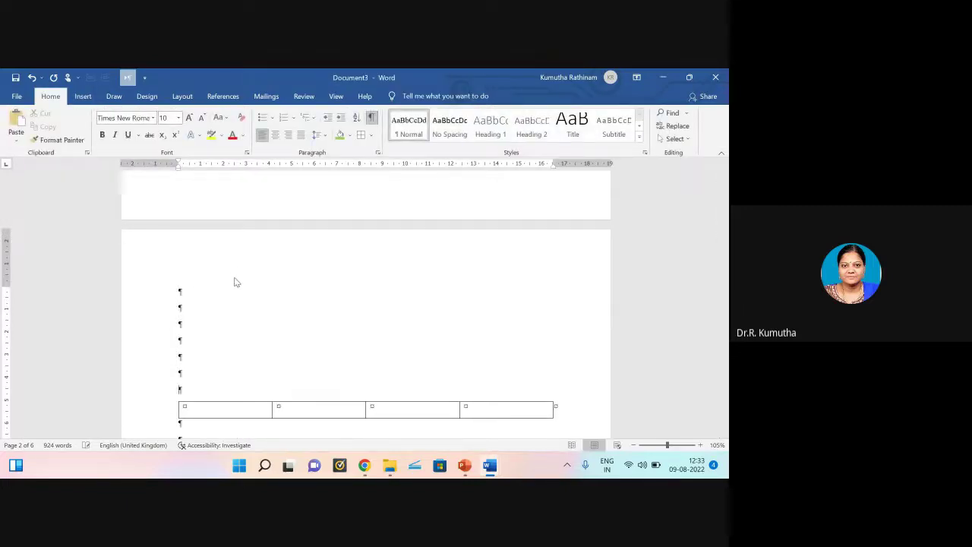
Step: Add four more empty paragraphs within the run of blank lines above the table
scroll(289, 297, down, 3)
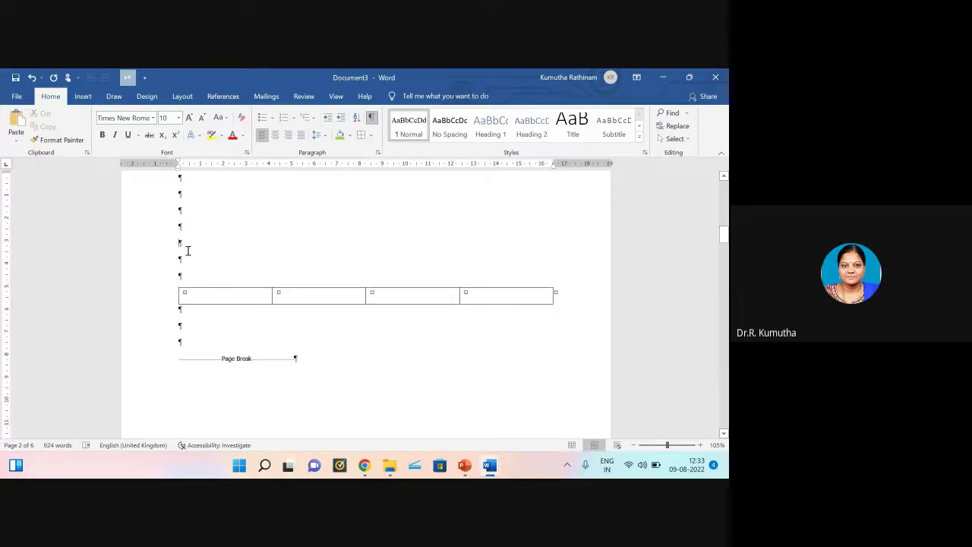
key(Return)
key(Return)
key(Return)
key(Return)
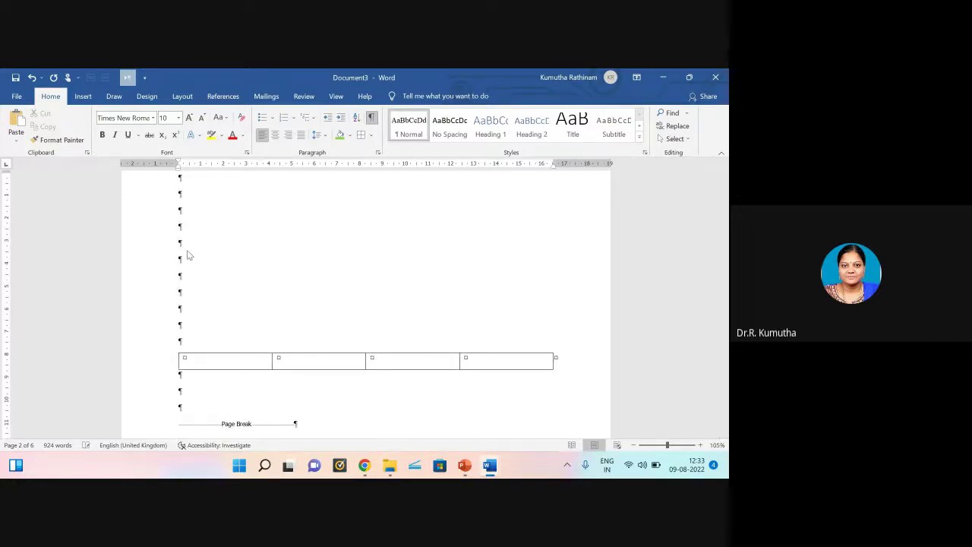
Step: Move the table just below the page break on page 2 and undo the move
scroll(178, 261, down, 2)
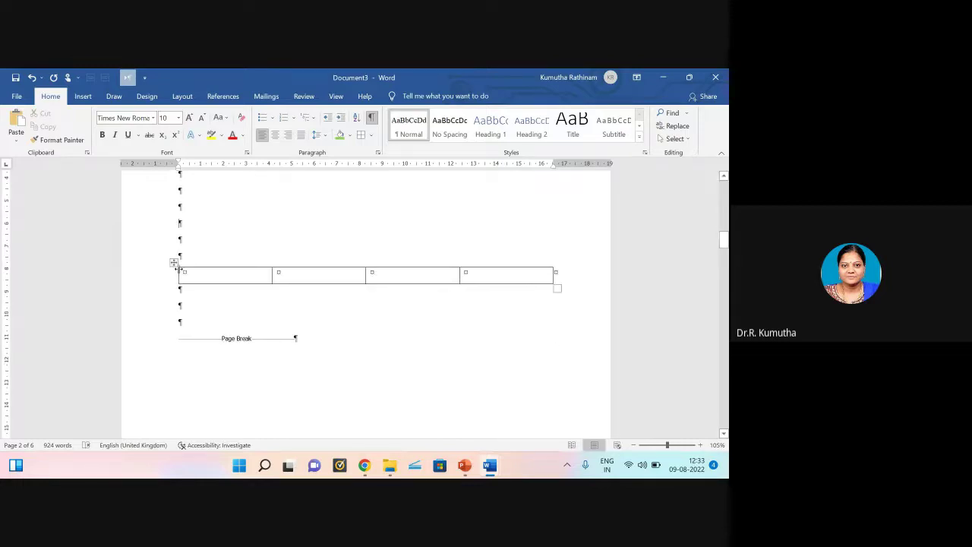
drag(174, 264, 206, 358)
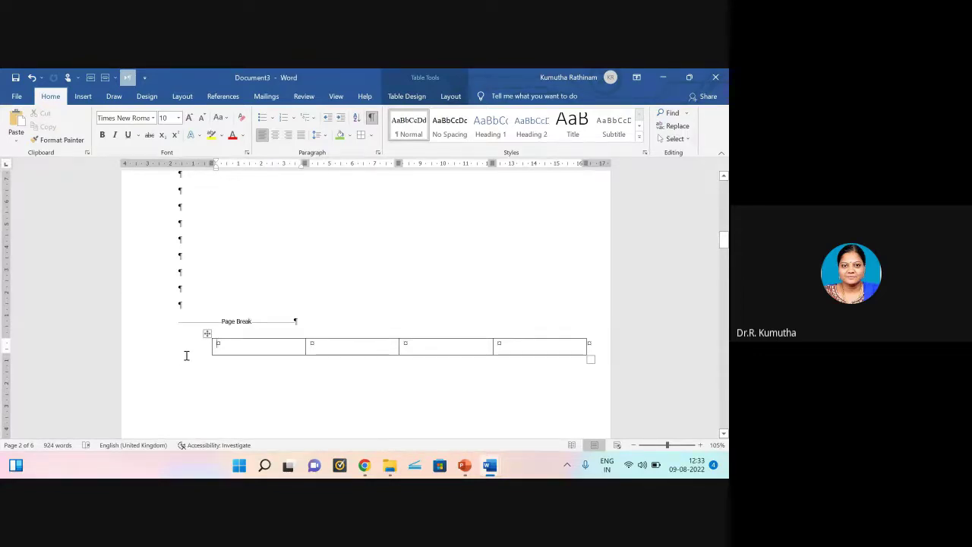
key(ctrl+z)
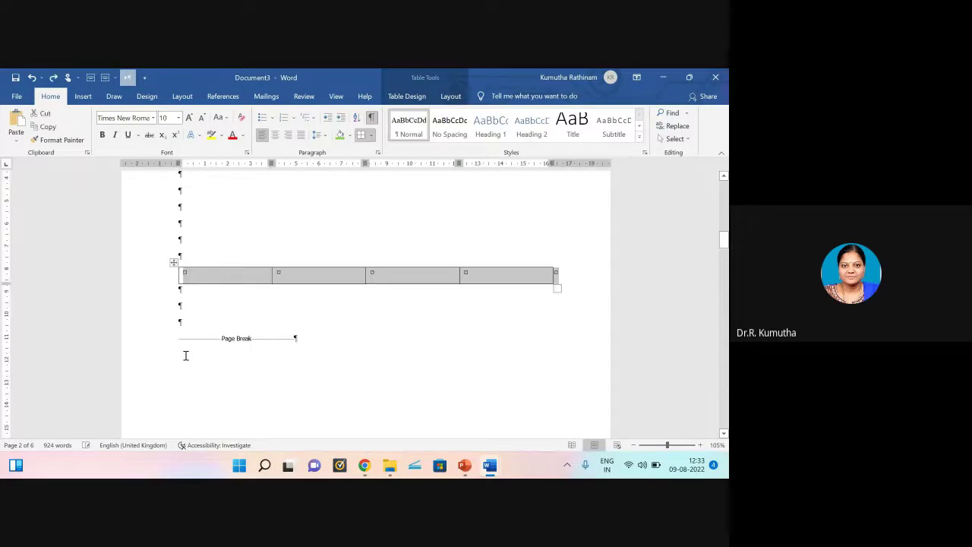
Step: Add five more empty paragraphs near the start of the blank lines above the table
scroll(232, 356, up, 1)
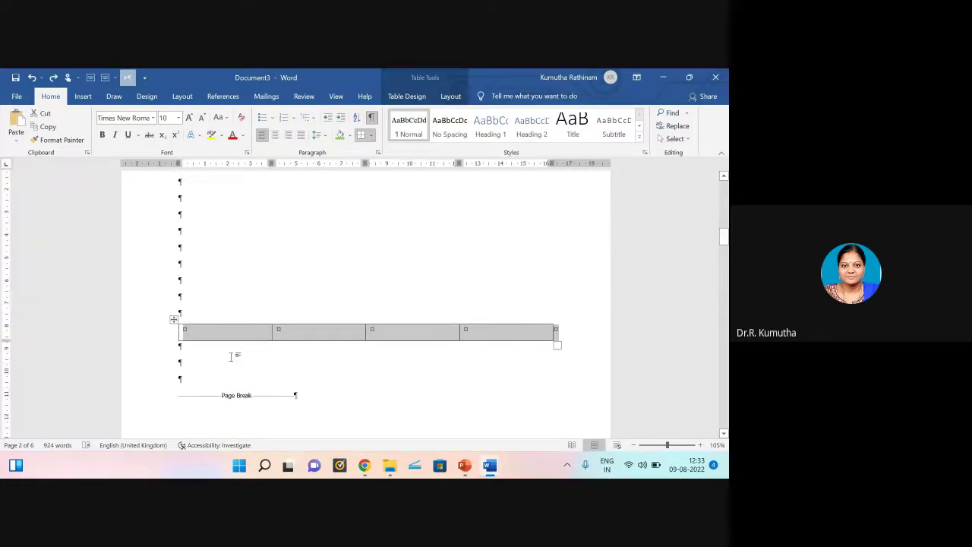
click(189, 196)
key(Return)
key(Return)
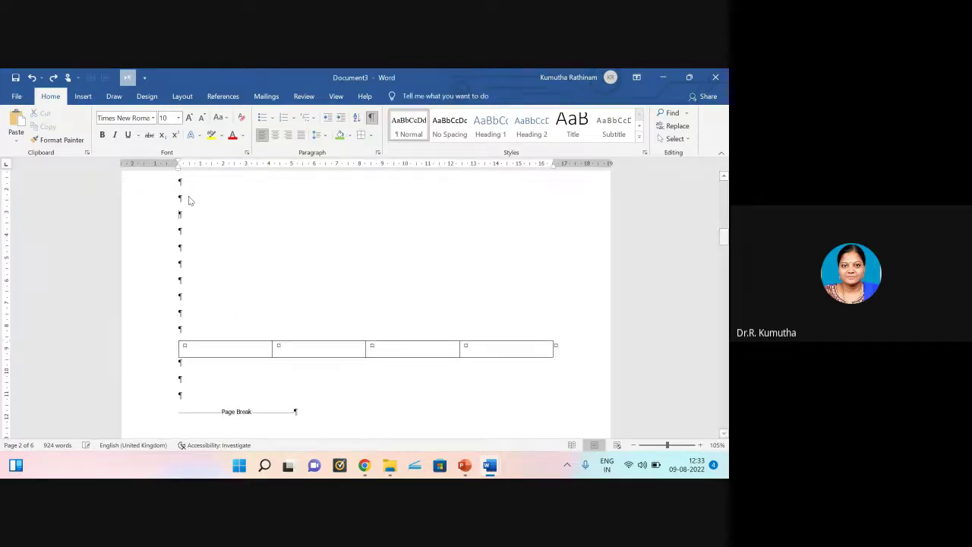
key(Return)
key(Return)
key(Return)
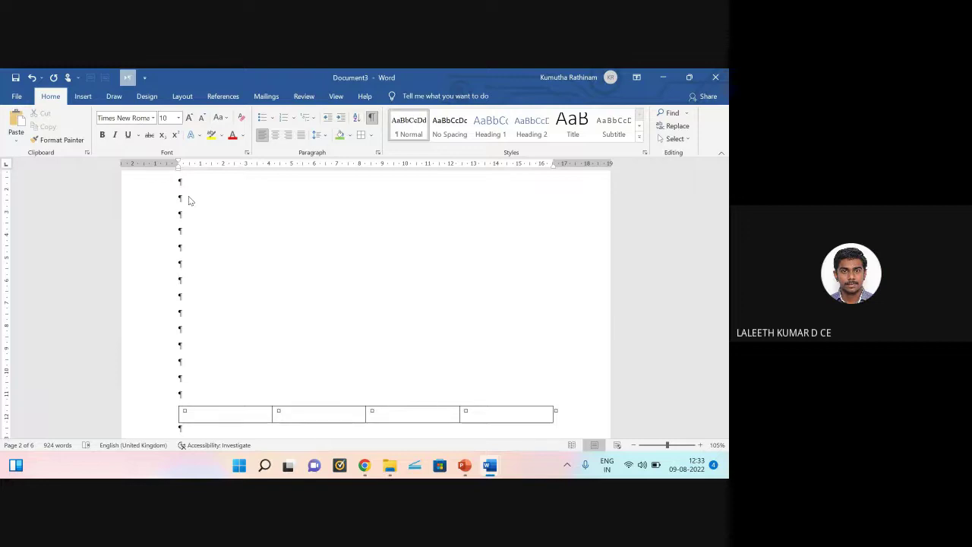
Step: Move the table below the page break and out to the page's right edge, and undo the move
scroll(149, 328, down, 3)
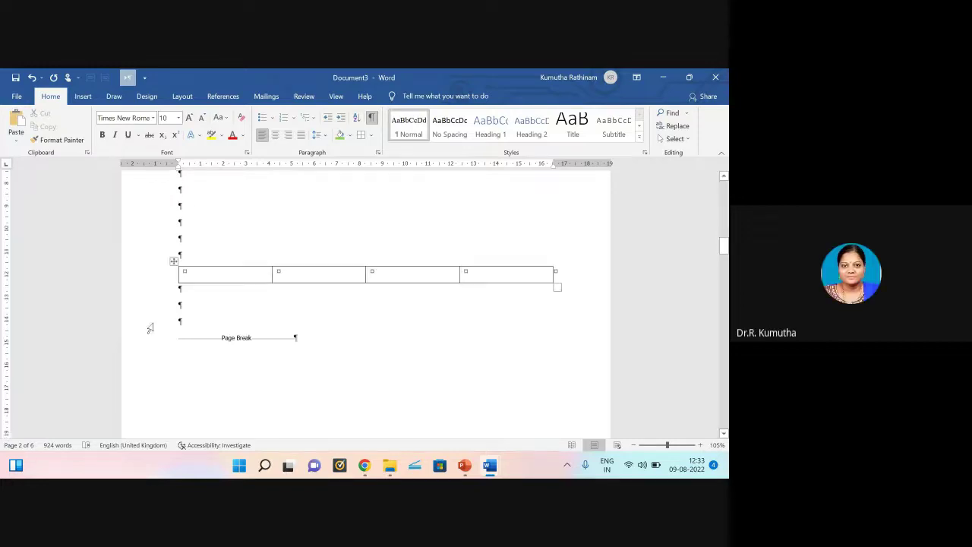
drag(174, 261, 291, 365)
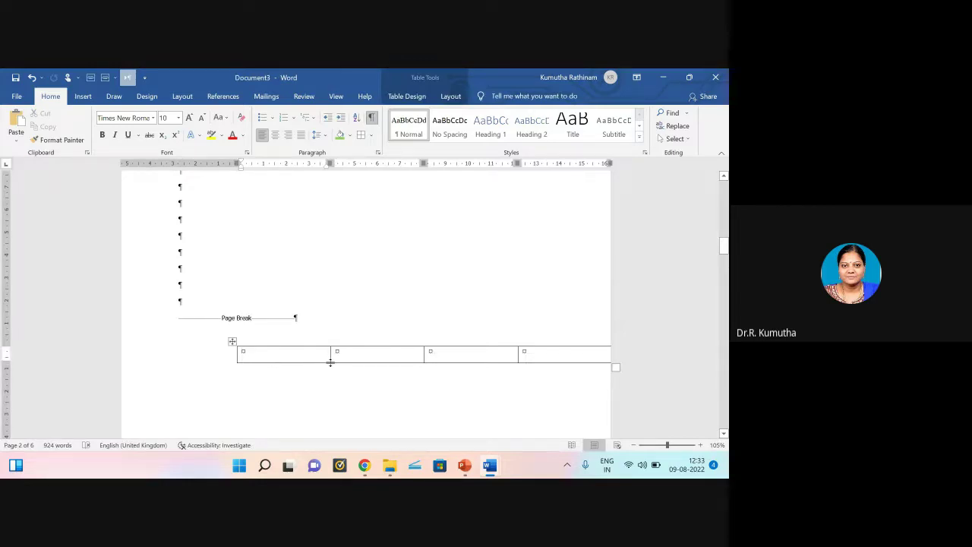
key(ctrl+z)
Step: Delete the run of blank lines above the table on page 2, keeping only the first empty paragraph
scroll(282, 350, up, 5)
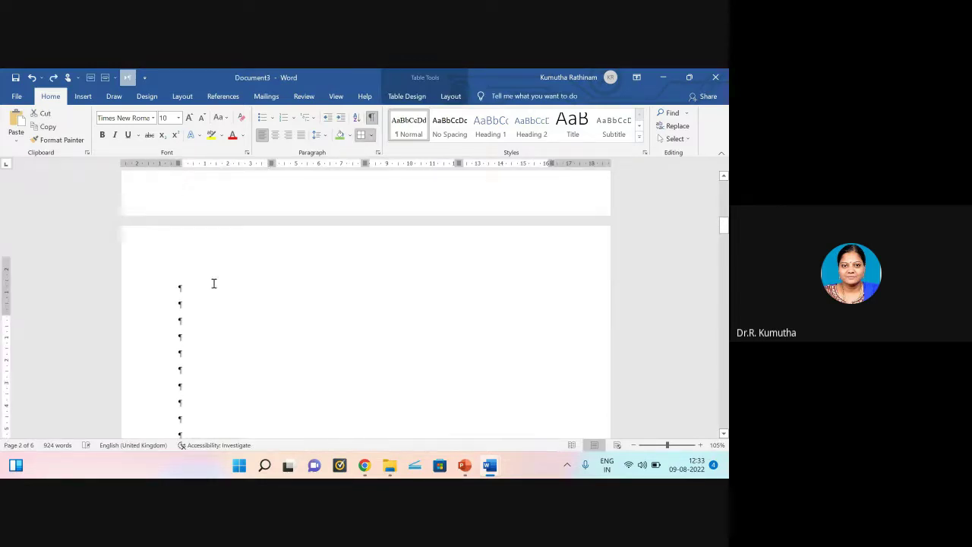
click(189, 316)
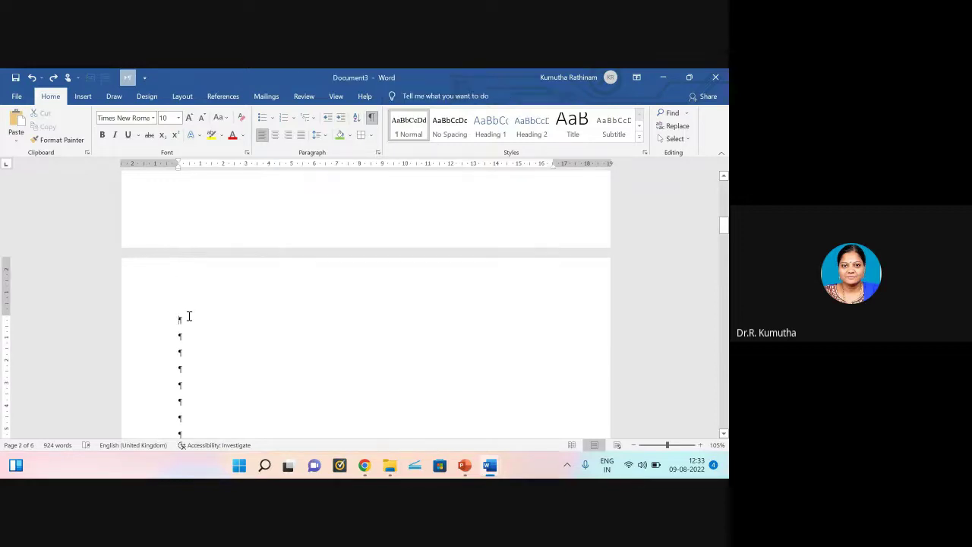
key(Delete)
key(Delete)
key(Delete)
key(Delete)
key(Delete)
key(Delete)
key(Delete)
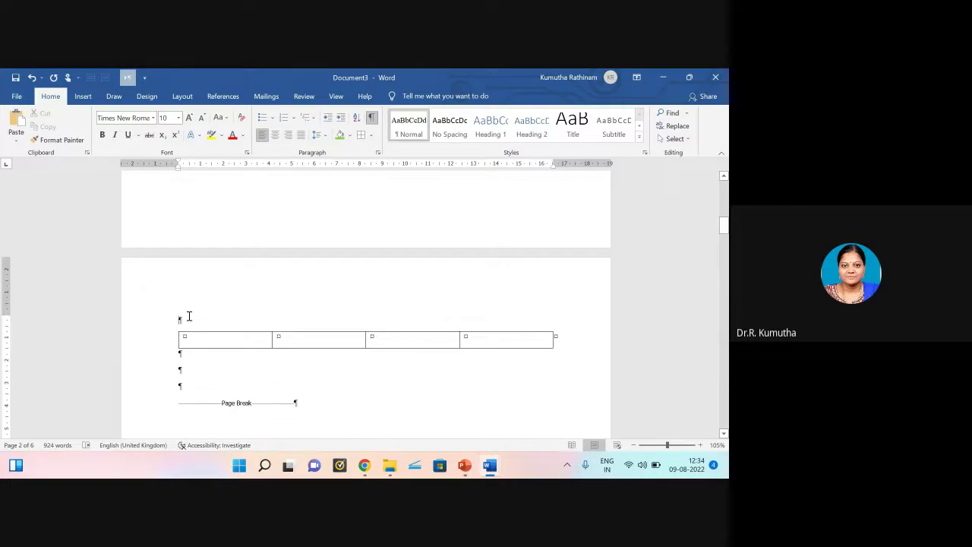
Step: Add three empty paragraphs above the four-column table at the start of page 2
key(Return)
key(Return)
key(Return)
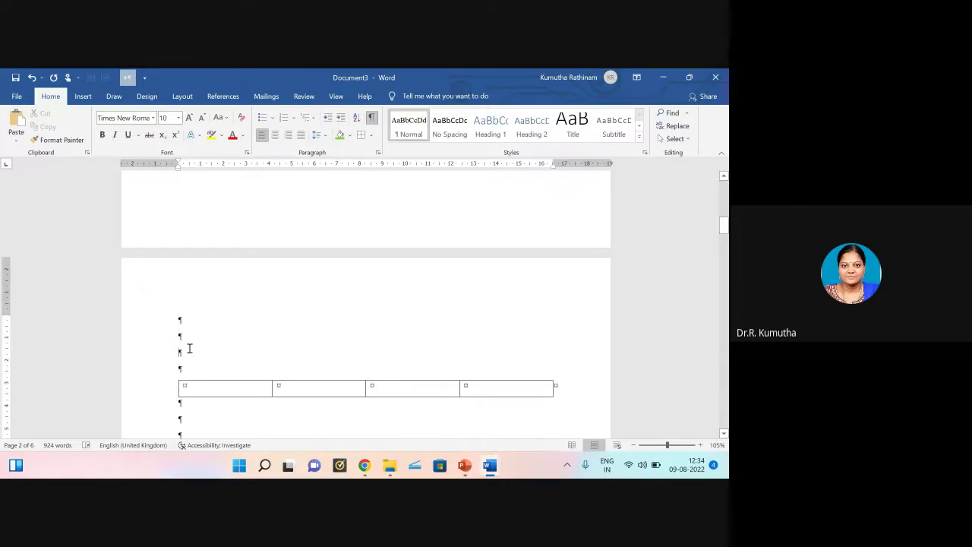
Step: Insert a table with 5 columns and 2 rows, fixed column width Auto, among the blank lines above the four-column table
click(85, 97)
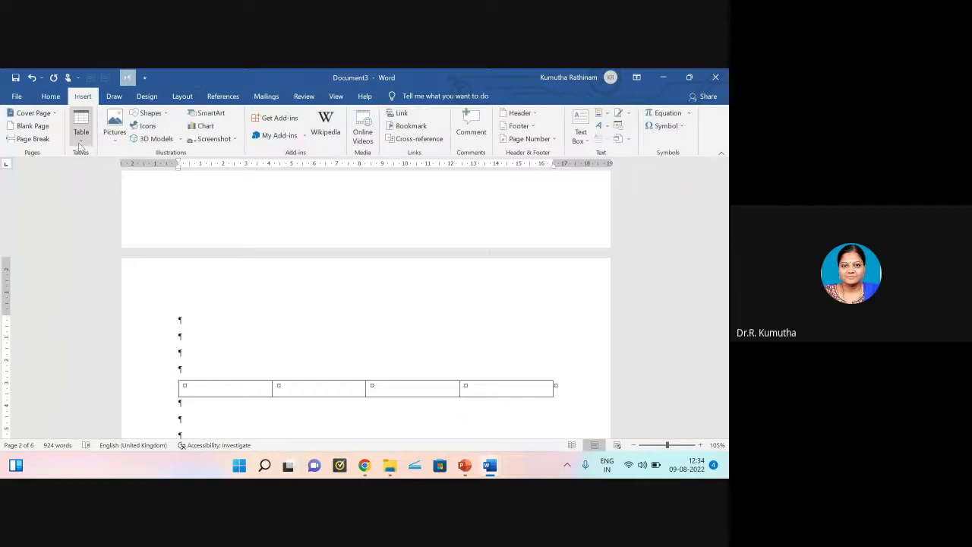
click(81, 128)
click(107, 256)
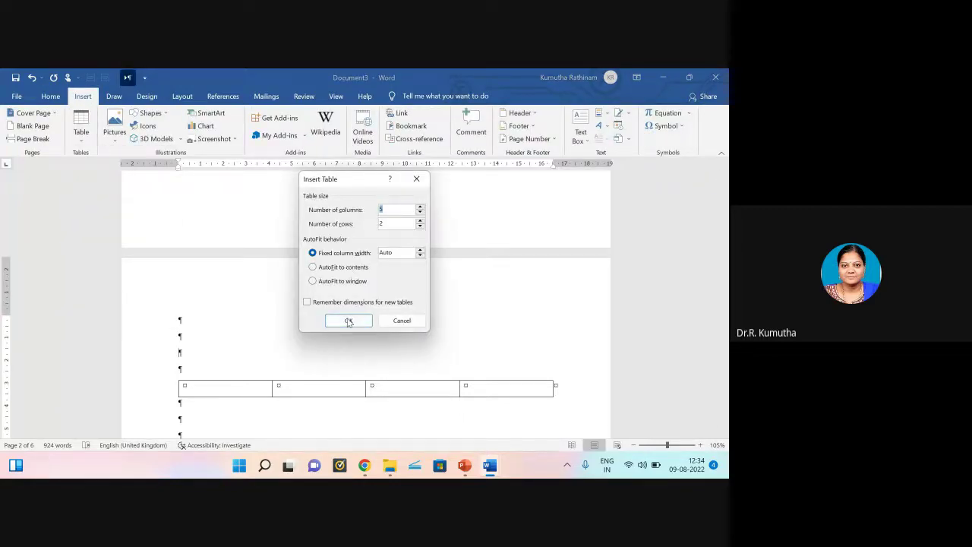
click(349, 320)
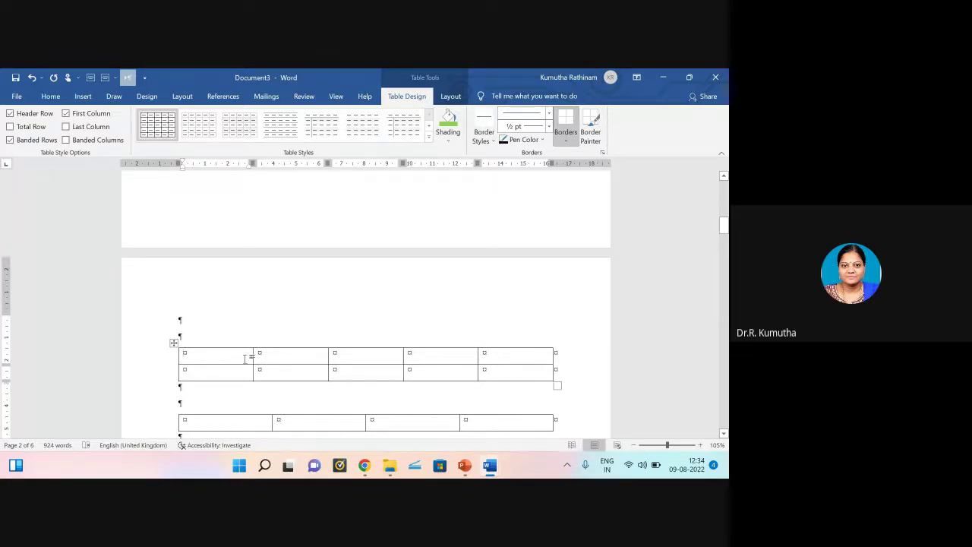
Step: Fill the new table's first row with the headings S.No., Name, Type, Type 2 and sssss
text(S)
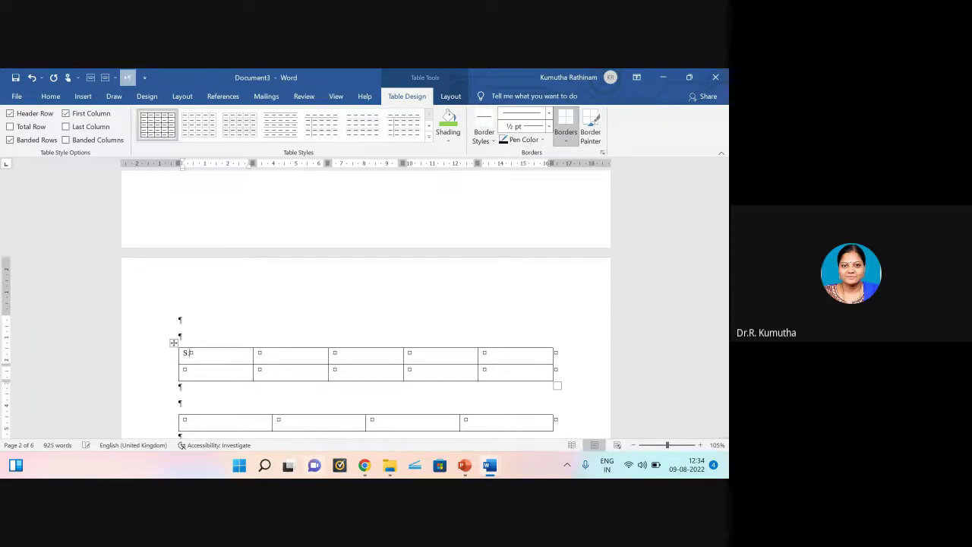
text(.No.)
key(Tab)
text(Name)
key(Tab)
text(T)
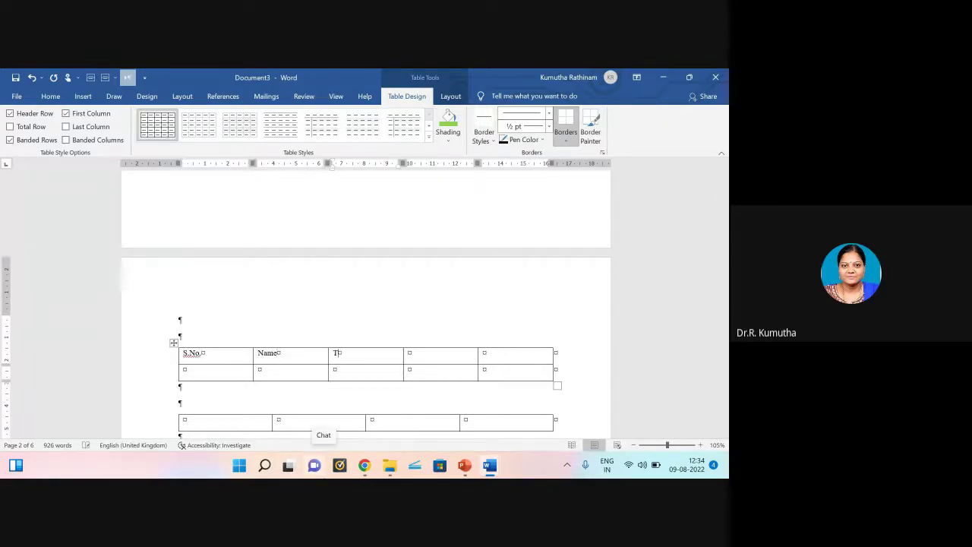
text(ype )
text(Type 2 )
text(sssss)
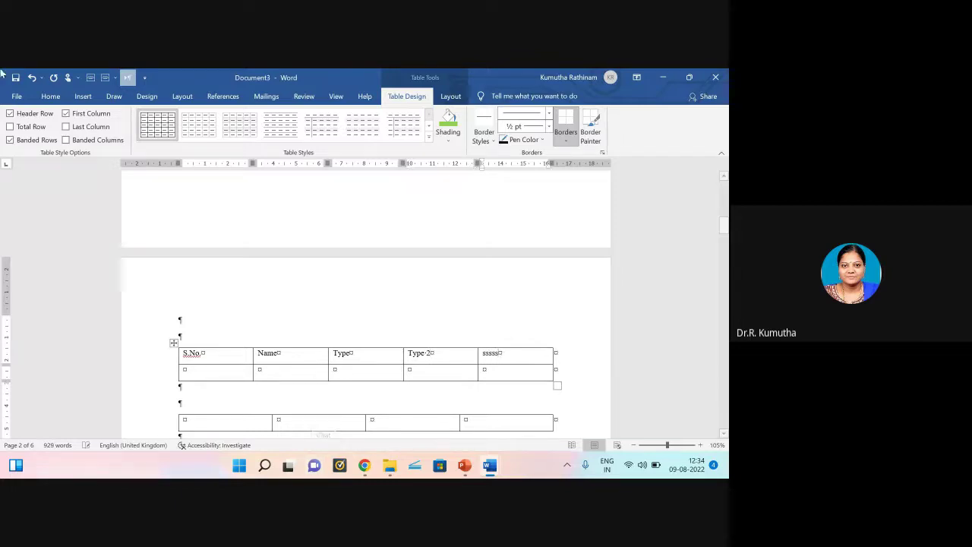
Step: Center the heading row's text horizontally and vertically within its cells
drag(187, 354, 508, 347)
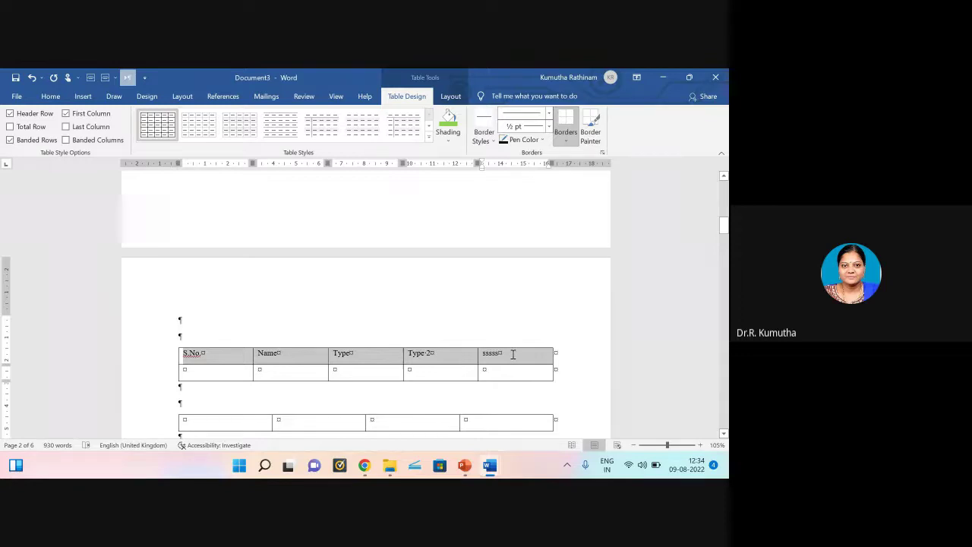
click(50, 97)
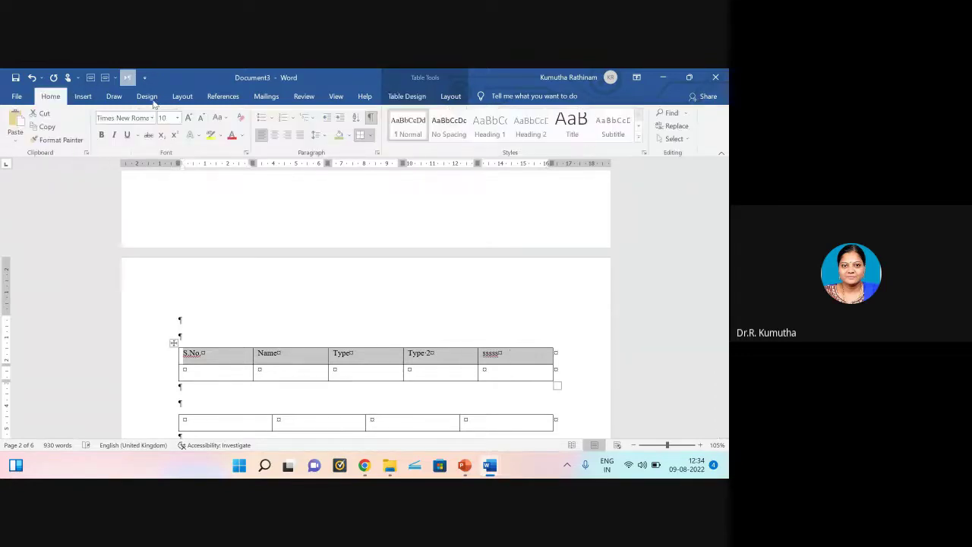
click(275, 135)
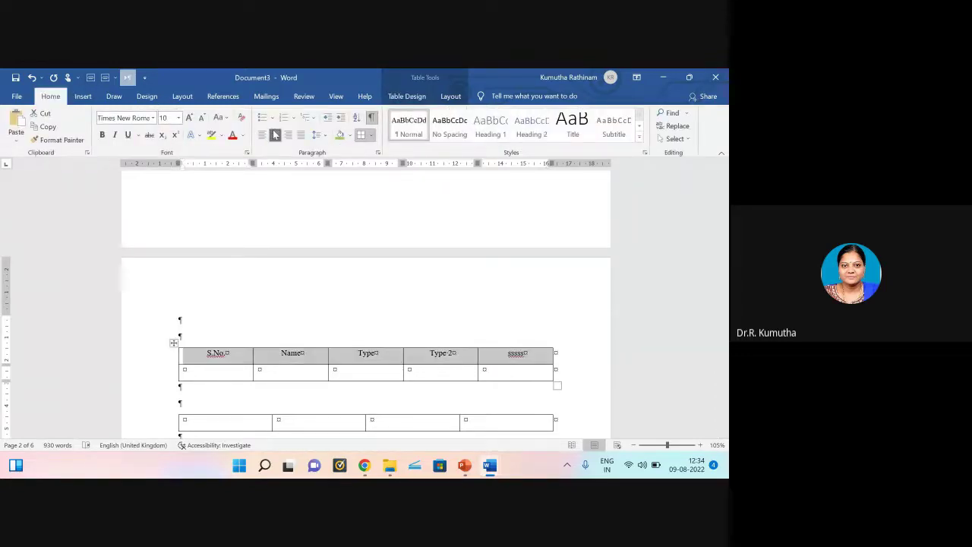
click(450, 96)
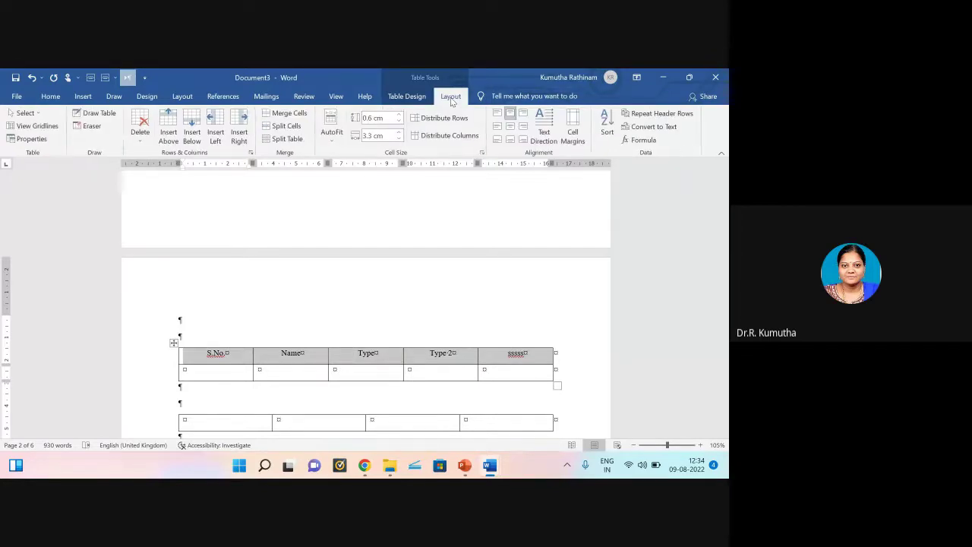
click(510, 126)
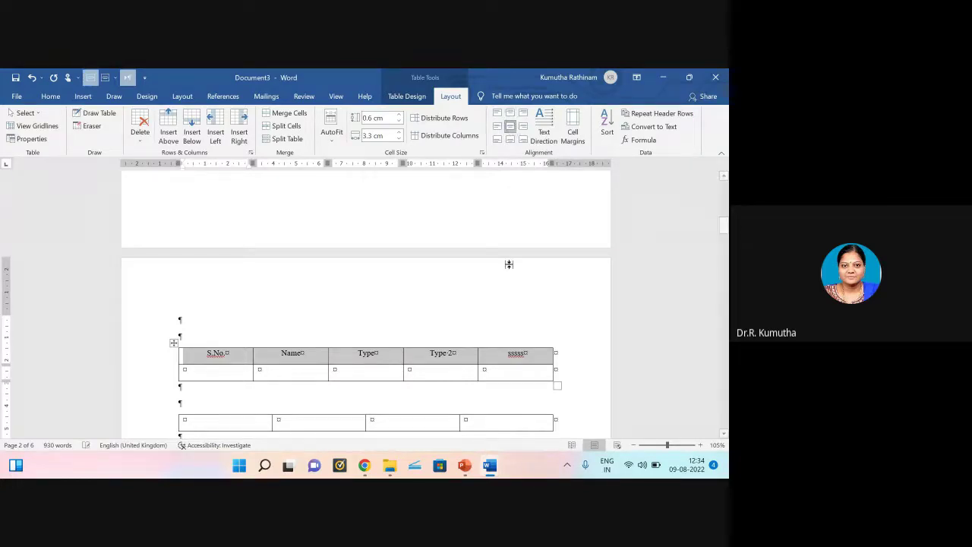
click(531, 352)
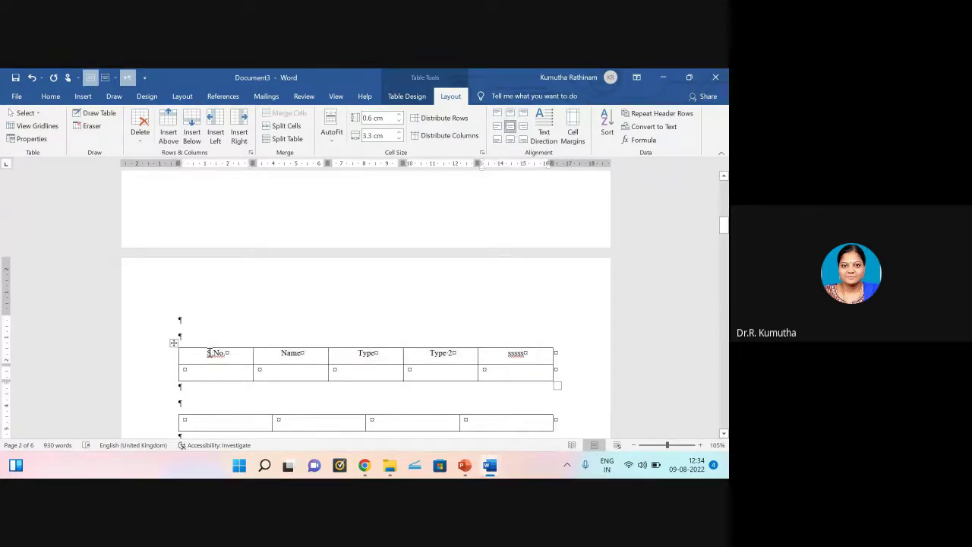
Step: Set the heading row's paragraph spacing after to 0 pt, and undo the change
mouse_move(209, 352)
mouse_down()
mouse_move(366, 353)
mouse_move(523, 370)
mouse_move(551, 354)
mouse_up()
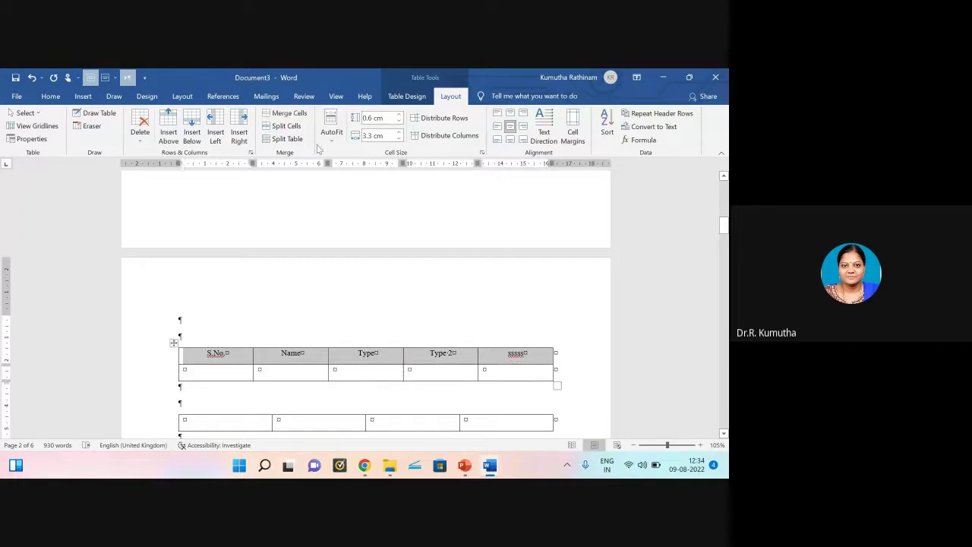
click(50, 96)
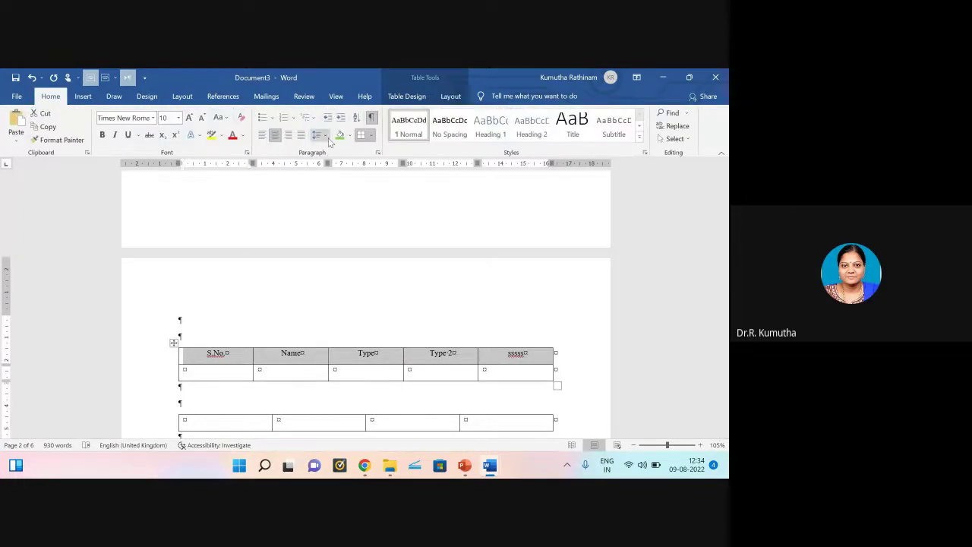
click(327, 136)
click(351, 229)
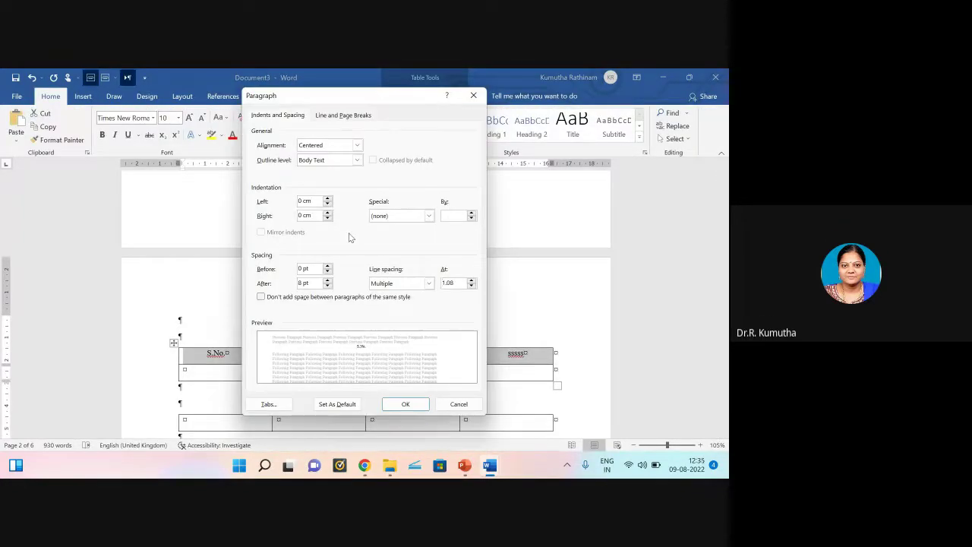
click(328, 287)
click(328, 286)
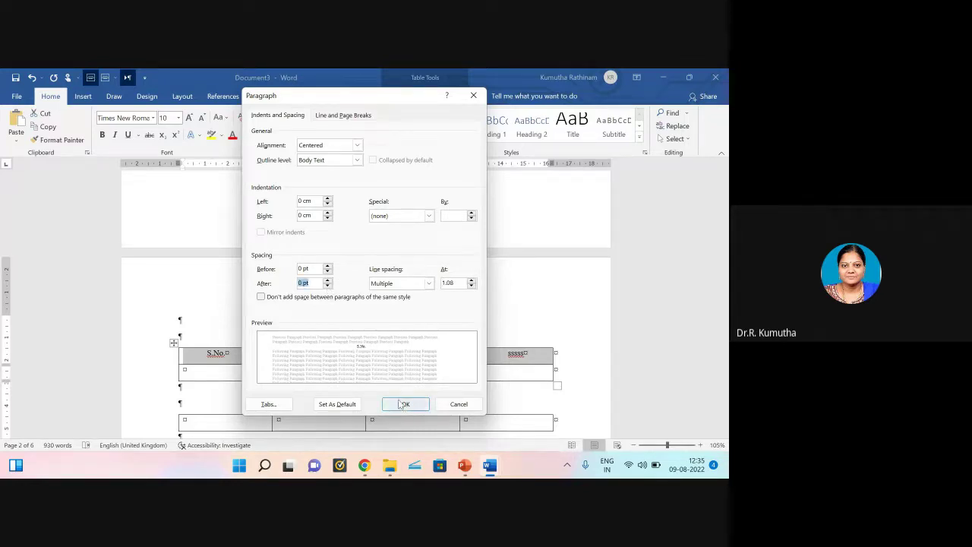
click(402, 403)
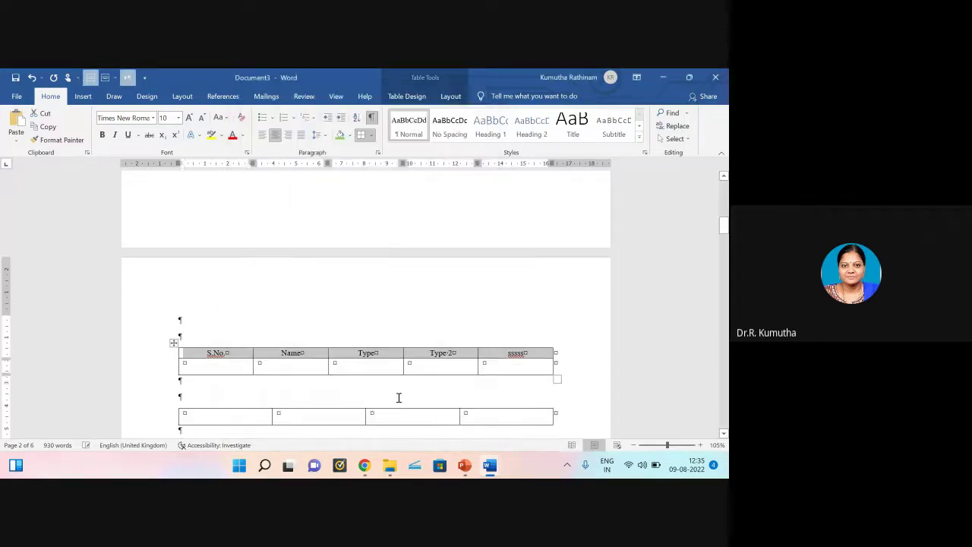
click(582, 309)
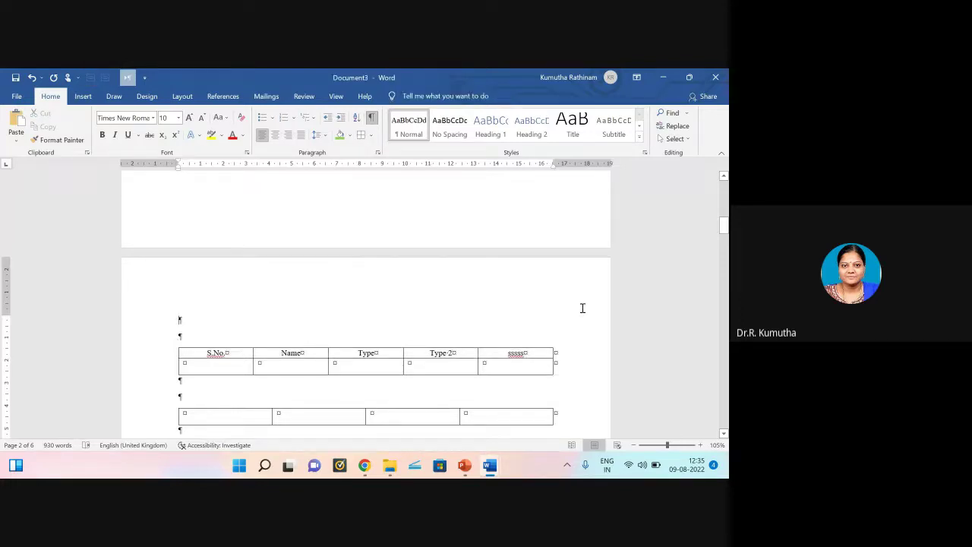
key(ctrl+z)
Step: Examine at larger magnification how the heading text sits within the cells across the first row
drag(667, 445, 672, 447)
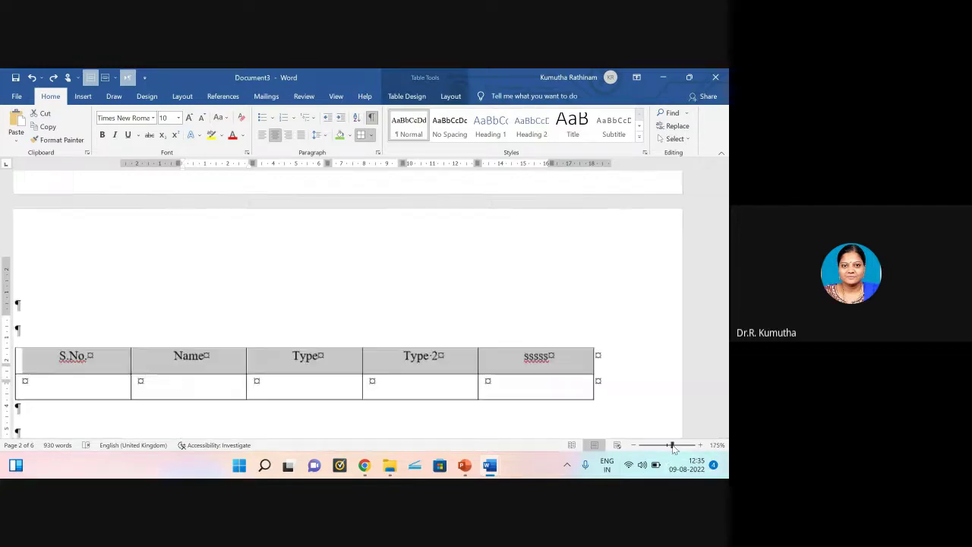
drag(671, 447, 667, 445)
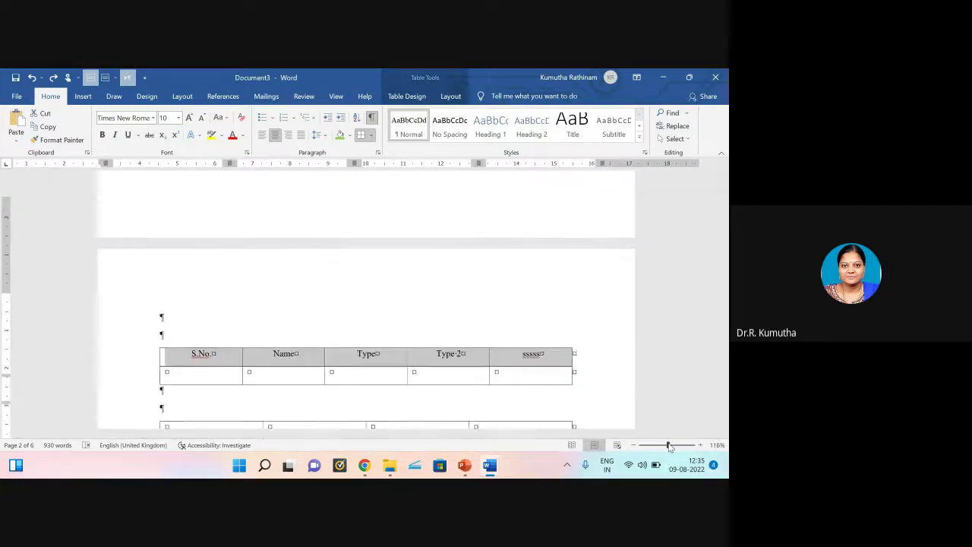
click(351, 360)
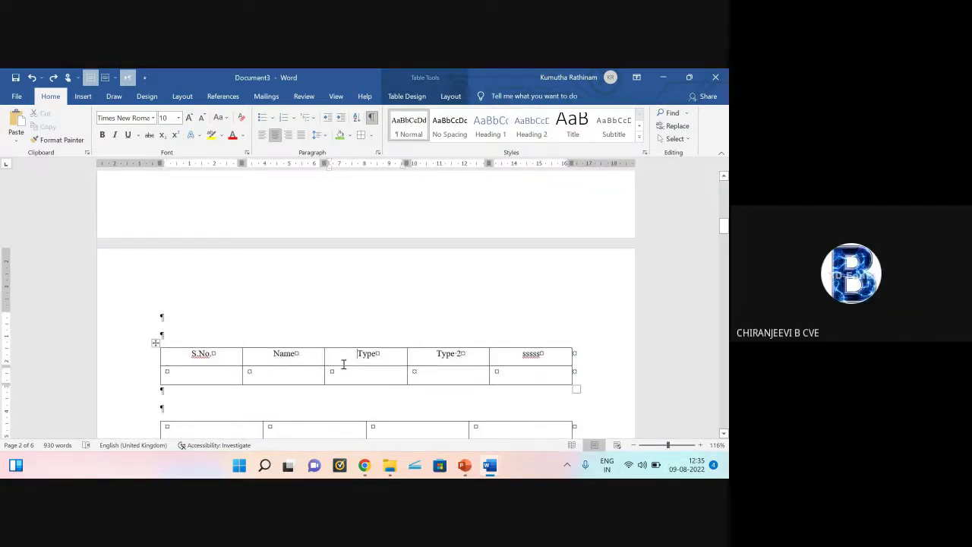
drag(196, 358, 543, 361)
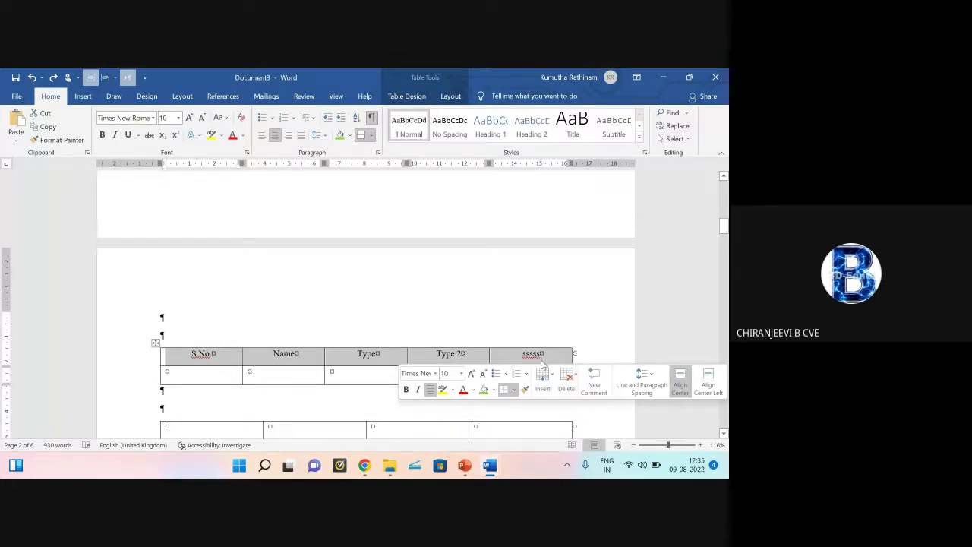
click(210, 363)
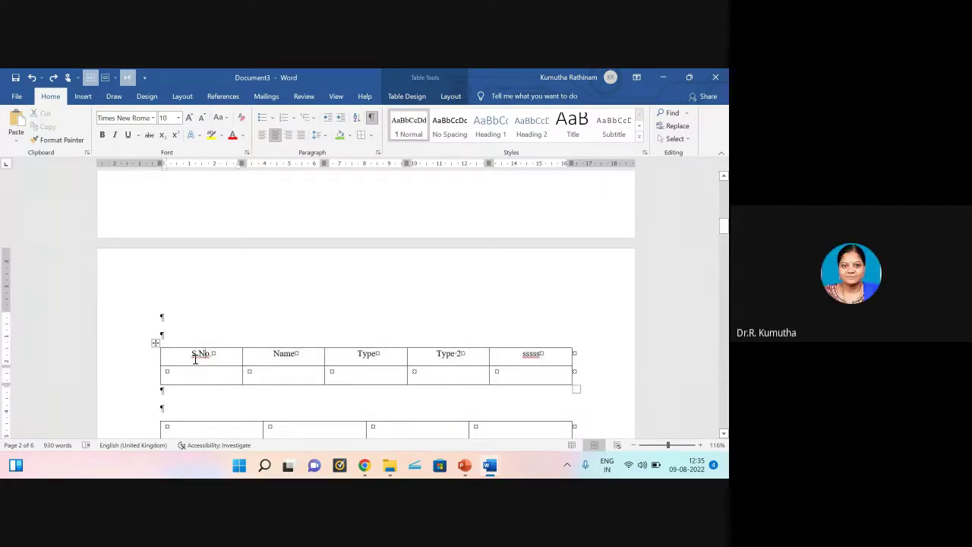
mouse_move(673, 450)
mouse_down()
mouse_move(683, 450)
mouse_move(677, 448)
mouse_up()
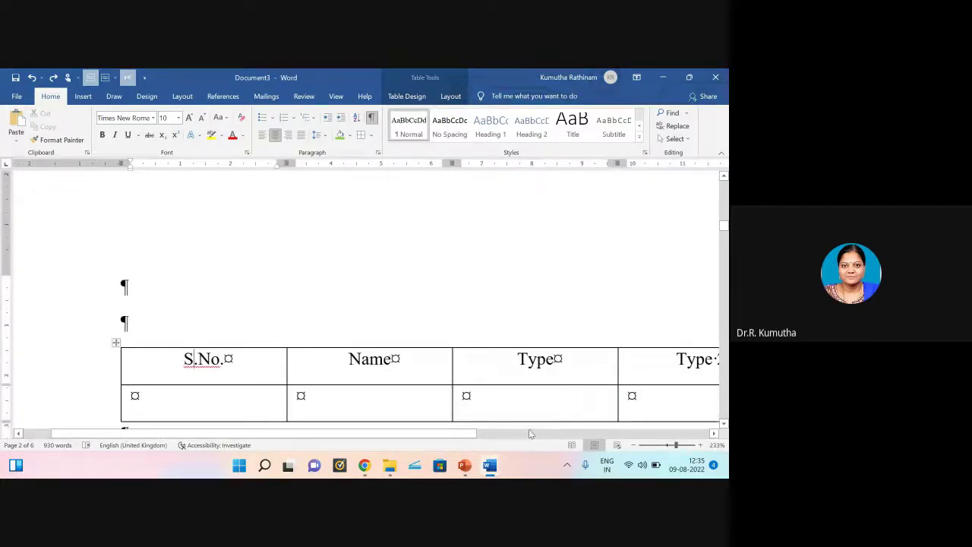
drag(471, 440, 614, 439)
click(363, 368)
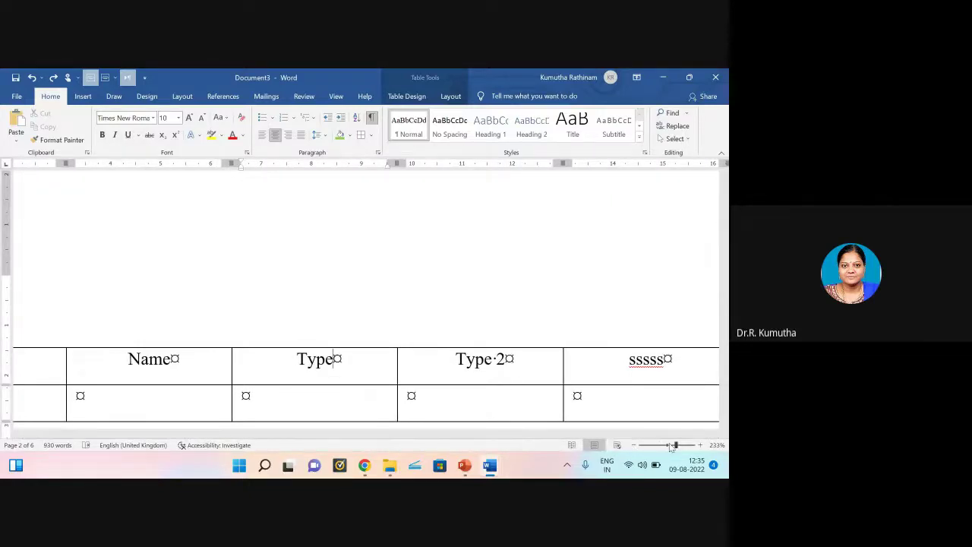
drag(675, 445, 668, 445)
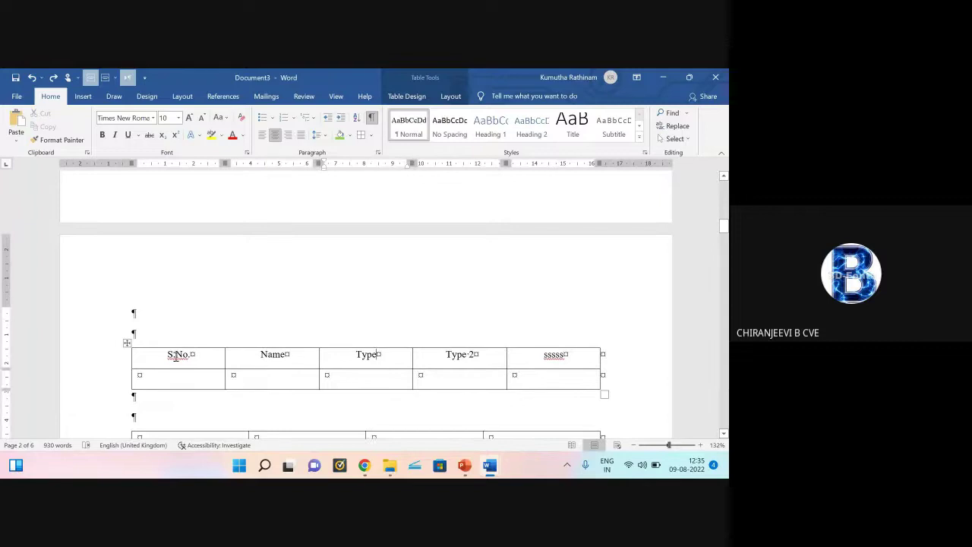
Step: Select the whole heading row and reapply Align Center to its cells
drag(175, 357, 563, 359)
click(473, 356)
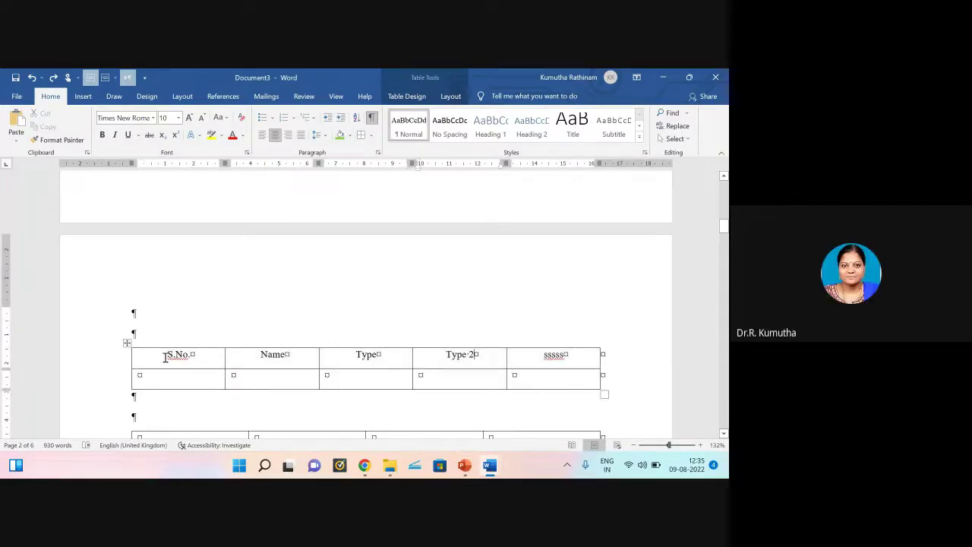
drag(165, 357, 560, 365)
click(279, 360)
drag(174, 355, 555, 354)
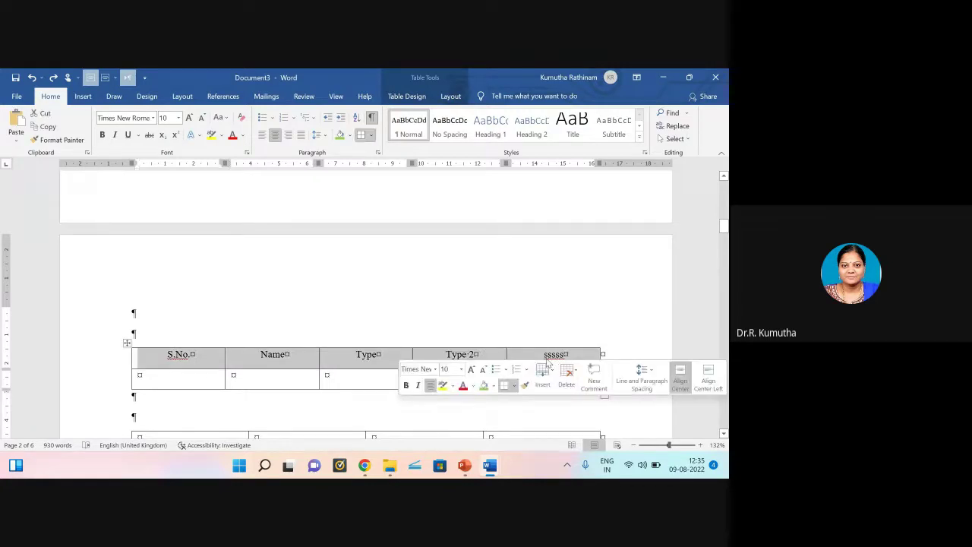
click(545, 357)
drag(162, 354, 544, 368)
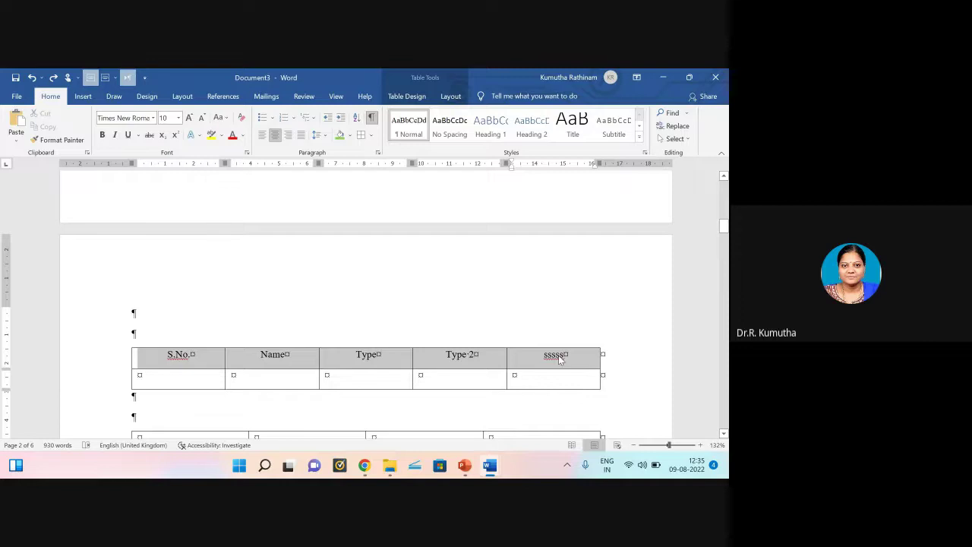
drag(158, 353, 564, 368)
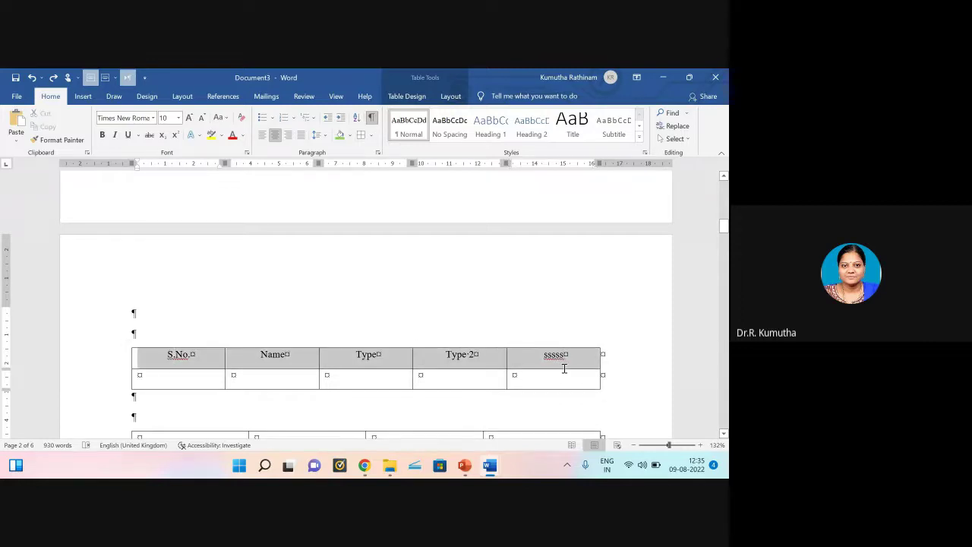
click(450, 96)
click(511, 127)
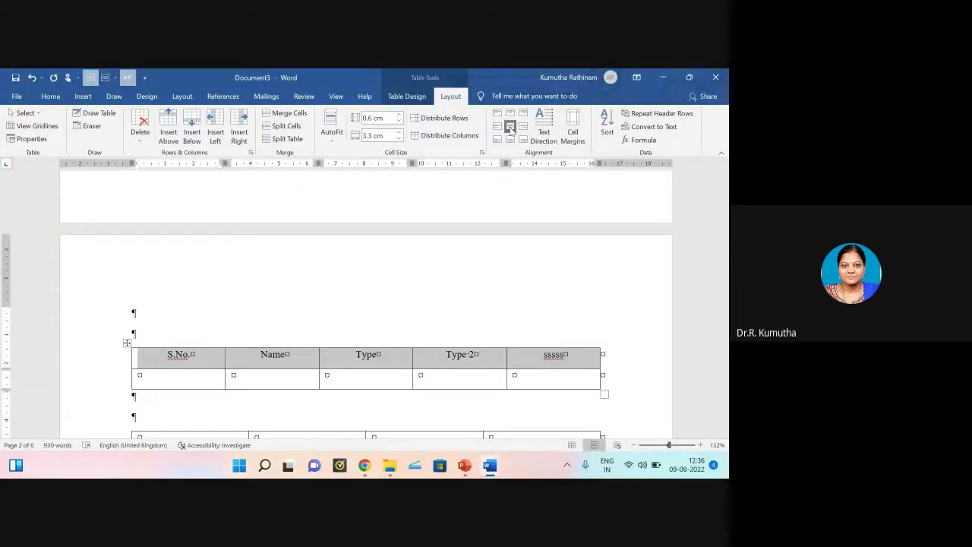
Step: Set the heading row's paragraph spacing after to 0 pt
click(50, 96)
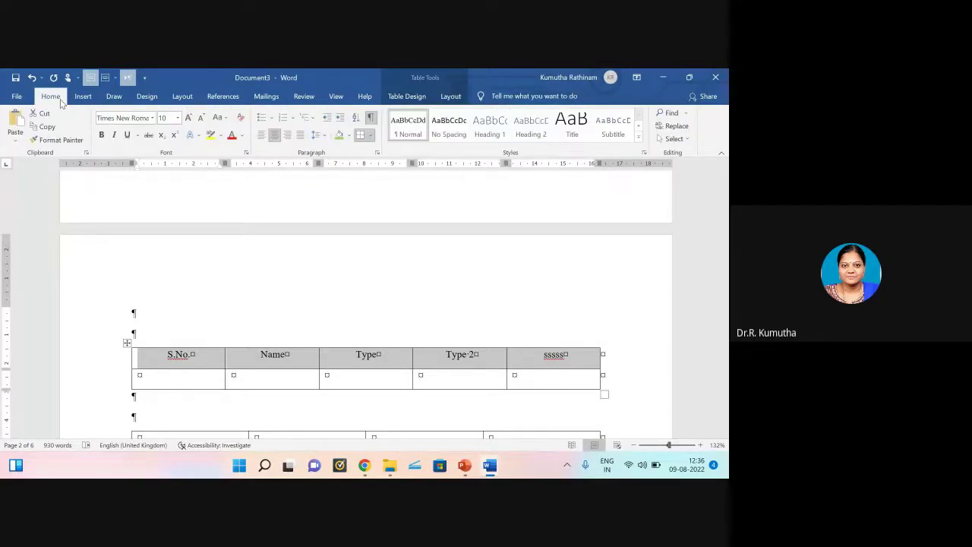
click(325, 137)
click(344, 233)
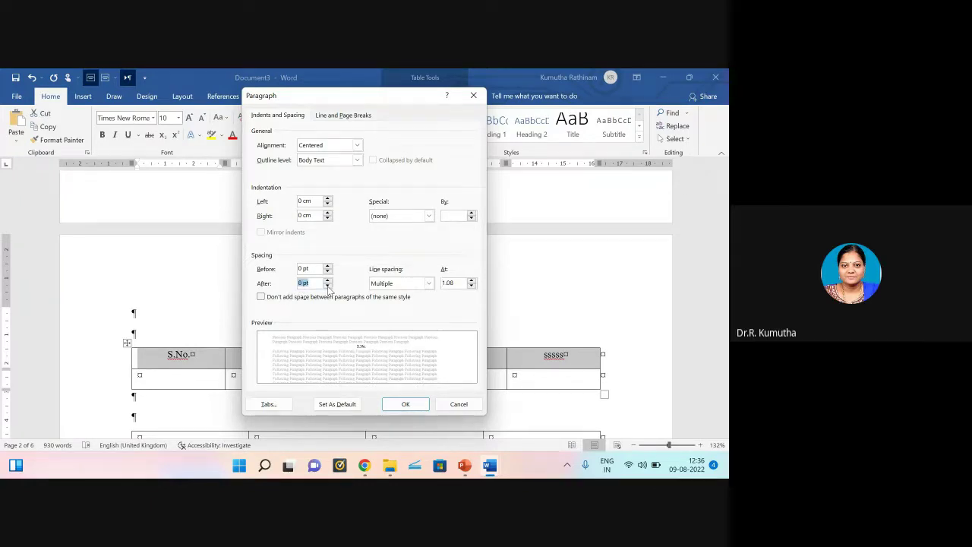
click(403, 404)
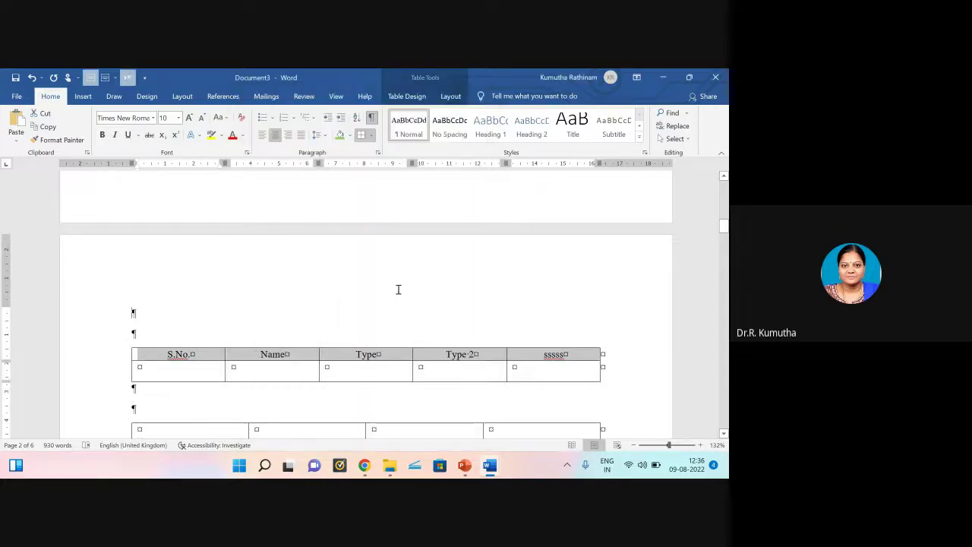
click(398, 289)
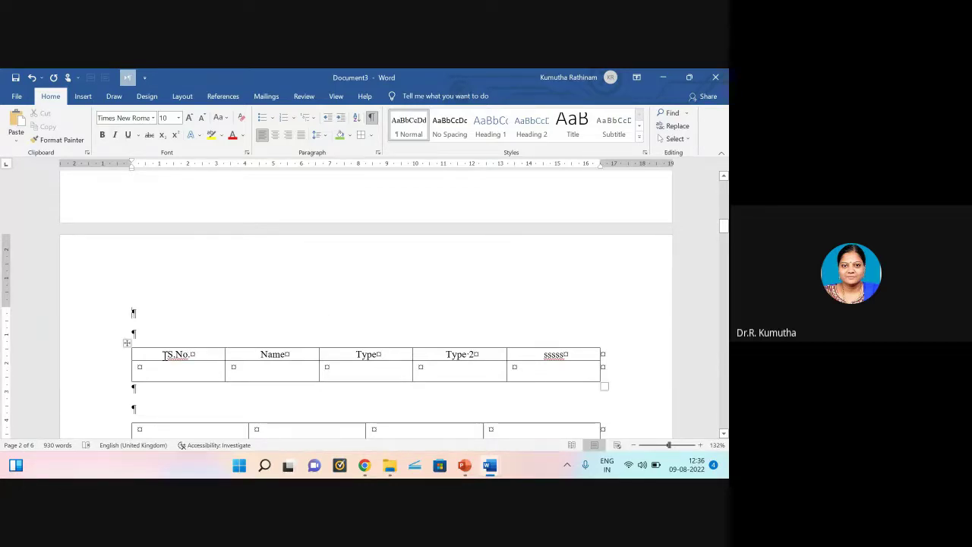
Step: Set the heading row's paragraph spacing to 12 pt before and 12 pt after
mouse_move(164, 356)
mouse_down()
mouse_move(570, 356)
mouse_move(563, 346)
mouse_up()
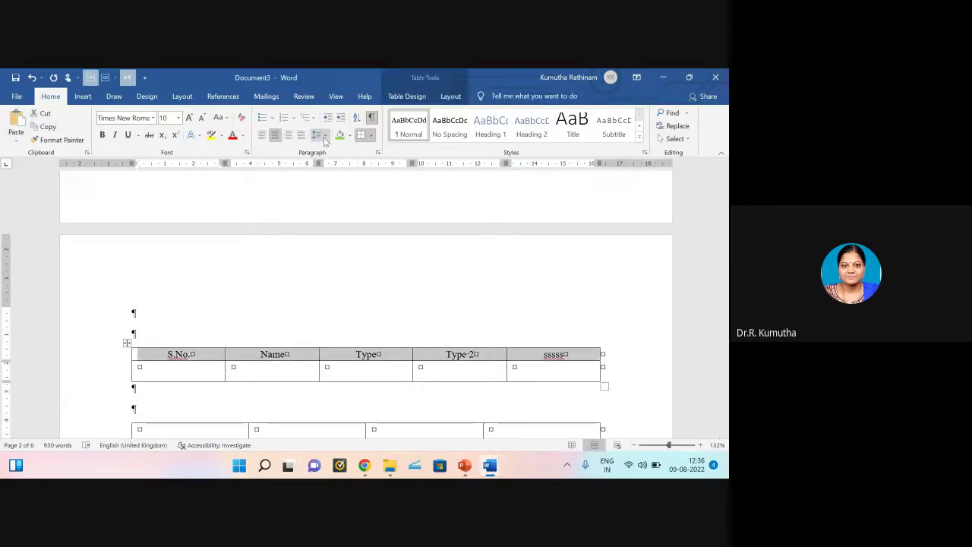
click(319, 135)
click(358, 232)
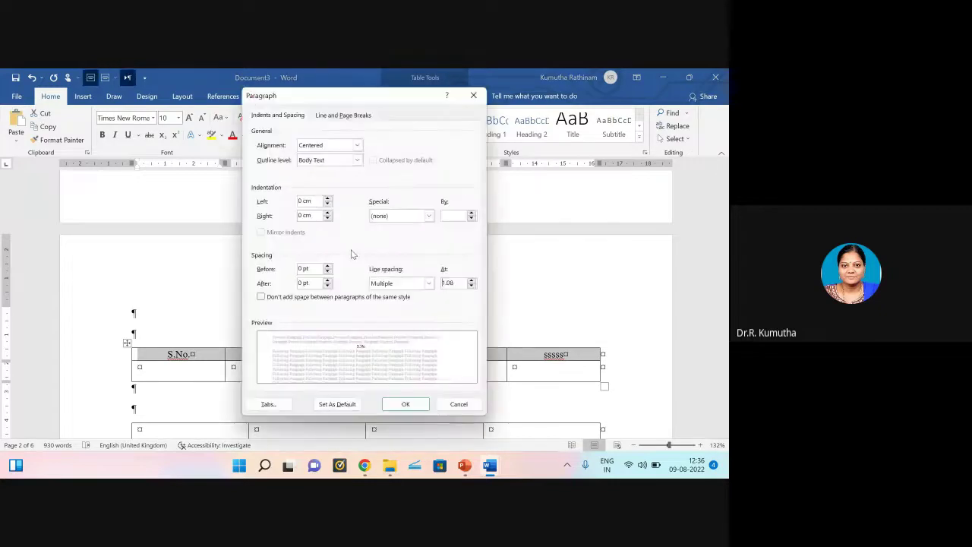
click(328, 266)
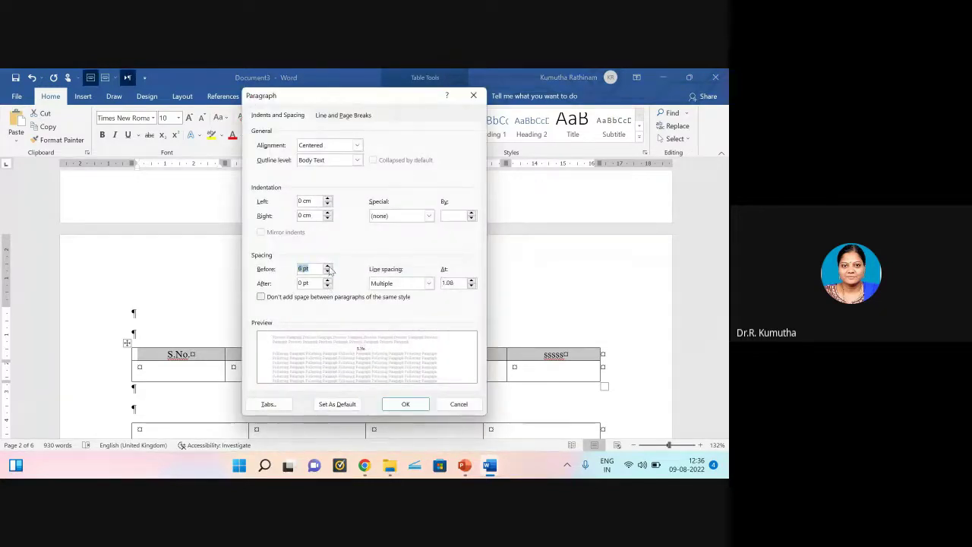
click(327, 280)
click(327, 266)
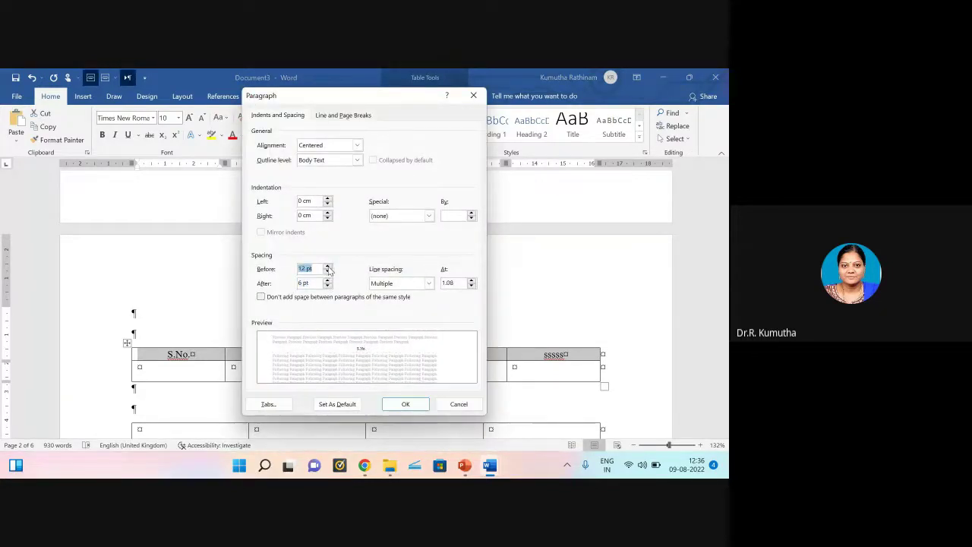
click(327, 280)
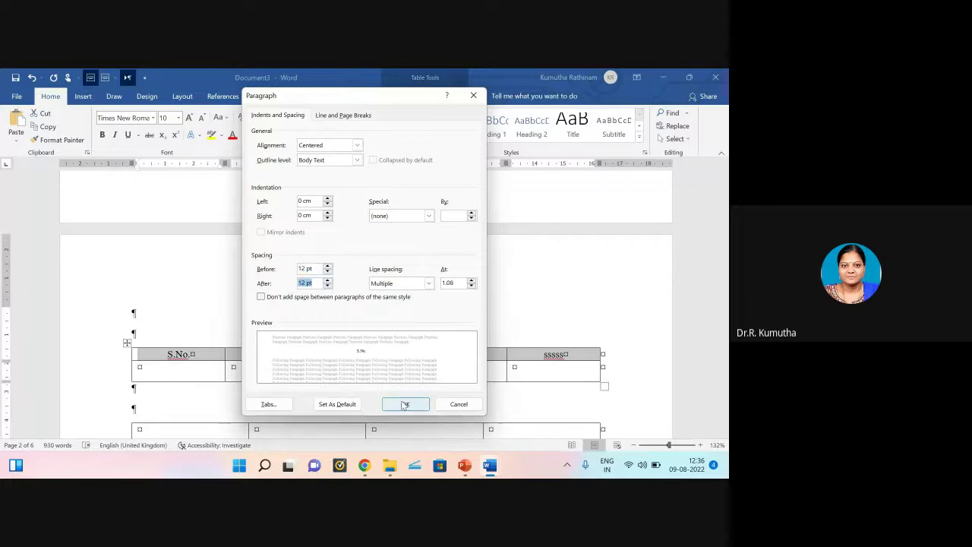
click(405, 403)
click(516, 278)
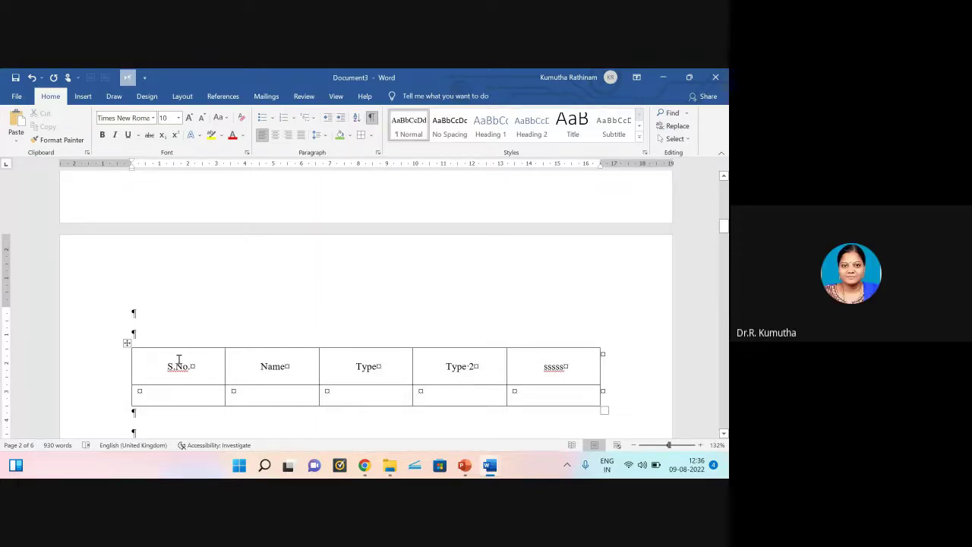
Step: Insert two blank rows directly below the table's heading row
mouse_move(179, 360)
mouse_down()
mouse_move(282, 368)
mouse_move(571, 346)
mouse_up()
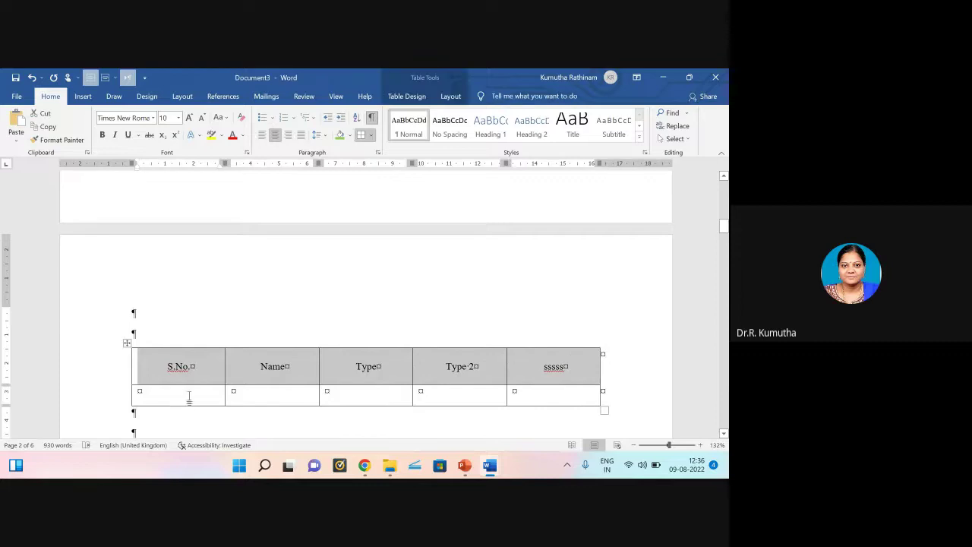
mouse_move(190, 397)
mouse_down()
mouse_move(332, 408)
mouse_move(559, 401)
mouse_up()
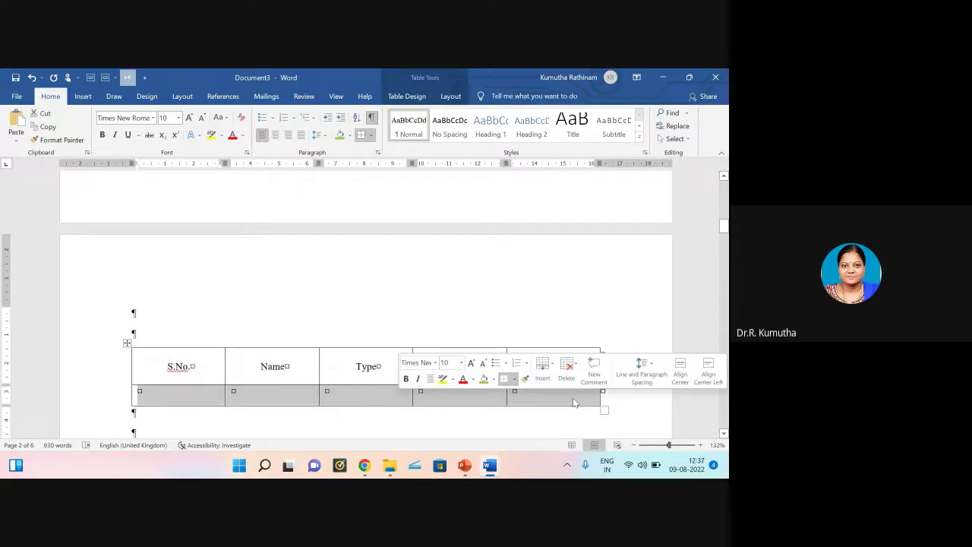
click(186, 400)
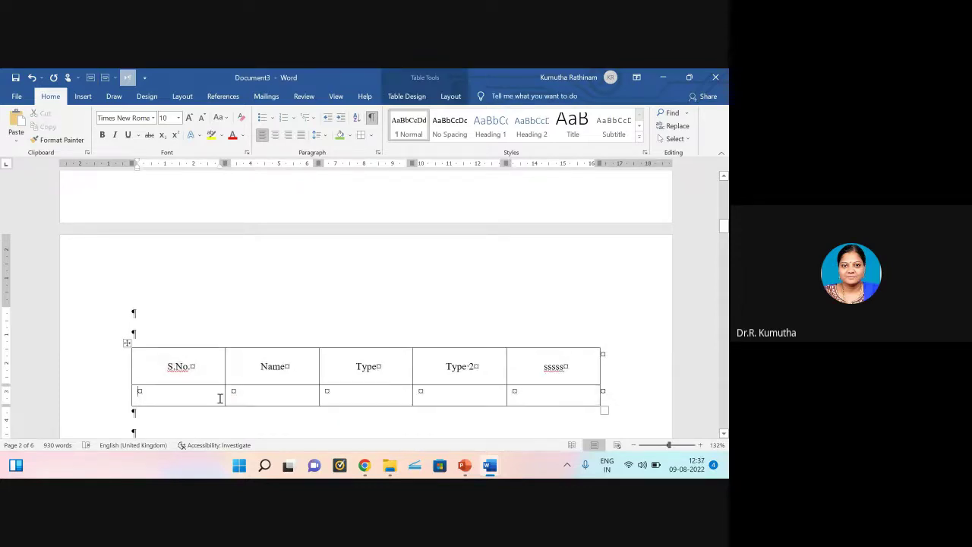
drag(175, 368, 617, 368)
click(617, 367)
key(Return)
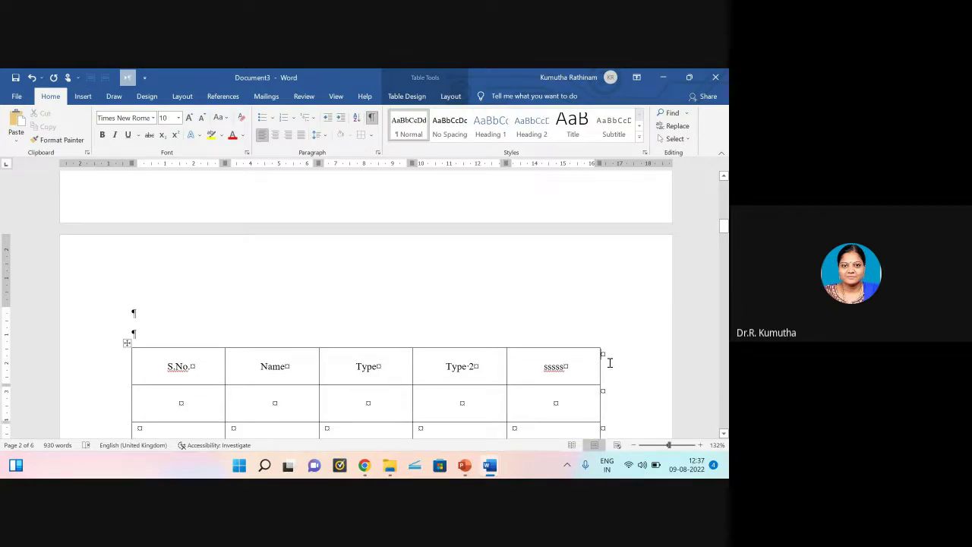
Step: Delete the entire last row of the five-column table
scroll(614, 350, down, 4)
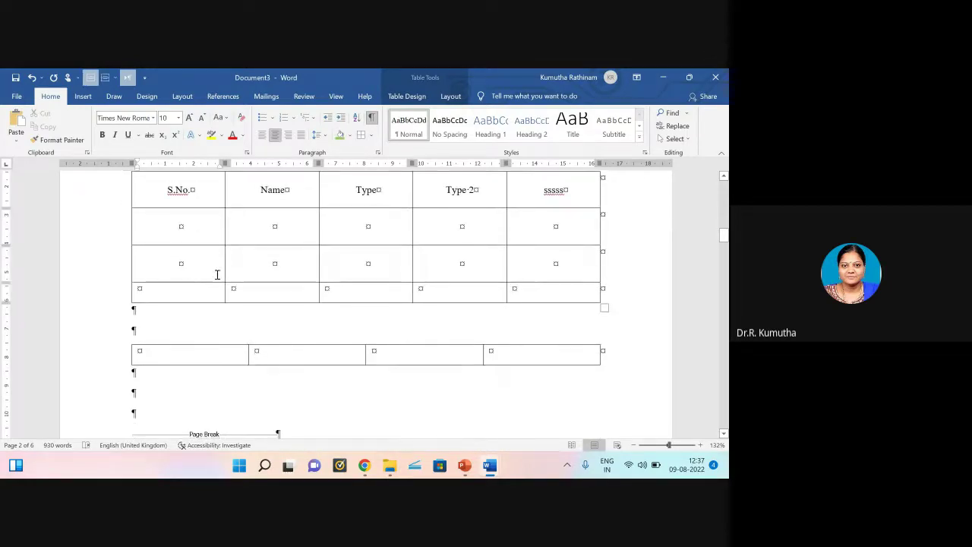
drag(198, 289, 365, 287)
right_click(367, 283)
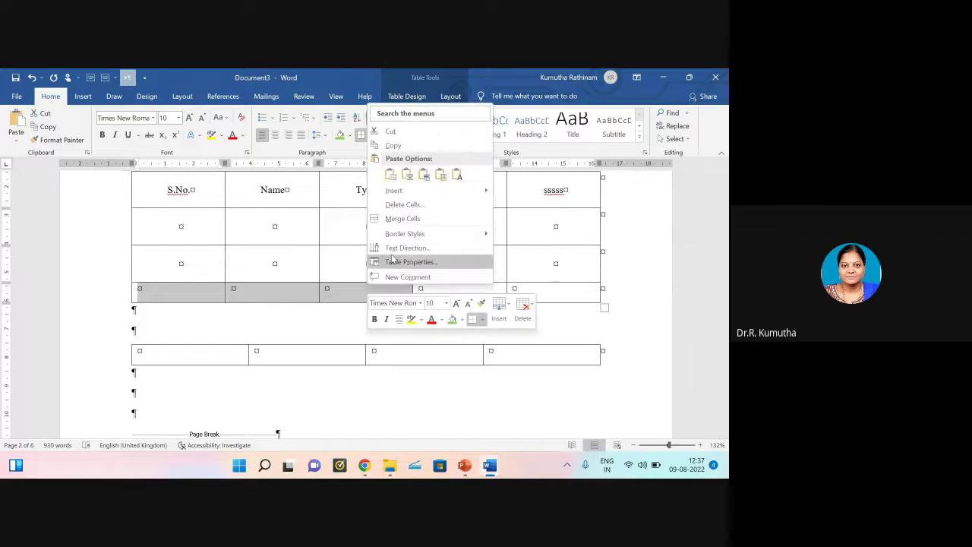
click(404, 204)
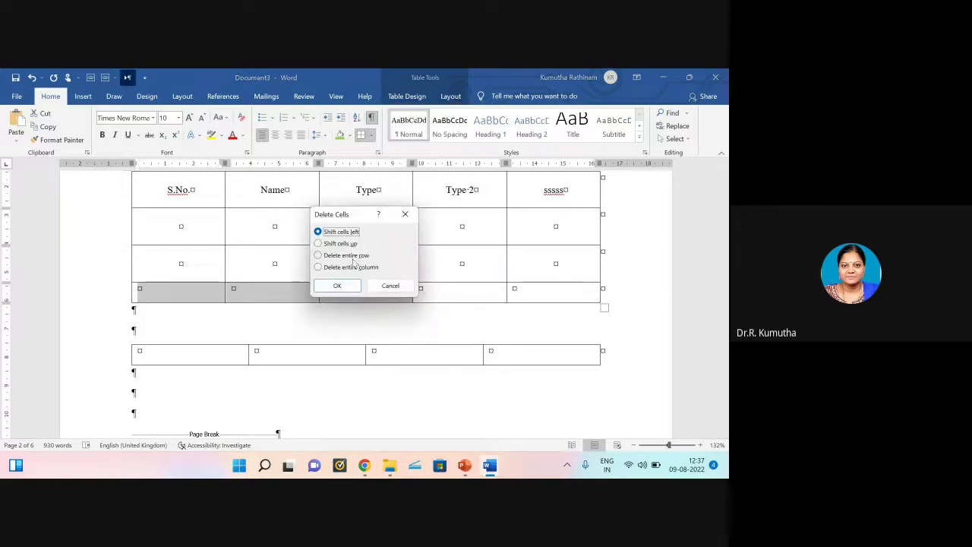
click(334, 256)
click(339, 287)
scroll(490, 326, up, 3)
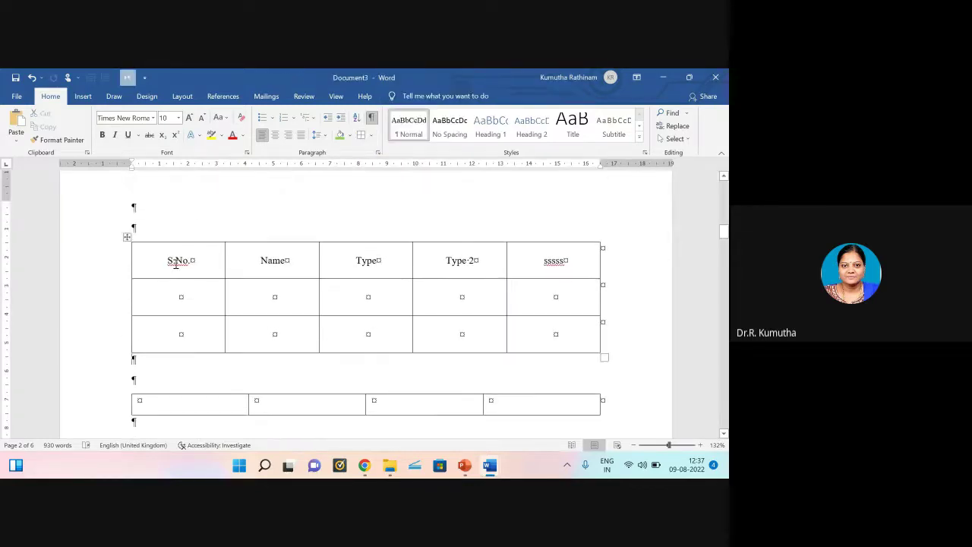
Step: Set the paragraph spacing of all cells in the five-column table to 6 pt before and 6 pt after
drag(166, 260, 593, 332)
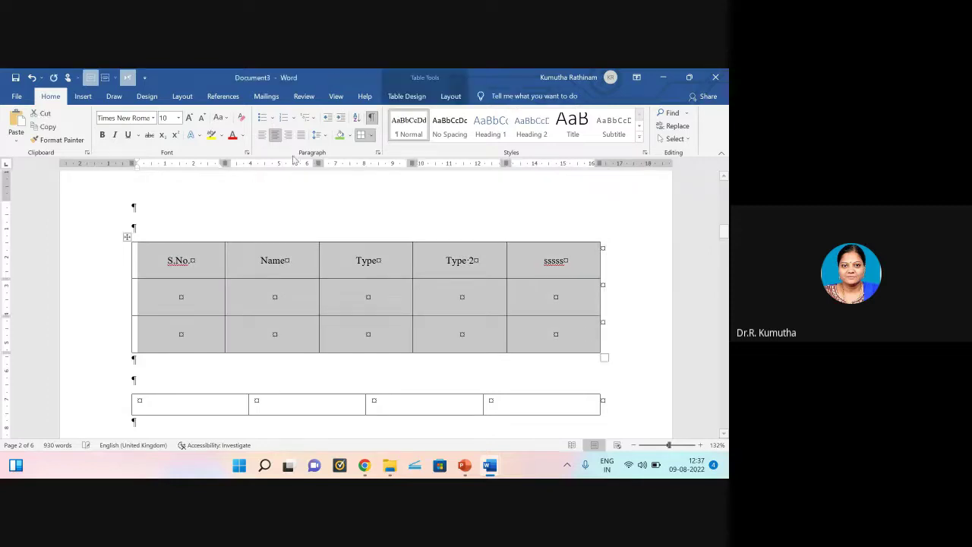
click(319, 135)
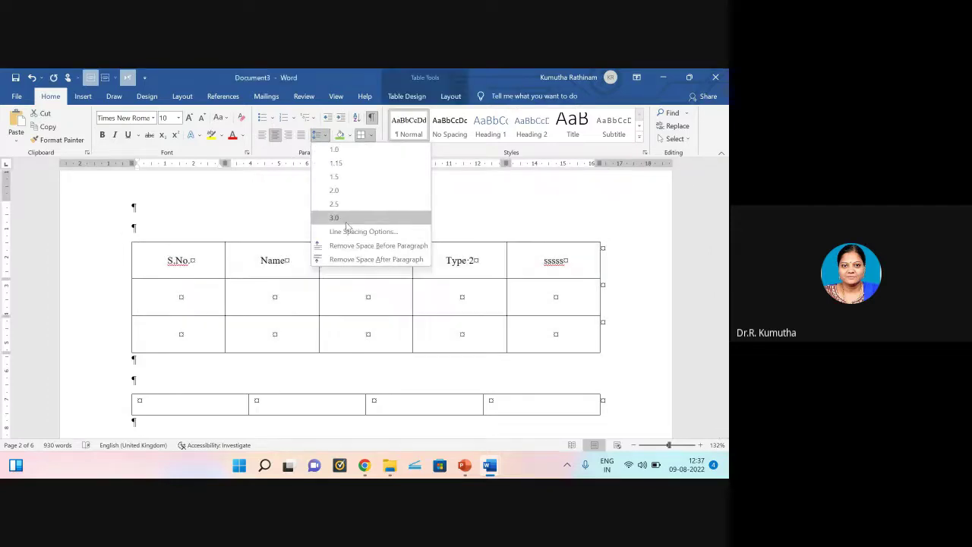
click(350, 233)
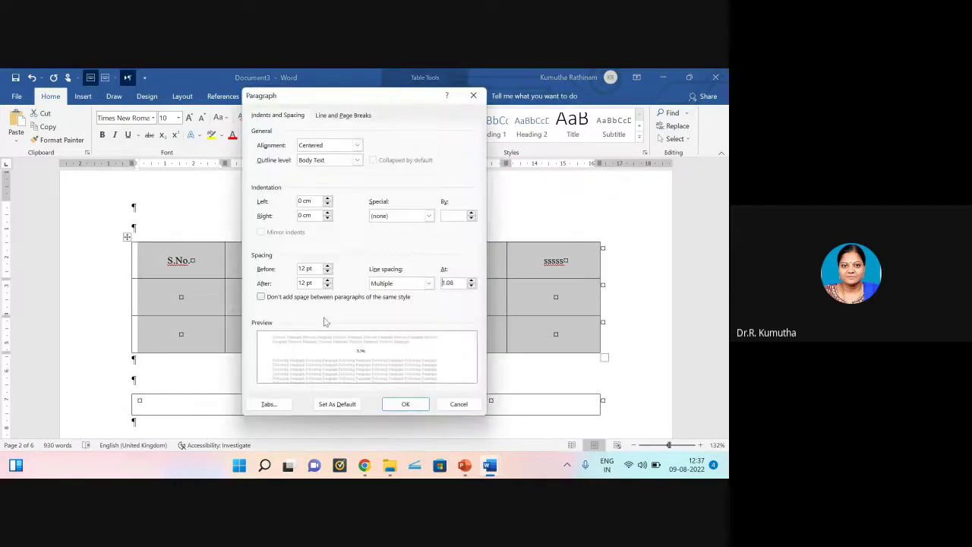
click(329, 272)
click(328, 280)
click(328, 285)
click(329, 285)
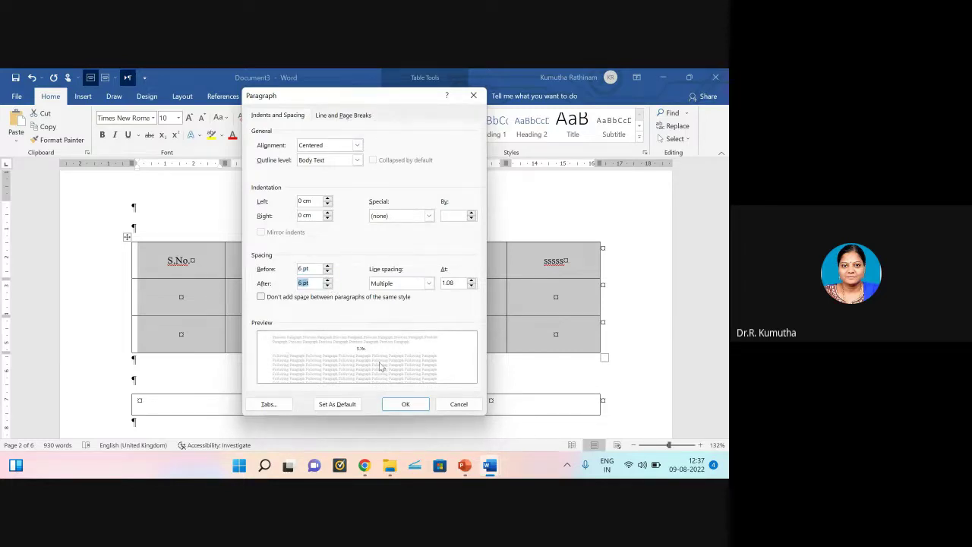
click(398, 405)
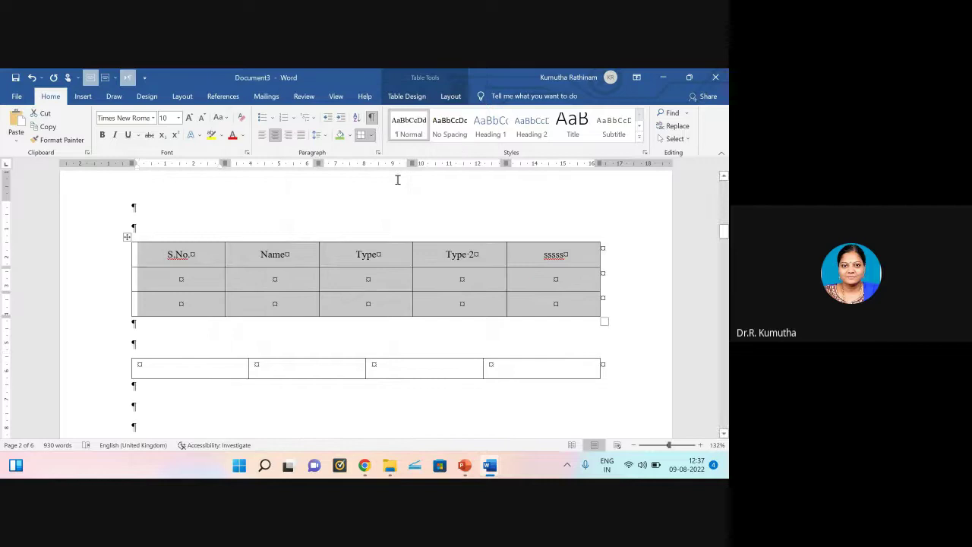
Step: Set the spacing before to 3 pt for all cells of the five-column table, and reduce the spacing after to match
click(325, 136)
click(357, 231)
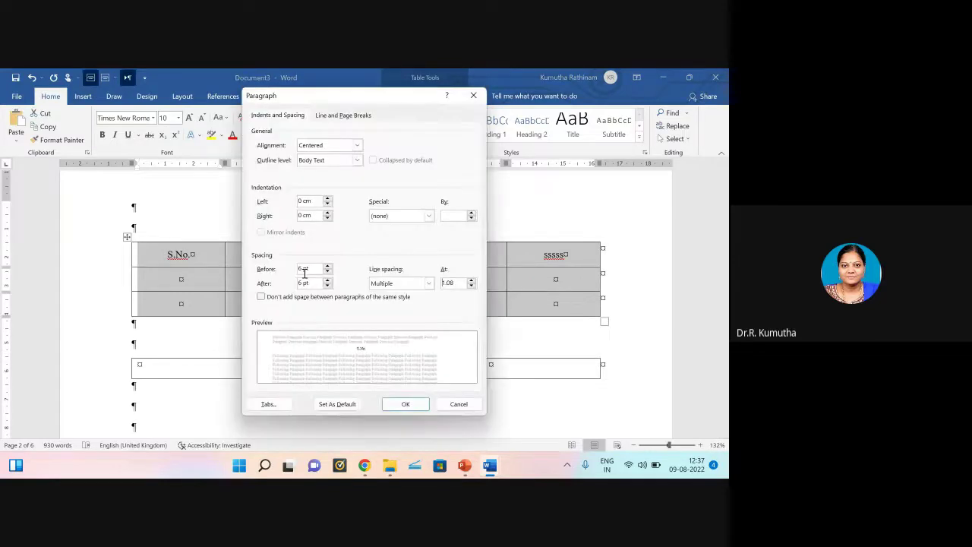
click(328, 266)
click(328, 266)
click(329, 266)
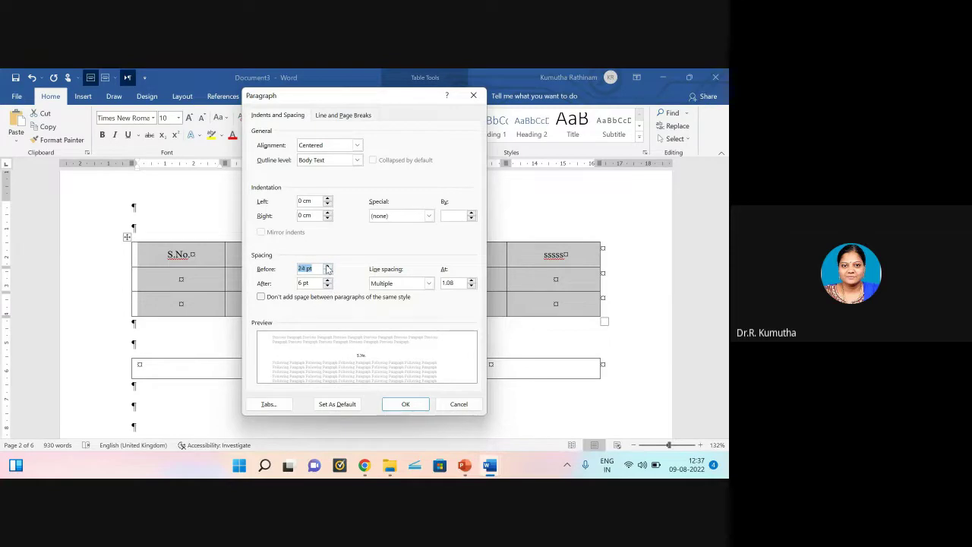
click(306, 269)
drag(305, 269, 296, 272)
text(3)
click(300, 282)
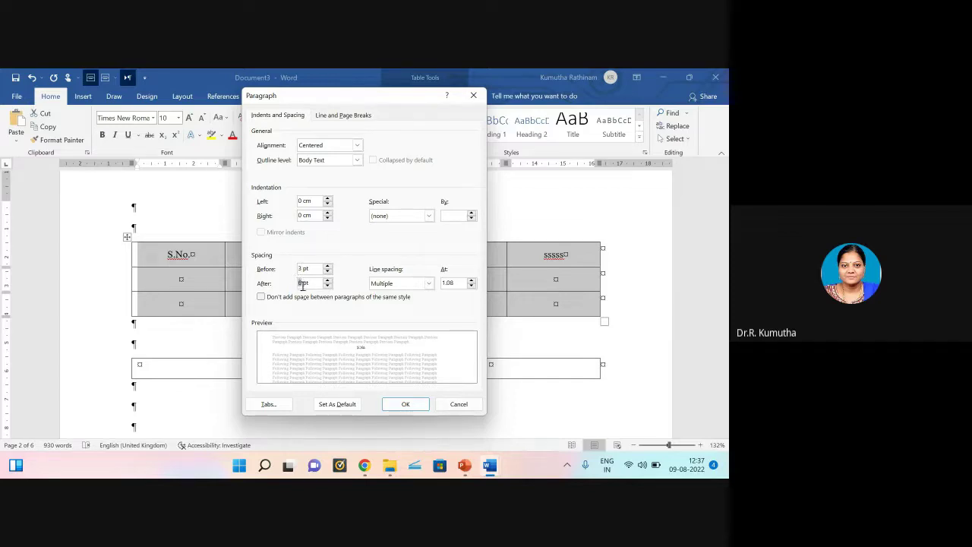
click(400, 404)
click(578, 301)
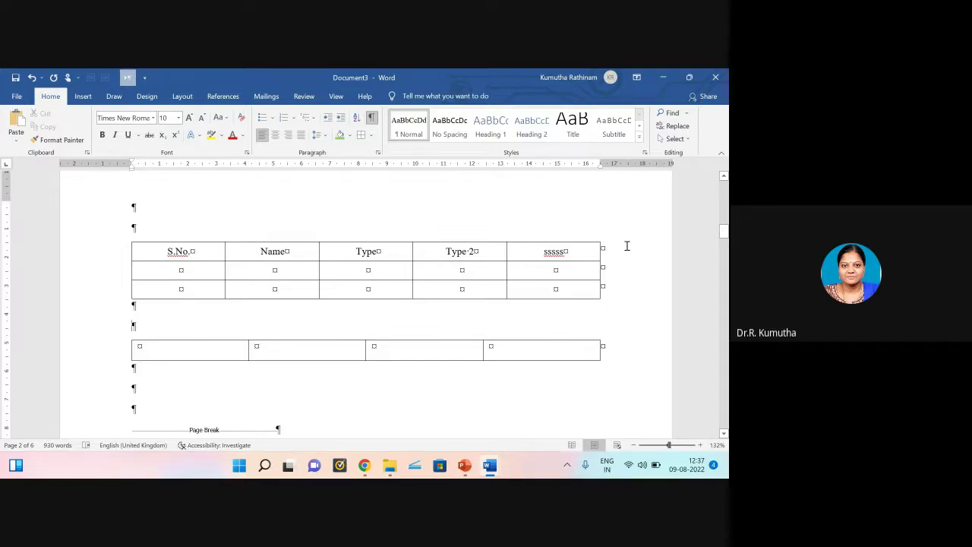
Step: Make the text of the table's heading row bold
drag(171, 251, 553, 251)
click(102, 134)
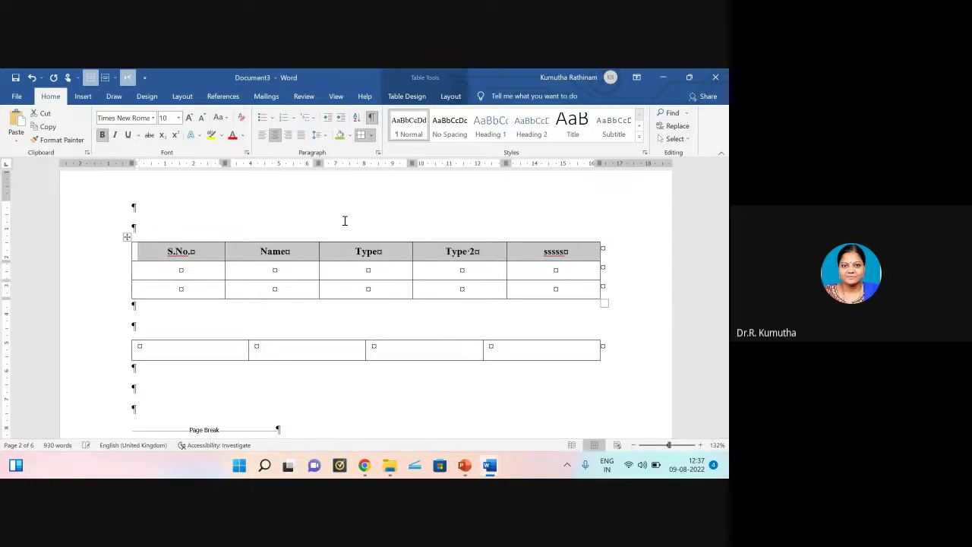
click(363, 291)
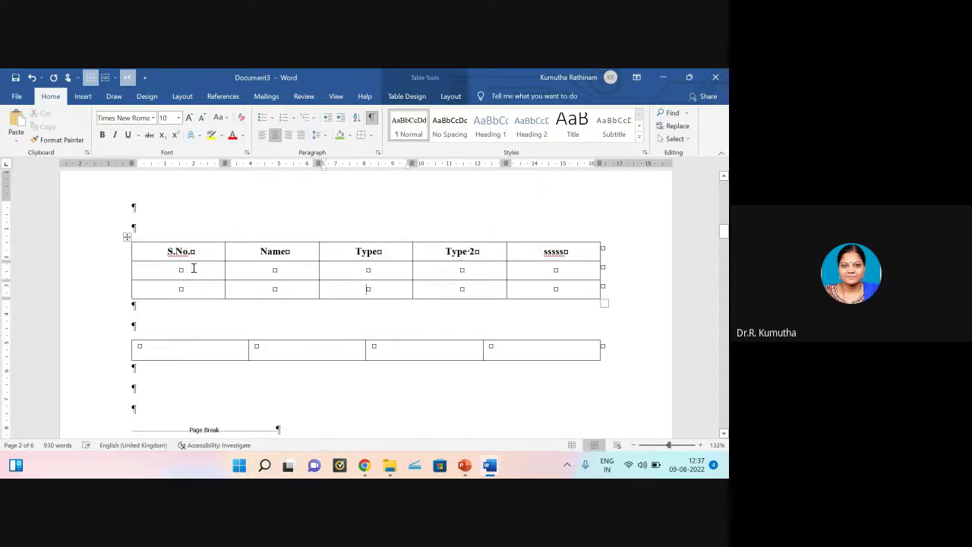
Step: Narrow the S.No. column and apply automatic numbering to its two cells below the heading
drag(225, 245, 161, 289)
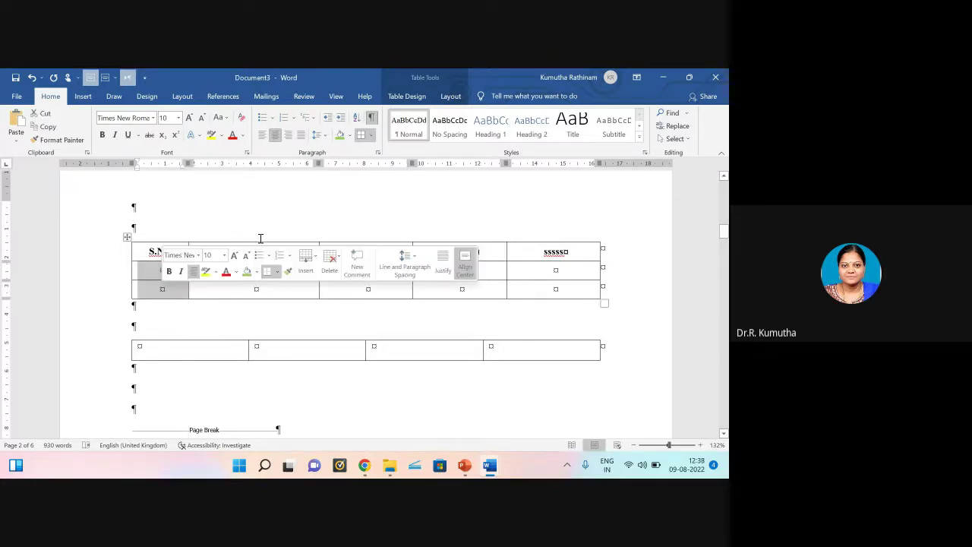
click(284, 119)
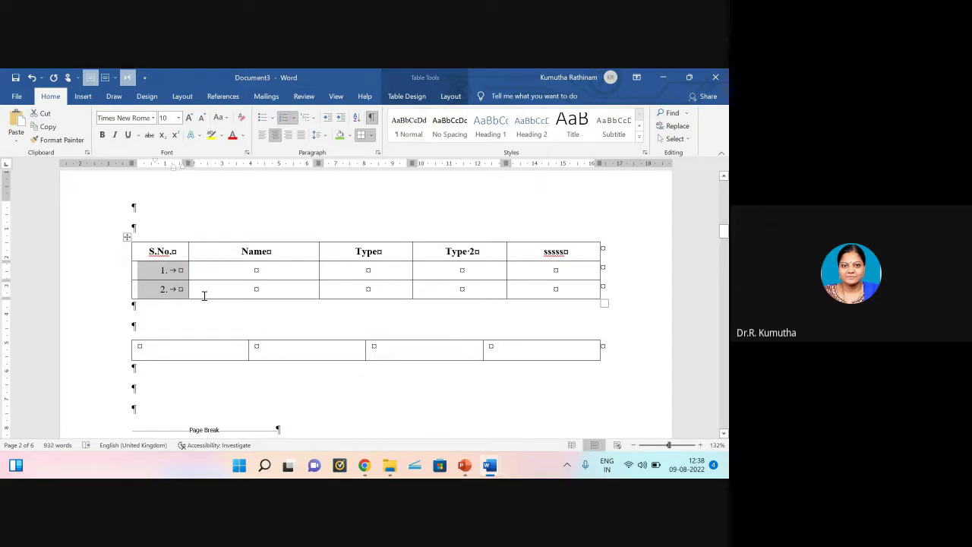
Step: Add four more rows to the numbered table so that the serial numbers run to 6
click(609, 288)
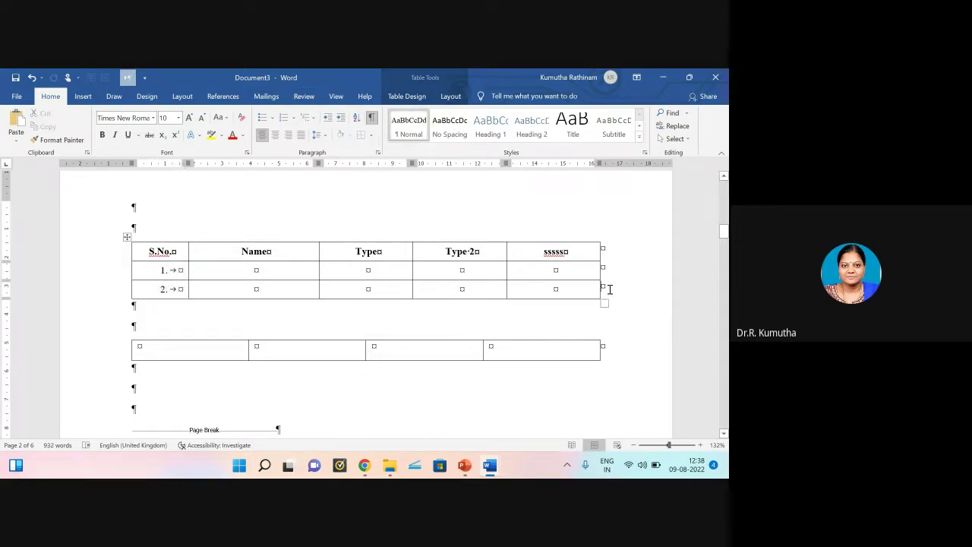
key(Return)
key(Return)
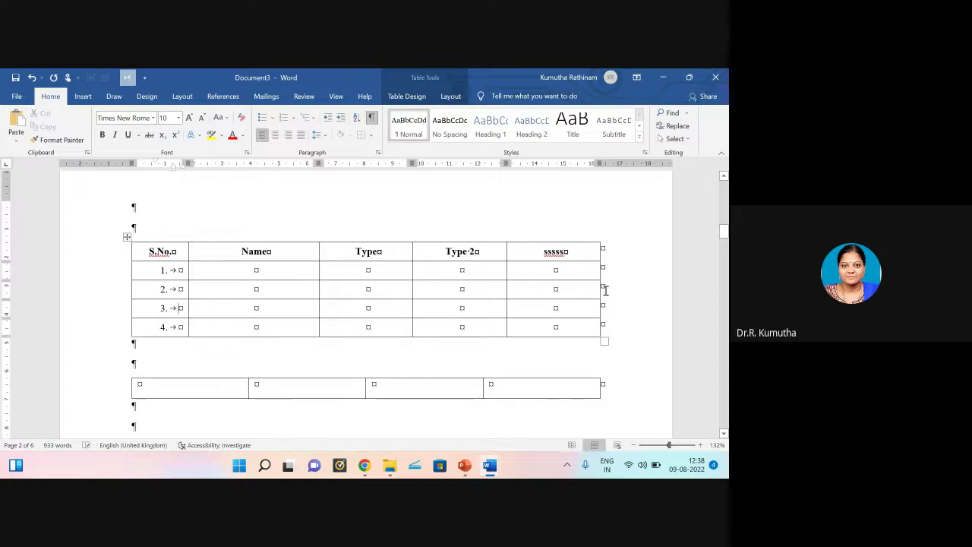
click(606, 304)
key(Return)
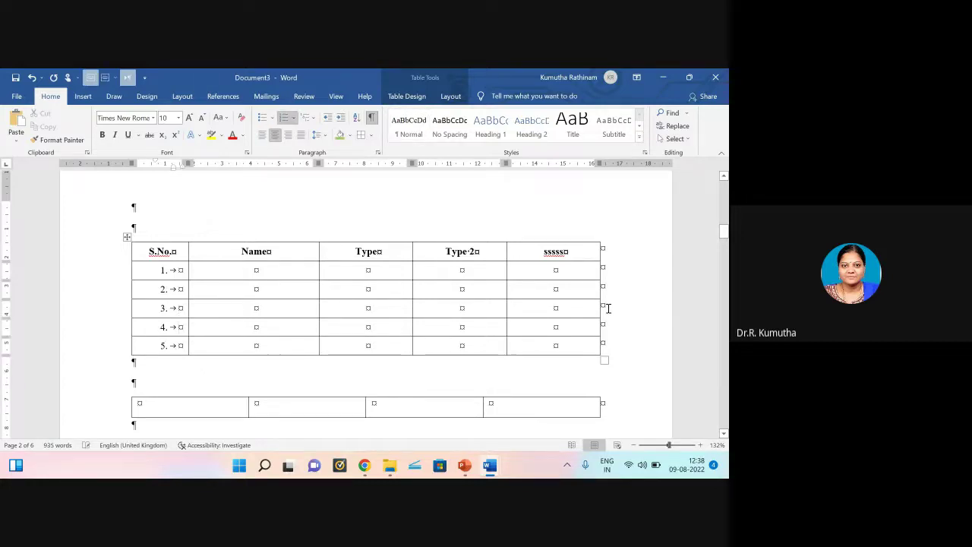
click(607, 306)
key(Return)
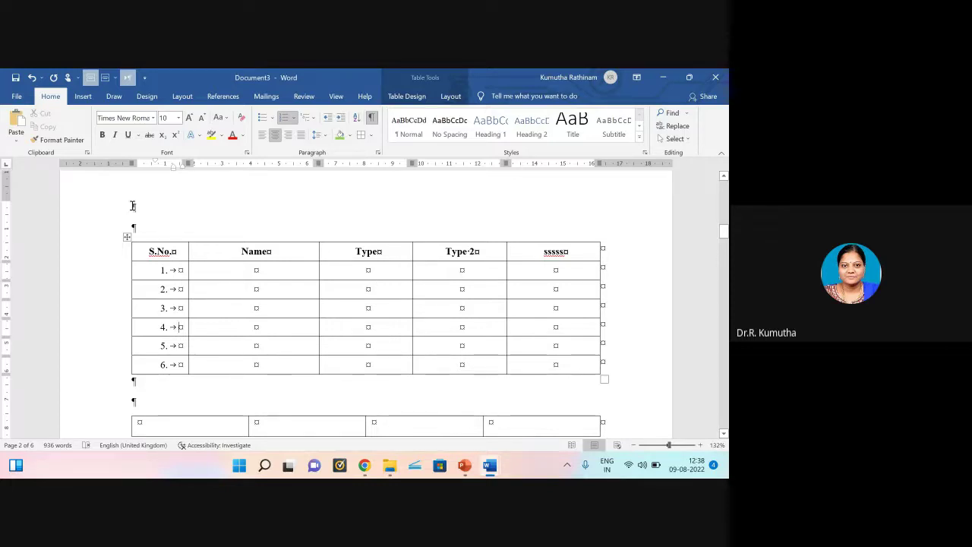
click(81, 96)
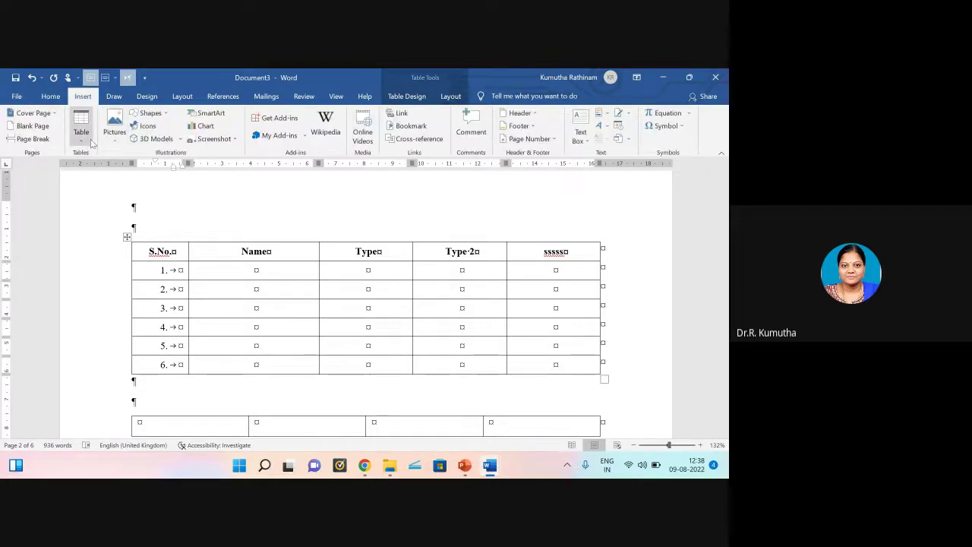
click(88, 138)
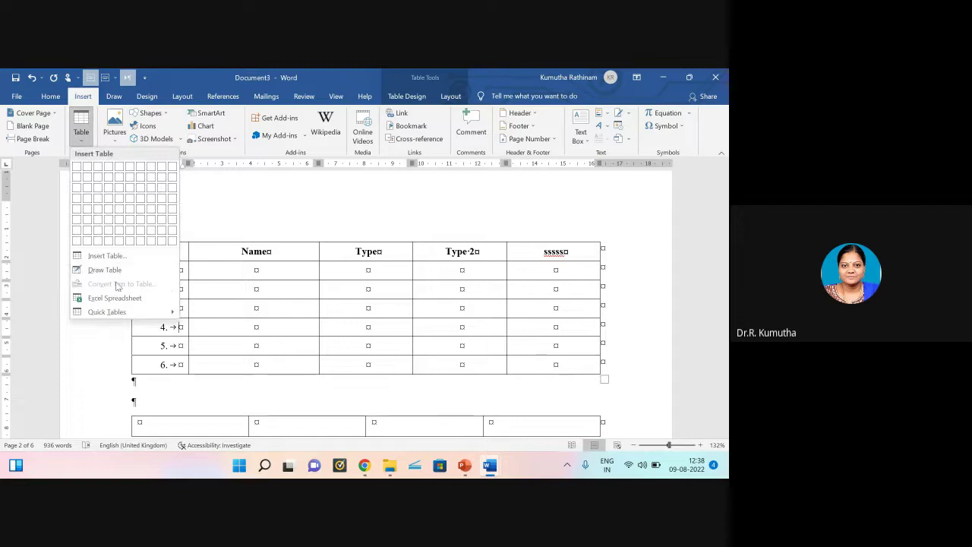
click(227, 219)
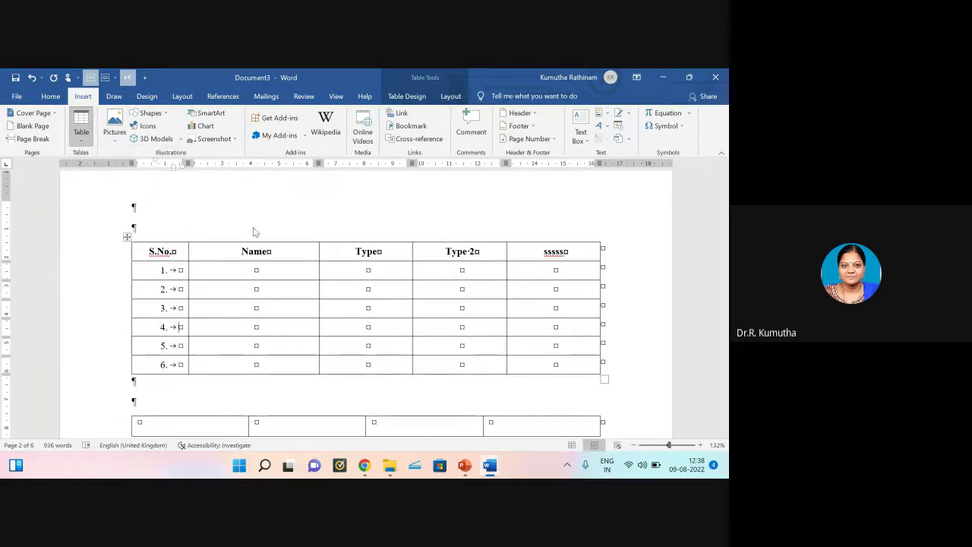
Step: Preview several plain and coloured banded table styles on the whole numbered table without keeping any of them
click(127, 237)
click(409, 96)
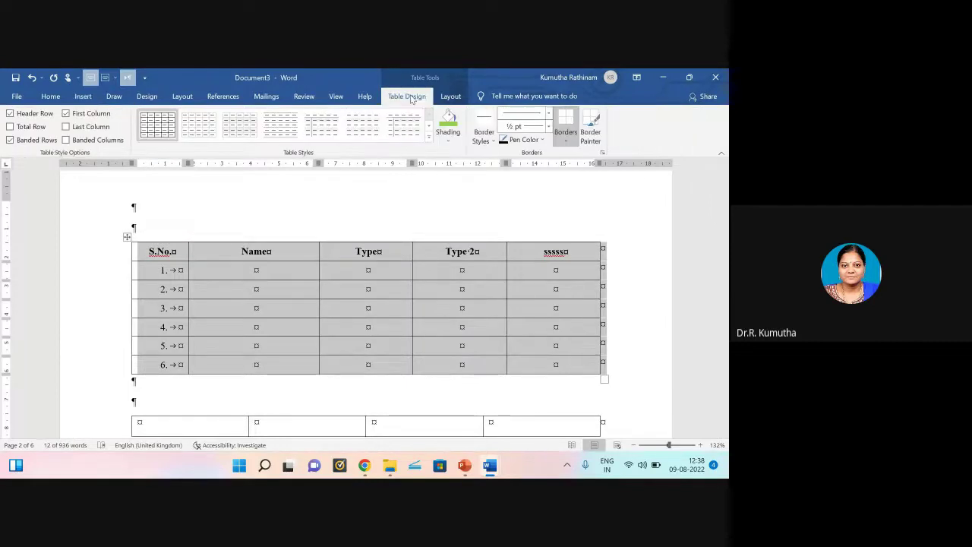
click(211, 134)
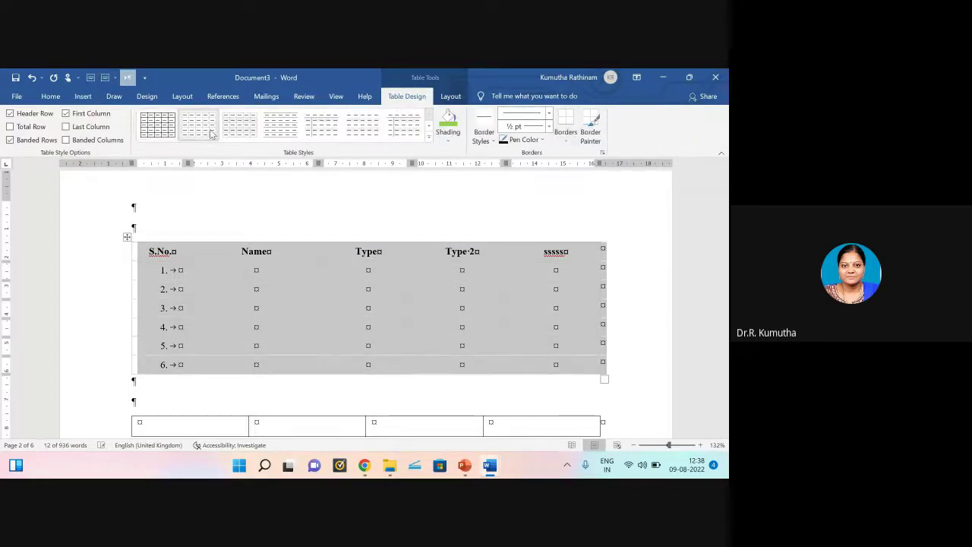
click(281, 128)
click(327, 134)
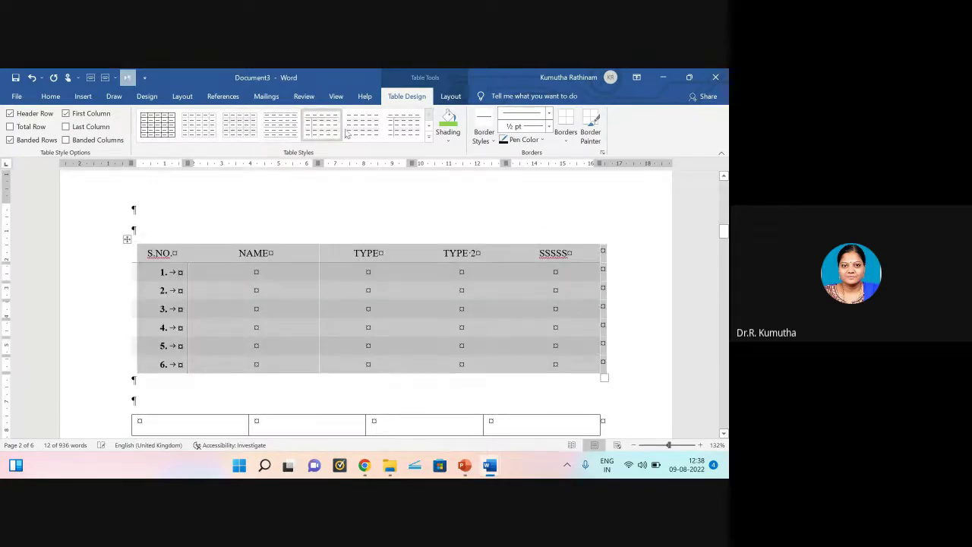
click(402, 125)
click(429, 127)
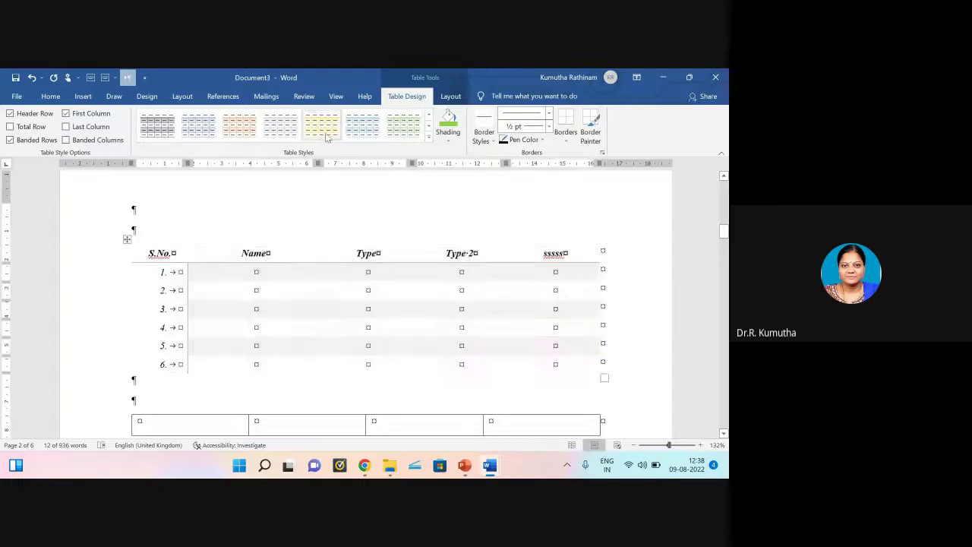
click(403, 129)
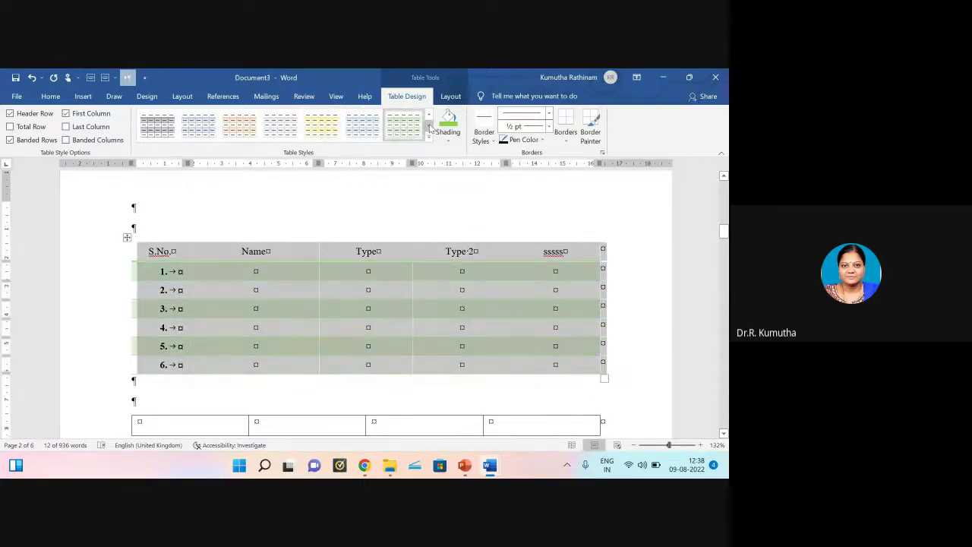
click(429, 127)
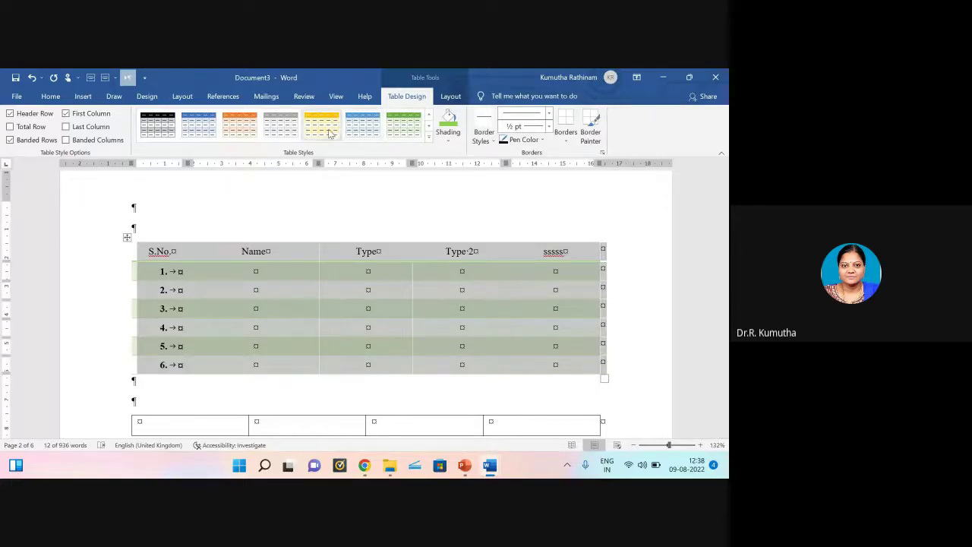
scroll(341, 136, up, 1)
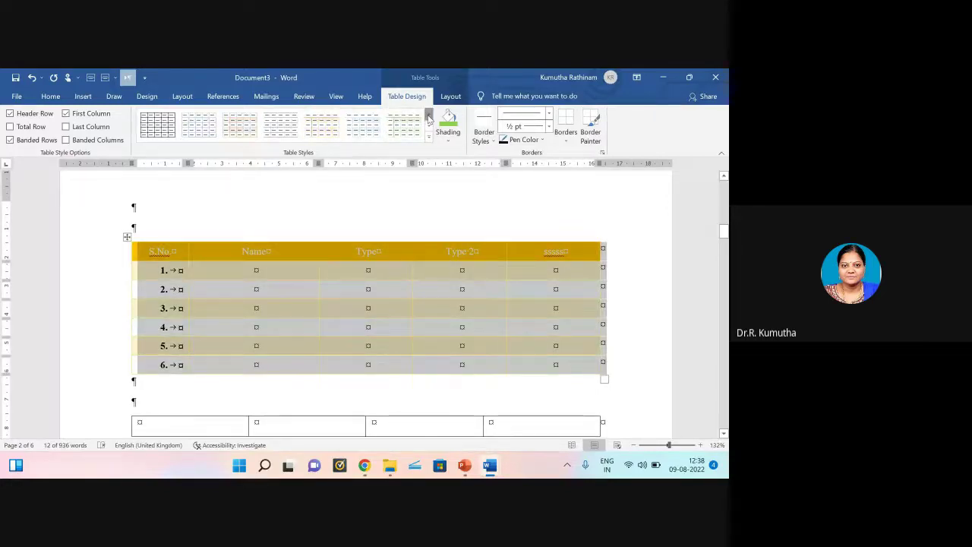
click(308, 176)
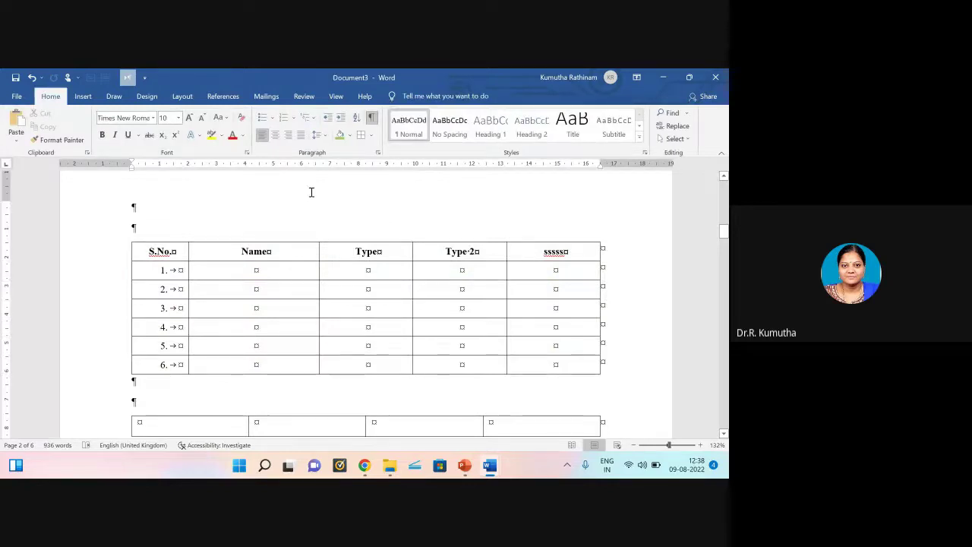
Step: Move the whole numbered table further down the document, below the empty four-column table, and undo the move
scroll(321, 302, up, 2)
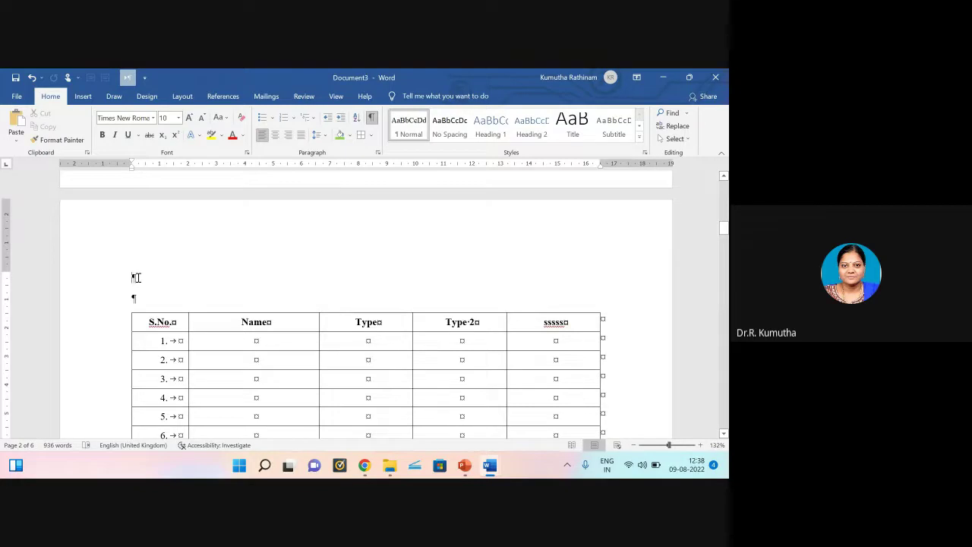
scroll(124, 284, down, 4)
scroll(141, 241, up, 1)
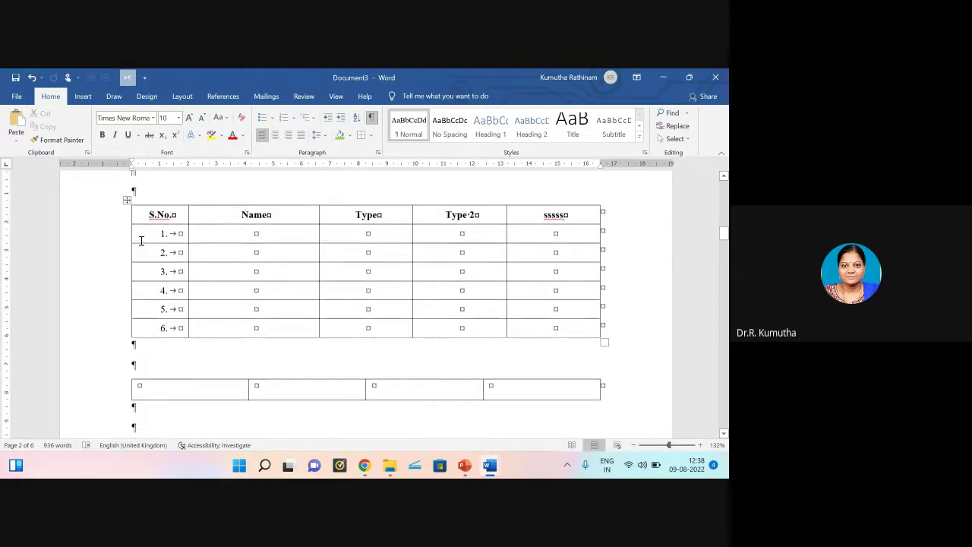
drag(127, 200, 236, 331)
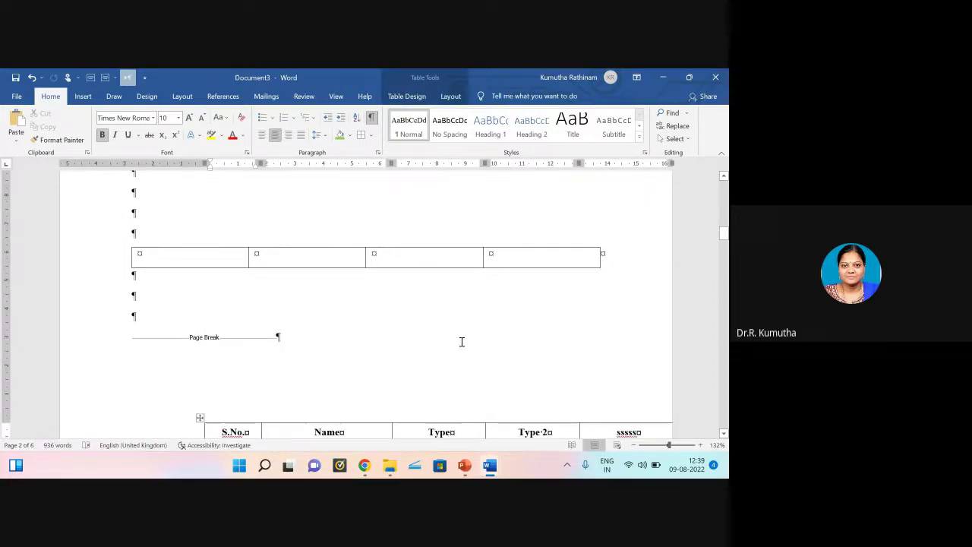
scroll(441, 335, down, 2)
scroll(440, 330, up, 4)
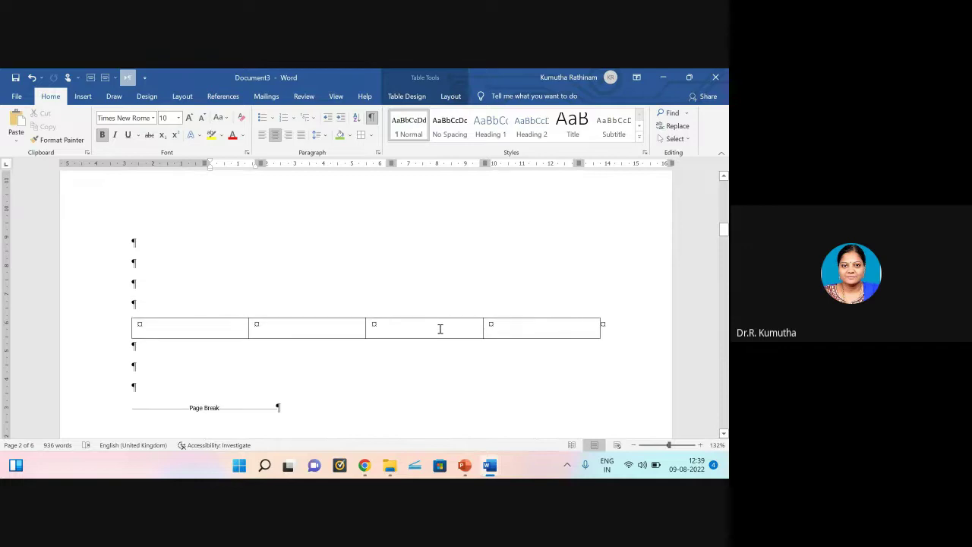
key(ctrl+z)
key(ctrl+z)
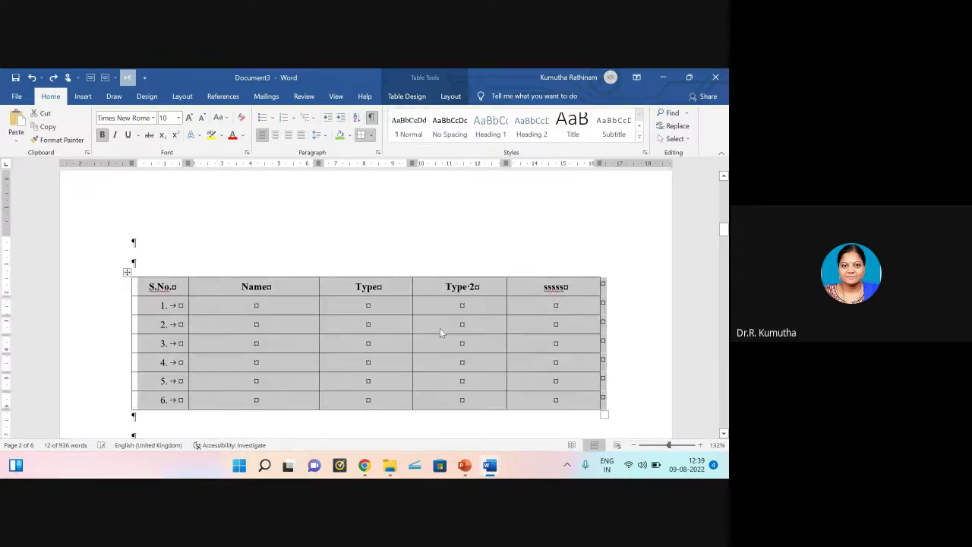
Step: Select the Name to sssss columns of the numbered table and insert four columns to their right
scroll(403, 270, down, 1)
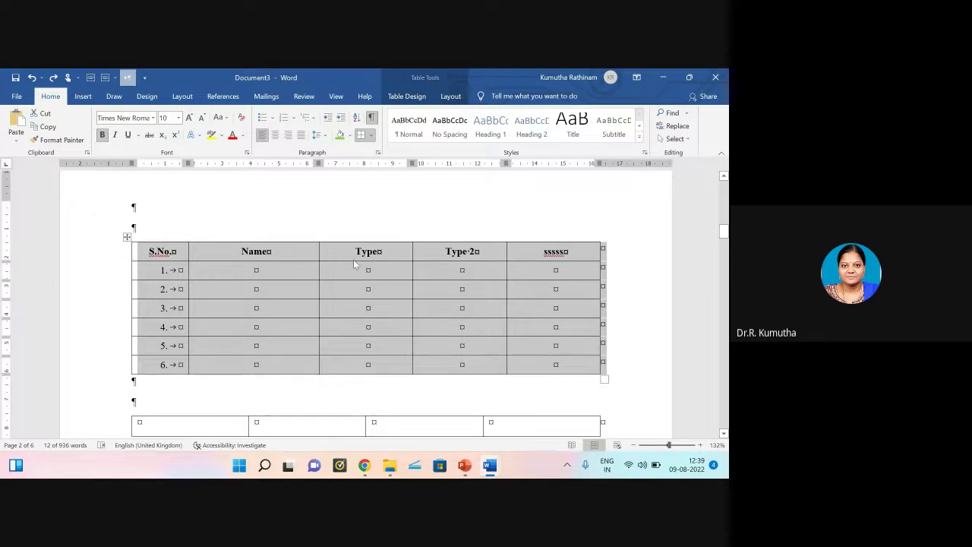
click(300, 251)
drag(407, 295, 537, 363)
right_click(407, 311)
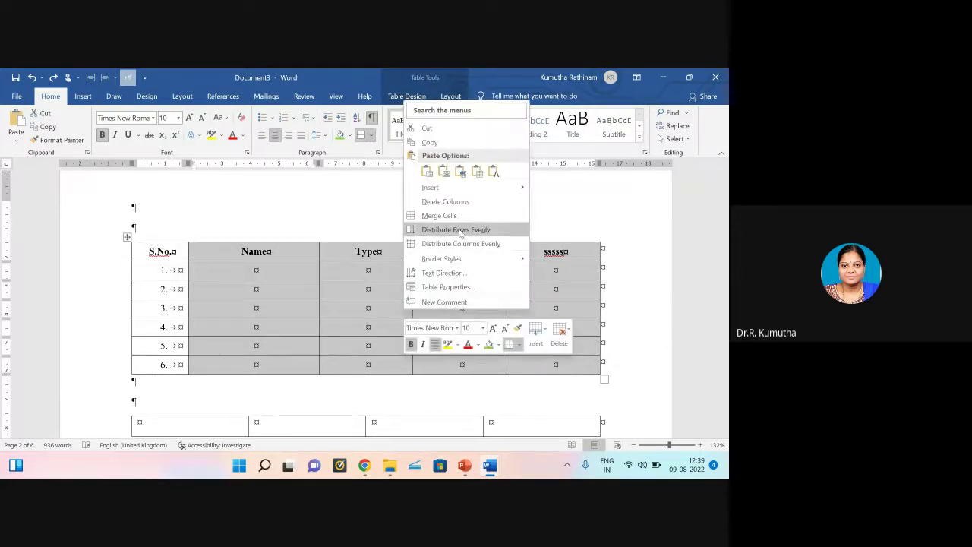
mouse_move(466, 187)
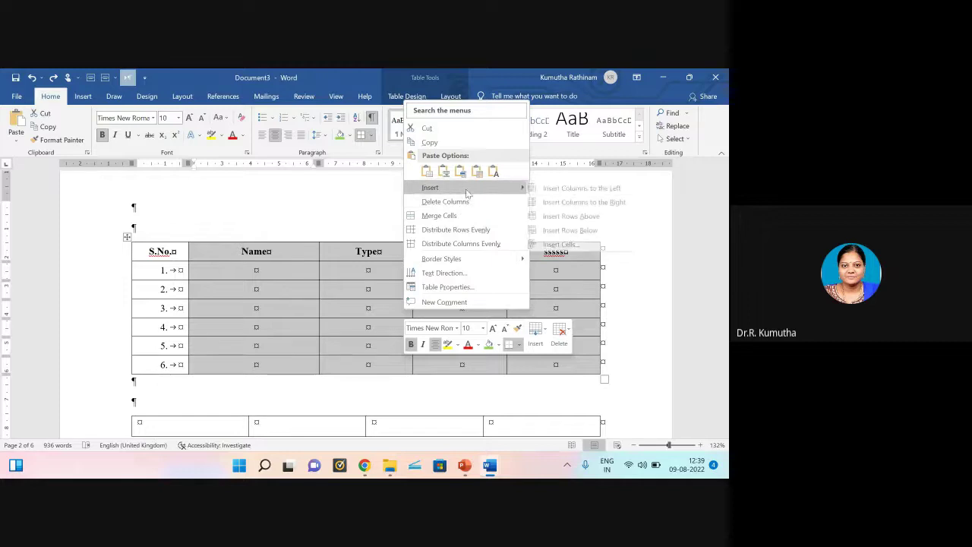
click(602, 202)
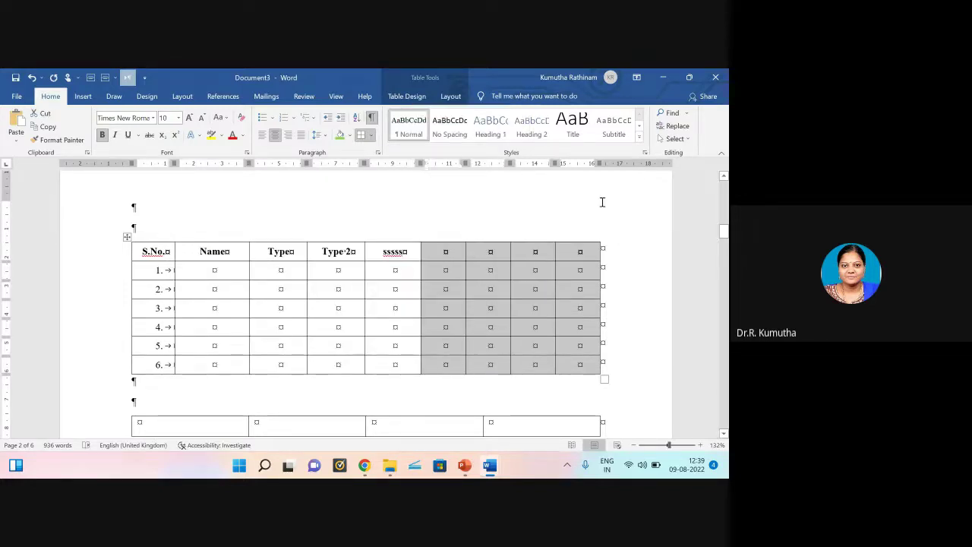
Step: Repeat the four-column insertion several times to keep adding empty columns at the table's right end
key(F4)
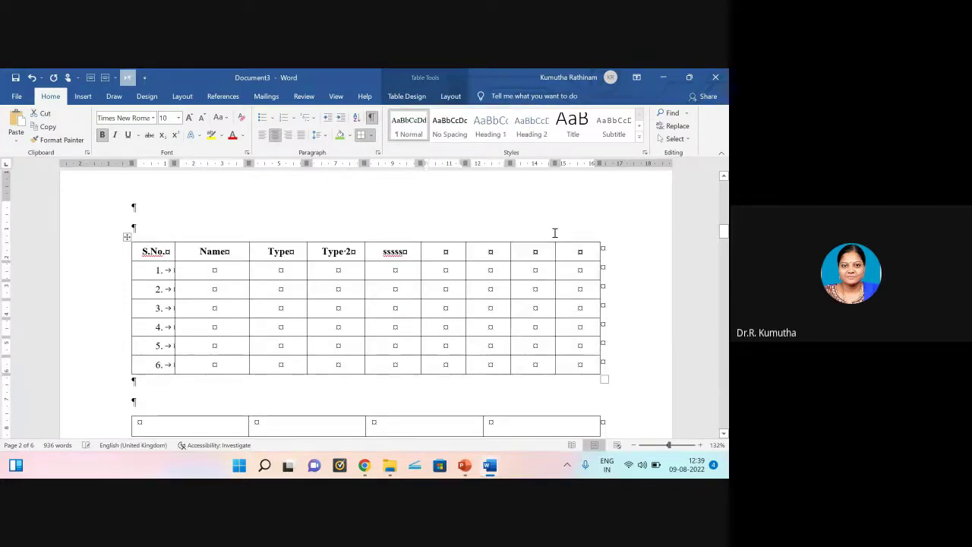
key(F4)
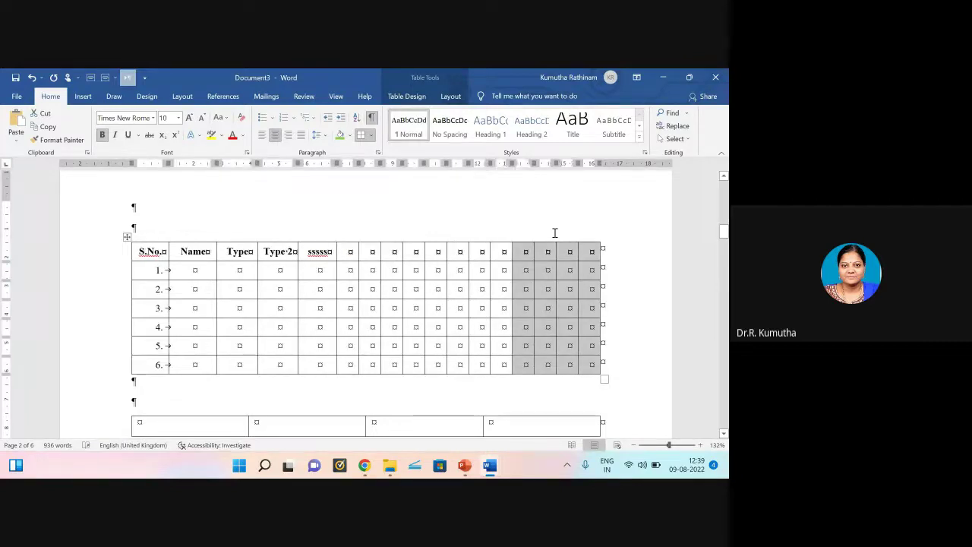
key(F4)
key(F4)
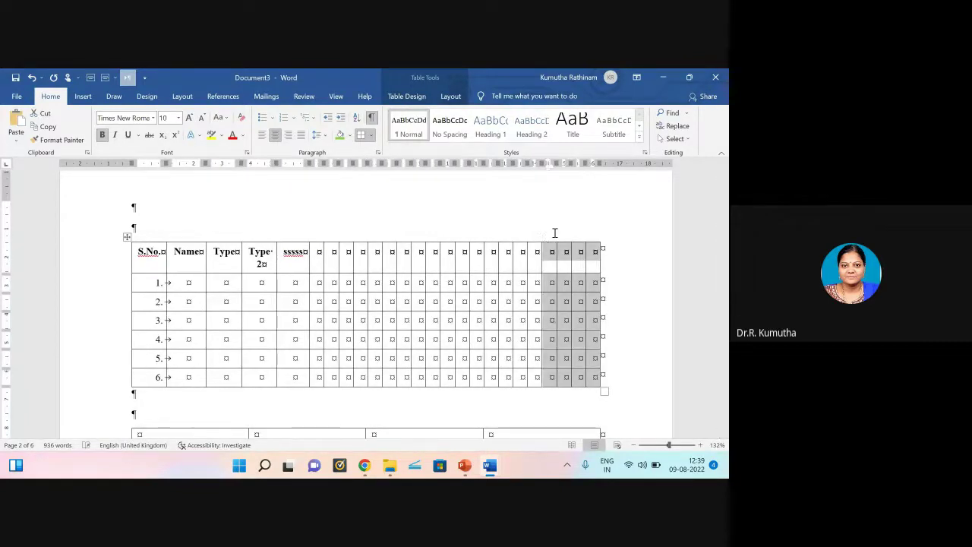
key(F4)
key(F4)
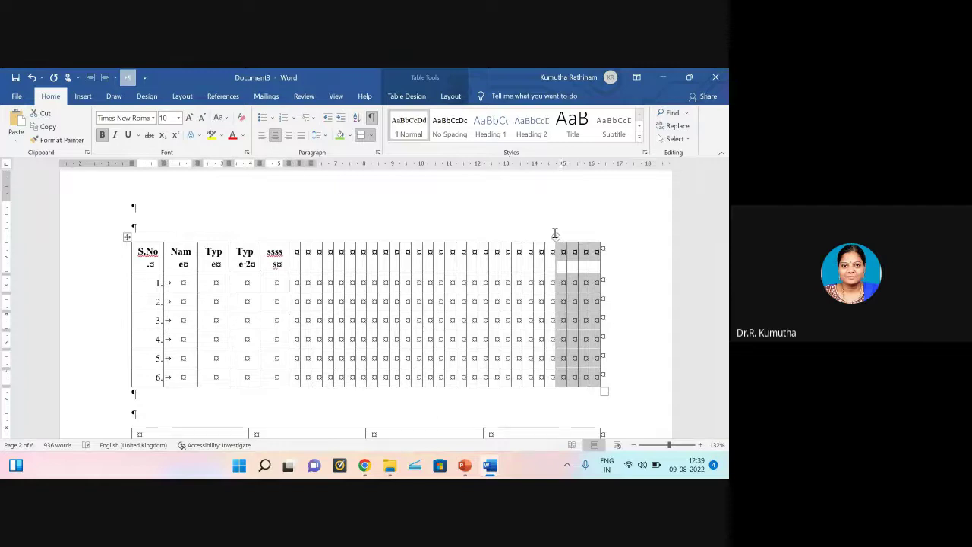
key(F4)
key(F4)
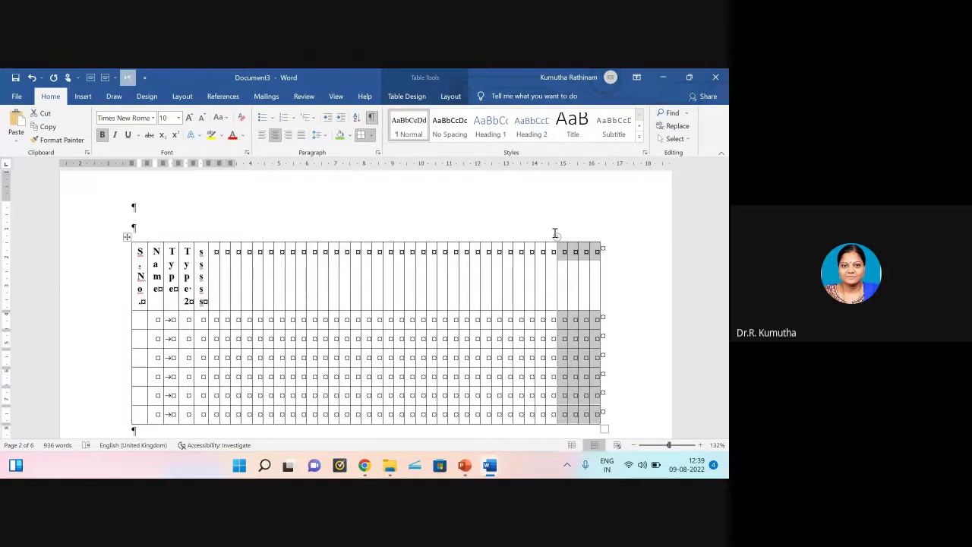
key(F4)
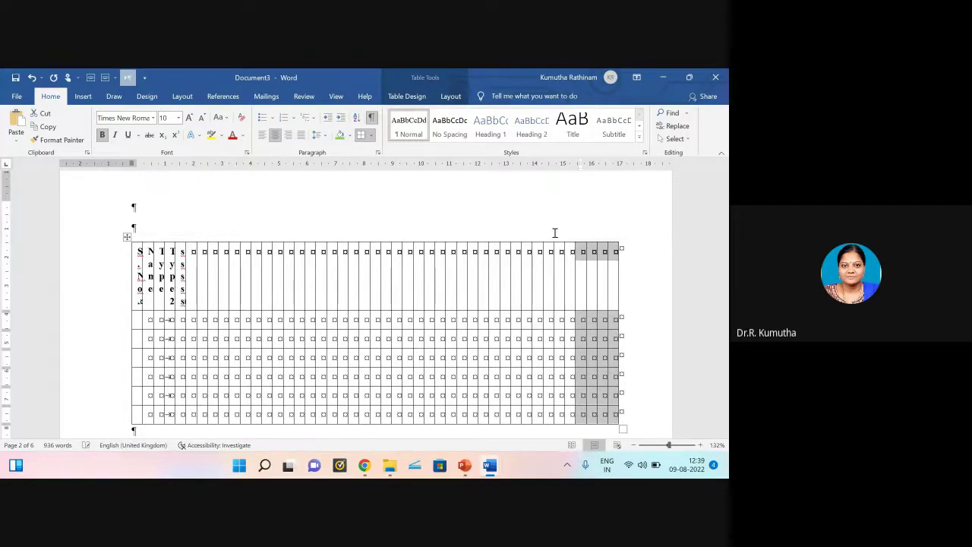
Step: Undo all the column insertions made in the numbered table
click(554, 232)
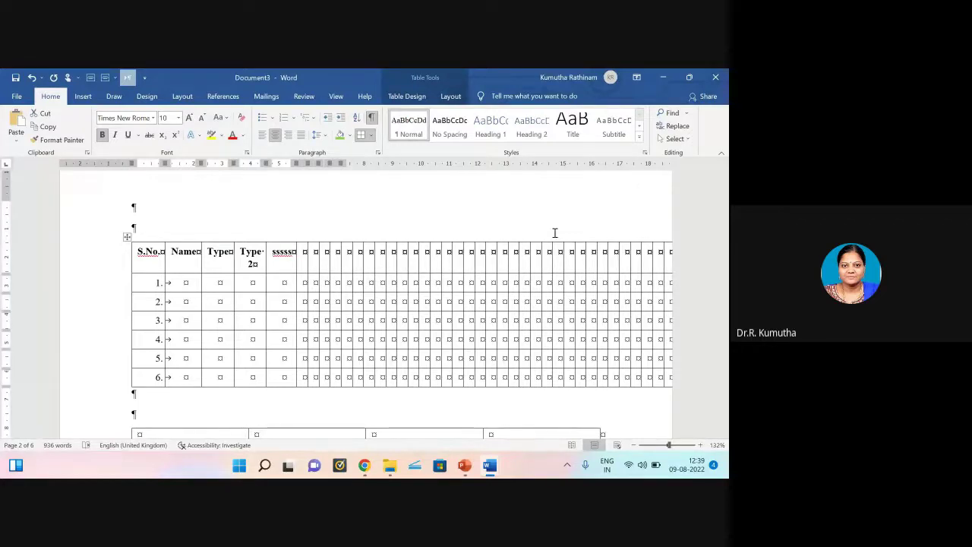
key(ctrl+z)
key(ctrl+y)
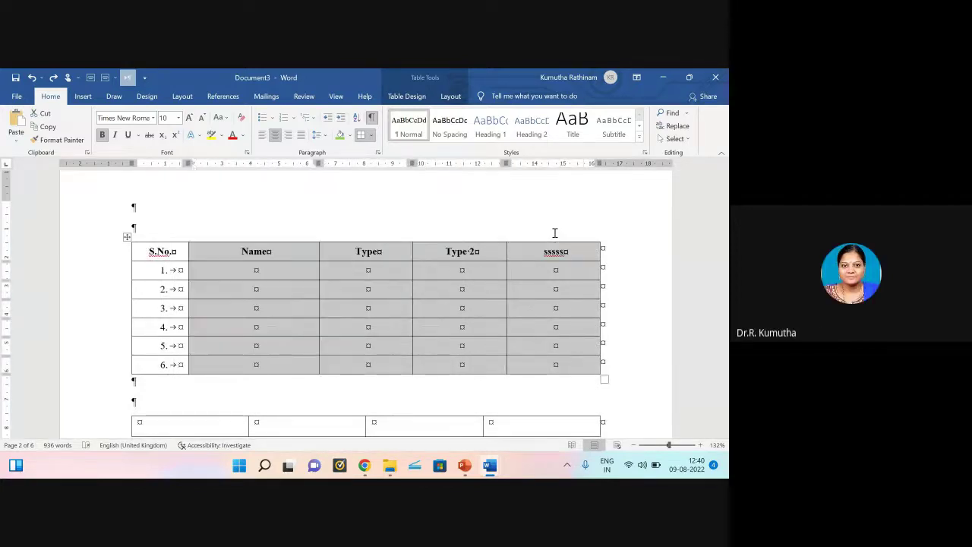
Step: Insert four new columns to the right of the sssss column, based on the selected Name to sssss columns
click(258, 270)
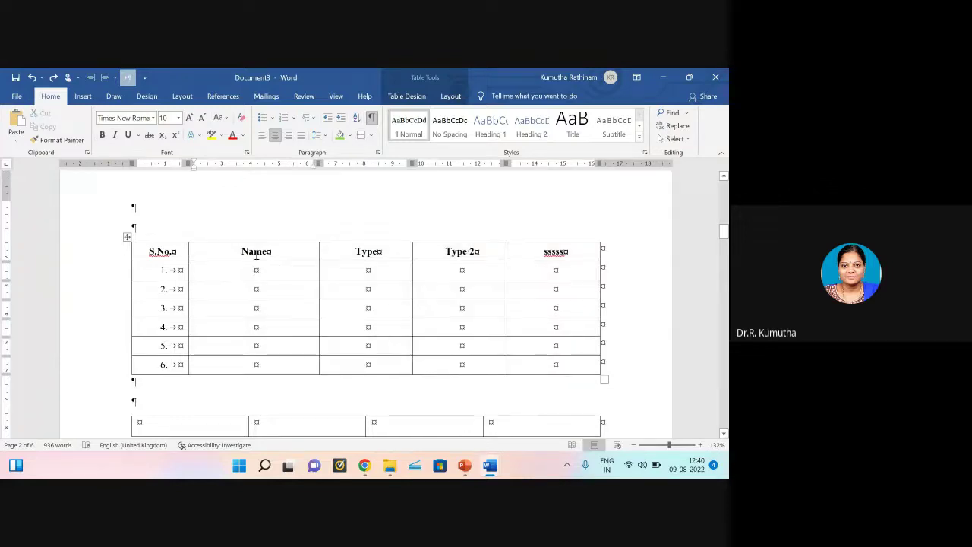
drag(256, 256, 552, 362)
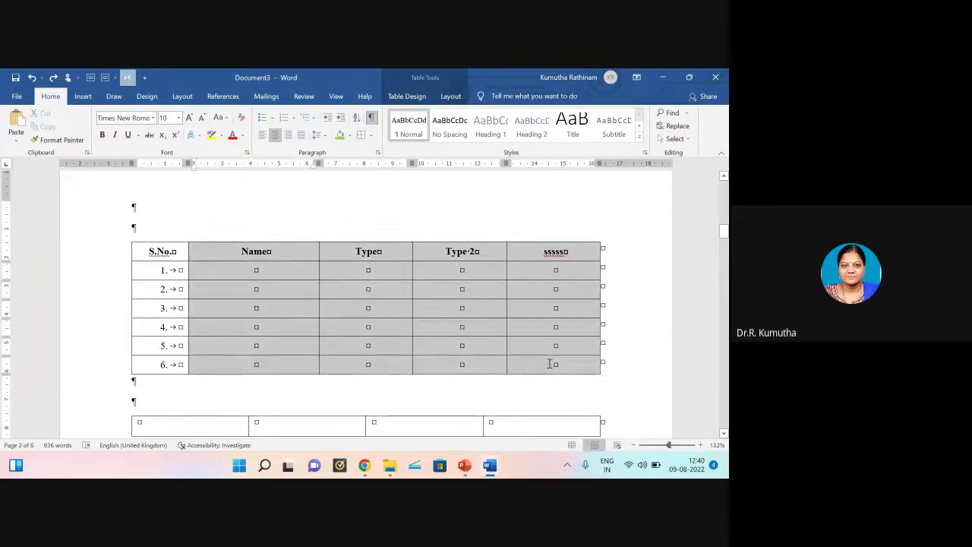
right_click(401, 306)
mouse_move(454, 179)
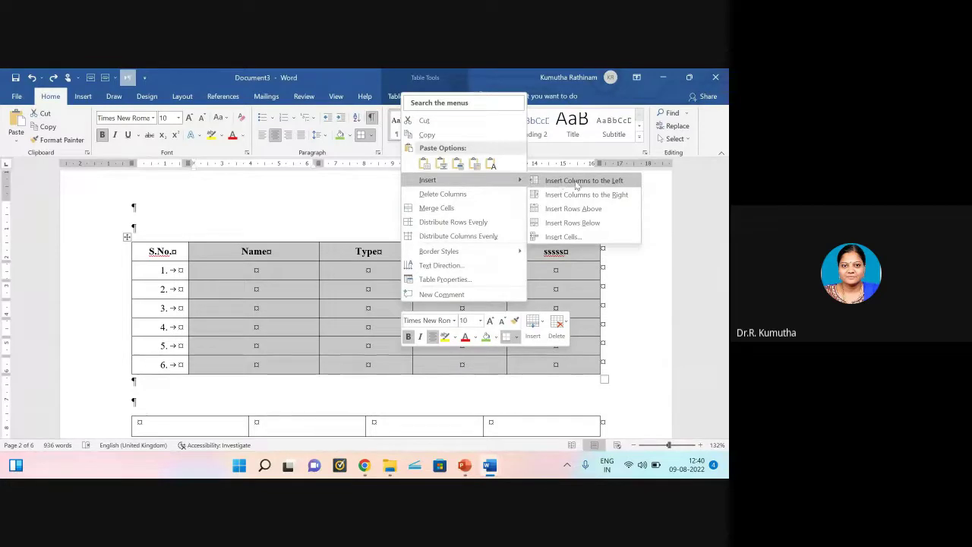
click(589, 195)
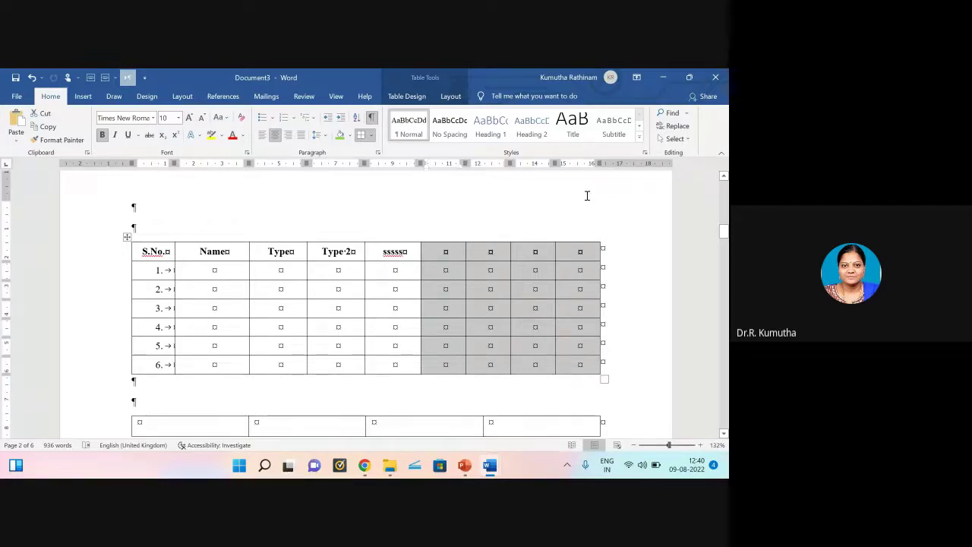
right_click(457, 261)
click(462, 256)
drag(462, 256, 531, 384)
click(341, 248)
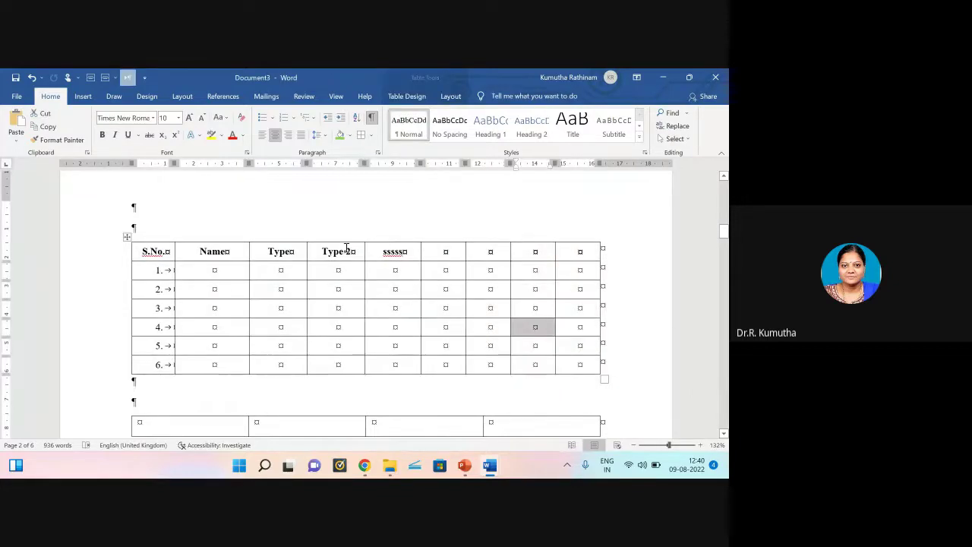
Step: Select the four empty columns right of the sssss column and insert four more columns to their right
drag(426, 253, 594, 369)
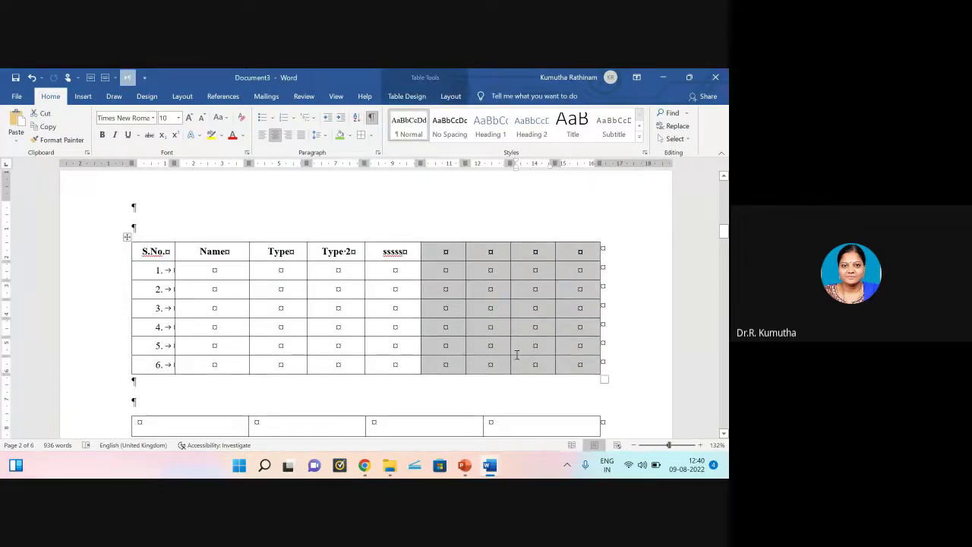
right_click(452, 357)
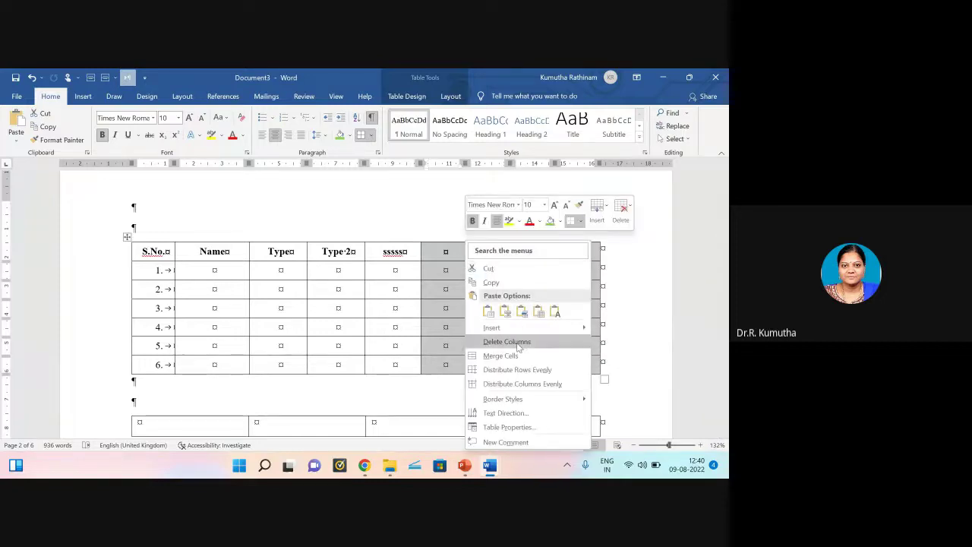
mouse_move(522, 332)
click(629, 344)
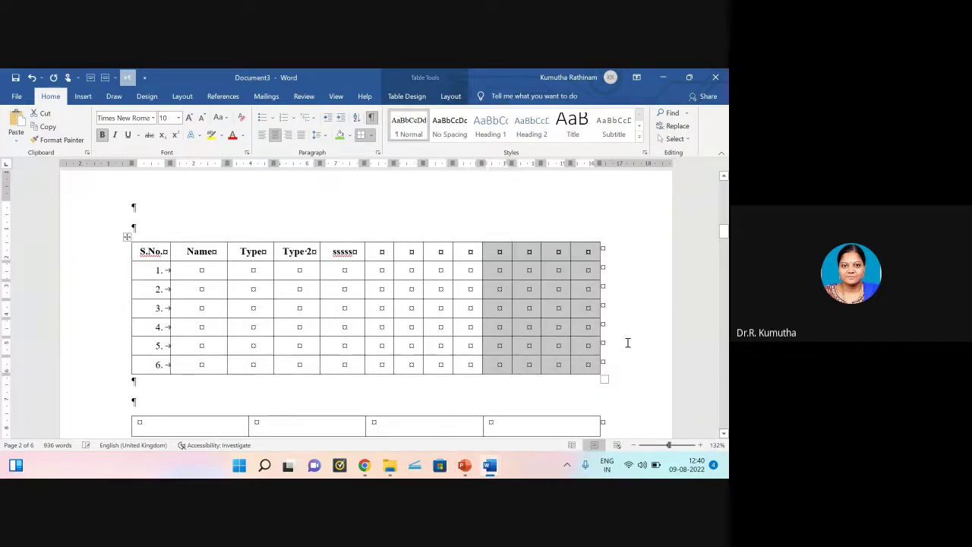
Step: Repeat the four-column insertion seven times at the right end of the numbered table
key(F4)
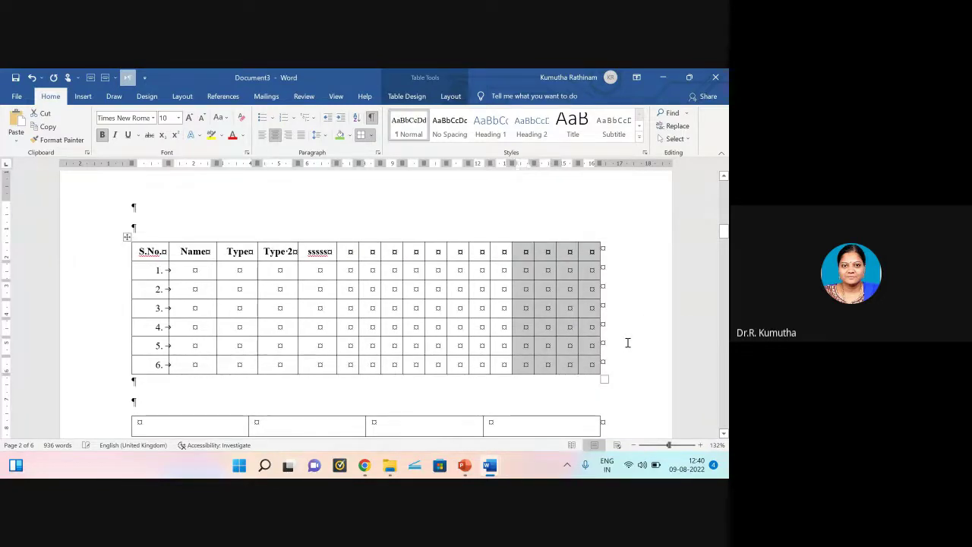
key(F4)
key(F4)
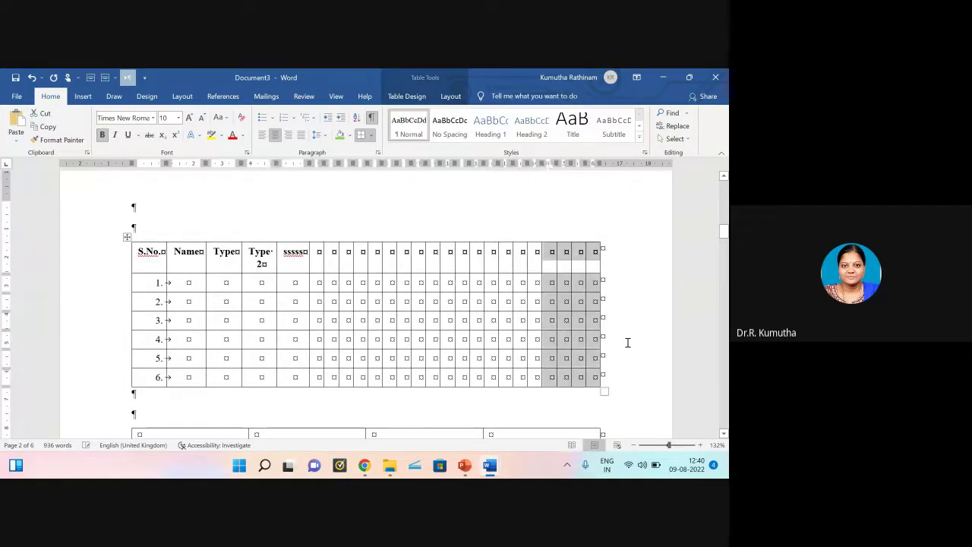
key(F4)
key(F4)
key(F4)
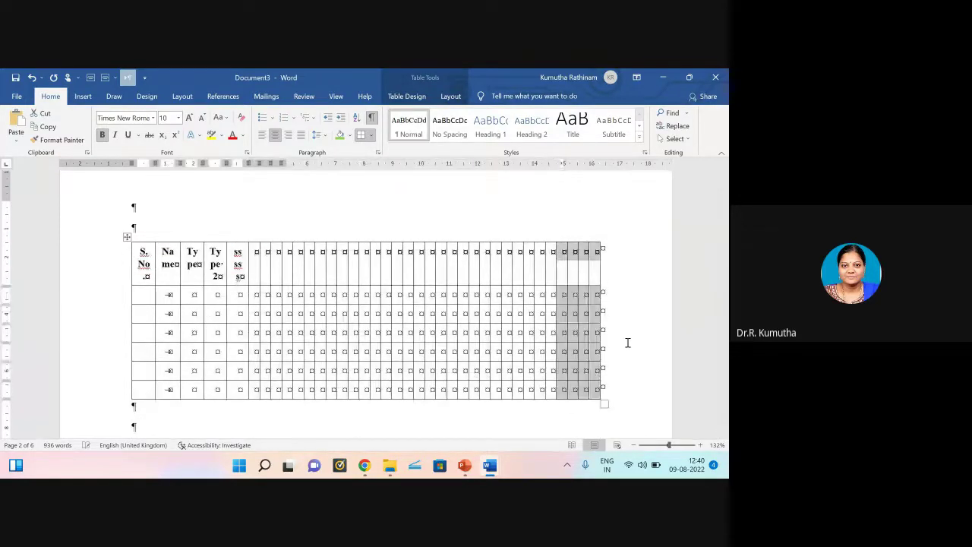
key(F4)
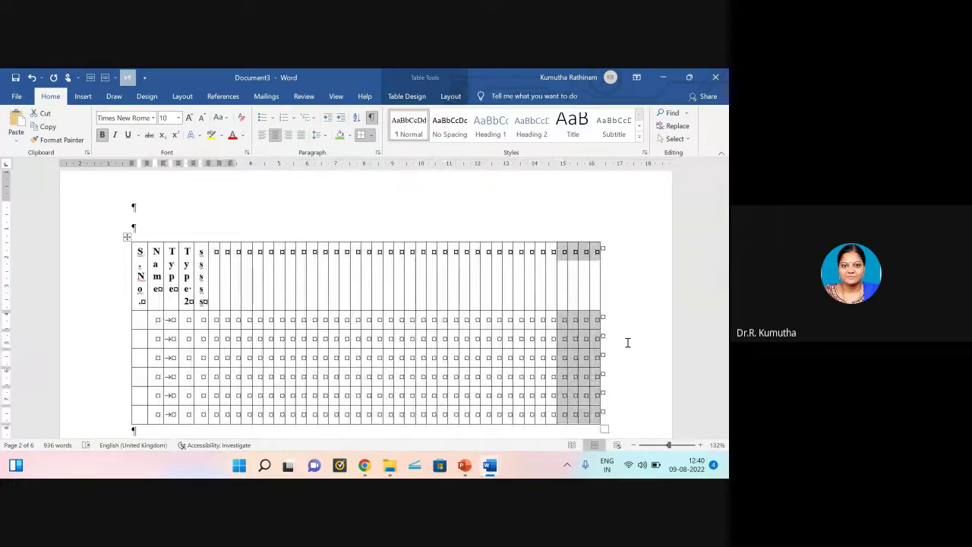
Step: Undo the latest column insertions in the numbered table and reapply them
key(ctrl+z)
click(322, 207)
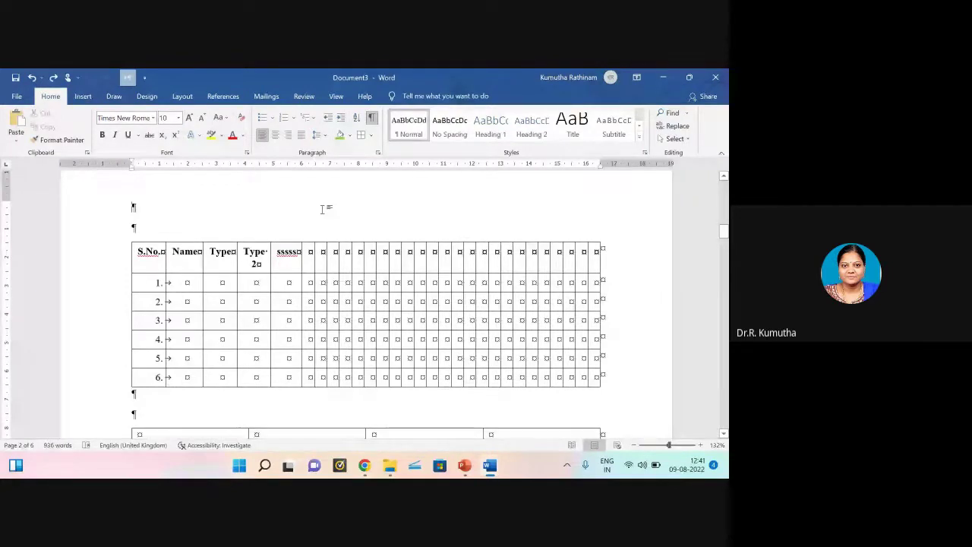
key(ctrl+y)
key(ctrl+z)
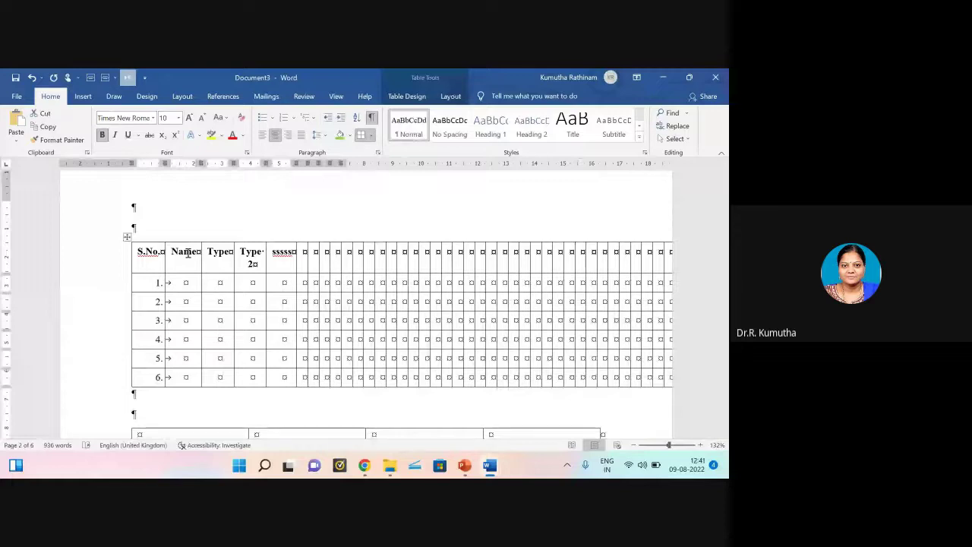
Step: Apply AutoFit to Window to the whole numbered table
right_click(188, 253)
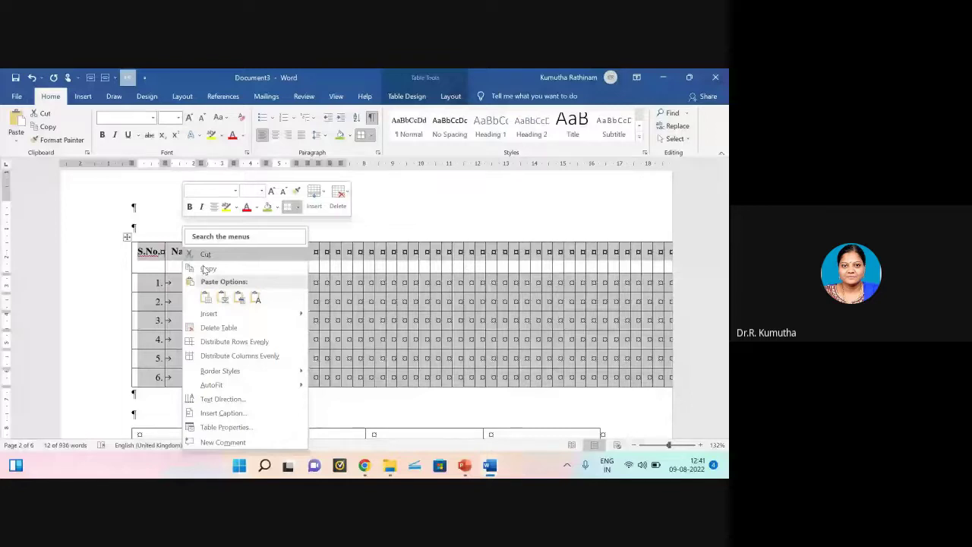
mouse_move(216, 385)
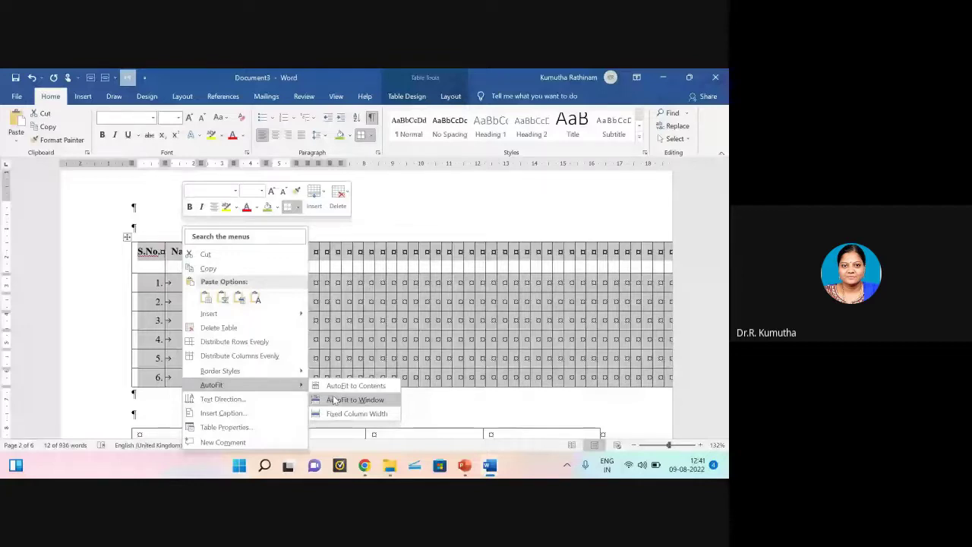
click(335, 401)
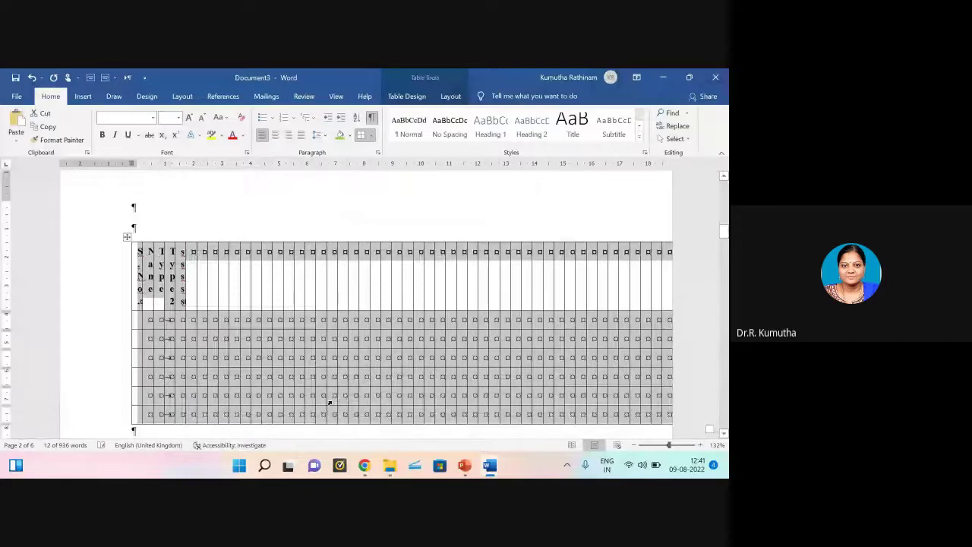
Step: Draw a right triangle shape about 2.2 cm high and 2.7 cm wide above the numbered table
click(83, 96)
click(115, 125)
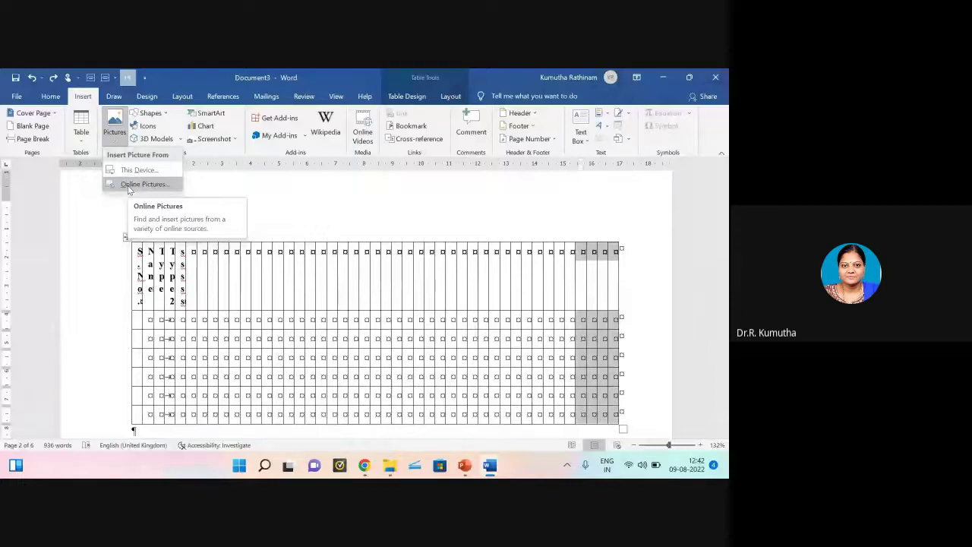
click(149, 113)
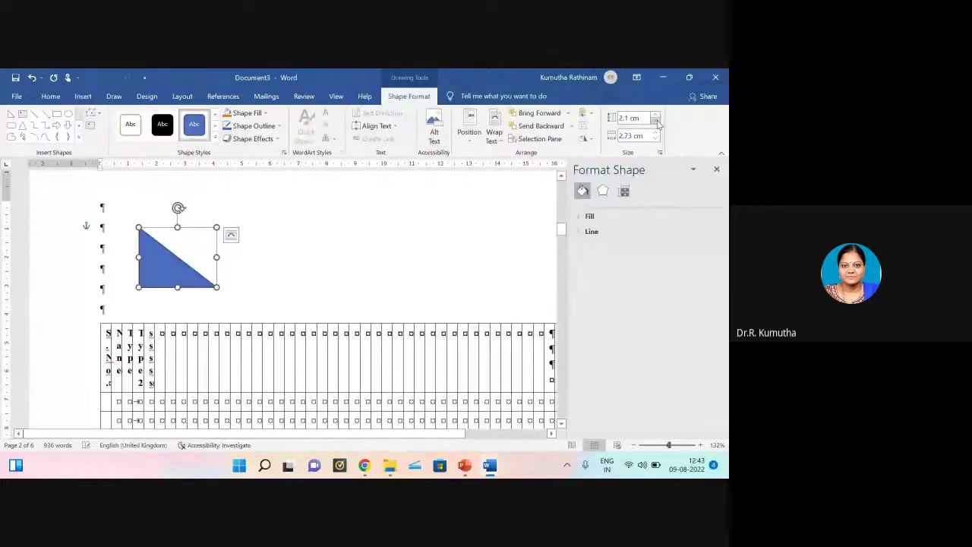
Step: Try reducing the right triangle's height to 0.6 cm in small increments, and undo the height changes
click(655, 121)
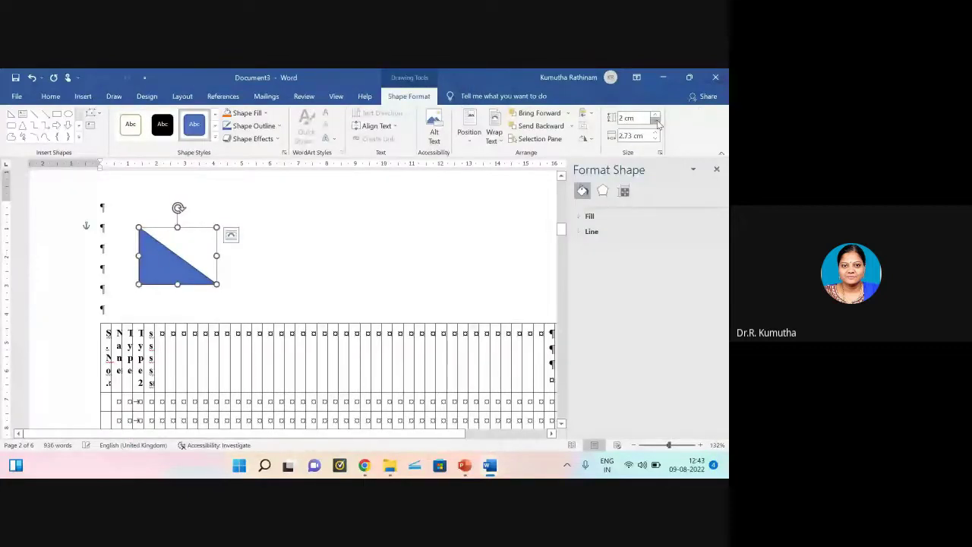
click(656, 122)
click(656, 121)
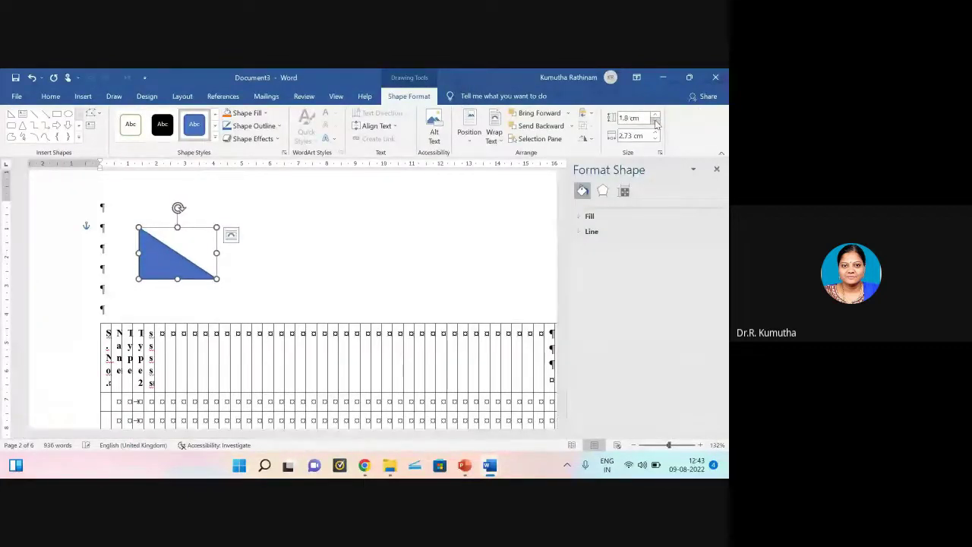
click(656, 122)
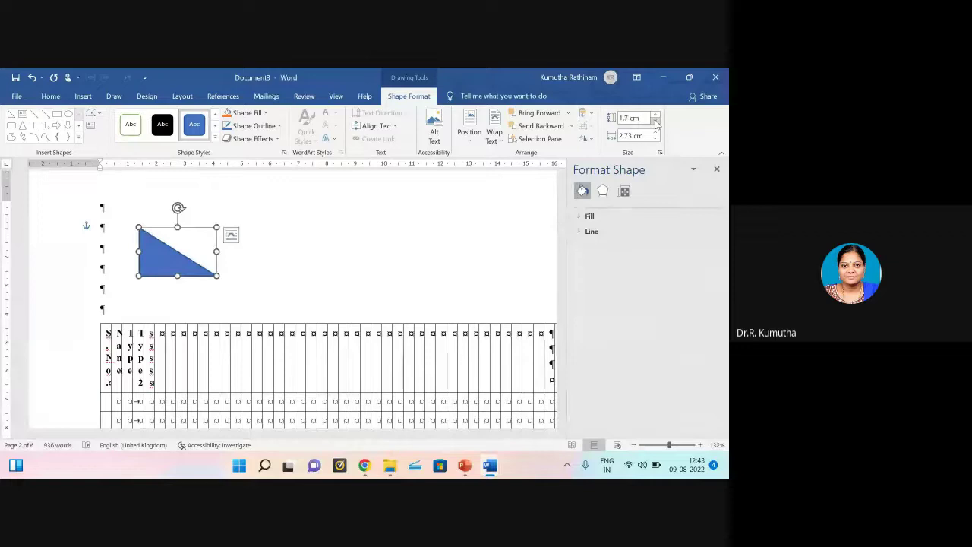
click(656, 122)
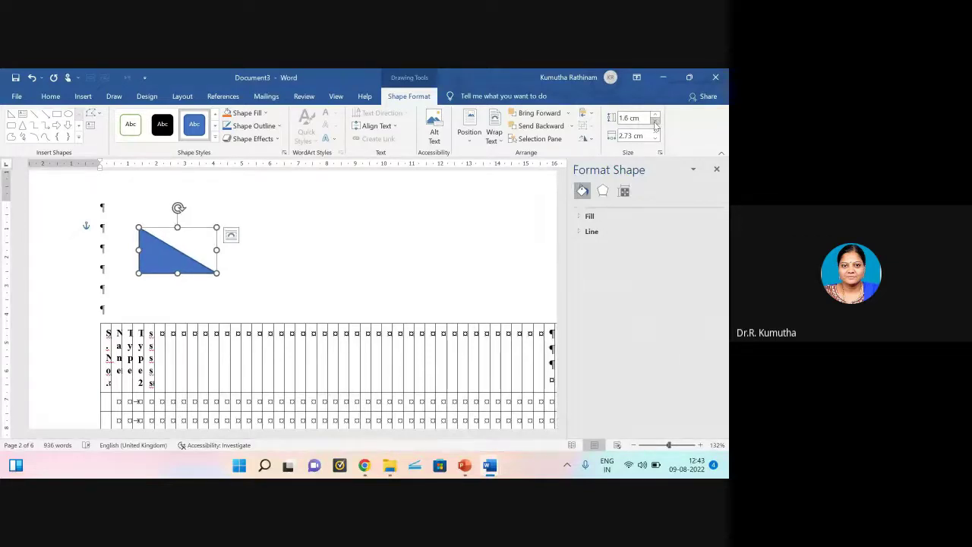
click(656, 122)
click(656, 122)
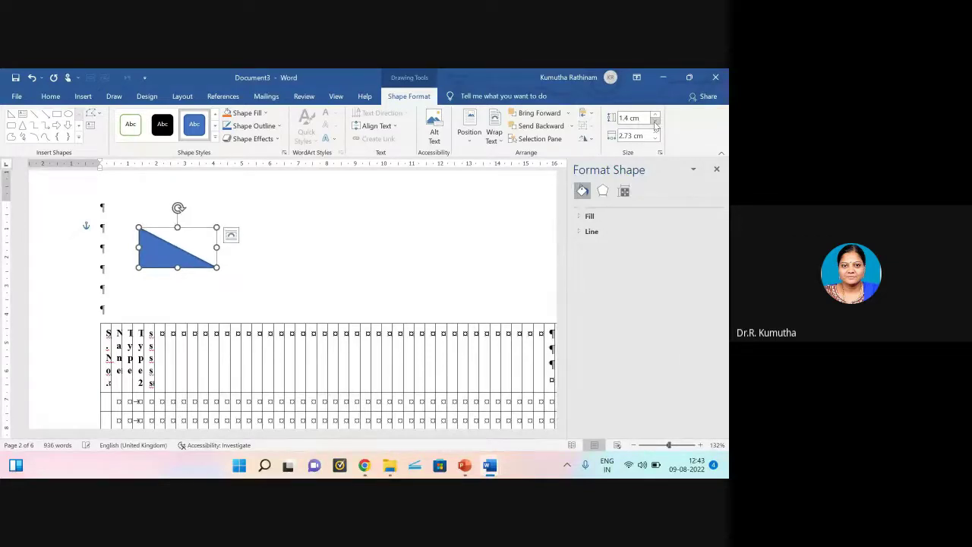
click(656, 123)
click(656, 123)
click(656, 122)
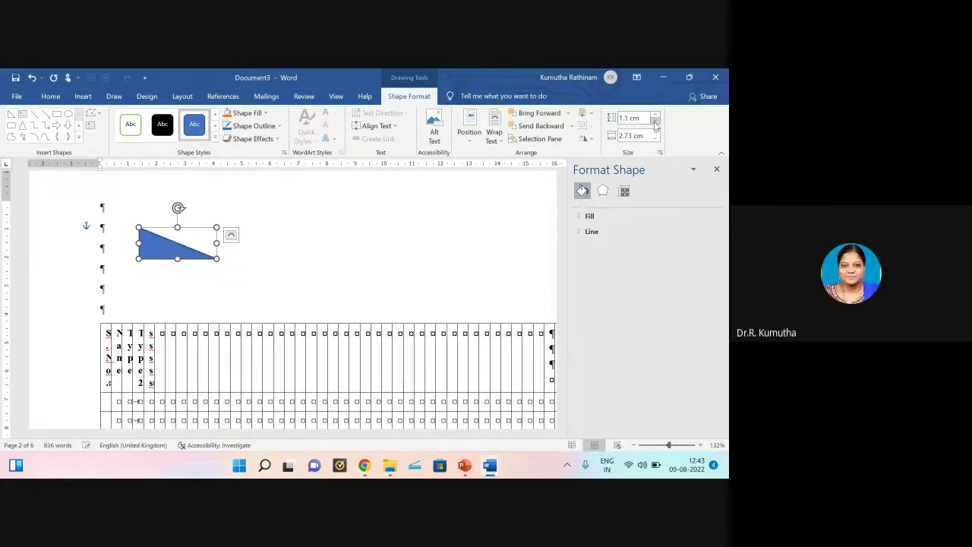
click(656, 122)
click(656, 122)
click(656, 122)
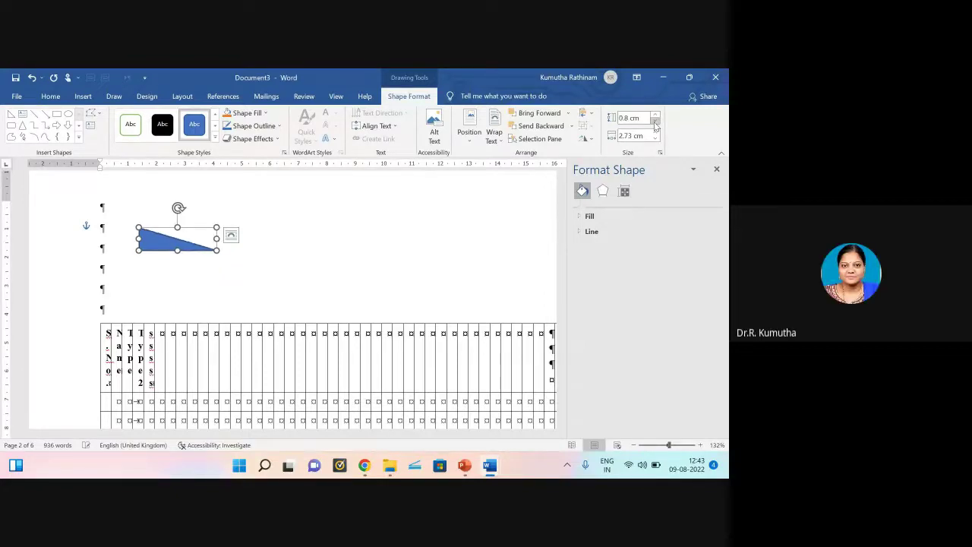
click(656, 123)
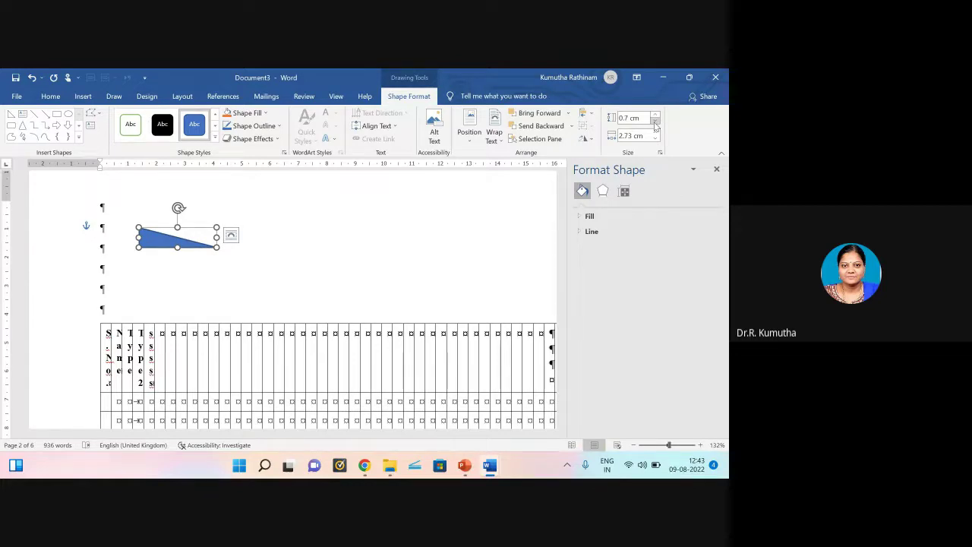
click(655, 122)
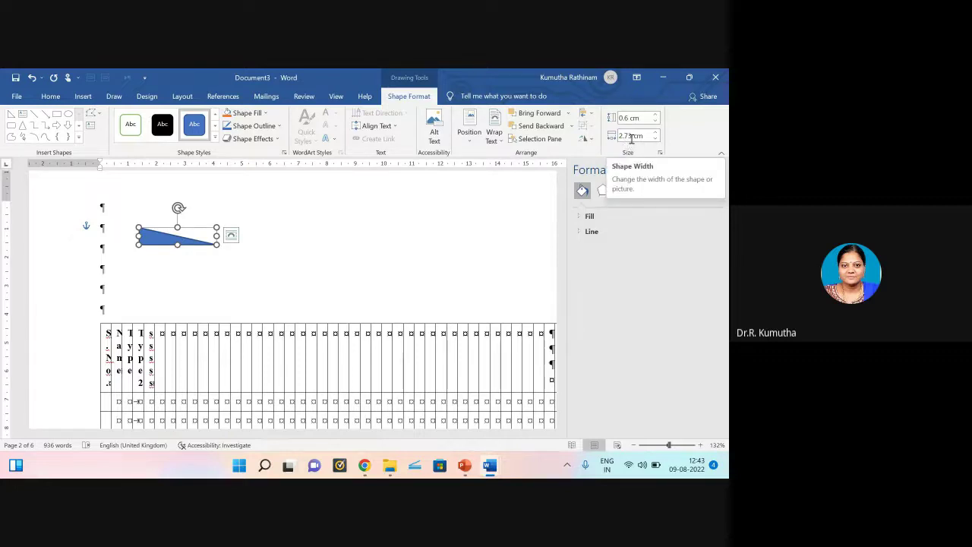
key(ctrl+z)
Step: Lock the right triangle's aspect ratio in its size layout settings
click(231, 234)
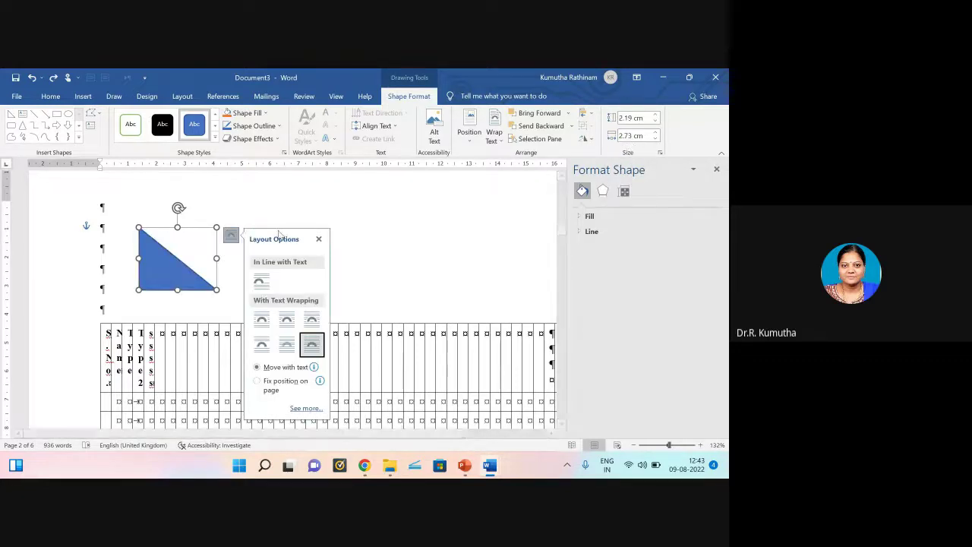
right_click(174, 270)
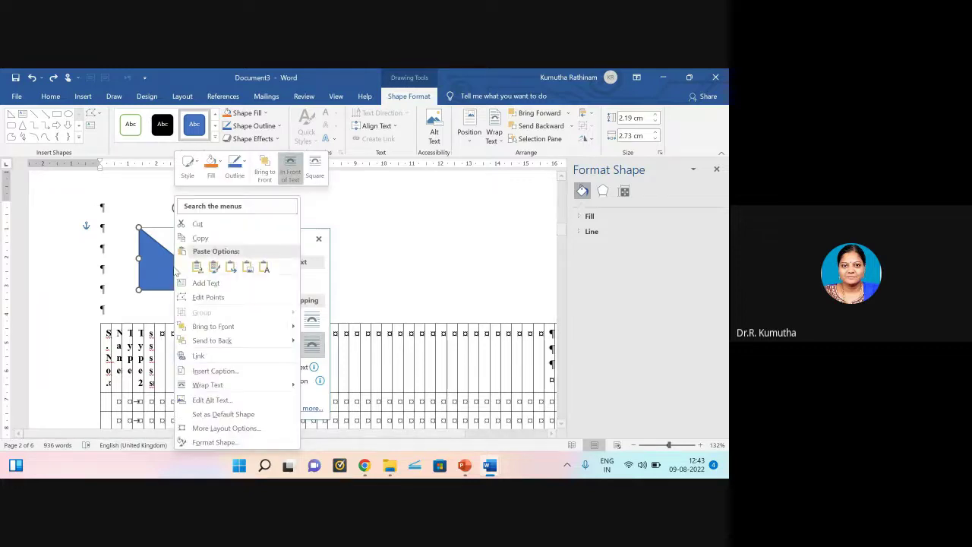
click(200, 443)
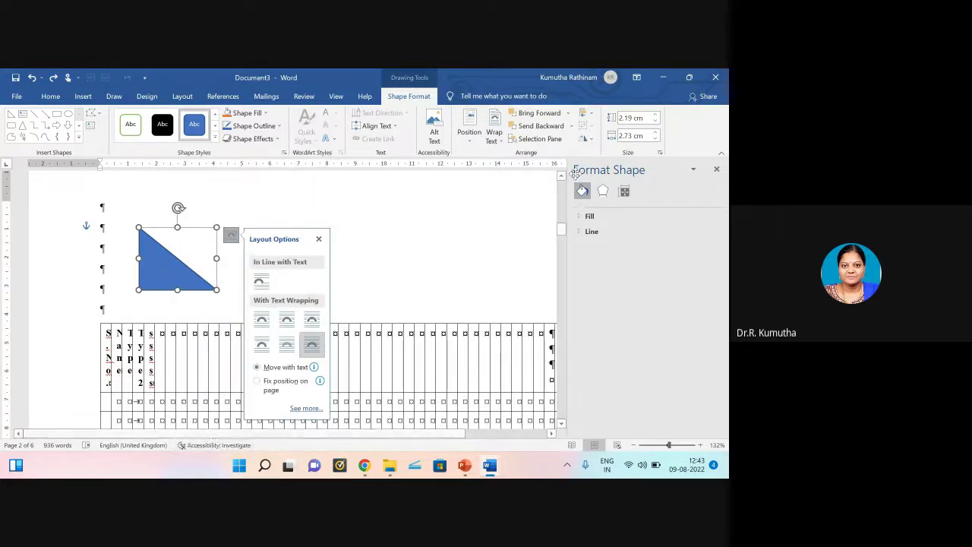
click(661, 153)
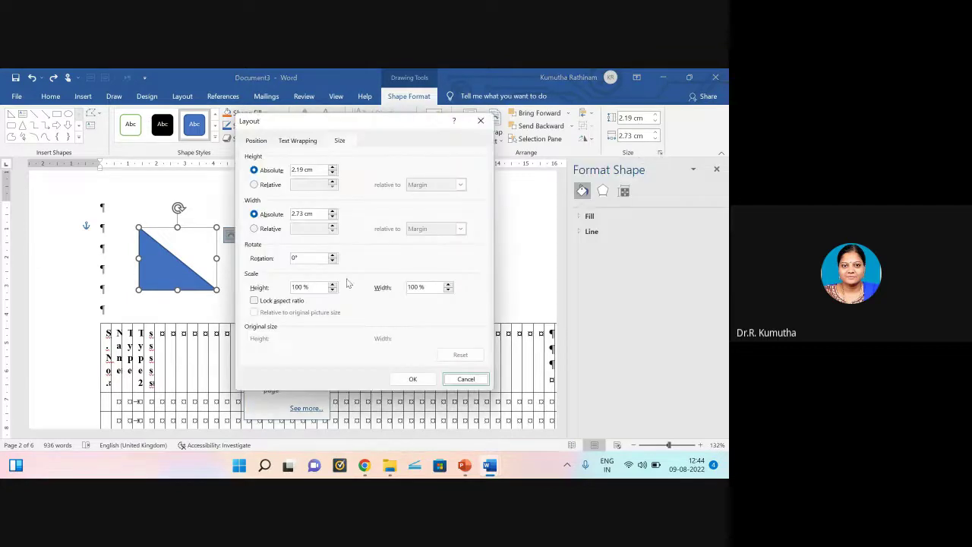
click(255, 301)
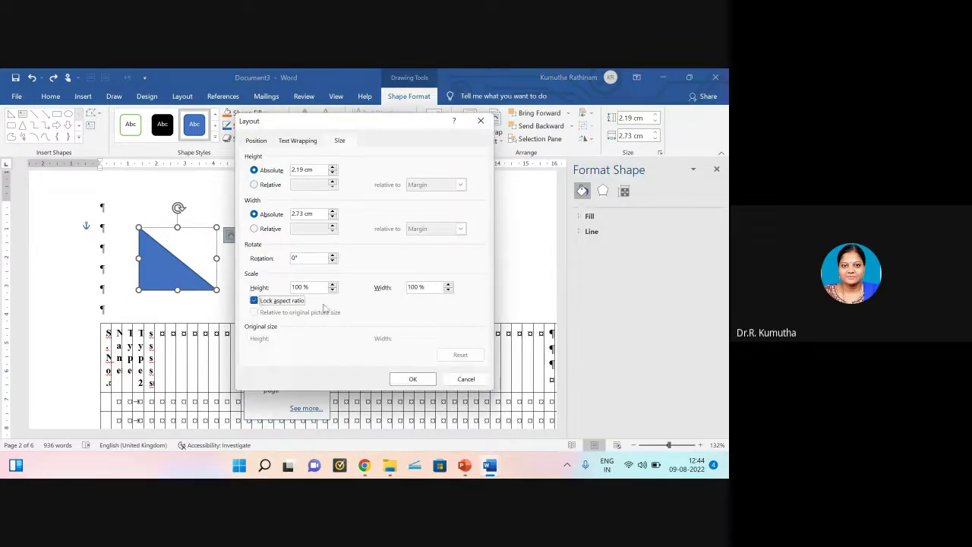
click(413, 379)
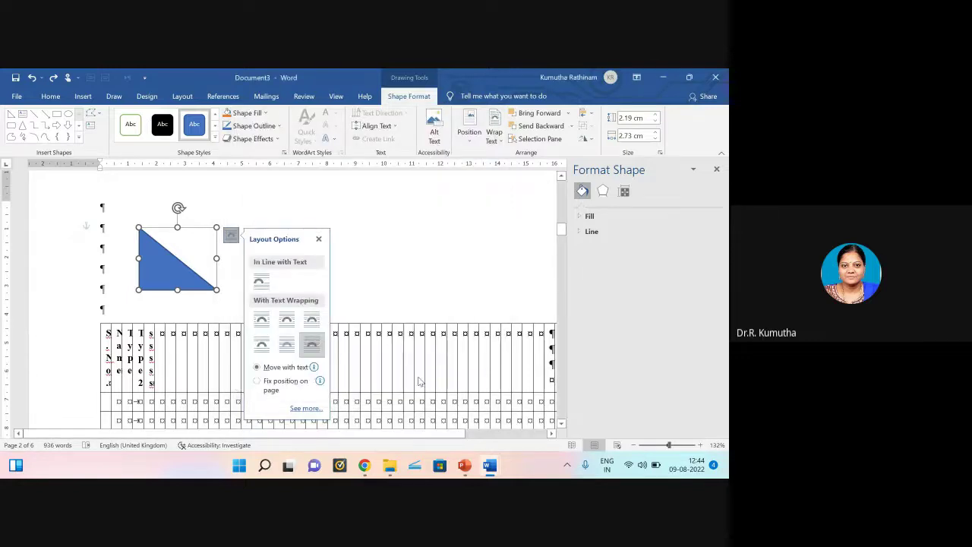
Step: Reduce the right triangle's height proportionally to 1.7 cm, and reopen its size layout settings
click(655, 122)
click(655, 123)
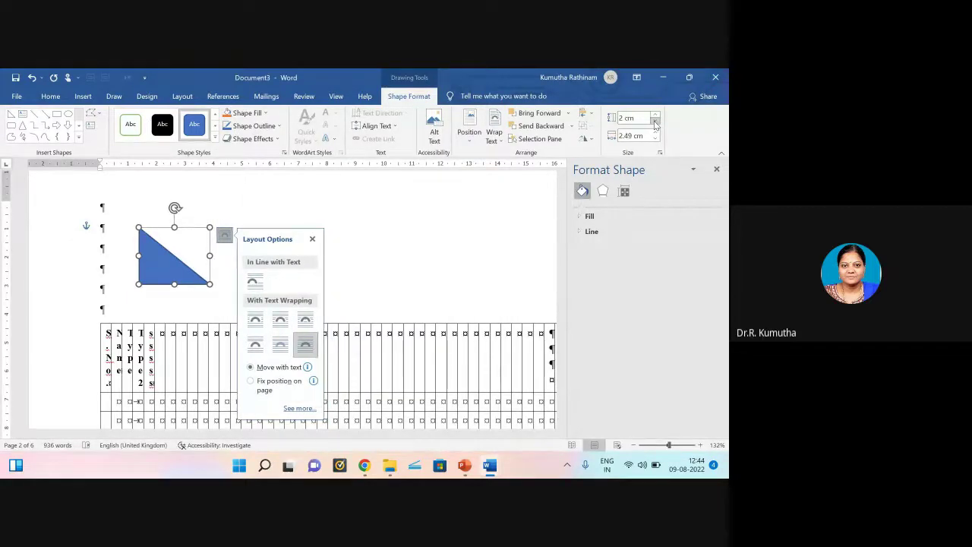
click(656, 122)
click(656, 122)
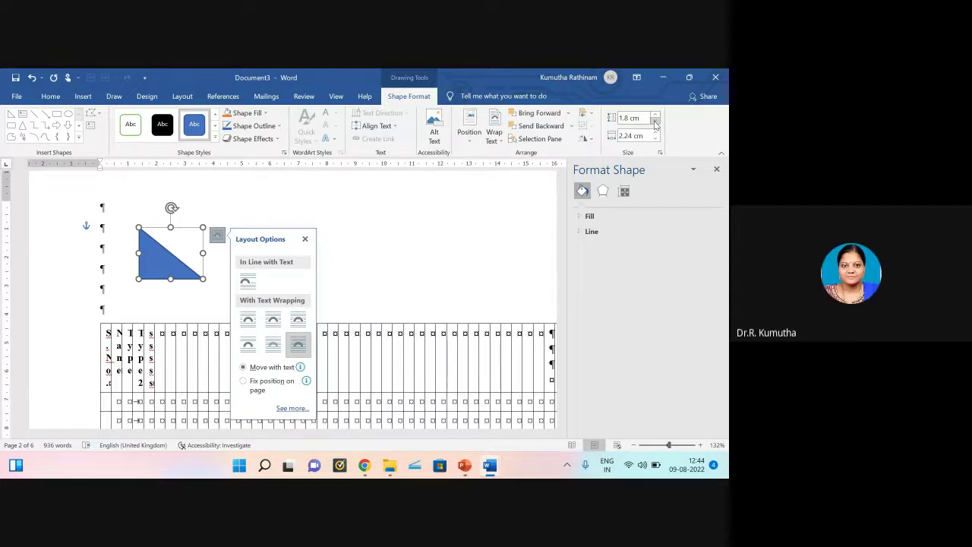
click(655, 121)
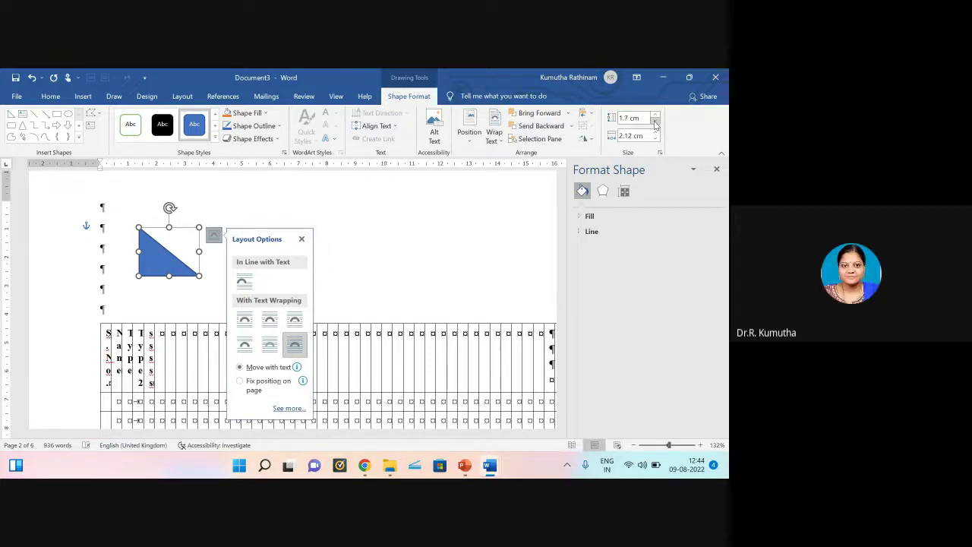
click(301, 240)
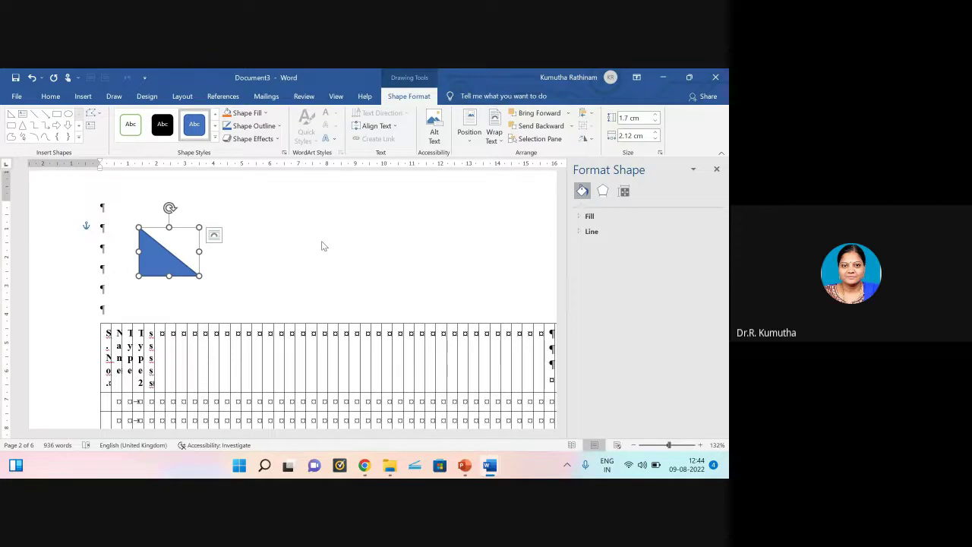
click(660, 153)
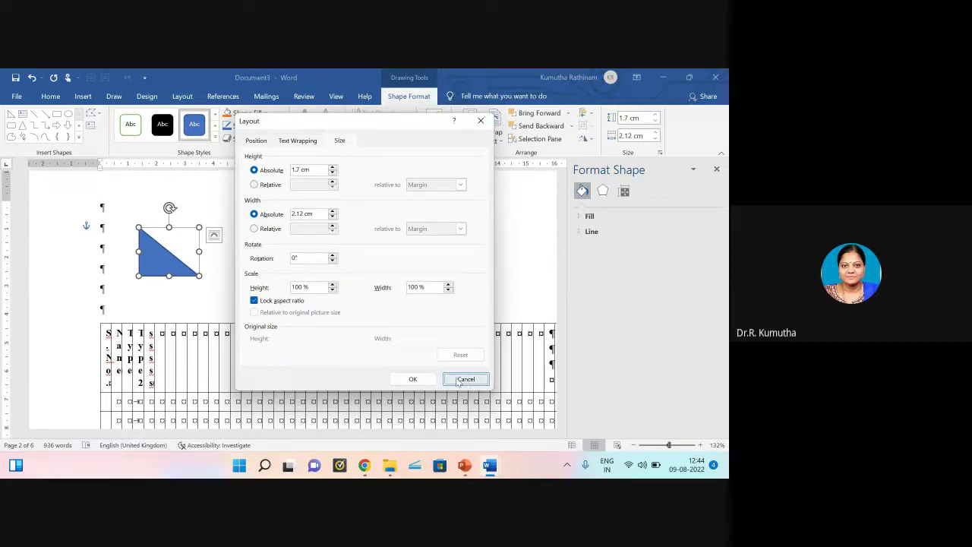
Step: Delete the right triangle and draw a pentagon about 2.6 cm high and 2.8 cm wide above the table
click(448, 381)
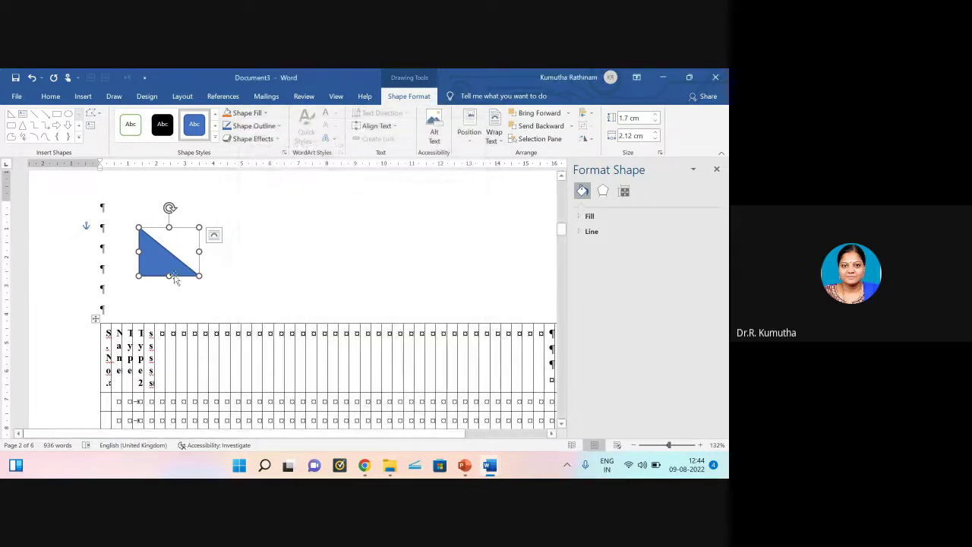
key(Delete)
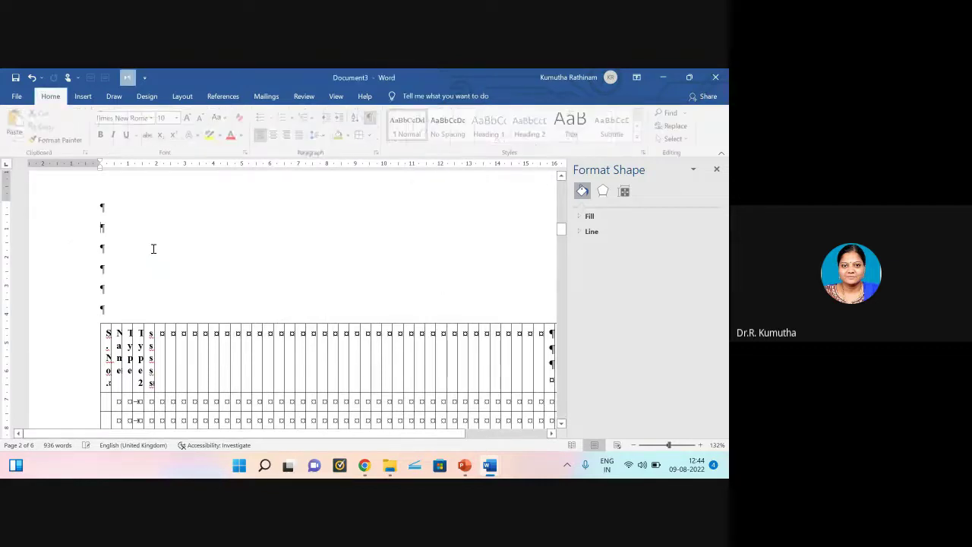
click(83, 96)
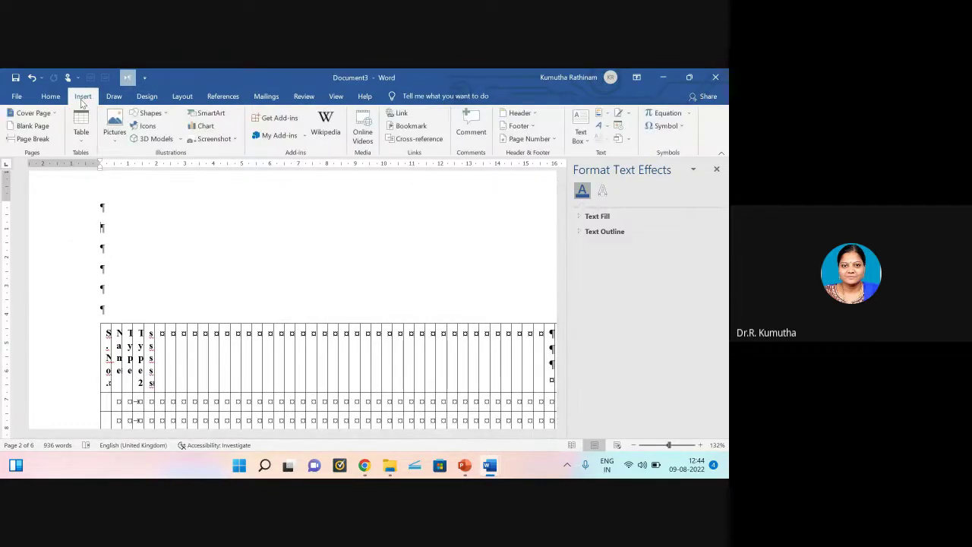
click(150, 113)
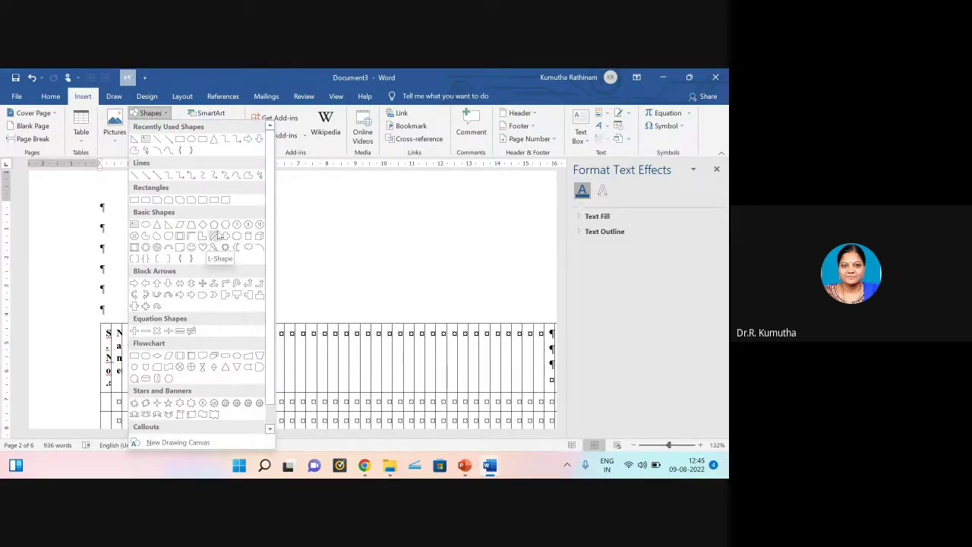
click(215, 225)
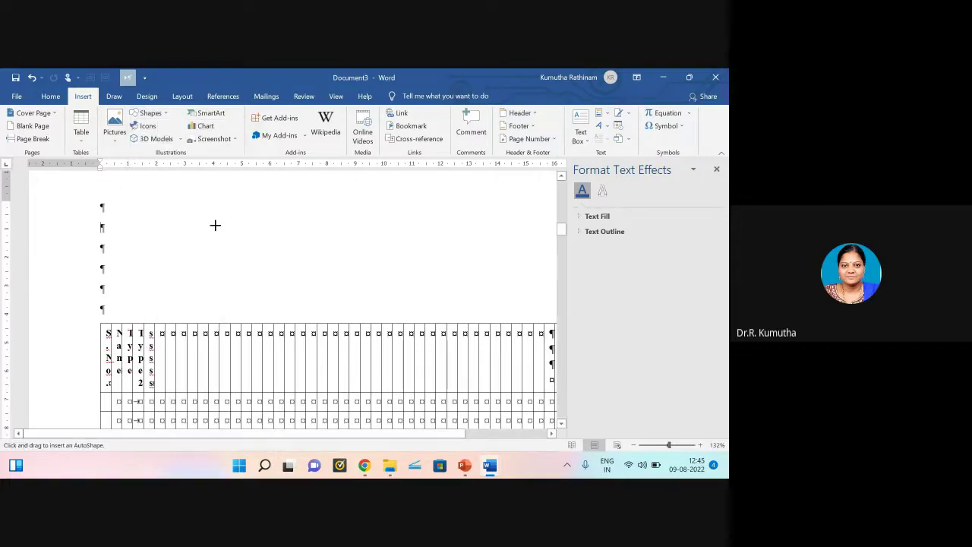
drag(217, 224, 276, 295)
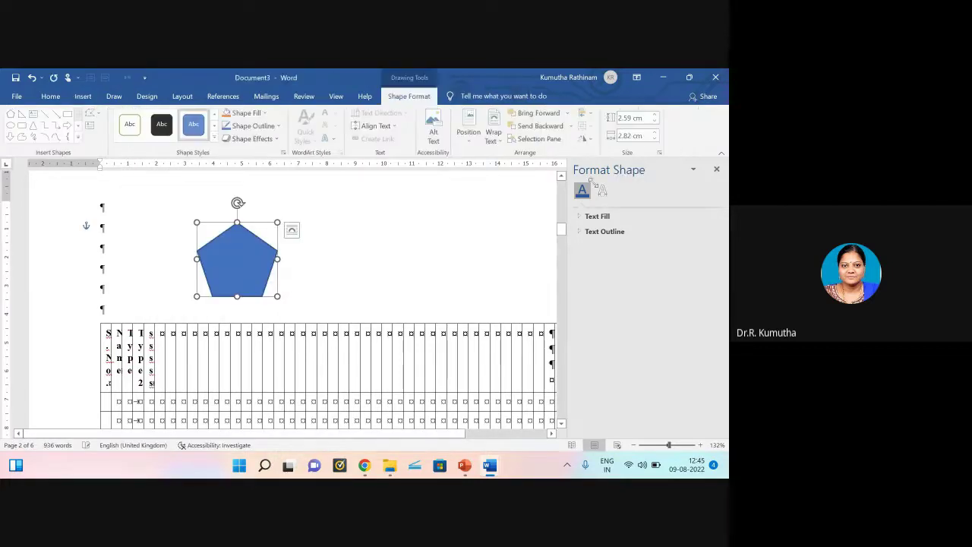
Step: Check the pentagon's size layout settings and try reducing its height without locking the aspect ratio
click(661, 154)
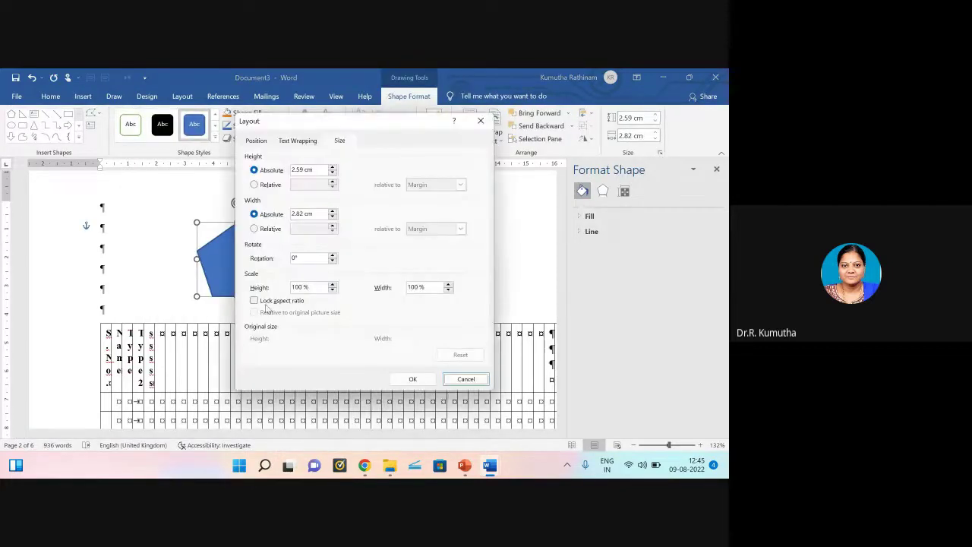
click(481, 121)
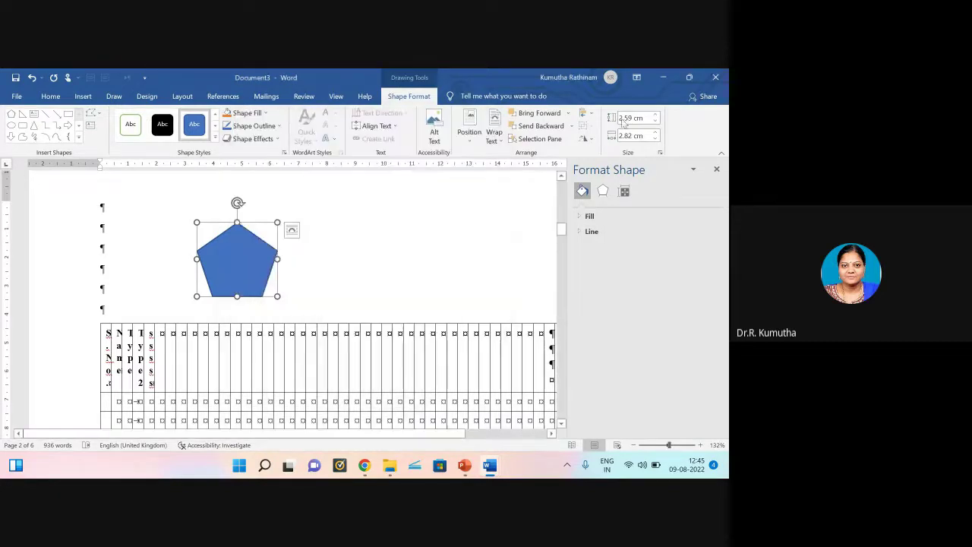
click(655, 122)
drag(656, 122, 658, 124)
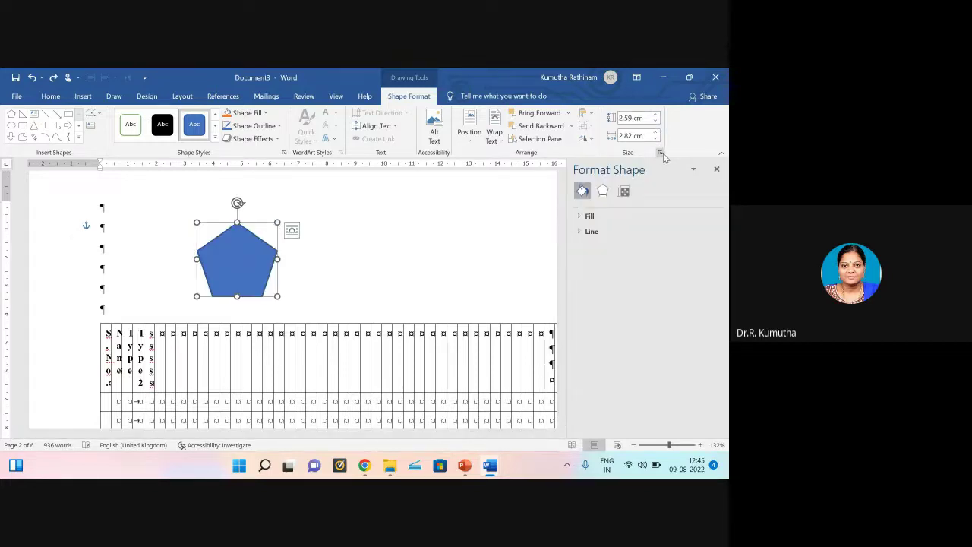
Step: Lock the pentagon's aspect ratio in its size layout settings
click(660, 152)
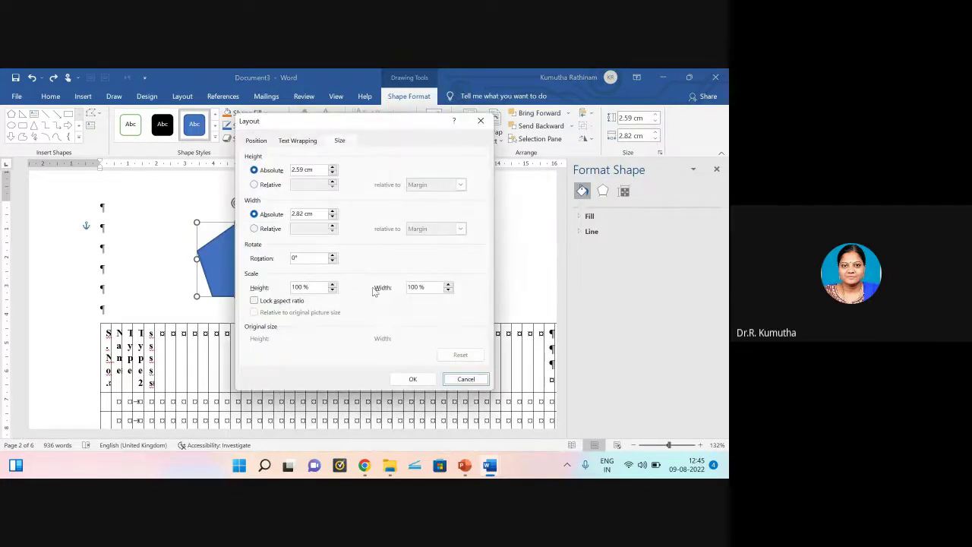
click(278, 302)
click(413, 380)
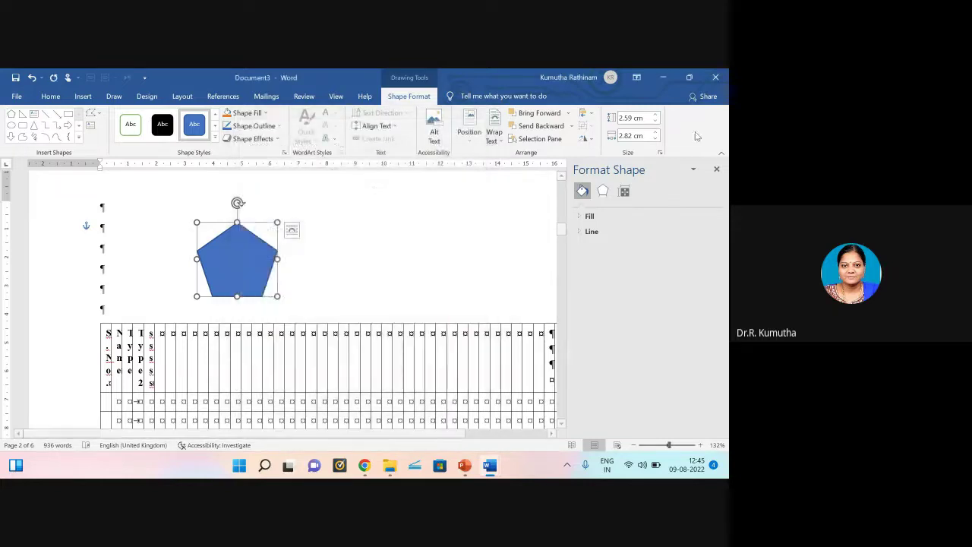
Step: Reduce the pentagon's height proportionally to 1.5 cm in small increments
click(655, 122)
click(654, 122)
click(655, 122)
click(655, 121)
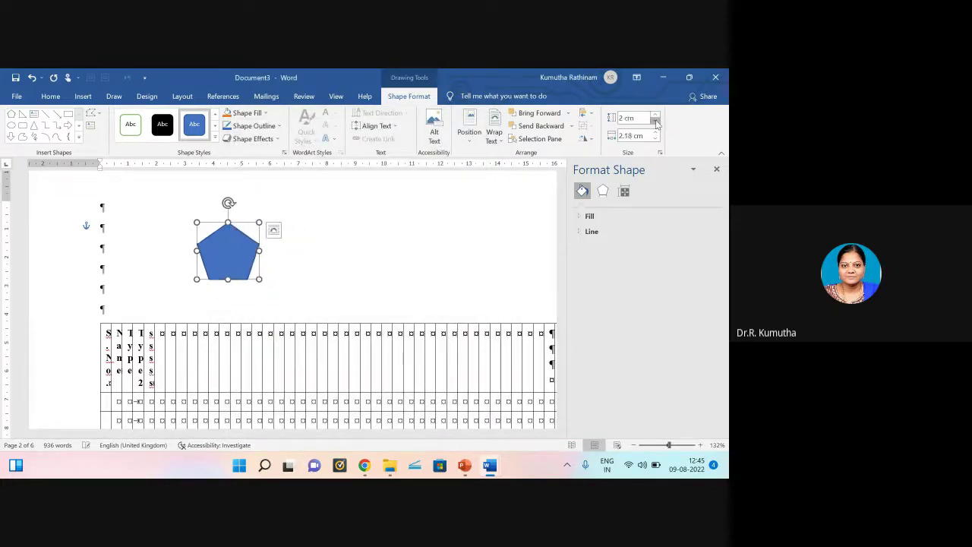
click(655, 122)
click(655, 122)
click(655, 122)
click(655, 122)
click(655, 122)
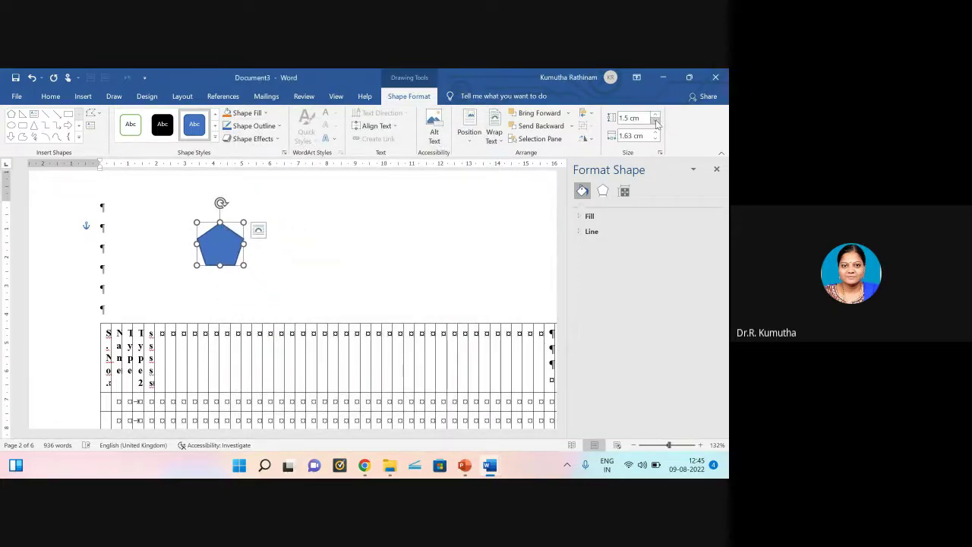
click(84, 96)
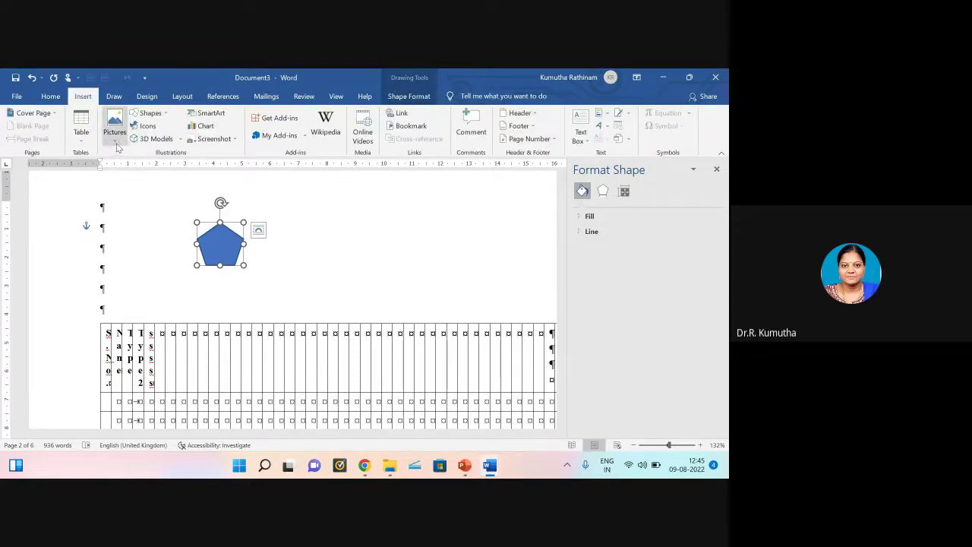
click(162, 114)
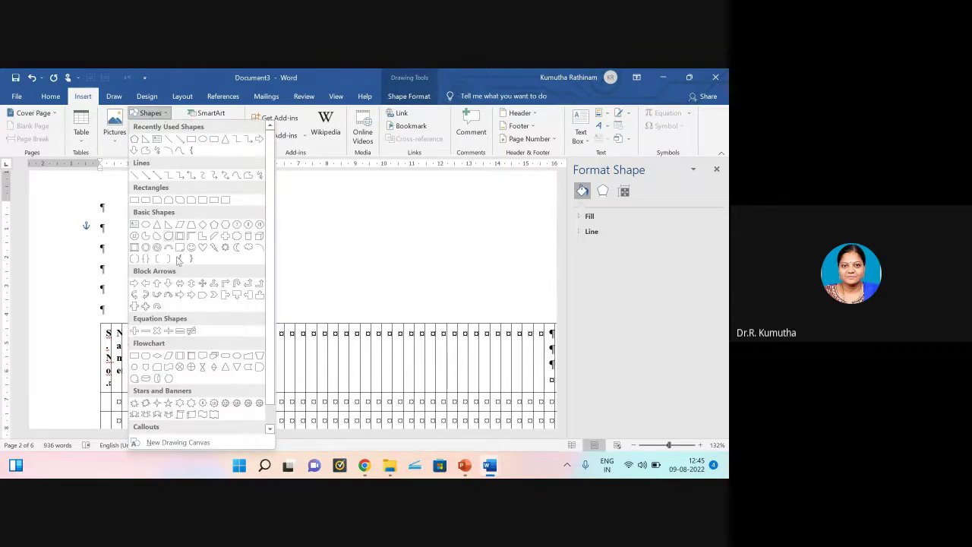
scroll(203, 300, down, 1)
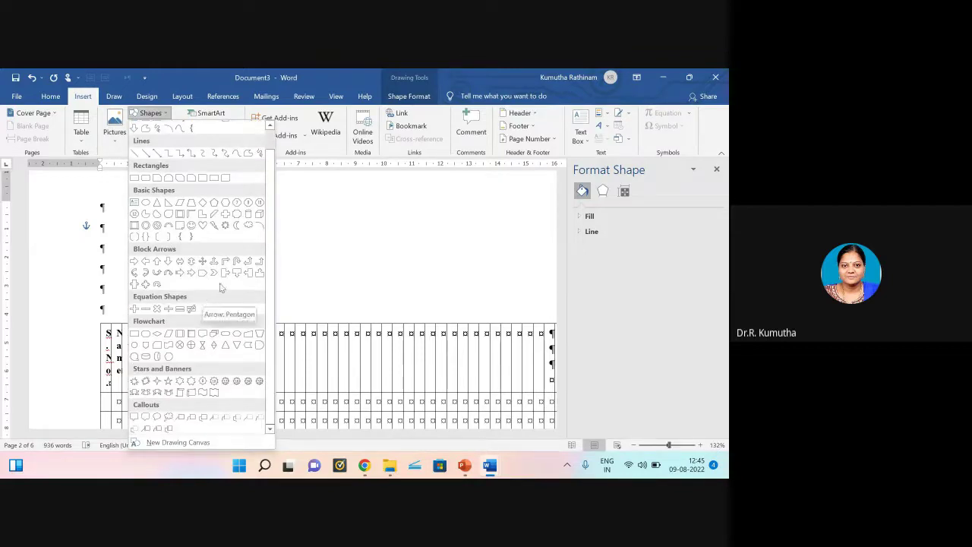
click(356, 244)
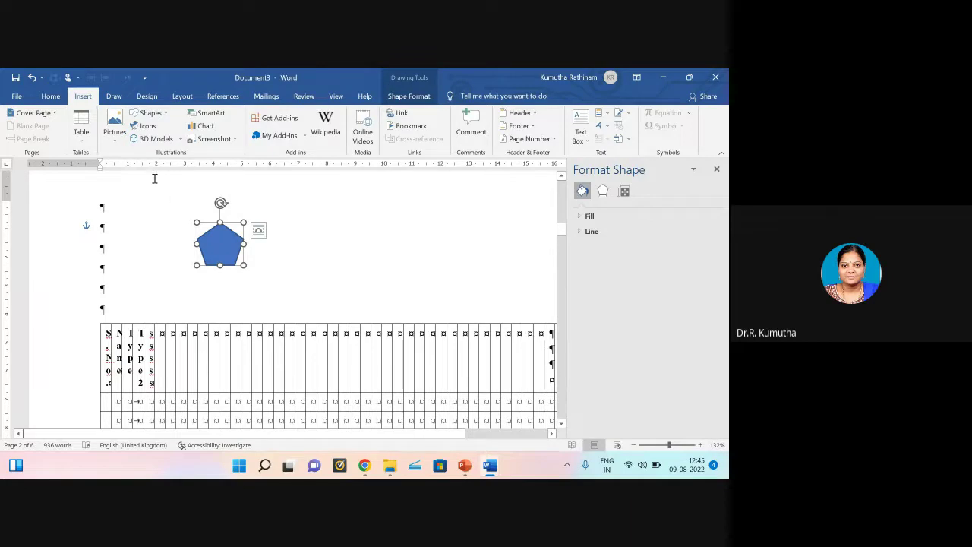
click(180, 139)
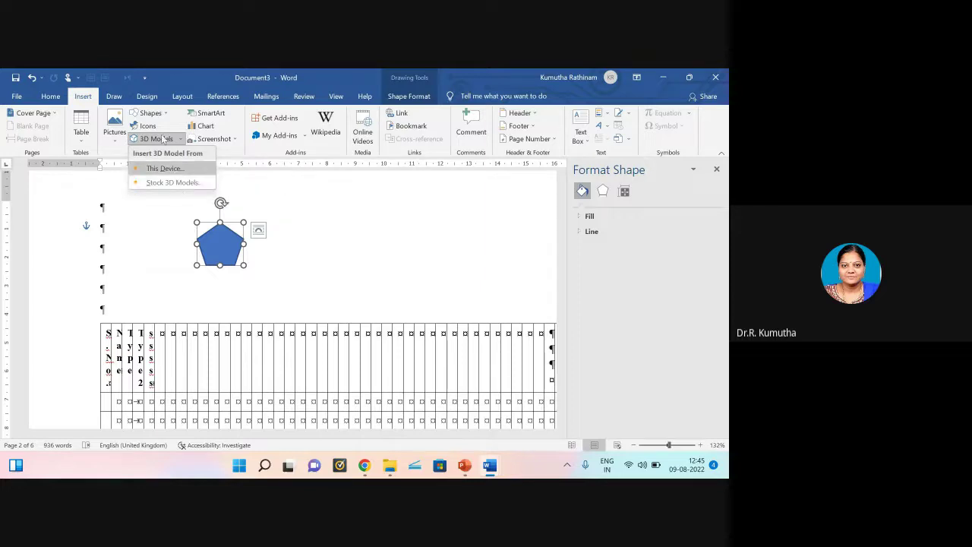
Step: Delete the pentagon and insert a basic line chart in its place above the table
click(219, 240)
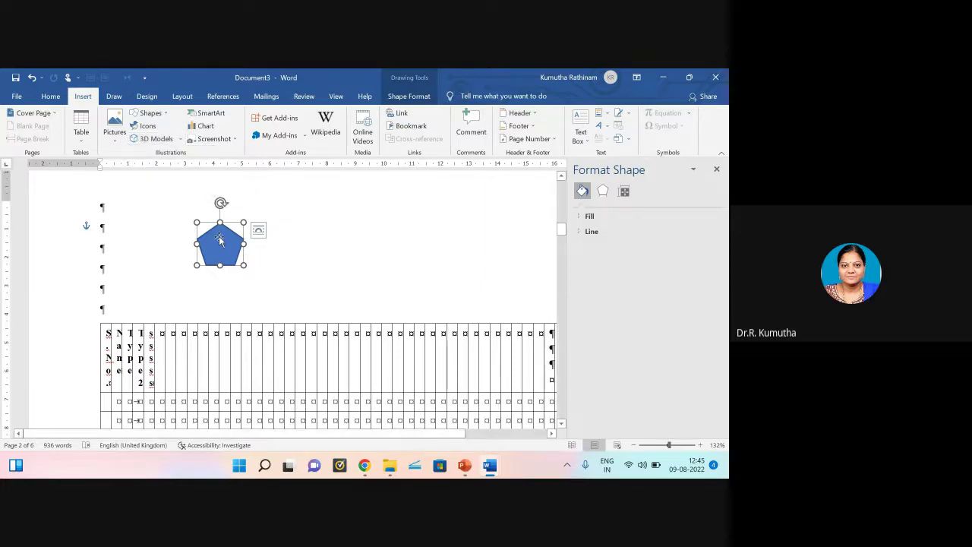
key(Delete)
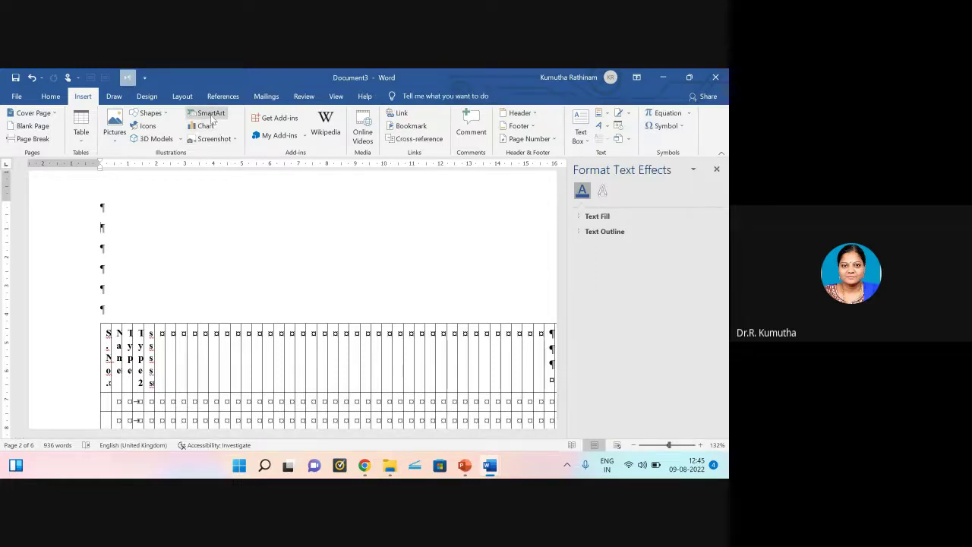
click(202, 126)
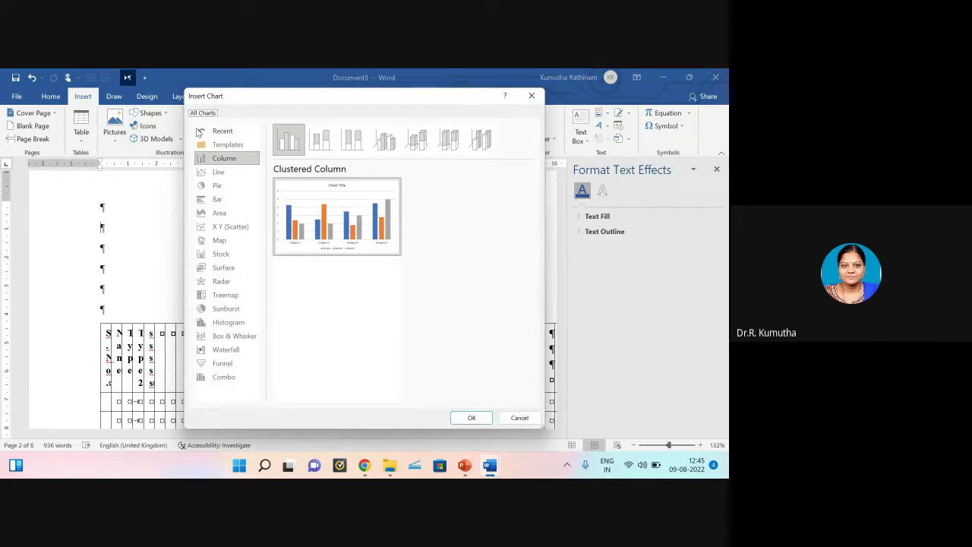
mouse_move(281, 242)
click(205, 175)
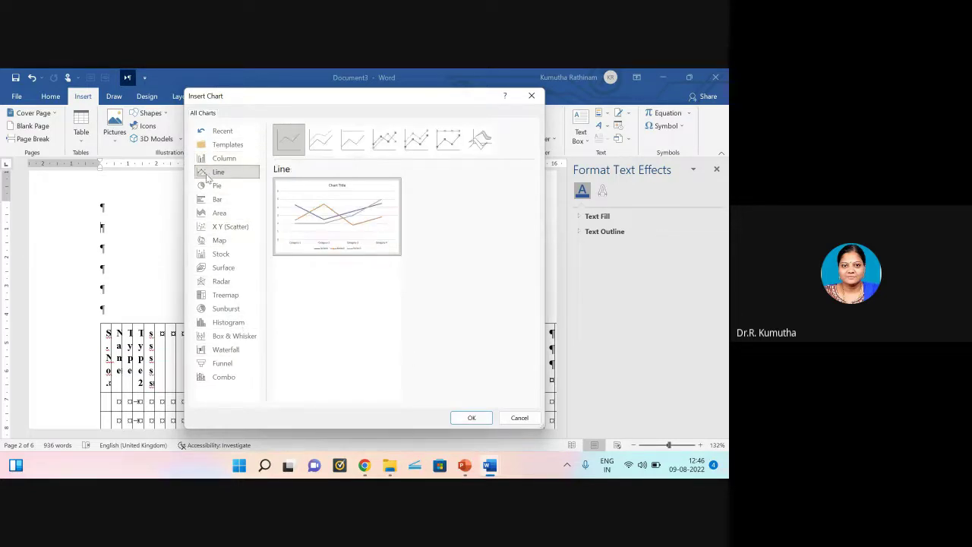
mouse_move(361, 232)
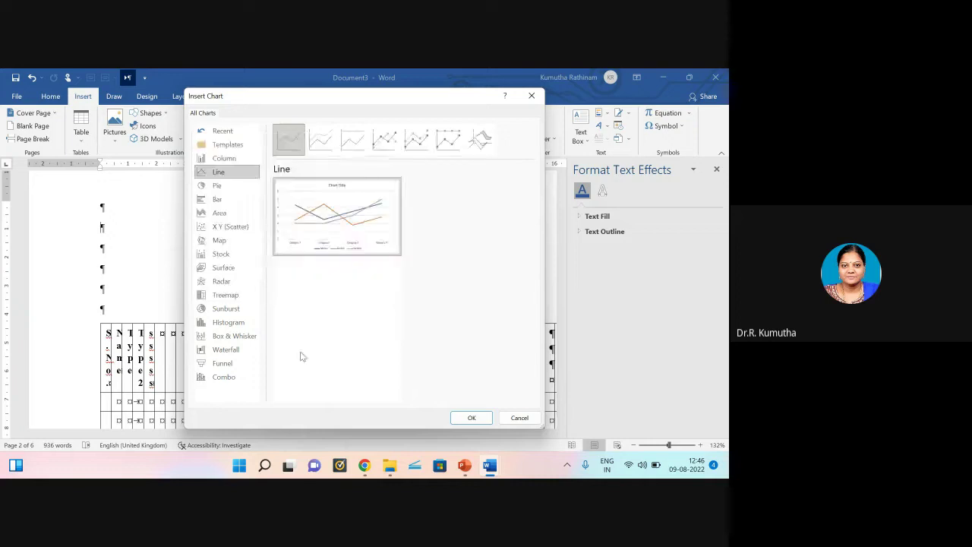
click(472, 419)
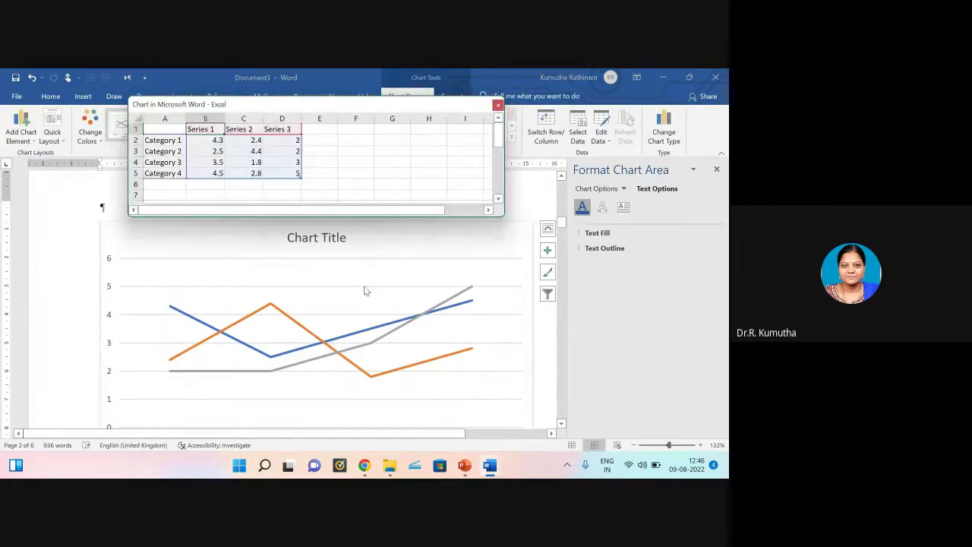
Step: Select the chart's sample data in cells A2:D5, then close the data sheet and the chart formatting pane
drag(172, 139, 294, 174)
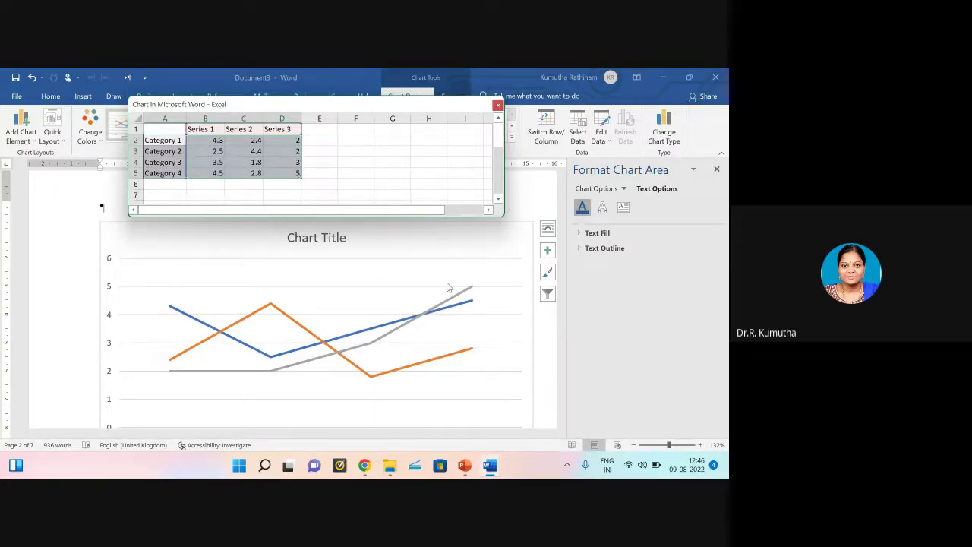
click(498, 104)
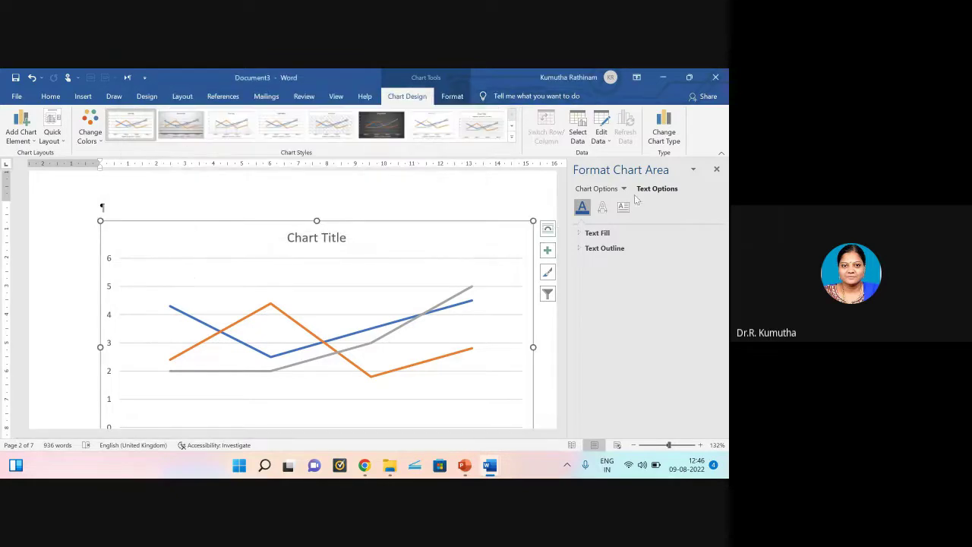
click(717, 170)
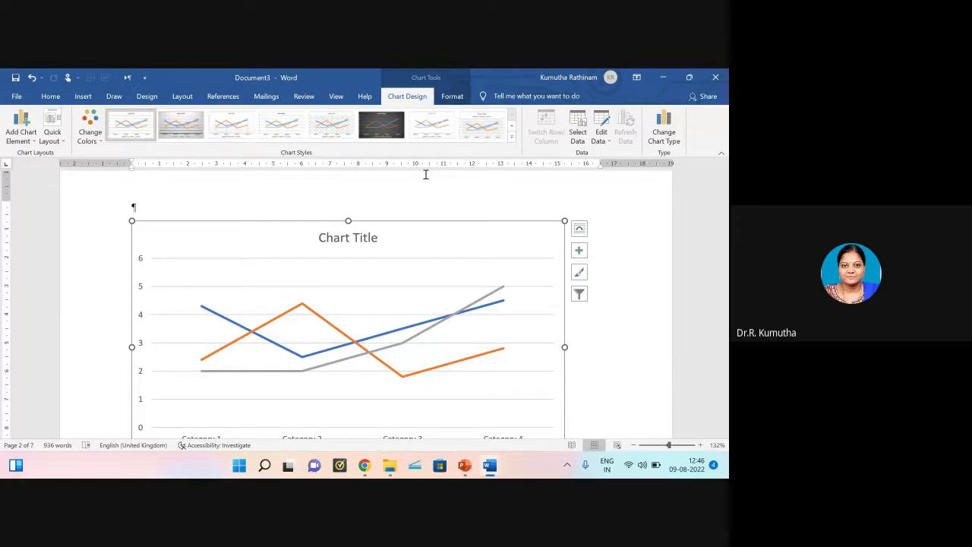
Step: Select the whole line chart and delete it from the document
click(254, 271)
click(233, 230)
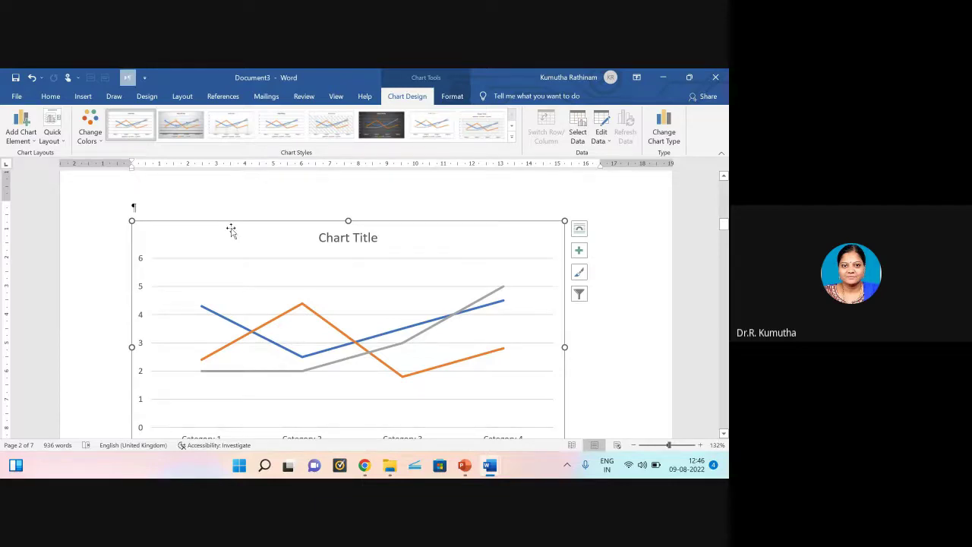
key(Delete)
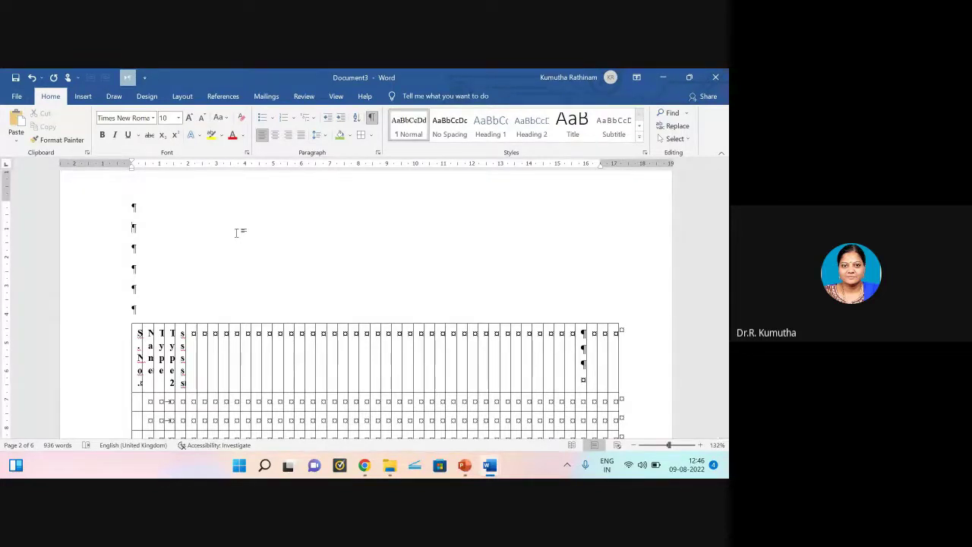
Step: Browse the SmartArt layouts in the Process, Cycle, Hierarchy, Relationship, Pyramid and Picture categories, then close the gallery without inserting one
click(83, 97)
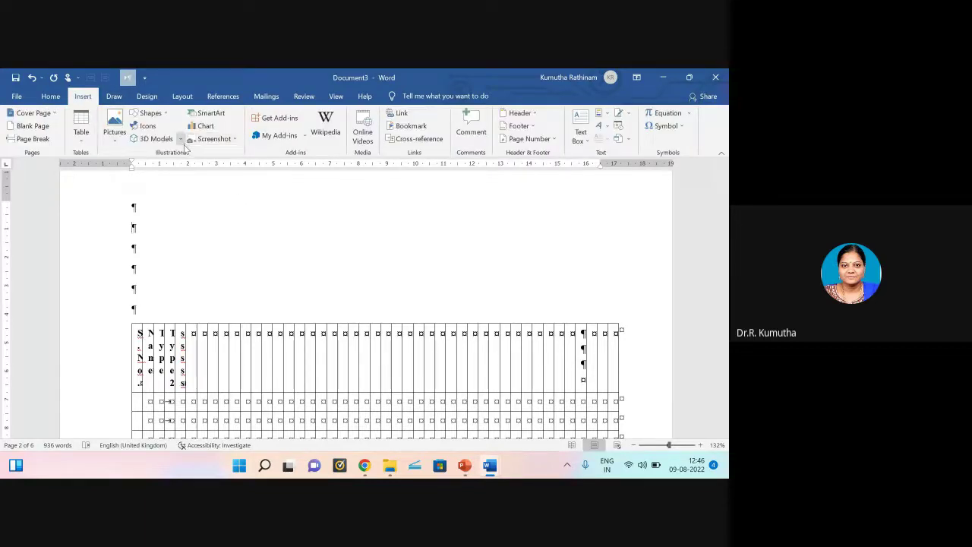
click(217, 115)
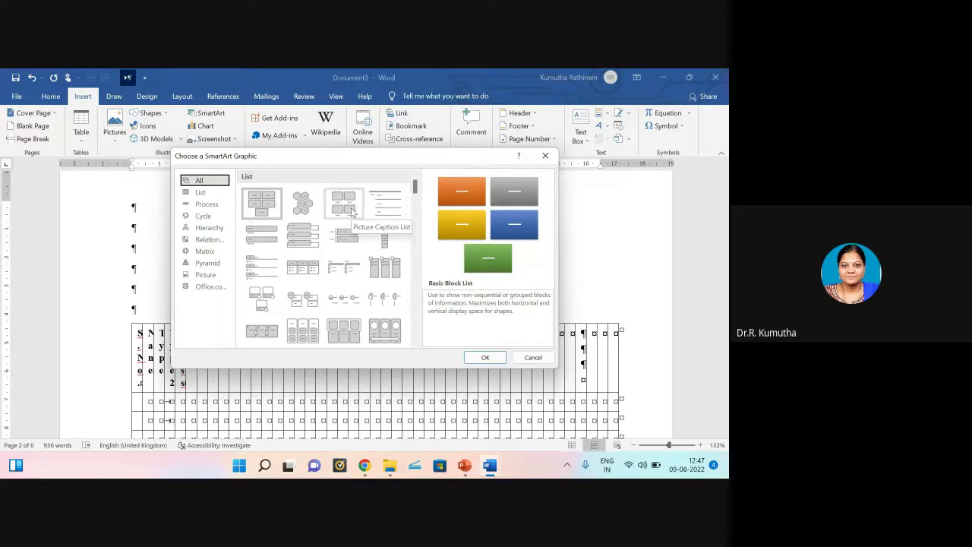
click(205, 205)
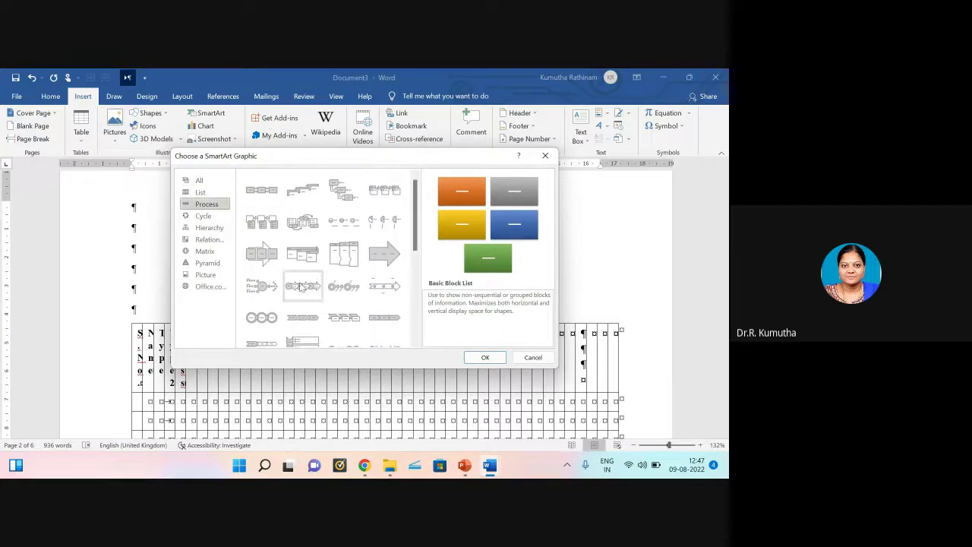
scroll(327, 266, down, 5)
scroll(333, 277, down, 1)
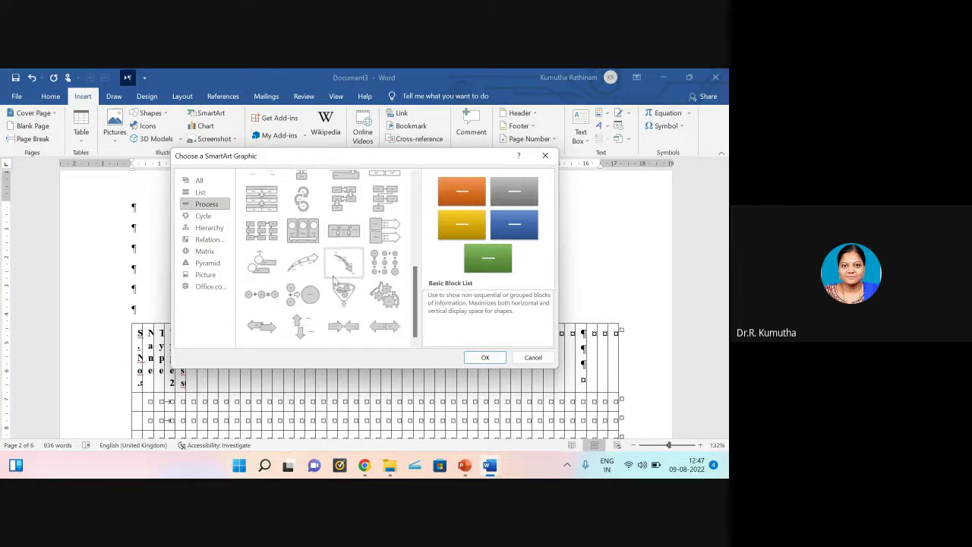
scroll(332, 280, up, 5)
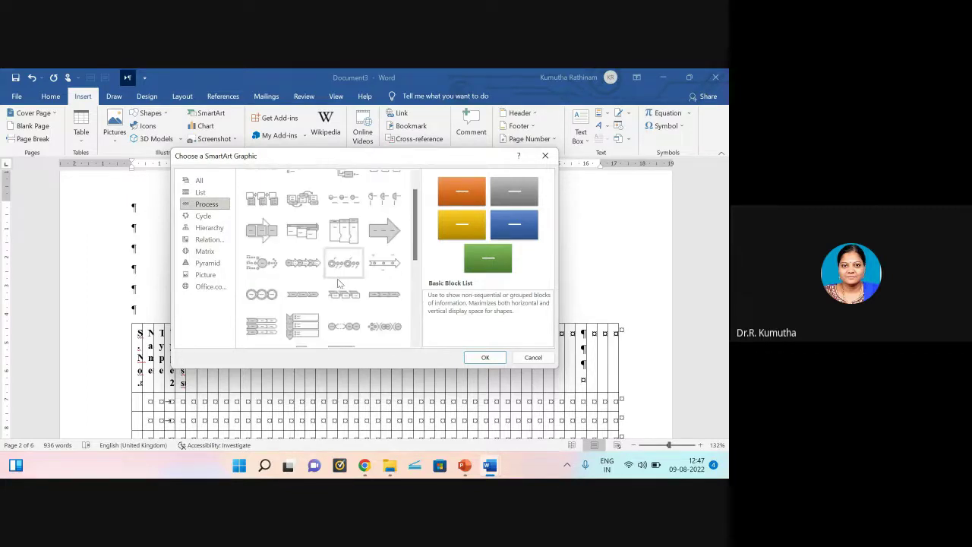
click(203, 216)
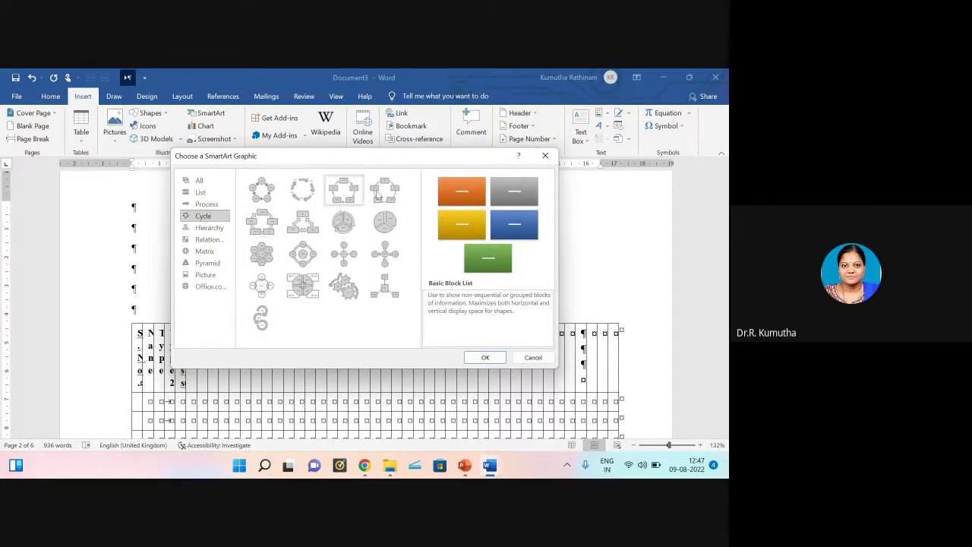
click(205, 228)
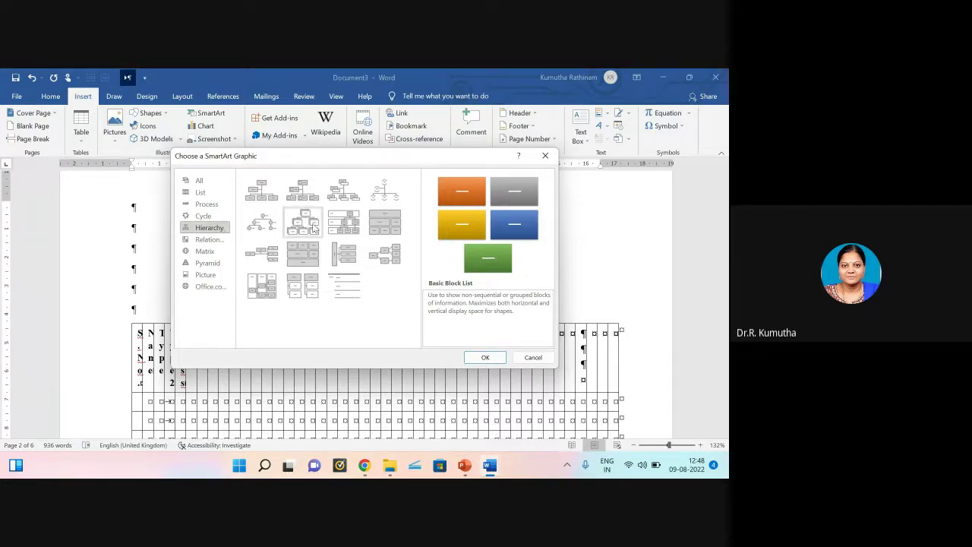
click(207, 239)
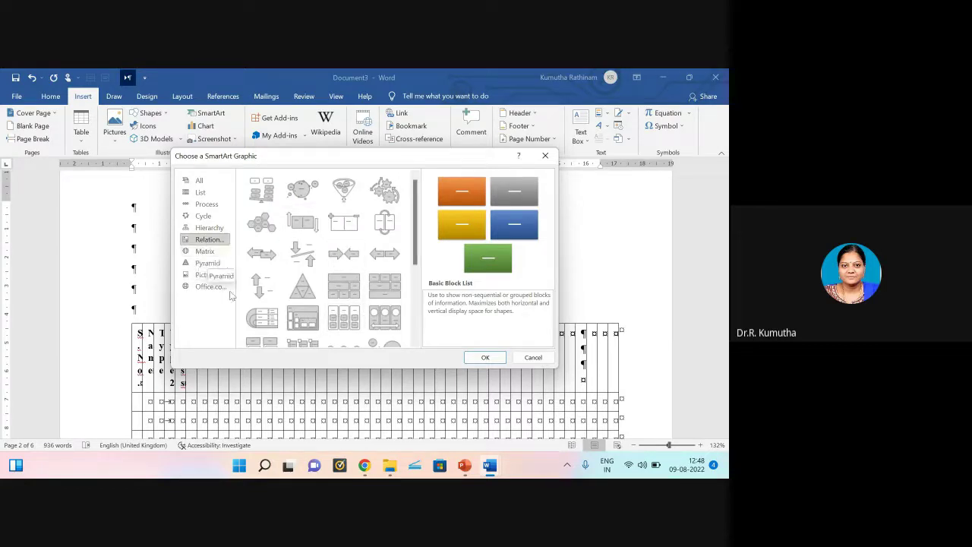
click(208, 265)
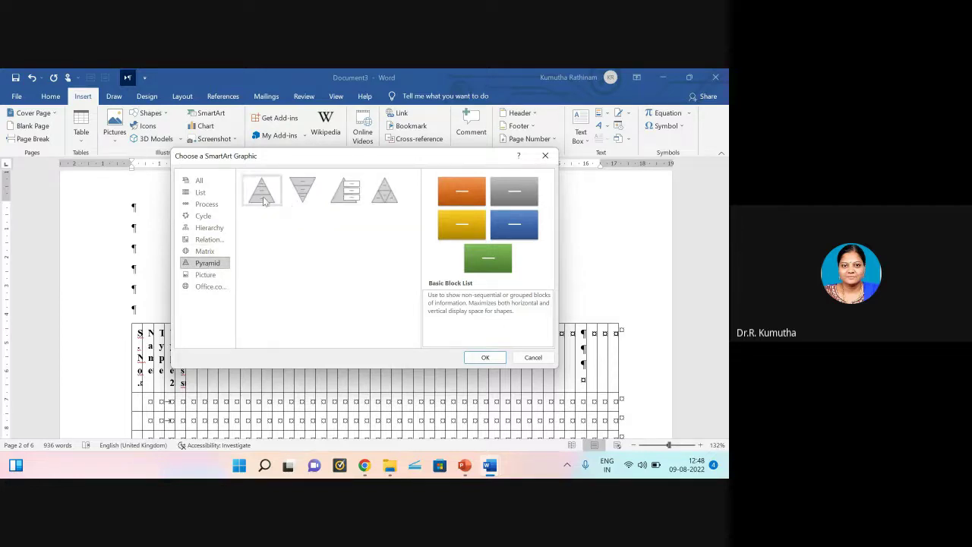
click(207, 277)
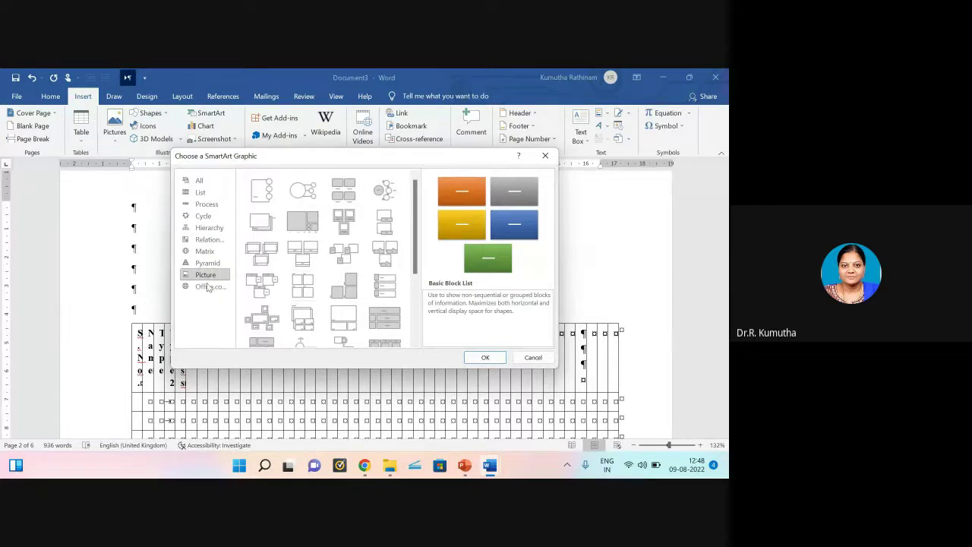
click(545, 158)
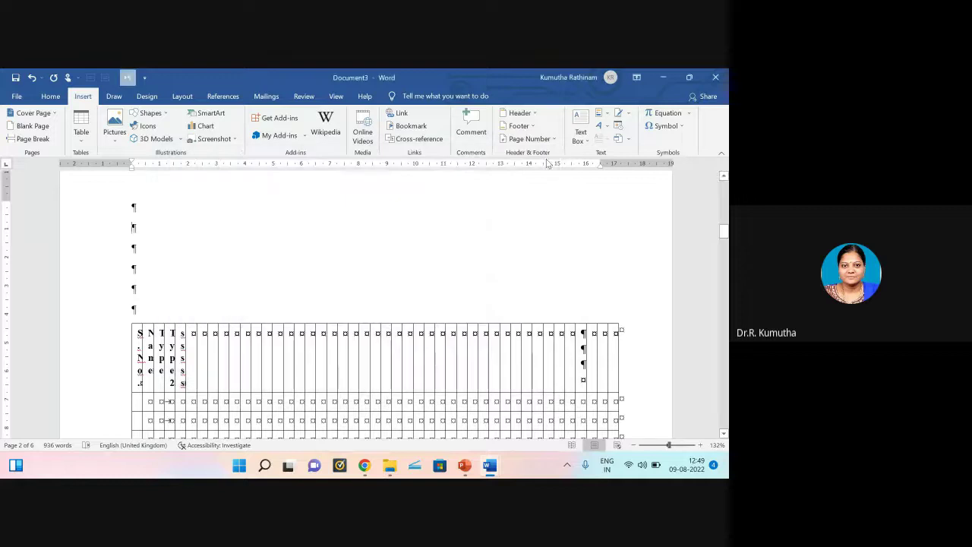
Step: View the open windows available for inserting a screenshot, without choosing one
click(235, 139)
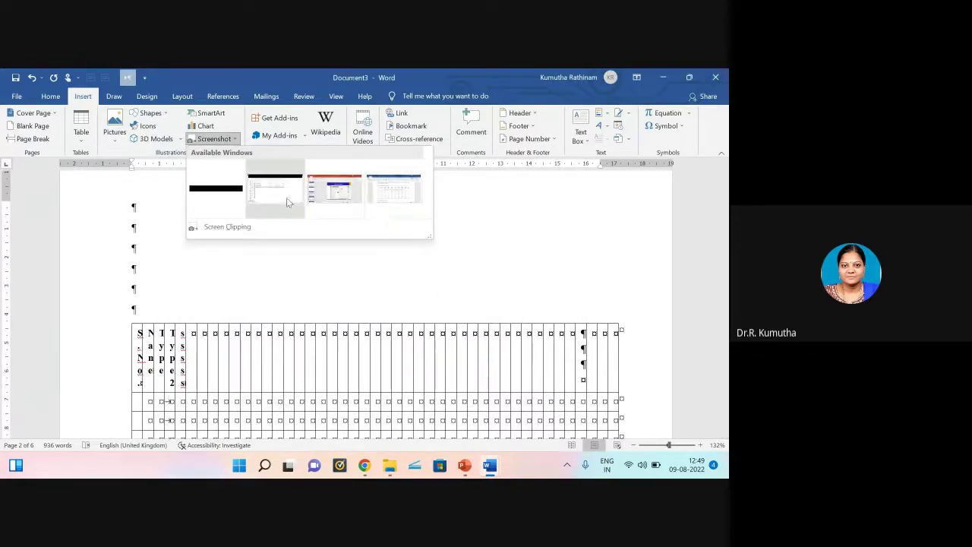
click(488, 232)
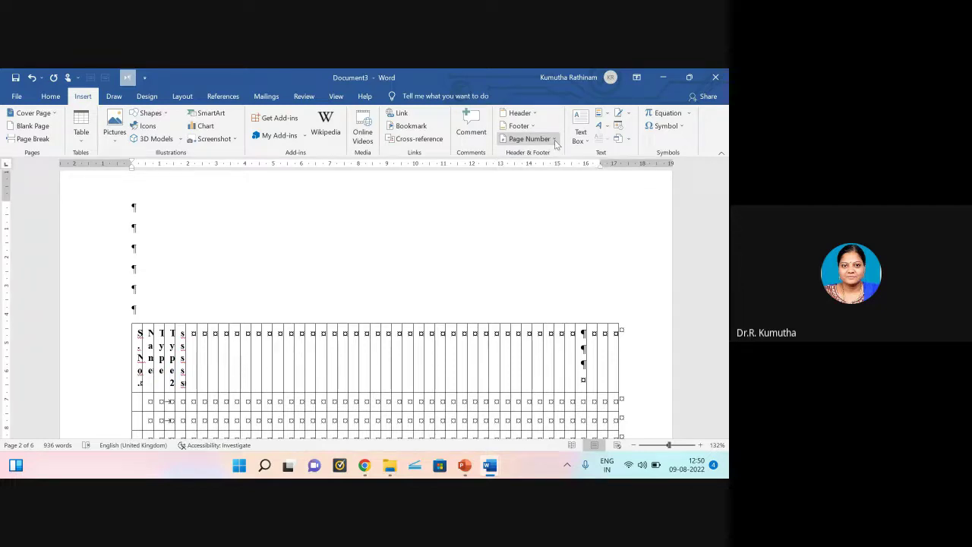
Step: Switch to the PowerPoint presentation and start the slide show from slide 21, "Components of MS Word"
click(465, 465)
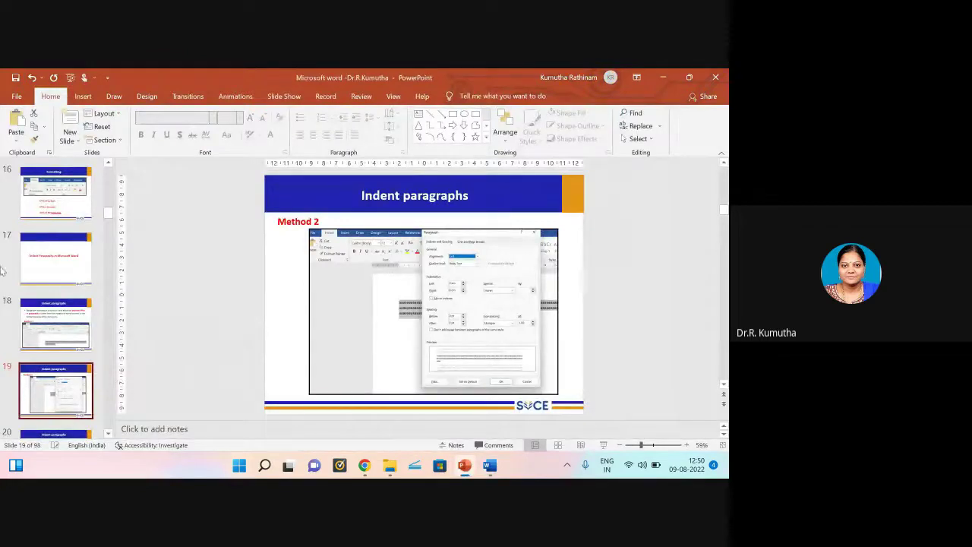
scroll(38, 308, down, 4)
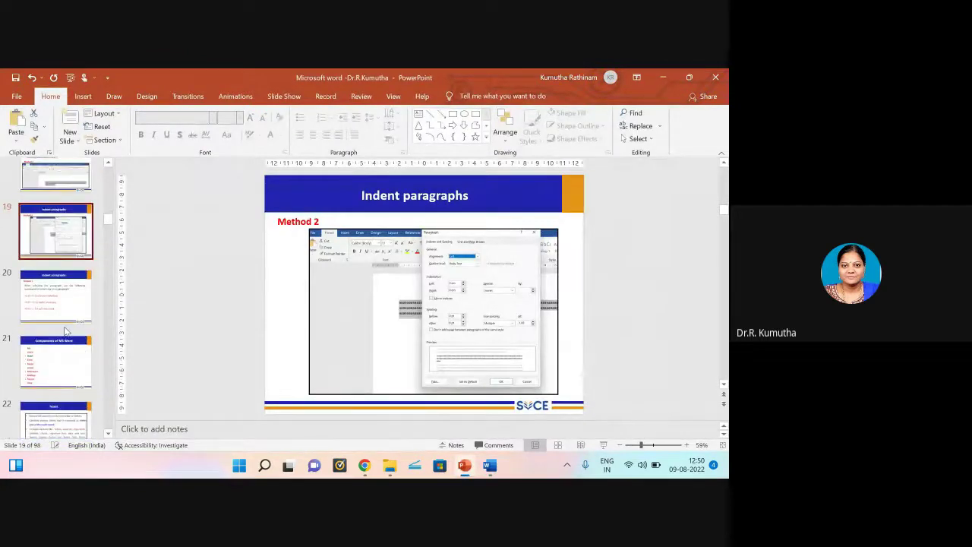
click(55, 273)
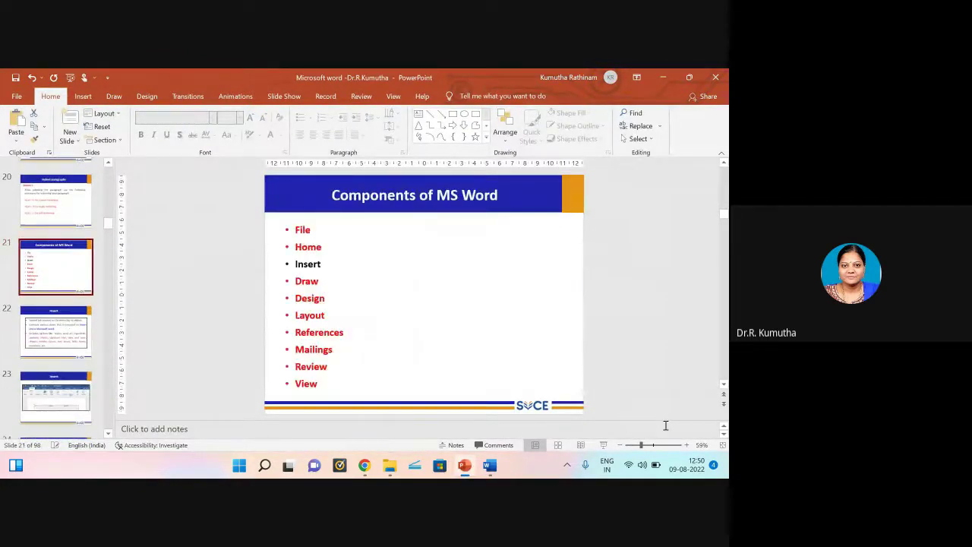
click(605, 446)
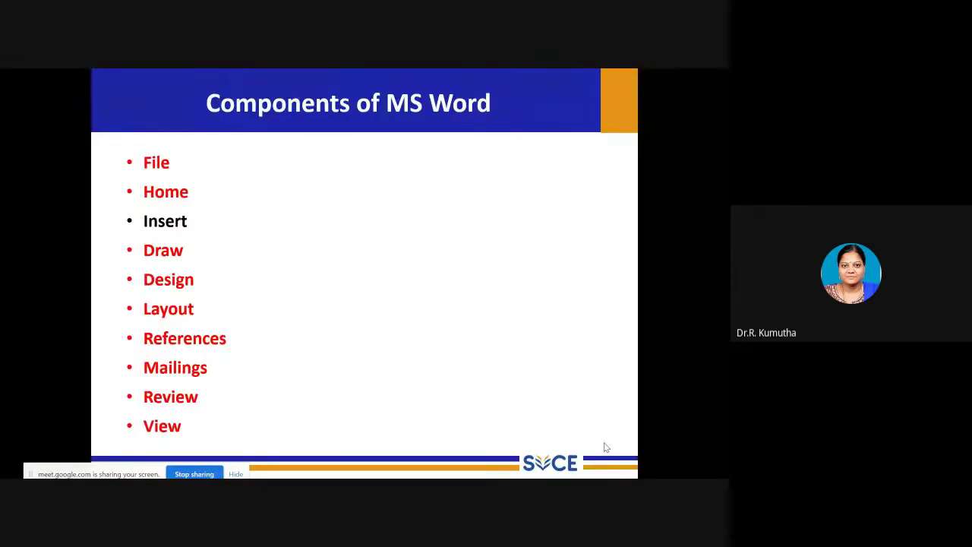
Step: Advance the slide show through the Insert slides to the illustrated Page Numbers slide, then end the show
click(605, 448)
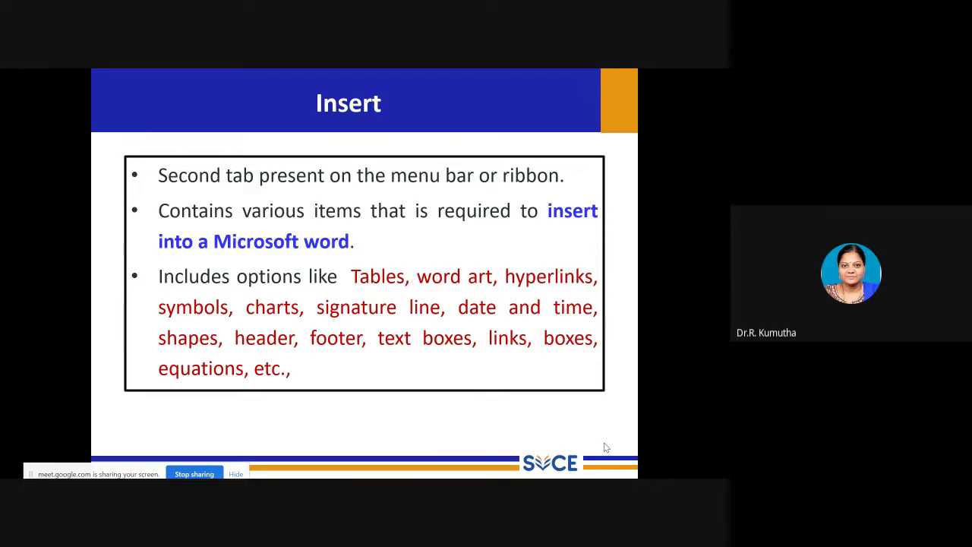
key(Right)
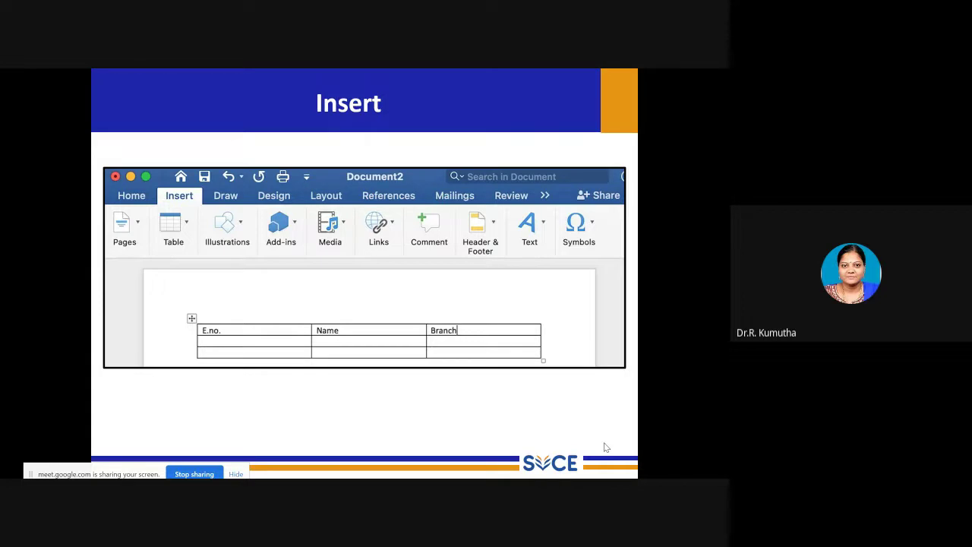
key(Right)
key(Right)
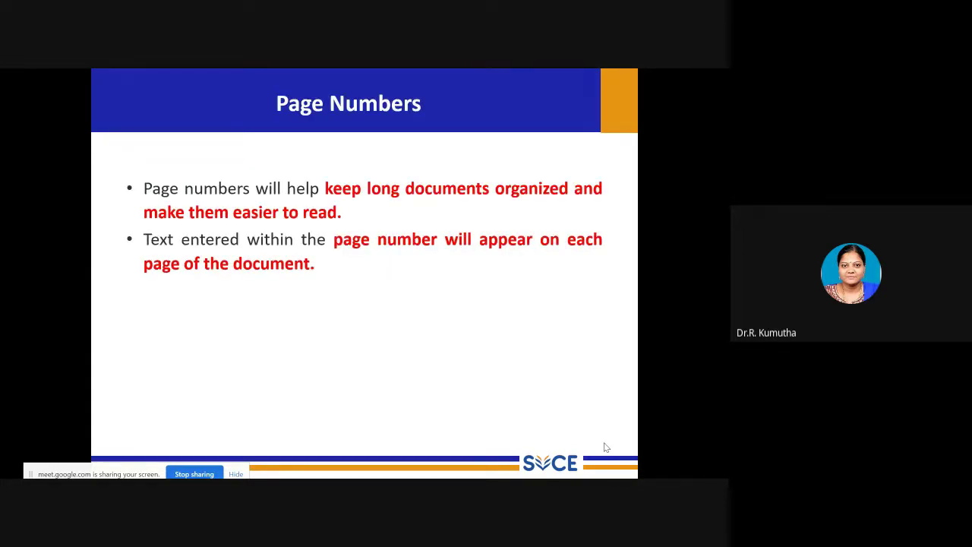
key(Right)
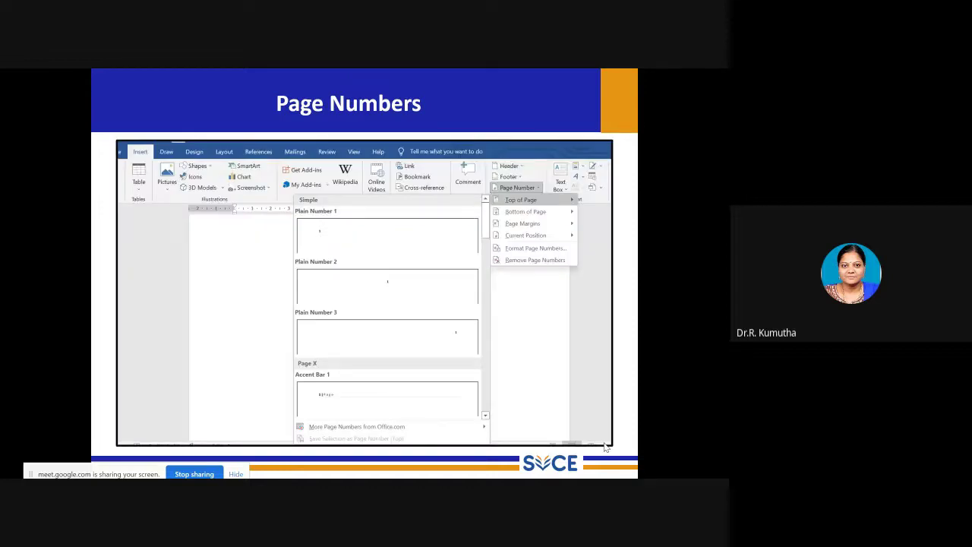
key(Escape)
Step: Switch back to Document3 in Word, insert an Accent Bar 1 page number at the top of the page, and leave header editing
mouse_move(489, 465)
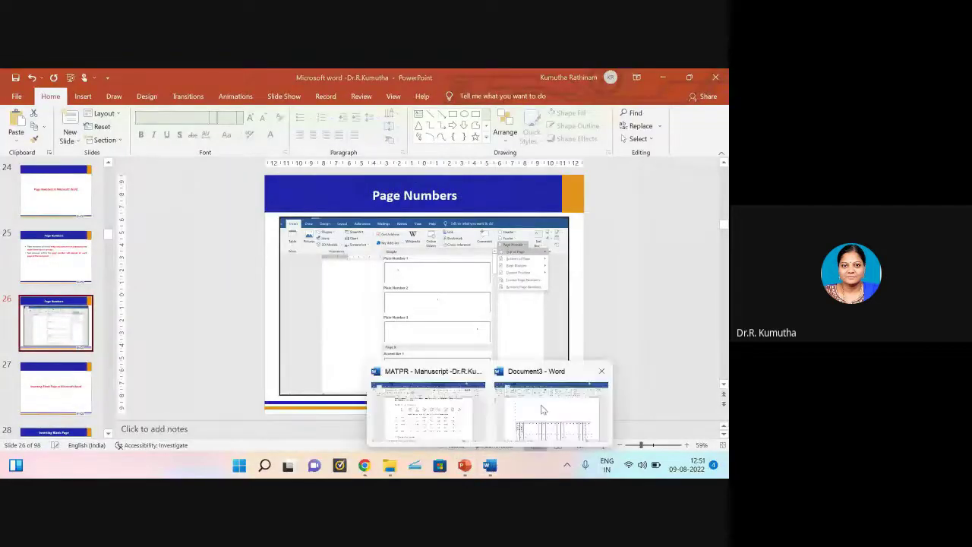
click(539, 415)
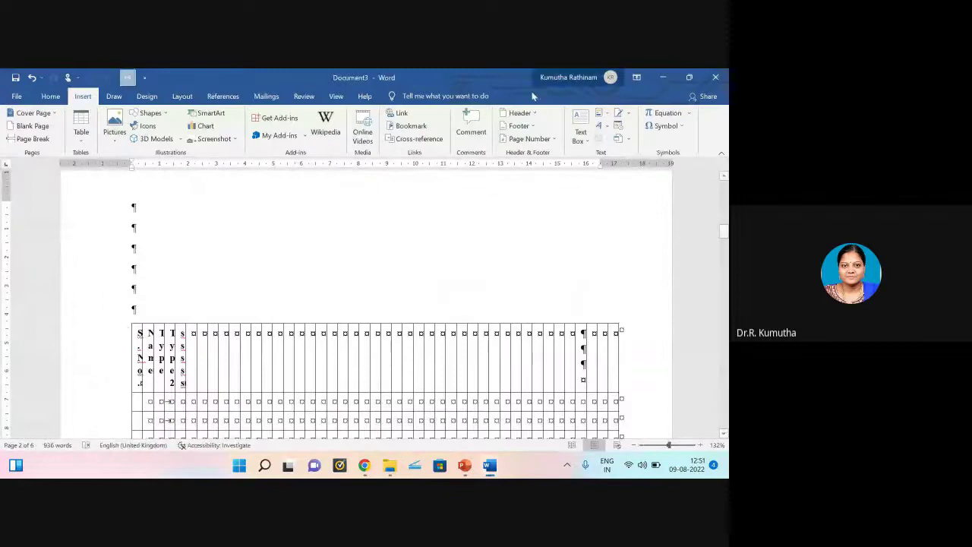
click(554, 139)
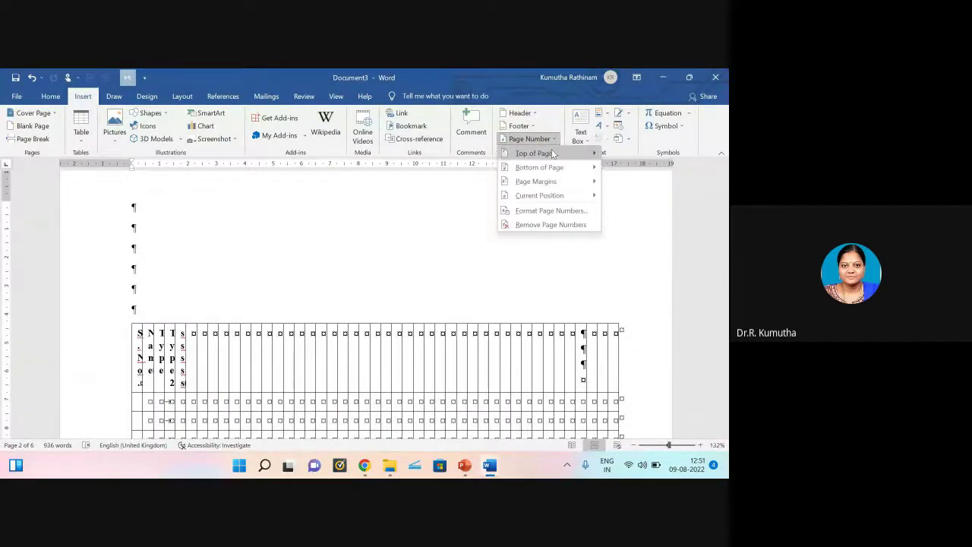
mouse_move(551, 154)
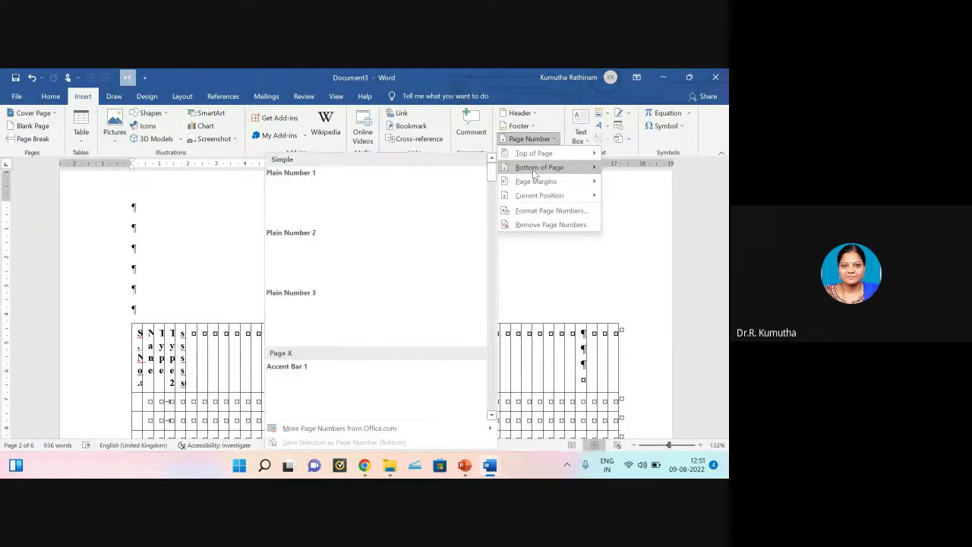
mouse_move(529, 185)
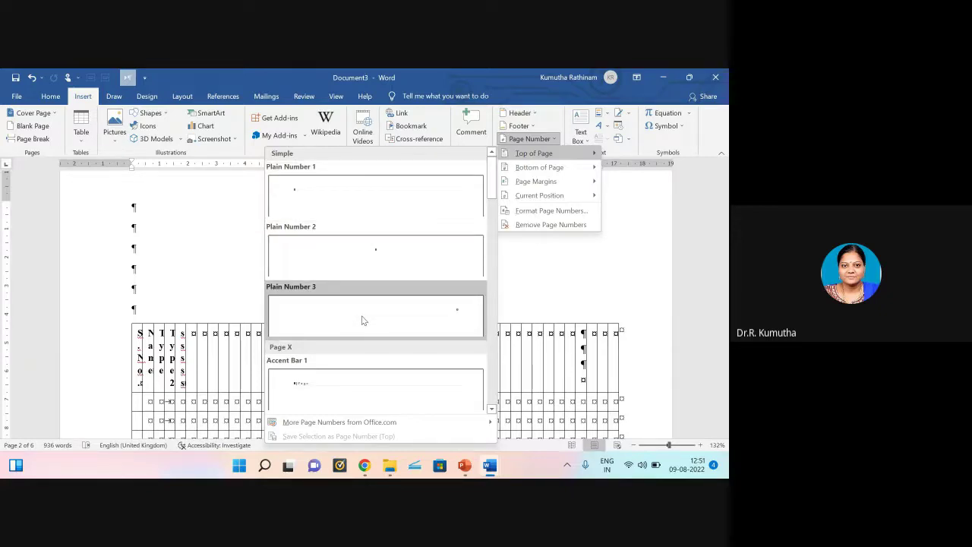
click(347, 392)
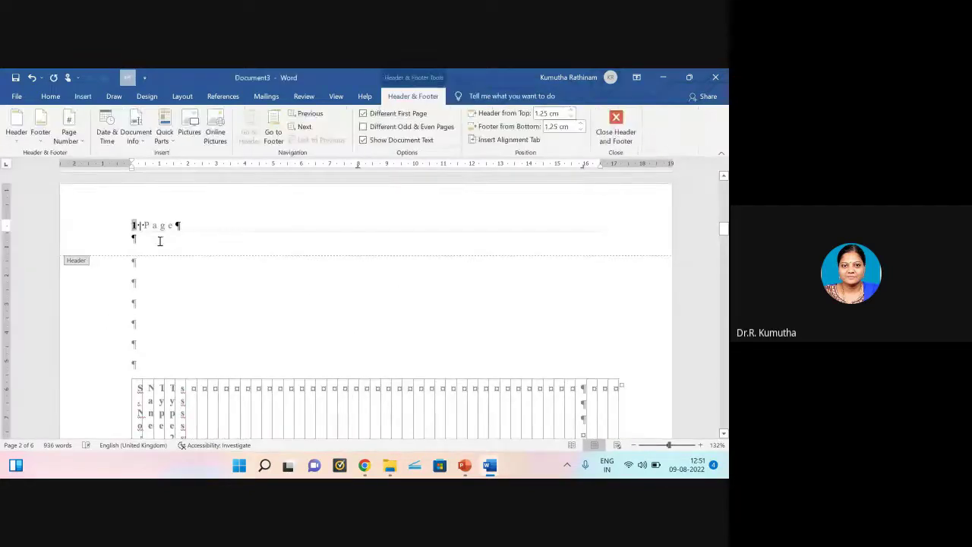
click(616, 131)
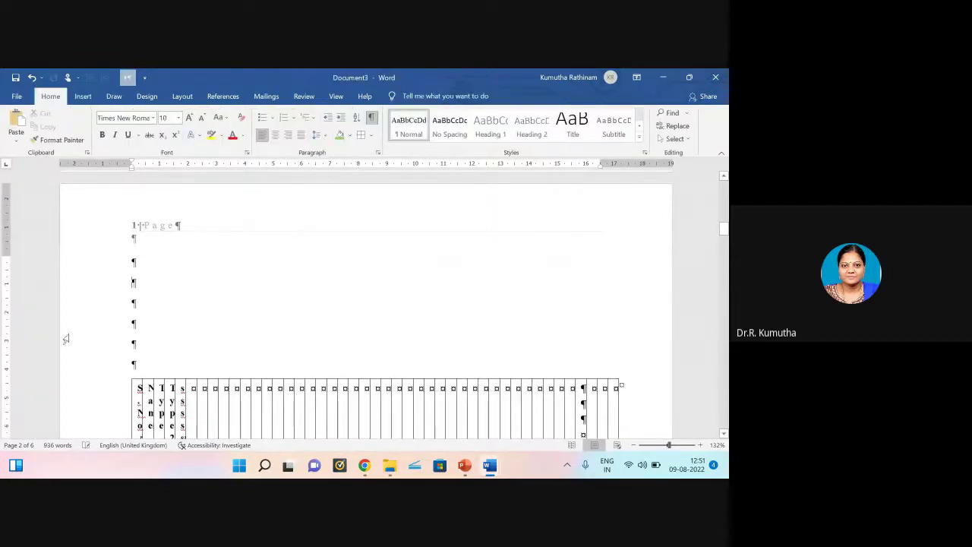
Step: Insert a Bold Numbers 3 page number at the bottom of the document's pages
scroll(170, 235, down, 10)
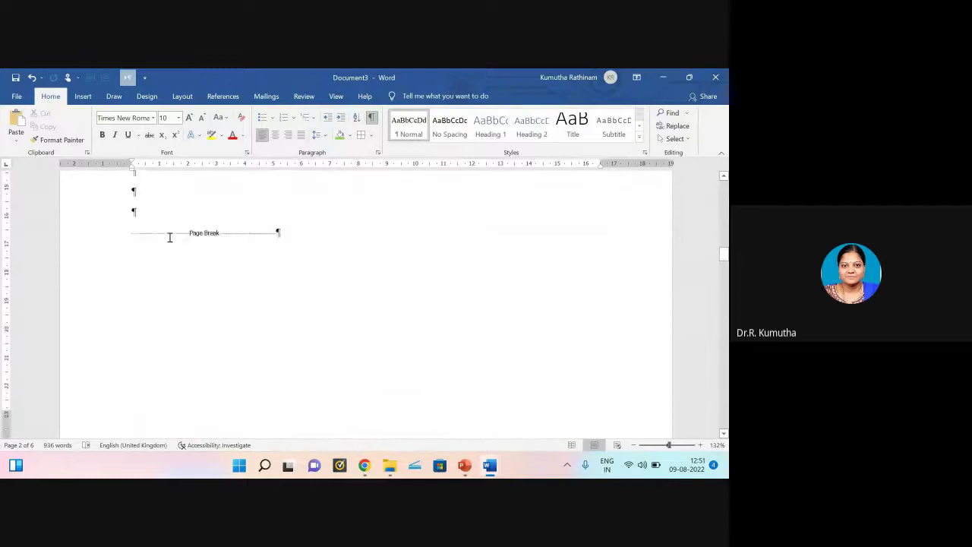
scroll(169, 237, down, 15)
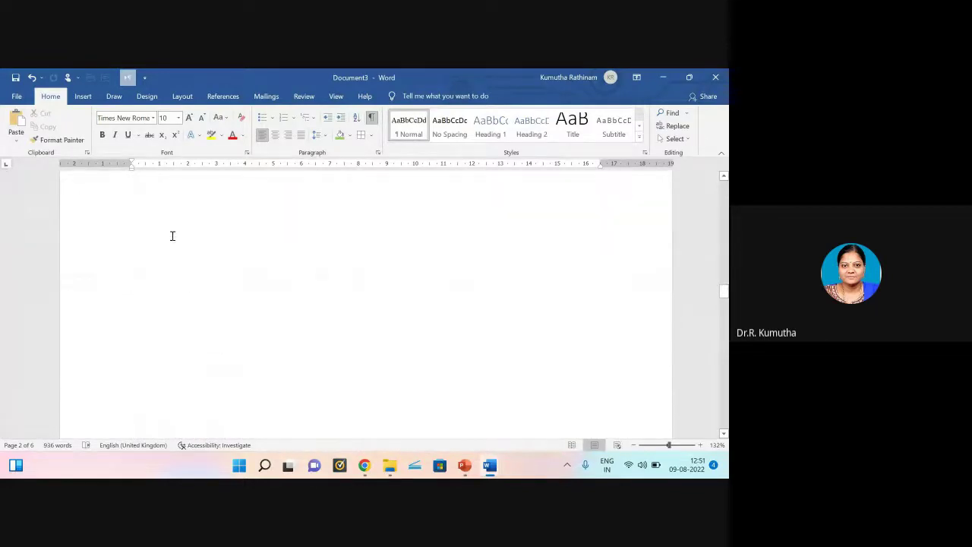
scroll(173, 236, up, 15)
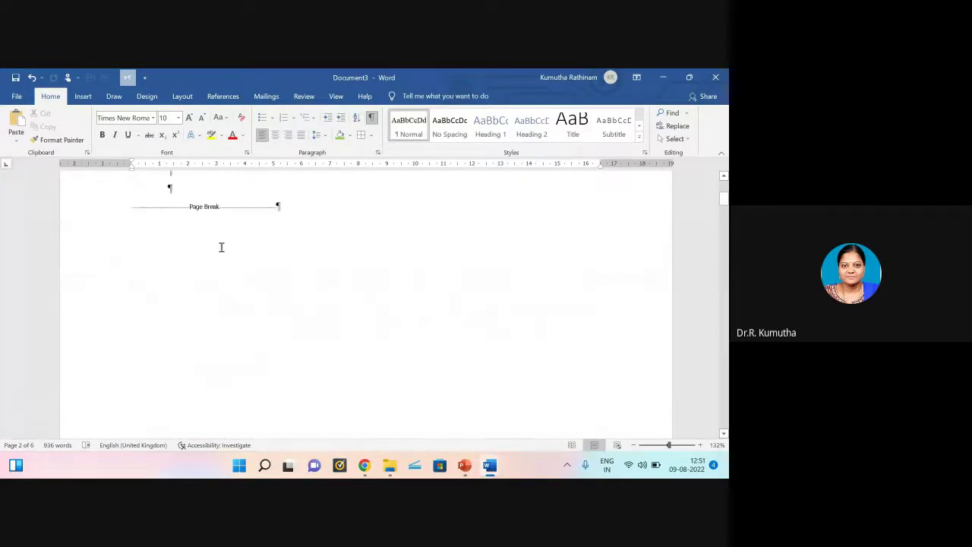
scroll(221, 247, up, 10)
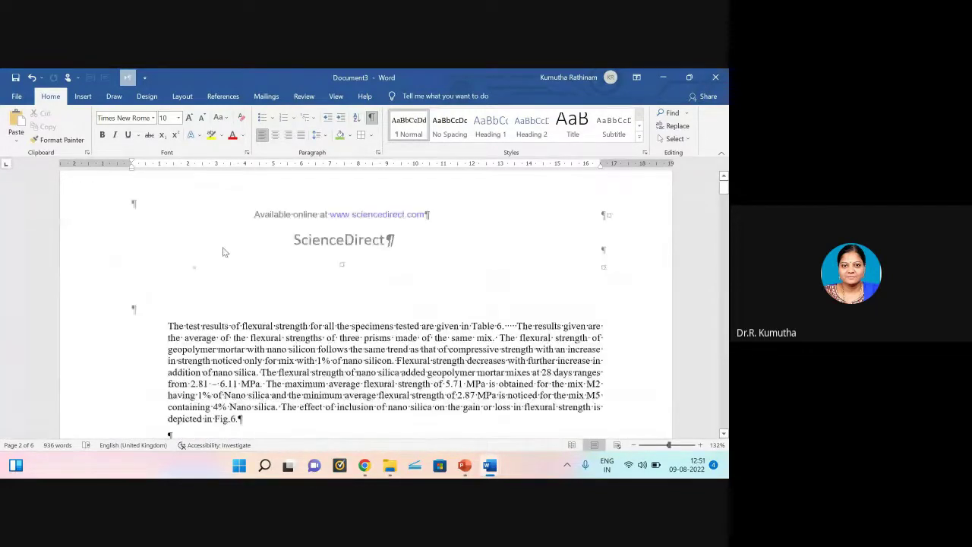
click(85, 97)
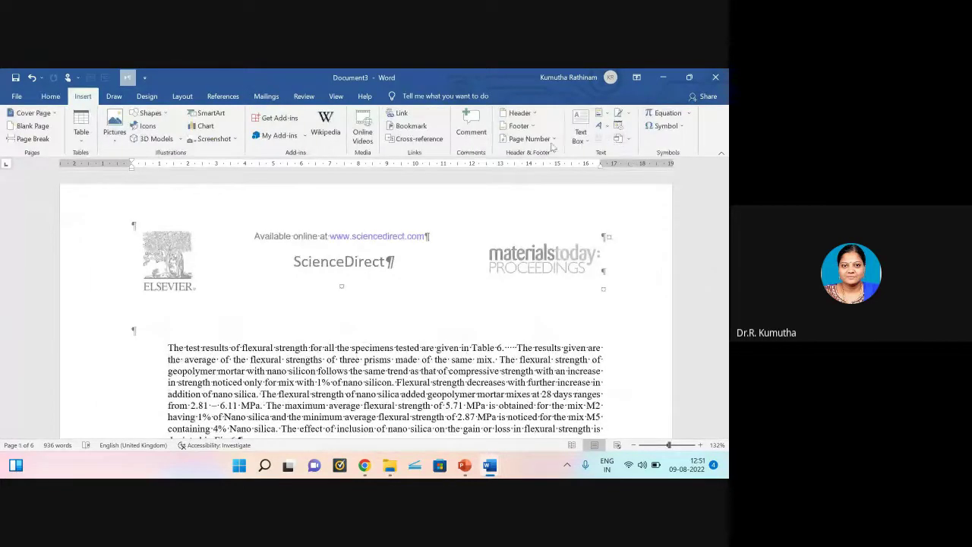
click(559, 141)
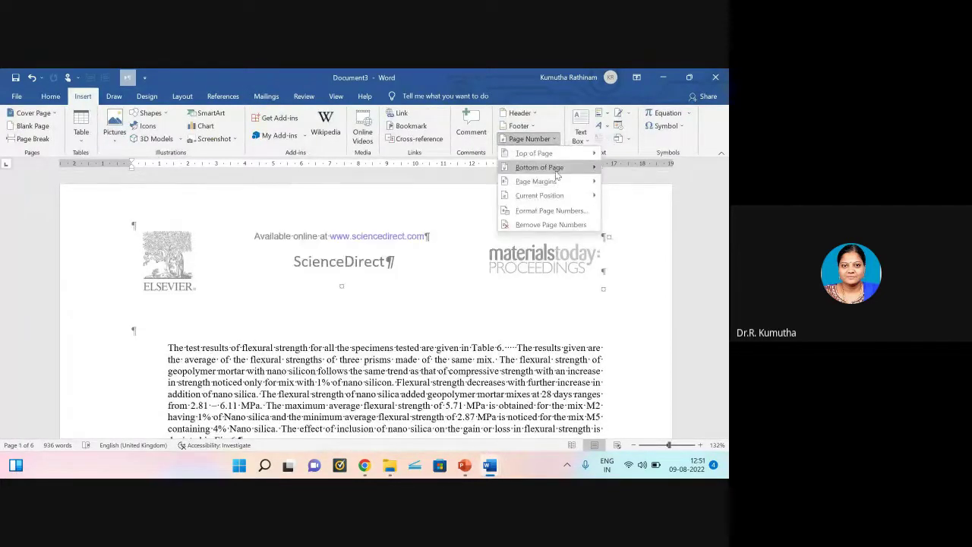
mouse_move(559, 176)
scroll(394, 361, down, 3)
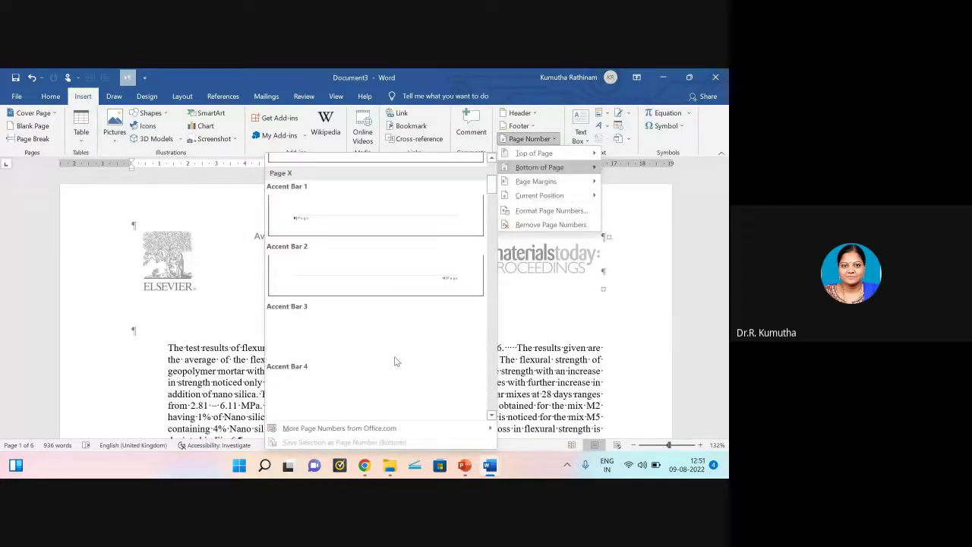
scroll(394, 361, down, 3)
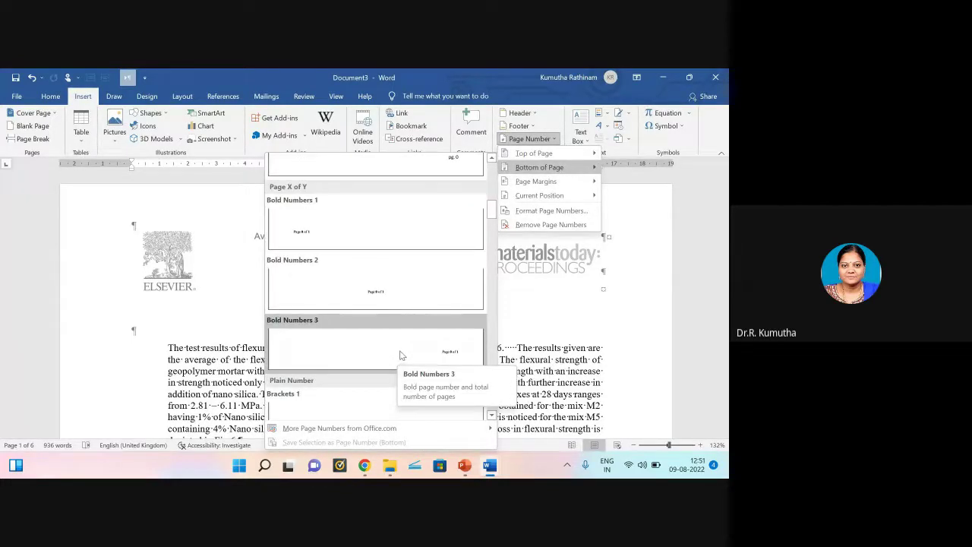
click(427, 351)
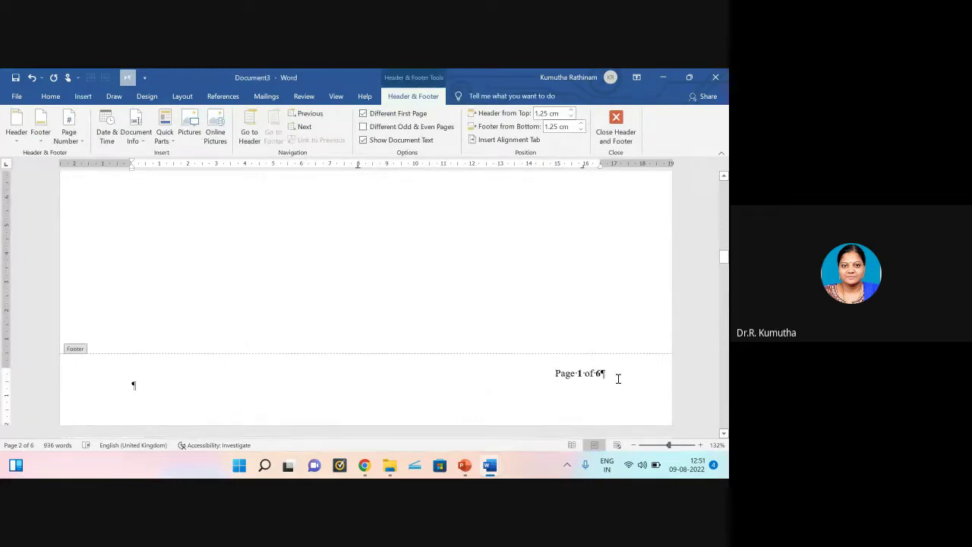
Step: Insert an Accent Bar, Right page number in the page margins
scroll(618, 379, down, 10)
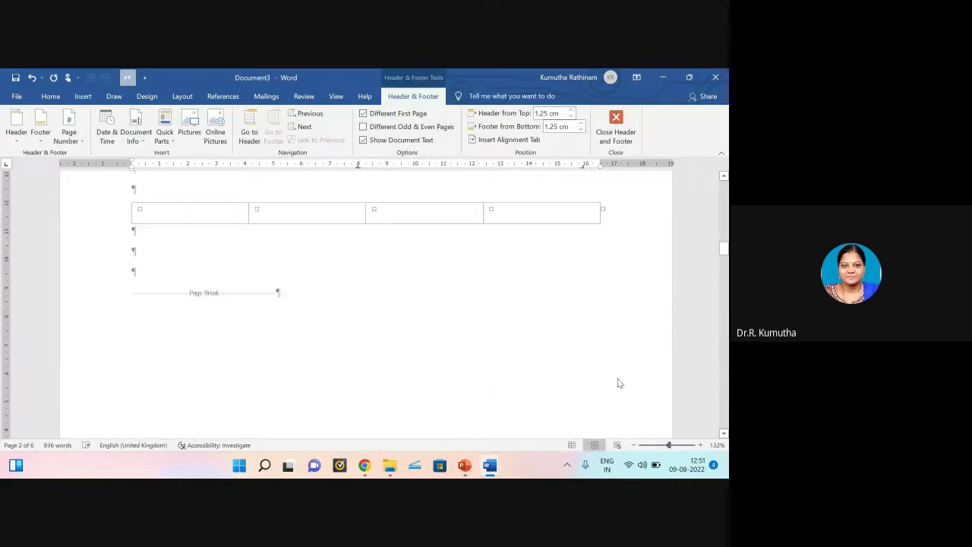
scroll(622, 378, down, 5)
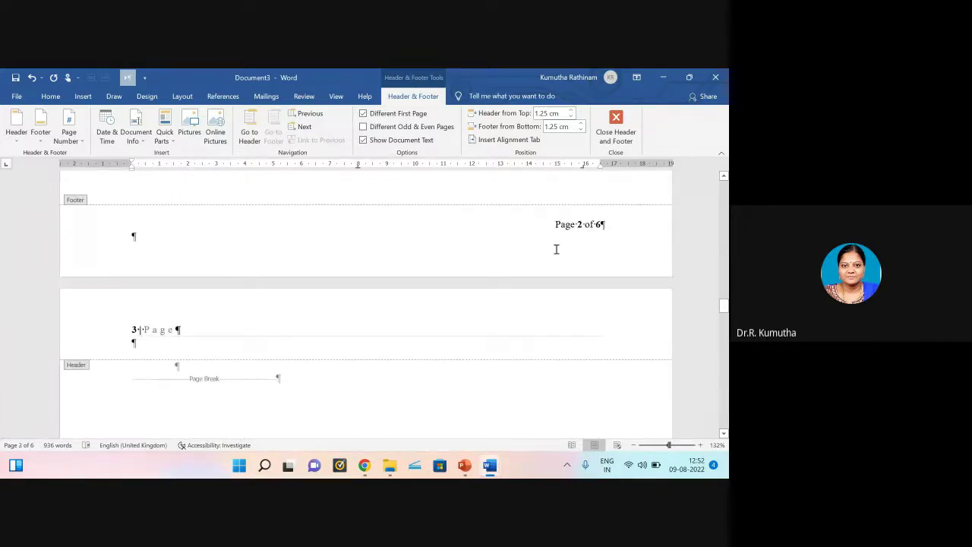
click(92, 98)
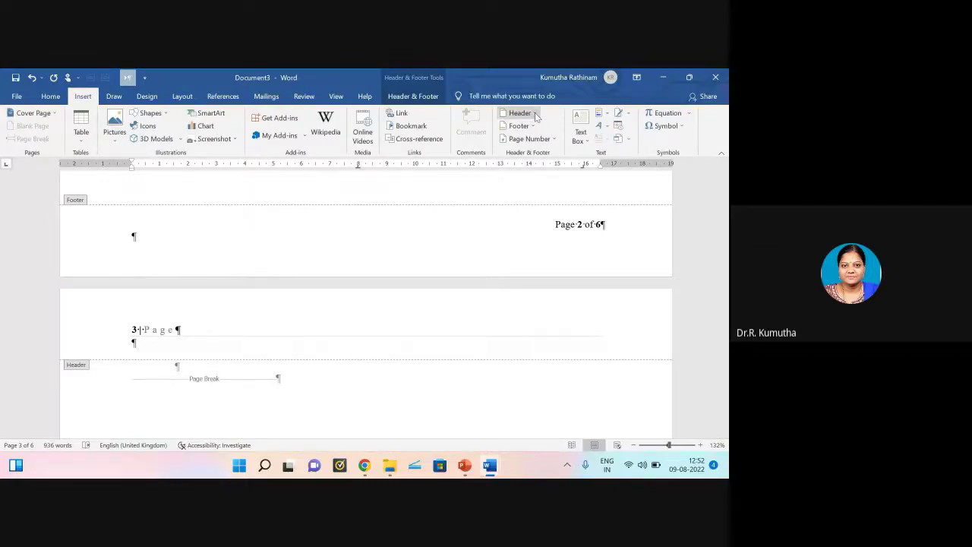
click(551, 140)
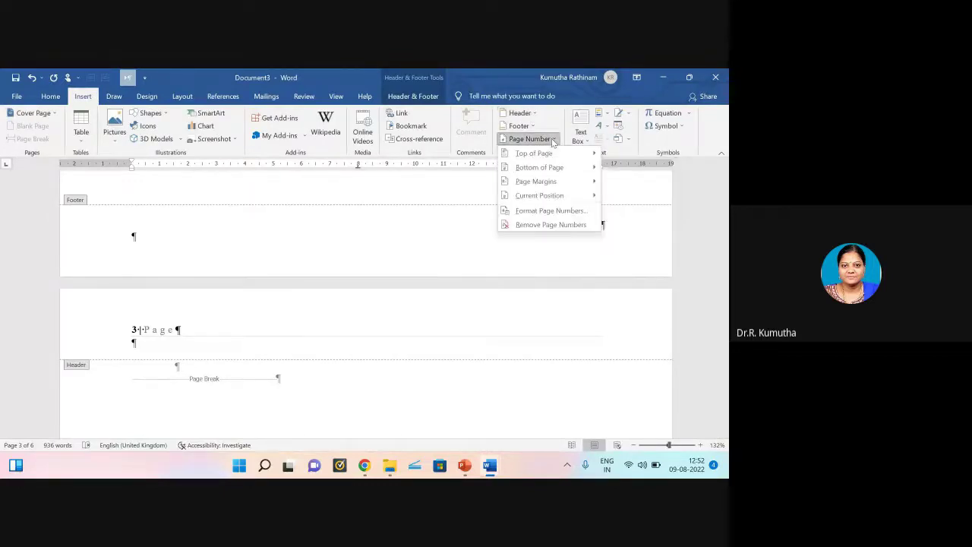
mouse_move(553, 187)
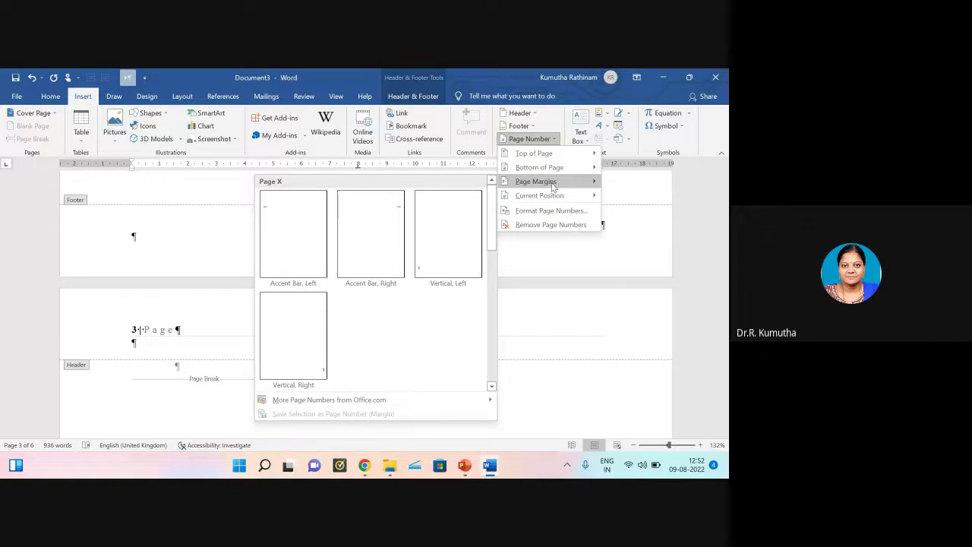
click(370, 219)
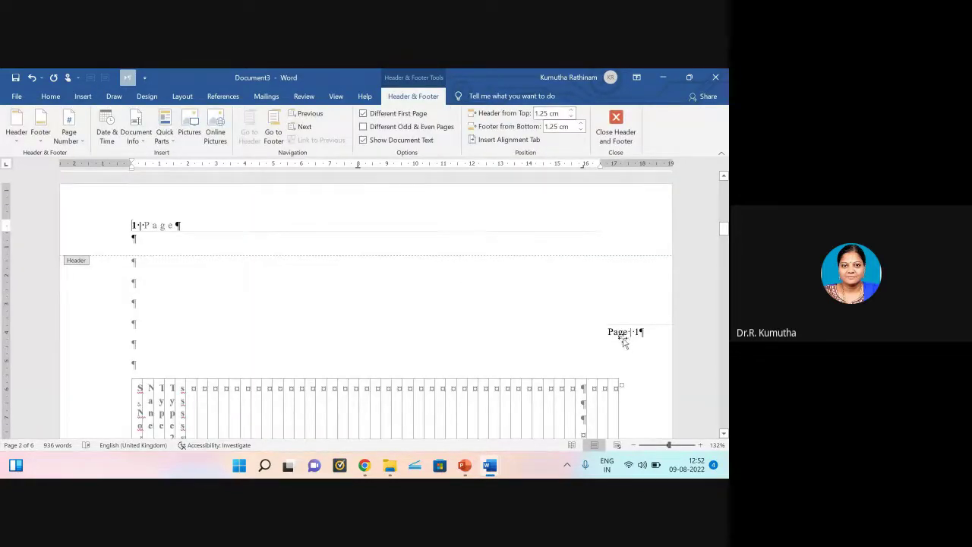
Step: Review the header, margin and footer page numbers across the pages, and select the page number text in page 2's footer
scroll(629, 339, down, 1)
scroll(629, 342, down, 10)
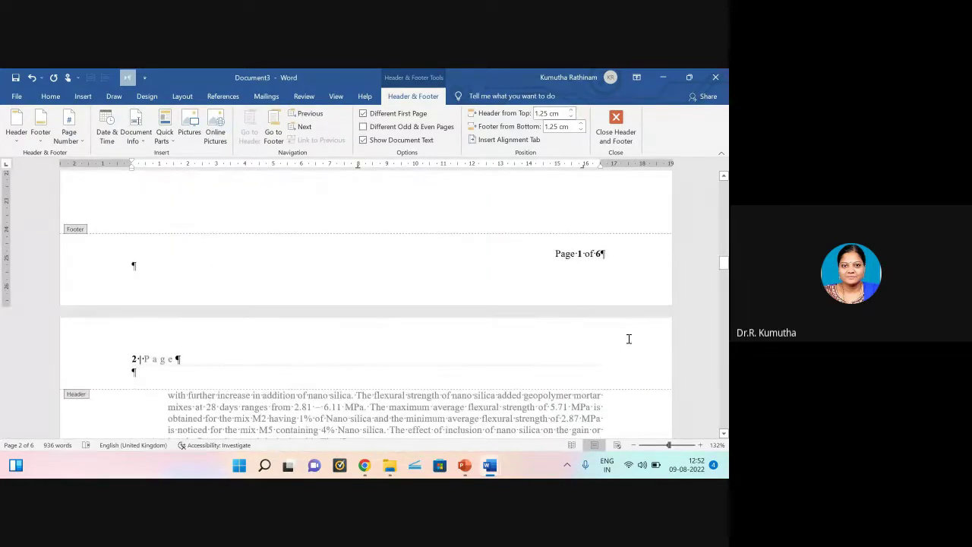
scroll(629, 340, down, 5)
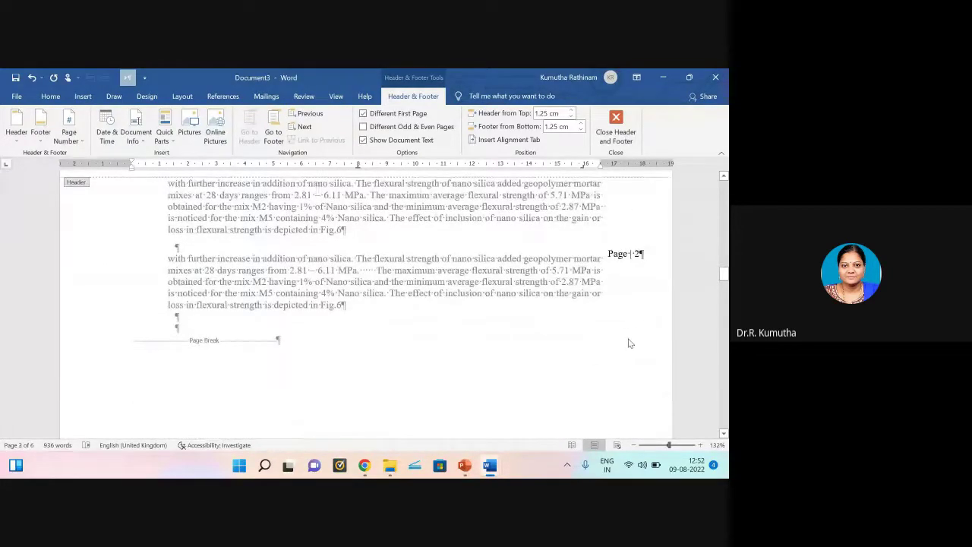
scroll(630, 344, up, 15)
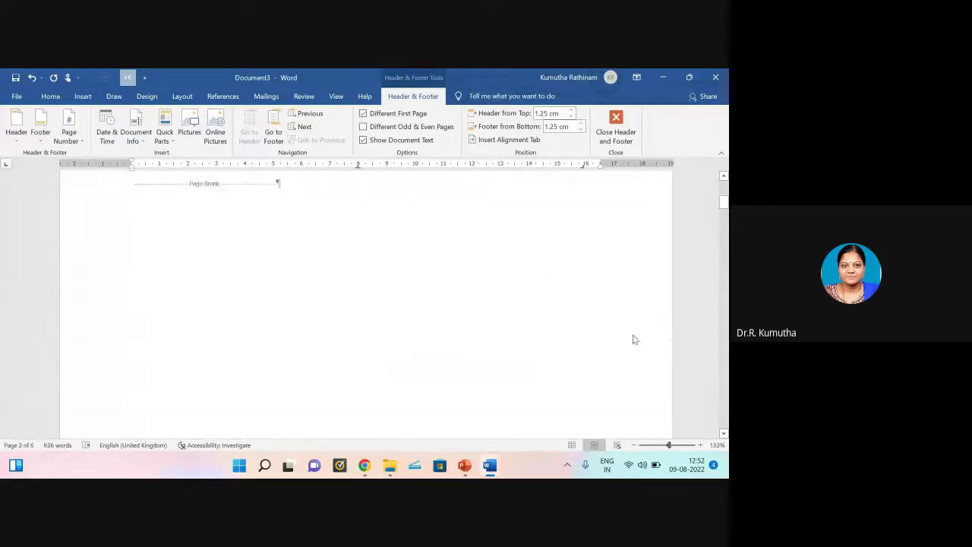
scroll(635, 339, up, 5)
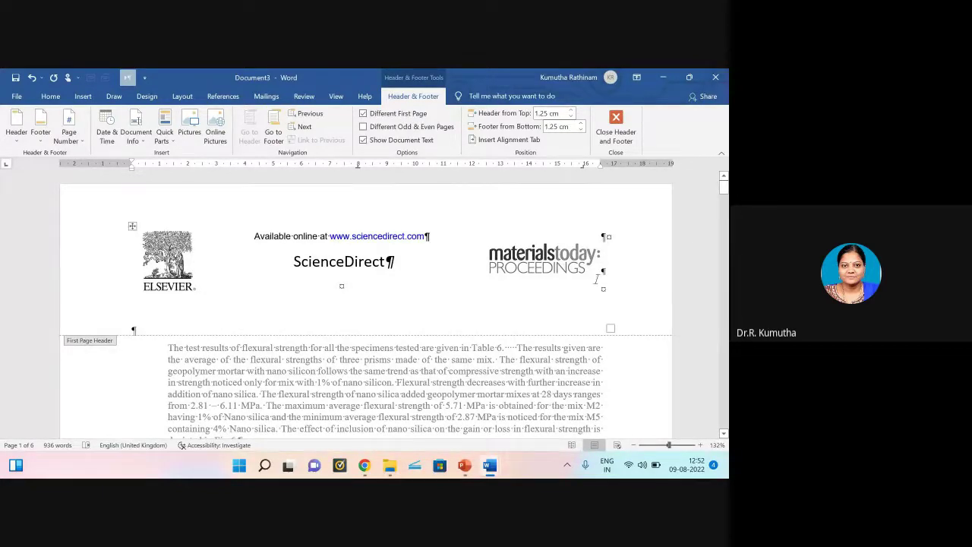
scroll(602, 292, down, 15)
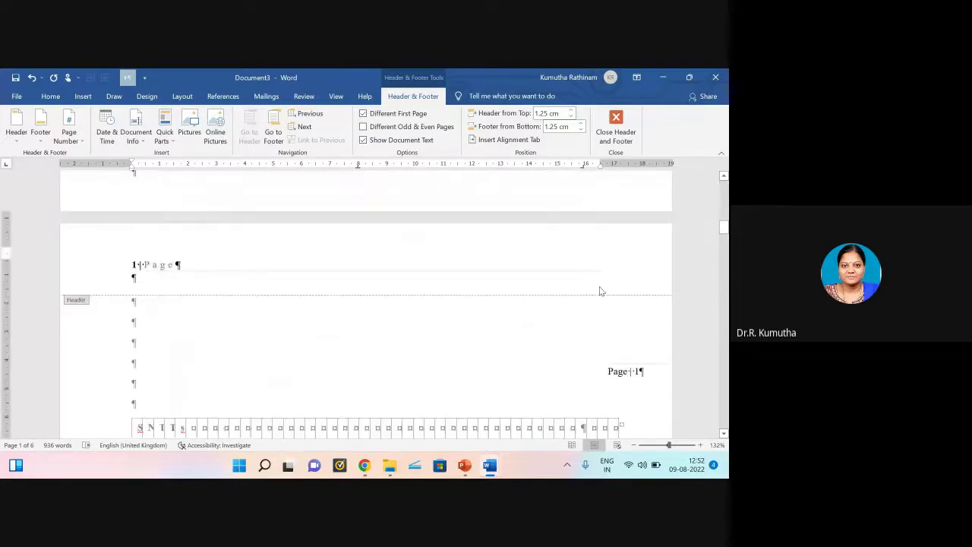
scroll(600, 291, down, 10)
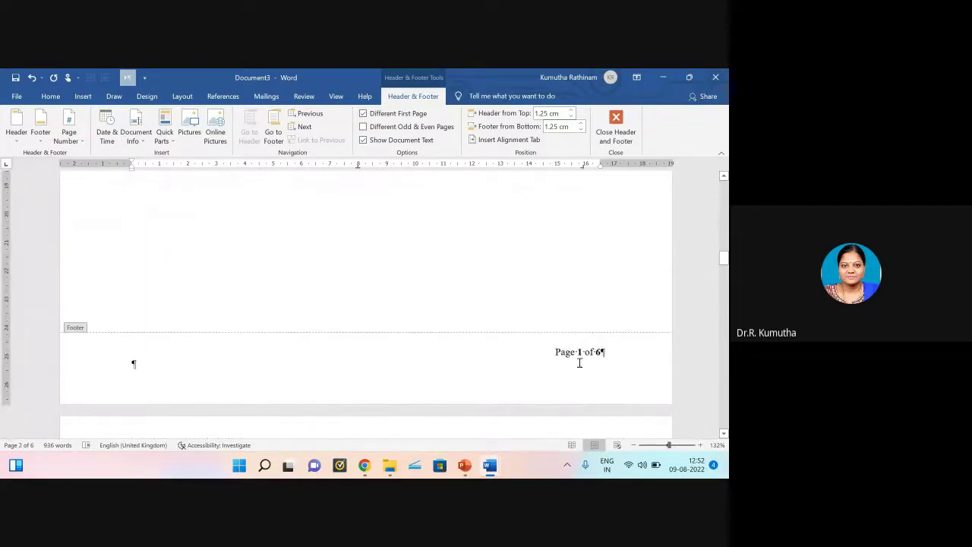
drag(557, 352, 612, 344)
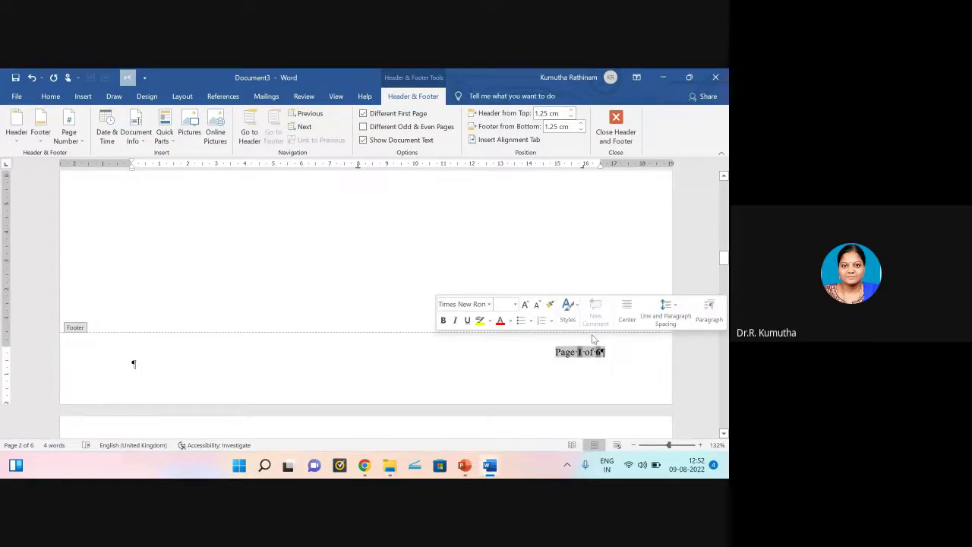
scroll(543, 275, up, 3)
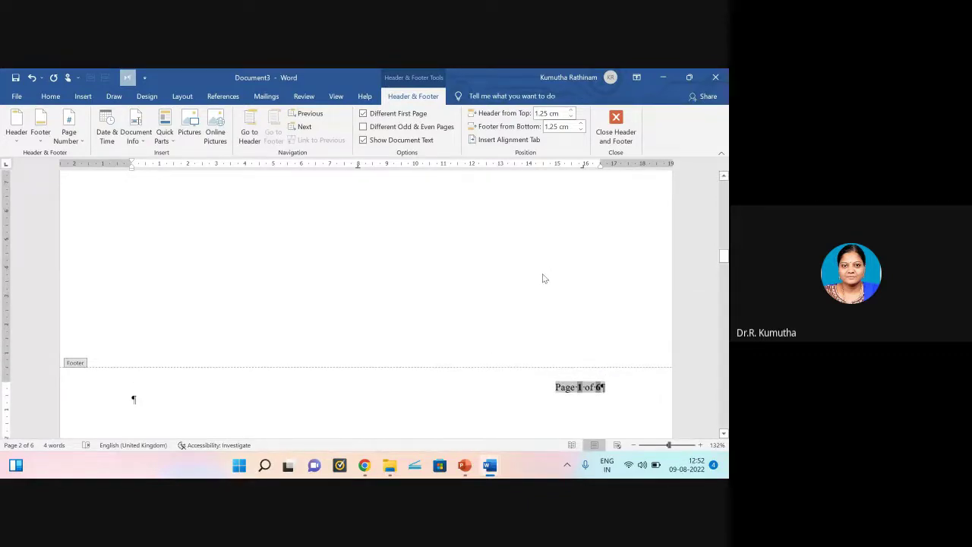
Step: Look through the built-in header designs from Blank to Motion (Odd Page), without choosing one
click(83, 97)
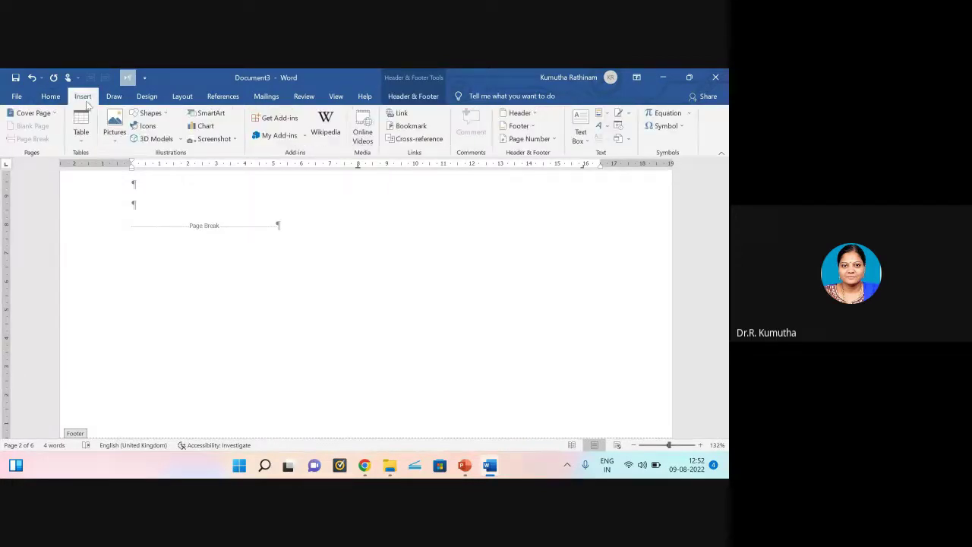
click(535, 119)
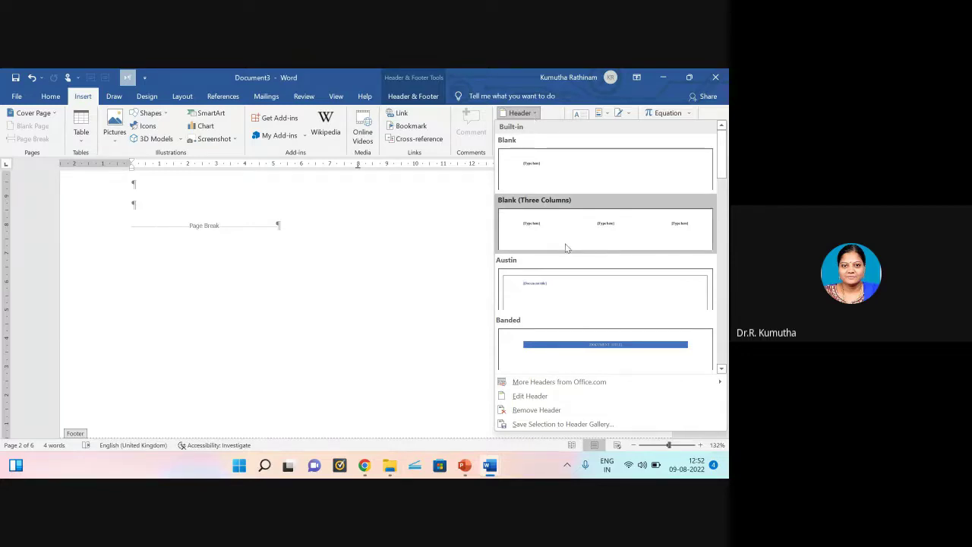
scroll(566, 248, down, 5)
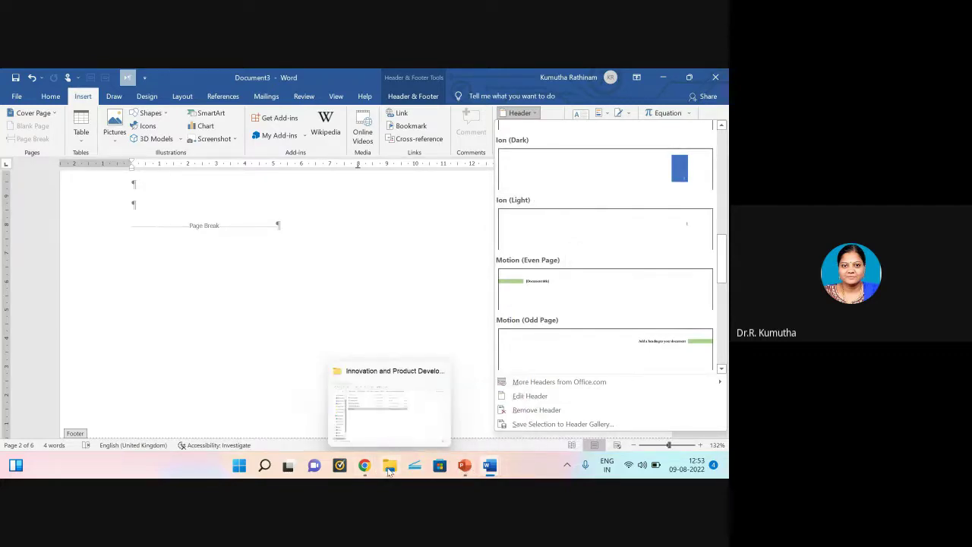
key(Escape)
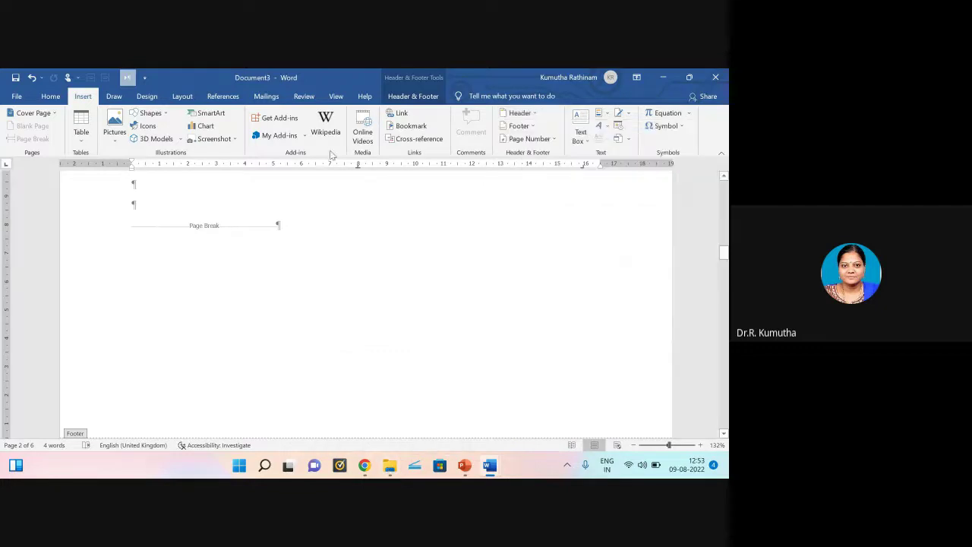
Step: Switch to File Explorer, go up to the SVCE folder on drive D, open its Pubs folder and look through the contents
click(388, 467)
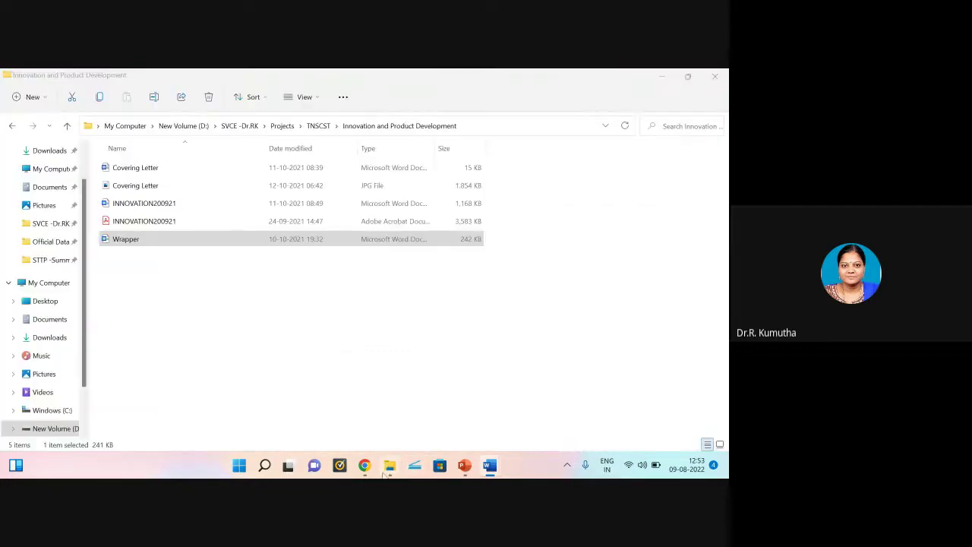
click(239, 126)
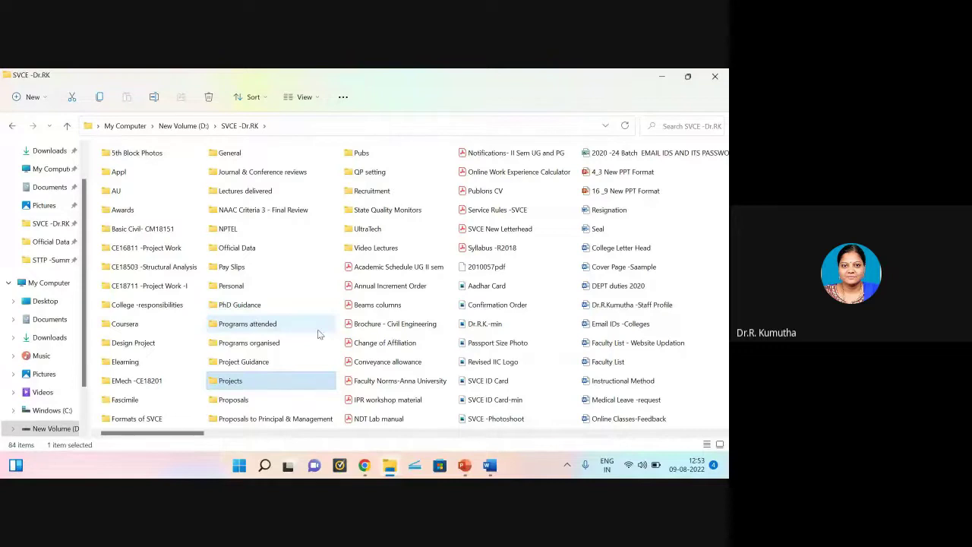
scroll(244, 369, right, 1)
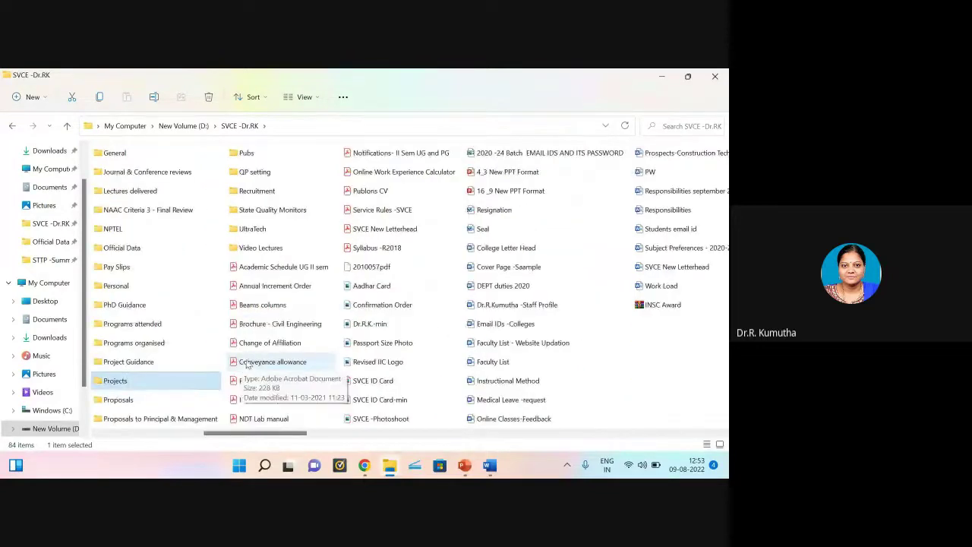
scroll(250, 364, left, 1)
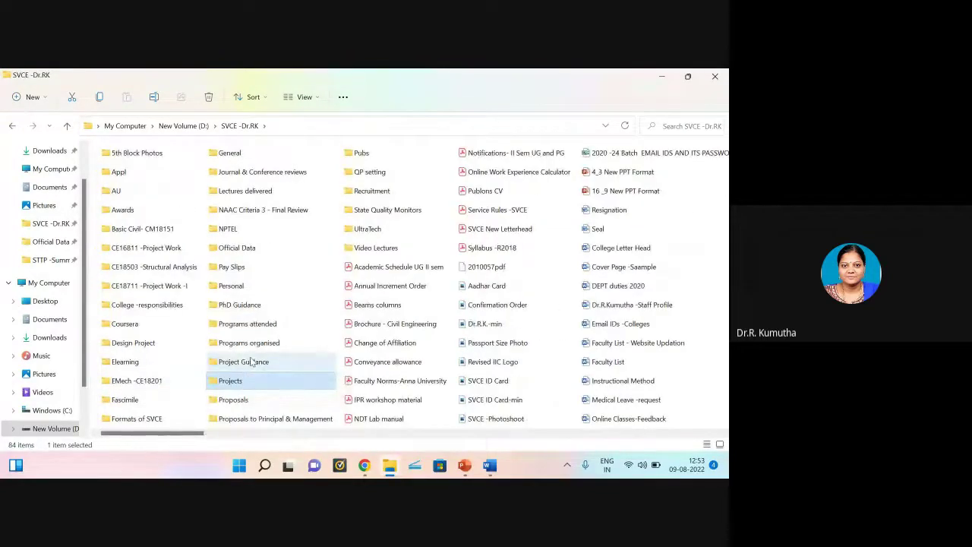
scroll(253, 362, right, 2)
scroll(253, 360, left, 2)
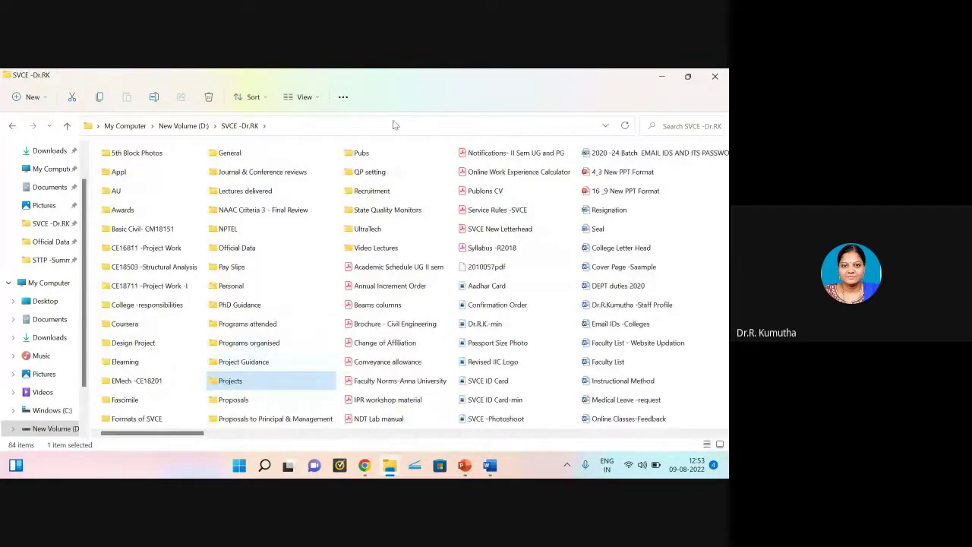
click(367, 153)
double_click(367, 153)
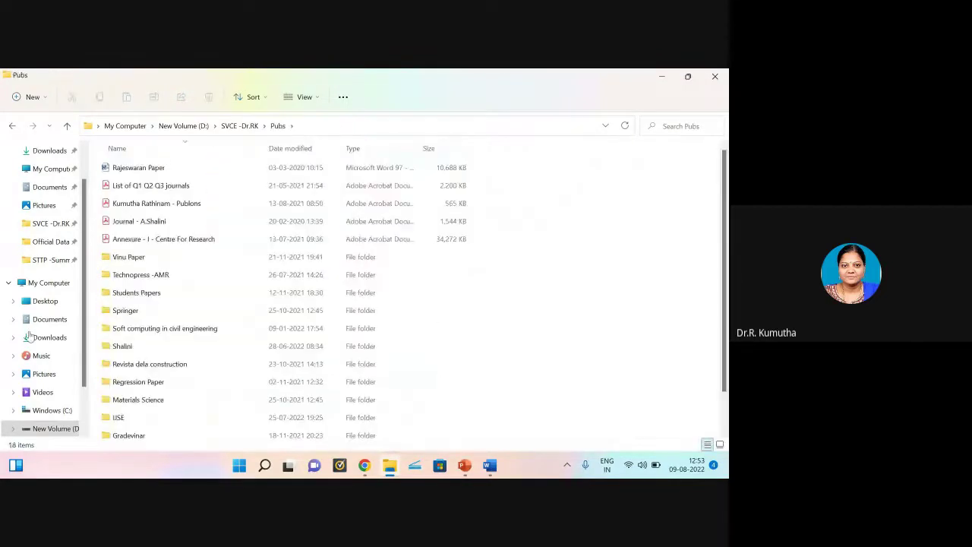
scroll(178, 386, down, 1)
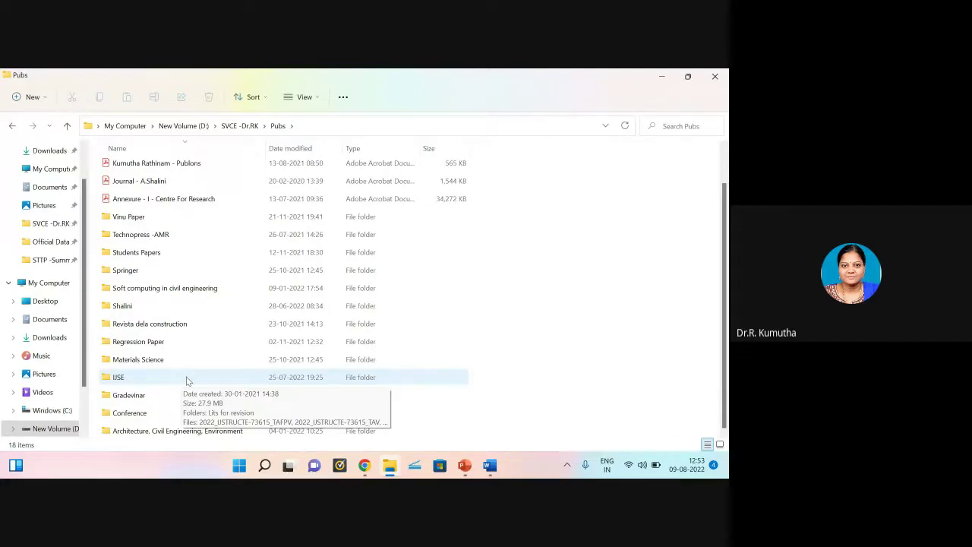
Step: Switch to the MATPR manuscript in Word, return to its first page and place the cursor in the paper title
mouse_move(490, 465)
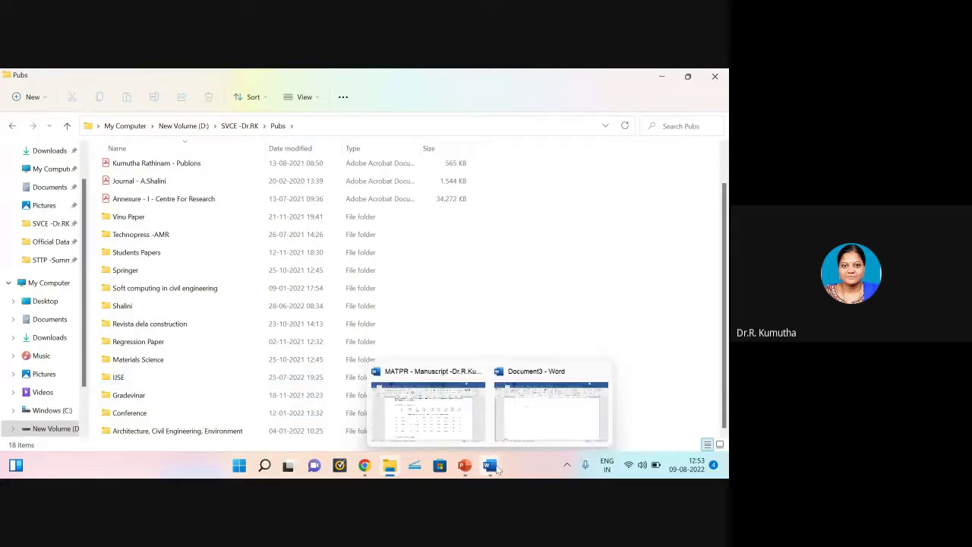
click(456, 439)
scroll(424, 310, up, 20)
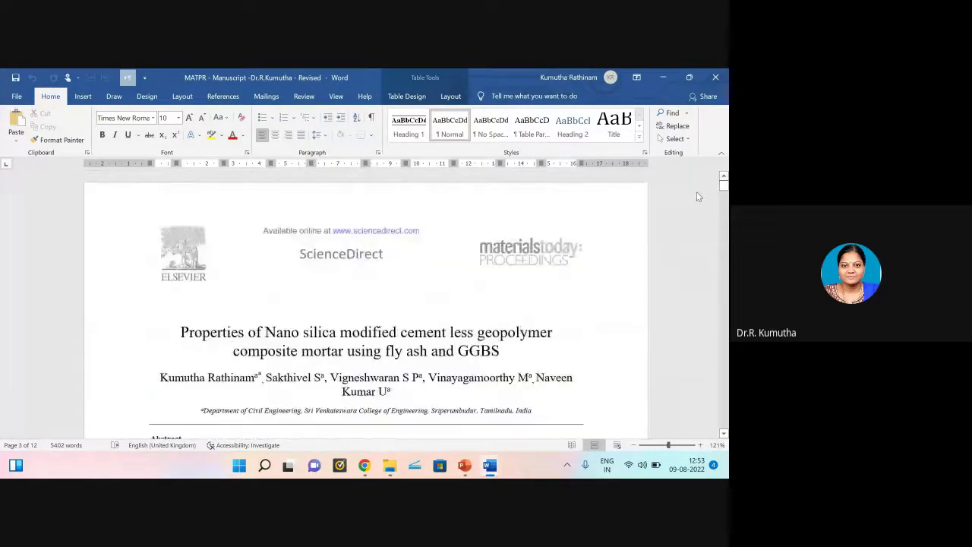
click(351, 332)
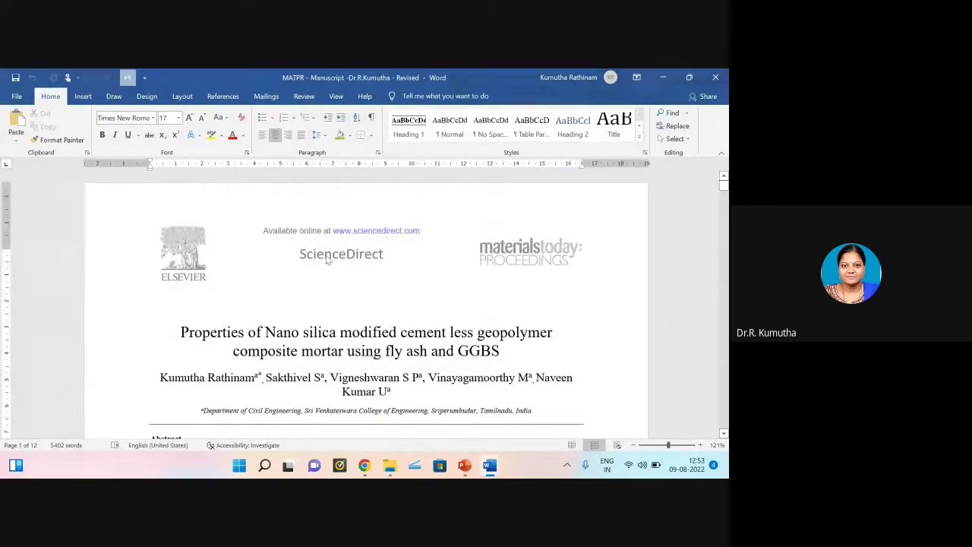
Step: Look over the manuscript's first page down to the start of page 2, and open the first page header for editing
scroll(422, 311, down, 8)
scroll(427, 318, down, 5)
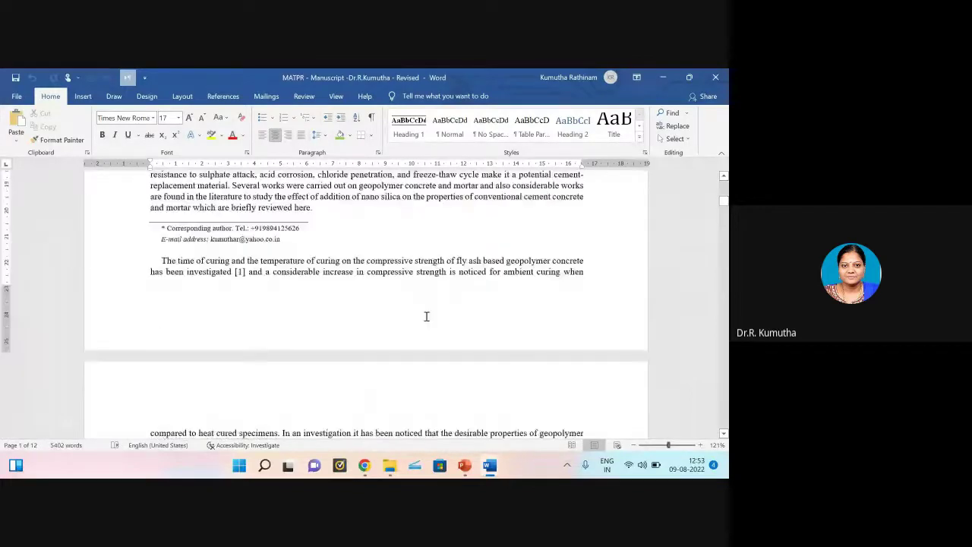
scroll(426, 320, up, 5)
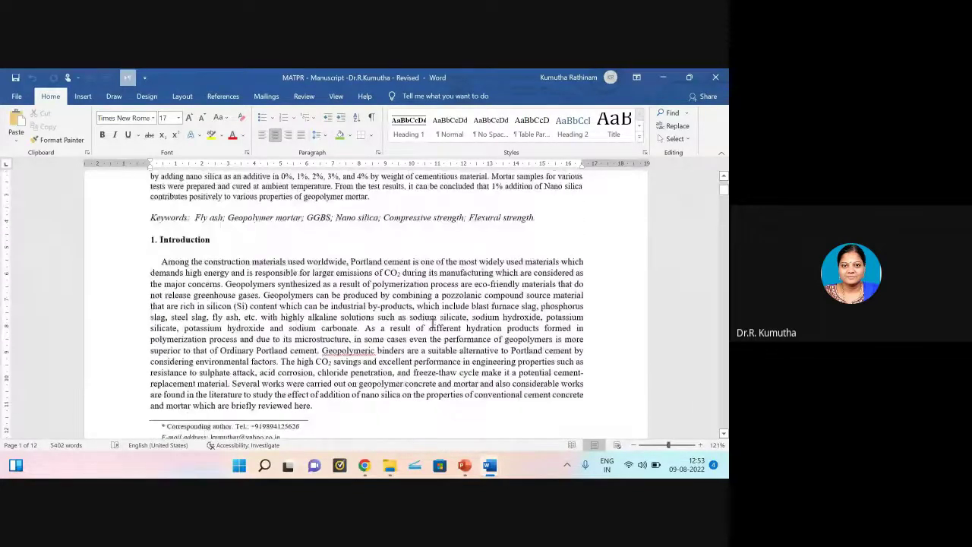
scroll(433, 323, up, 10)
double_click(150, 222)
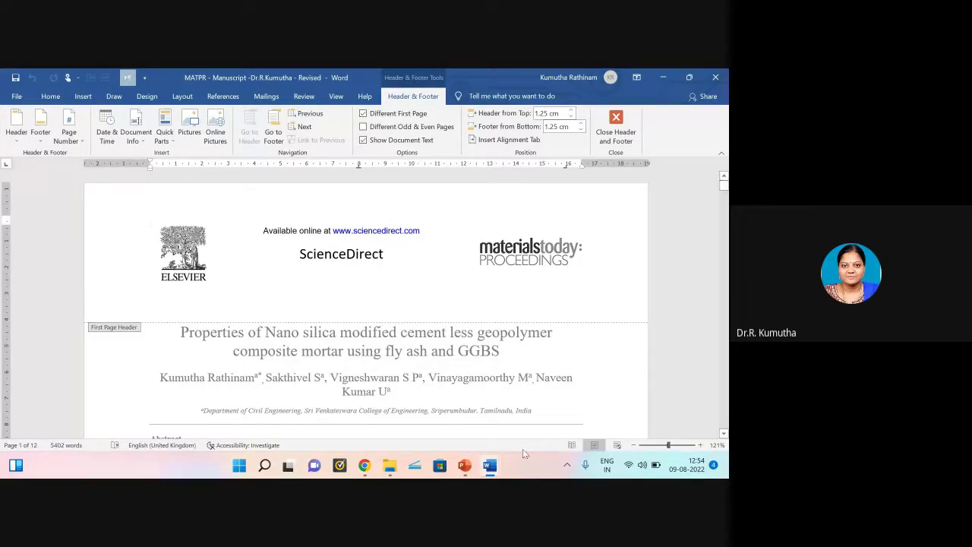
Step: Switch to File Explorer, open the EJSE subfolder of the first folder listed in Pubs, and open the Reprint -EJSE -November 2021 PDF
click(391, 473)
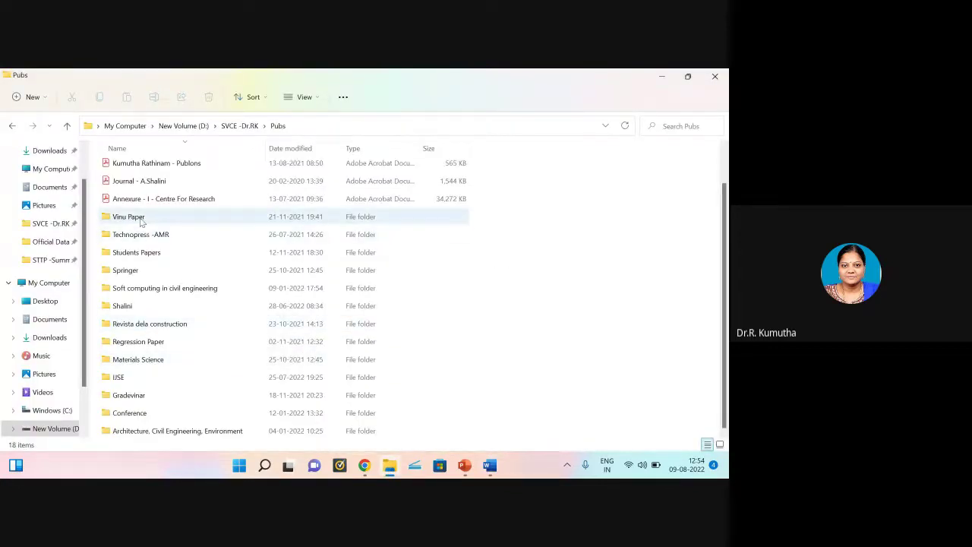
double_click(141, 219)
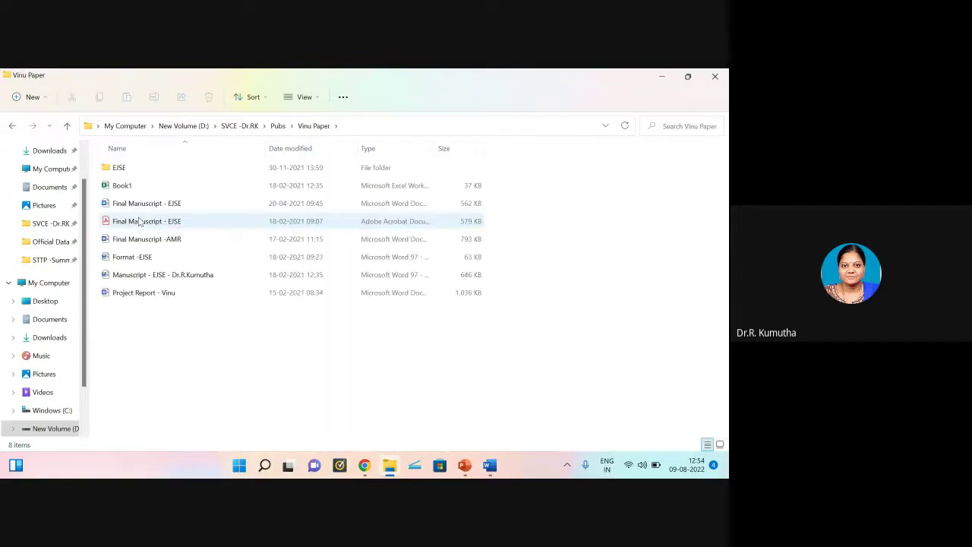
double_click(118, 168)
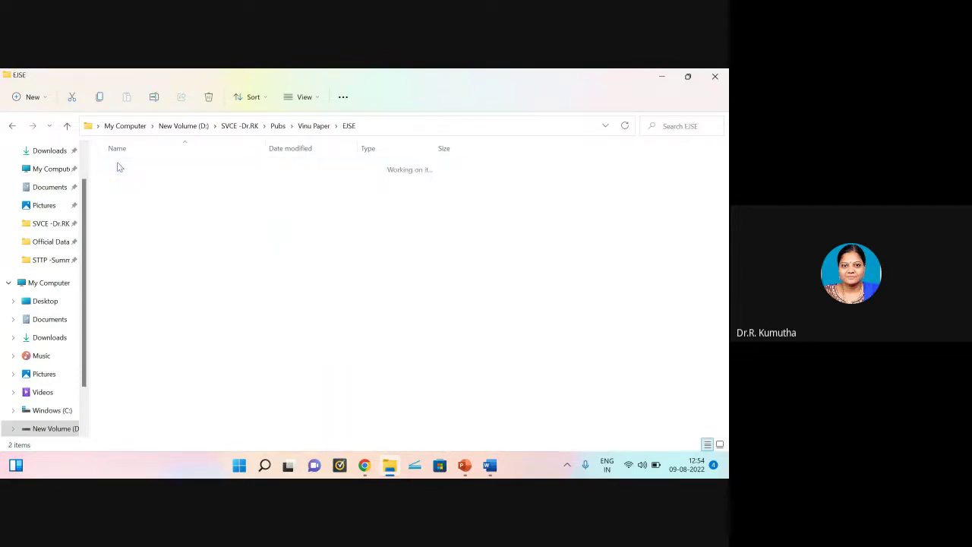
click(122, 185)
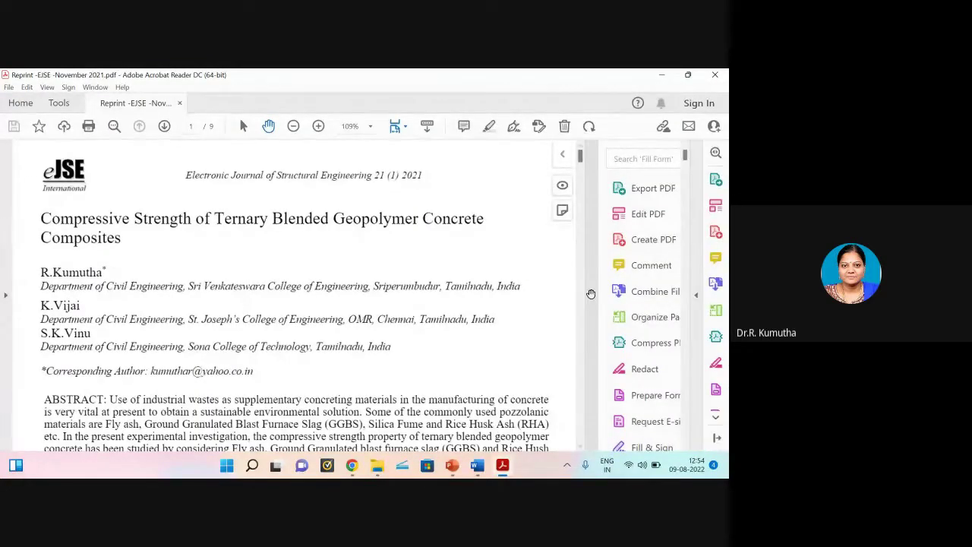
Step: Look through the journal reprint's opening pages, from the abstract and introduction onwards, and return to the abstract
scroll(482, 308, down, 10)
scroll(492, 305, down, 3)
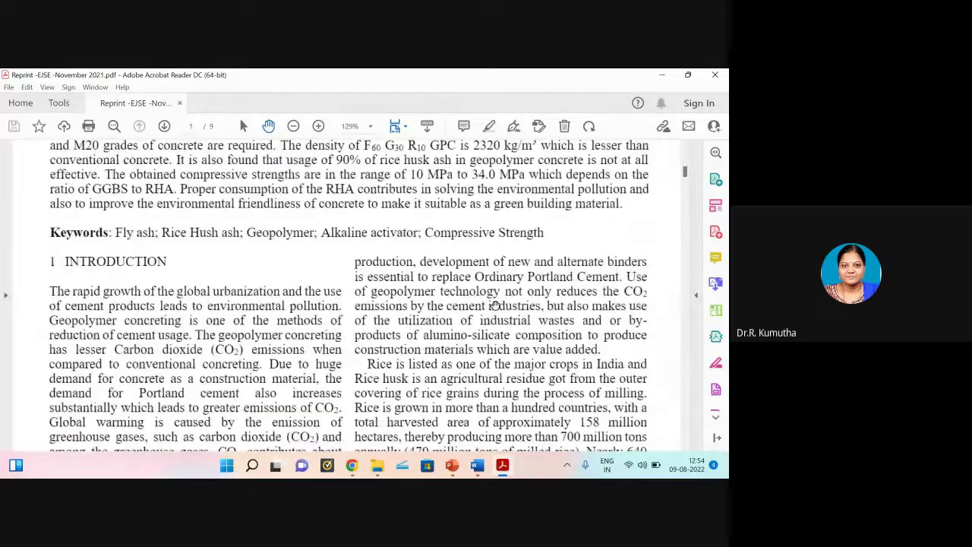
scroll(494, 304, down, 9)
scroll(503, 301, up, 3)
scroll(503, 302, up, 8)
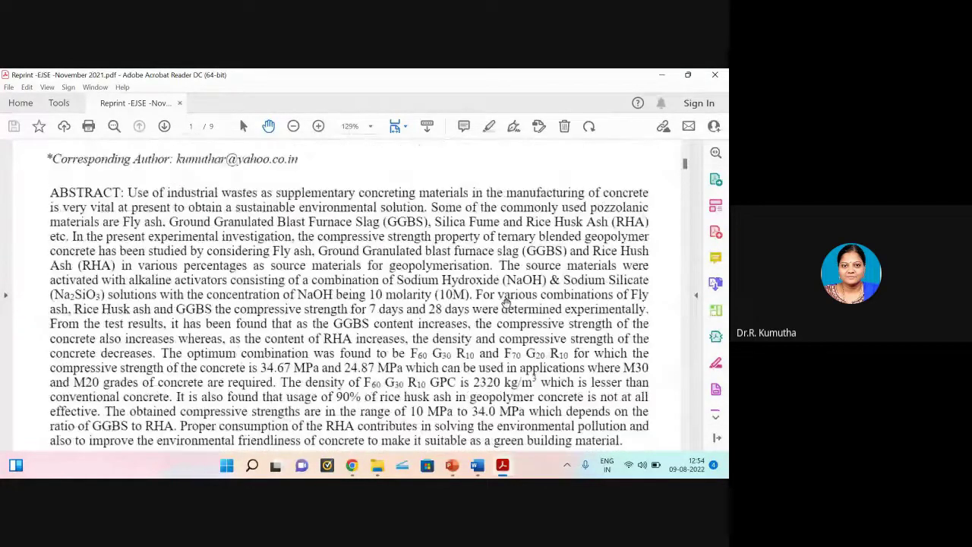